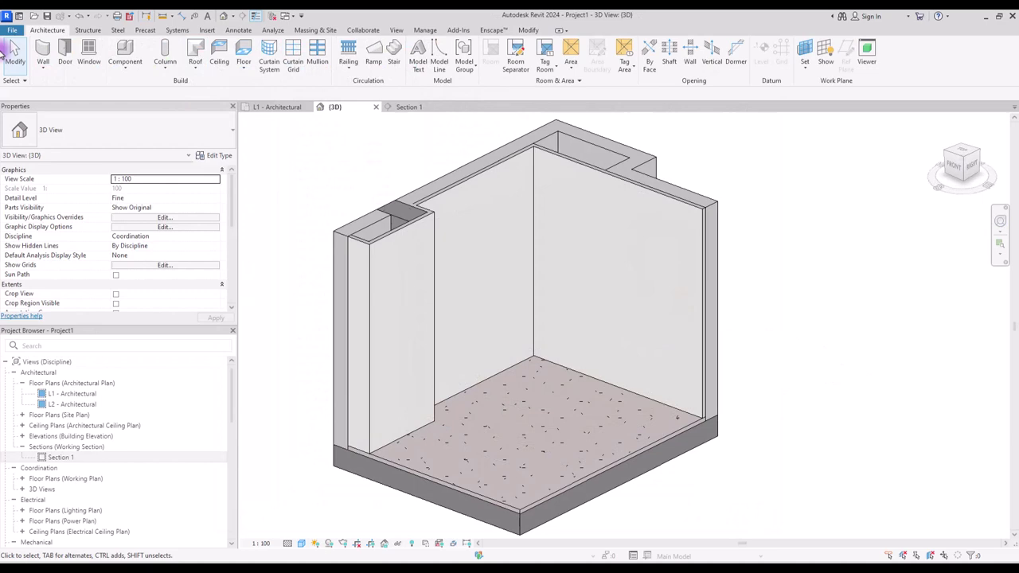
Create a new family from the imperial Generic Model template.
{"action": "left_click", "coordinate": [12, 29]}
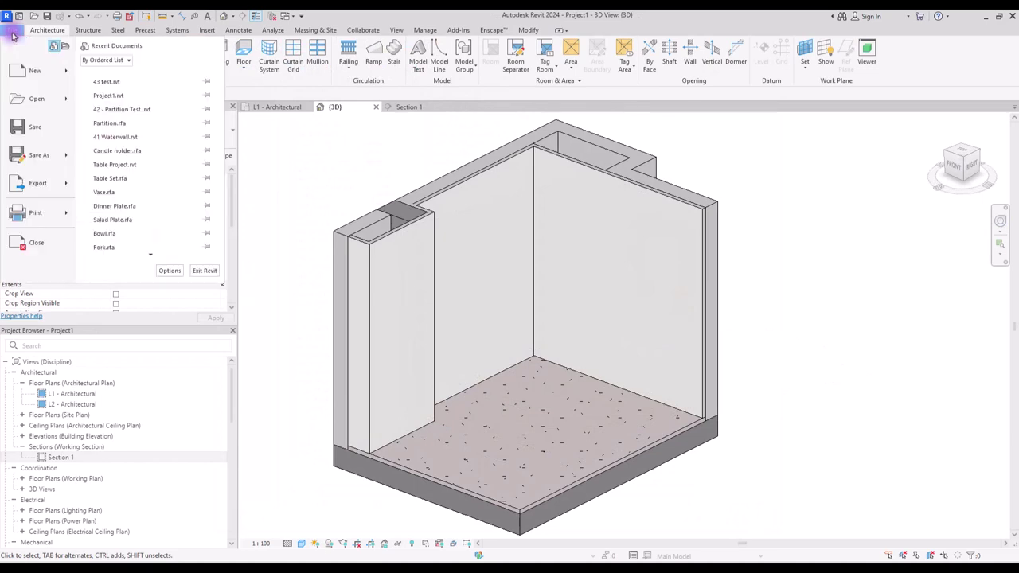
{"action": "mouse_move", "coordinate": [35, 70]}
{"action": "left_click", "coordinate": [114, 104]}
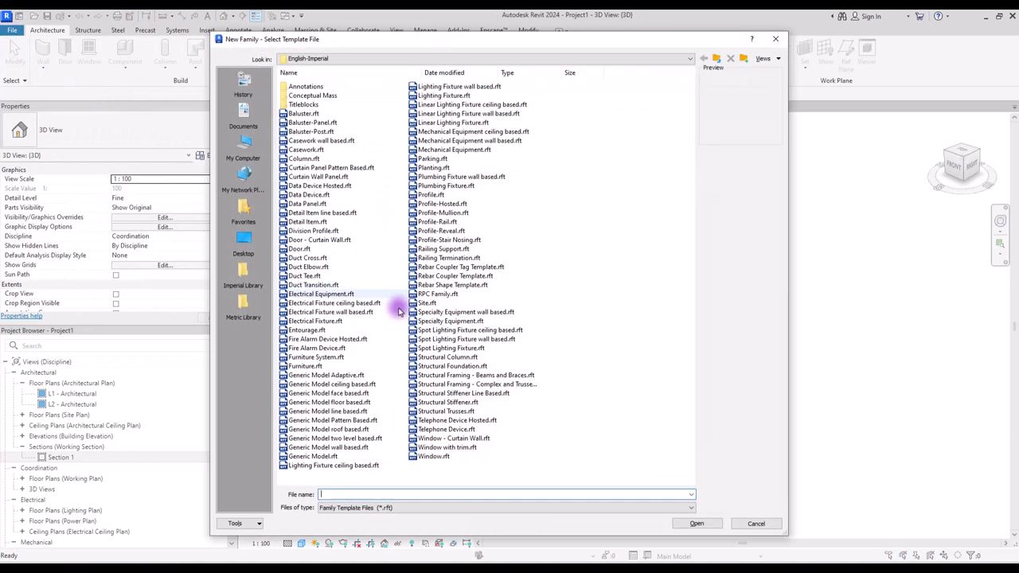
{"action": "left_click", "coordinate": [334, 449]}
{"action": "left_click", "coordinate": [690, 523]}
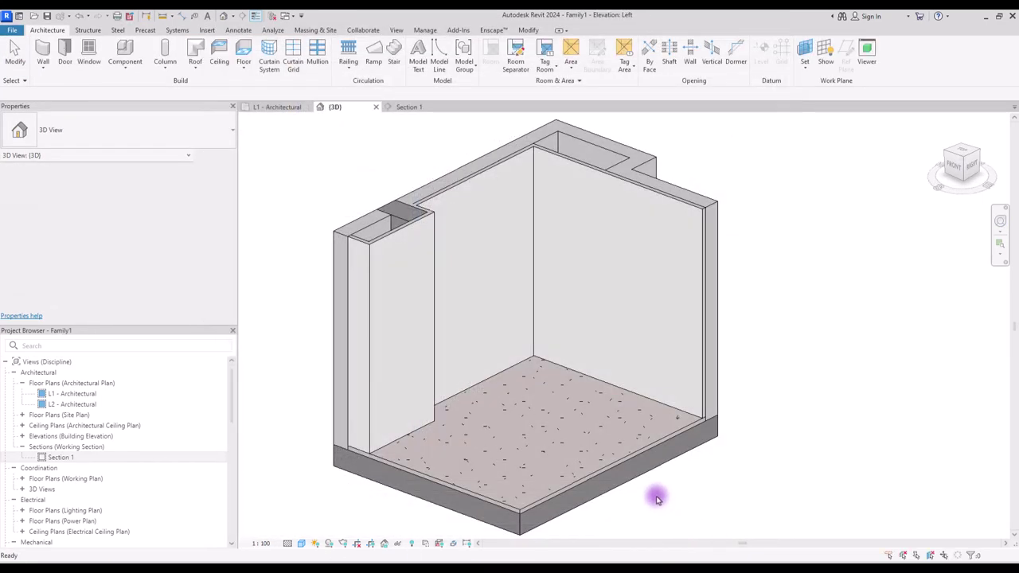
Set the family's length units to meters with 2 decimal places.
{"action": "key", "text": "n"}
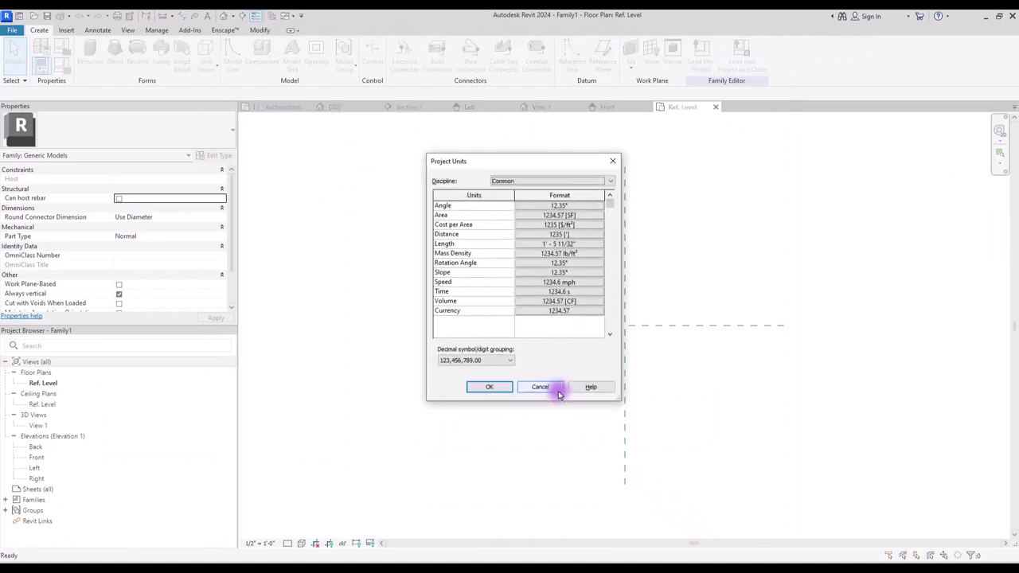
{"action": "left_click", "coordinate": [559, 243]}
{"action": "left_click", "coordinate": [363, 195]}
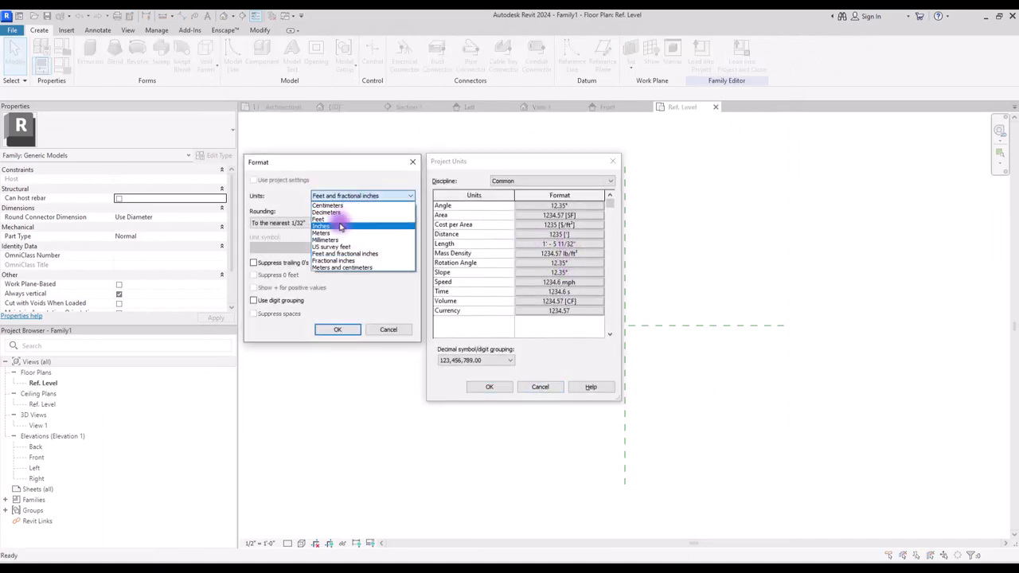
{"action": "left_click", "coordinate": [330, 232]}
{"action": "left_click", "coordinate": [285, 223]}
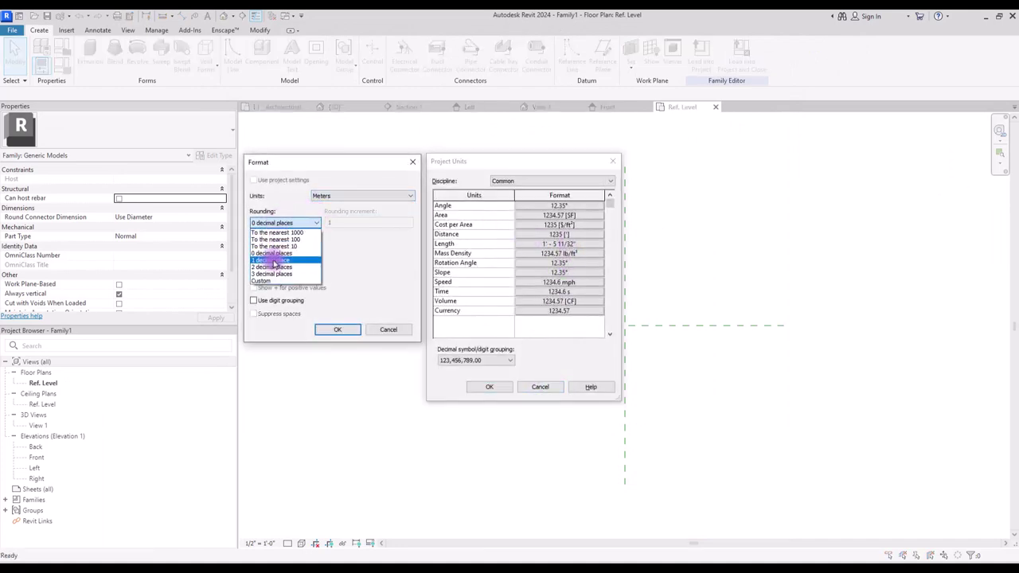
{"action": "left_click", "coordinate": [271, 267]}
{"action": "left_click", "coordinate": [337, 330]}
{"action": "left_click", "coordinate": [492, 387]}
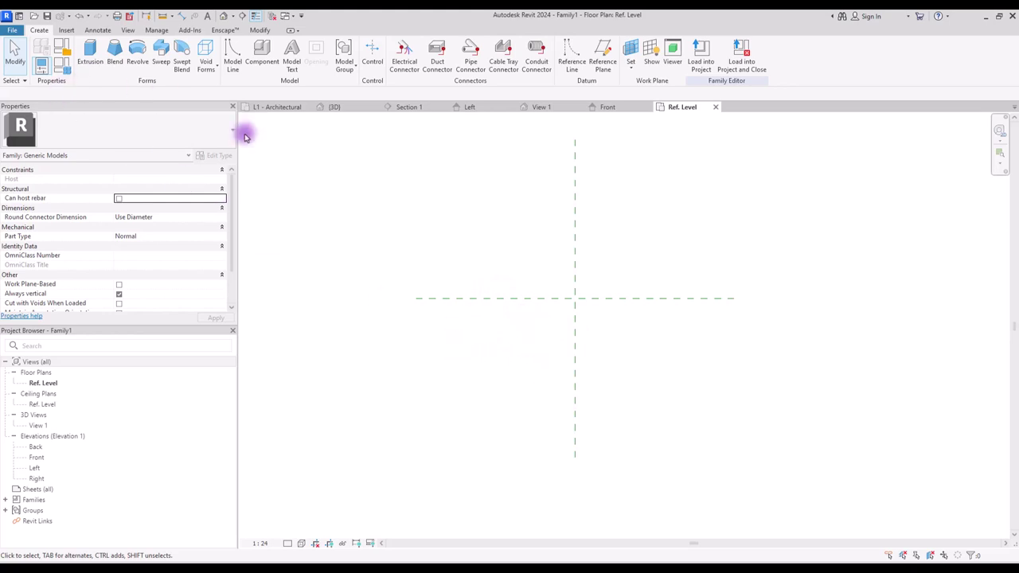
Draw a vertical reference plane about 2.34 m left of the center plane and a horizontal one about 1.35 m below center.
{"action": "left_click", "coordinate": [603, 57]}
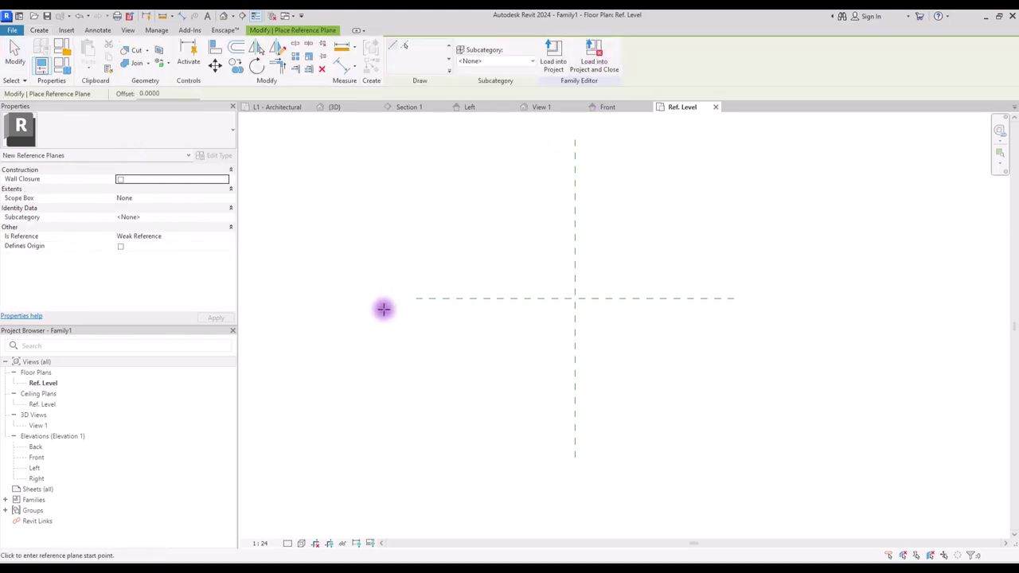
{"action": "left_click", "coordinate": [329, 258]}
{"action": "left_click", "coordinate": [331, 478]}
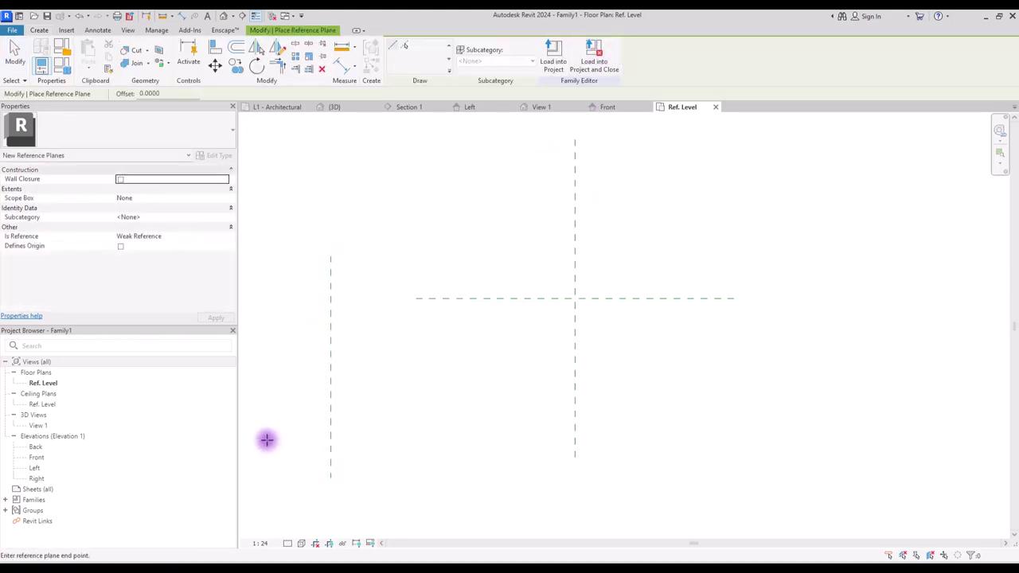
{"action": "left_click", "coordinate": [656, 439]}
{"action": "key", "text": "Escape"}
{"action": "key", "text": "Escape"}
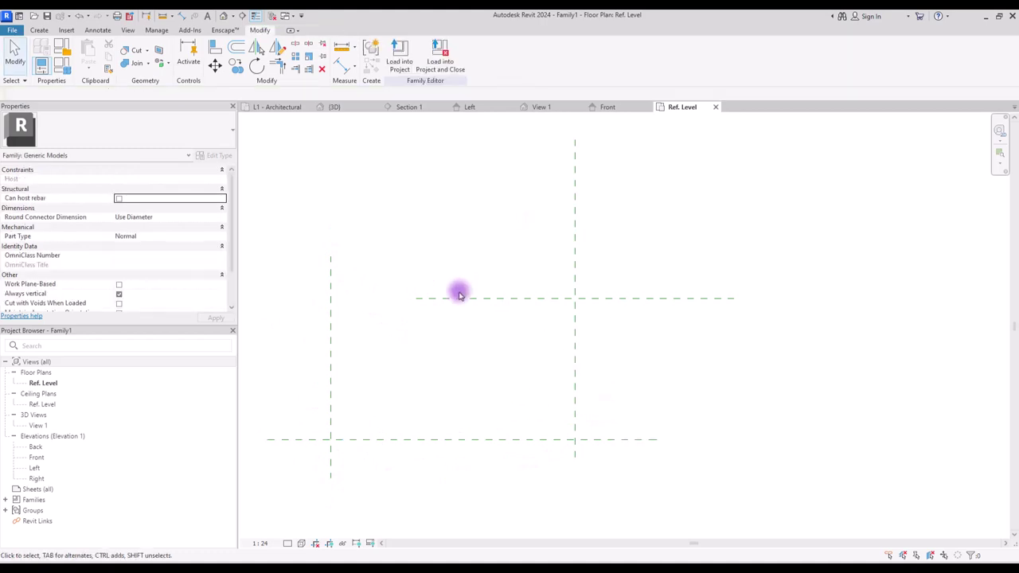
Add aligned dimensions between the two horizontal reference planes and between the two vertical reference planes.
{"action": "left_click", "coordinate": [343, 70]}
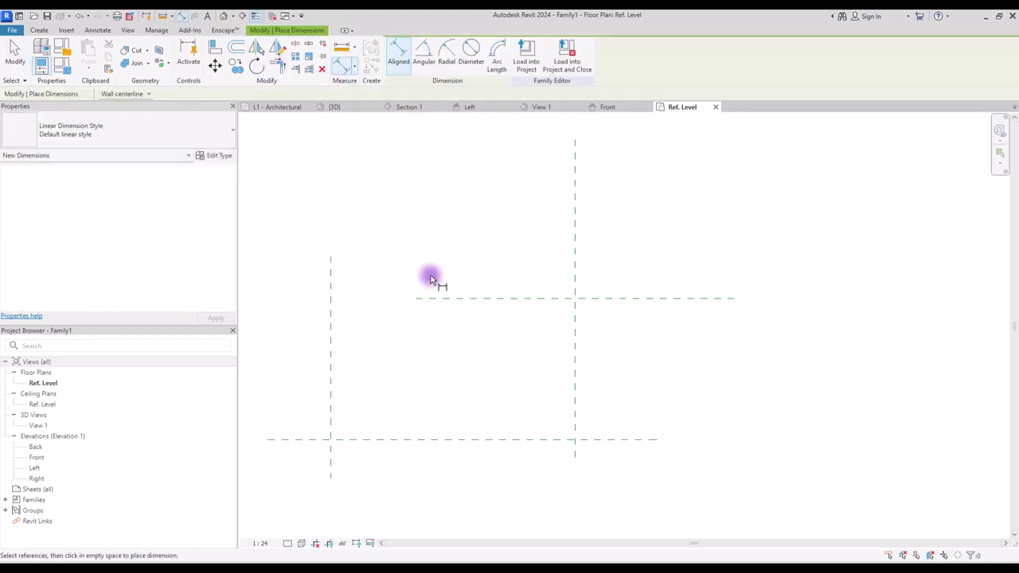
{"action": "left_click", "coordinate": [507, 440]}
{"action": "left_click", "coordinate": [517, 300]}
{"action": "left_click", "coordinate": [706, 243]}
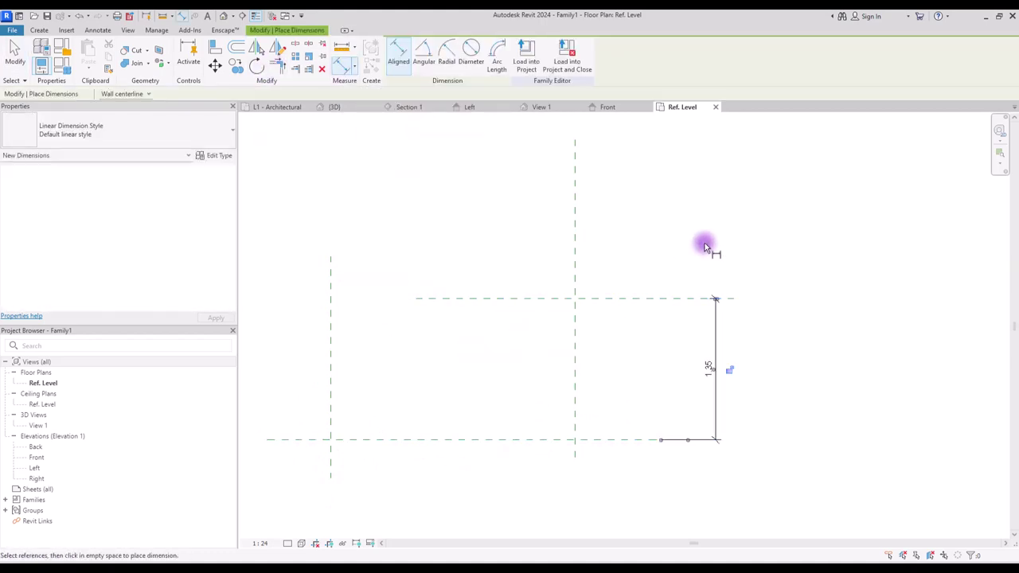
{"action": "left_click", "coordinate": [331, 357]}
{"action": "left_click", "coordinate": [576, 335]}
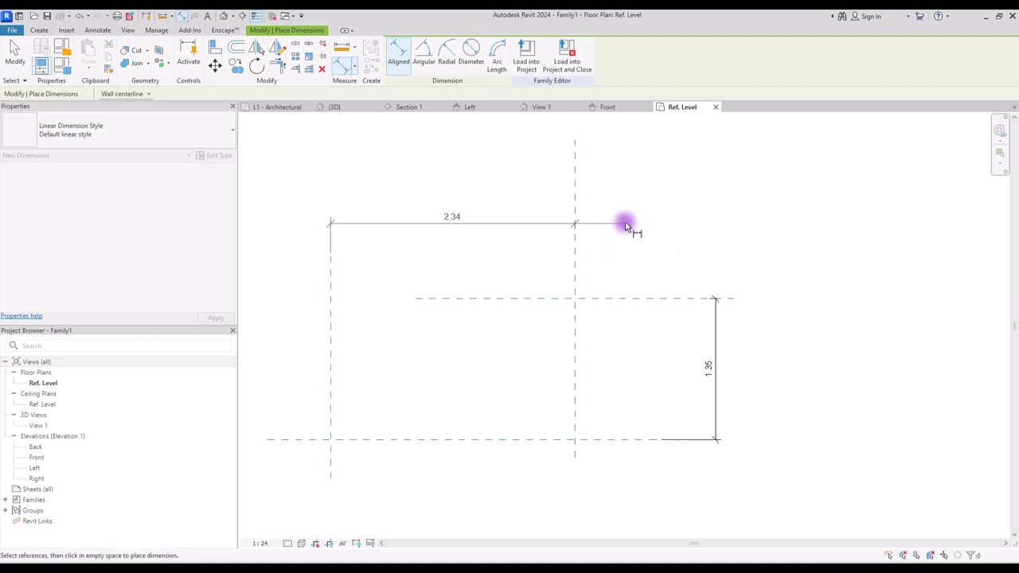
{"action": "left_click", "coordinate": [661, 250]}
{"action": "key", "text": "Escape"}
Label the horizontal dimension with a new parameter L and the vertical dimension with a new parameter W.
{"action": "left_click", "coordinate": [458, 250]}
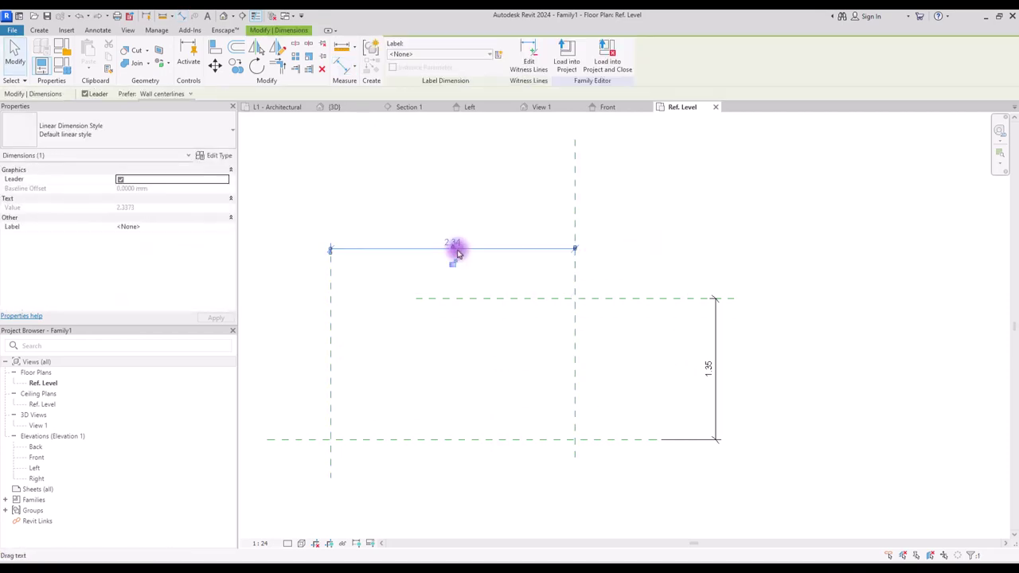
{"action": "left_click", "coordinate": [495, 62]}
{"action": "type", "text": "L"}
{"action": "key", "text": "Return"}
{"action": "left_click", "coordinate": [701, 327]}
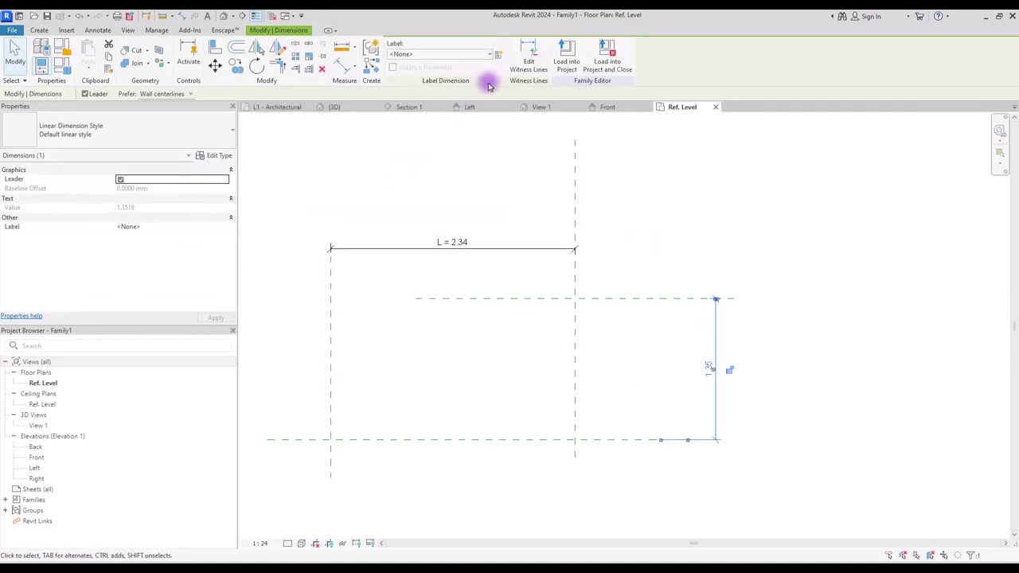
{"action": "left_click", "coordinate": [496, 62]}
{"action": "key", "text": "Return"}
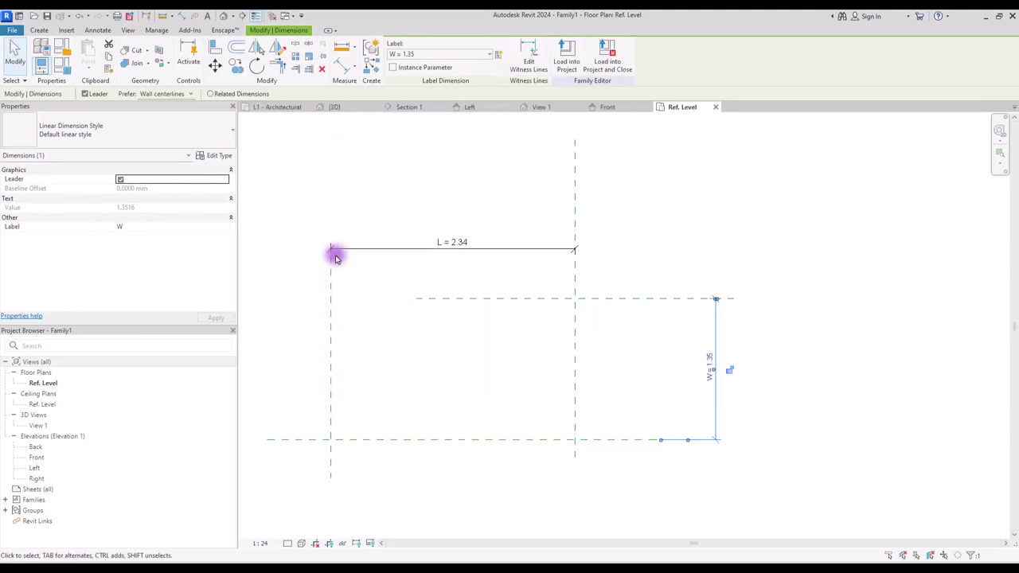
Nudge the lower horizontal reference plane upward until W equals 0.80 m.
{"action": "left_click", "coordinate": [544, 343]}
{"action": "middle_click_drag", "start_coordinate": [544, 344], "coordinate": [603, 319]}
{"action": "left_click", "coordinate": [538, 413]}
{"action": "key", "text": "Up"}
{"action": "key", "text": "Up"}
{"action": "key", "text": "Up"}
{"action": "key", "text": "Up"}
{"action": "key", "text": "Up"}
{"action": "key", "text": "Up"}
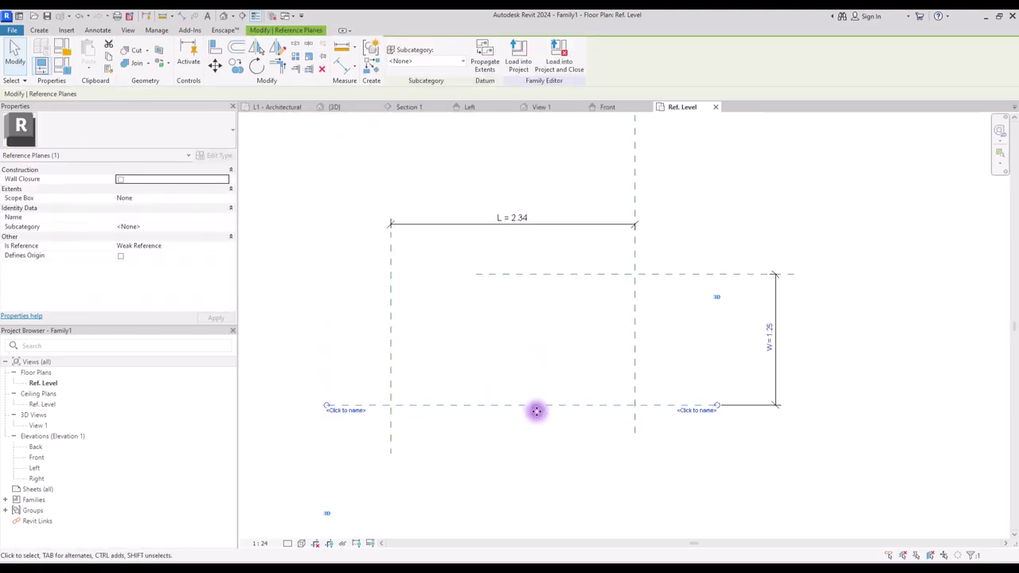
{"action": "key", "text": "Up"}
{"action": "key", "text": "Up"}
{"action": "key", "text": "Up"}
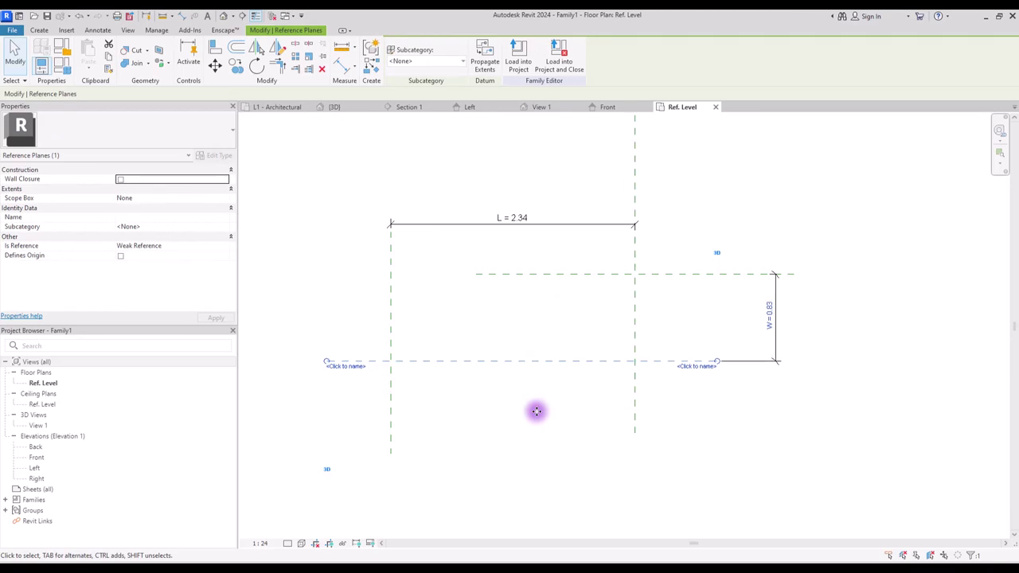
{"action": "scroll", "coordinate": [541, 338], "scroll_direction": "up", "scroll_amount": 2}
{"action": "key", "text": "Up"}
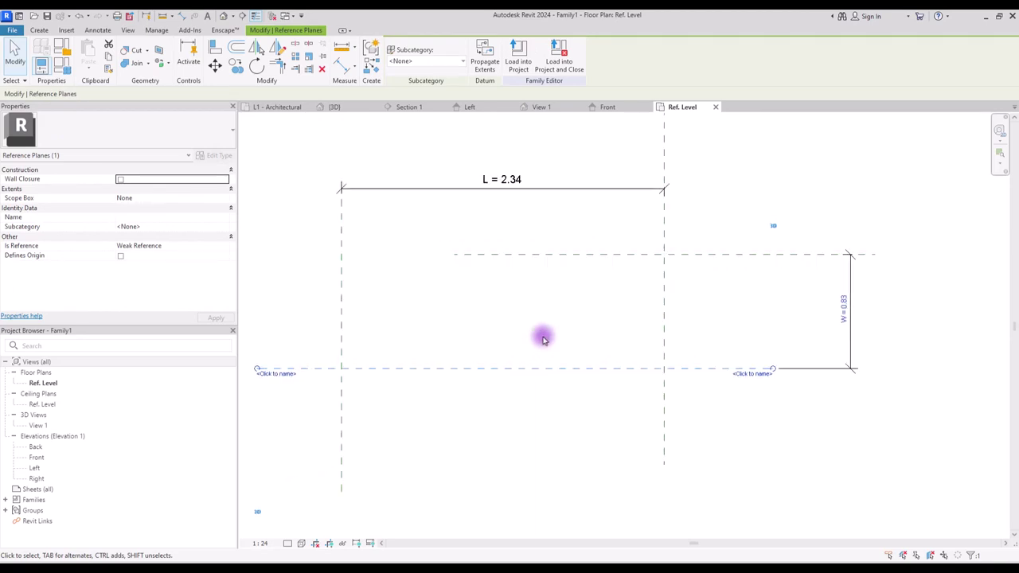
Nudge the left vertical reference plane toward the center until L equals 1.80 m.
{"action": "left_click", "coordinate": [342, 275]}
{"action": "key", "text": "Right"}
{"action": "key", "text": "Right"}
{"action": "key", "text": "Right"}
{"action": "key", "text": "Right"}
{"action": "key", "text": "Right"}
{"action": "key", "text": "Right"}
{"action": "key", "text": "Right"}
{"action": "key", "text": "Right"}
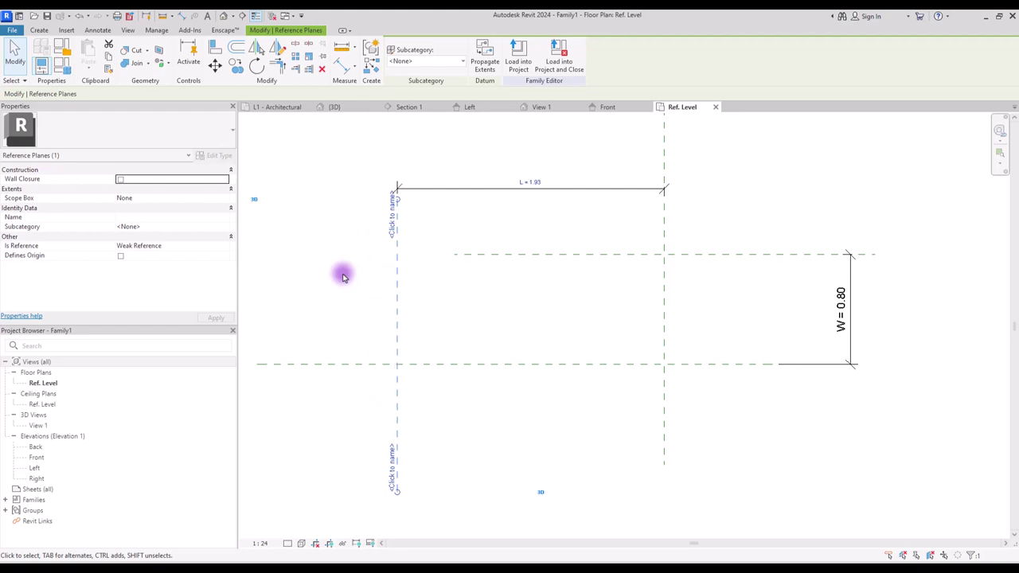
{"action": "key", "text": "Right"}
{"action": "key", "text": "Right"}
{"action": "key", "text": "Right"}
{"action": "key", "text": "Escape"}
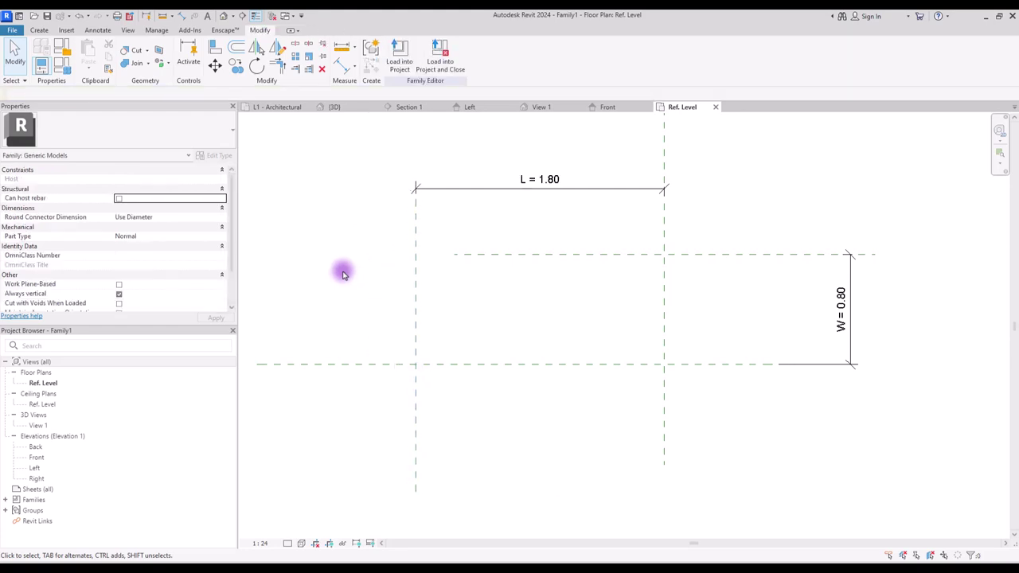
In the Left elevation, sketch a vertical swept blend path 0.30 m long, starting slightly above Ref. Level between the reference planes.
{"action": "left_click", "coordinate": [477, 107]}
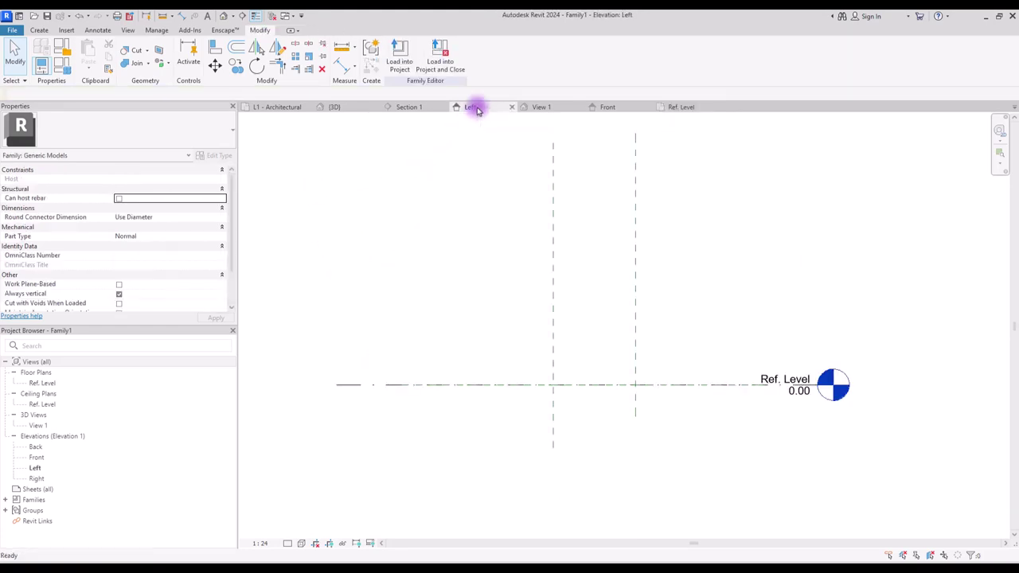
{"action": "left_click", "coordinate": [37, 31]}
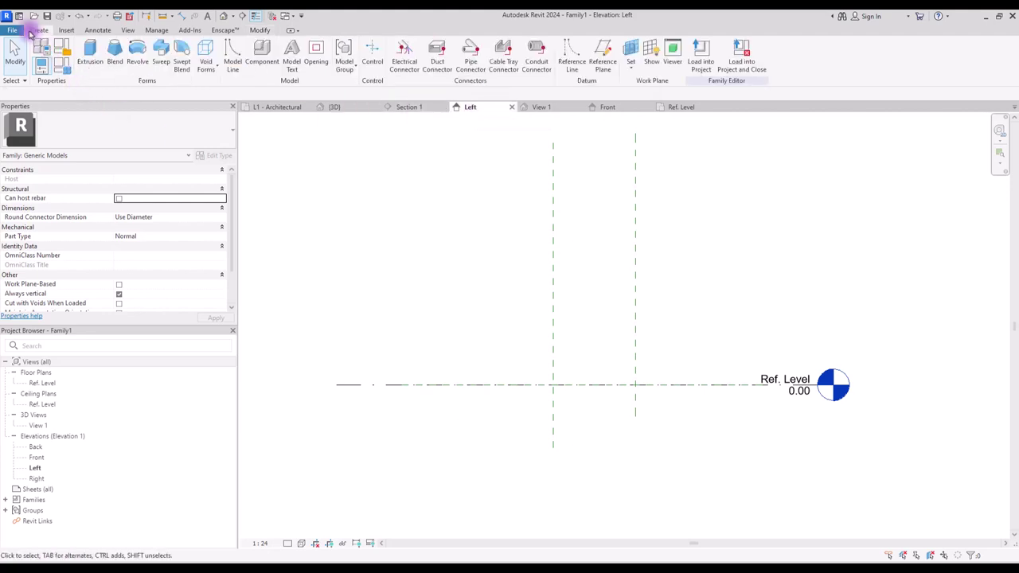
{"action": "left_click", "coordinate": [181, 51]}
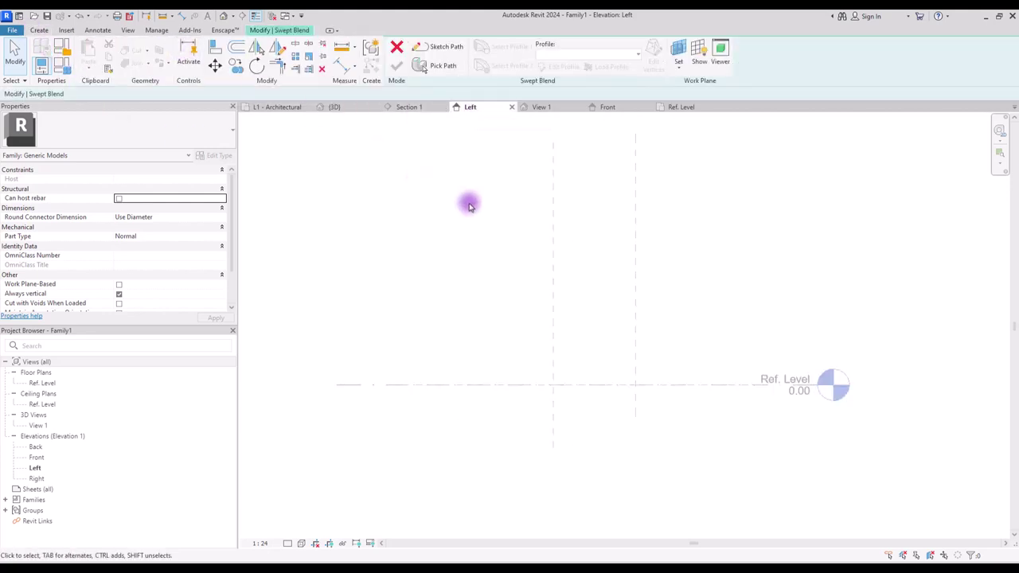
{"action": "left_click", "coordinate": [423, 46]}
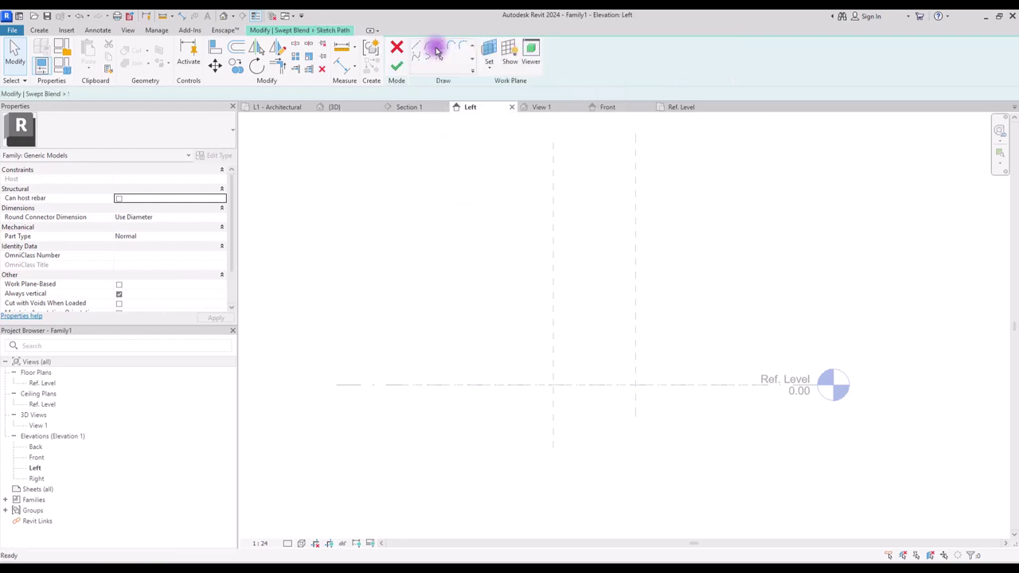
{"action": "scroll", "coordinate": [620, 368], "scroll_direction": "up", "scroll_amount": 5}
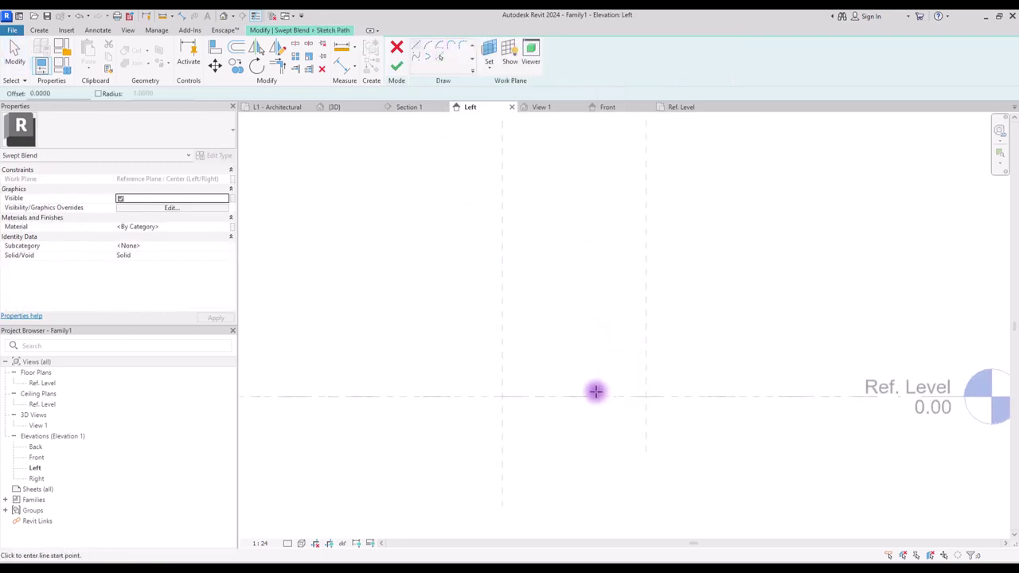
{"action": "scroll", "coordinate": [594, 393], "scroll_direction": "up", "scroll_amount": 2}
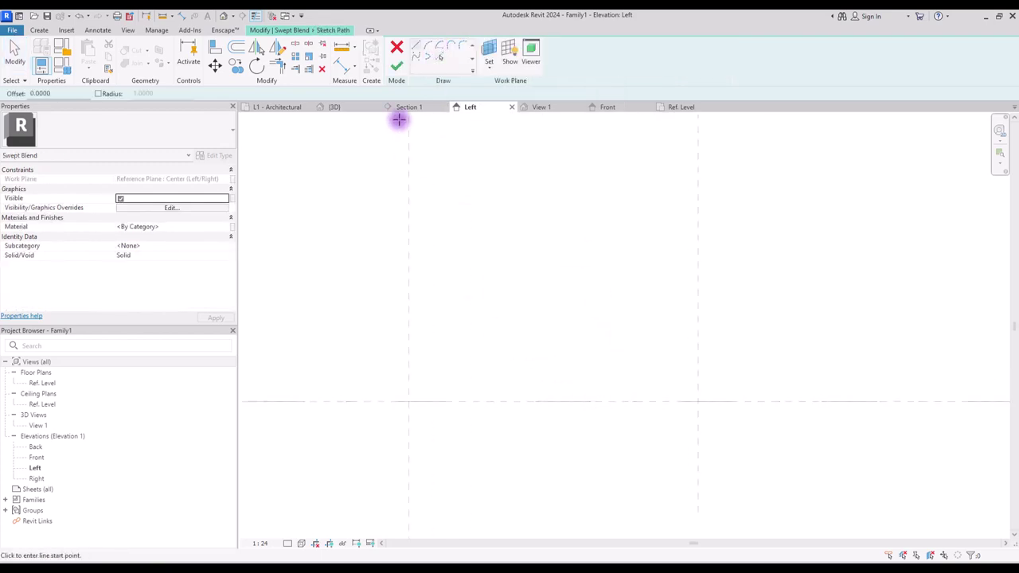
{"action": "left_click", "coordinate": [550, 389]}
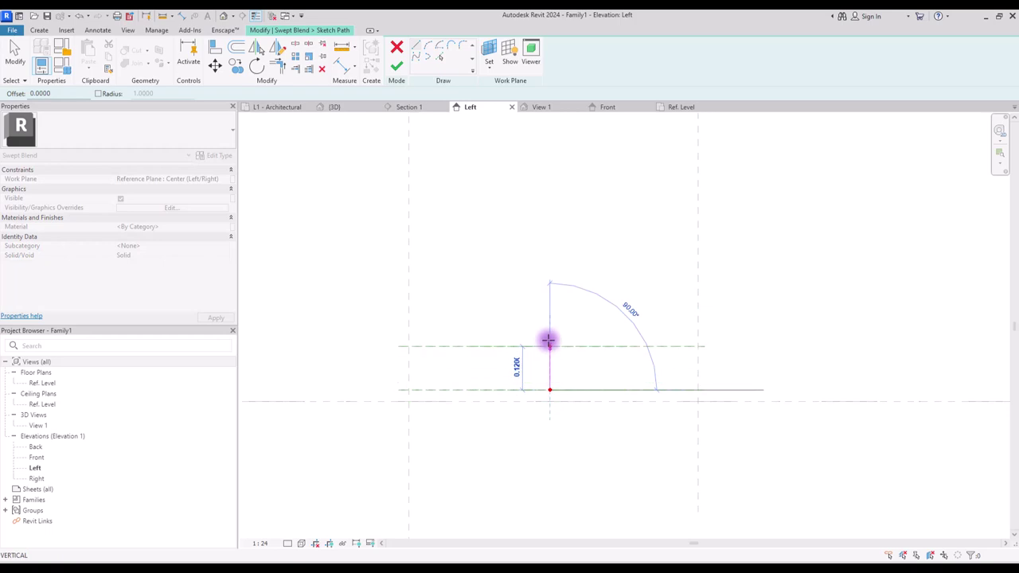
{"action": "left_click", "coordinate": [548, 282]}
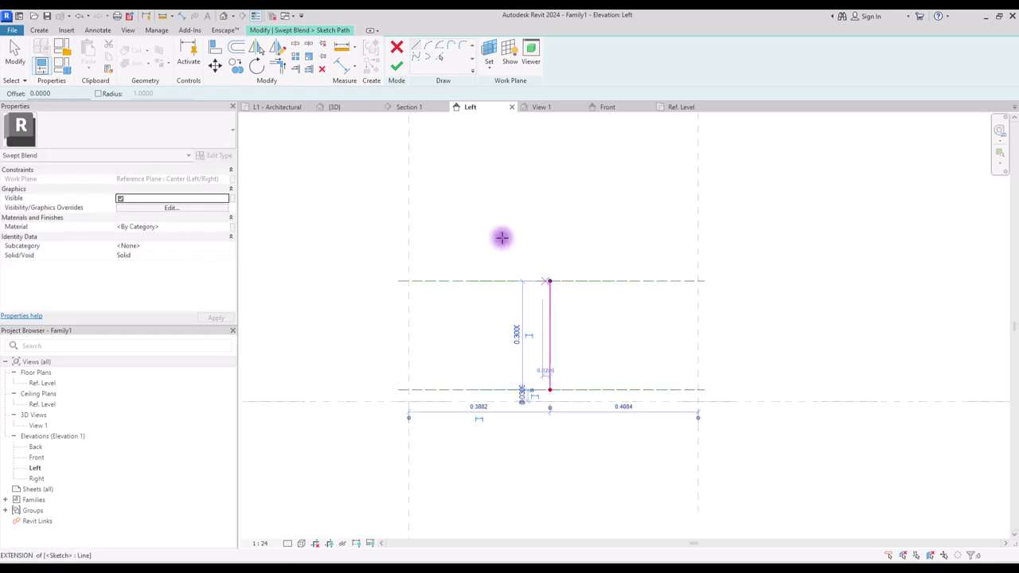
{"action": "left_click", "coordinate": [396, 68]}
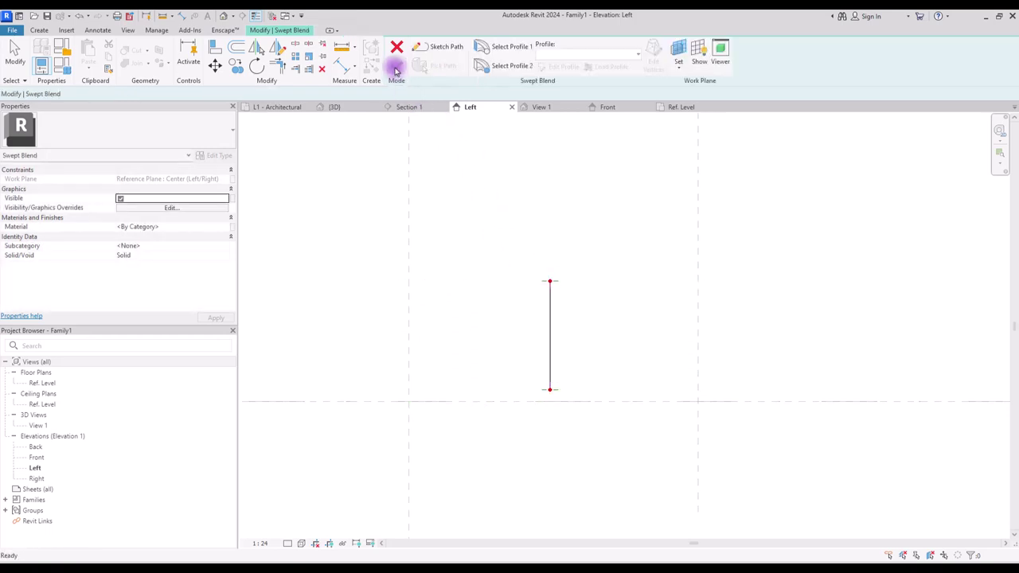
Sketch profile 1 in the Ref. Level plan as a rectangle offset 0.15 m inward from the four reference planes.
{"action": "left_click", "coordinate": [502, 47]}
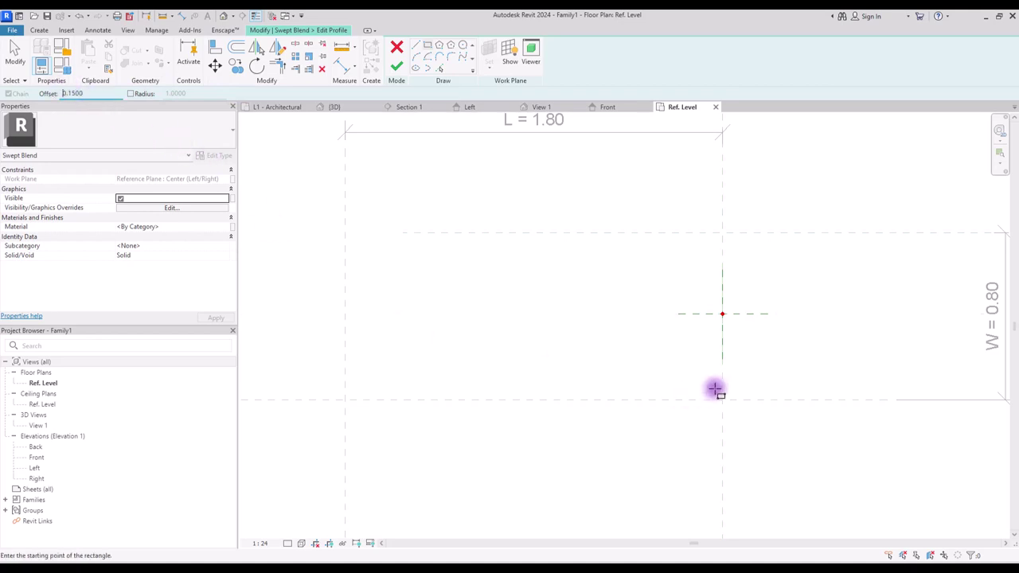
{"action": "left_click", "coordinate": [722, 232]}
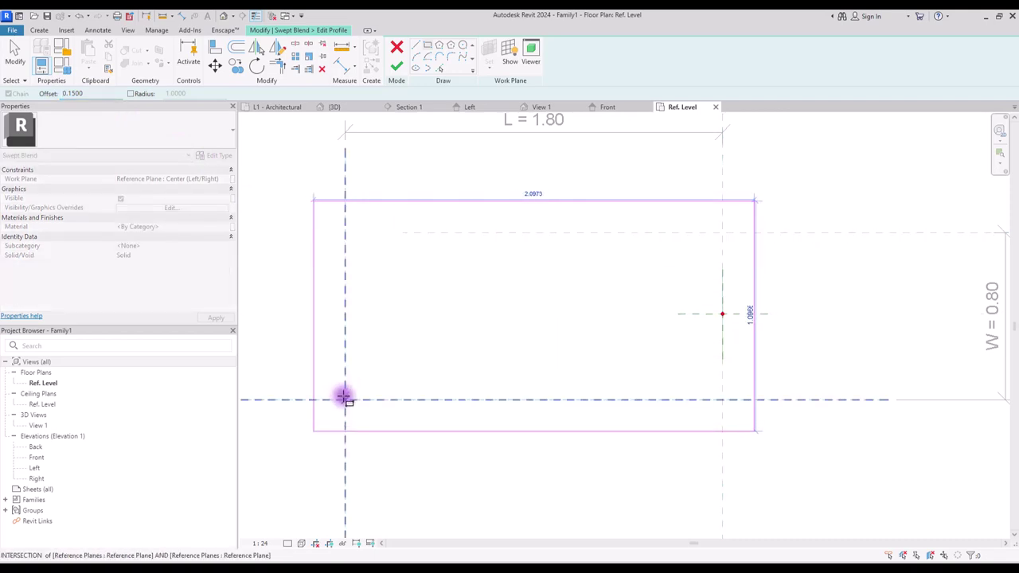
{"action": "key", "text": "space"}
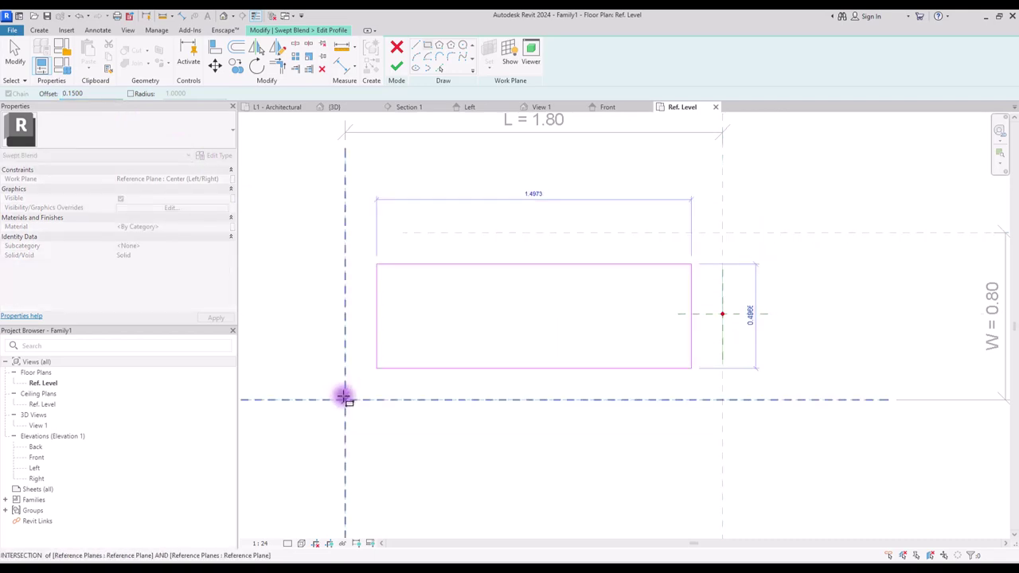
{"action": "left_click", "coordinate": [344, 397]}
Fillet the two left corners of the profile 1 rectangle with arcs of about 0.10 m radius.
{"action": "left_click", "coordinate": [451, 56]}
{"action": "left_click", "coordinate": [376, 288]}
{"action": "left_click", "coordinate": [392, 264]}
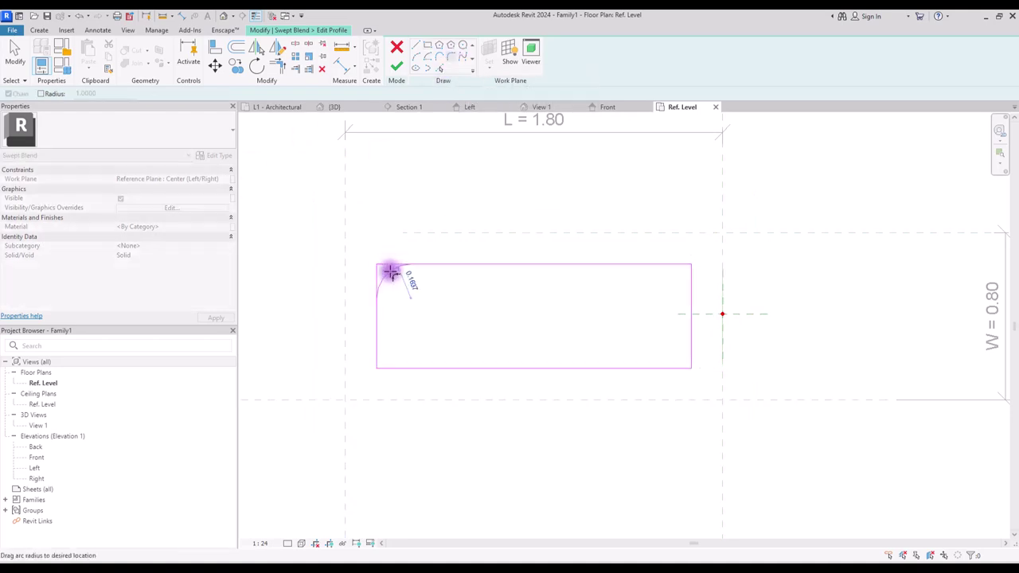
{"action": "left_click", "coordinate": [391, 275]}
{"action": "left_click", "coordinate": [376, 338]}
{"action": "left_click", "coordinate": [389, 367]}
{"action": "left_click", "coordinate": [384, 362]}
Fillet the two right corners of profile 1 with radii of about 0.12 m at the upper and 0.14 m at the lower corner.
{"action": "left_click", "coordinate": [691, 279]}
{"action": "left_click", "coordinate": [679, 264]}
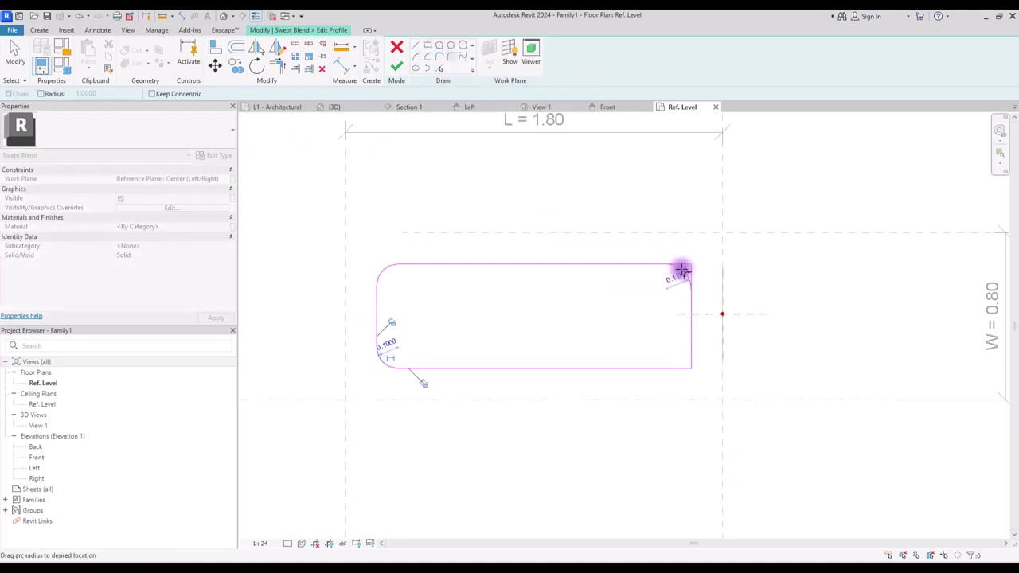
{"action": "left_click", "coordinate": [682, 270]}
{"action": "left_click", "coordinate": [671, 367]}
{"action": "left_click", "coordinate": [691, 353]}
{"action": "left_click", "coordinate": [682, 361]}
{"action": "key", "text": "Escape"}
{"action": "key", "text": "Escape"}
Set the radius of both left corner arcs of profile 1 to 0.1 m.
{"action": "left_click", "coordinate": [387, 273]}
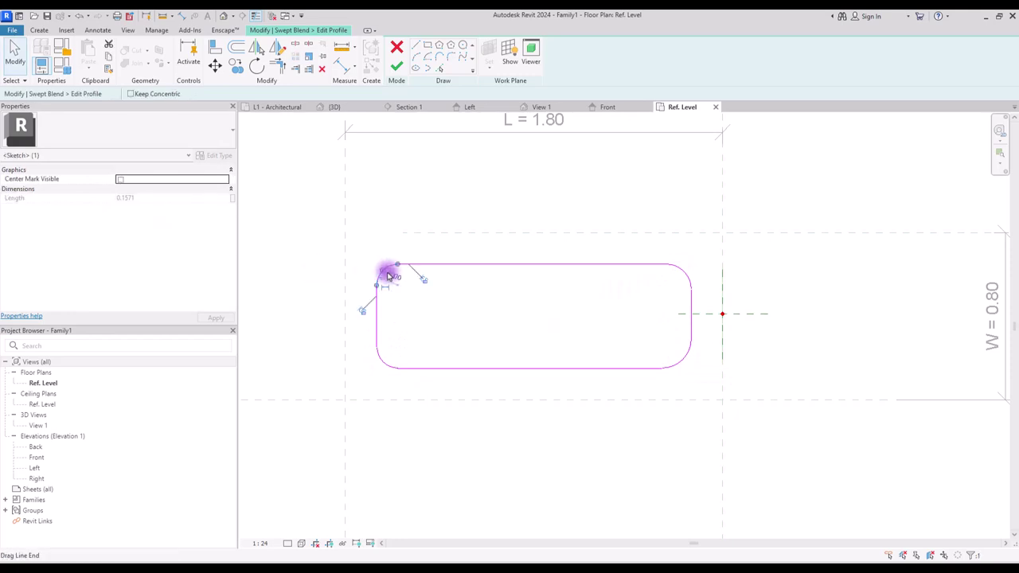
{"action": "left_click", "coordinate": [371, 291]}
{"action": "key", "text": "Return"}
{"action": "left_click", "coordinate": [426, 234]}
{"action": "left_click", "coordinate": [384, 361]}
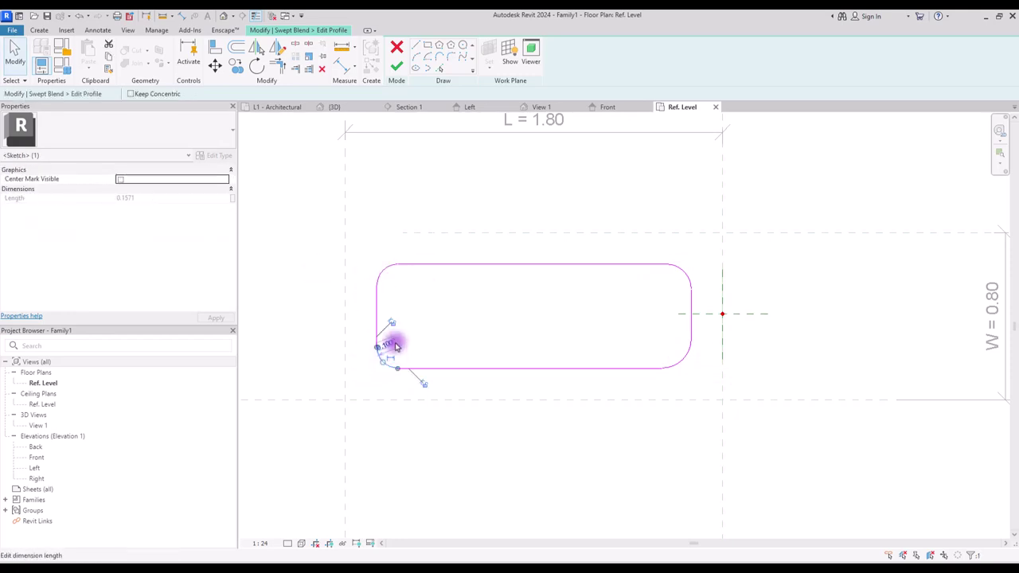
{"action": "left_click", "coordinate": [390, 344]}
{"action": "type", "text": "0.1"}
{"action": "key", "text": "Return"}
Set both right corner arcs of profile 1 to a 0.1 m radius and finish the profile.
{"action": "left_click", "coordinate": [685, 266]}
{"action": "left_click", "coordinate": [651, 279]}
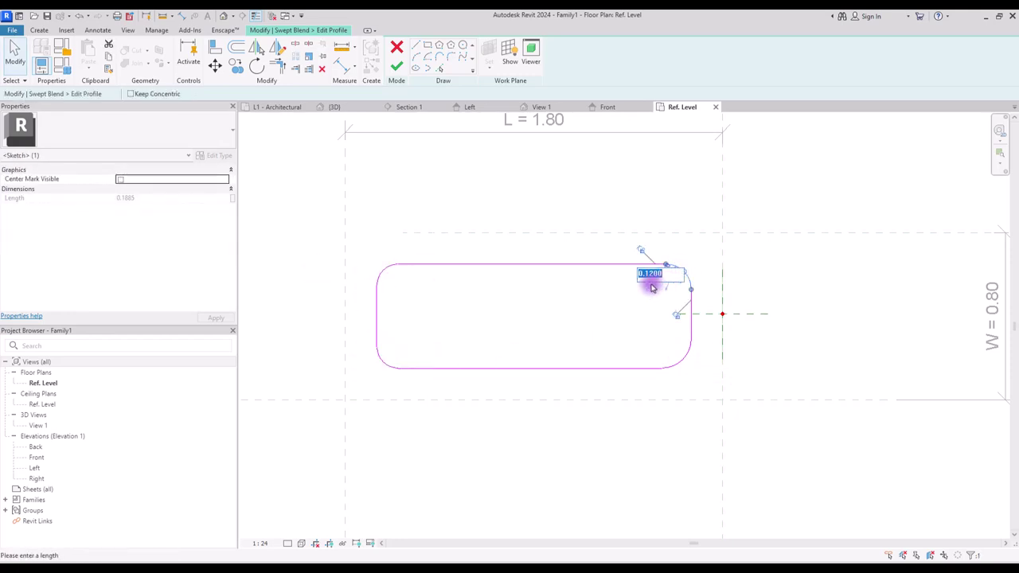
{"action": "type", "text": "0.1"}
{"action": "key", "text": "Return"}
{"action": "left_click", "coordinate": [686, 360]}
{"action": "left_click", "coordinate": [667, 348]}
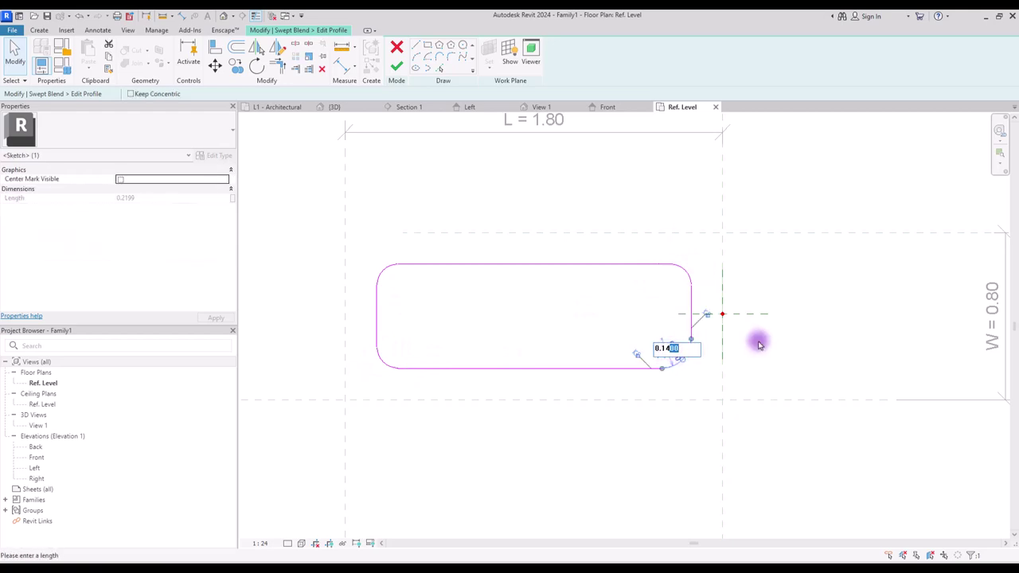
{"action": "key", "text": "Return"}
{"action": "left_click", "coordinate": [488, 191]}
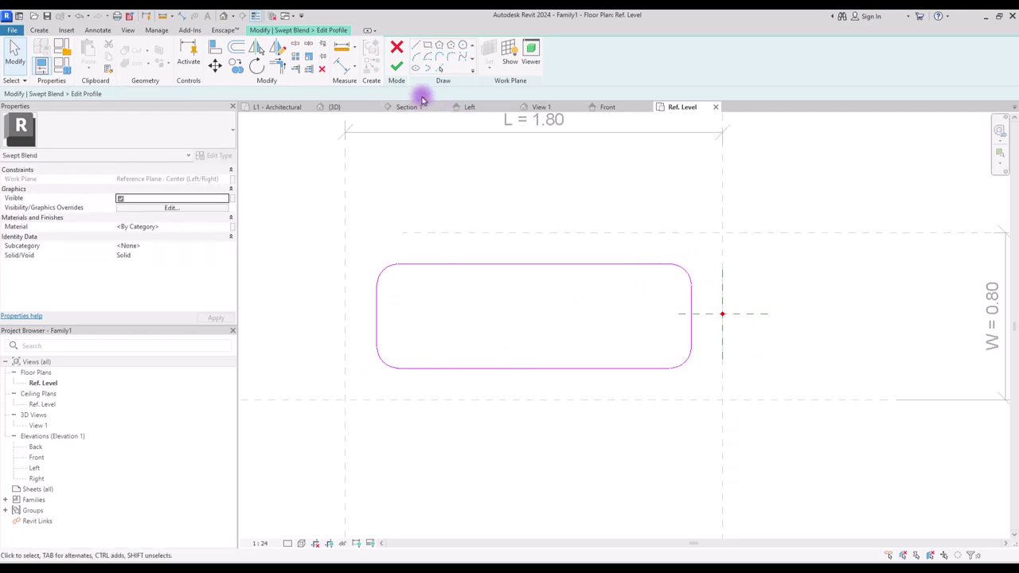
{"action": "left_click", "coordinate": [396, 66]}
Sketch profile 2 as a rectangle snapped to the outer intersections of the length and width reference planes with zero offset.
{"action": "left_click", "coordinate": [494, 65]}
{"action": "left_click", "coordinate": [569, 68]}
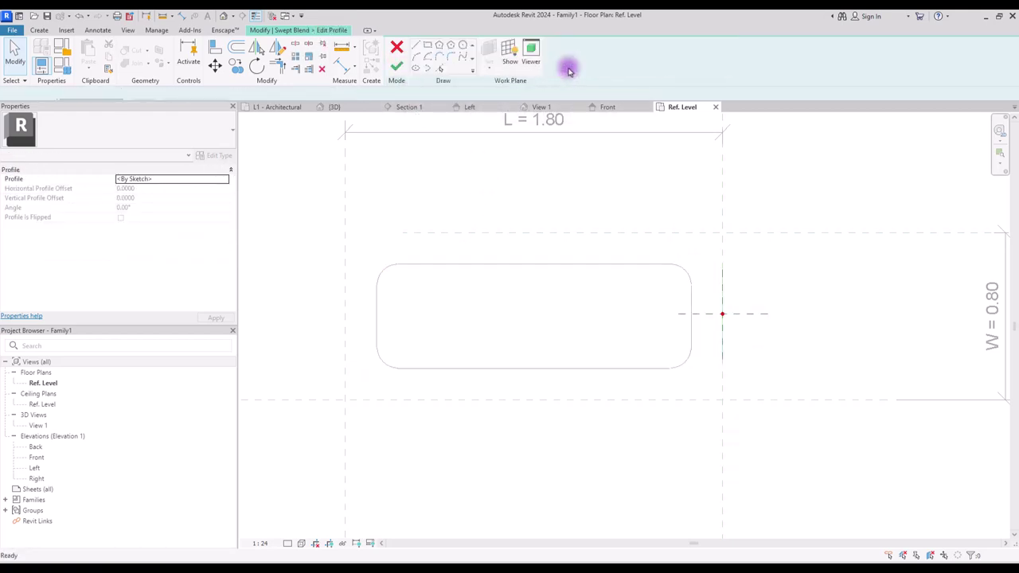
{"action": "left_click", "coordinate": [428, 46]}
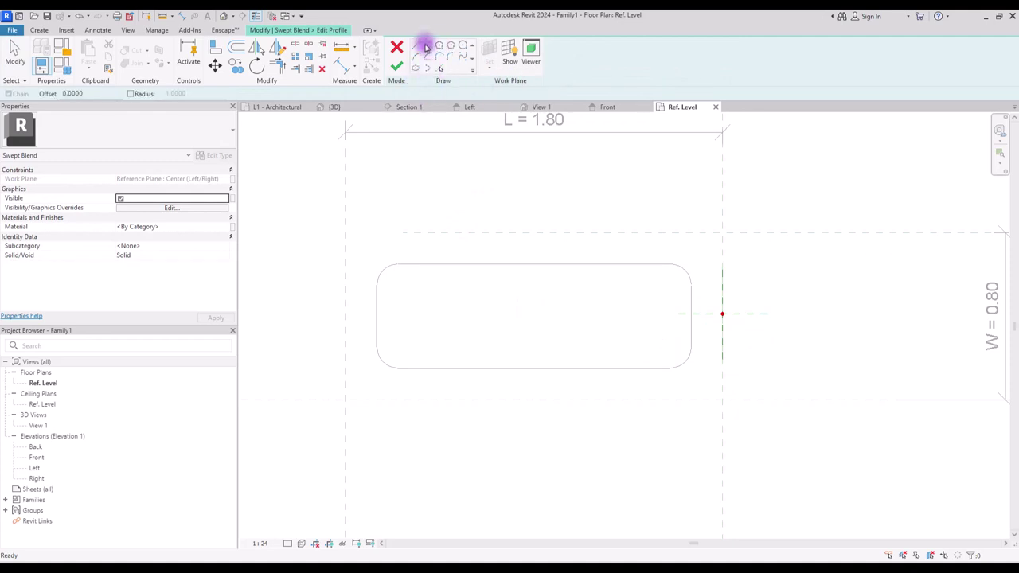
{"action": "left_click", "coordinate": [723, 234]}
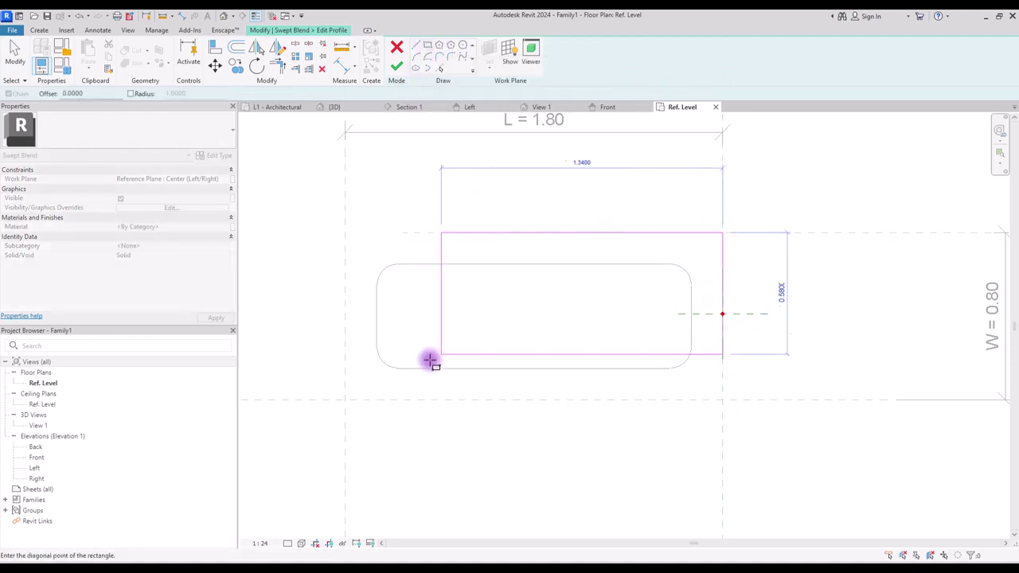
{"action": "left_click", "coordinate": [345, 401]}
Fillet the two upper corners of the profile 2 rectangle with arcs of about 0.20 m radius.
{"action": "left_click", "coordinate": [451, 57]}
{"action": "left_click", "coordinate": [357, 233]}
{"action": "left_click", "coordinate": [351, 243]}
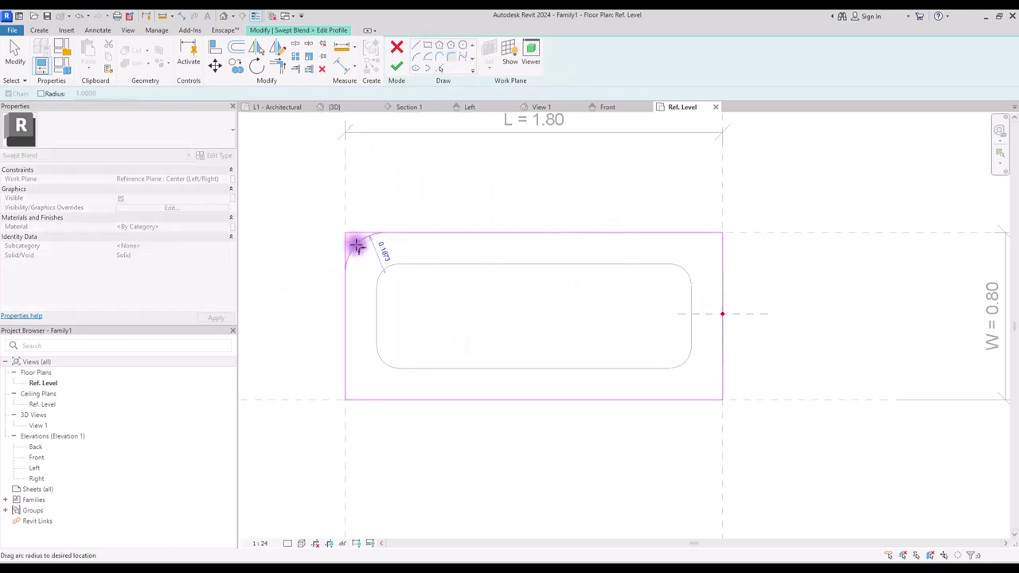
{"action": "left_click", "coordinate": [358, 247]}
{"action": "left_click", "coordinate": [708, 235]}
{"action": "left_click", "coordinate": [722, 241]}
{"action": "left_click", "coordinate": [710, 246]}
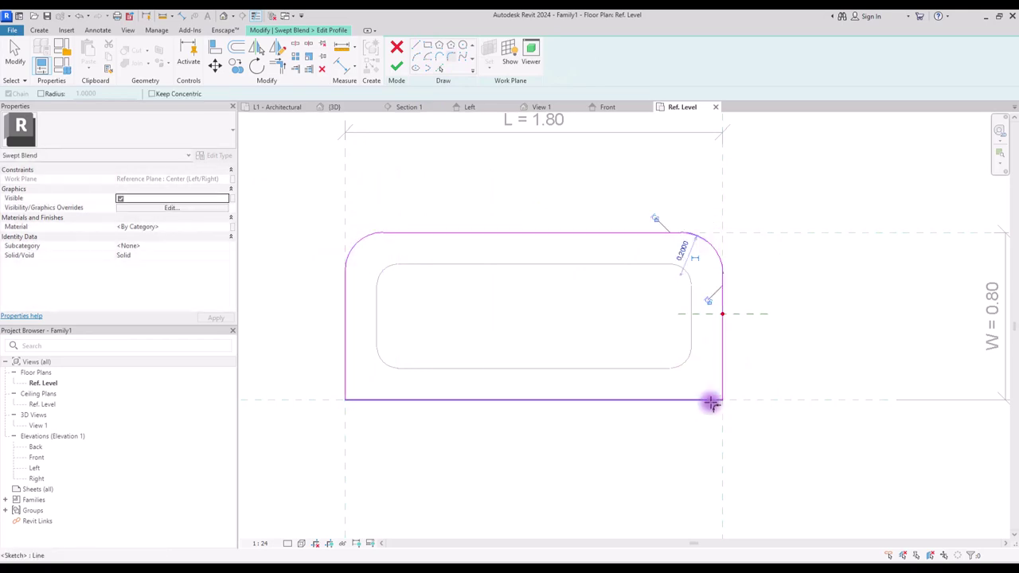
Fillet the two lower corners of profile 2, with a radius of about 0.18 m at the lower-right corner.
{"action": "left_click", "coordinate": [711, 404]}
{"action": "left_click", "coordinate": [723, 391]}
{"action": "left_click", "coordinate": [707, 393]}
{"action": "left_click", "coordinate": [360, 400]}
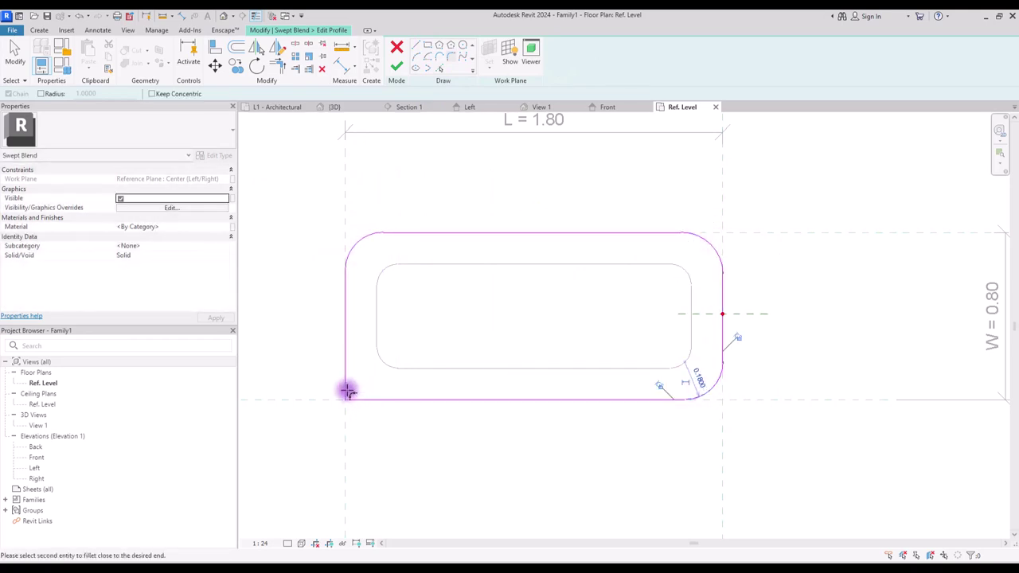
{"action": "left_click", "coordinate": [346, 390]}
{"action": "left_click", "coordinate": [354, 386]}
{"action": "key", "text": "Escape"}
{"action": "key", "text": "Escape"}
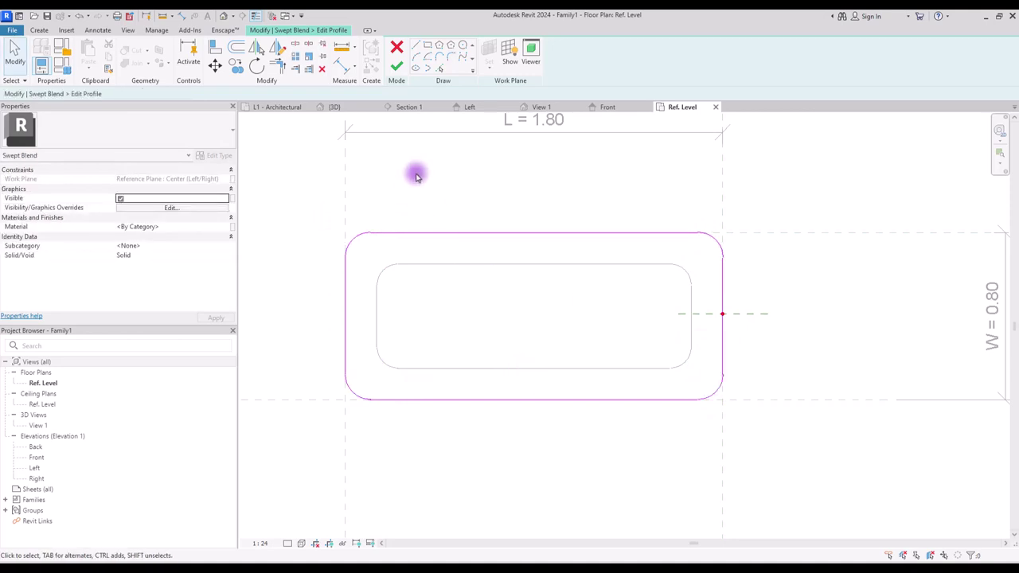
Finish profile 2 and the swept blend, and inspect the tub solid from the front in the 3D view.
{"action": "left_click", "coordinate": [395, 66]}
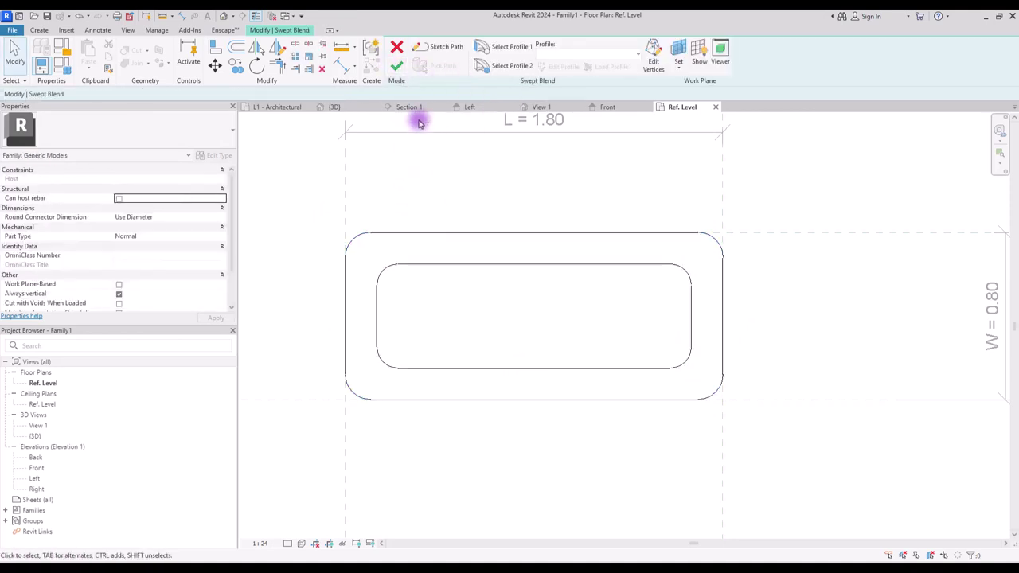
{"action": "left_click", "coordinate": [395, 67]}
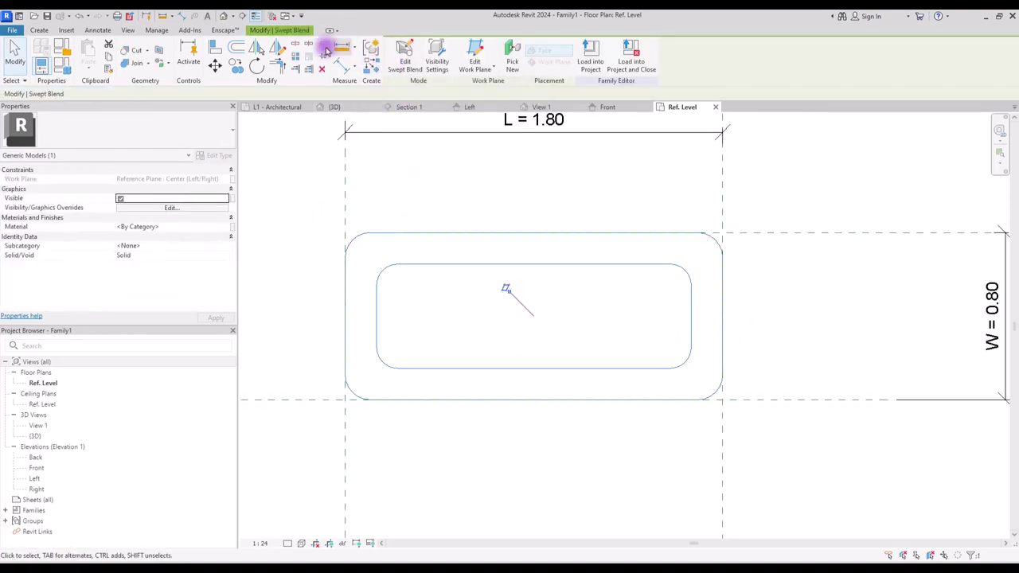
{"action": "left_click", "coordinate": [221, 15]}
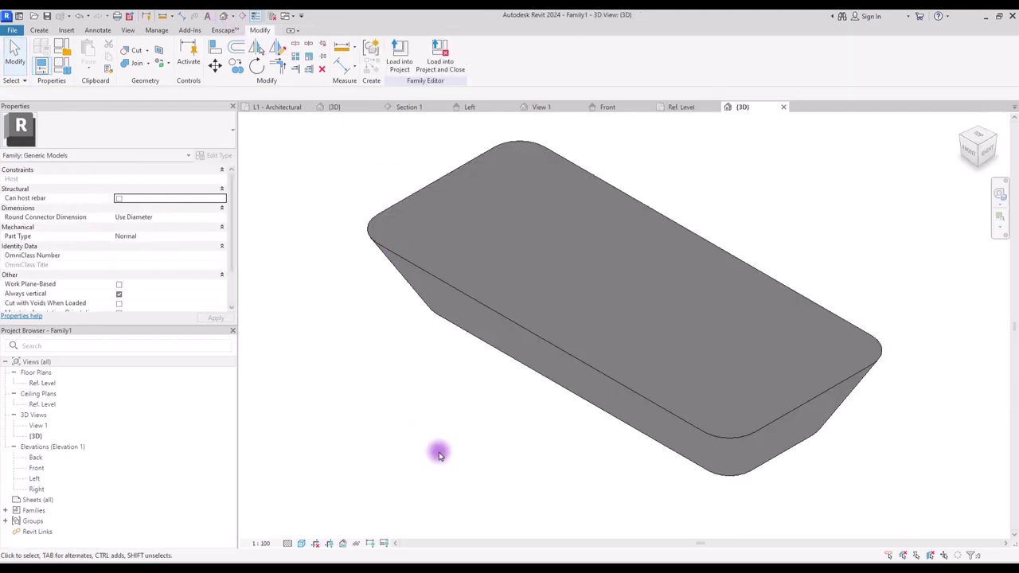
{"action": "scroll", "coordinate": [516, 343], "scroll_direction": "down", "scroll_amount": 2}
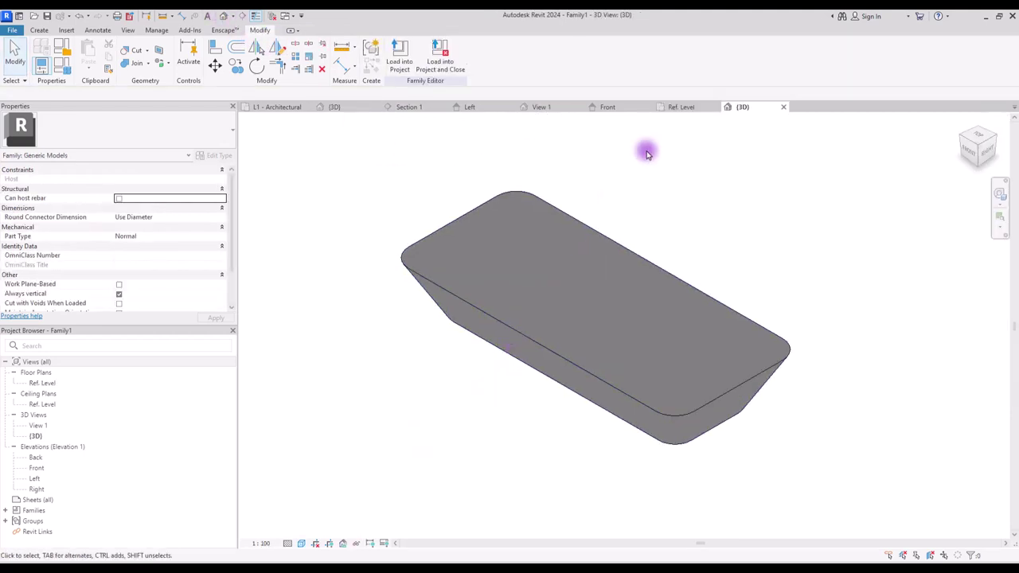
{"action": "middle_click_drag", "start_coordinate": [646, 154], "coordinate": [624, 212], "text": "shift"}
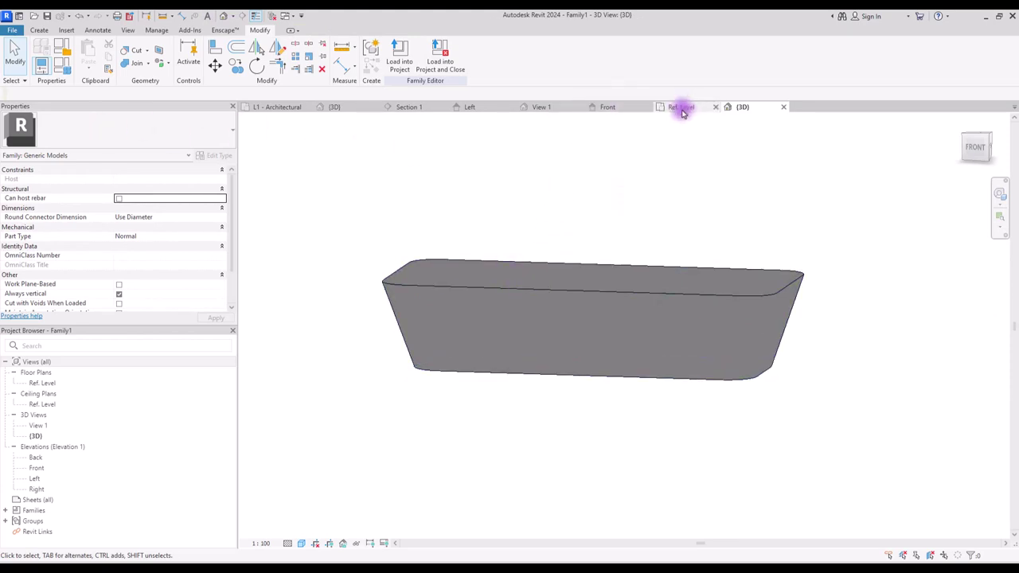
In the Left elevation, sketch a vertical Void Swept Blend path about 0.40 m long, from inside the tub's base to above its rim.
{"action": "left_click", "coordinate": [488, 106]}
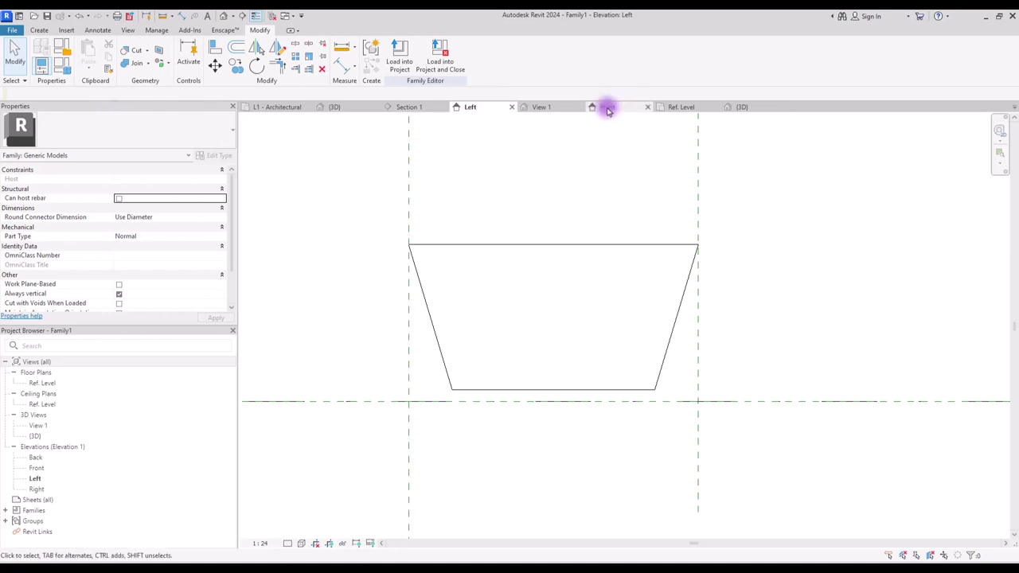
{"action": "left_click", "coordinate": [44, 30]}
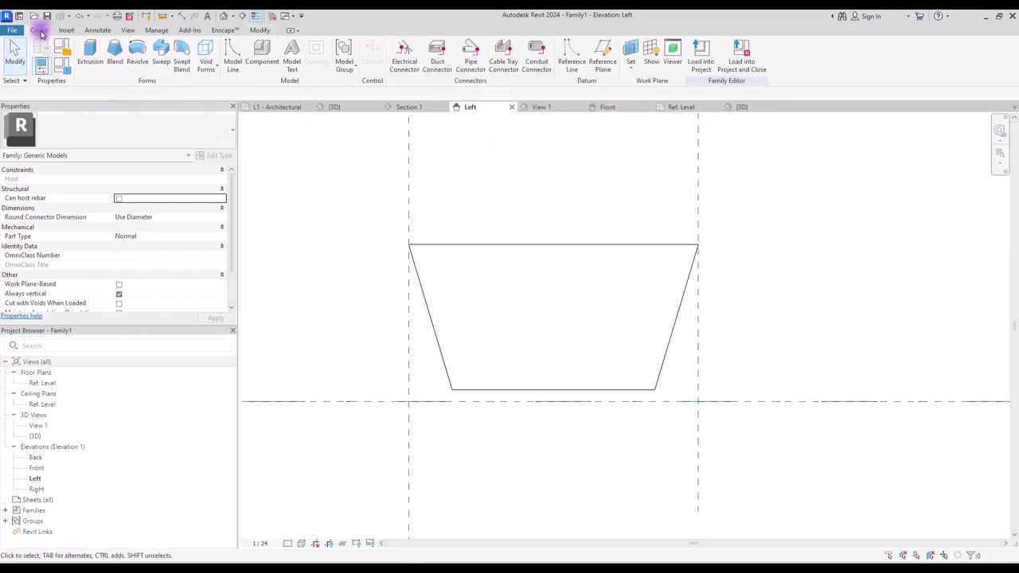
{"action": "left_click", "coordinate": [211, 65]}
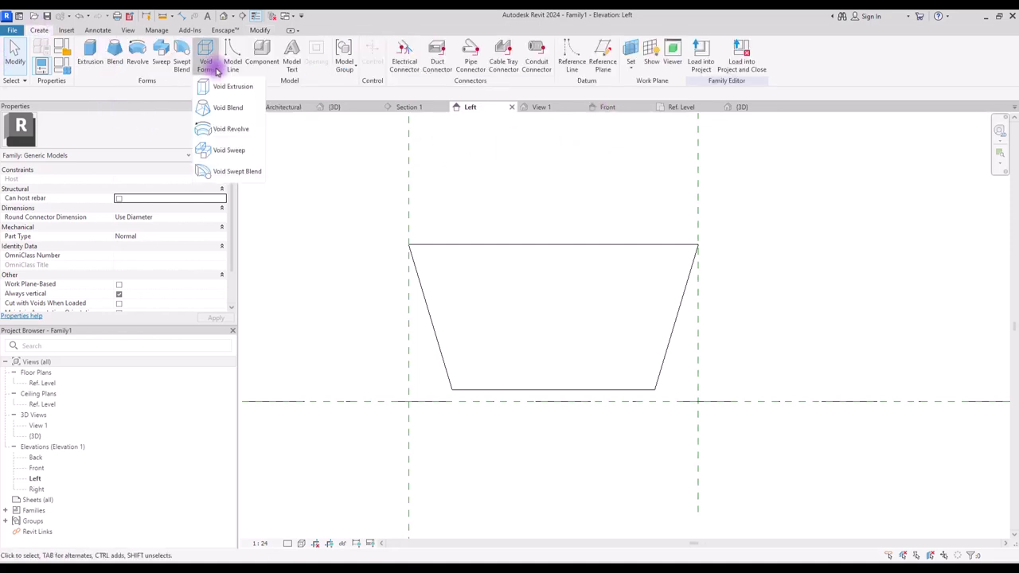
{"action": "left_click", "coordinate": [221, 169]}
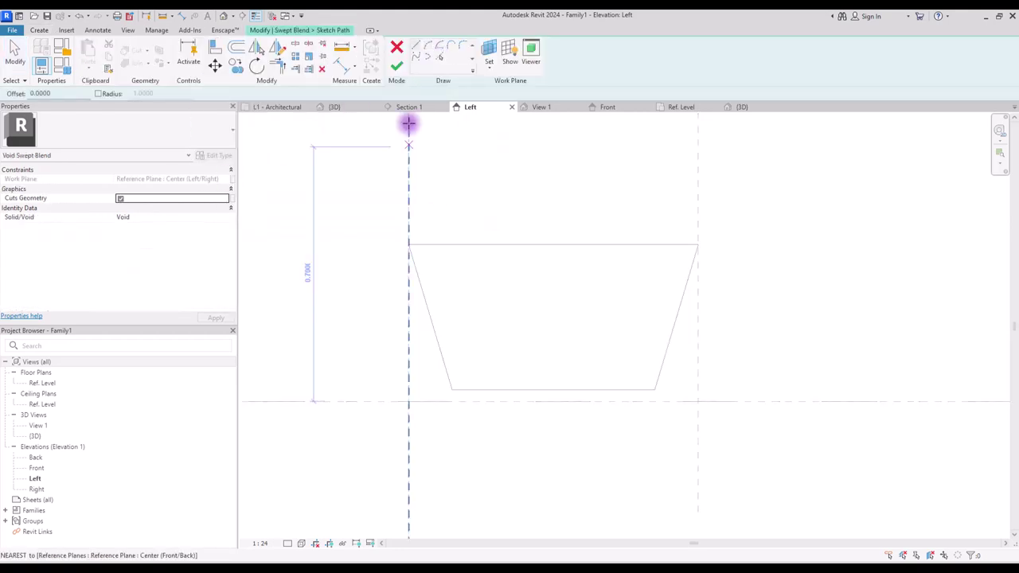
{"action": "left_click", "coordinate": [543, 382]}
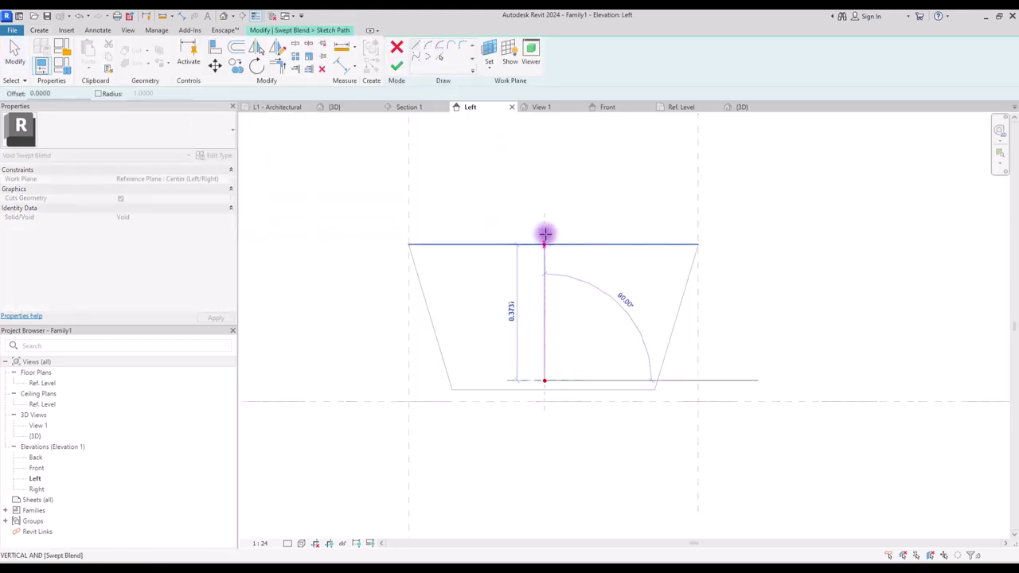
{"action": "left_click", "coordinate": [543, 235]}
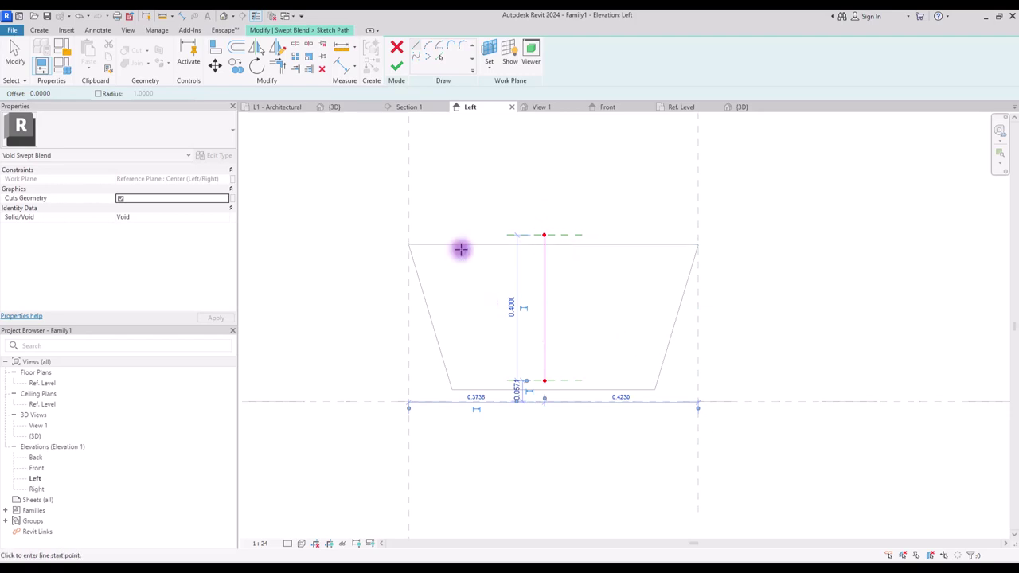
{"action": "left_click", "coordinate": [396, 66]}
Create the void's profile 1 in the Ref. Level floor plan by offsetting each edge of the inner rounded outline 0.02 m inward.
{"action": "left_click", "coordinate": [397, 66]}
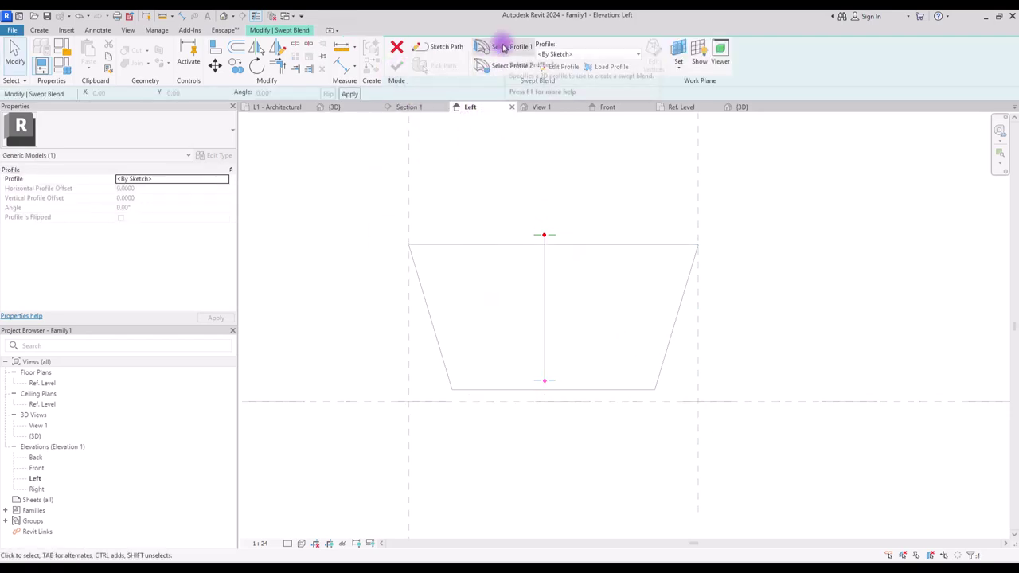
{"action": "left_click", "coordinate": [564, 67]}
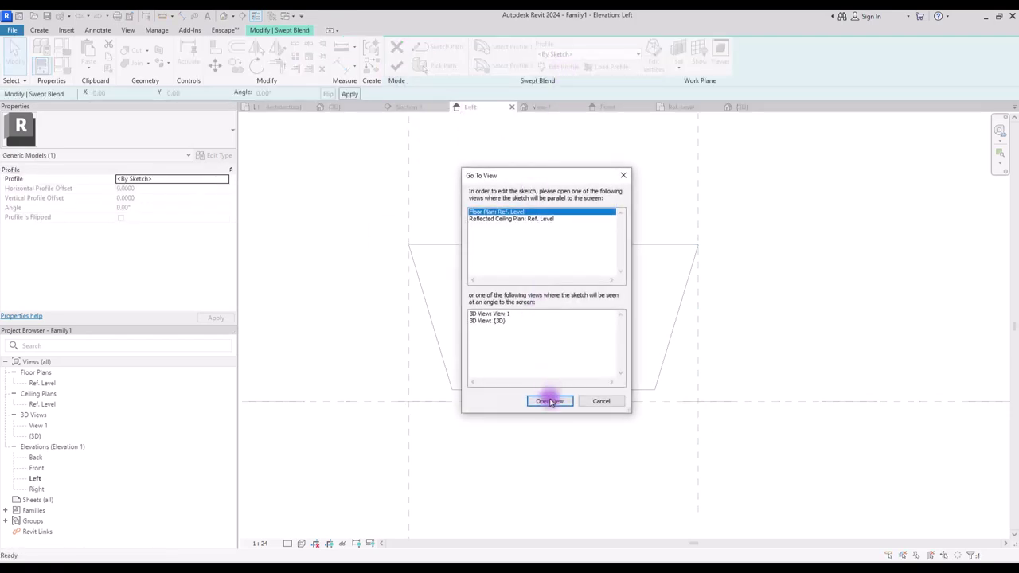
{"action": "left_click", "coordinate": [549, 401]}
{"action": "left_click", "coordinate": [439, 66]}
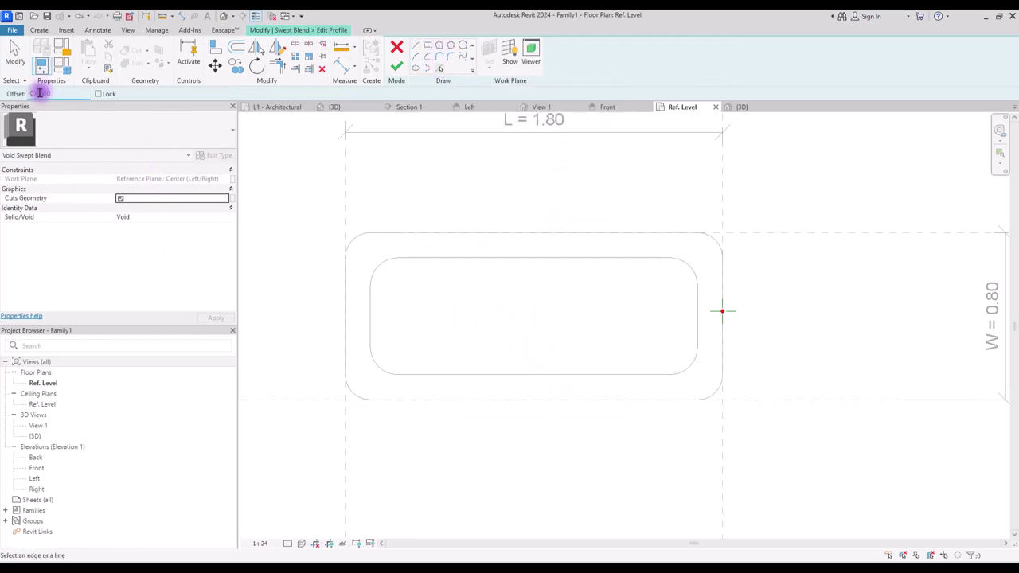
{"action": "left_click", "coordinate": [458, 263]}
{"action": "left_click", "coordinate": [377, 265]}
{"action": "left_click", "coordinate": [371, 303]}
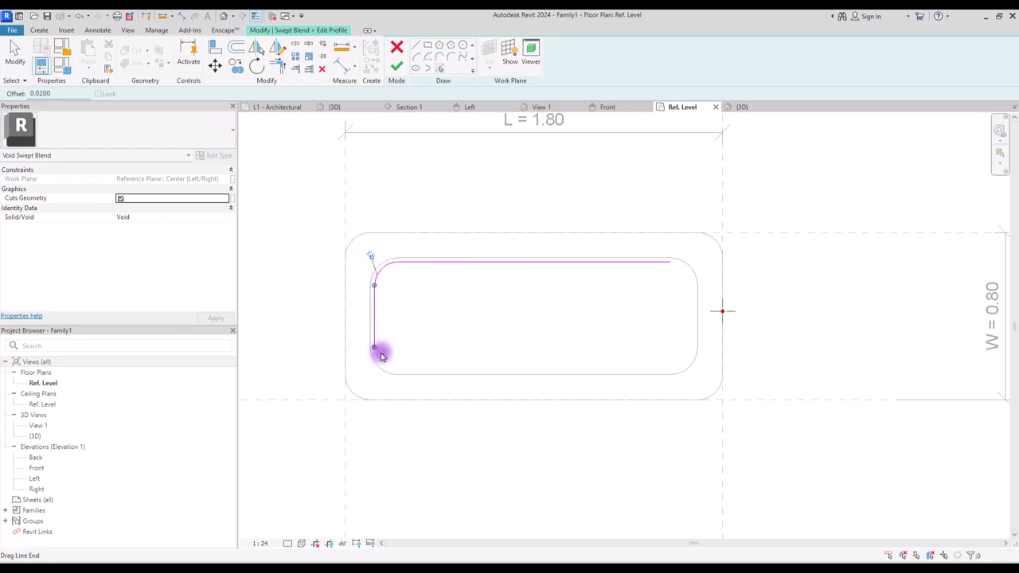
{"action": "left_click", "coordinate": [381, 359]}
{"action": "left_click", "coordinate": [421, 379]}
{"action": "left_click", "coordinate": [688, 362]}
{"action": "left_click", "coordinate": [694, 311]}
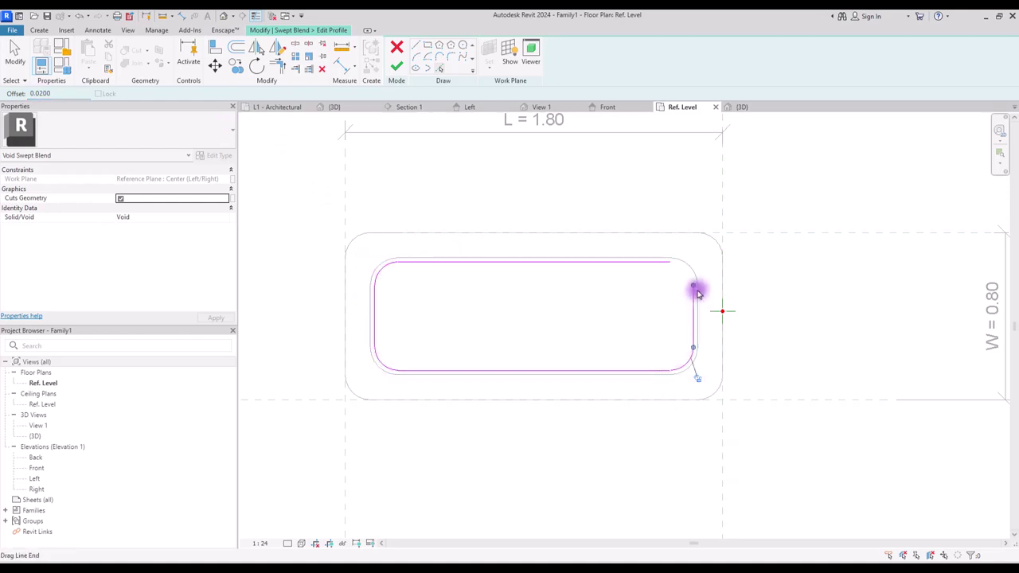
{"action": "left_click", "coordinate": [684, 266]}
{"action": "left_click", "coordinate": [397, 67]}
Create lines and corner arcs for the void's profile 2 by offsetting the edges of the outer tub outline by 0.02 m.
{"action": "left_click", "coordinate": [511, 57]}
{"action": "left_click", "coordinate": [553, 70]}
{"action": "left_click", "coordinate": [441, 68]}
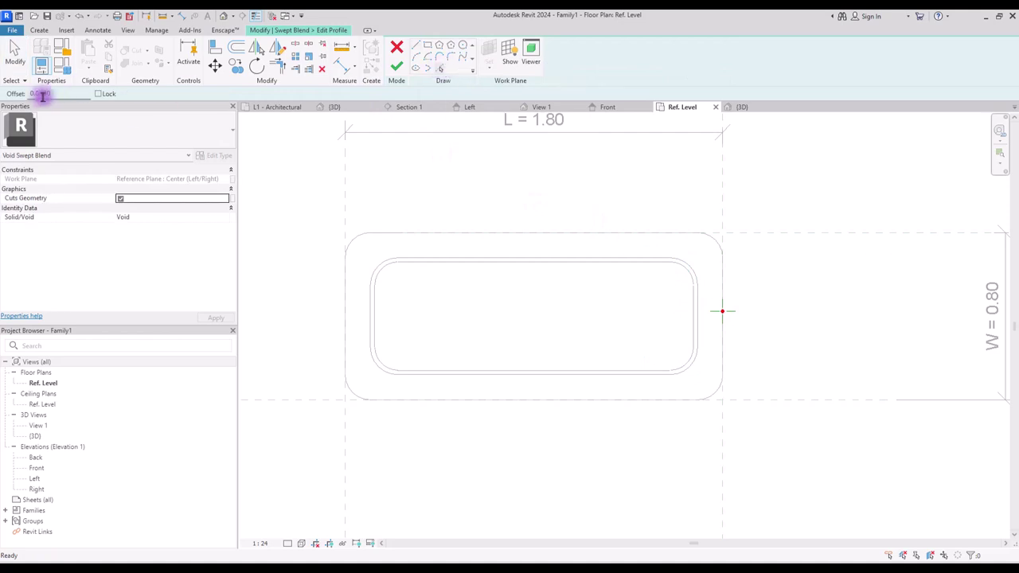
{"action": "type", "text": "0.02"}
{"action": "left_click", "coordinate": [505, 236]}
{"action": "left_click", "coordinate": [357, 241]}
{"action": "left_click", "coordinate": [348, 318]}
{"action": "left_click", "coordinate": [354, 385]}
{"action": "left_click", "coordinate": [396, 401]}
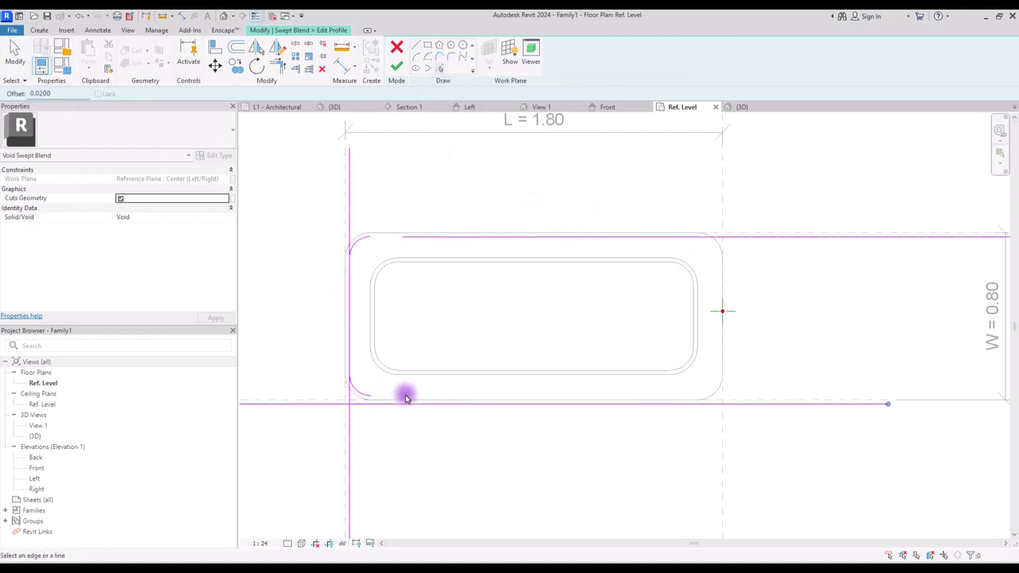
{"action": "left_click", "coordinate": [406, 396]}
{"action": "left_click", "coordinate": [719, 377]}
{"action": "left_click", "coordinate": [719, 338]}
{"action": "left_click", "coordinate": [713, 246]}
Trim the void's profile 2 lines to the corner arcs along the left and lower sides and at the upper-right arc's vertical line.
{"action": "left_click", "coordinate": [276, 66]}
{"action": "left_click", "coordinate": [407, 237]}
{"action": "left_click", "coordinate": [363, 238]}
{"action": "left_click", "coordinate": [355, 244]}
{"action": "left_click", "coordinate": [350, 271]}
{"action": "left_click", "coordinate": [353, 386]}
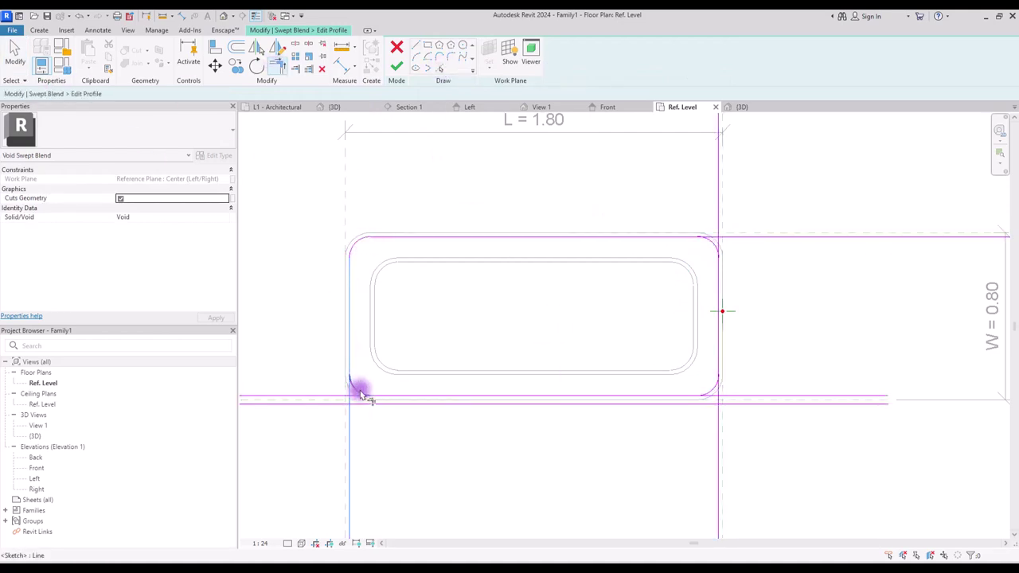
{"action": "left_click", "coordinate": [694, 396]}
{"action": "left_click", "coordinate": [711, 245]}
{"action": "left_click", "coordinate": [717, 268]}
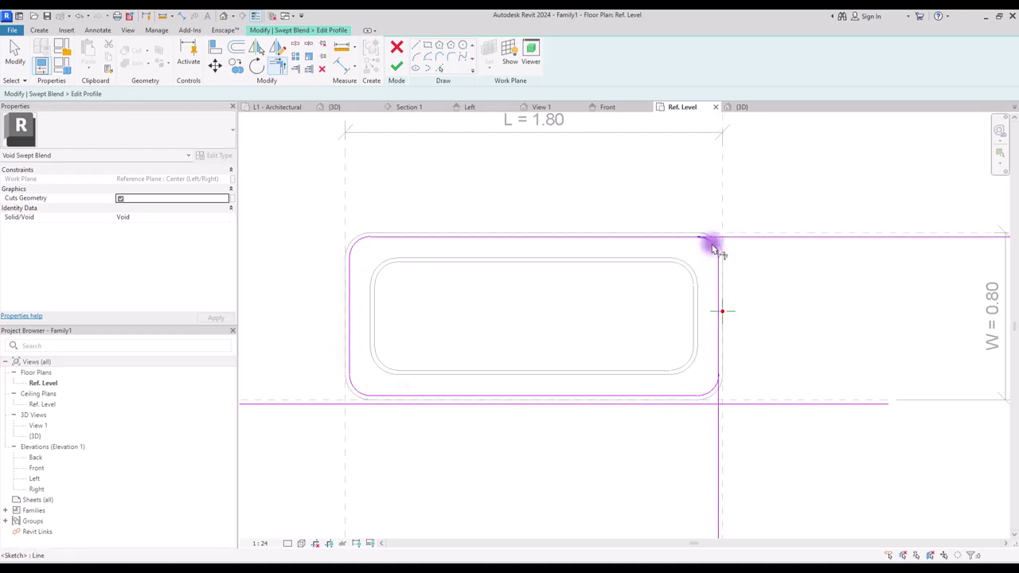
Delete the stray horizontal sketch line just below the void's profile 2.
{"action": "key", "text": "Escape"}
{"action": "left_click", "coordinate": [722, 464]}
{"action": "key", "text": "Delete"}
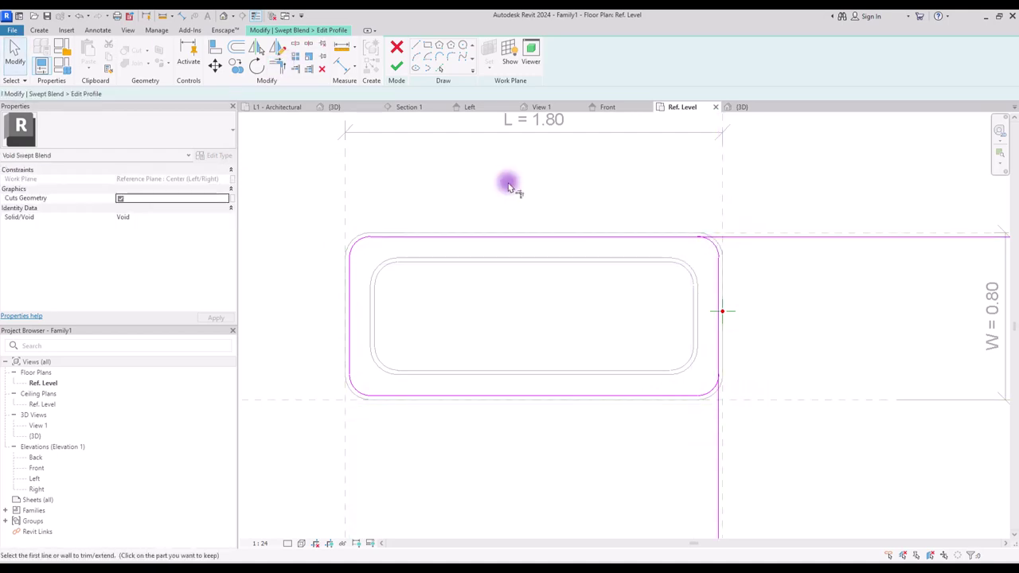
Finish the void swept blend and inspect the hollowed tub from above in the 3D view.
{"action": "left_click", "coordinate": [397, 66]}
{"action": "left_click", "coordinate": [397, 64]}
{"action": "left_click", "coordinate": [745, 107]}
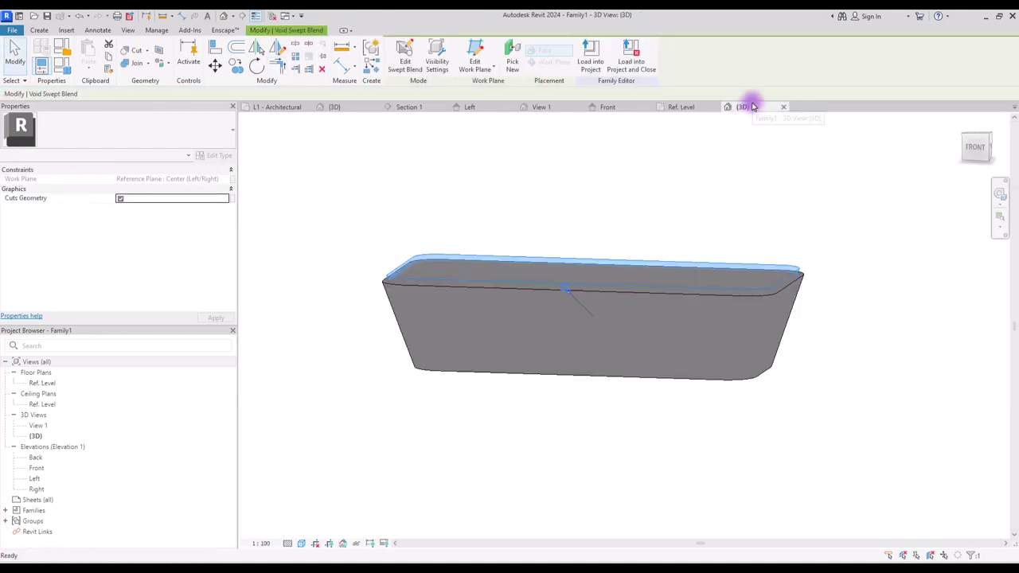
{"action": "left_click", "coordinate": [641, 193]}
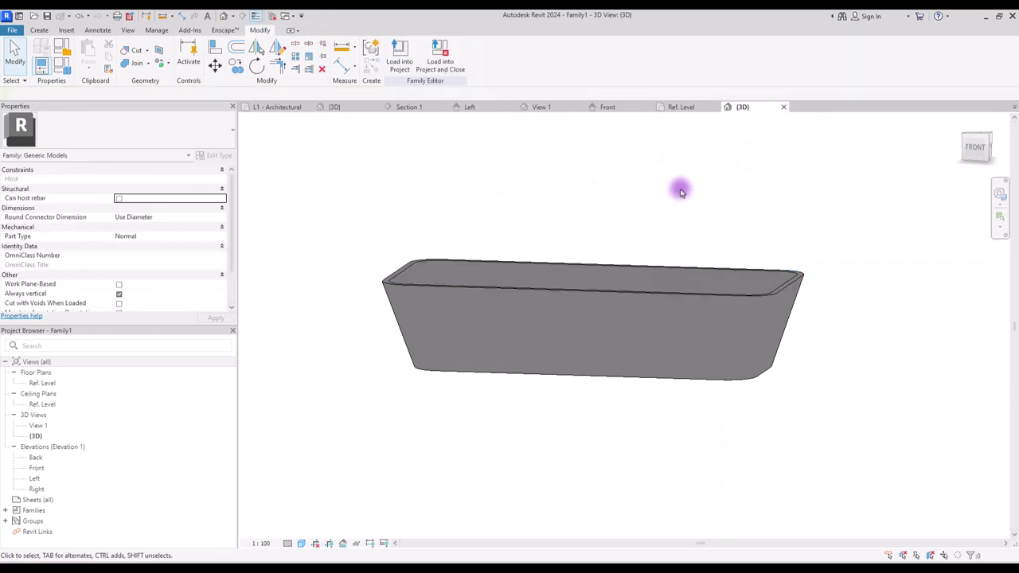
{"action": "middle_click_drag", "start_coordinate": [680, 191], "coordinate": [851, 329], "text": "shift"}
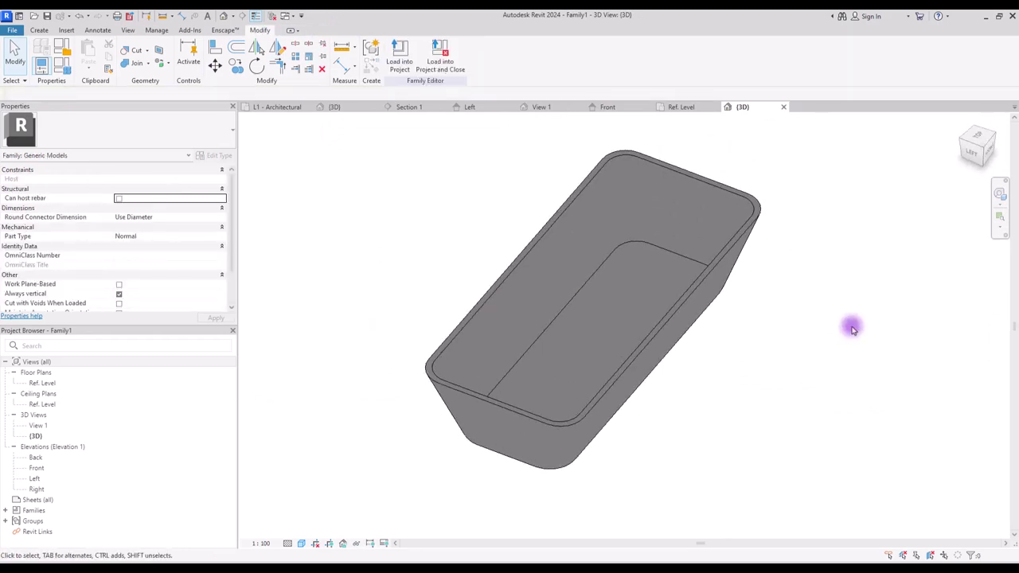
{"action": "middle_click_drag", "start_coordinate": [532, 205], "coordinate": [523, 225]}
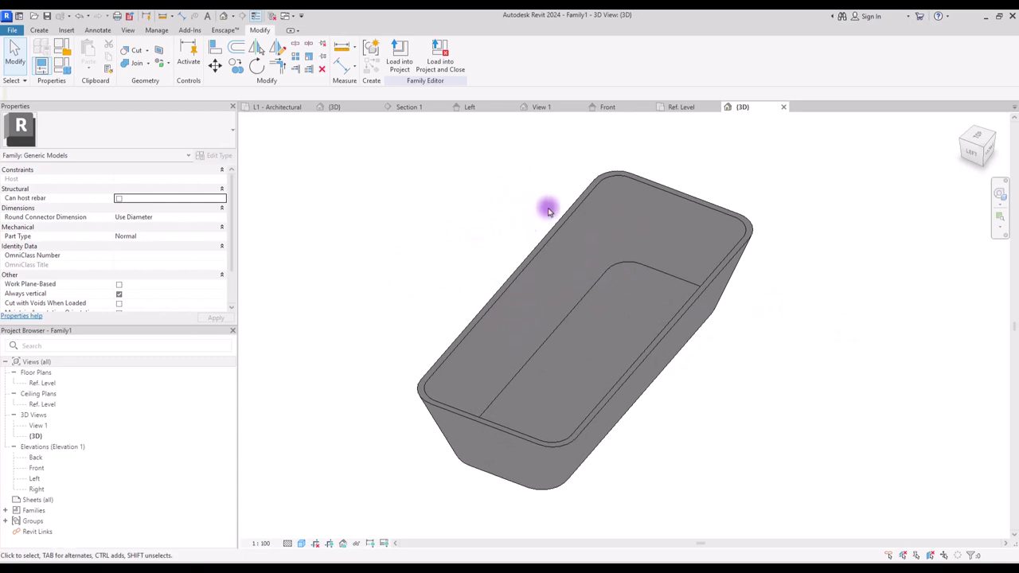
Start an extrusion in the Ref. Level plan and pick the tub's inner rim lines and corner arcs as its inner loop.
{"action": "left_click", "coordinate": [681, 107]}
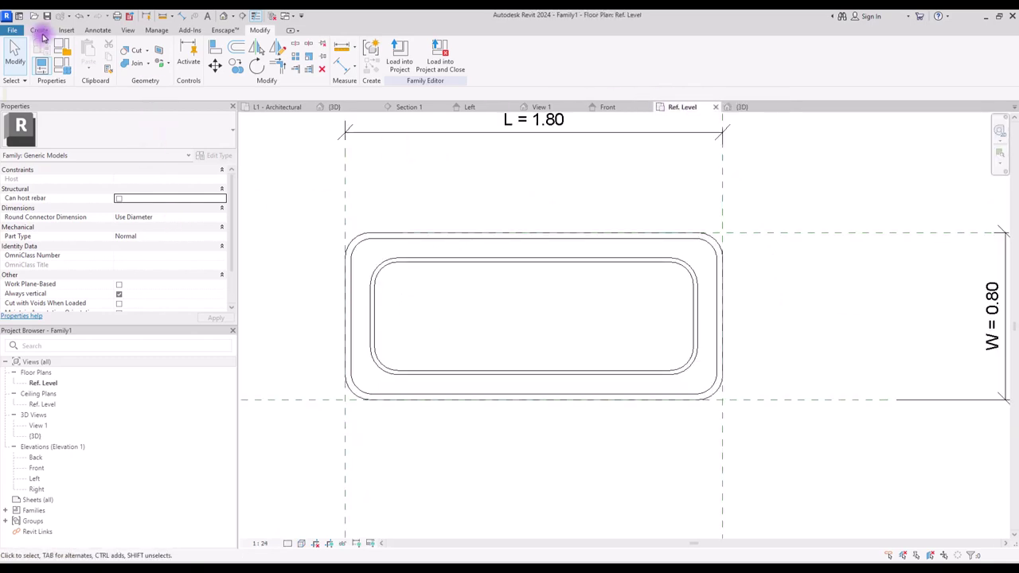
{"action": "left_click", "coordinate": [39, 30]}
{"action": "left_click", "coordinate": [92, 52]}
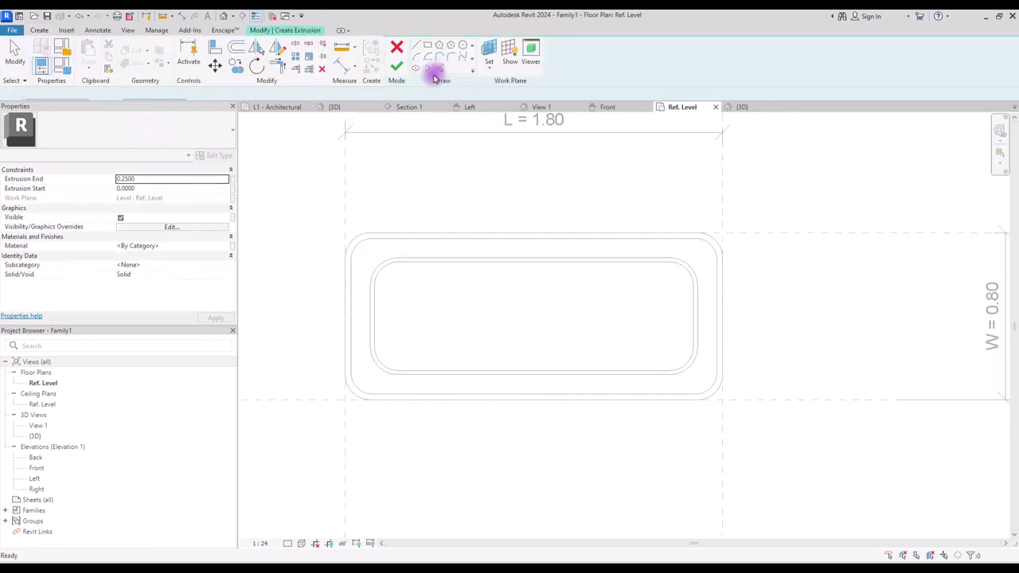
{"action": "left_click", "coordinate": [436, 72]}
{"action": "left_click", "coordinate": [391, 238]}
{"action": "left_click", "coordinate": [353, 253]}
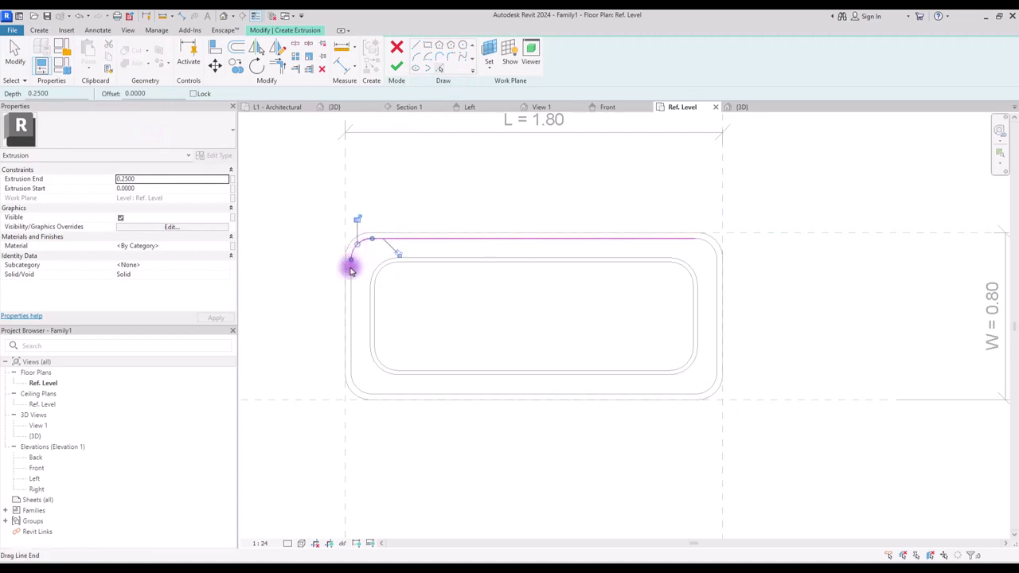
{"action": "left_click", "coordinate": [351, 269]}
{"action": "left_click", "coordinate": [356, 384]}
{"action": "left_click", "coordinate": [401, 394]}
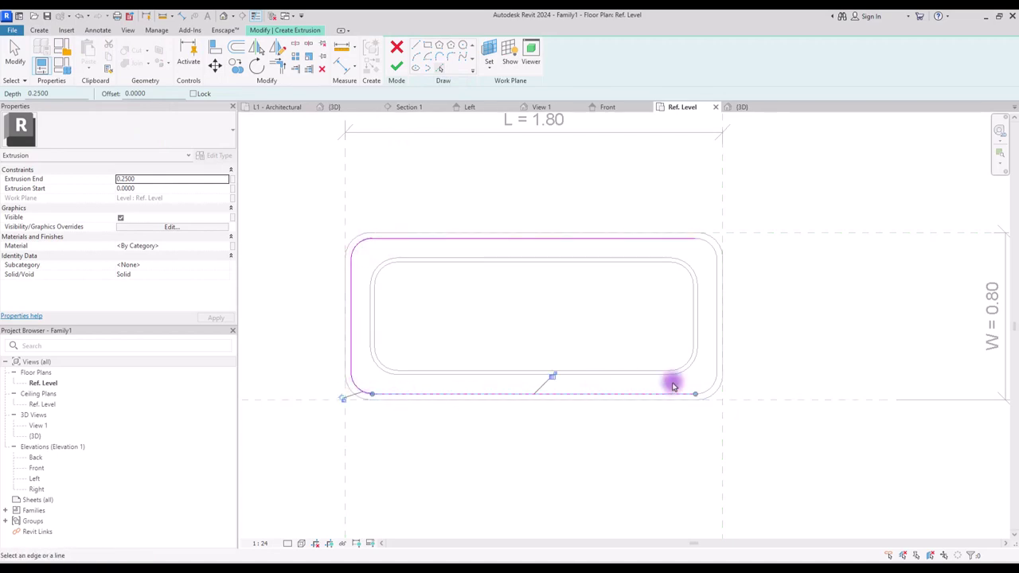
{"action": "left_click", "coordinate": [714, 391]}
{"action": "left_click", "coordinate": [717, 337]}
{"action": "left_click", "coordinate": [705, 242]}
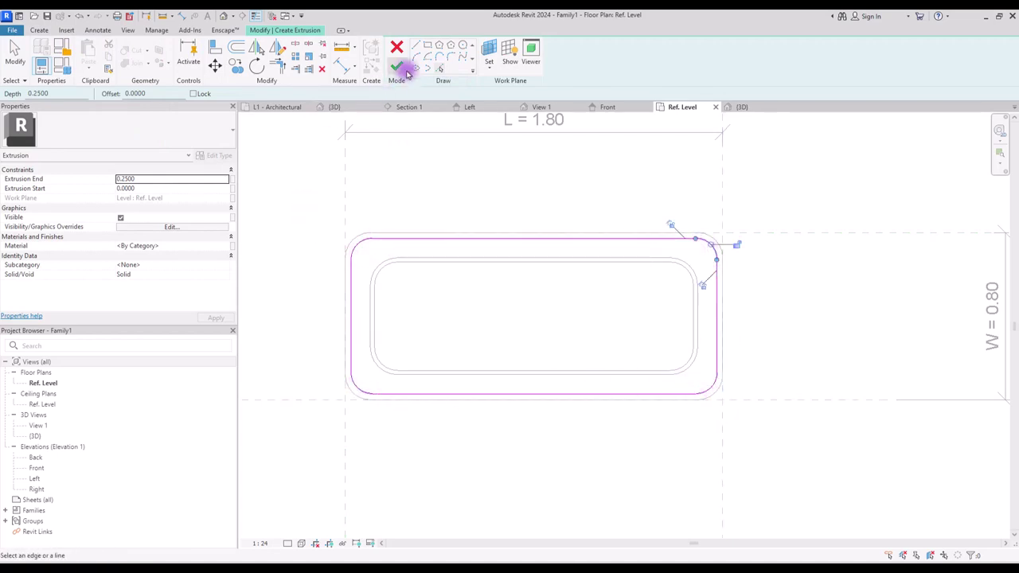
Sketch a rectangle offset 0.05 m outward from the reference planes as the rim's outer loop and finish the extrusion.
{"action": "left_click", "coordinate": [429, 47]}
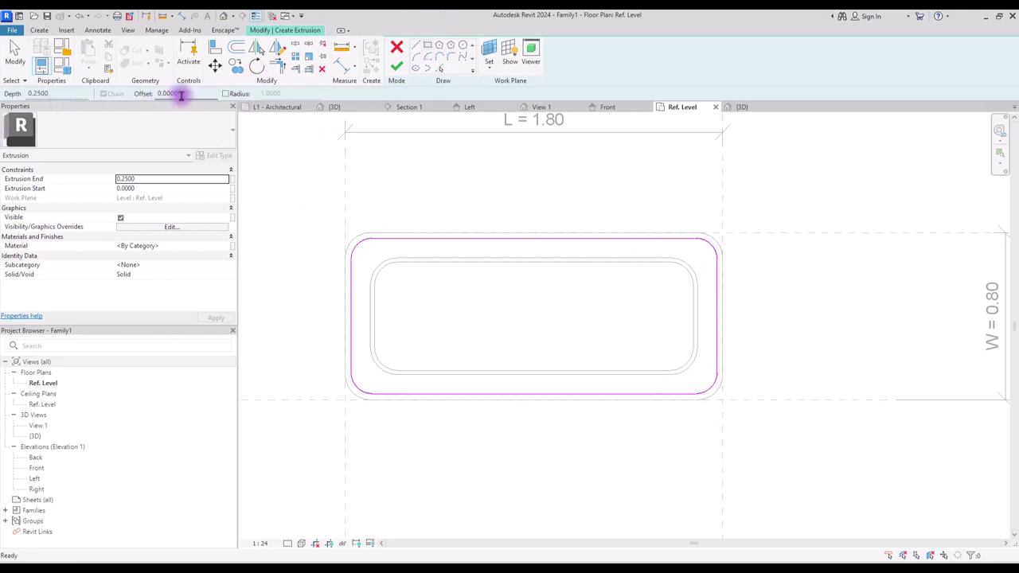
{"action": "left_click", "coordinate": [344, 398]}
{"action": "left_click", "coordinate": [723, 232]}
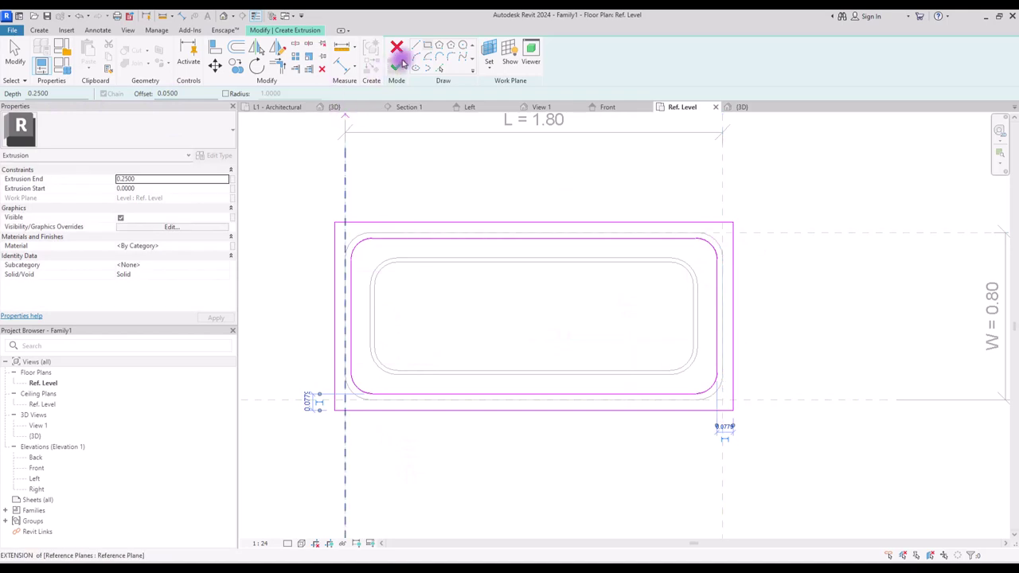
{"action": "left_click", "coordinate": [396, 65]}
Reshape the rim extrusion in the Front elevation into a slab about 0.02 m thick on the tub's top edge.
{"action": "left_click", "coordinate": [607, 107]}
{"action": "left_click", "coordinate": [341, 363]}
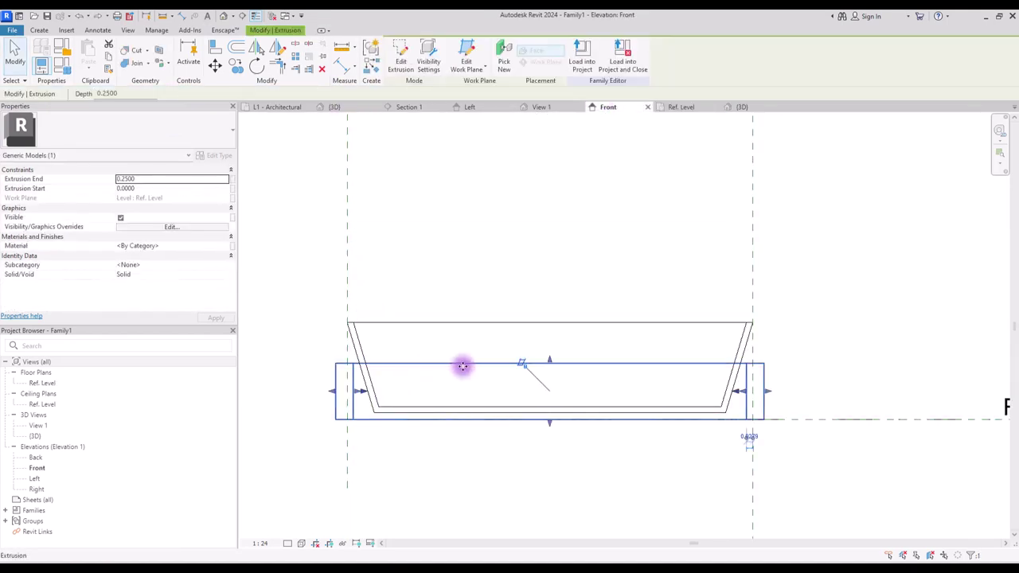
{"action": "left_click_drag", "start_coordinate": [549, 422], "coordinate": [549, 323]}
{"action": "left_click", "coordinate": [419, 214]}
{"action": "left_click", "coordinate": [741, 107]}
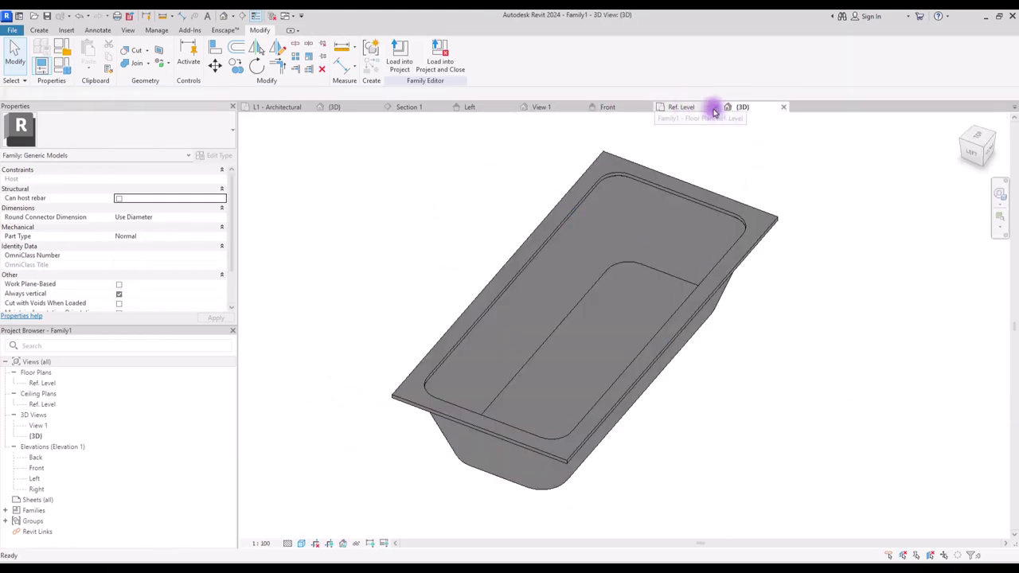
Copy the rim slab, paste it aligned to the same place, and reposition the copy between the reference level and the tub's underside.
{"action": "left_click", "coordinate": [610, 106]}
{"action": "left_click", "coordinate": [387, 319]}
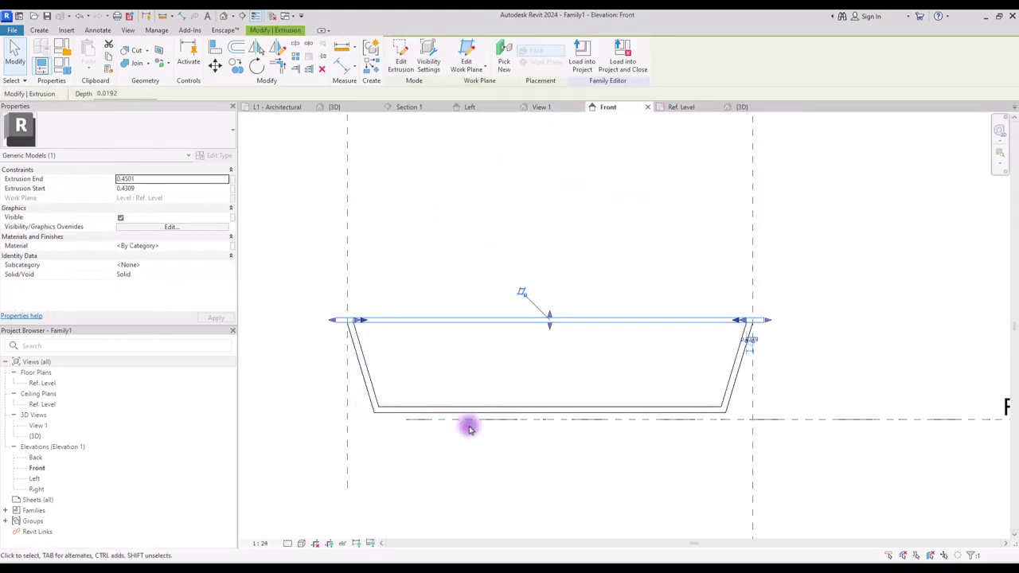
{"action": "left_click", "coordinate": [106, 60]}
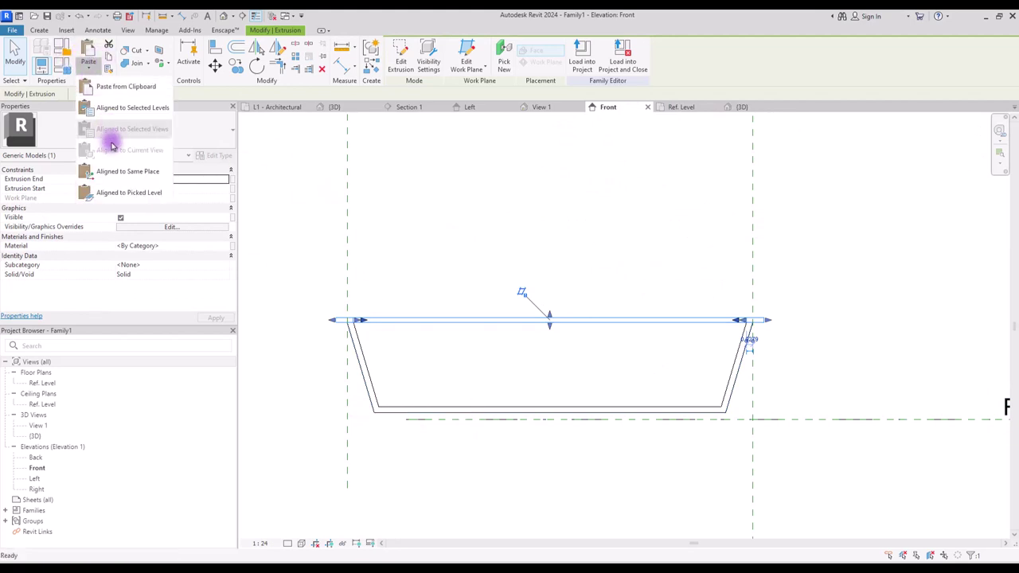
{"action": "left_click_drag", "start_coordinate": [551, 329], "coordinate": [514, 421]}
{"action": "left_click_drag", "start_coordinate": [544, 328], "coordinate": [531, 413]}
{"action": "left_click", "coordinate": [580, 219]}
{"action": "left_click", "coordinate": [743, 107]}
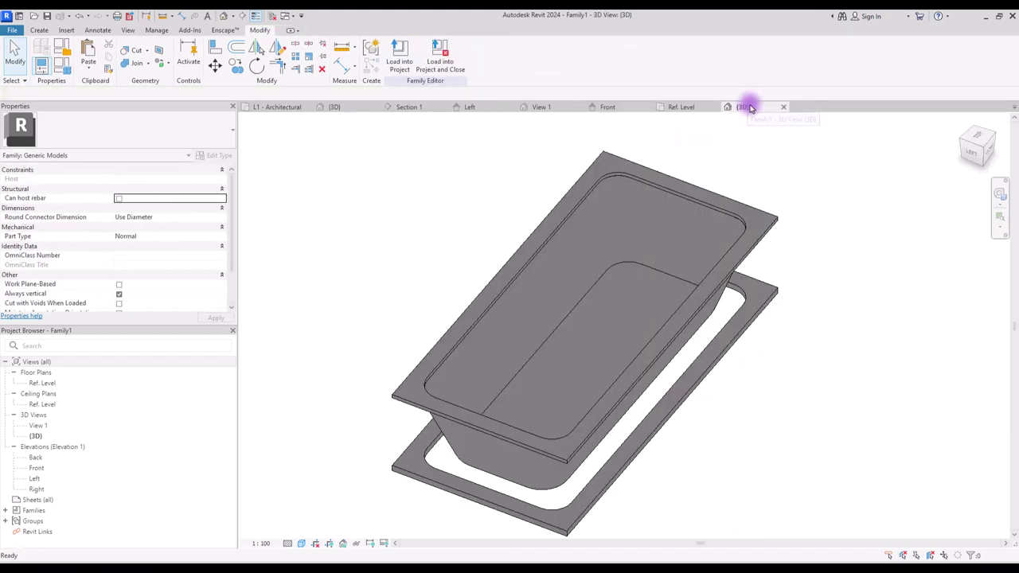
Delete the rounded inner loop from the lower slab's sketch and finish the edit to make a solid base.
{"action": "left_click", "coordinate": [683, 364]}
{"action": "left_click", "coordinate": [400, 60]}
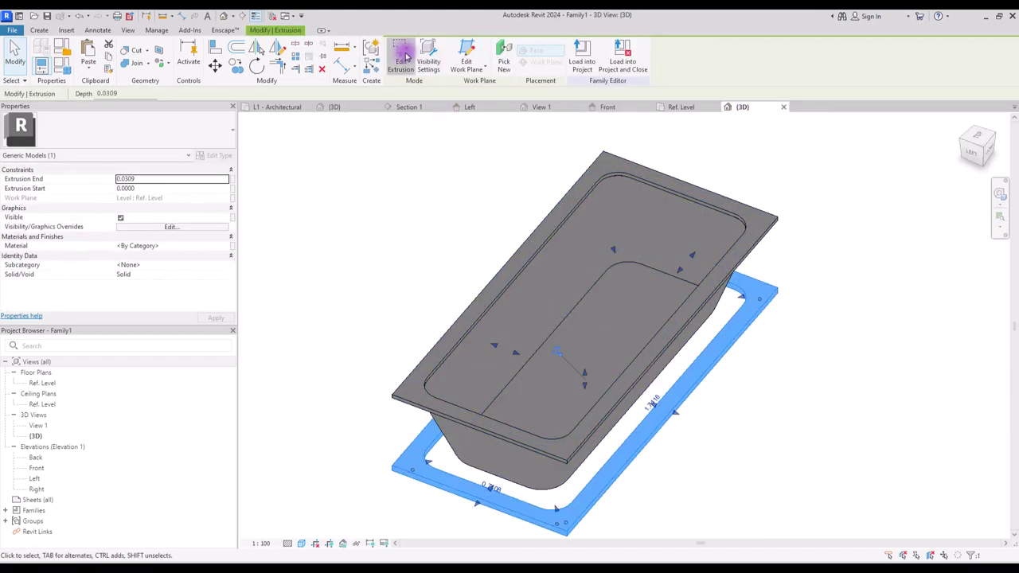
{"action": "key", "text": "Tab"}
{"action": "left_click", "coordinate": [451, 484]}
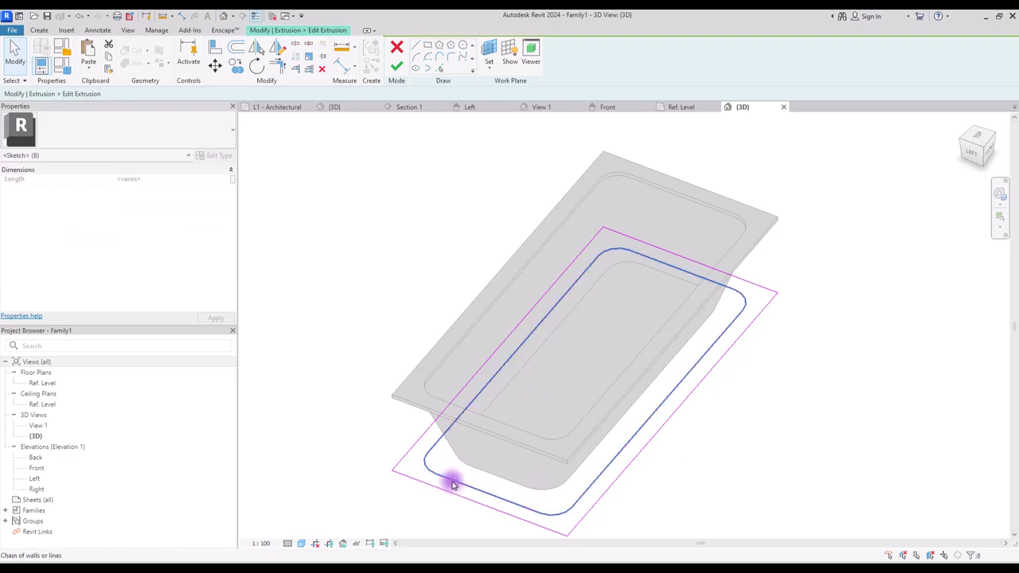
{"action": "key", "text": "Delete"}
{"action": "left_click", "coordinate": [396, 66]}
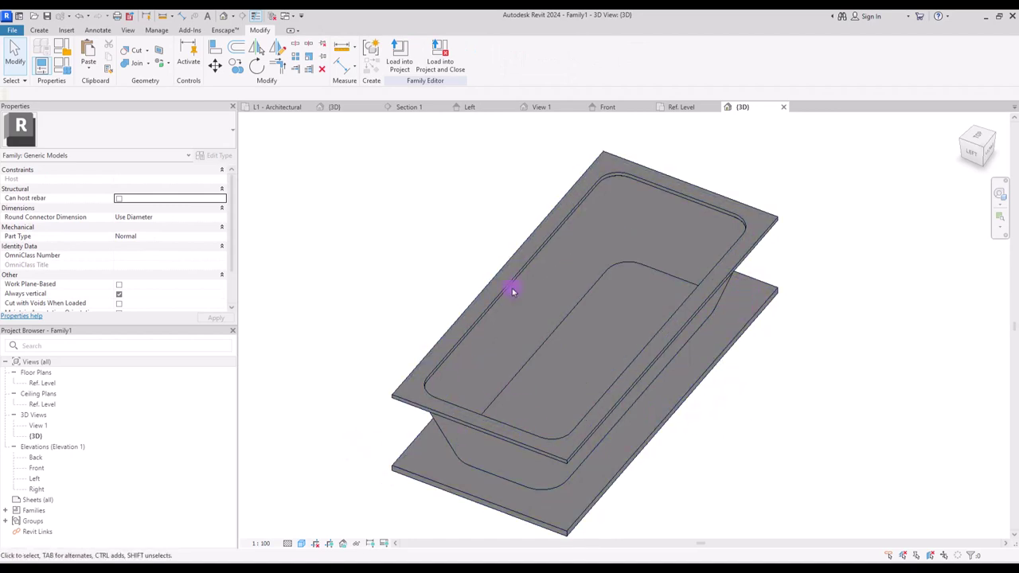
Start a new extrusion and trace the rim slab's outer edge in the Ref. Level plan with a rectangle.
{"action": "left_click", "coordinate": [39, 29]}
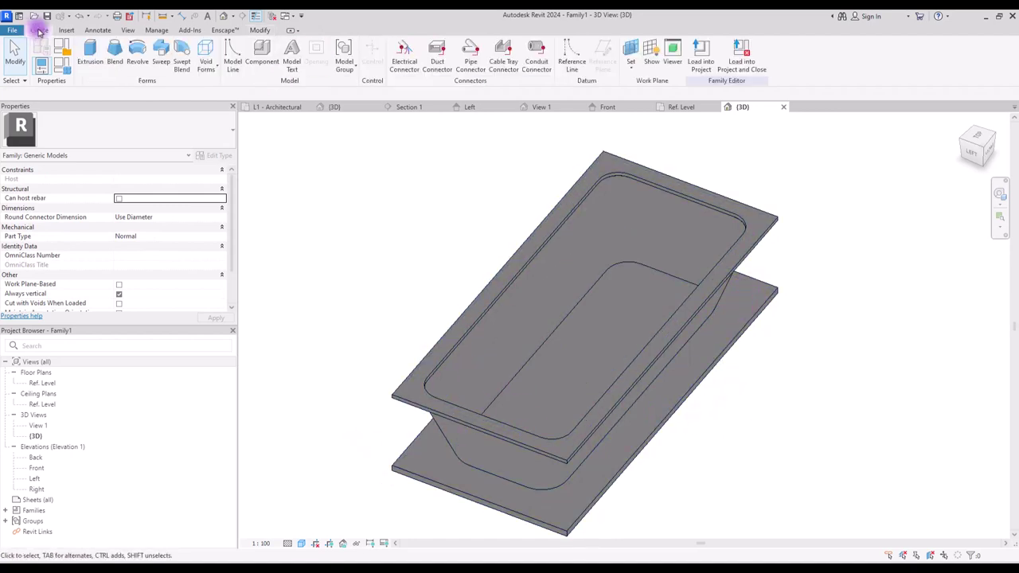
{"action": "left_click", "coordinate": [76, 48]}
{"action": "left_click", "coordinate": [429, 46]}
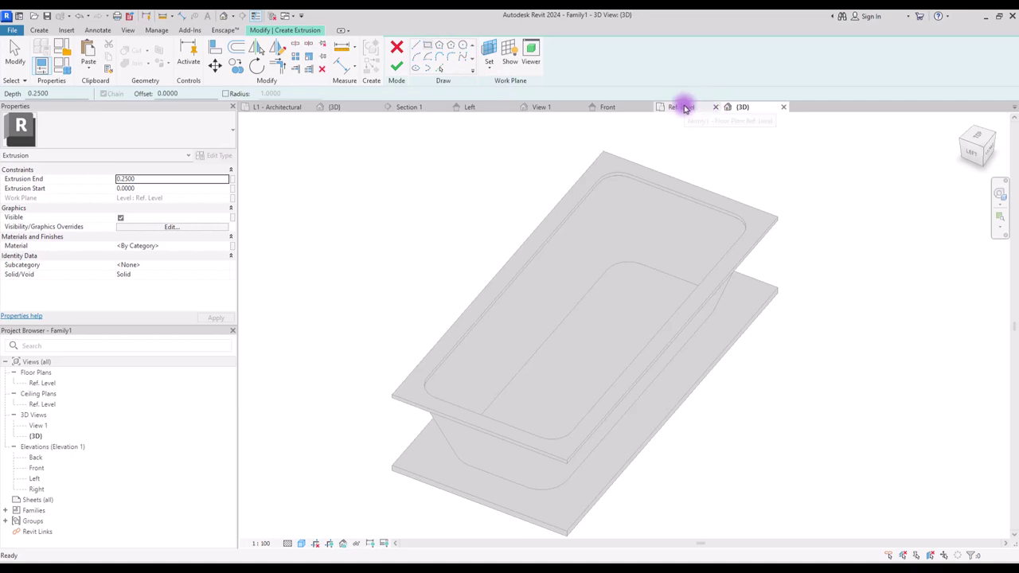
{"action": "left_click", "coordinate": [682, 107]}
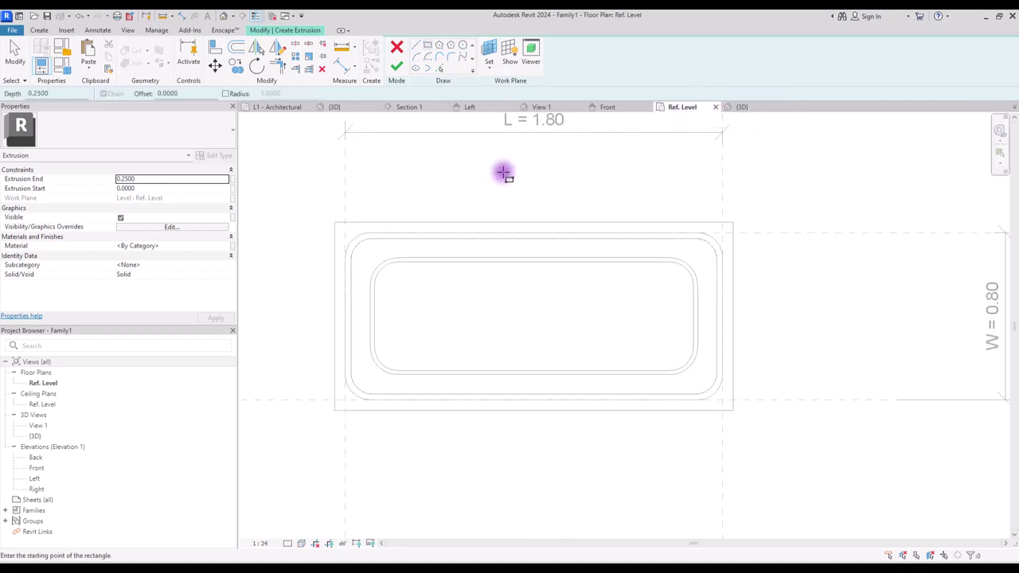
{"action": "left_click", "coordinate": [332, 221]}
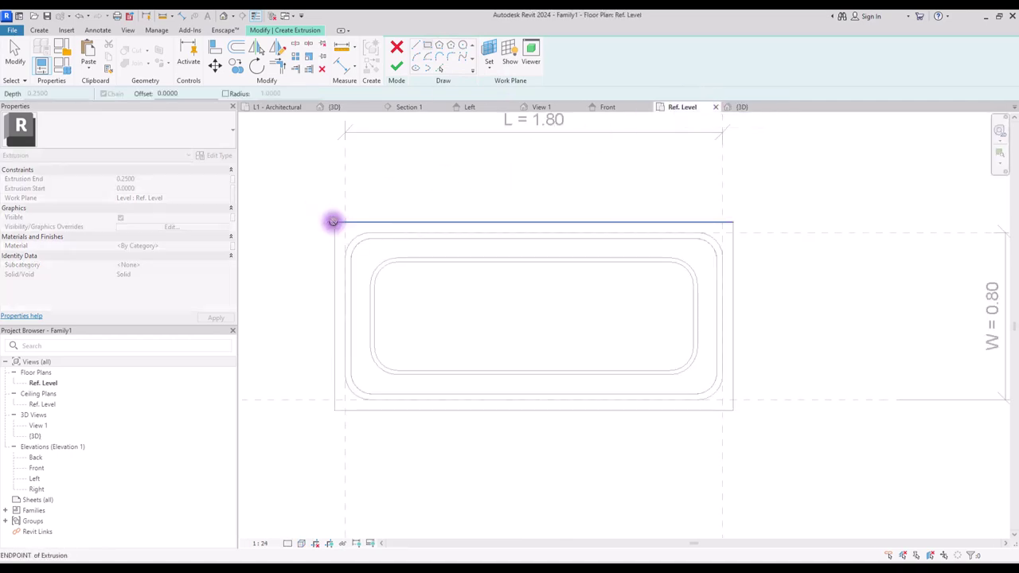
{"action": "left_click", "coordinate": [730, 410]}
{"action": "key", "text": "Escape"}
{"action": "key", "text": "Escape"}
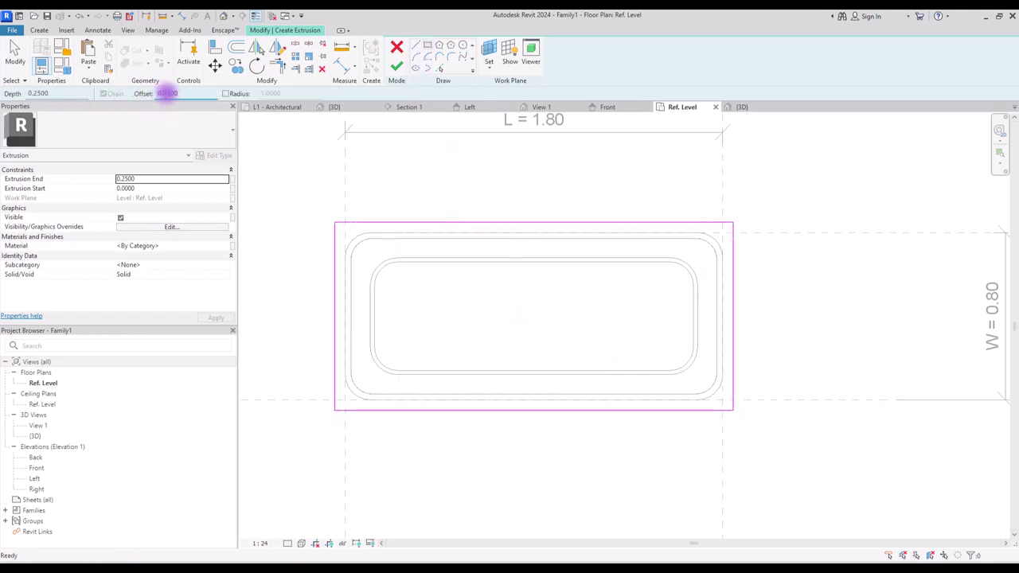
Add an inner rectangle offset 0.02 m inside the outer one and finish the side panel extrusion.
{"action": "left_click", "coordinate": [336, 222]}
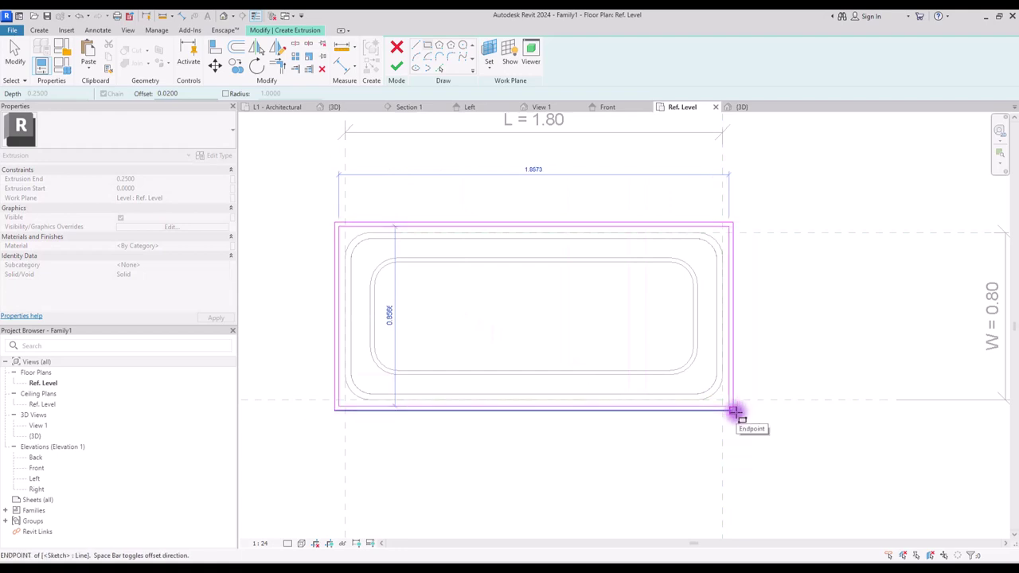
{"action": "left_click", "coordinate": [734, 411]}
{"action": "left_click", "coordinate": [397, 68]}
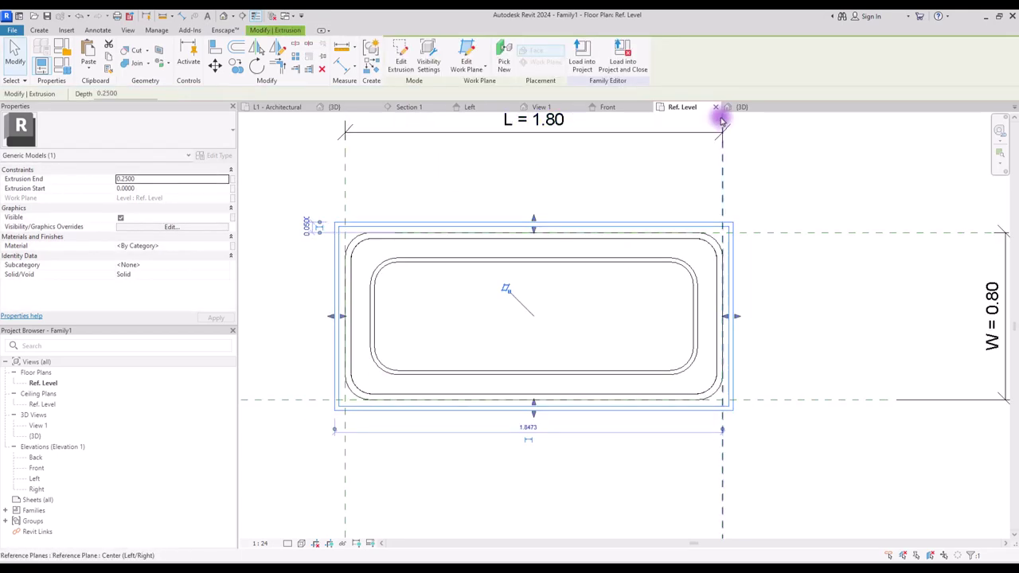
Stretch the side panel extrusion in the Front elevation to fill the height between the base and rim slabs, and check it in 3D.
{"action": "left_click", "coordinate": [612, 107]}
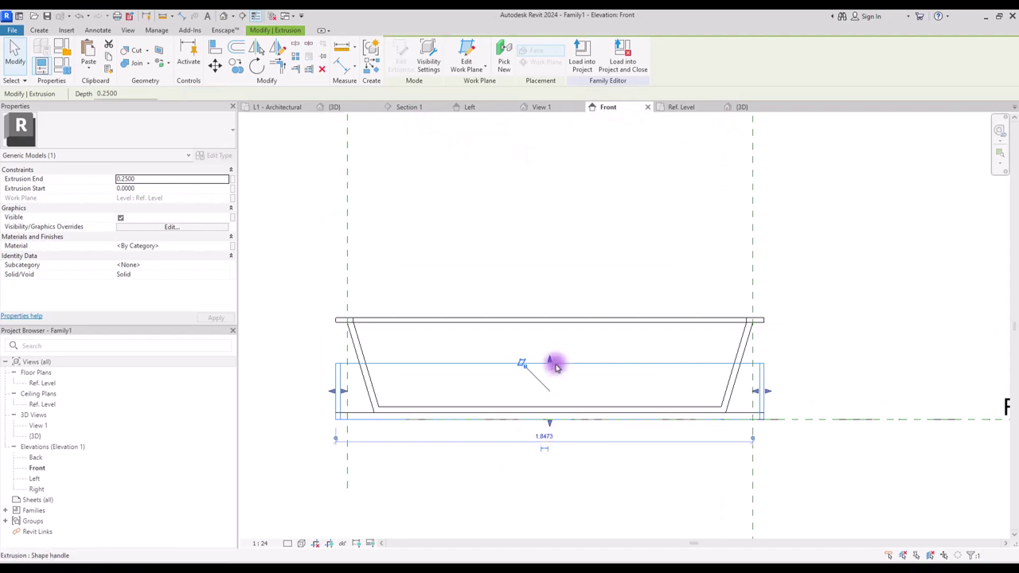
{"action": "left_click_drag", "start_coordinate": [550, 360], "coordinate": [549, 319]}
{"action": "left_click_drag", "start_coordinate": [550, 423], "coordinate": [547, 404]}
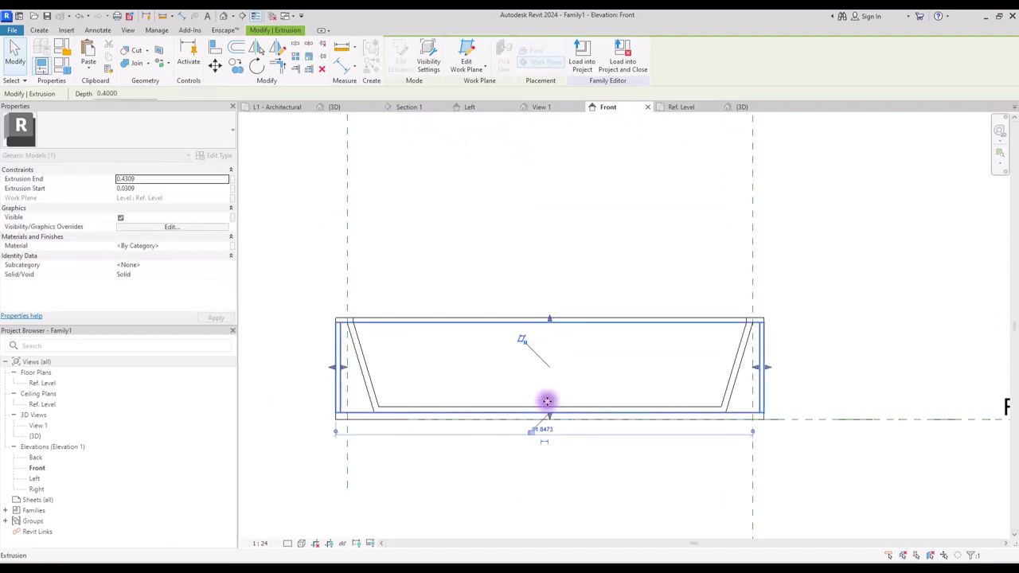
{"action": "left_click", "coordinate": [608, 125]}
{"action": "left_click", "coordinate": [742, 107]}
{"action": "middle_click_drag", "start_coordinate": [337, 282], "coordinate": [402, 246], "text": "shift"}
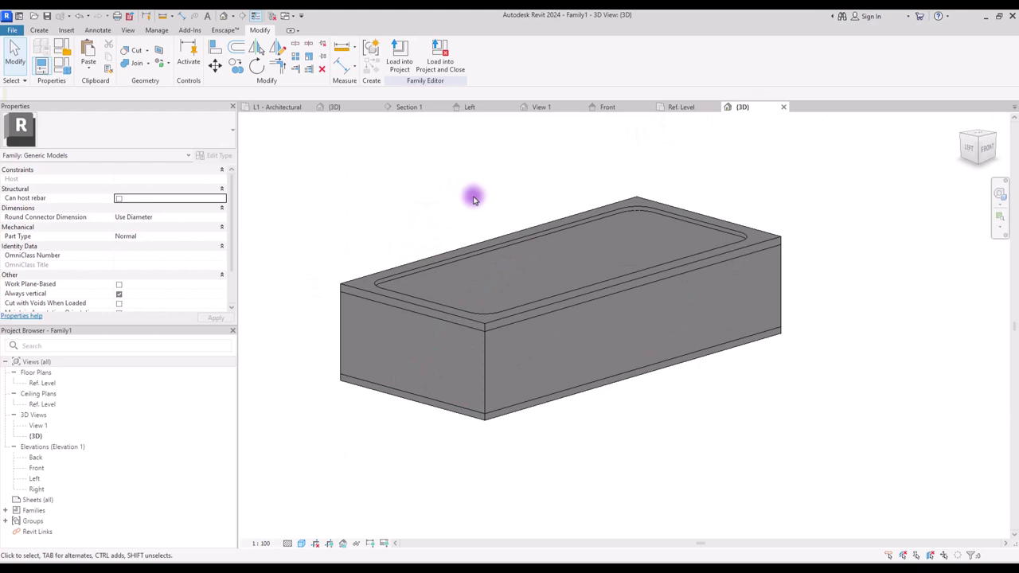
Create a drain extrusion from a 0.04 m radius circle near the right end of the tub floor in the Ref. Level plan.
{"action": "left_click", "coordinate": [41, 31]}
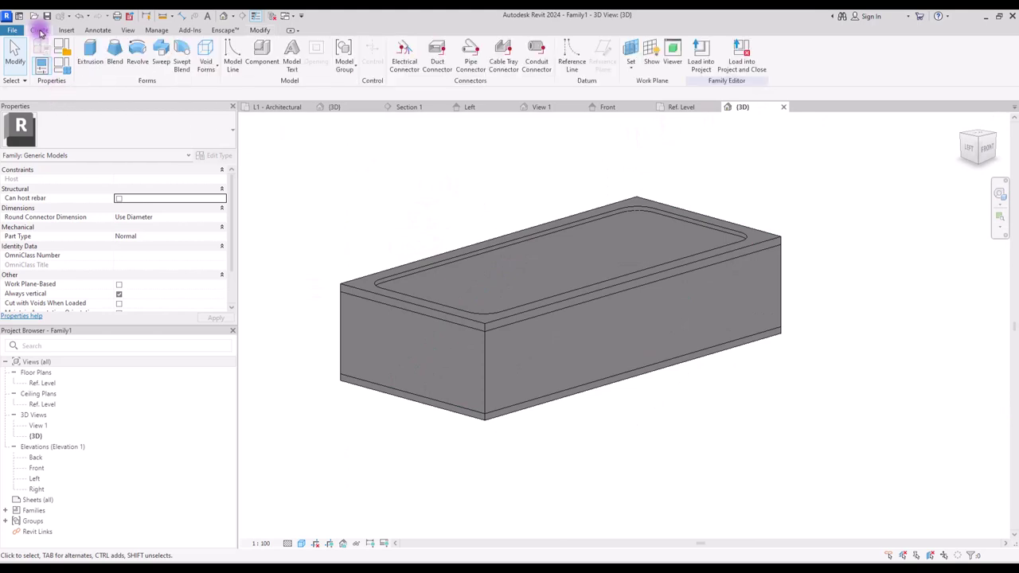
{"action": "left_click", "coordinate": [206, 63]}
{"action": "left_click", "coordinate": [90, 54]}
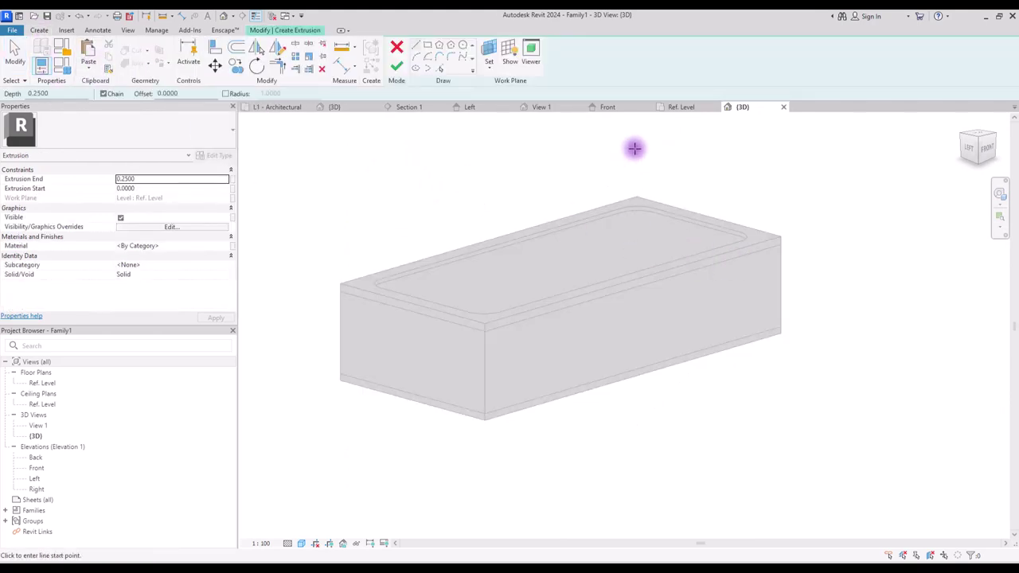
{"action": "left_click", "coordinate": [678, 107]}
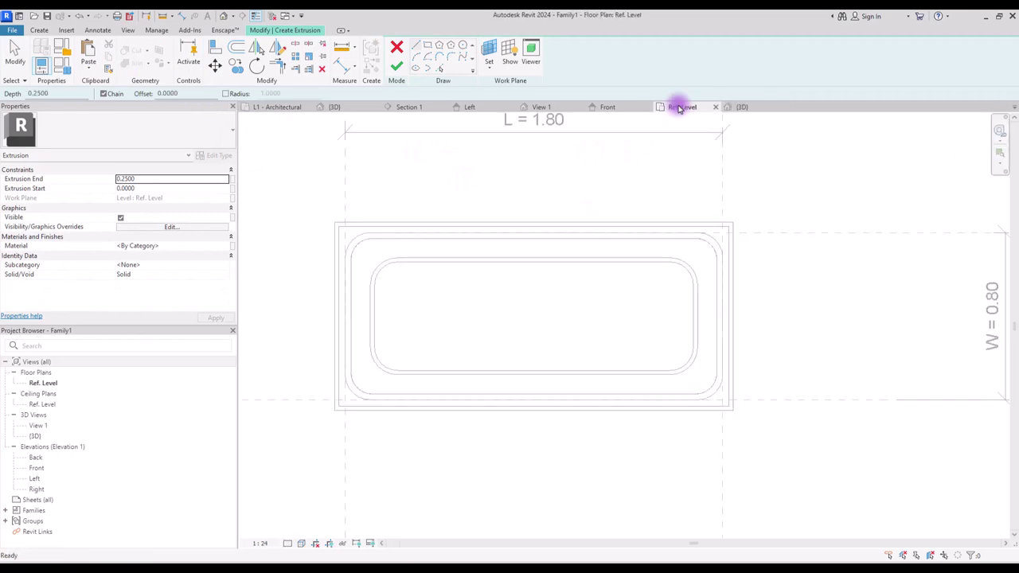
{"action": "left_click", "coordinate": [462, 46]}
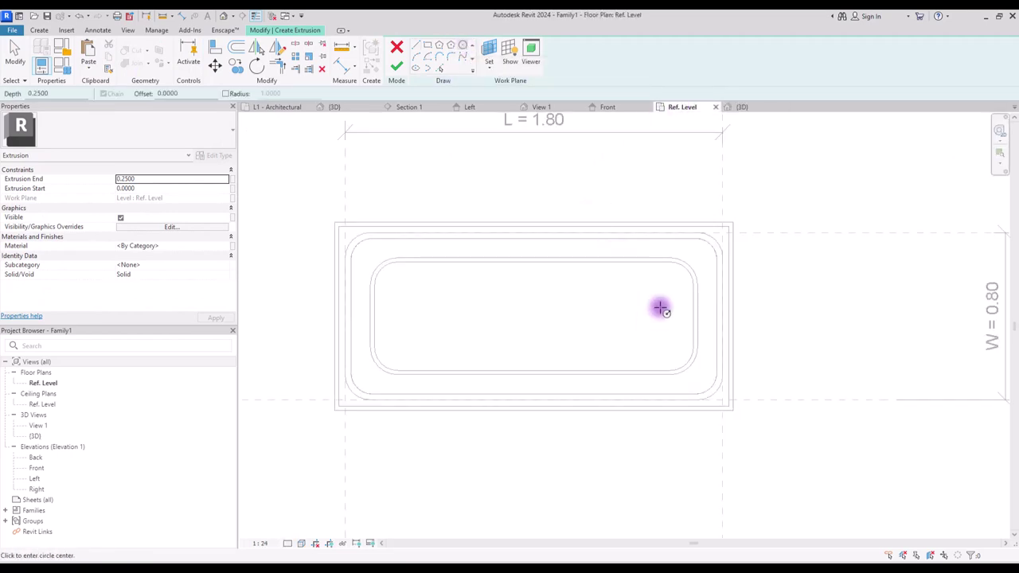
{"action": "left_click", "coordinate": [659, 319]}
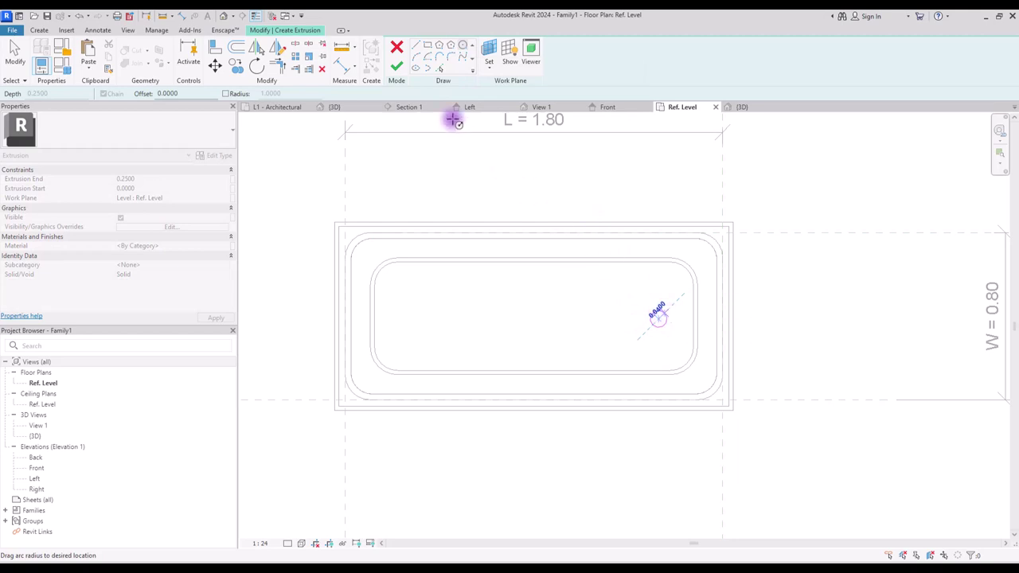
{"action": "left_click", "coordinate": [396, 67]}
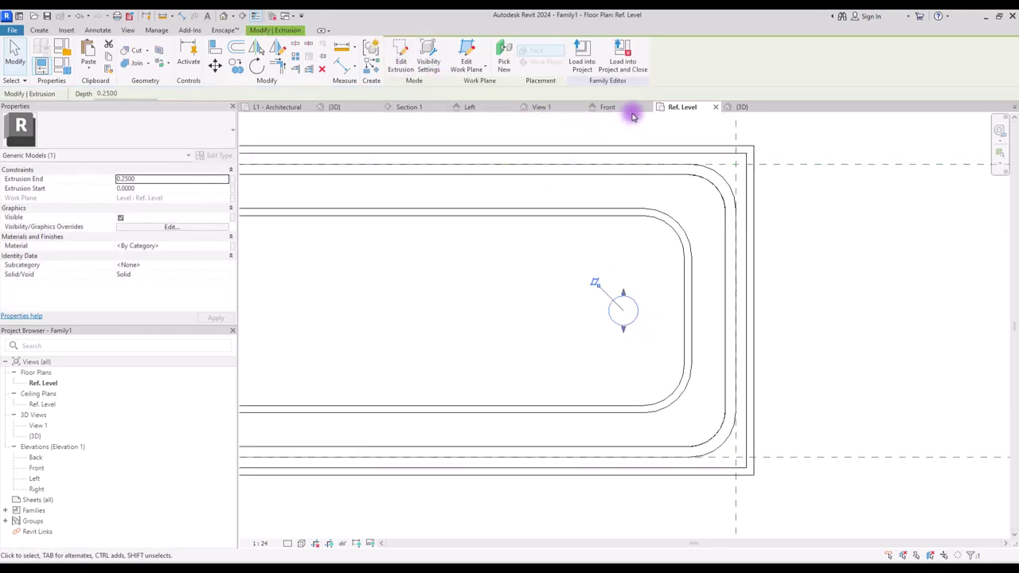
Adjust the drain extrusion's height to the tub floor in the Front elevation and view the result in 3D.
{"action": "left_click", "coordinate": [620, 107]}
{"action": "scroll", "coordinate": [684, 438], "scroll_direction": "up", "scroll_amount": 3}
{"action": "left_click_drag", "start_coordinate": [683, 407], "coordinate": [696, 378]}
{"action": "left_click", "coordinate": [742, 107]}
{"action": "middle_click_drag", "start_coordinate": [453, 291], "coordinate": [559, 182], "text": "shift"}
{"action": "scroll", "coordinate": [590, 248], "scroll_direction": "down", "scroll_amount": 1}
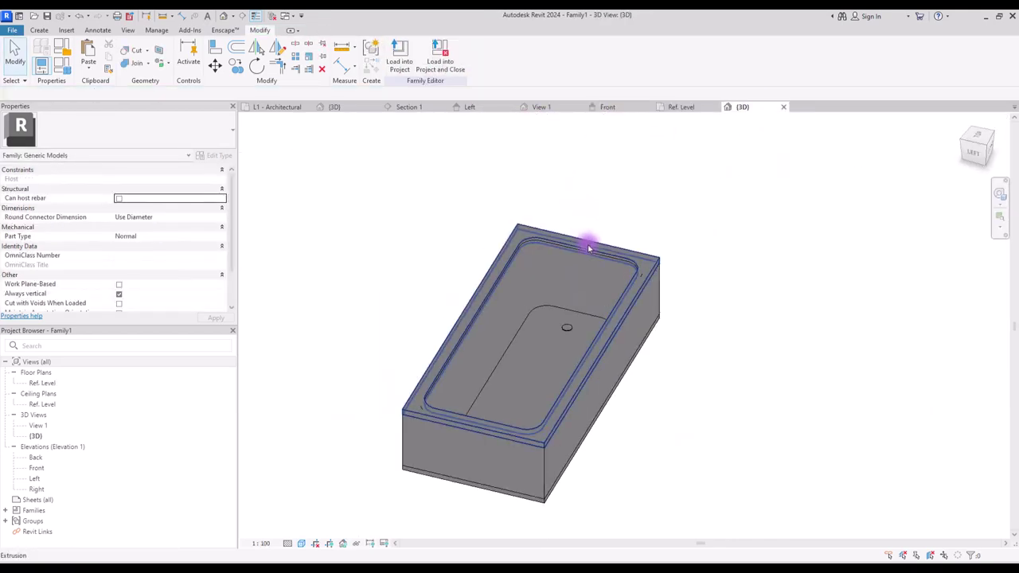
Start an extrusion in the Left elevation with the work plane set to Reference Plane : Center (Left/Right).
{"action": "middle_click_drag", "start_coordinate": [637, 195], "coordinate": [650, 217]}
{"action": "left_click", "coordinate": [40, 30]}
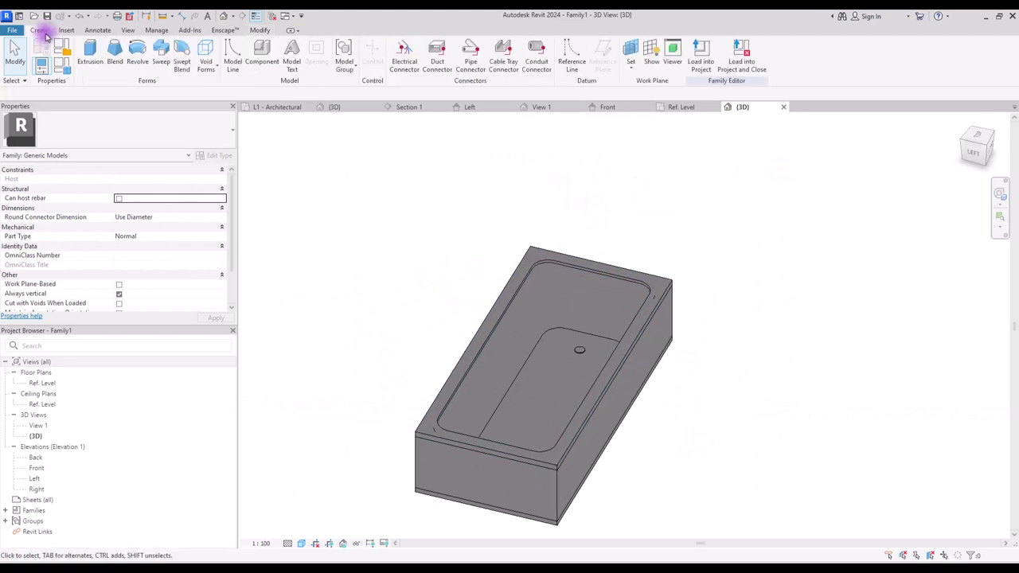
{"action": "left_click", "coordinate": [98, 54]}
{"action": "left_click", "coordinate": [607, 106]}
{"action": "left_click", "coordinate": [483, 109]}
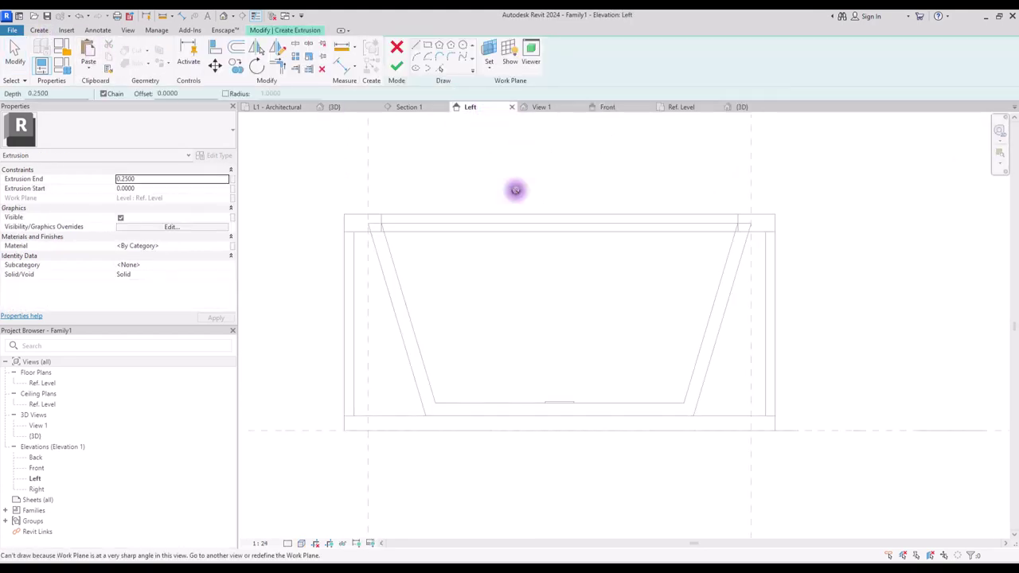
{"action": "scroll", "coordinate": [516, 192], "scroll_direction": "down", "scroll_amount": 3}
{"action": "middle_click_drag", "start_coordinate": [516, 191], "coordinate": [513, 446]}
{"action": "left_click", "coordinate": [490, 66]}
{"action": "left_click", "coordinate": [532, 91]}
{"action": "left_click", "coordinate": [492, 68]}
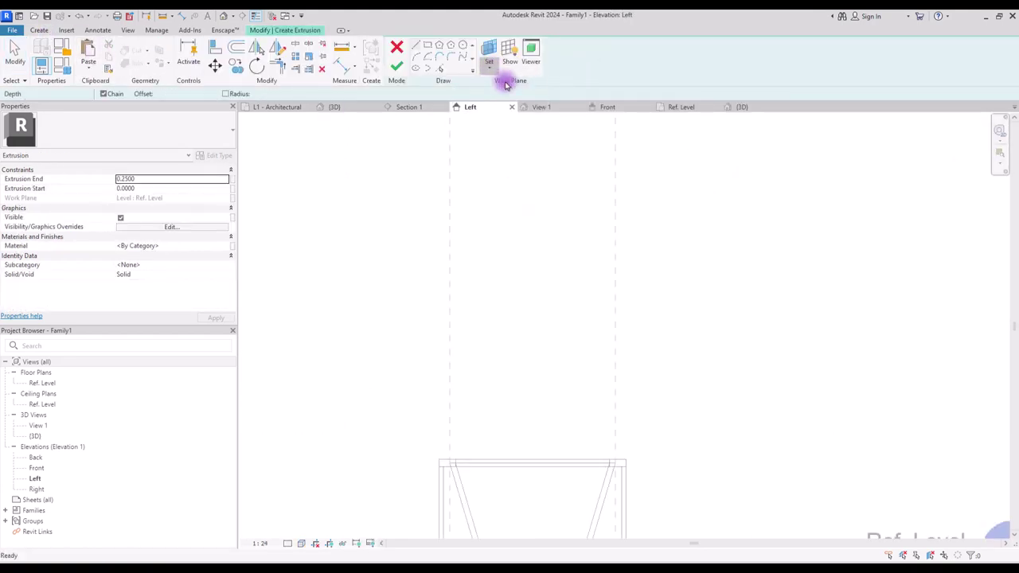
{"action": "left_click", "coordinate": [513, 220]}
{"action": "left_click", "coordinate": [526, 244]}
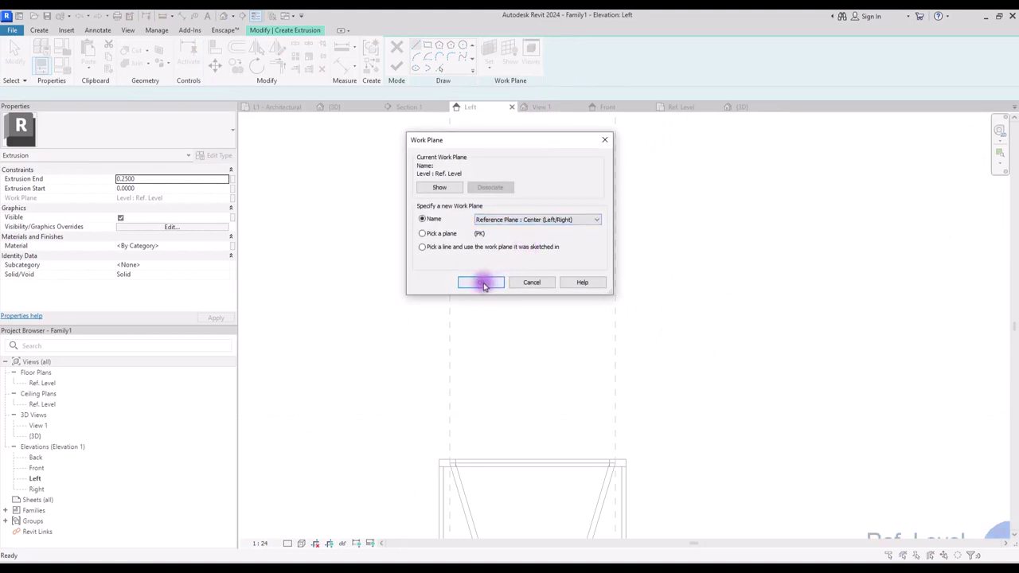
{"action": "left_click", "coordinate": [481, 282]}
Draw a circle of about 0.04 m radius centred above the tub and finish the extrusion.
{"action": "left_click", "coordinate": [462, 45]}
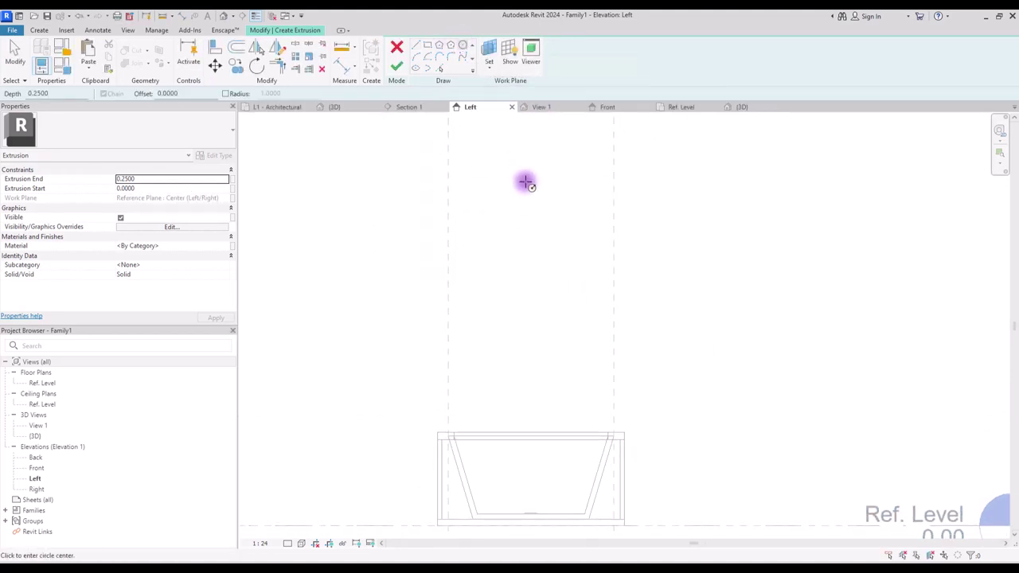
{"action": "left_click", "coordinate": [526, 182]}
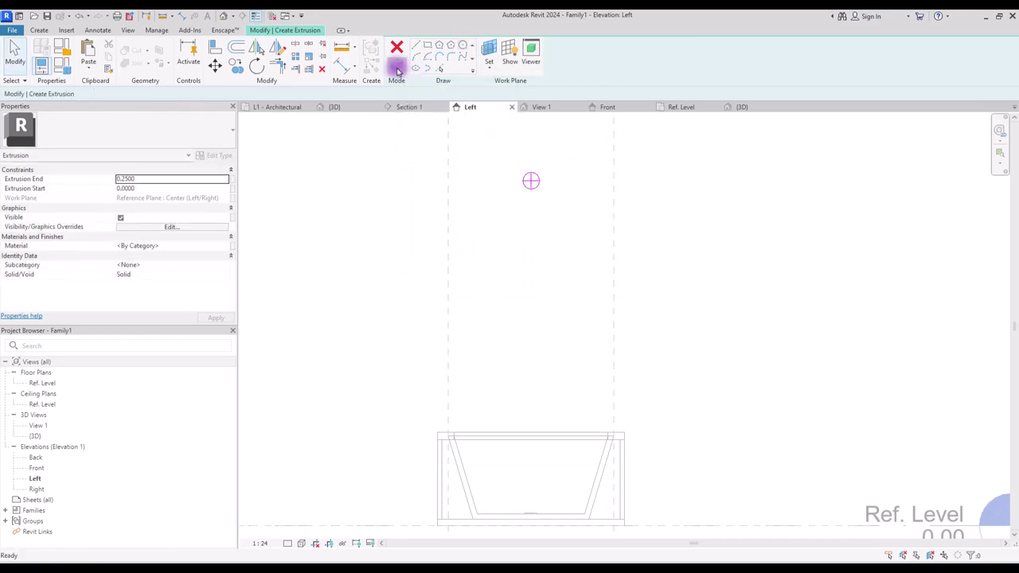
{"action": "left_click", "coordinate": [398, 69]}
Shorten the round extrusion in the Front elevation into a thin wall disc beside the tub's end reference plane.
{"action": "left_click", "coordinate": [613, 107]}
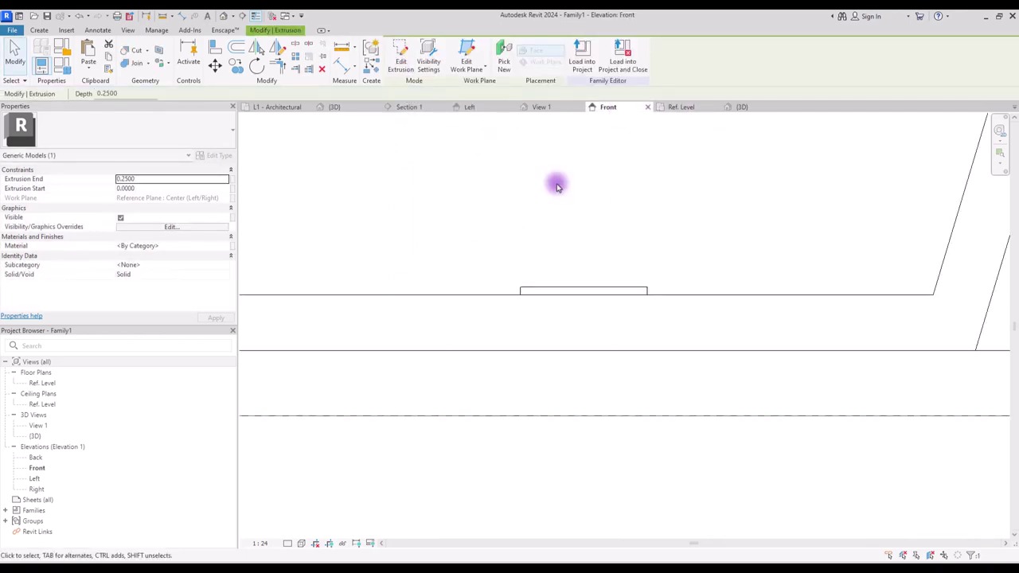
{"action": "middle_click_drag", "start_coordinate": [555, 182], "coordinate": [577, 494]}
{"action": "left_click_drag", "start_coordinate": [784, 264], "coordinate": [640, 276]}
{"action": "left_click", "coordinate": [611, 254]}
{"action": "scroll", "coordinate": [597, 232], "scroll_direction": "down", "scroll_amount": 5}
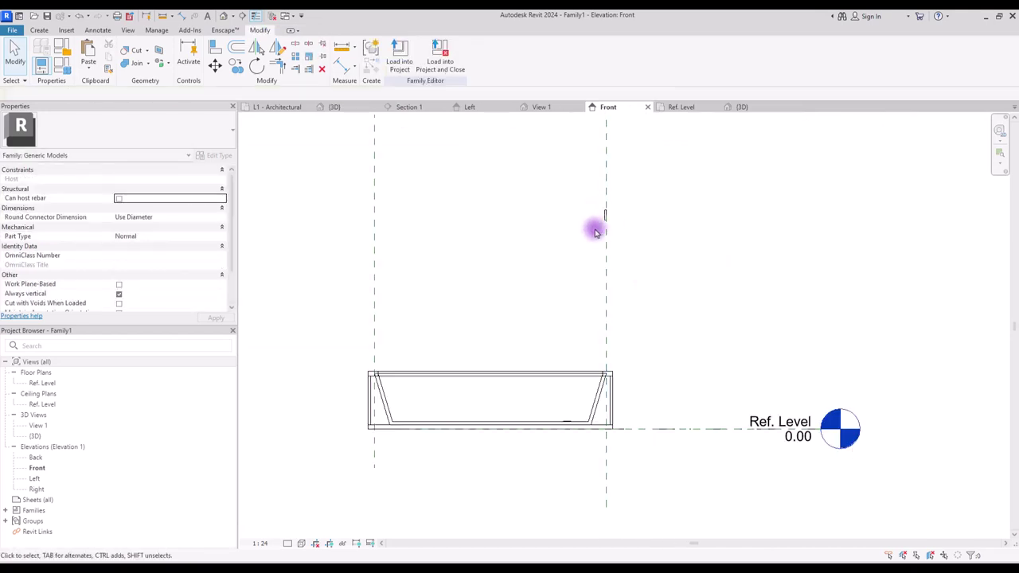
Sketch a sweep path in the Front elevation: 0.3 m horizontally from the disc's midpoint towards the tub, then 0.2 m straight down.
{"action": "scroll", "coordinate": [586, 239], "scroll_direction": "up", "scroll_amount": 1}
{"action": "scroll", "coordinate": [489, 255], "scroll_direction": "up", "scroll_amount": 1}
{"action": "scroll", "coordinate": [617, 203], "scroll_direction": "up", "scroll_amount": 4}
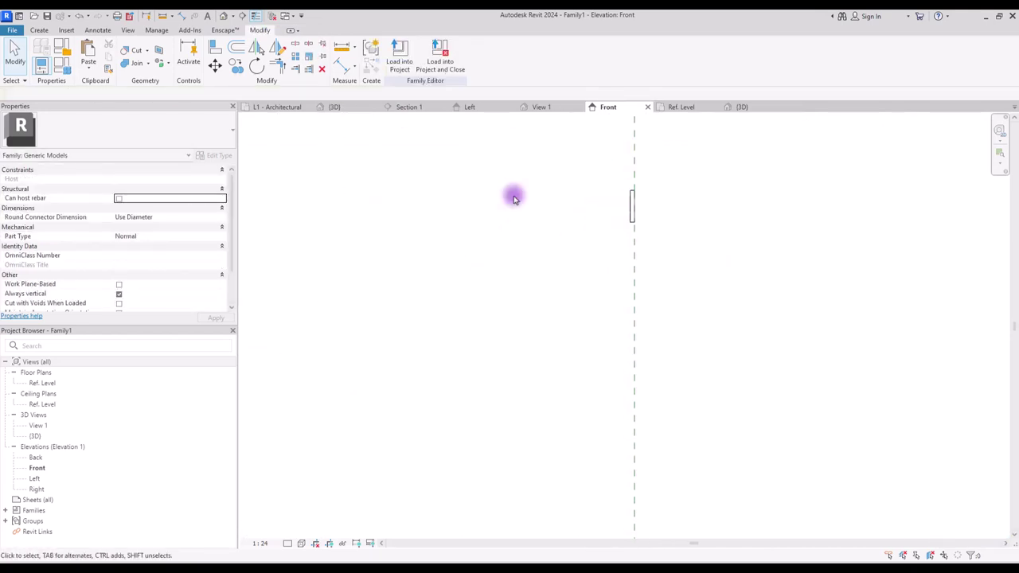
{"action": "left_click", "coordinate": [39, 30]}
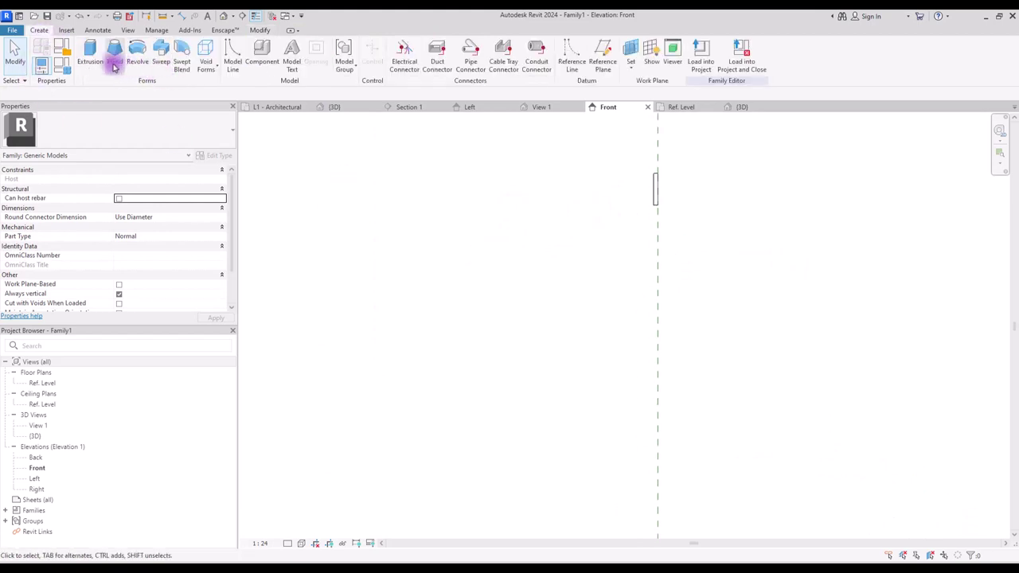
{"action": "left_click", "coordinate": [161, 50]}
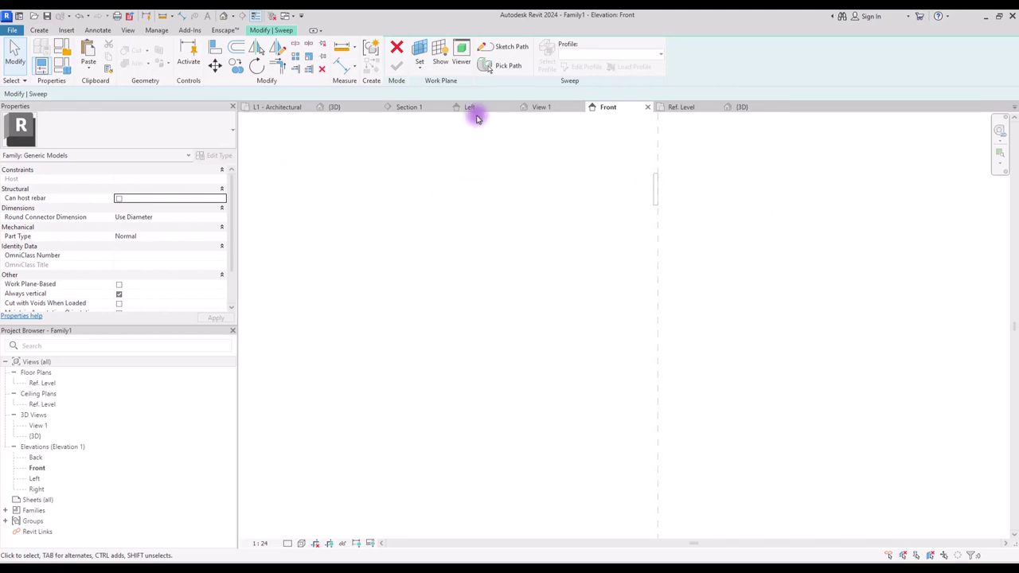
{"action": "left_click", "coordinate": [500, 46]}
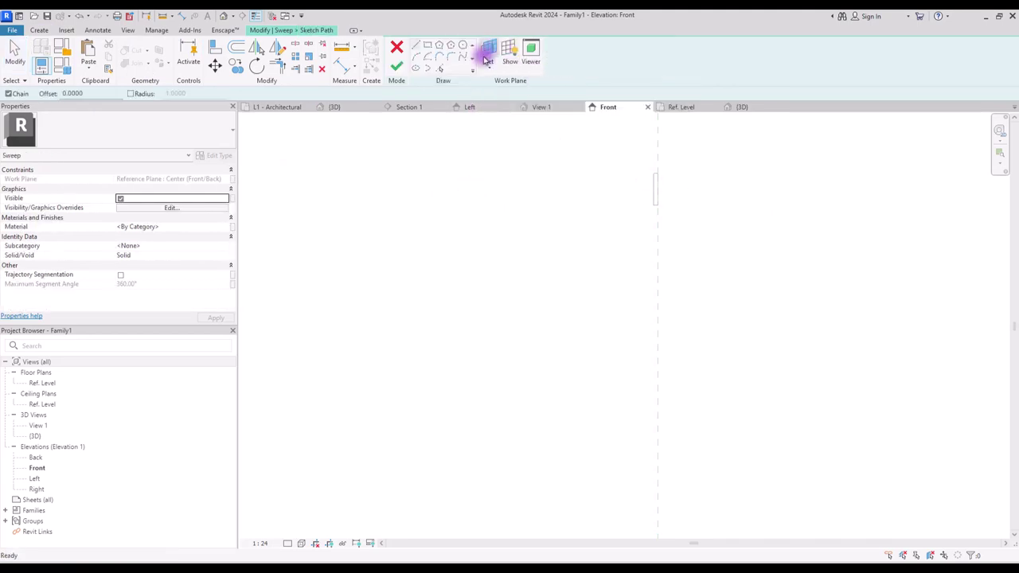
{"action": "left_click", "coordinate": [414, 47]}
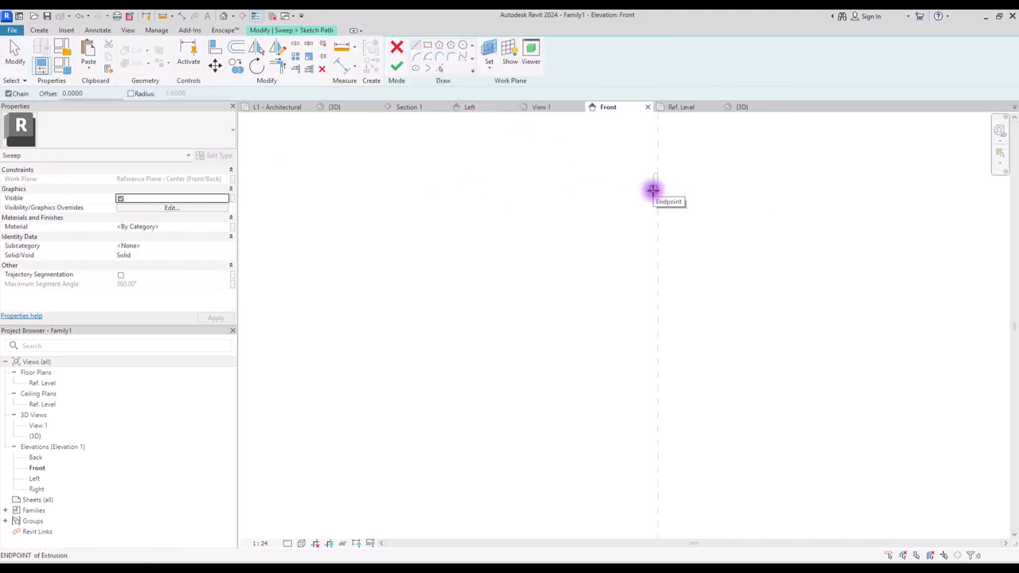
{"action": "left_click", "coordinate": [652, 189]}
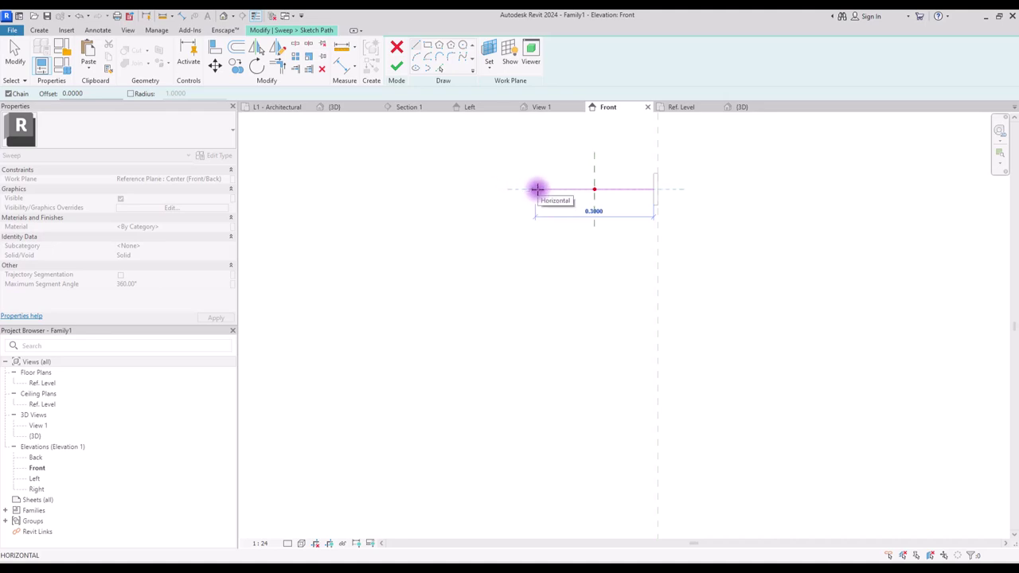
{"action": "left_click", "coordinate": [536, 190]}
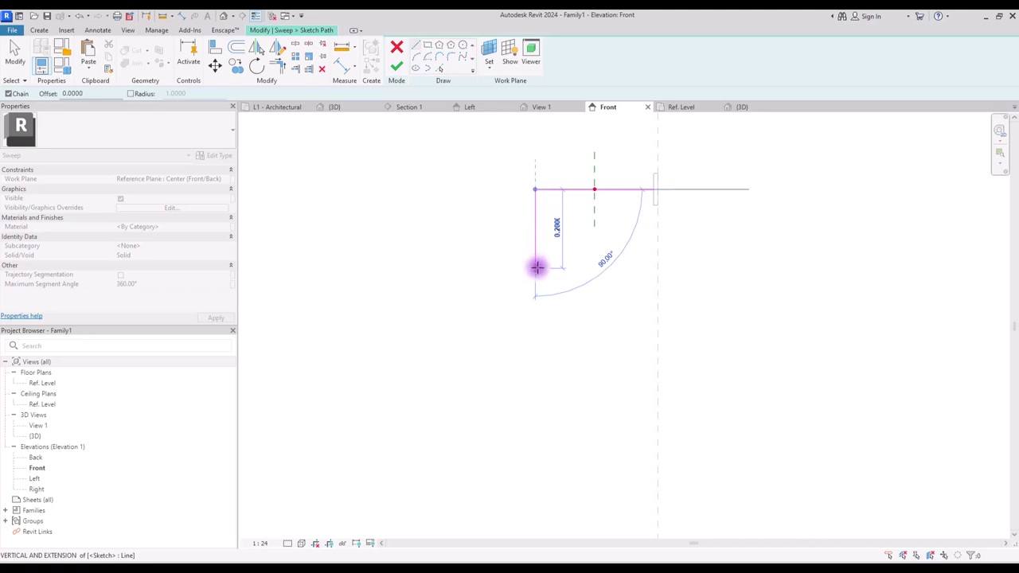
{"action": "left_click", "coordinate": [536, 268]}
{"action": "key", "text": "Escape"}
{"action": "key", "text": "Escape"}
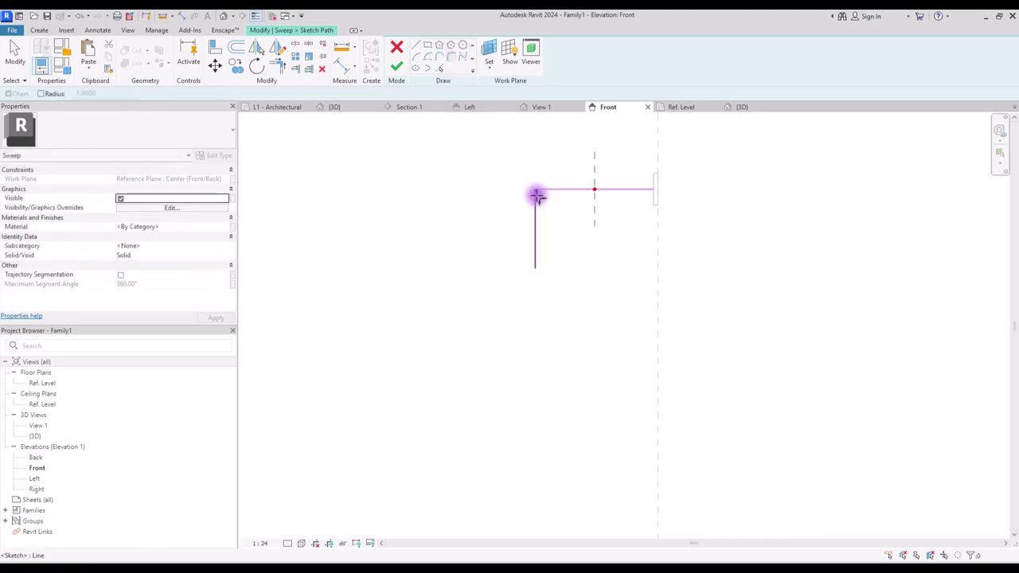
Round the corner of the sweep path with a fillet arc and set its radius to 0.05 m.
{"action": "left_click", "coordinate": [536, 195]}
{"action": "left_click", "coordinate": [542, 190]}
{"action": "left_click", "coordinate": [541, 194]}
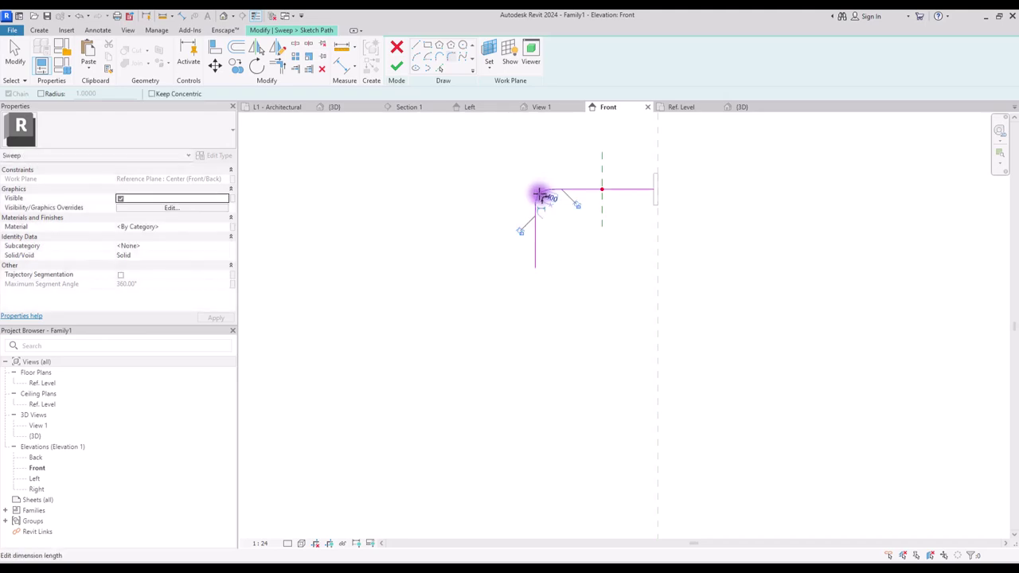
{"action": "key", "text": "Escape"}
{"action": "key", "text": "Escape"}
{"action": "left_click", "coordinate": [543, 195]}
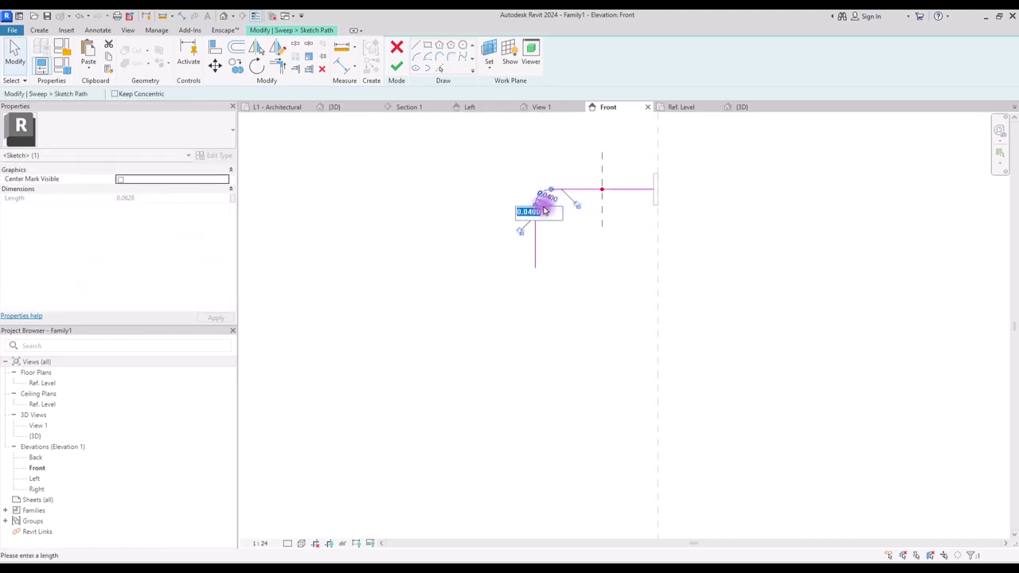
{"action": "key", "text": "Return"}
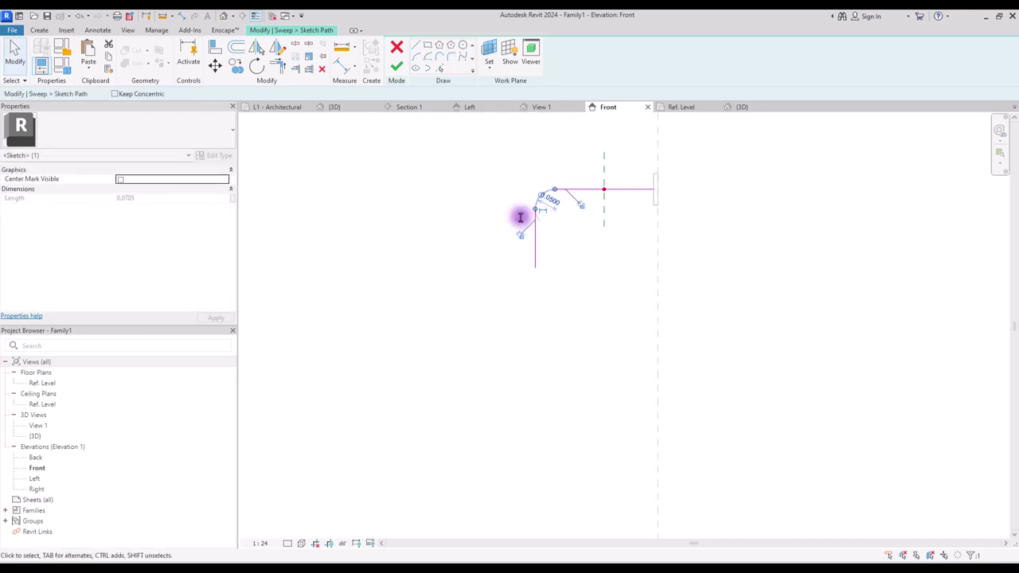
Move the arc and vertical segment away from the disc to lengthen the horizontal run, and finish the sweep path.
{"action": "left_click_drag", "start_coordinate": [456, 169], "coordinate": [564, 308]}
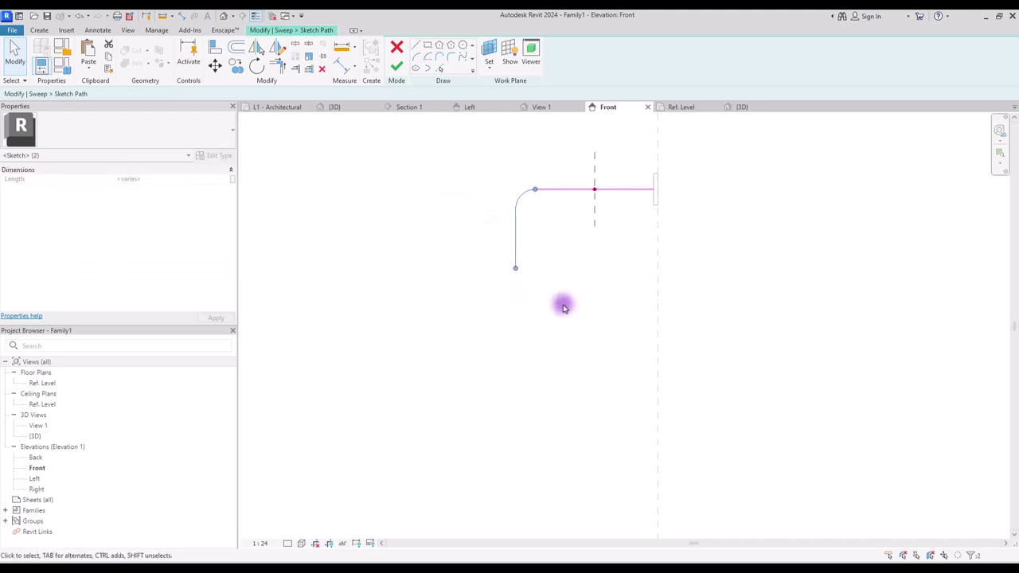
{"action": "left_click", "coordinate": [450, 215]}
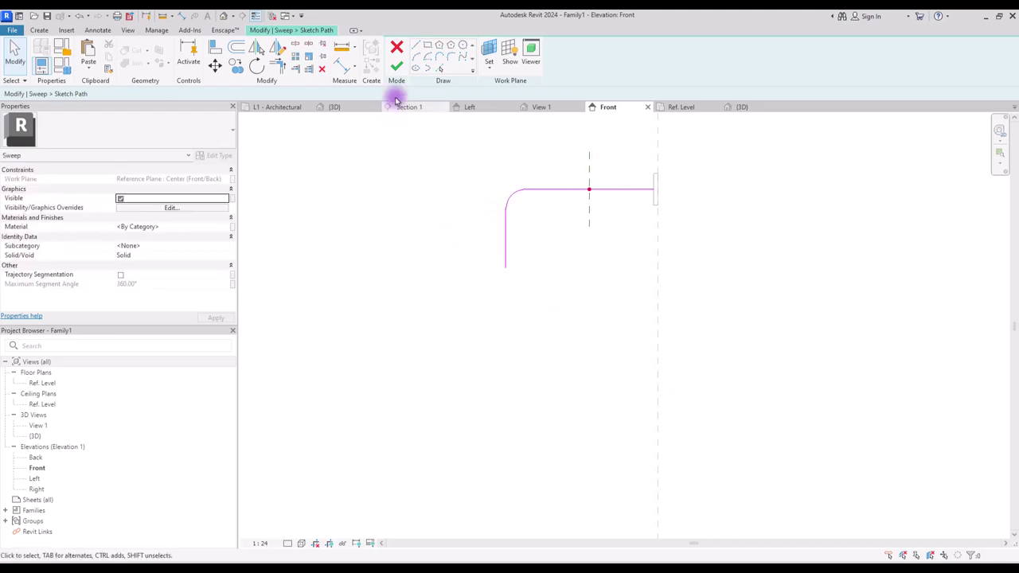
{"action": "left_click", "coordinate": [396, 67]}
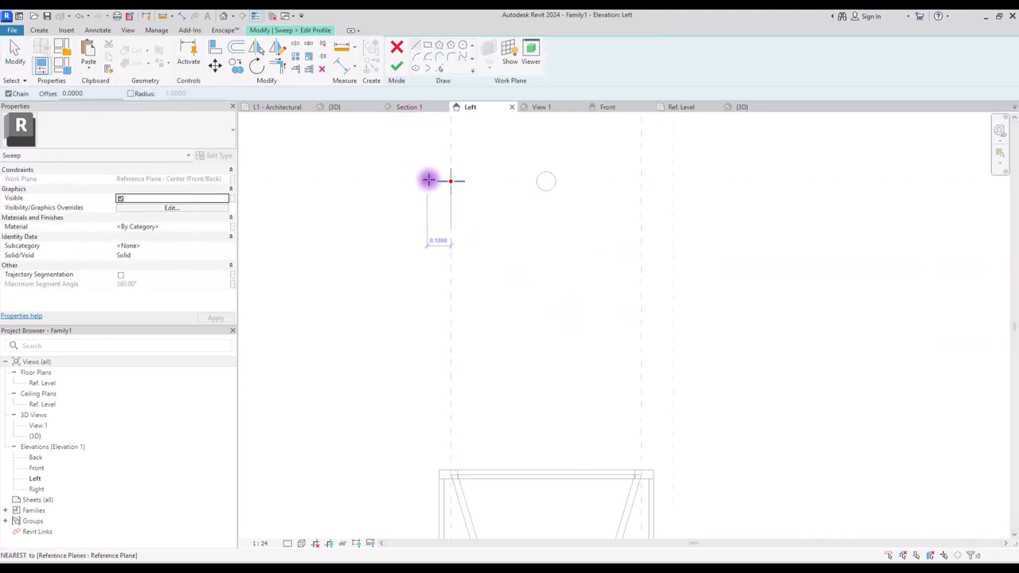
Draw a 0.008 m radius circle as the sweep profile at the path's centre, finish the sweep, and view it in 3D.
{"action": "scroll", "coordinate": [429, 180], "scroll_direction": "up", "scroll_amount": 4}
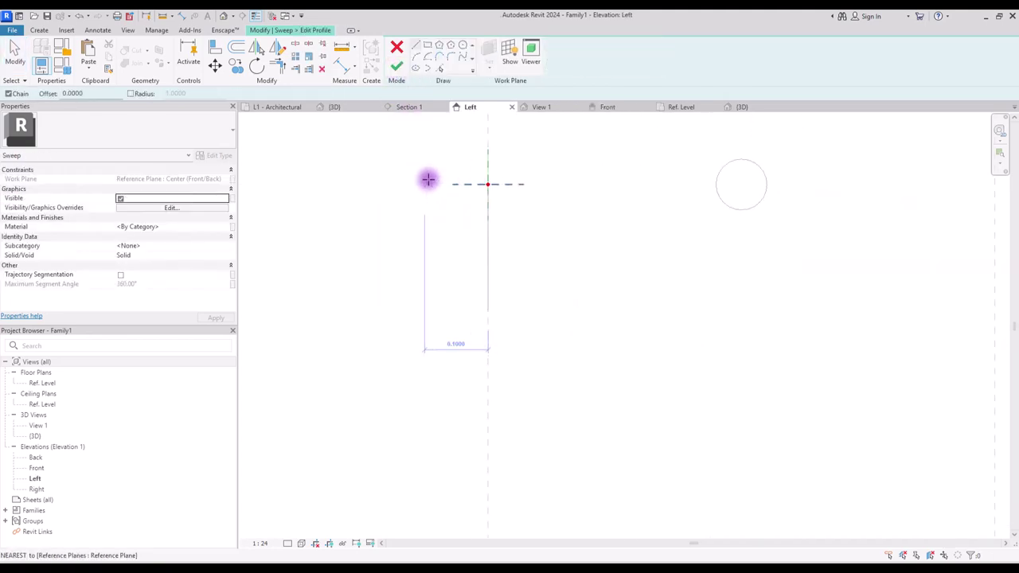
{"action": "left_click", "coordinate": [464, 45]}
{"action": "left_click", "coordinate": [508, 186]}
{"action": "key", "text": "Escape"}
{"action": "key", "text": "Escape"}
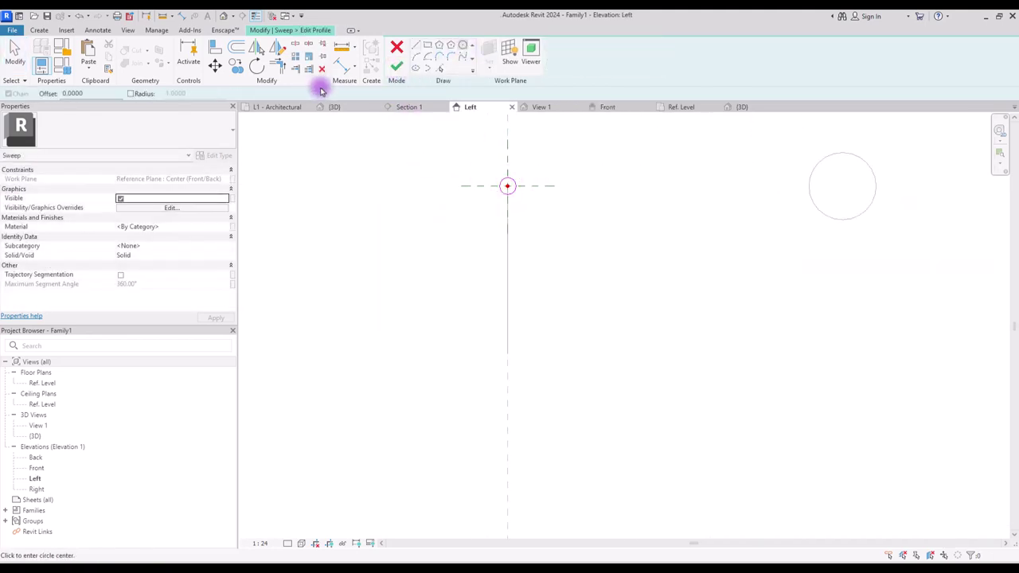
{"action": "left_click", "coordinate": [507, 187]}
{"action": "left_click", "coordinate": [507, 182]}
{"action": "key", "text": "Return"}
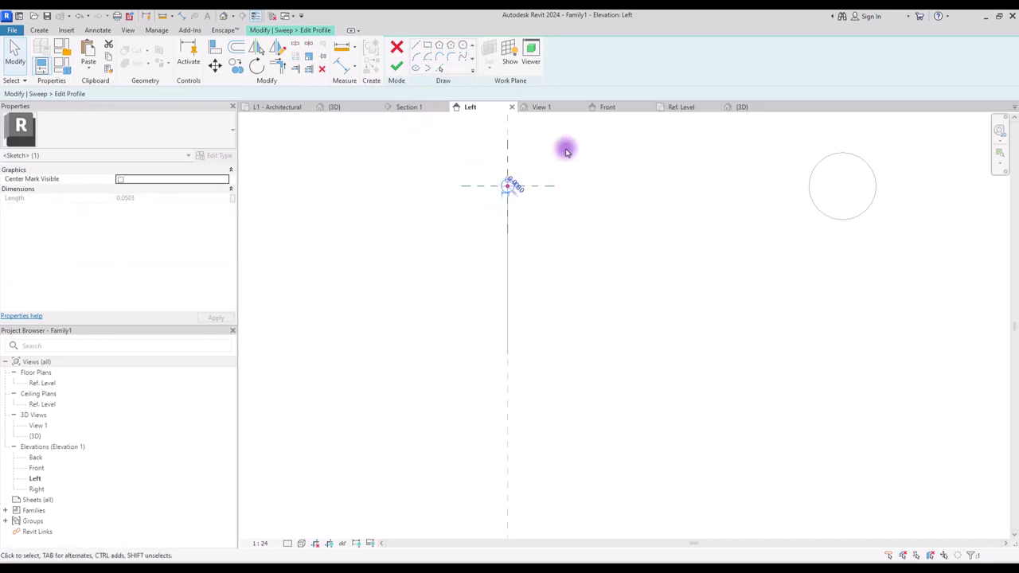
{"action": "left_click", "coordinate": [565, 152]}
{"action": "left_click", "coordinate": [394, 70]}
{"action": "left_click", "coordinate": [400, 66]}
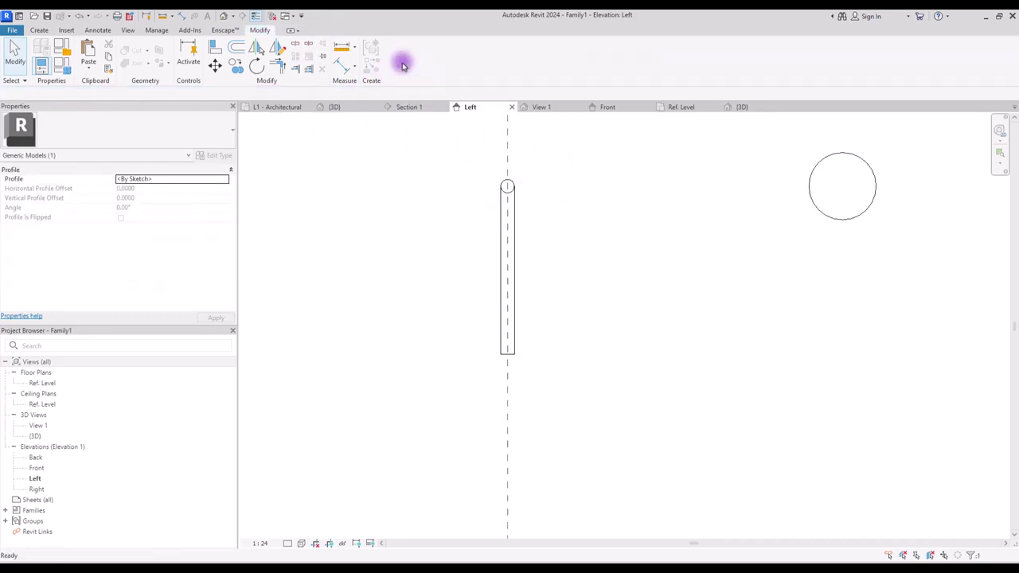
{"action": "left_click", "coordinate": [748, 107]}
{"action": "scroll", "coordinate": [519, 264], "scroll_direction": "down", "scroll_amount": 1}
Draw a vertical and a horizontal reference plane through the centre of the round wall disc in the Left elevation.
{"action": "left_click", "coordinate": [470, 107]}
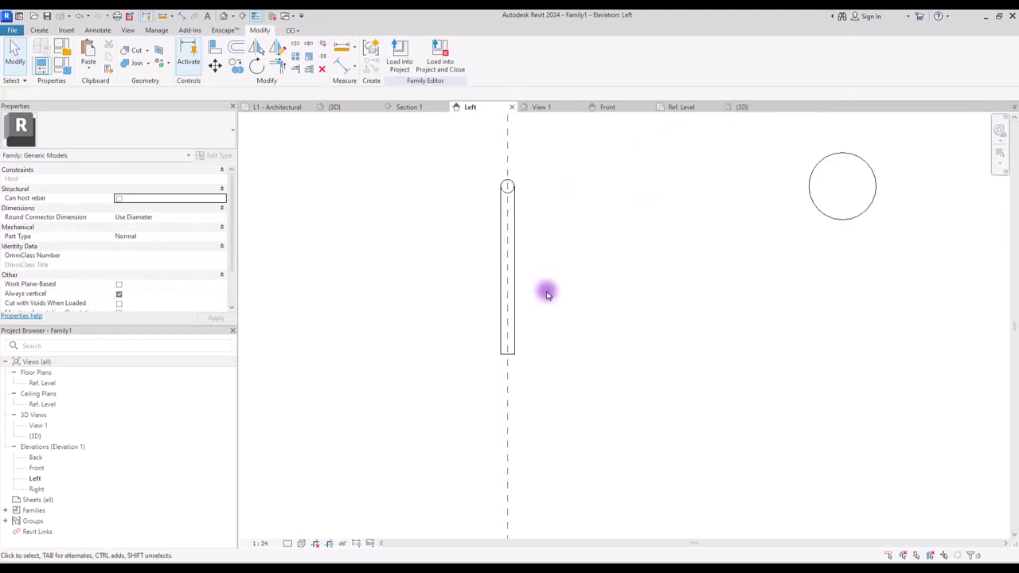
{"action": "left_click", "coordinate": [40, 30]}
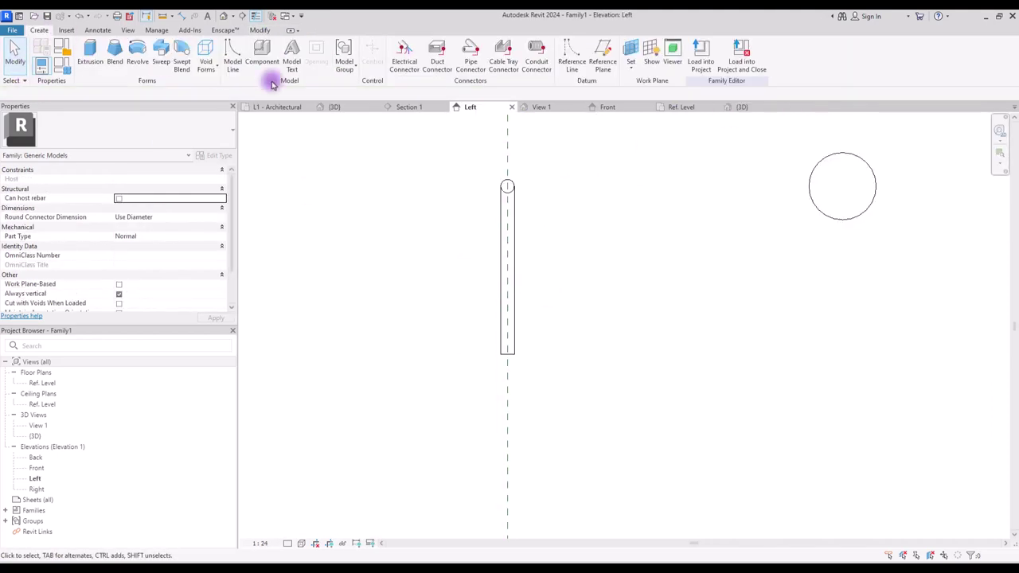
{"action": "left_click", "coordinate": [603, 60]}
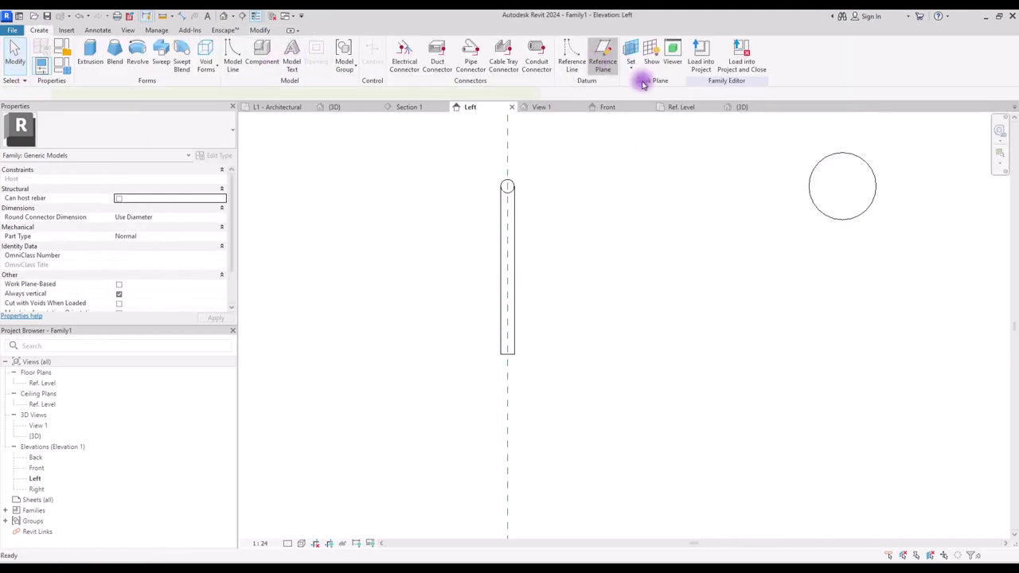
{"action": "left_click", "coordinate": [841, 154]}
{"action": "left_click", "coordinate": [841, 291]}
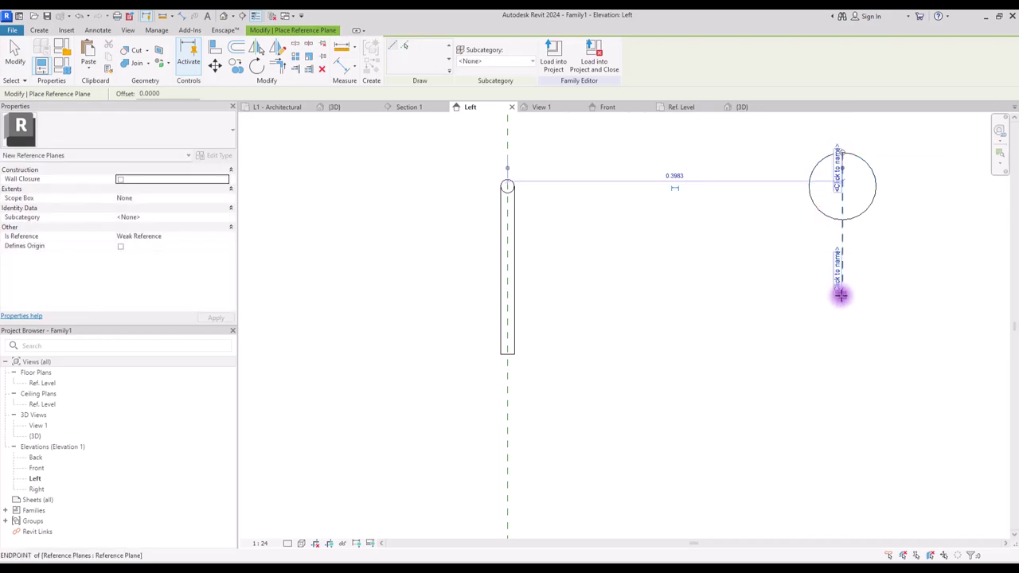
{"action": "left_click", "coordinate": [808, 188]}
{"action": "left_click", "coordinate": [908, 187]}
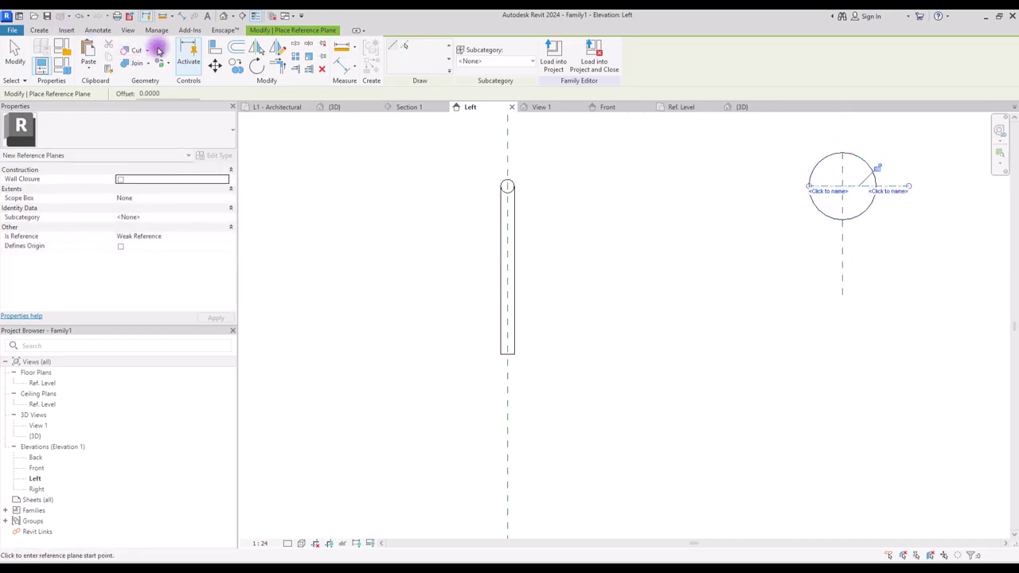
Align the swept spout's centre to the vertical reference plane through the wall disc.
{"action": "left_click", "coordinate": [215, 48]}
{"action": "left_click", "coordinate": [844, 193]}
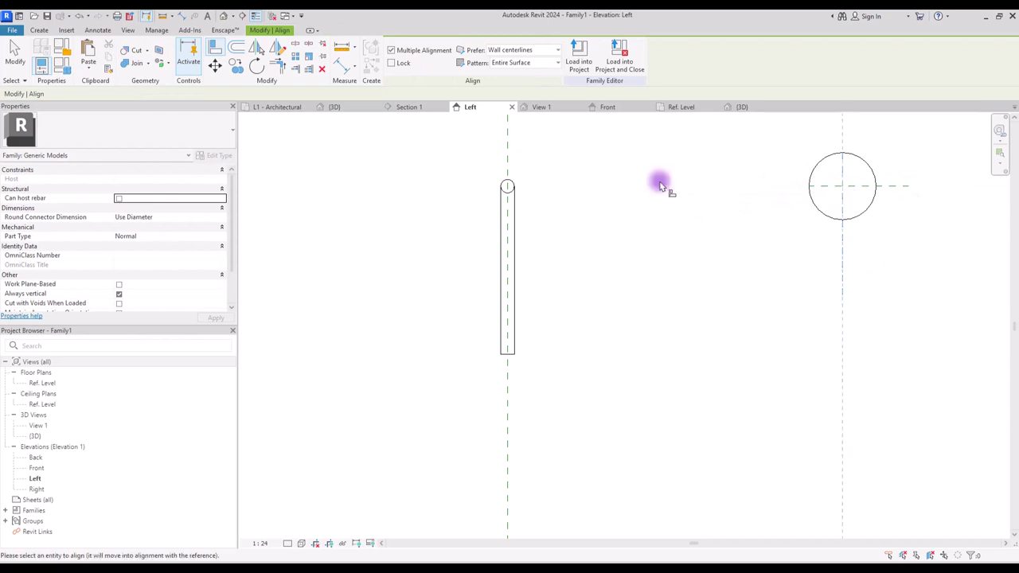
{"action": "left_click", "coordinate": [508, 189]}
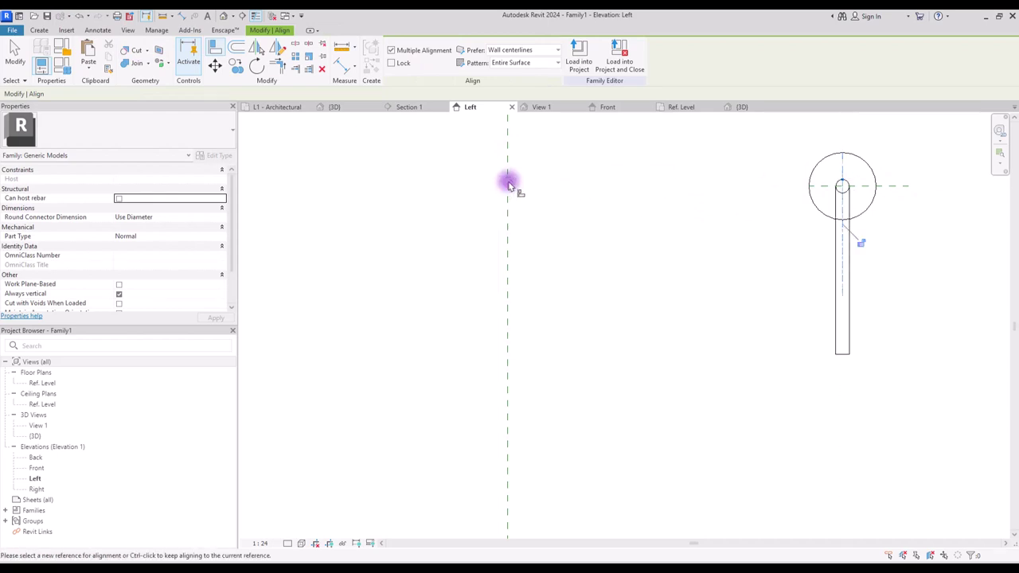
{"action": "key", "text": "Escape"}
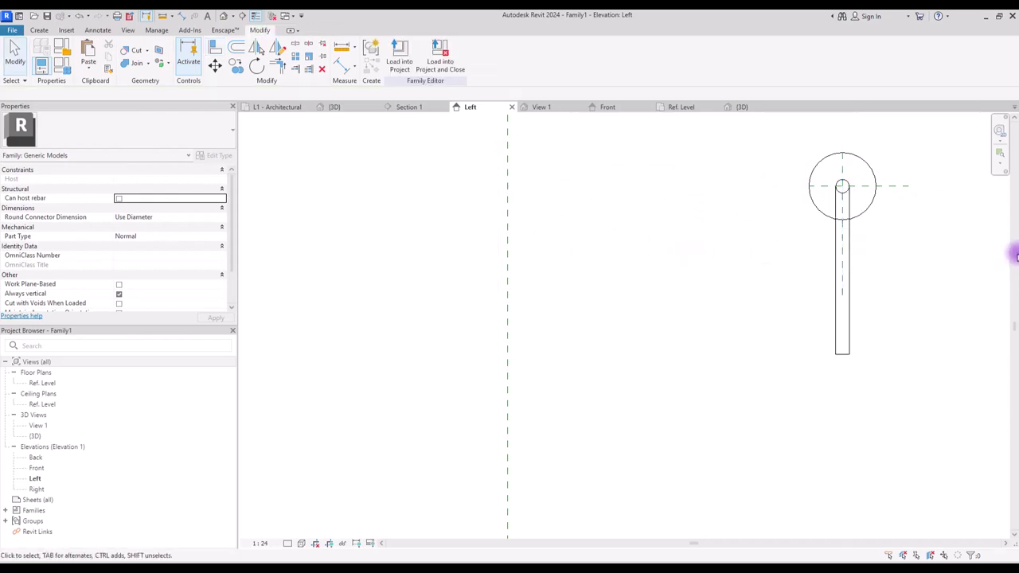
Check the spout and wall disc in the Front and Left elevations.
{"action": "left_click", "coordinate": [899, 185]}
{"action": "left_click", "coordinate": [586, 108]}
{"action": "left_click", "coordinate": [606, 107]}
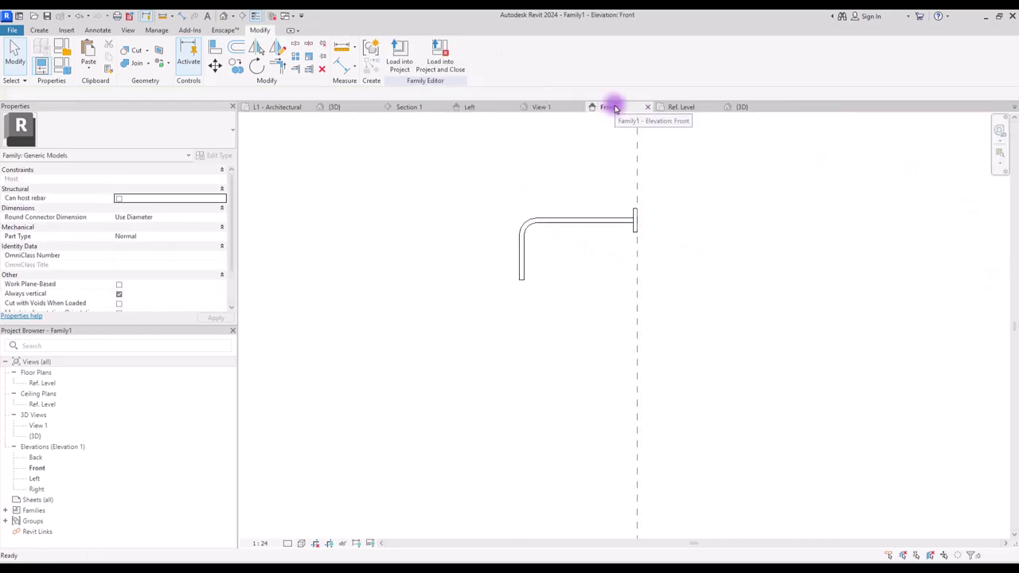
{"action": "left_click", "coordinate": [469, 107]}
{"action": "left_click", "coordinate": [618, 105]}
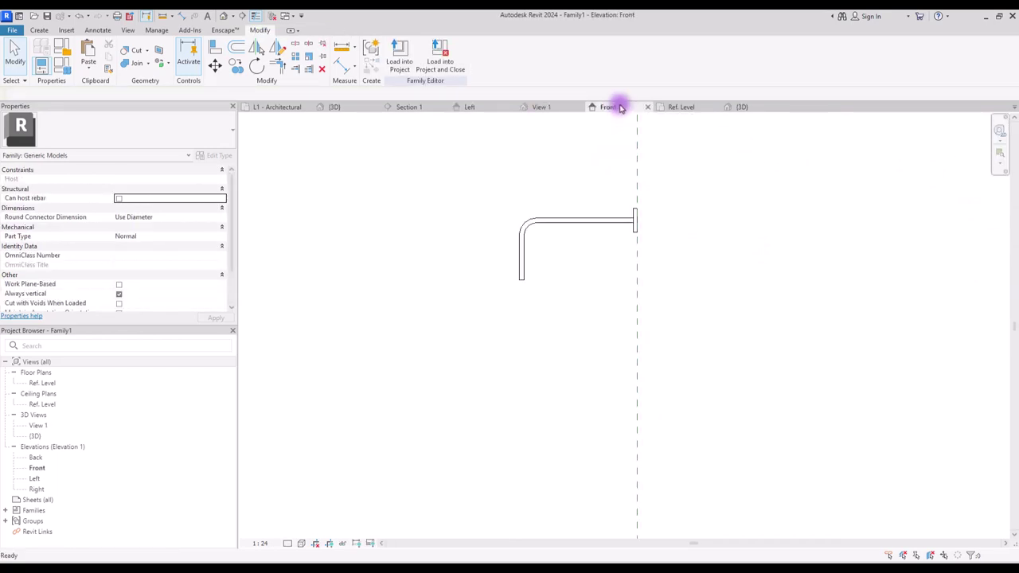
Copy the drain disc in the Front elevation and place one copy beside the original.
{"action": "middle_click_drag", "start_coordinate": [558, 414], "coordinate": [633, 130]}
{"action": "left_click_drag", "start_coordinate": [560, 377], "coordinate": [644, 426]}
{"action": "left_click", "coordinate": [643, 429]}
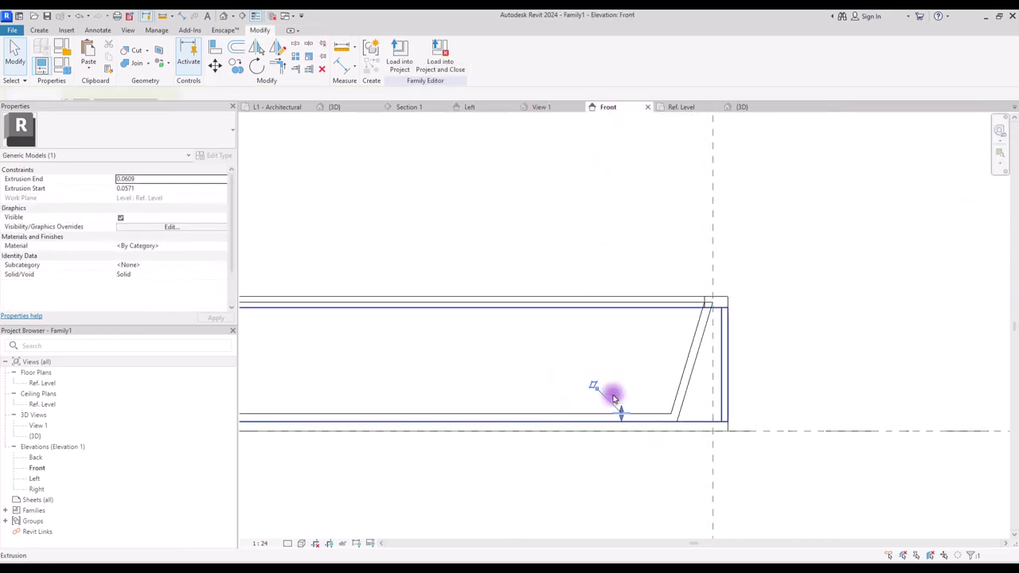
{"action": "left_click", "coordinate": [235, 69]}
{"action": "middle_click_drag", "start_coordinate": [592, 160], "coordinate": [582, 285]}
{"action": "left_click", "coordinate": [525, 290]}
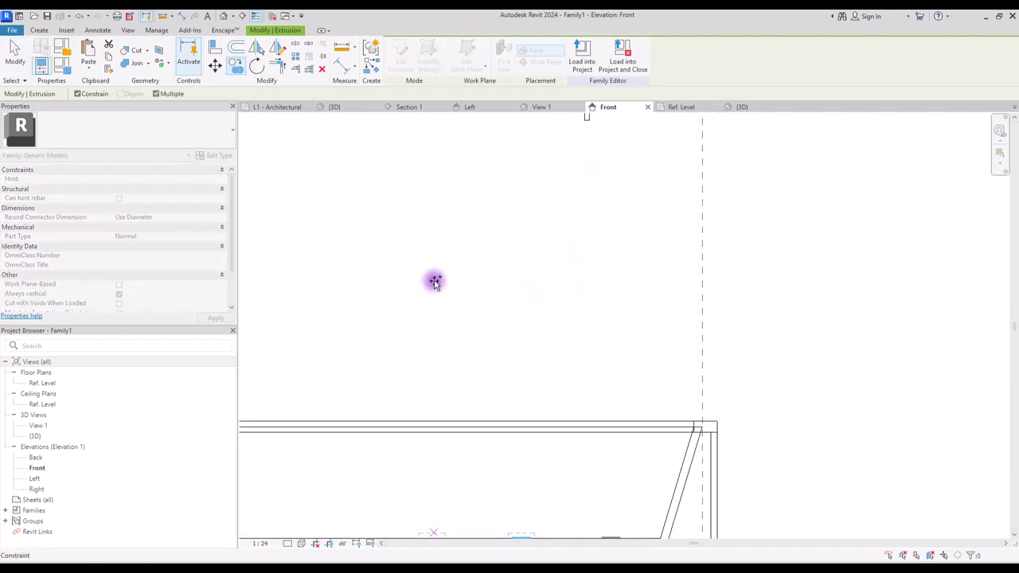
{"action": "key", "text": "Escape"}
{"action": "key", "text": "Escape"}
Raise the copied disc level with the spout's lower end, stretching it to extrusion end 1.4585 m and start 1.4329 m.
{"action": "middle_click_drag", "start_coordinate": [520, 343], "coordinate": [532, 282]}
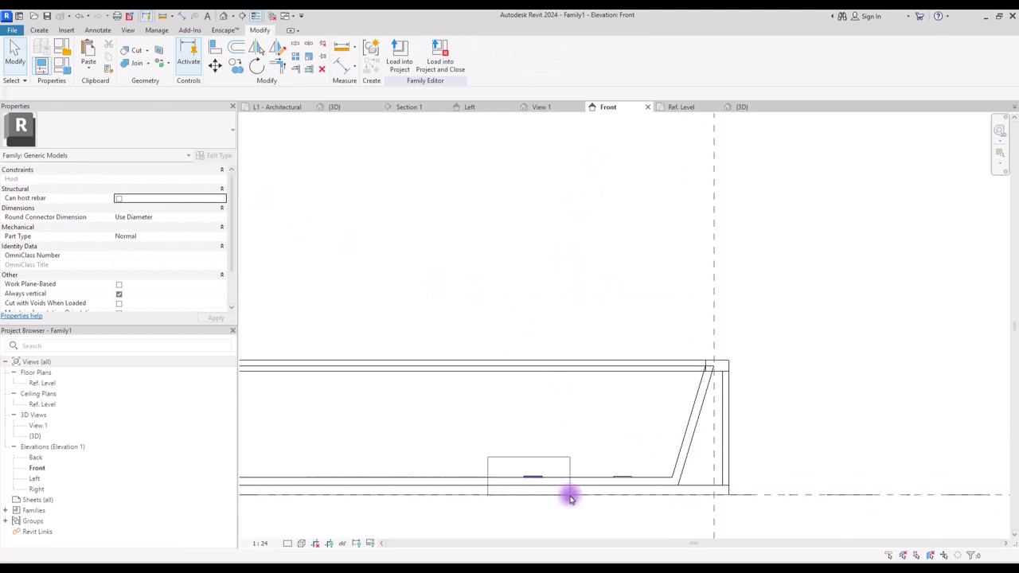
{"action": "left_click", "coordinate": [530, 475]}
{"action": "left_click_drag", "start_coordinate": [530, 483], "coordinate": [582, 203]}
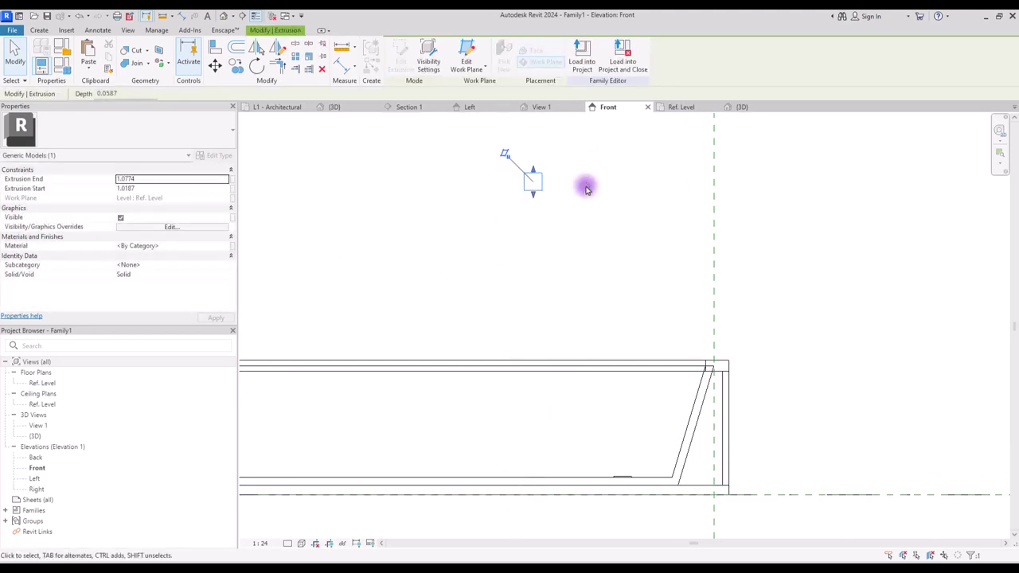
{"action": "middle_click_drag", "start_coordinate": [586, 186], "coordinate": [548, 341]}
{"action": "left_click_drag", "start_coordinate": [485, 322], "coordinate": [514, 222]}
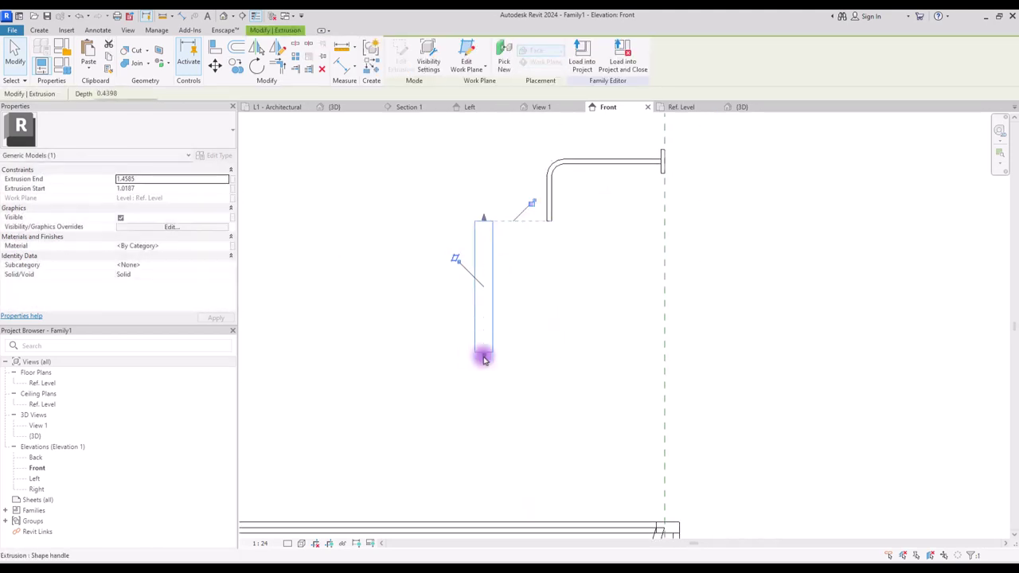
{"action": "left_click_drag", "start_coordinate": [483, 357], "coordinate": [507, 229]}
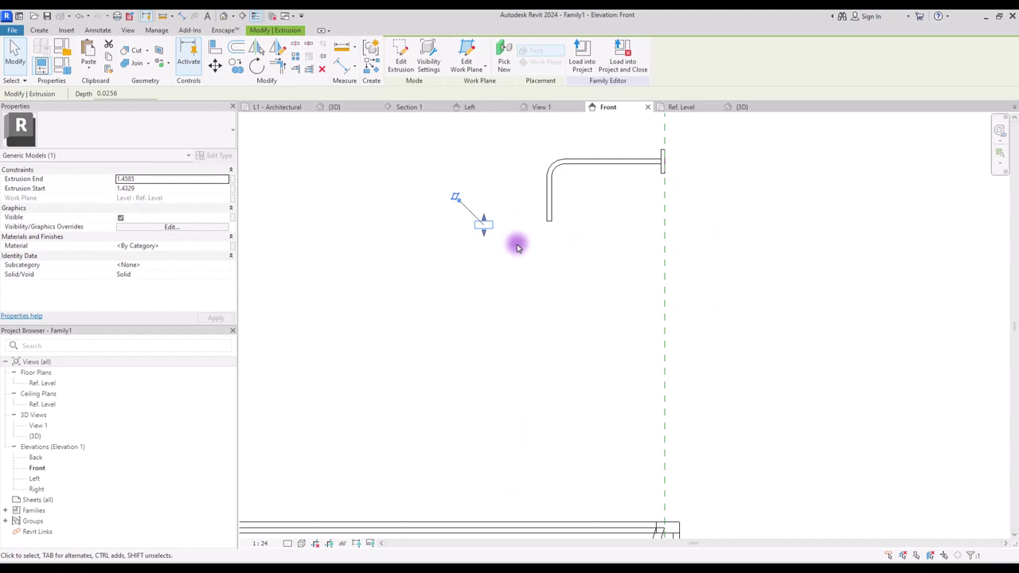
Edit the raised disc's sketch in the Ref. Level plan, set its circle radius to 0.08 m, and return to the Front elevation.
{"action": "left_click", "coordinate": [405, 56]}
{"action": "left_click", "coordinate": [544, 396]}
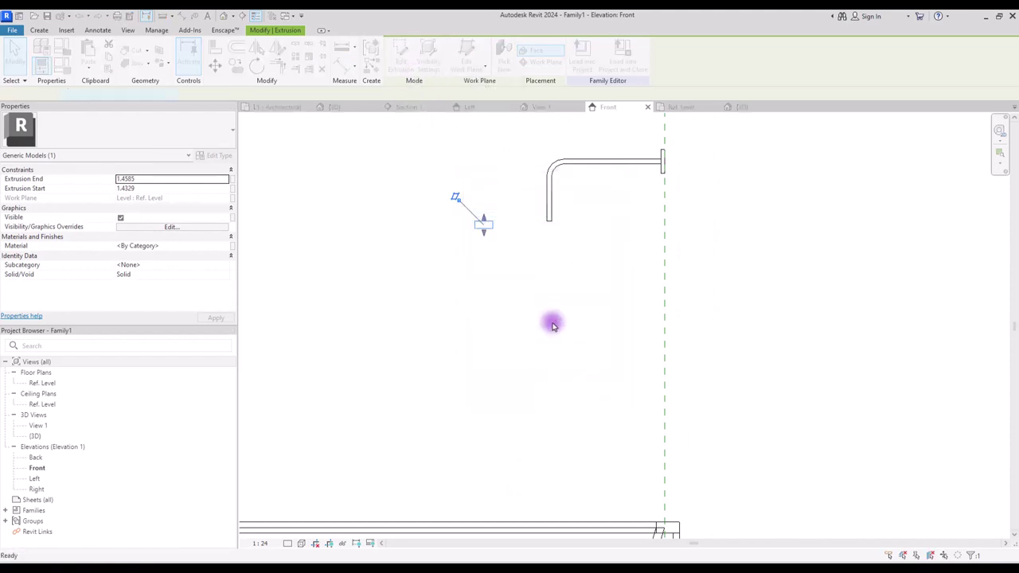
{"action": "left_click", "coordinate": [512, 305]}
{"action": "left_click", "coordinate": [501, 302]}
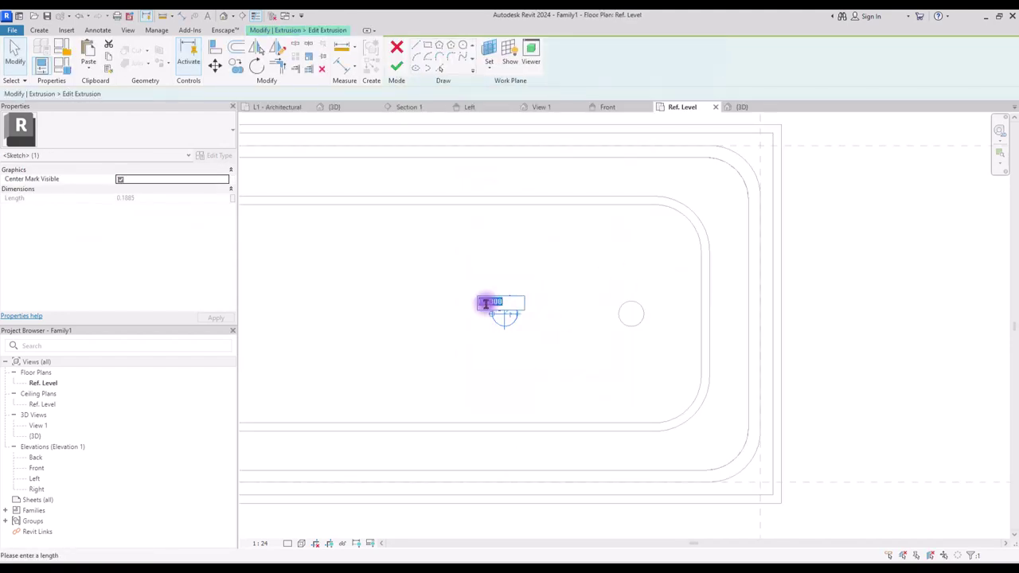
{"action": "type", "text": "0.08"}
{"action": "key", "text": "Return"}
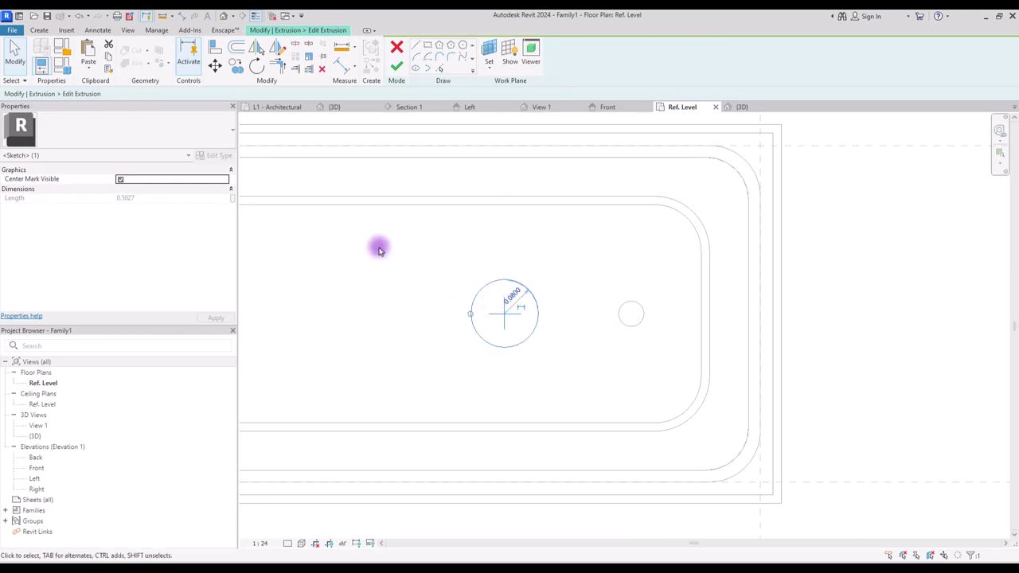
{"action": "left_click", "coordinate": [608, 105]}
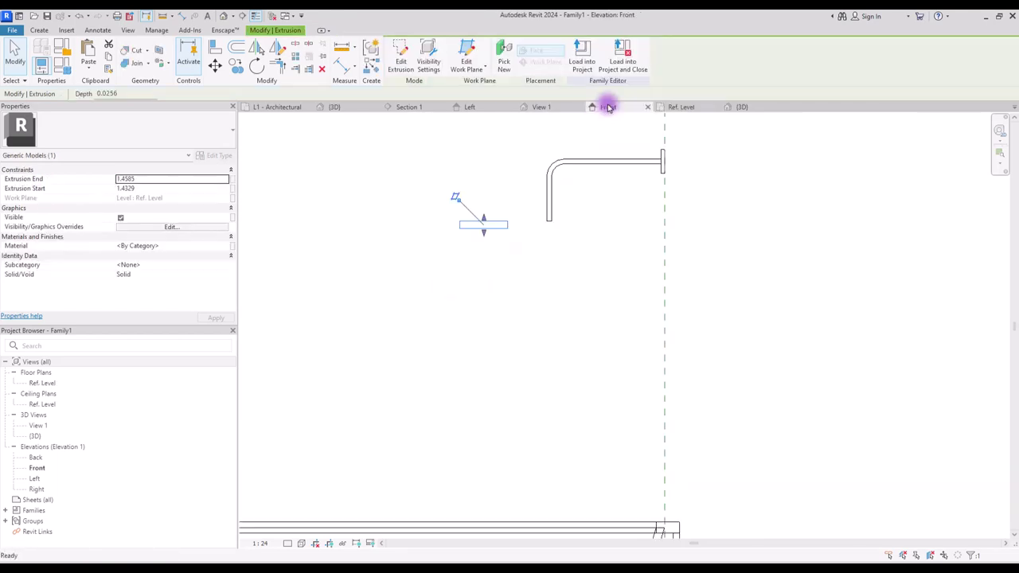
Move the disc beneath the spout's lower end and centre it on the pipe.
{"action": "left_click", "coordinate": [214, 71]}
{"action": "left_click", "coordinate": [494, 226]}
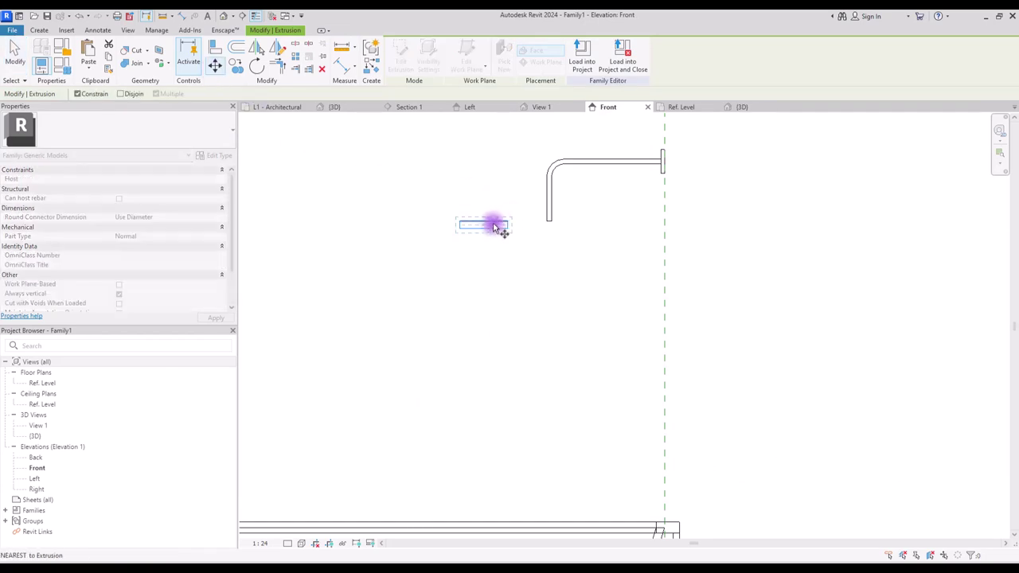
{"action": "left_click", "coordinate": [549, 224]}
{"action": "scroll", "coordinate": [547, 221], "scroll_direction": "up", "scroll_amount": 2}
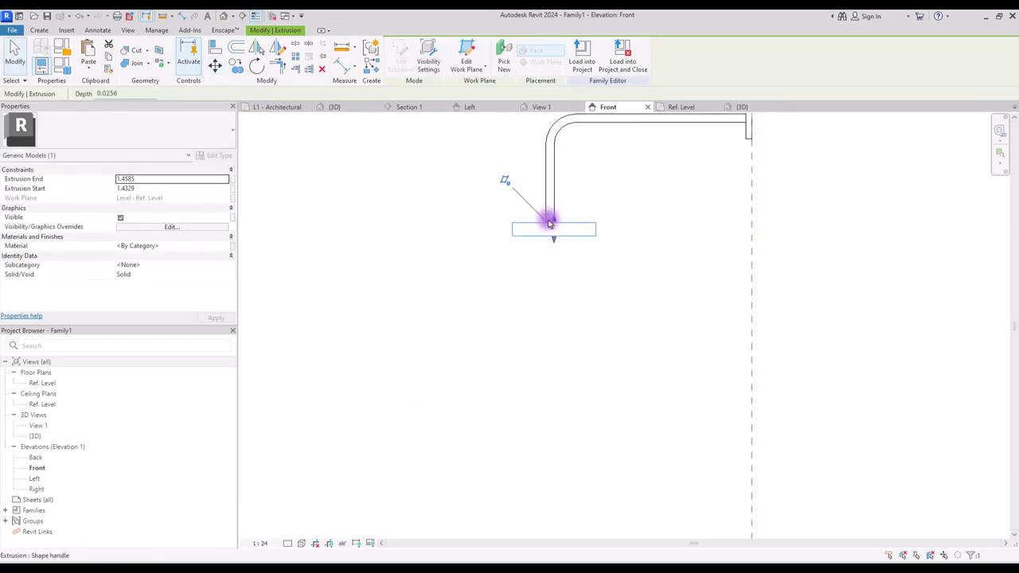
{"action": "scroll", "coordinate": [510, 200], "scroll_direction": "up", "scroll_amount": 4}
{"action": "left_click", "coordinate": [216, 69]}
{"action": "left_click", "coordinate": [558, 225]}
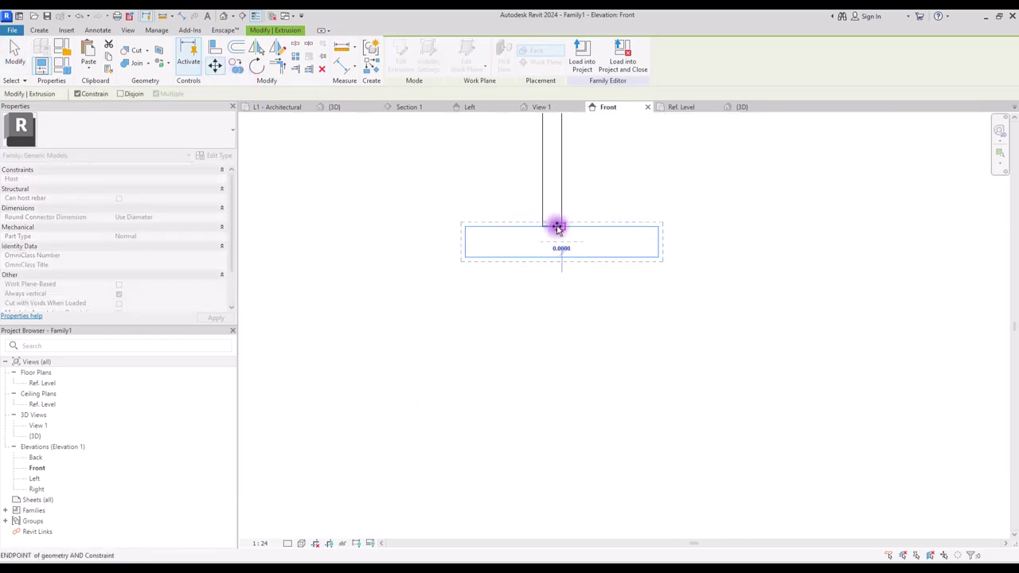
{"action": "left_click", "coordinate": [553, 226]}
Thin the shower disc by raising its underside to an extrusion start of 1.4446 m.
{"action": "left_click", "coordinate": [386, 212]}
{"action": "left_click", "coordinate": [567, 257]}
{"action": "left_click_drag", "start_coordinate": [554, 254], "coordinate": [553, 242]}
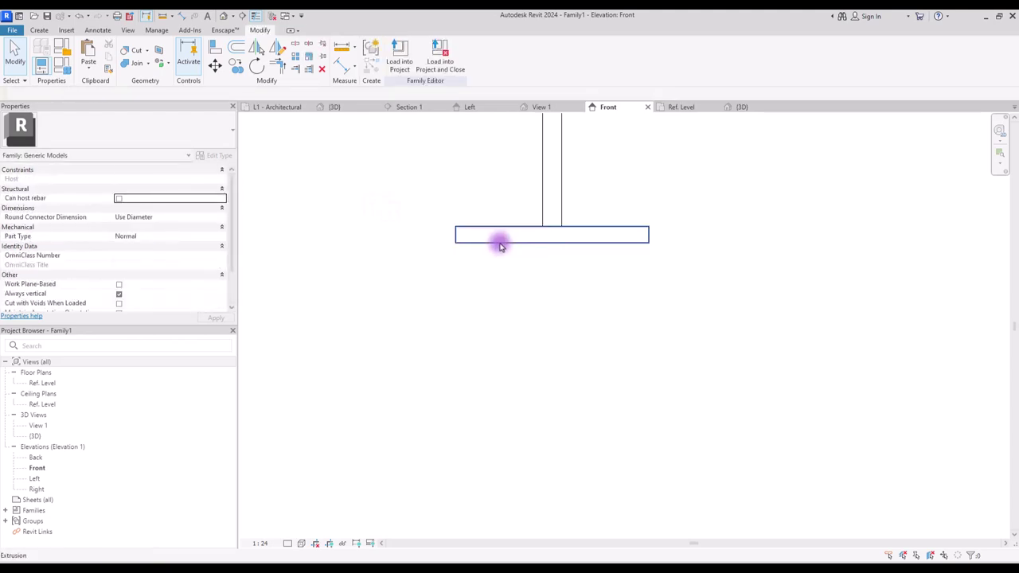
{"action": "left_click", "coordinate": [98, 64]}
Edit the shower disc's sketch in the Ref. Level plan, adding a concentric circle of 0.085 m radius, and finish it.
{"action": "left_click", "coordinate": [401, 60]}
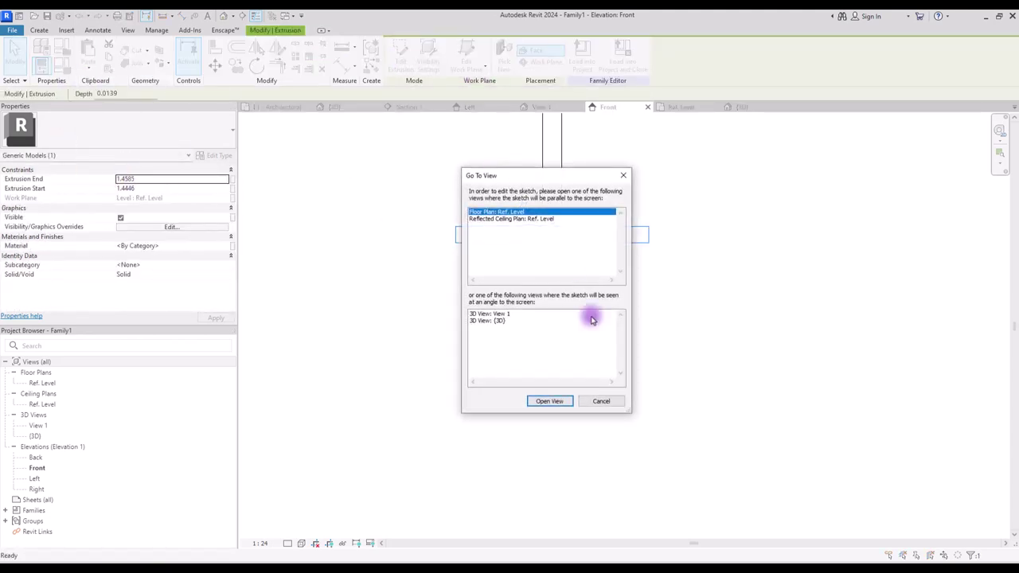
{"action": "left_click", "coordinate": [549, 400]}
{"action": "left_click", "coordinate": [464, 45]}
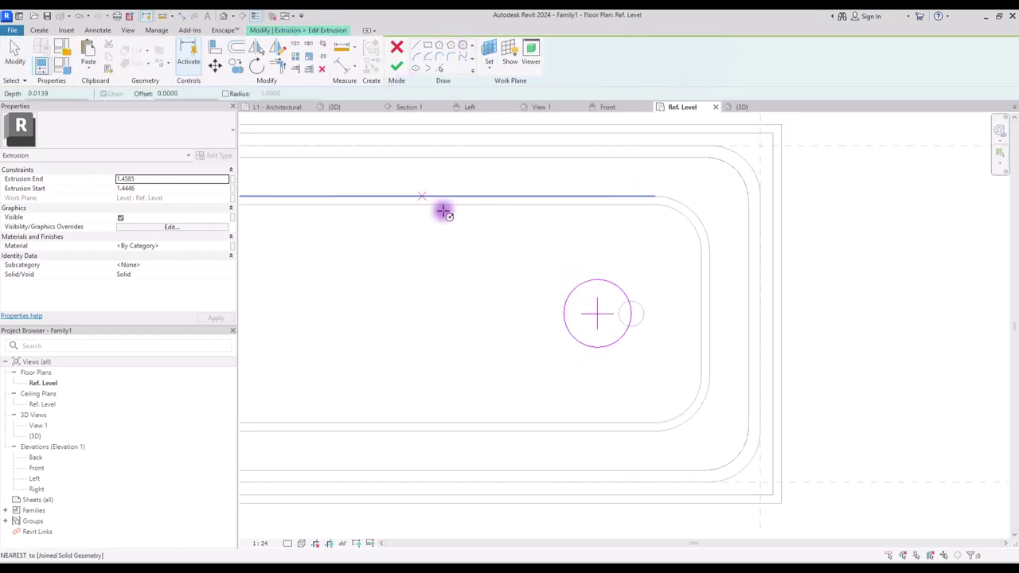
{"action": "left_click", "coordinate": [597, 314]}
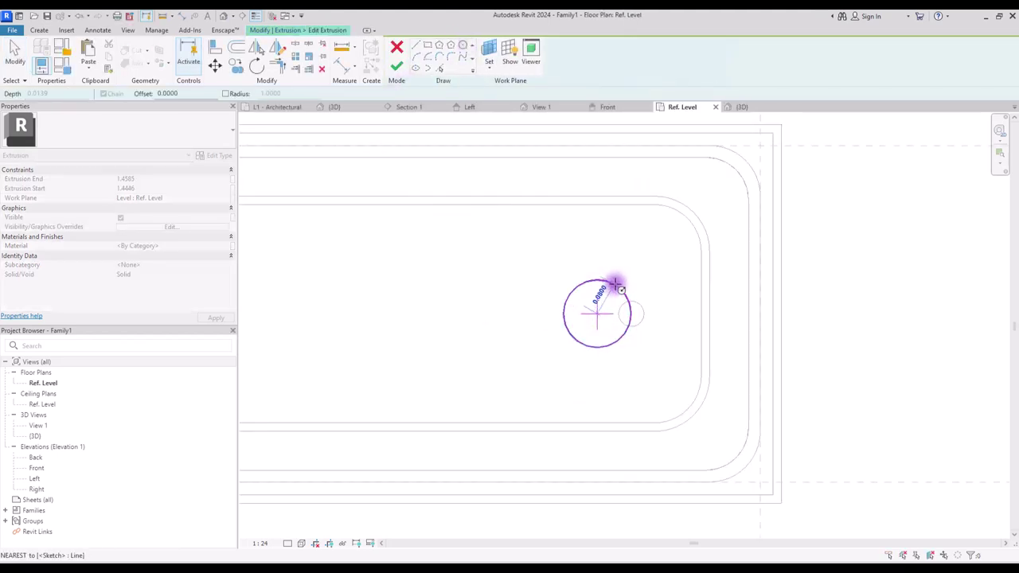
{"action": "scroll", "coordinate": [615, 287], "scroll_direction": "up", "scroll_amount": 6}
{"action": "left_click", "coordinate": [629, 263]}
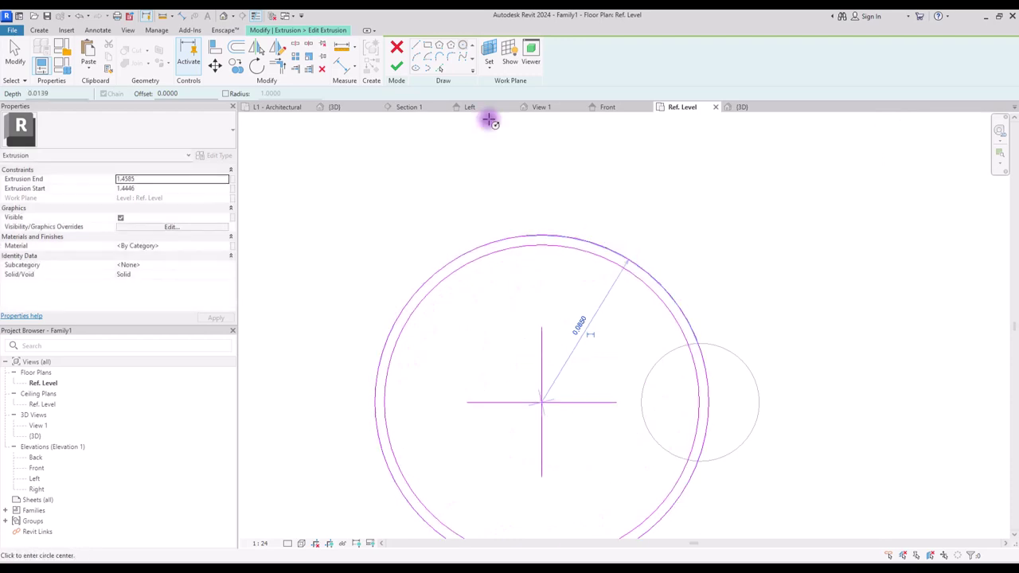
{"action": "left_click", "coordinate": [396, 66]}
Extend the edited shower-head extrusion's underside slightly in the Left elevation and check the model in 3D.
{"action": "left_click", "coordinate": [470, 106]}
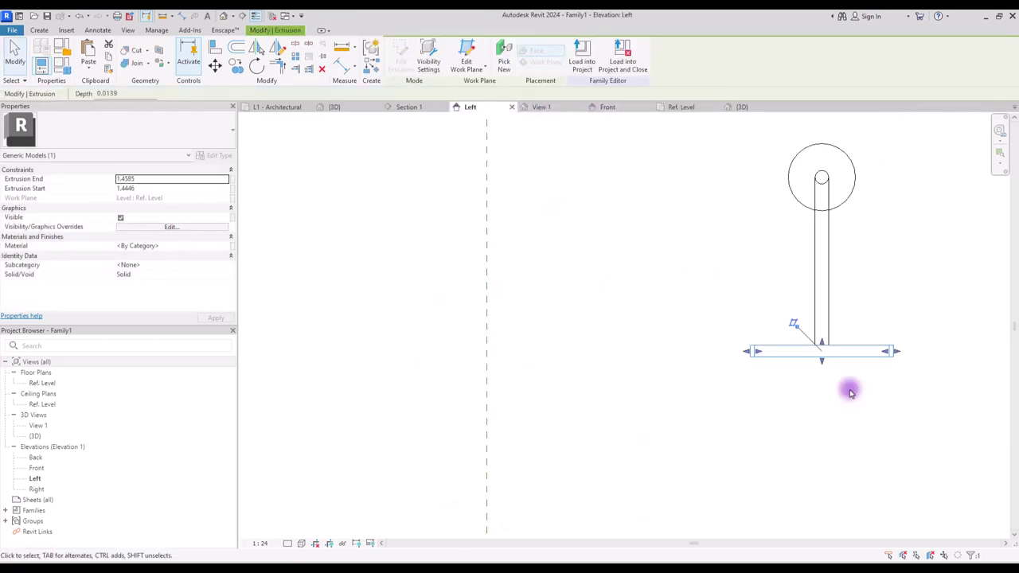
{"action": "left_click_drag", "start_coordinate": [822, 360], "coordinate": [823, 368]}
{"action": "left_click", "coordinate": [715, 327]}
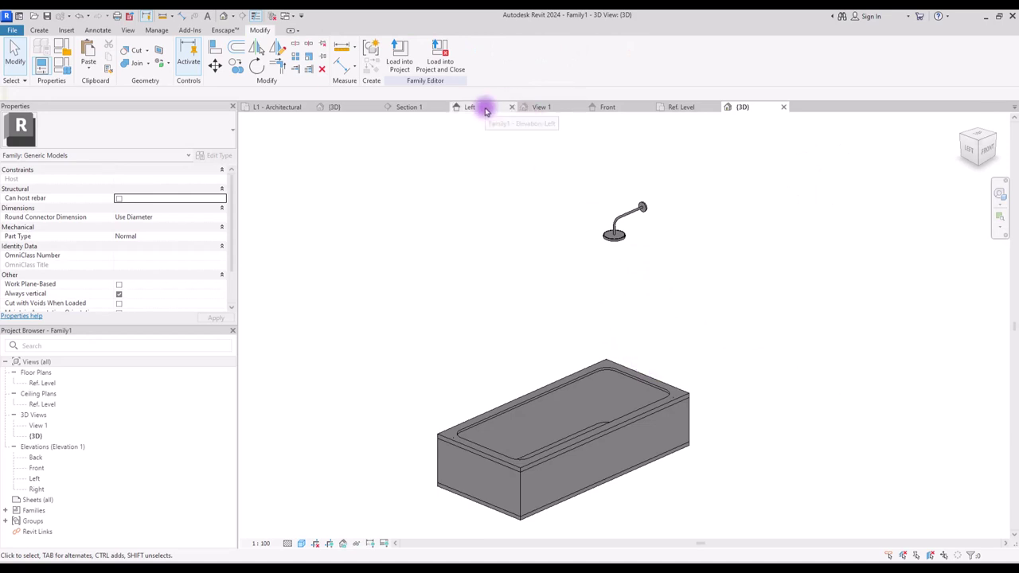
Start a new extrusion in the Left elevation, dismiss the save reminder, and draw a rectangle about 0.12 m high above the tub.
{"action": "left_click", "coordinate": [486, 111]}
{"action": "left_click", "coordinate": [39, 31]}
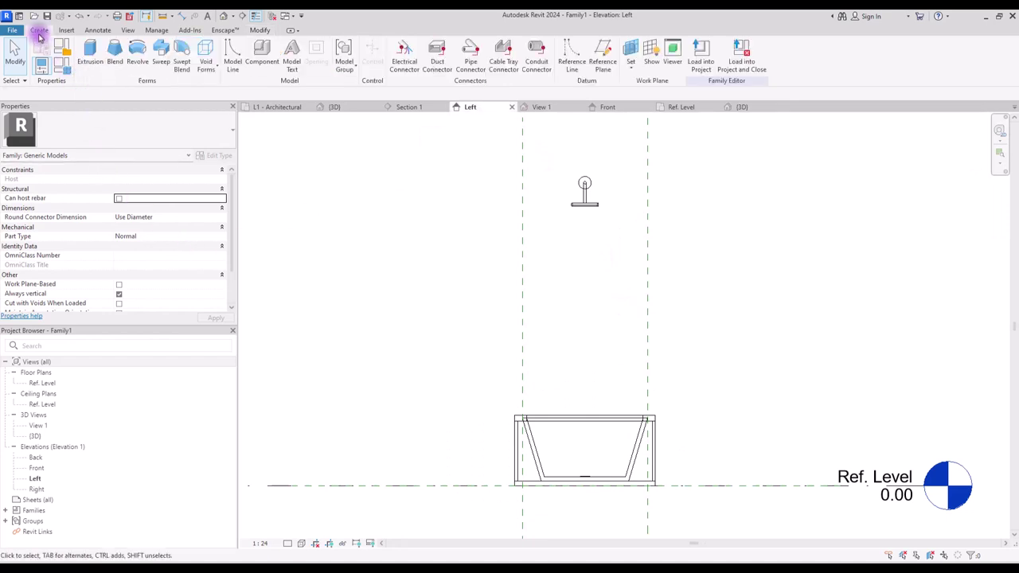
{"action": "left_click", "coordinate": [90, 52]}
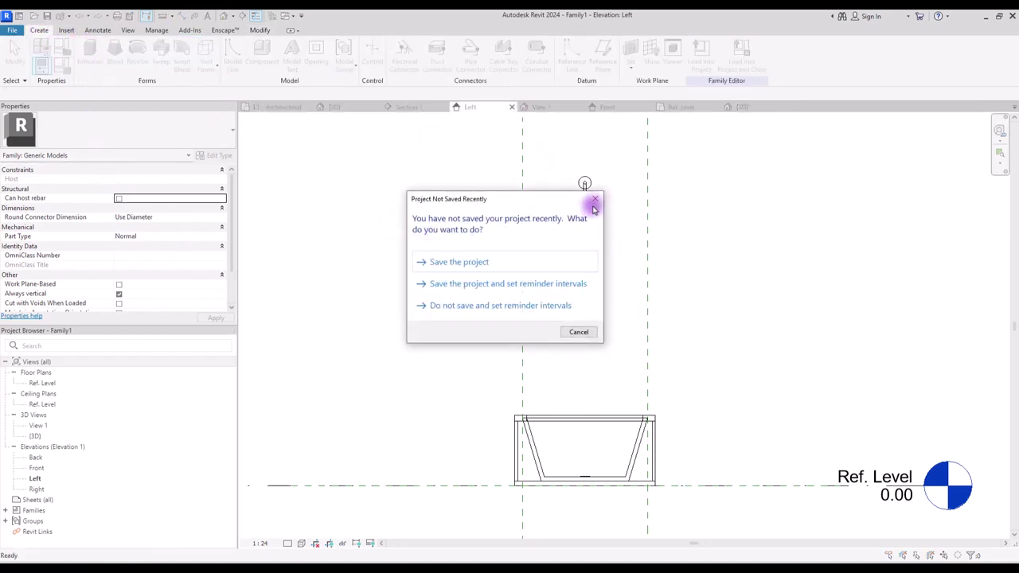
{"action": "left_click", "coordinate": [594, 209]}
{"action": "left_click", "coordinate": [428, 48]}
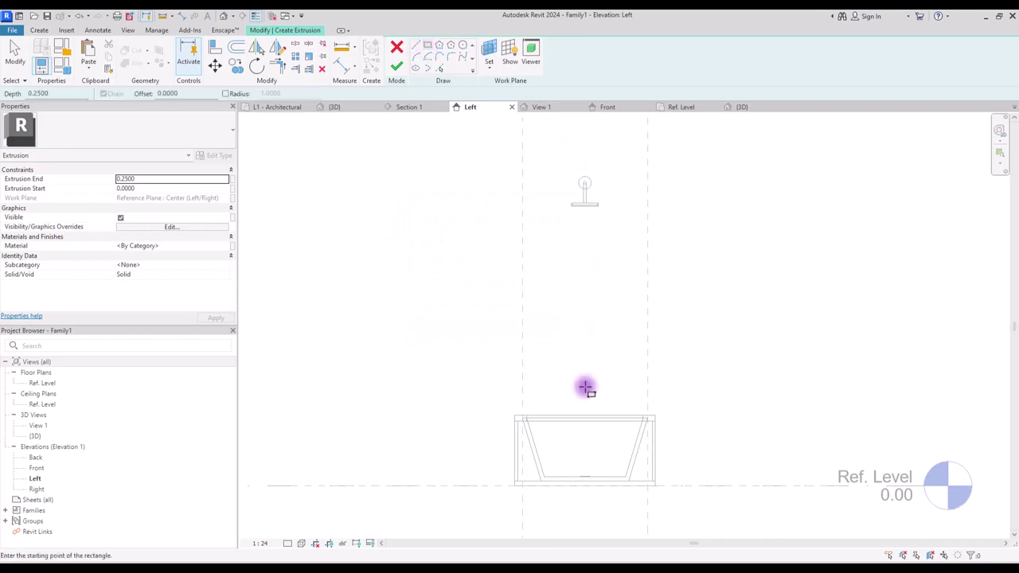
{"action": "left_click", "coordinate": [555, 377]}
{"action": "left_click", "coordinate": [617, 395]}
{"action": "key", "text": "Escape"}
{"action": "key", "text": "Escape"}
Nudge the rectangle's side and upper edges inward to make the profile narrower and lower.
{"action": "left_click", "coordinate": [557, 383]}
{"action": "key", "text": "Right"}
{"action": "key", "text": "Right"}
{"action": "key", "text": "Right"}
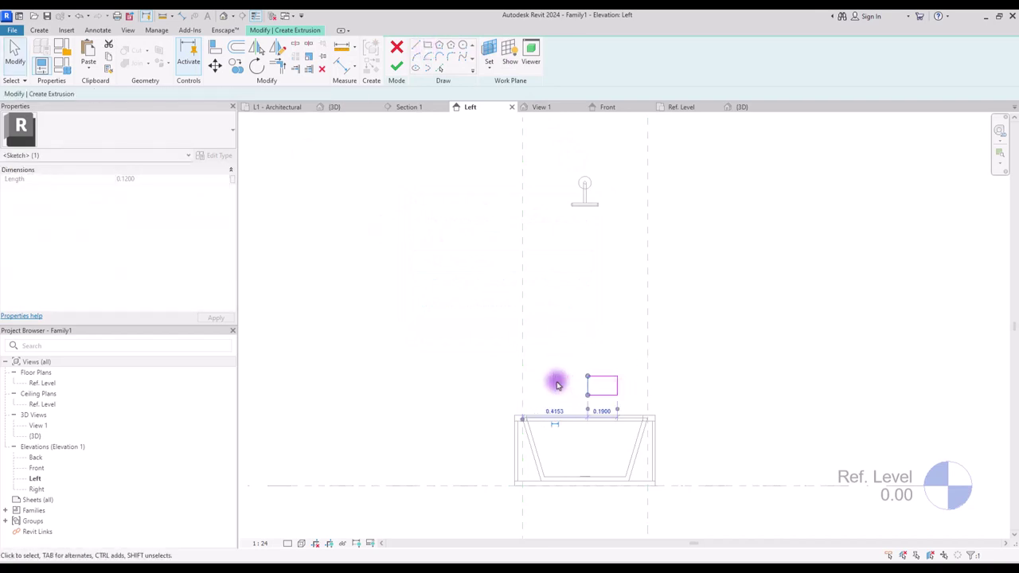
{"action": "scroll", "coordinate": [608, 408], "scroll_direction": "up", "scroll_amount": 4}
{"action": "key", "text": "Left"}
{"action": "left_click", "coordinate": [574, 297]}
{"action": "key", "text": "Down"}
{"action": "key", "text": "Down"}
{"action": "key", "text": "Down"}
{"action": "key", "text": "Down"}
{"action": "key", "text": "Escape"}
Move the rectangle to the midpoint of the tub's rim, raise it straight up above the tub, and finish the extrusion.
{"action": "left_click_drag", "start_coordinate": [473, 313], "coordinate": [668, 387]}
{"action": "key", "text": "m"}
{"action": "key", "text": "v"}
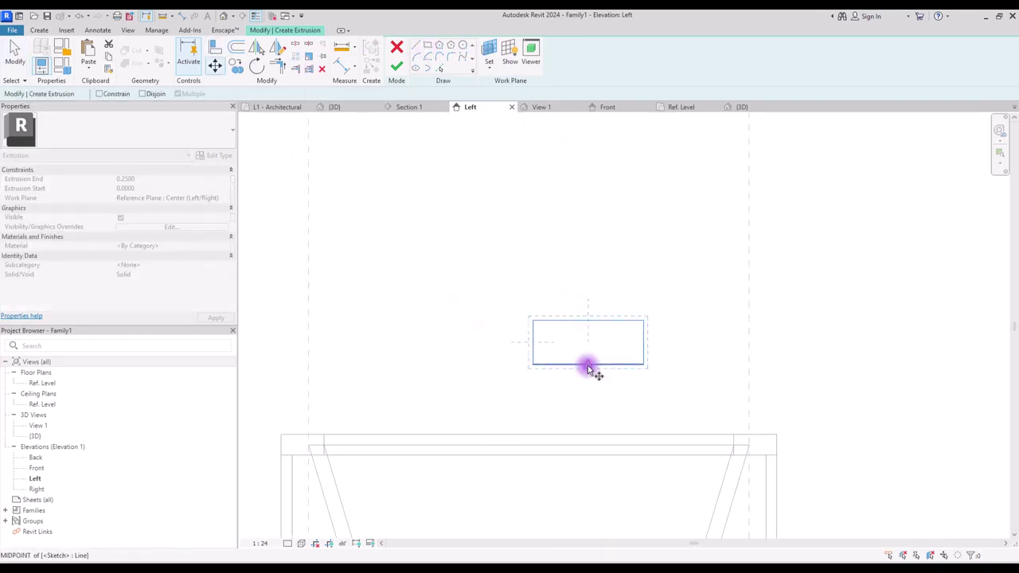
{"action": "left_click", "coordinate": [589, 366]}
{"action": "left_click", "coordinate": [529, 435]}
{"action": "key", "text": "m"}
{"action": "key", "text": "v"}
{"action": "left_click", "coordinate": [529, 435]}
{"action": "left_click", "coordinate": [530, 267]}
{"action": "left_click", "coordinate": [397, 66]}
Reduce the new extrusion to a thin plate against the vertical reference plane in the Front elevation.
{"action": "left_click", "coordinate": [611, 108]}
{"action": "middle_click_drag", "start_coordinate": [649, 420], "coordinate": [583, 167]}
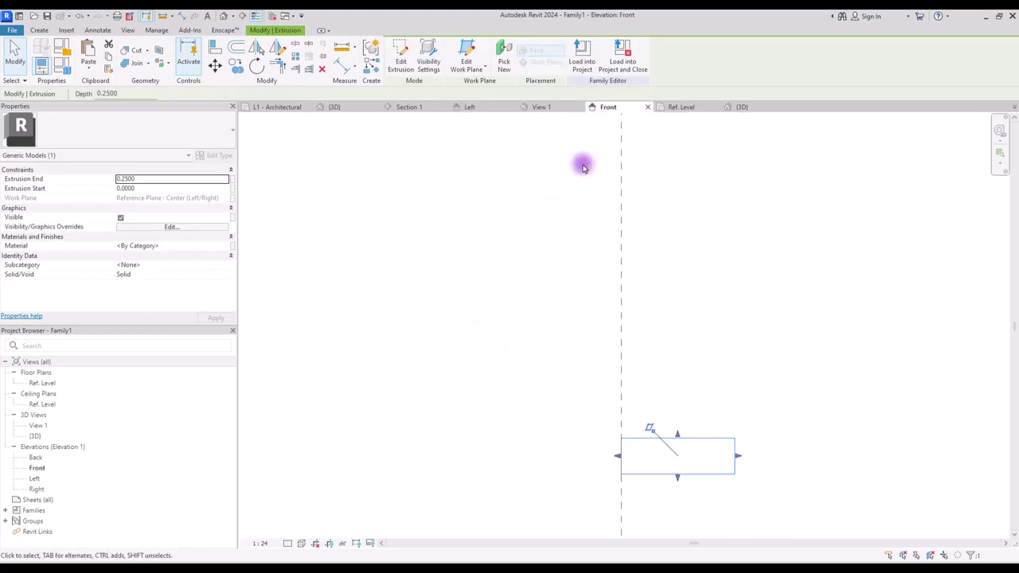
{"action": "middle_click_drag", "start_coordinate": [704, 495], "coordinate": [714, 334]}
{"action": "left_click_drag", "start_coordinate": [747, 296], "coordinate": [625, 301]}
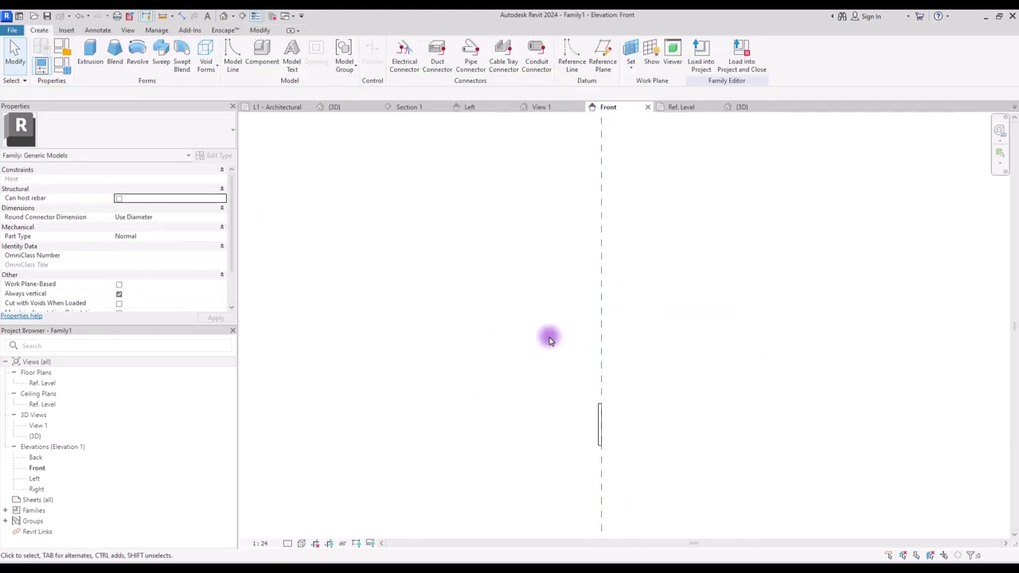
Copy the curved pipe sweep from the upper wall disc down to the thin wall plate.
{"action": "left_click", "coordinate": [537, 145]}
{"action": "left_click", "coordinate": [235, 67]}
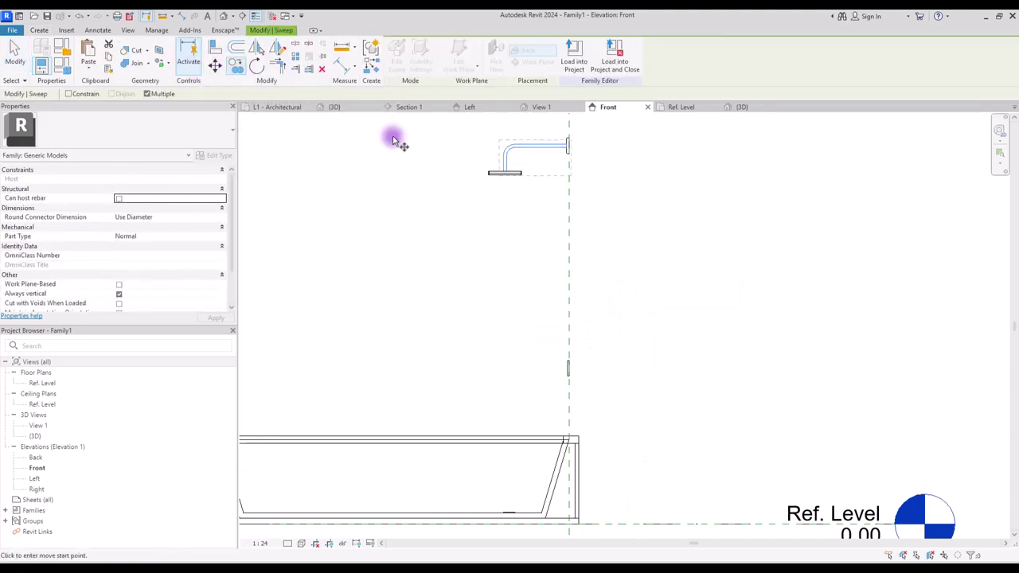
{"action": "left_click", "coordinate": [567, 147]}
{"action": "left_click", "coordinate": [568, 367]}
{"action": "key", "text": "Escape"}
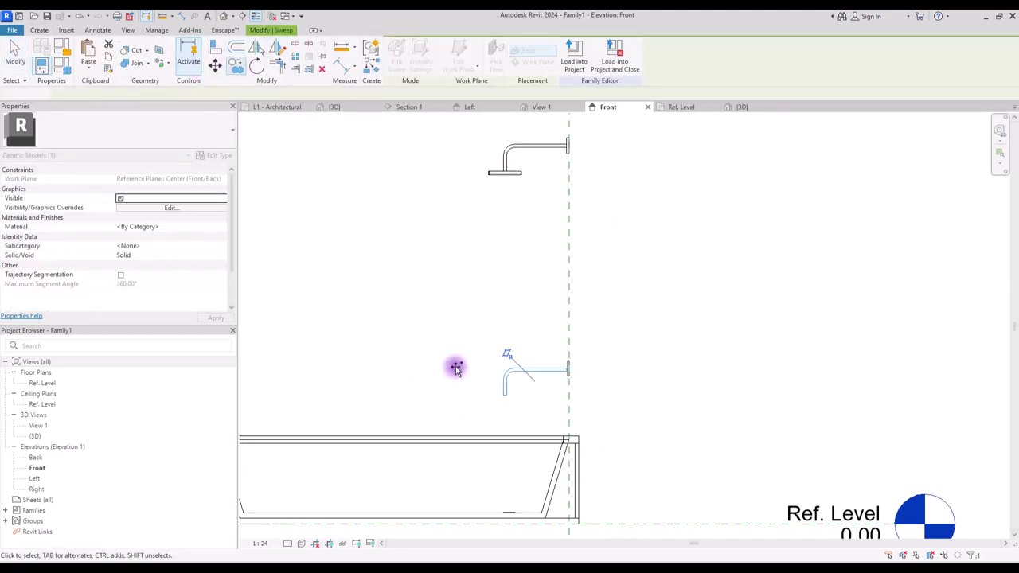
{"action": "key", "text": "Escape"}
Move the copied pipe so its end meets the face of the thin wall plate.
{"action": "left_click", "coordinate": [544, 373]}
{"action": "scroll", "coordinate": [546, 386], "scroll_direction": "up", "scroll_amount": 5}
{"action": "scroll", "coordinate": [542, 379], "scroll_direction": "up", "scroll_amount": 1}
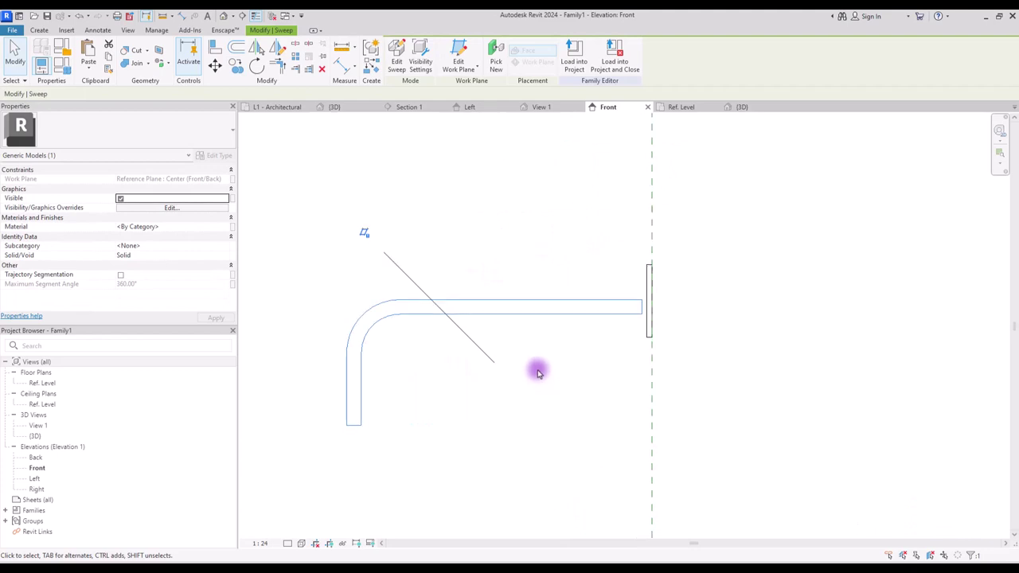
{"action": "left_click", "coordinate": [216, 67]}
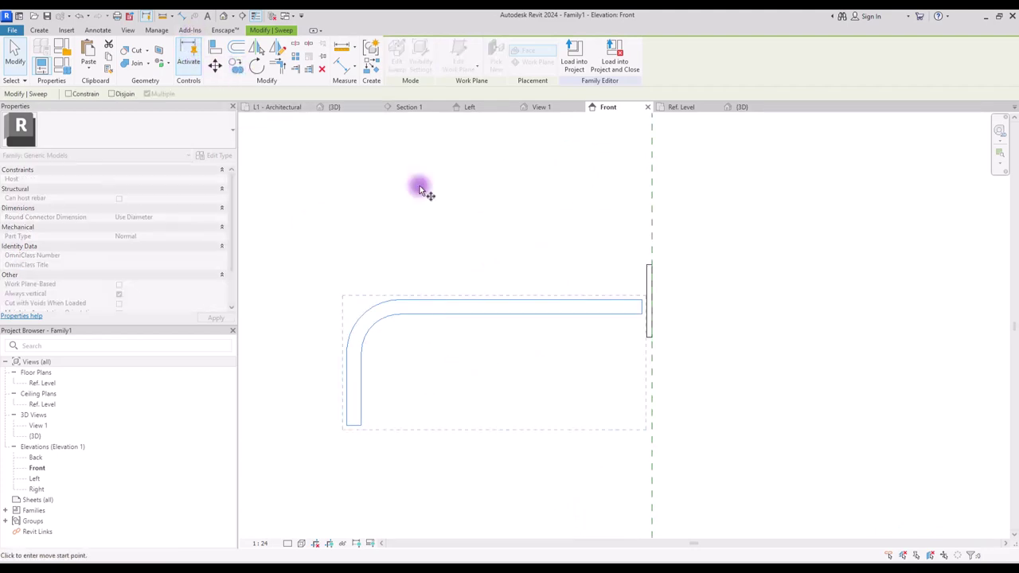
{"action": "left_click", "coordinate": [643, 307]}
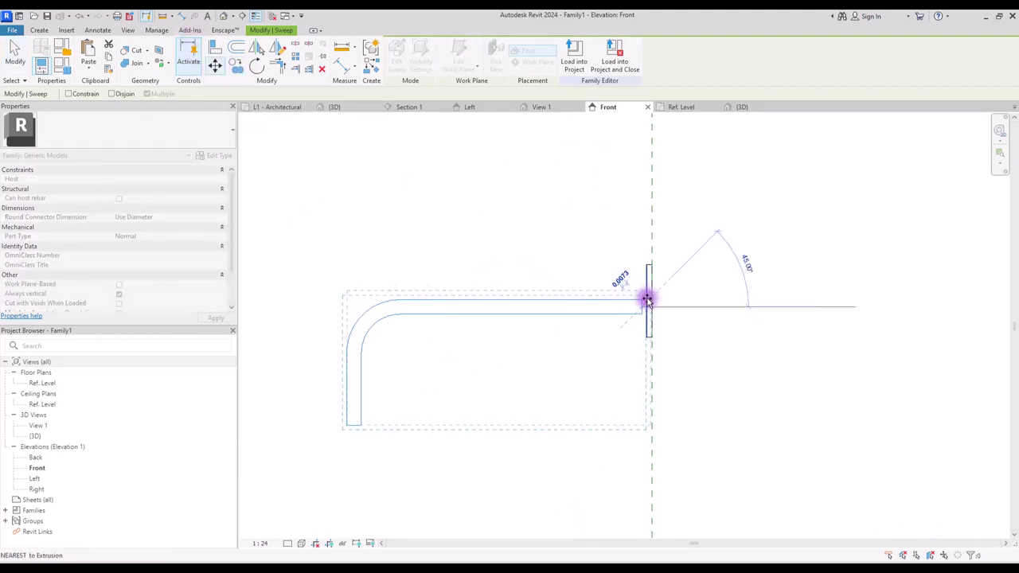
{"action": "left_click", "coordinate": [648, 296]}
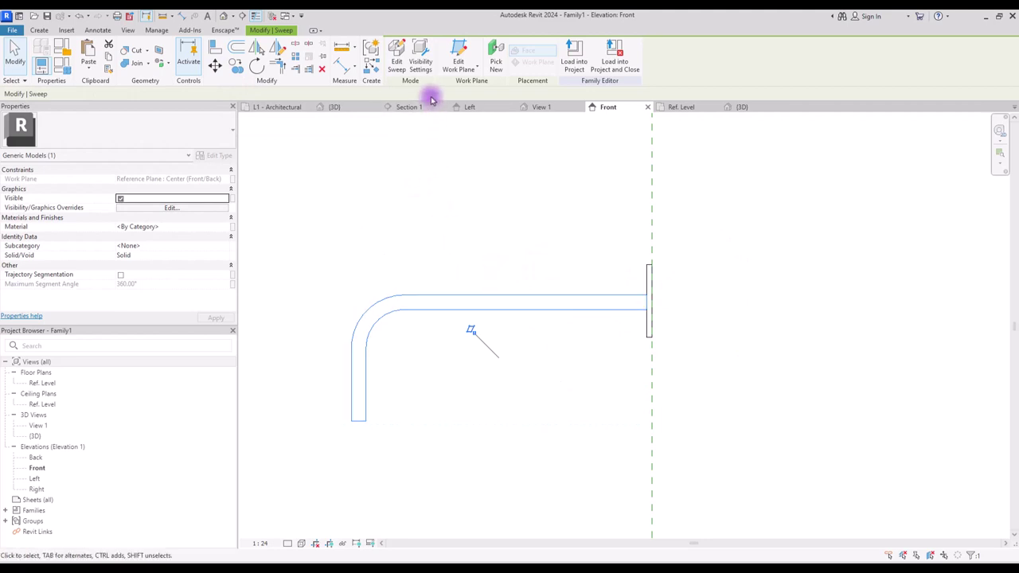
Edit the copied pipe sweep's path, shortening its horizontal line toward the wall plate and deleting the bend arc and vertical line.
{"action": "left_click", "coordinate": [393, 57]}
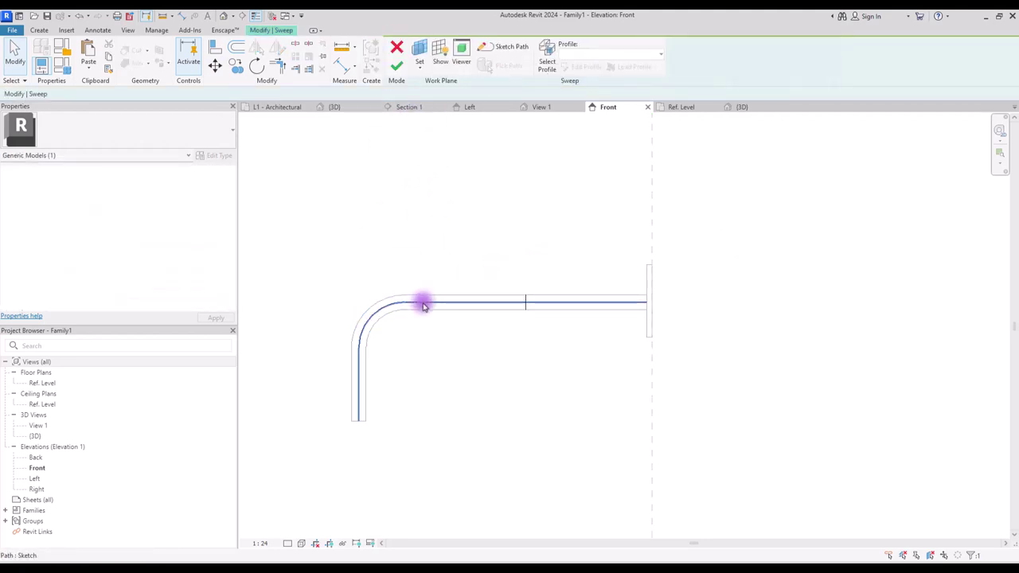
{"action": "left_click", "coordinate": [498, 47]}
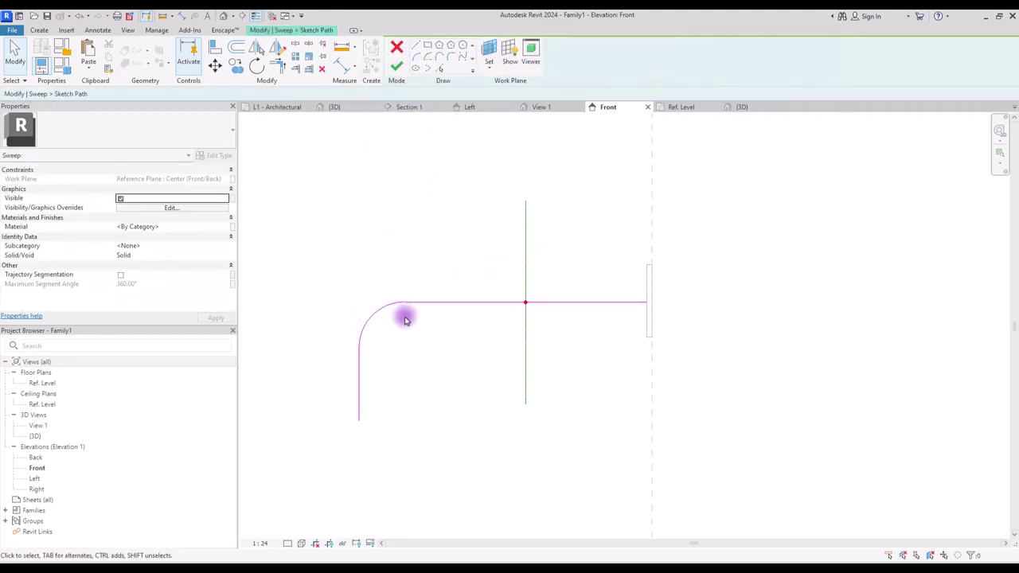
{"action": "left_click", "coordinate": [404, 305]}
{"action": "left_click_drag", "start_coordinate": [404, 303], "coordinate": [532, 304]}
{"action": "left_click_drag", "start_coordinate": [313, 282], "coordinate": [428, 407]}
{"action": "key", "text": "Delete"}
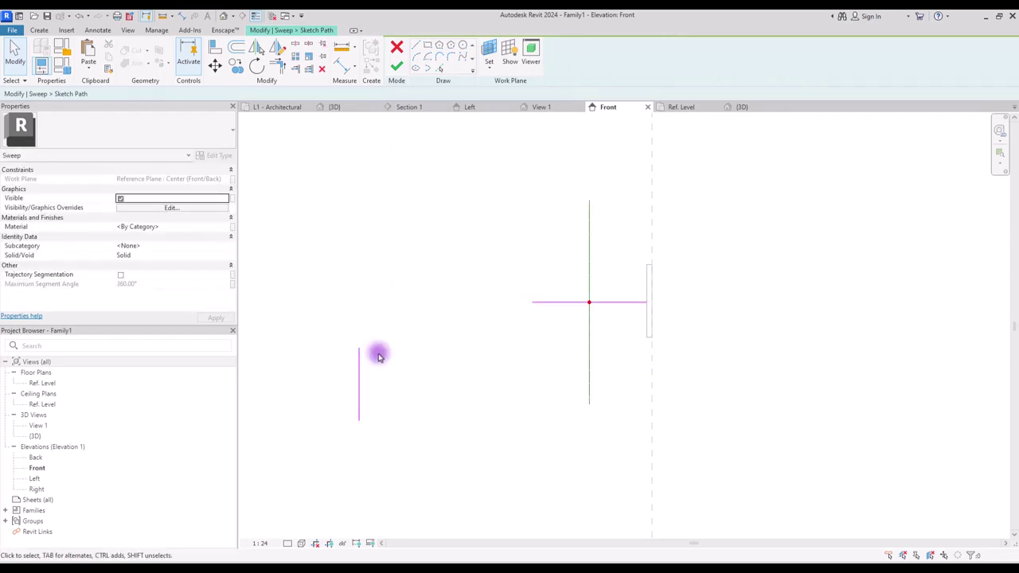
{"action": "left_click", "coordinate": [360, 367]}
{"action": "key", "text": "Delete"}
Add a short vertical line down from the path's free end, round the corner with a small fillet arc, and finish the path.
{"action": "key", "text": "l"}
{"action": "key", "text": "i"}
{"action": "left_click", "coordinate": [532, 303]}
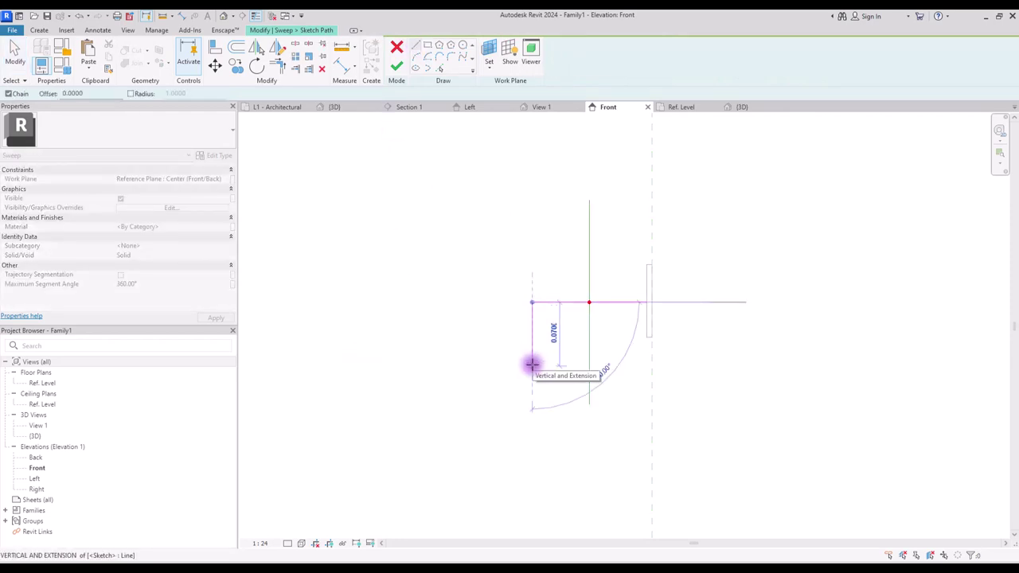
{"action": "left_click", "coordinate": [534, 356]}
{"action": "left_click", "coordinate": [452, 58]}
{"action": "left_click", "coordinate": [532, 323]}
{"action": "left_click", "coordinate": [543, 302]}
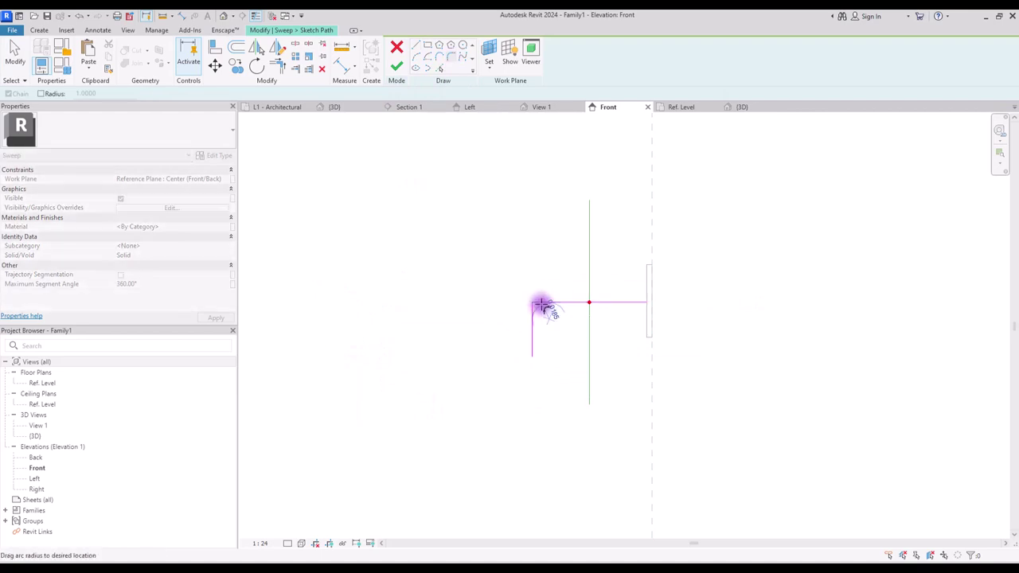
{"action": "left_click", "coordinate": [541, 311]}
{"action": "key", "text": "Escape"}
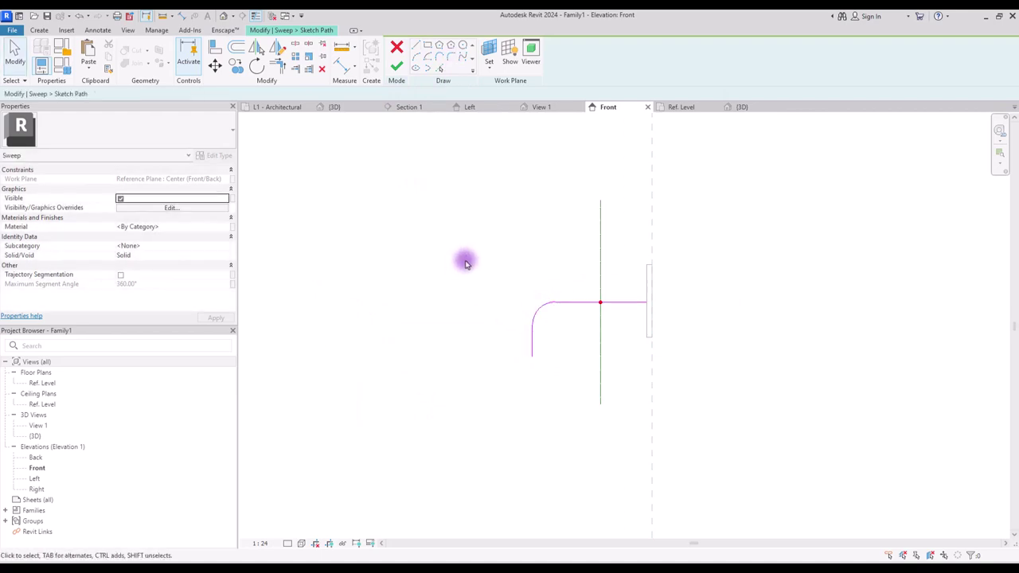
{"action": "scroll", "coordinate": [466, 264], "scroll_direction": "down", "scroll_amount": 5}
{"action": "mouse_move", "coordinate": [466, 263]}
{"action": "middle_mouse_down"}
{"action": "mouse_move", "coordinate": [594, 302]}
{"action": "mouse_move", "coordinate": [543, 247]}
{"action": "middle_mouse_up"}
{"action": "scroll", "coordinate": [543, 247], "scroll_direction": "up", "scroll_amount": 3}
{"action": "left_click", "coordinate": [401, 67]}
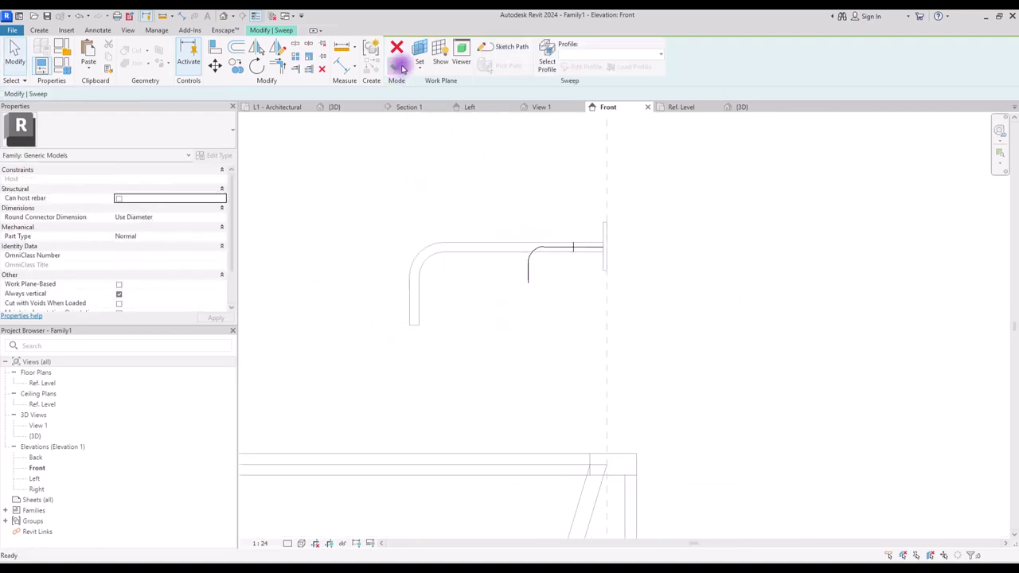
Edit the sweep's profile in the Left elevation, reducing its circle to about half size, and finish the sweep.
{"action": "left_click", "coordinate": [574, 250]}
{"action": "left_click", "coordinate": [591, 67]}
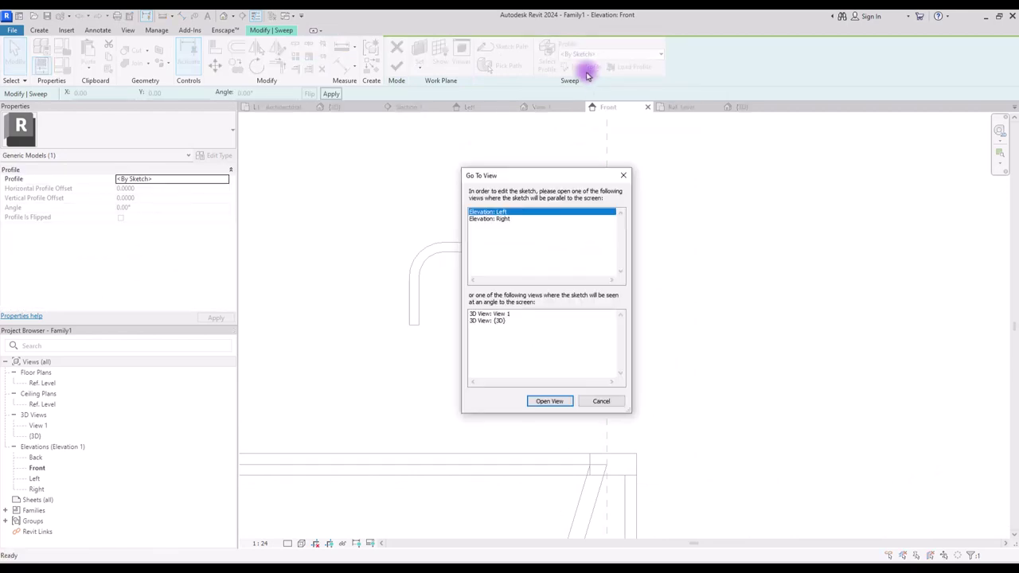
{"action": "left_click", "coordinate": [548, 403]}
{"action": "scroll", "coordinate": [528, 243], "scroll_direction": "up", "scroll_amount": 4}
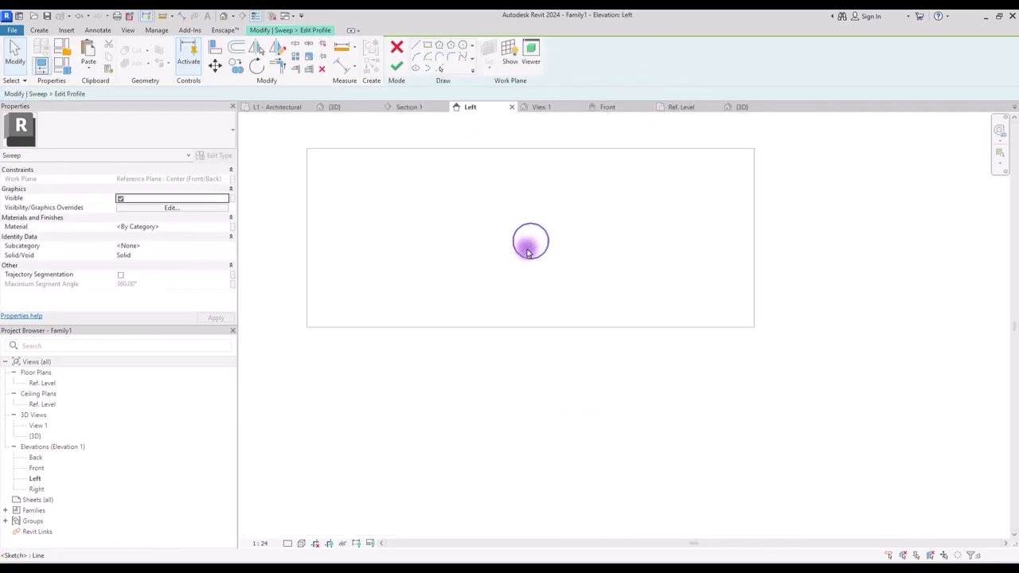
{"action": "left_click", "coordinate": [532, 235]}
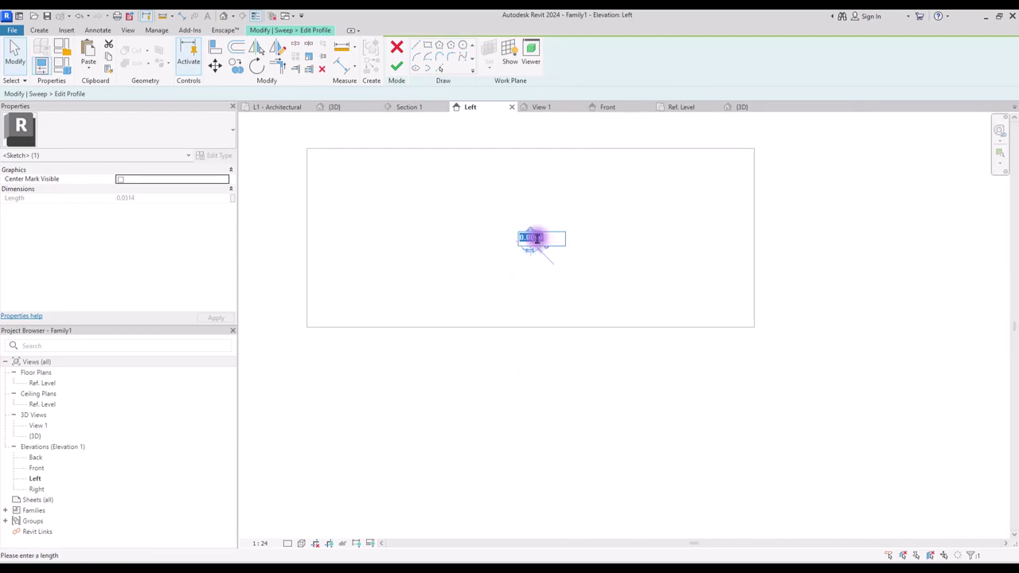
{"action": "left_click", "coordinate": [396, 67]}
{"action": "left_click", "coordinate": [396, 63]}
{"action": "scroll", "coordinate": [458, 146], "scroll_direction": "down", "scroll_amount": 5}
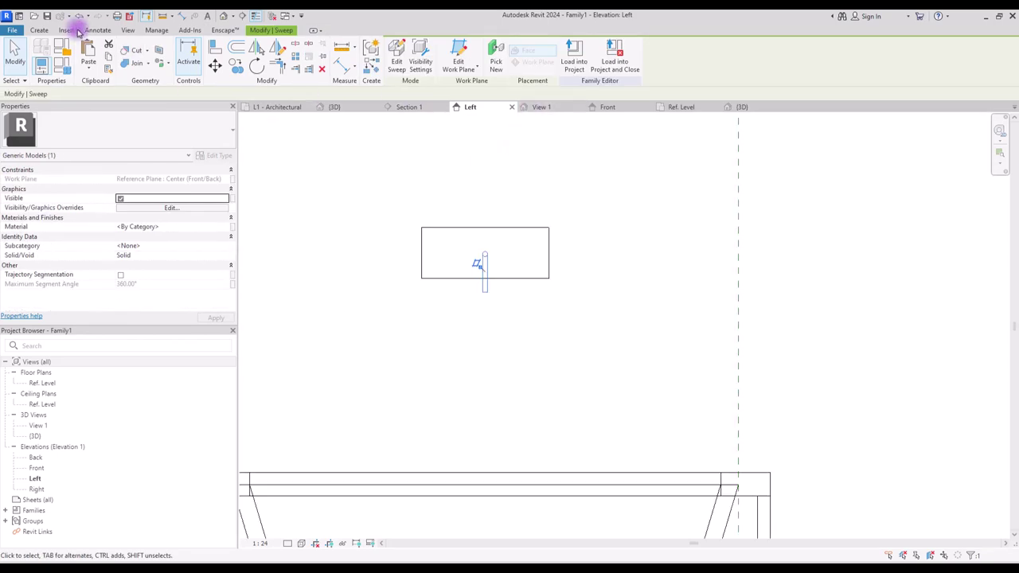
Start a new extrusion in the Left elevation and sketch a small circle on the wall plate, left of the pipe.
{"action": "left_click", "coordinate": [39, 29]}
{"action": "left_click", "coordinate": [87, 56]}
{"action": "left_click", "coordinate": [462, 44]}
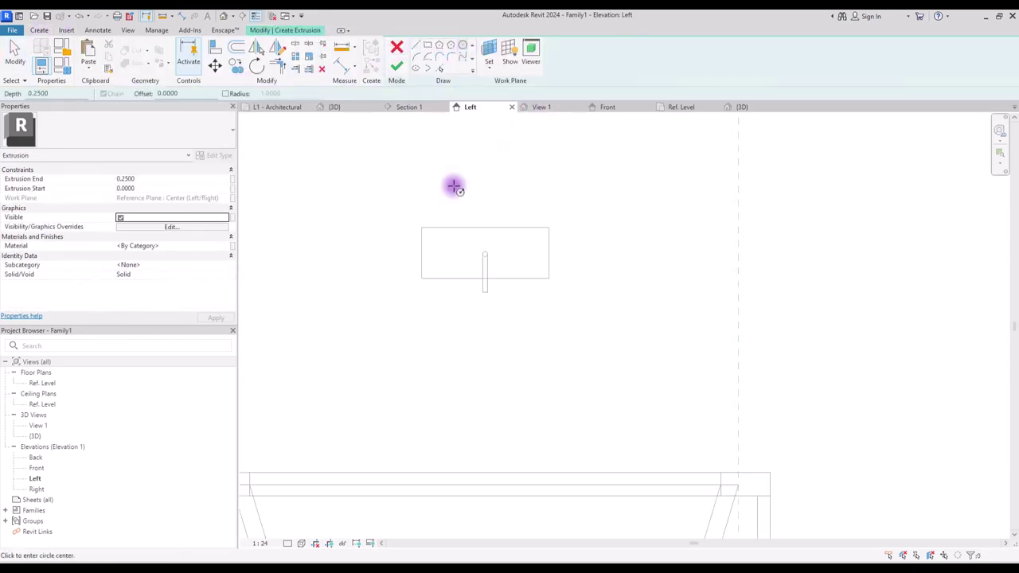
{"action": "scroll", "coordinate": [451, 255], "scroll_direction": "up", "scroll_amount": 3}
{"action": "left_click", "coordinate": [451, 255]}
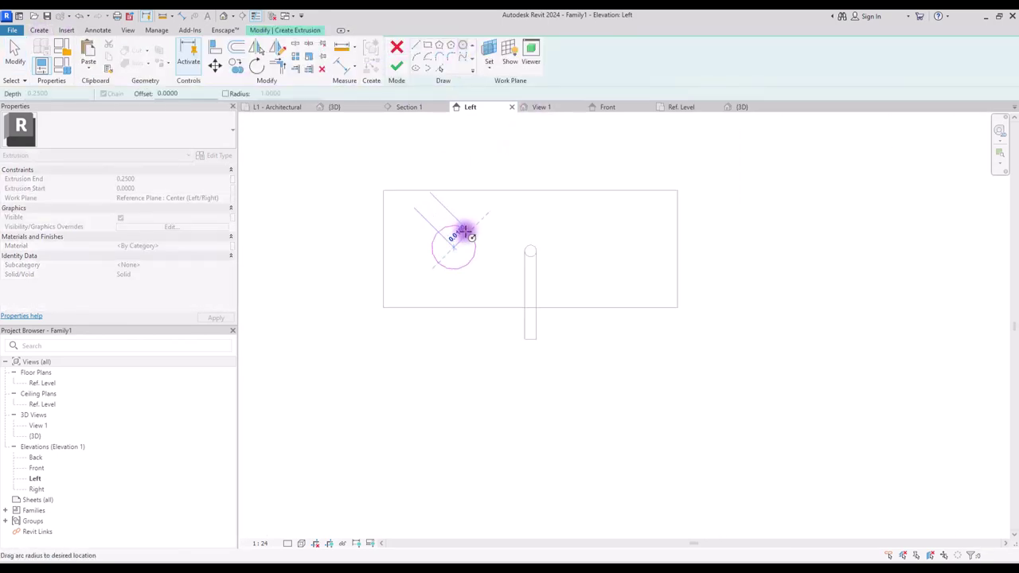
{"action": "left_click", "coordinate": [466, 229]}
{"action": "scroll", "coordinate": [437, 218], "scroll_direction": "up", "scroll_amount": 3}
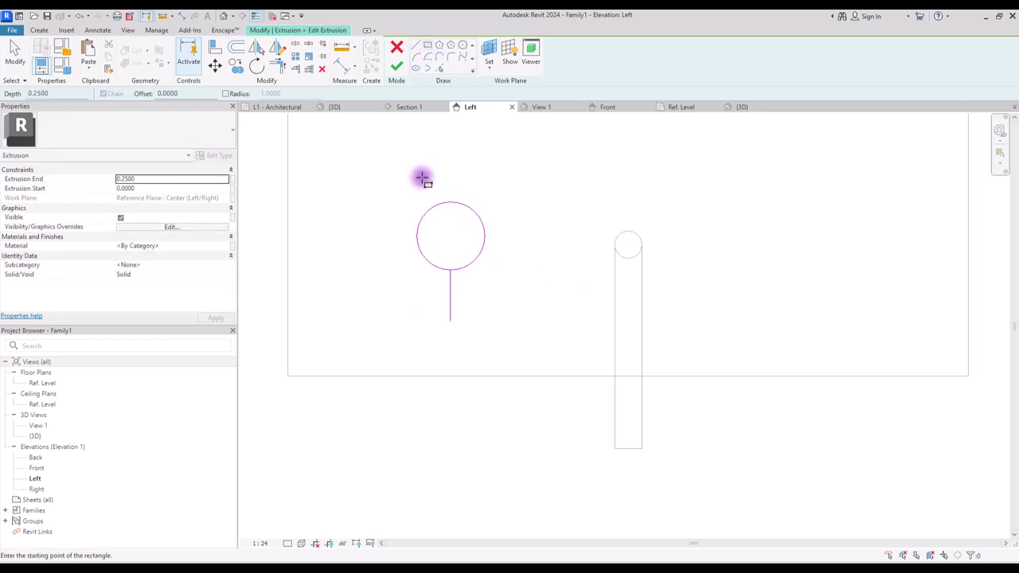
Add a short, narrow rectangular stem centred below the circle and trim the overlap into one closed keyhole outline.
{"action": "key", "text": "Escape"}
{"action": "key", "text": "Escape"}
{"action": "key", "text": "Tab"}
{"action": "left_click", "coordinate": [413, 283]}
{"action": "key", "text": "m"}
{"action": "key", "text": "v"}
{"action": "left_click", "coordinate": [419, 329]}
{"action": "left_click", "coordinate": [451, 321]}
{"action": "key", "text": "Escape"}
{"action": "left_click_drag", "start_coordinate": [453, 320], "coordinate": [453, 295]}
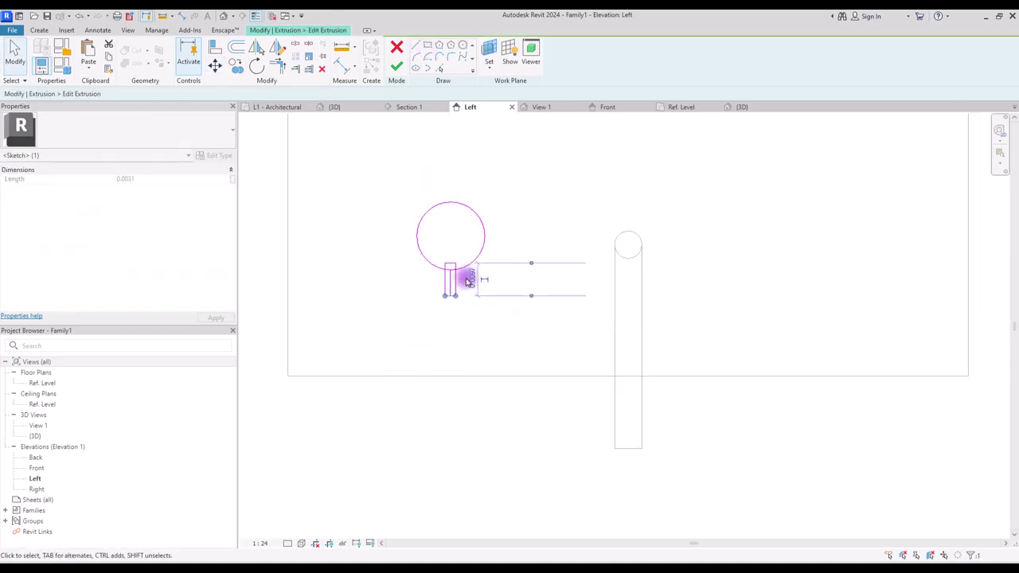
{"action": "key", "text": "s"}
{"action": "key", "text": "l"}
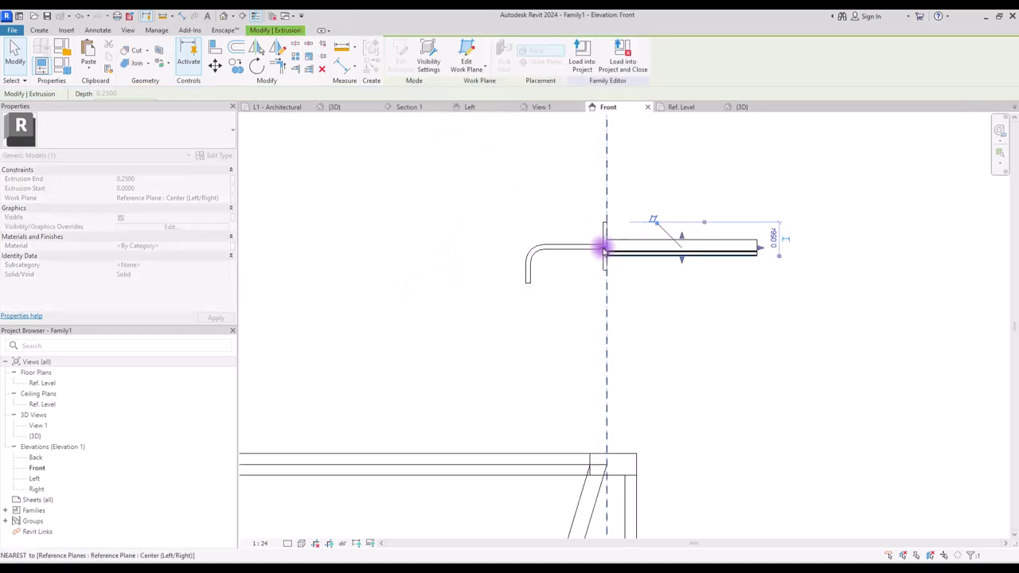
Finish the keyhole extrusion and shorten it in the Front elevation so it runs from the reference plane to about 0.028 in front.
{"action": "left_click_drag", "start_coordinate": [604, 250], "coordinate": [591, 251]}
{"action": "scroll", "coordinate": [596, 250], "scroll_direction": "up", "scroll_amount": 3}
{"action": "scroll", "coordinate": [596, 253], "scroll_direction": "down", "scroll_amount": 1}
{"action": "middle_click_drag", "start_coordinate": [697, 287], "coordinate": [653, 300]}
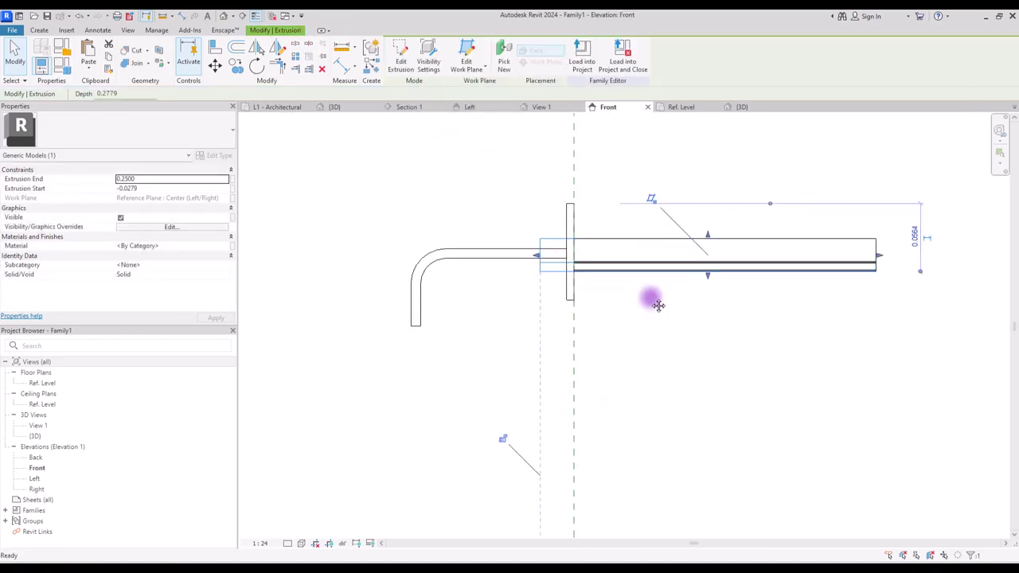
{"action": "left_click_drag", "start_coordinate": [880, 255], "coordinate": [541, 264]}
{"action": "left_click", "coordinate": [648, 264]}
{"action": "left_click", "coordinate": [488, 318]}
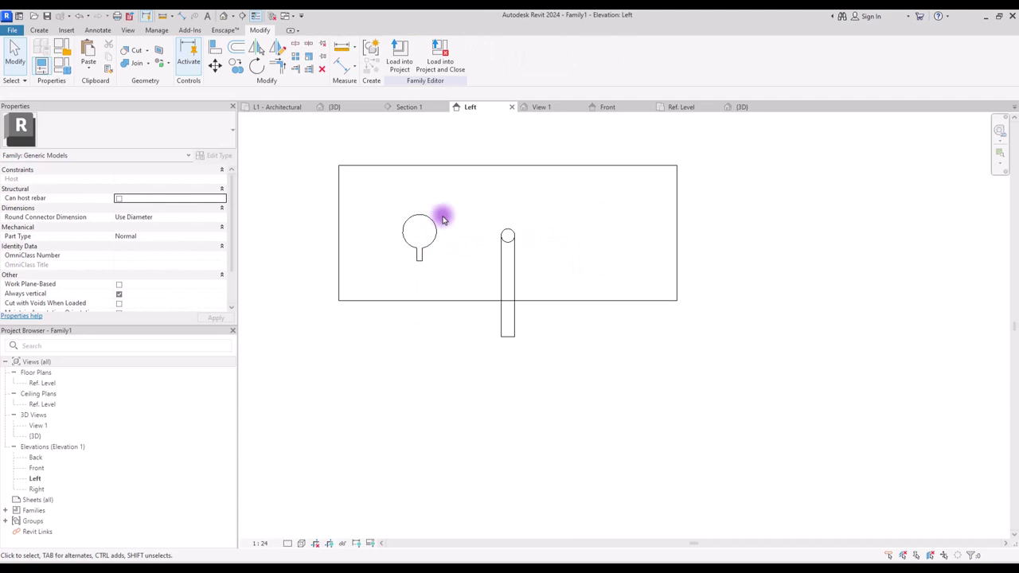
Mirror the keyhole-shaped handle across the pipe's vertical centre in the Left elevation and show the model in 3D.
{"action": "left_click", "coordinate": [437, 216]}
{"action": "key", "text": "a"}
{"action": "key", "text": "l"}
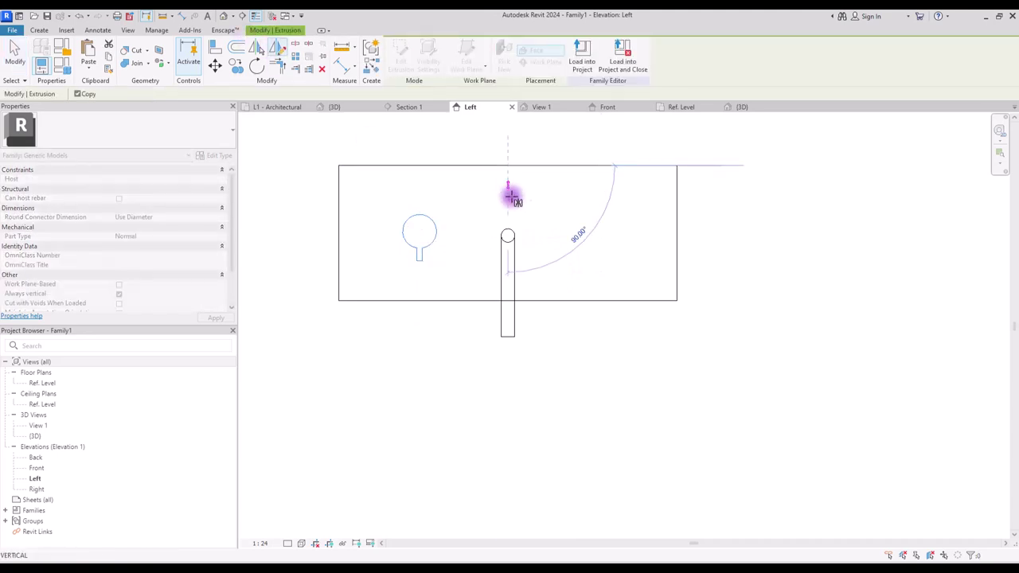
{"action": "left_click", "coordinate": [510, 194]}
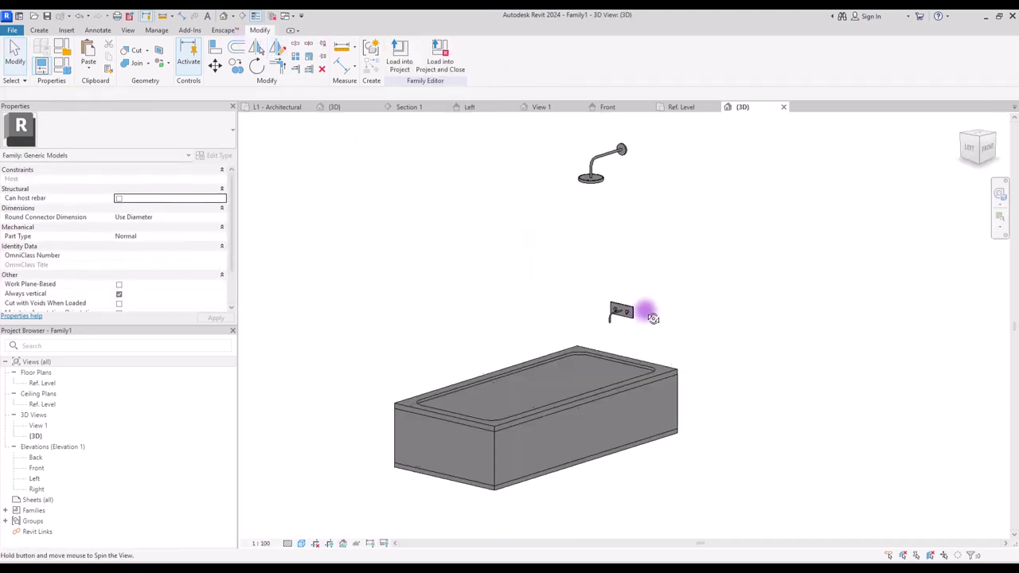
{"action": "middle_click_drag", "start_coordinate": [652, 319], "coordinate": [693, 299], "text": "shift"}
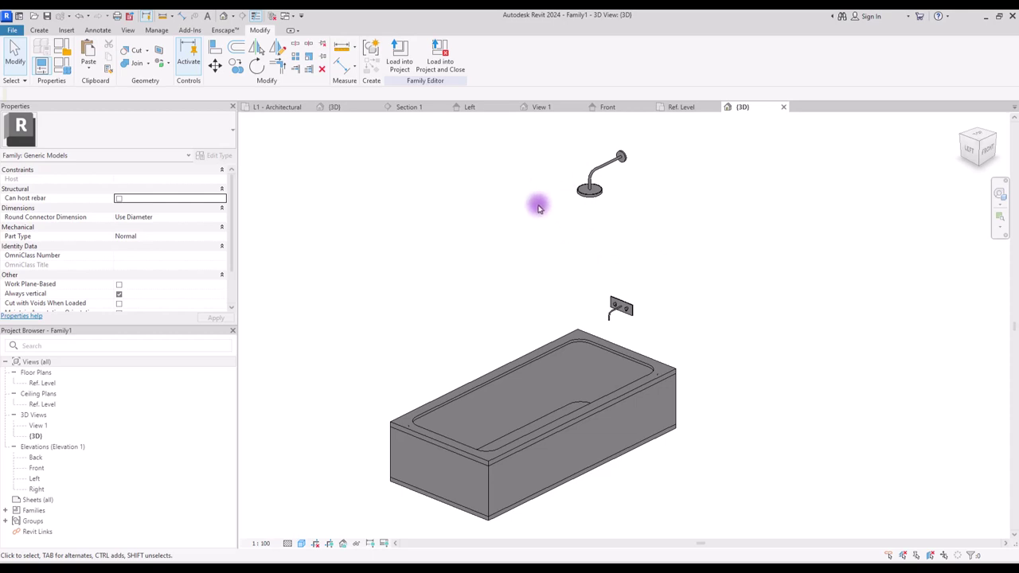
Link the material of the shower head, wall plate with spout and handles, and drain to a new type parameter named Metal.
{"action": "left_click_drag", "start_coordinate": [545, 133], "coordinate": [694, 249]}
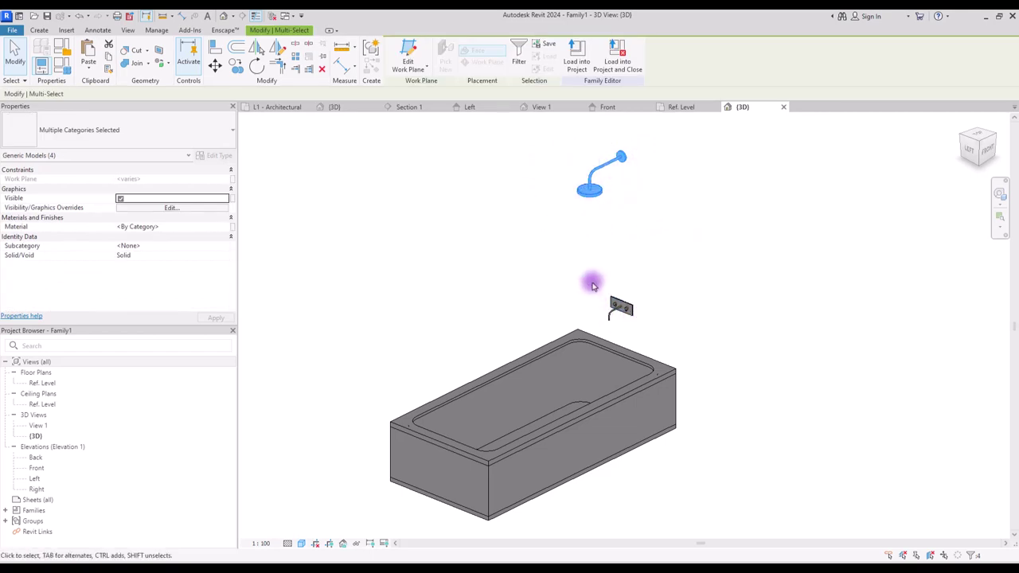
{"action": "left_click_drag", "start_coordinate": [594, 281], "coordinate": [654, 335], "text": "ctrl"}
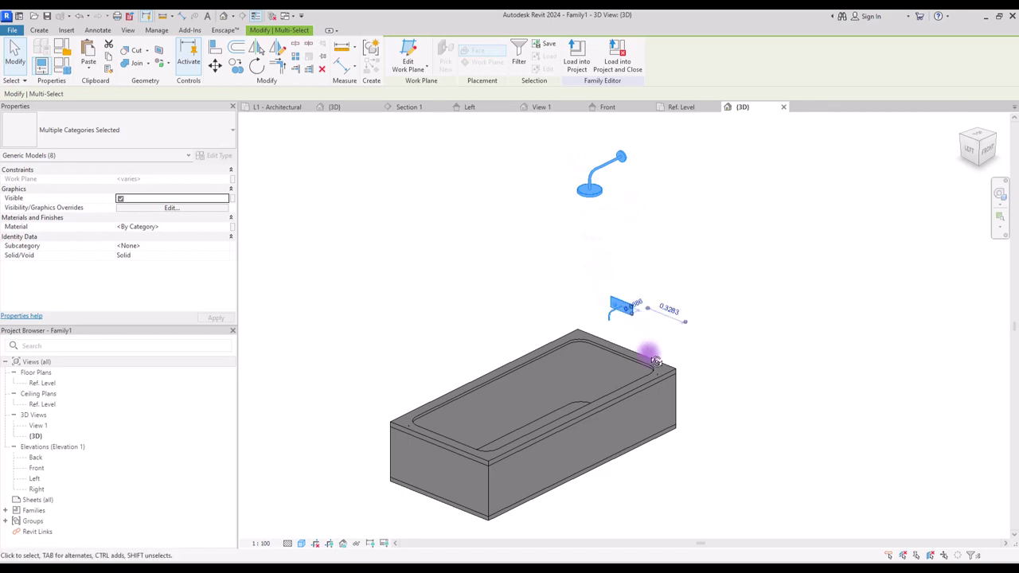
{"action": "middle_click_drag", "start_coordinate": [656, 361], "coordinate": [590, 419], "text": "shift"}
{"action": "left_click", "coordinate": [596, 410], "text": "ctrl"}
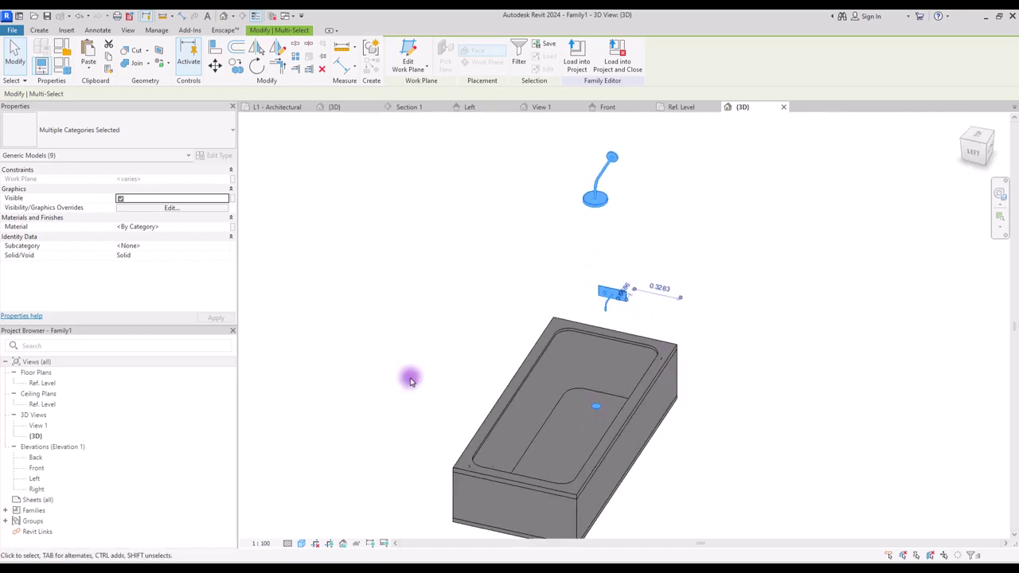
{"action": "left_click", "coordinate": [231, 226]}
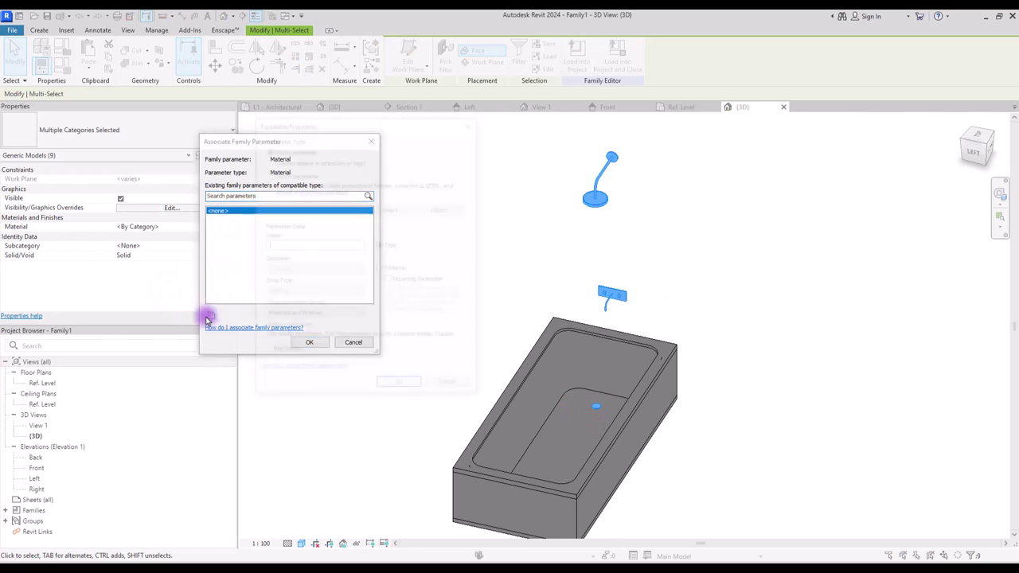
{"action": "left_click", "coordinate": [210, 316]}
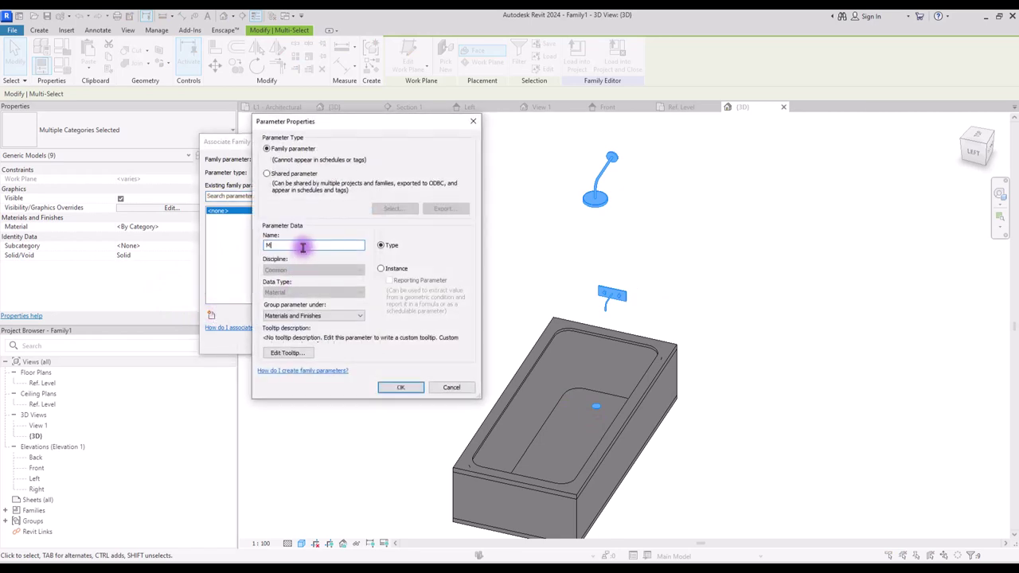
{"action": "left_click", "coordinate": [401, 387]}
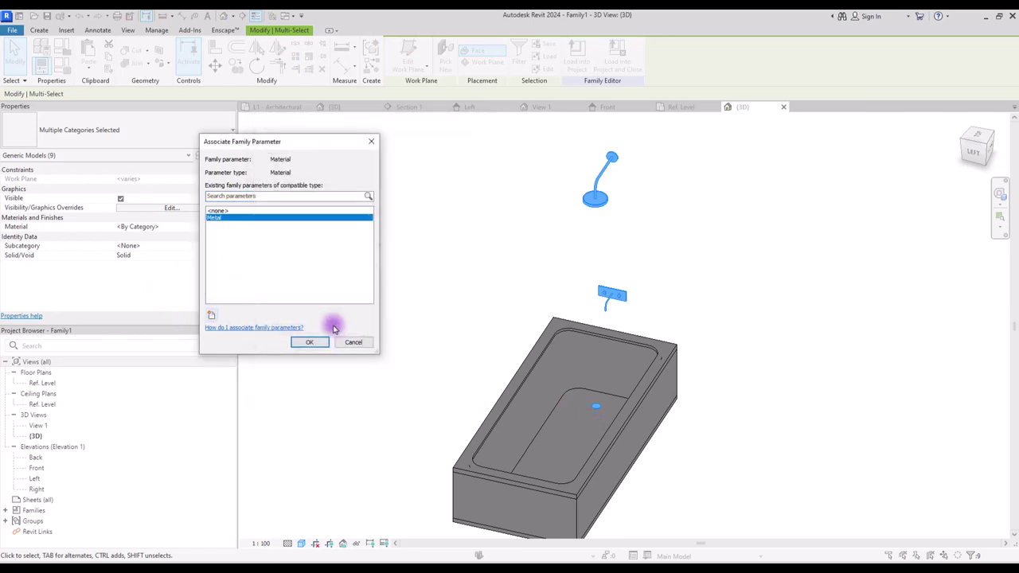
{"action": "left_click", "coordinate": [332, 327]}
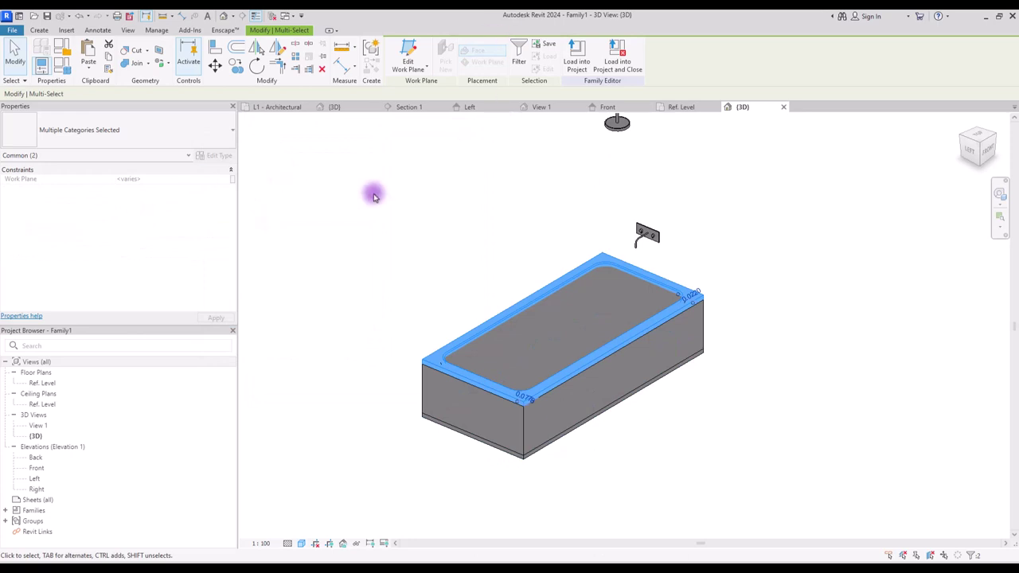
{"action": "key", "text": "Escape"}
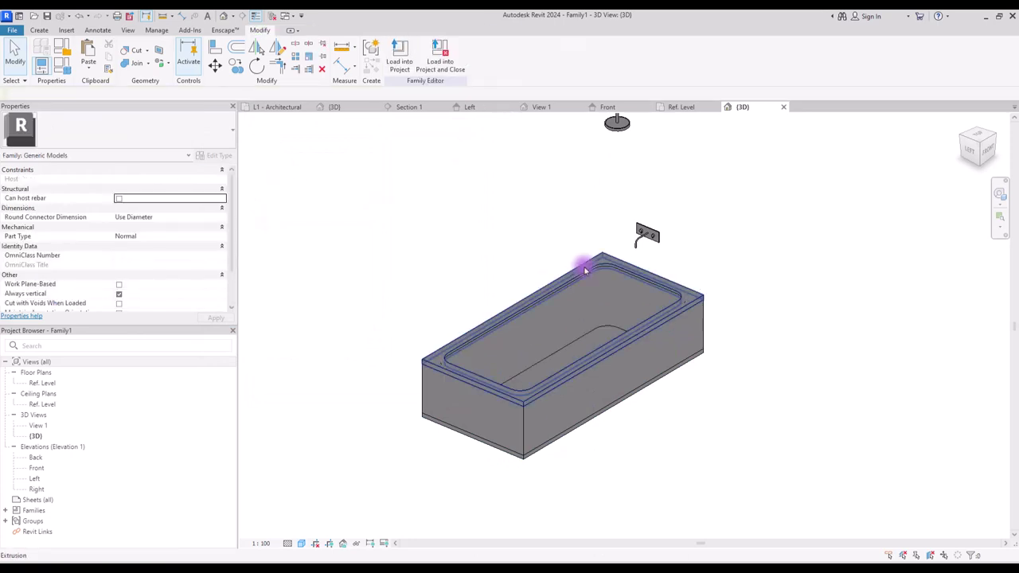
Link the top rim slab's material to a new family type parameter named Ceramic.
{"action": "left_click", "coordinate": [584, 266]}
{"action": "left_click", "coordinate": [230, 245]}
{"action": "left_click", "coordinate": [213, 317]}
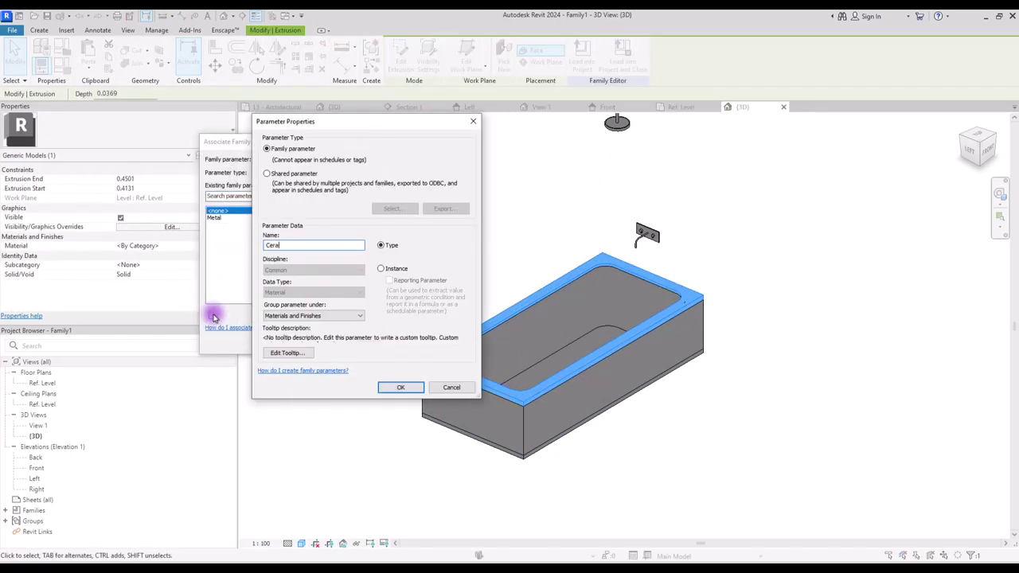
{"action": "left_click", "coordinate": [400, 387]}
{"action": "key", "text": "Return"}
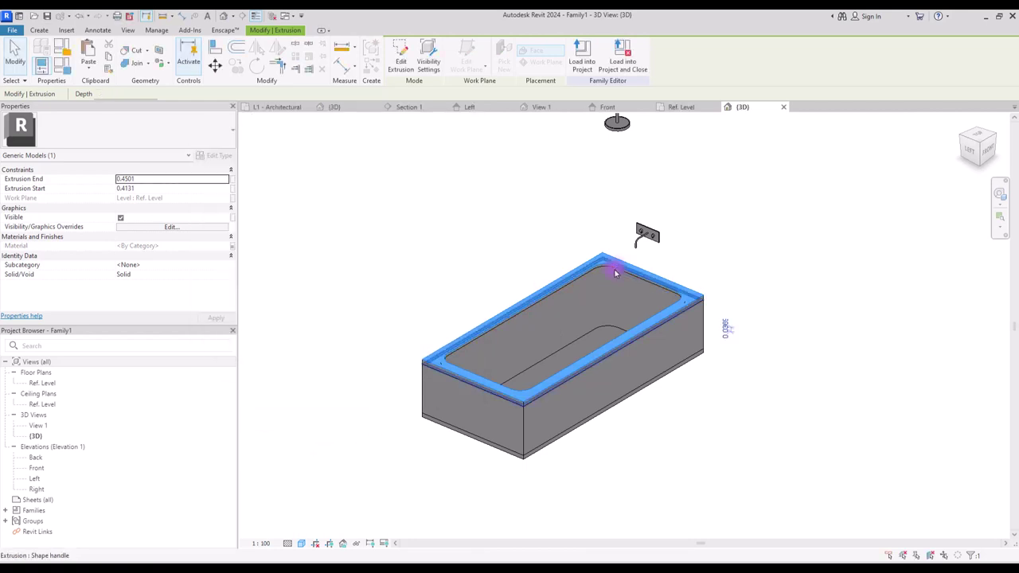
Link the inner hollowed tub's material to the existing Ceramic parameter.
{"action": "left_click", "coordinate": [615, 274]}
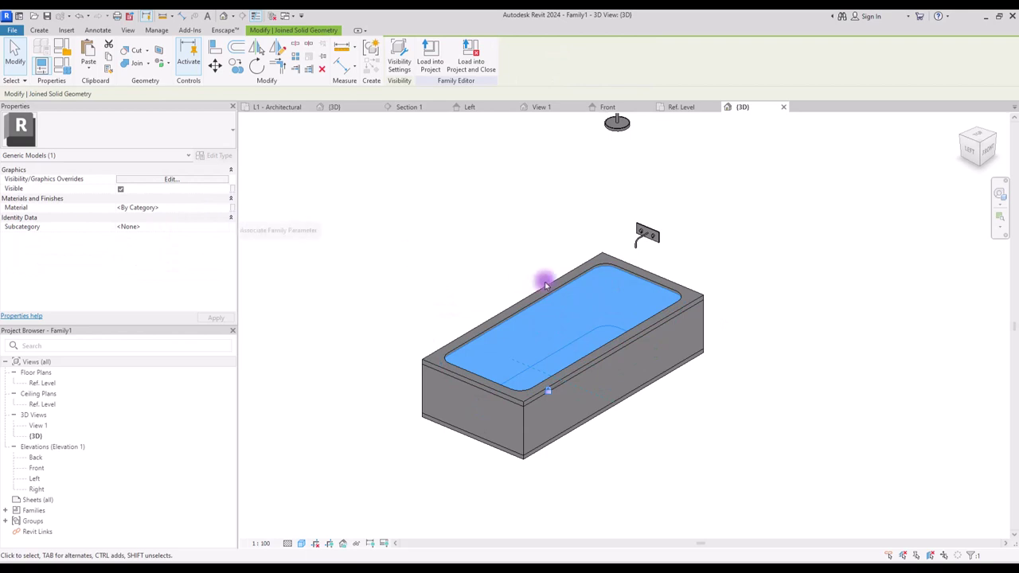
{"action": "left_click", "coordinate": [232, 209]}
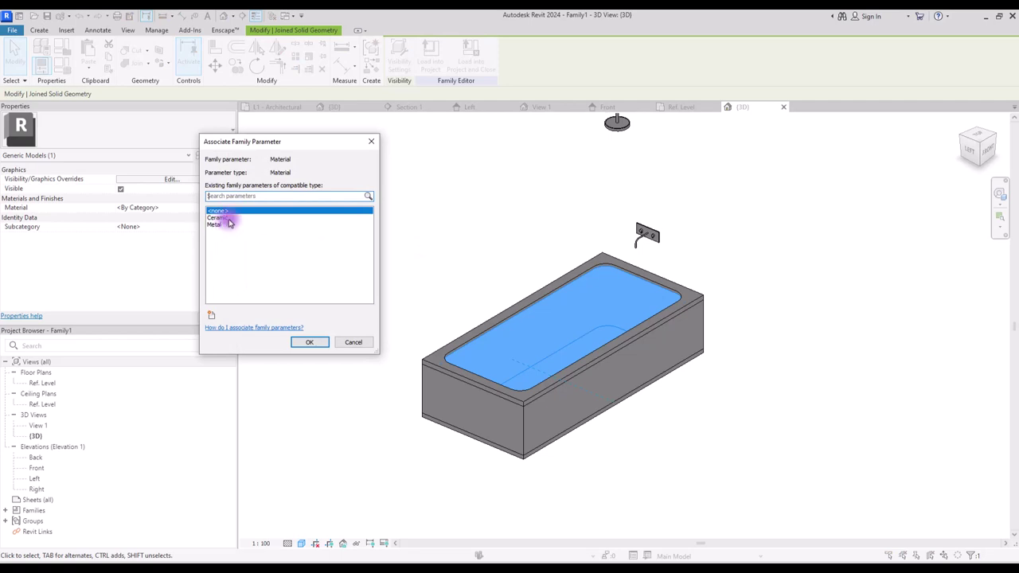
{"action": "left_click", "coordinate": [227, 218]}
{"action": "left_click", "coordinate": [318, 343]}
{"action": "key", "text": "Escape"}
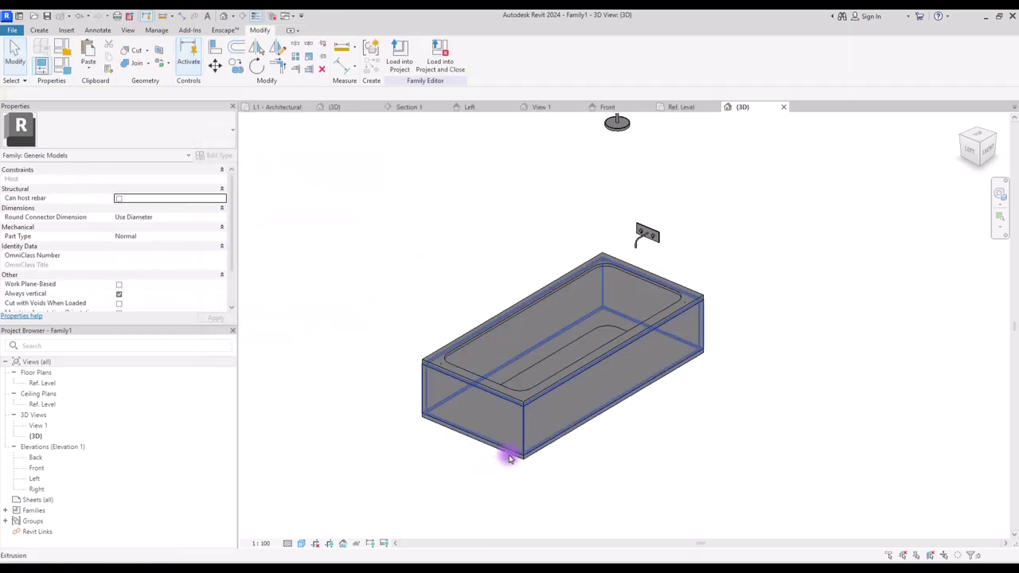
Link the bottom slab's material to a new family type parameter named Base.
{"action": "left_click", "coordinate": [508, 457]}
{"action": "left_click", "coordinate": [232, 245]}
{"action": "left_click", "coordinate": [213, 316]}
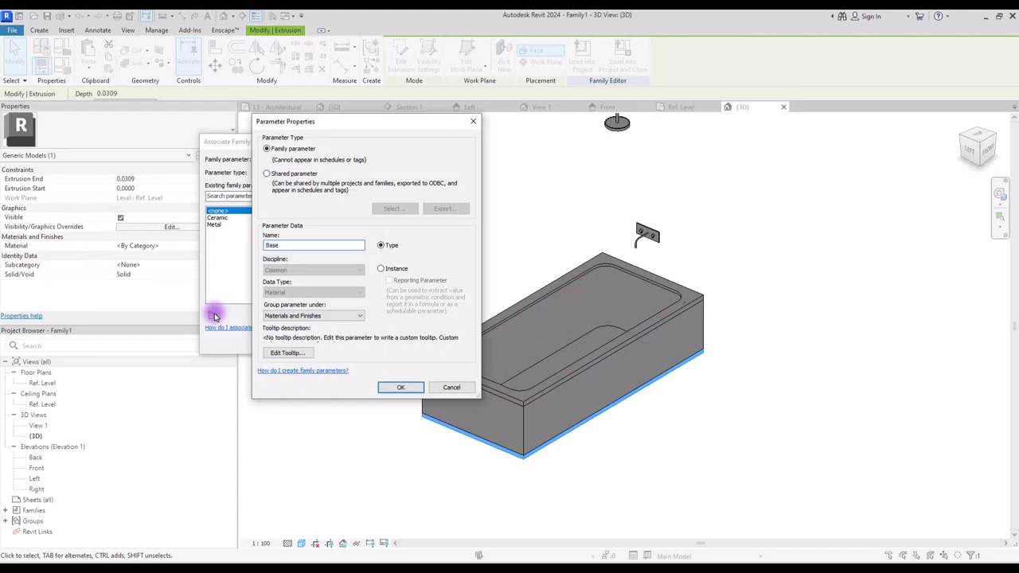
{"action": "left_click", "coordinate": [401, 387]}
{"action": "left_click", "coordinate": [304, 341]}
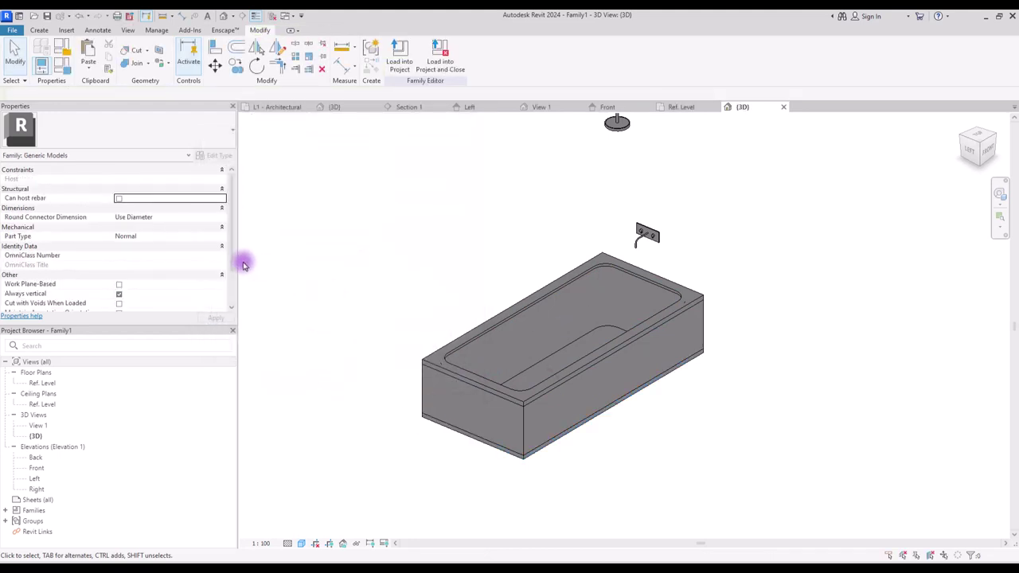
Link the material of the bathtub's outer side walls to a new family type parameter named Tube wall.
{"action": "left_click", "coordinate": [232, 245]}
{"action": "left_click", "coordinate": [208, 316]}
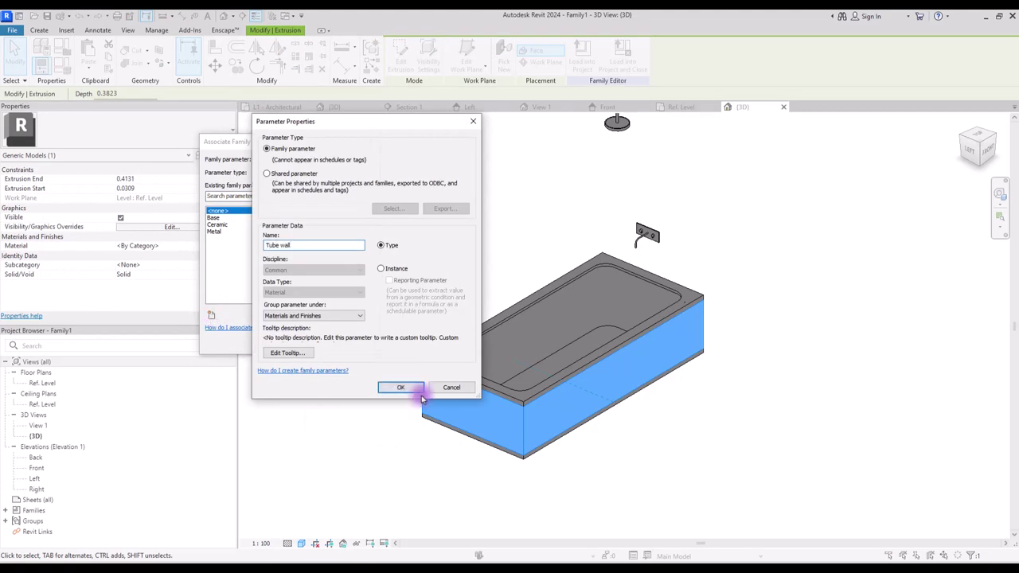
{"action": "left_click", "coordinate": [422, 397]}
{"action": "left_click", "coordinate": [308, 341]}
{"action": "left_click", "coordinate": [435, 194]}
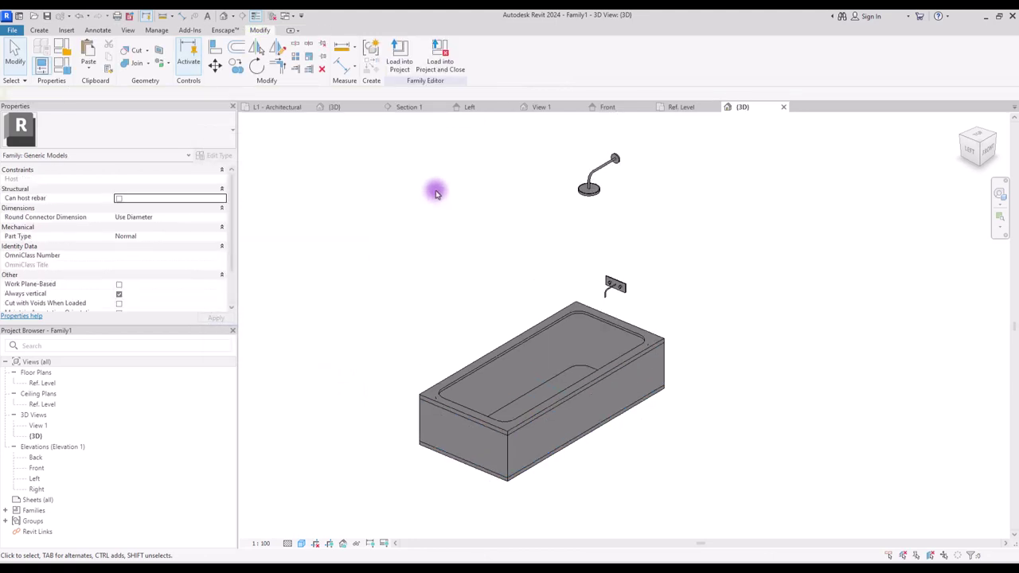
Load the bathtub family into the project and place it, rotated lengthwise, in the room on the L1 floor plan.
{"action": "left_click", "coordinate": [399, 57]}
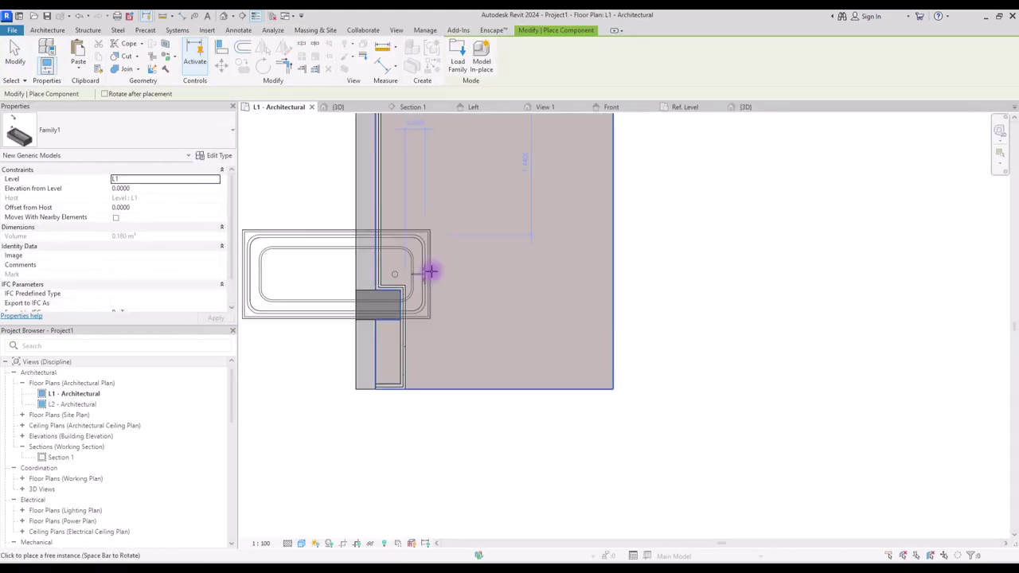
{"action": "key", "text": "space"}
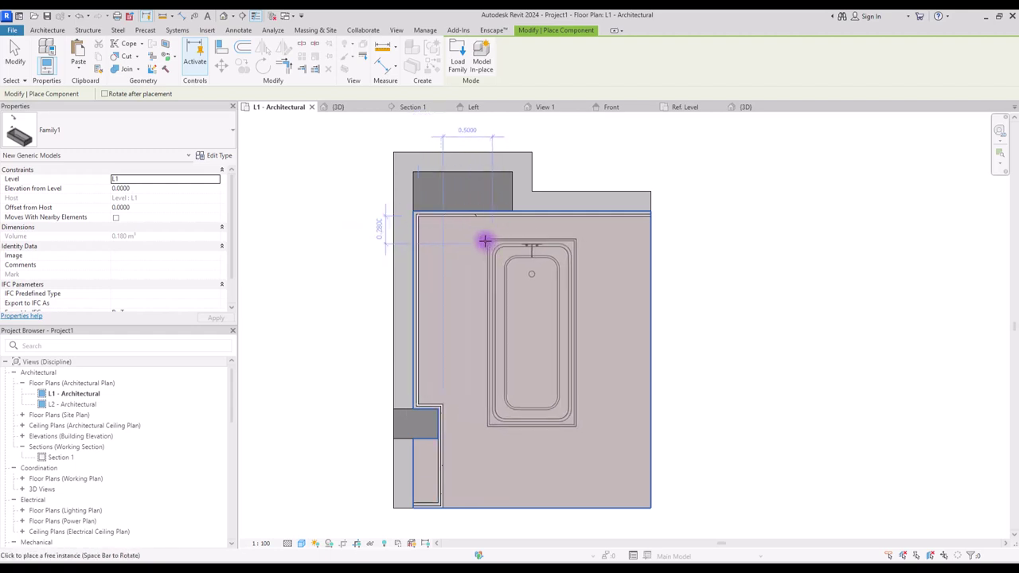
{"action": "left_click", "coordinate": [490, 253]}
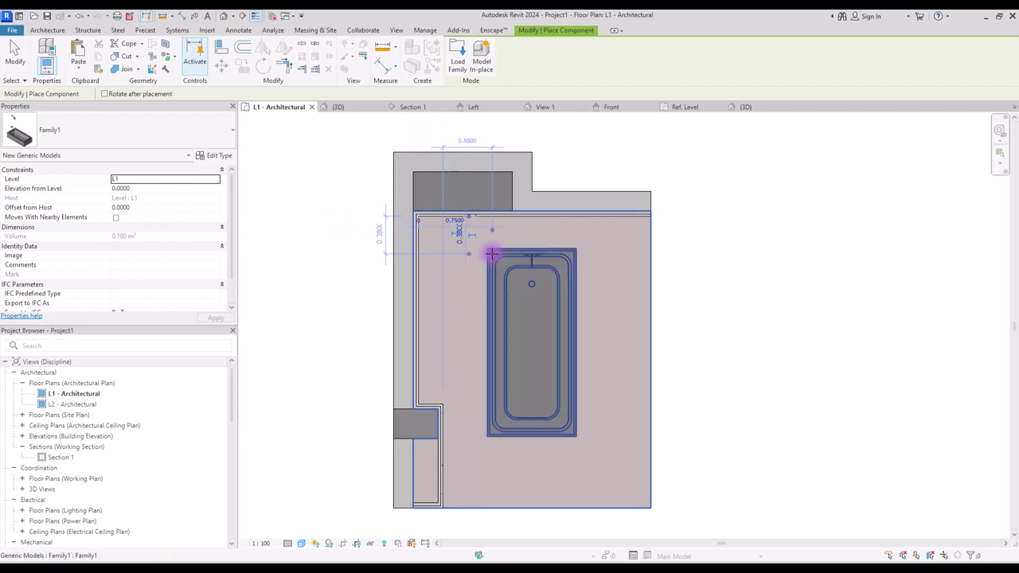
Align the bathtub's shower-head end and its adjacent long side with the inner faces of the two room walls.
{"action": "left_click", "coordinate": [223, 46]}
{"action": "left_click", "coordinate": [438, 222]}
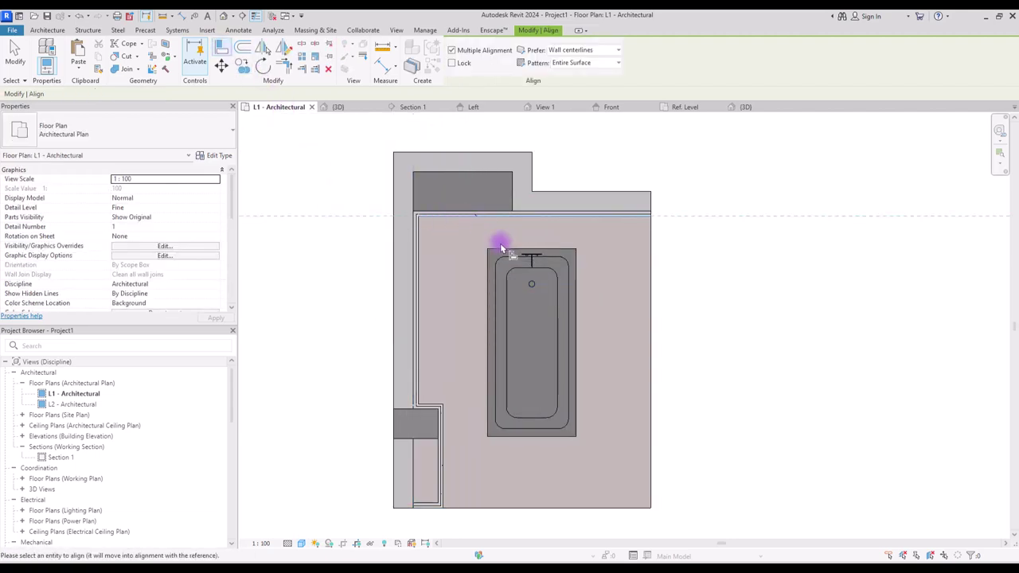
{"action": "left_click", "coordinate": [516, 250]}
{"action": "left_click", "coordinate": [427, 261]}
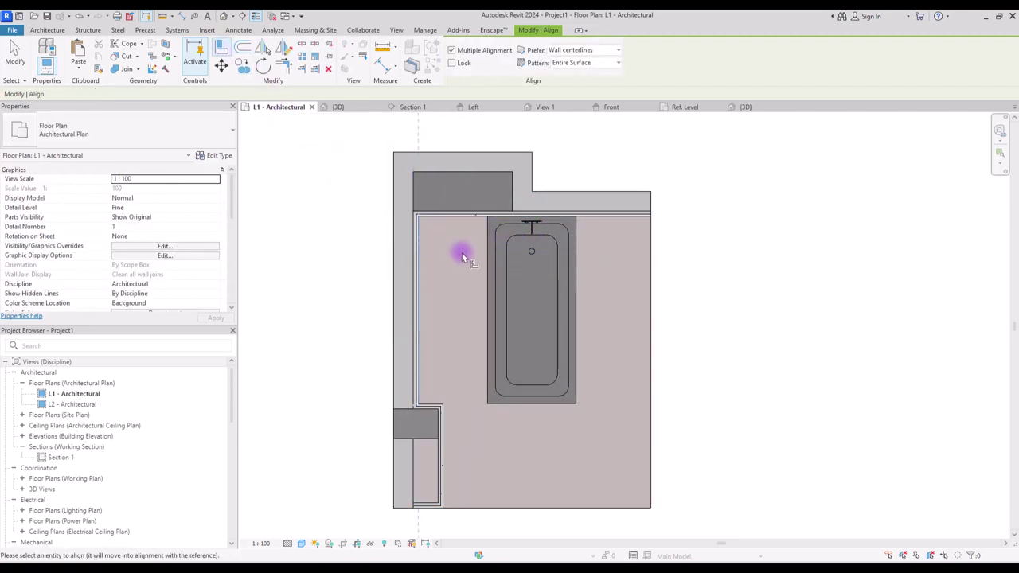
{"action": "left_click", "coordinate": [488, 245]}
{"action": "key", "text": "Escape"}
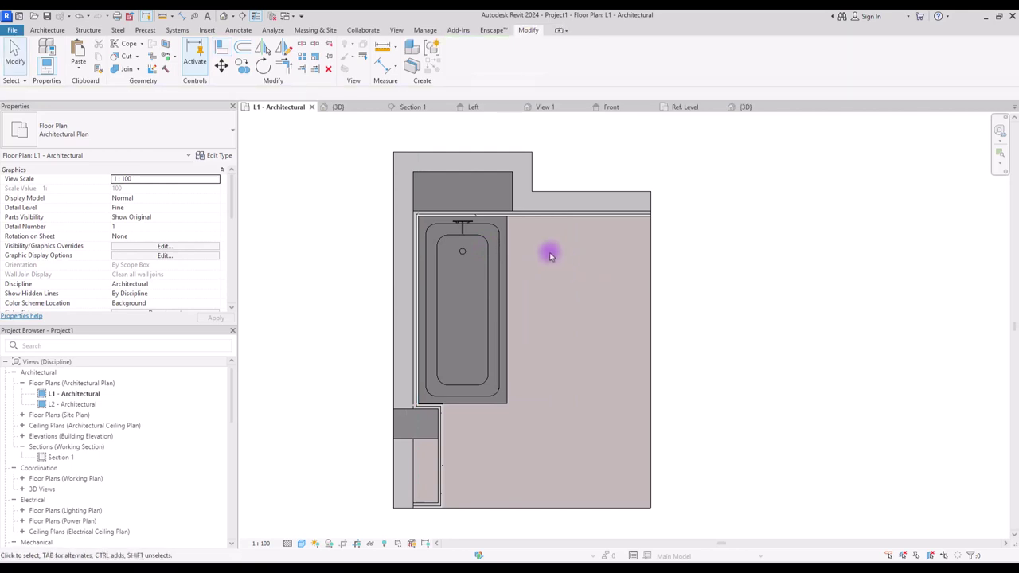
Draw an M_Storefront curtain wall about 1.42 m long on the L1 plan, parallel to the bathtub's open long side.
{"action": "key", "text": "ctrl+Tab"}
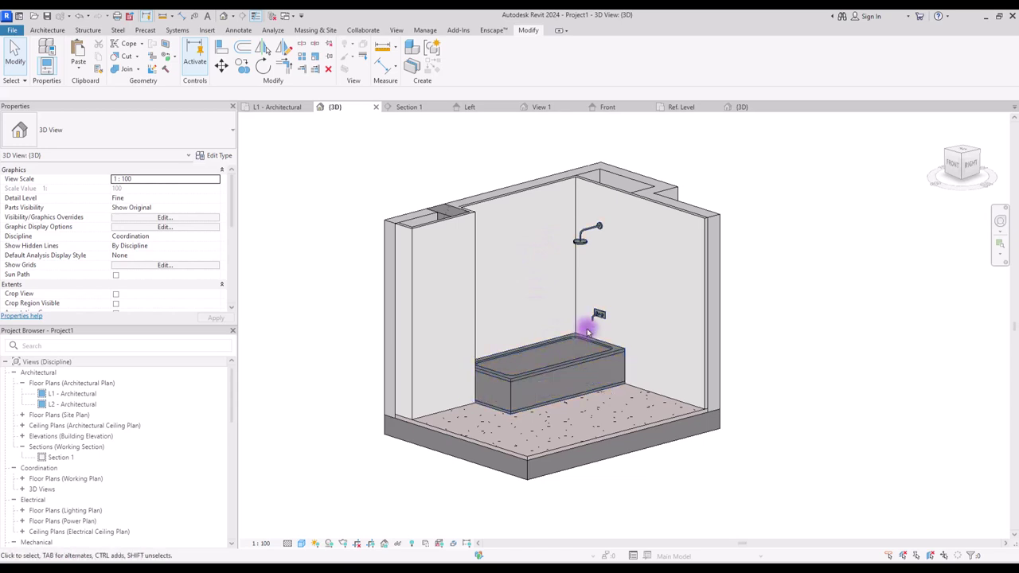
{"action": "left_click", "coordinate": [48, 30]}
{"action": "left_click", "coordinate": [41, 68]}
{"action": "left_click", "coordinate": [54, 85]}
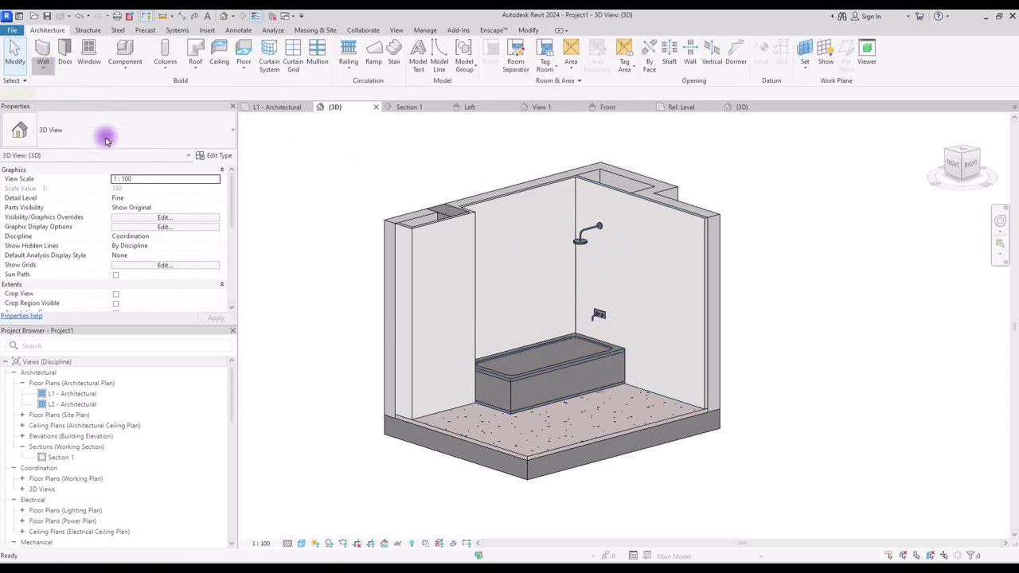
{"action": "left_click", "coordinate": [218, 140]}
{"action": "left_click_drag", "start_coordinate": [234, 276], "coordinate": [233, 368]}
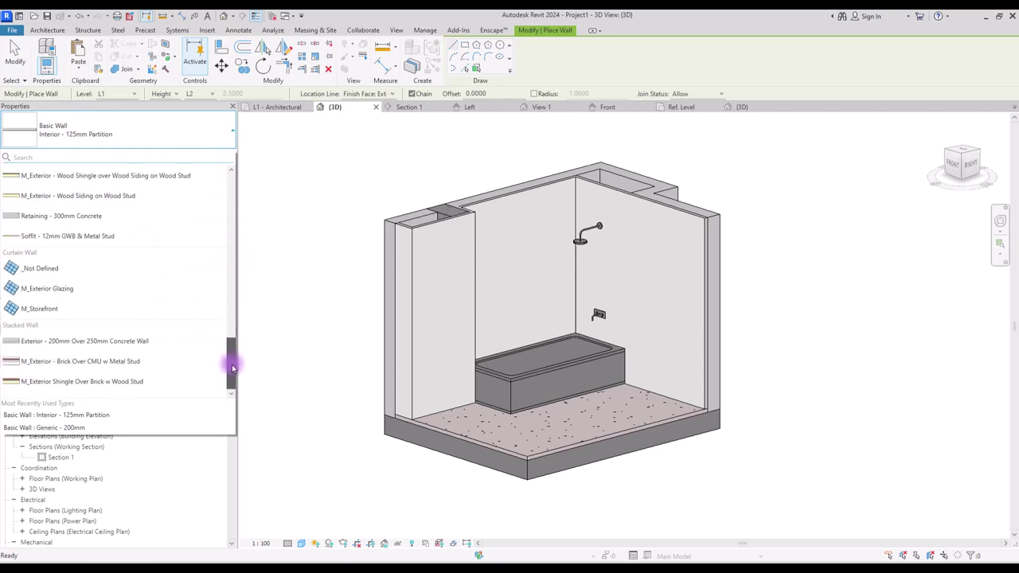
{"action": "left_click", "coordinate": [60, 308]}
{"action": "left_click", "coordinate": [291, 110]}
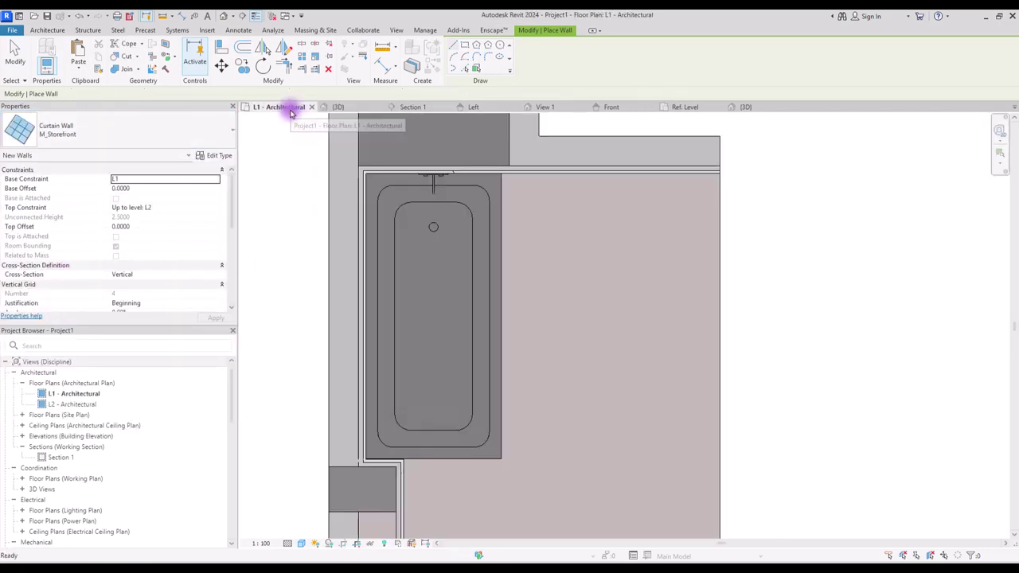
{"action": "left_click", "coordinate": [525, 188]}
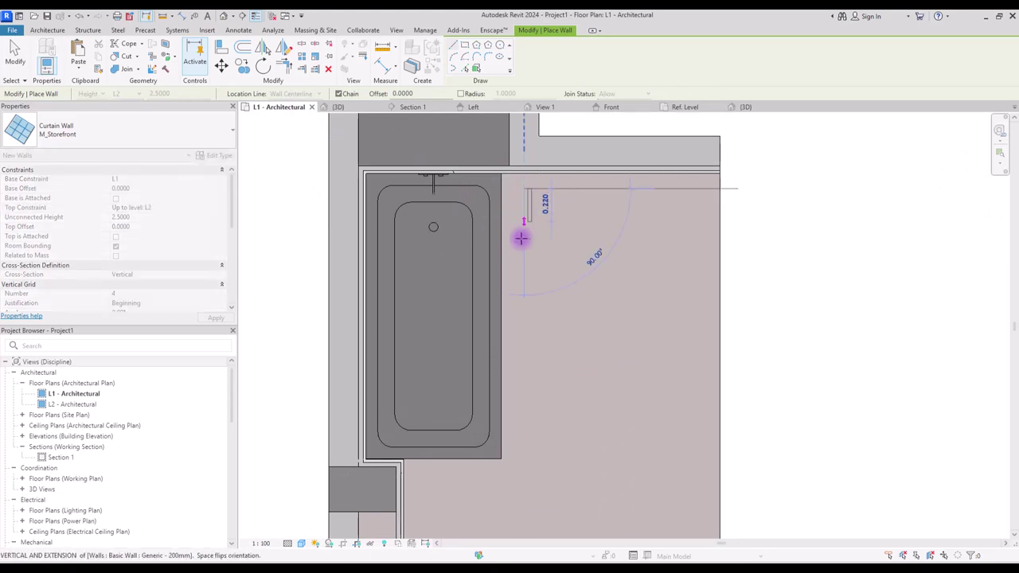
{"action": "left_click", "coordinate": [525, 401]}
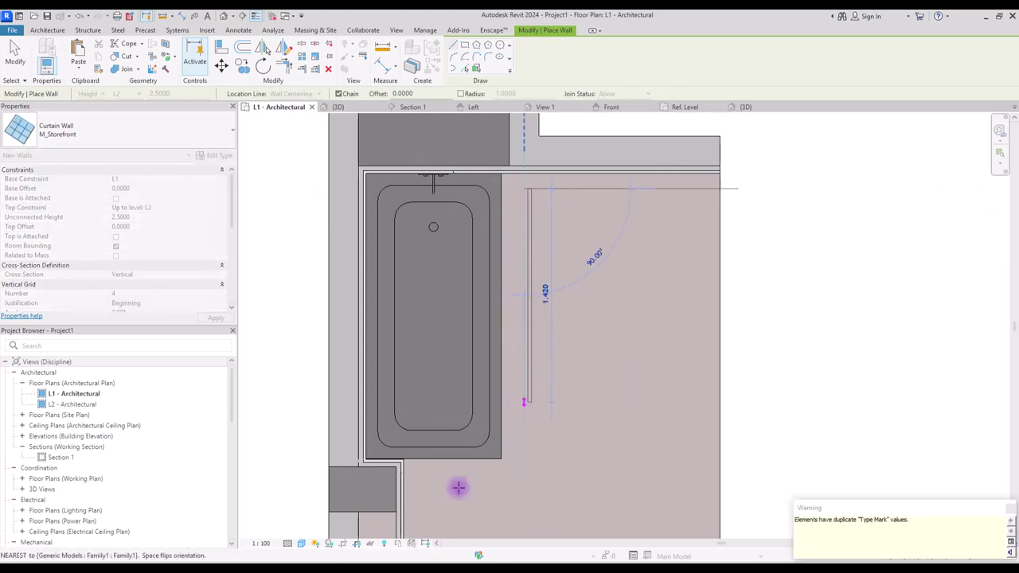
{"action": "key", "text": "Escape"}
Draw a second M_Storefront curtain wall about 0.58 m long, parallel to the foot end of the bathtub.
{"action": "left_click", "coordinate": [412, 468]}
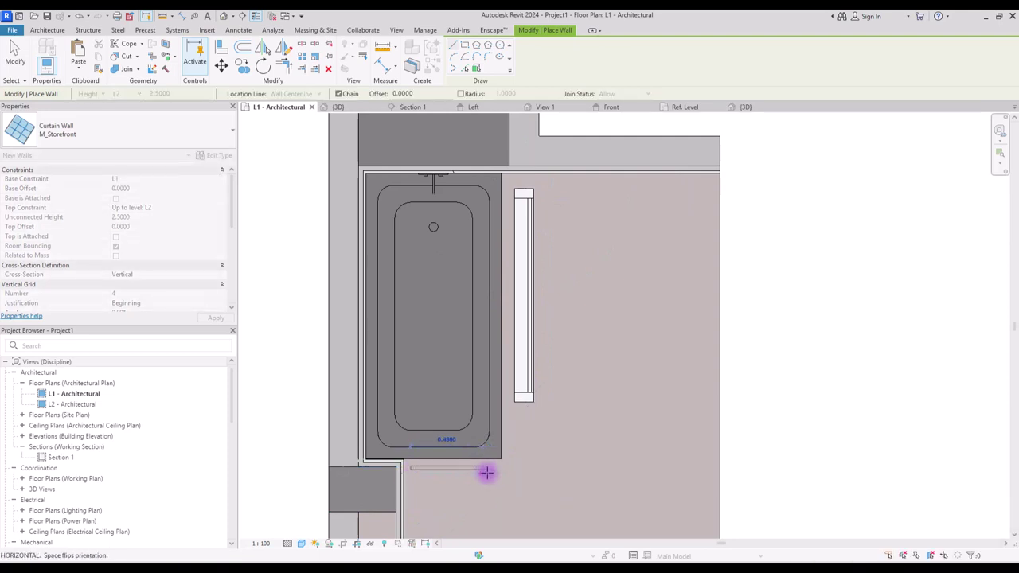
{"action": "left_click", "coordinate": [497, 473]}
{"action": "key", "text": "Escape"}
{"action": "key", "text": "Escape"}
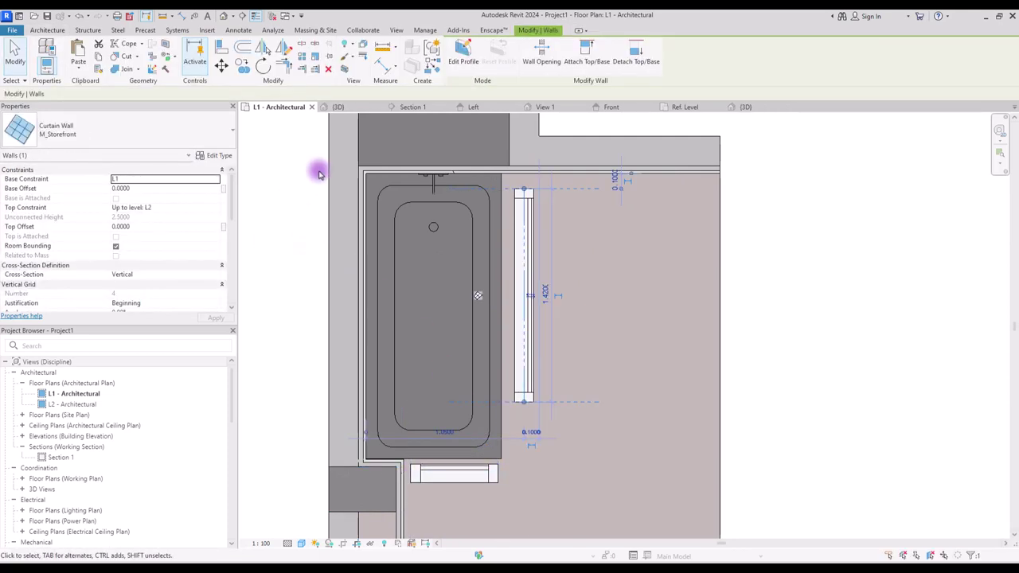
Raise the long curtain wall's base to the bathtub rim, about 0.50 m, and lower its top by about 0.26 m.
{"action": "left_click", "coordinate": [350, 108]}
{"action": "left_click", "coordinate": [944, 168]}
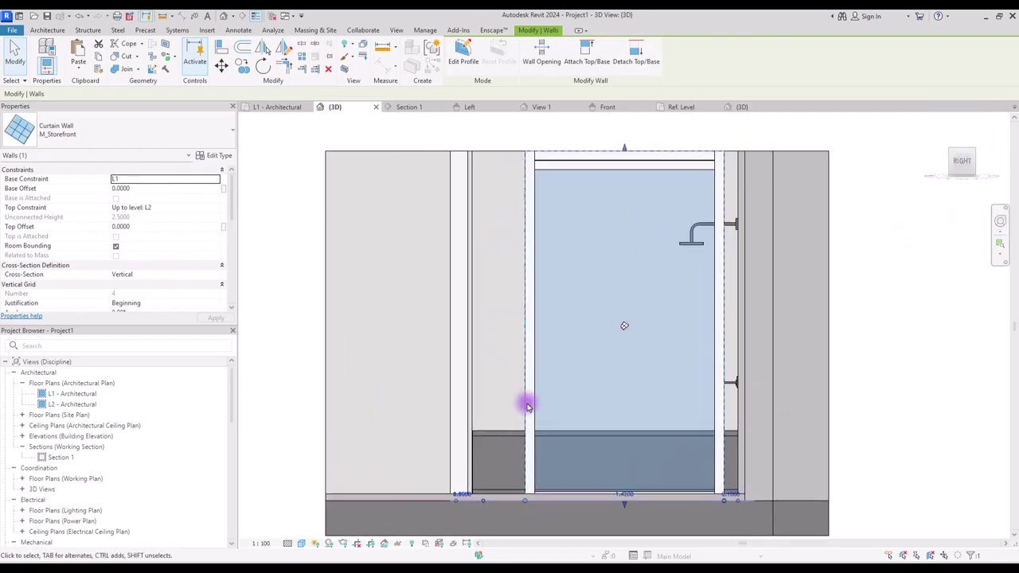
{"action": "left_click_drag", "start_coordinate": [627, 511], "coordinate": [639, 428]}
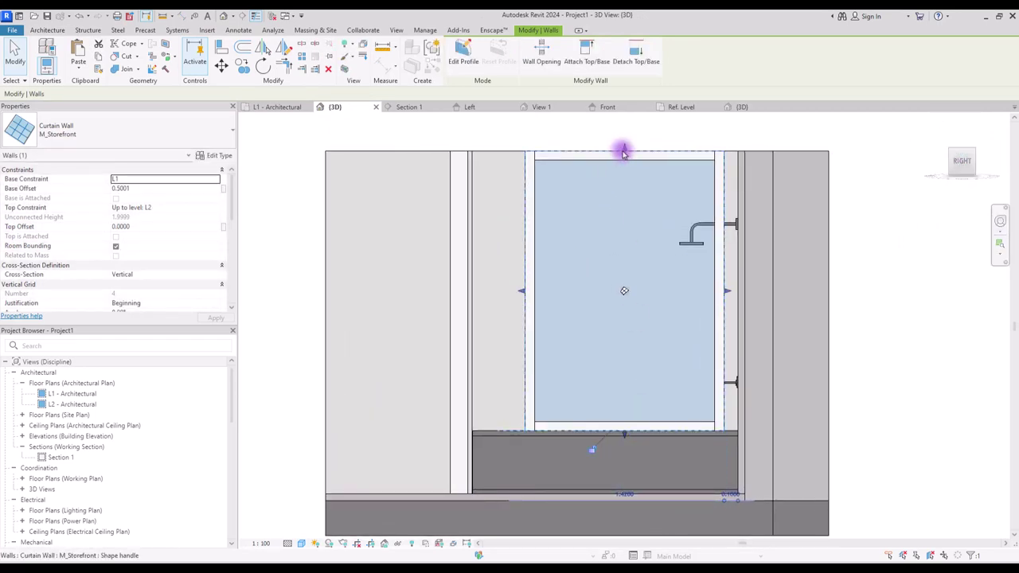
{"action": "left_click_drag", "start_coordinate": [624, 151], "coordinate": [624, 189]}
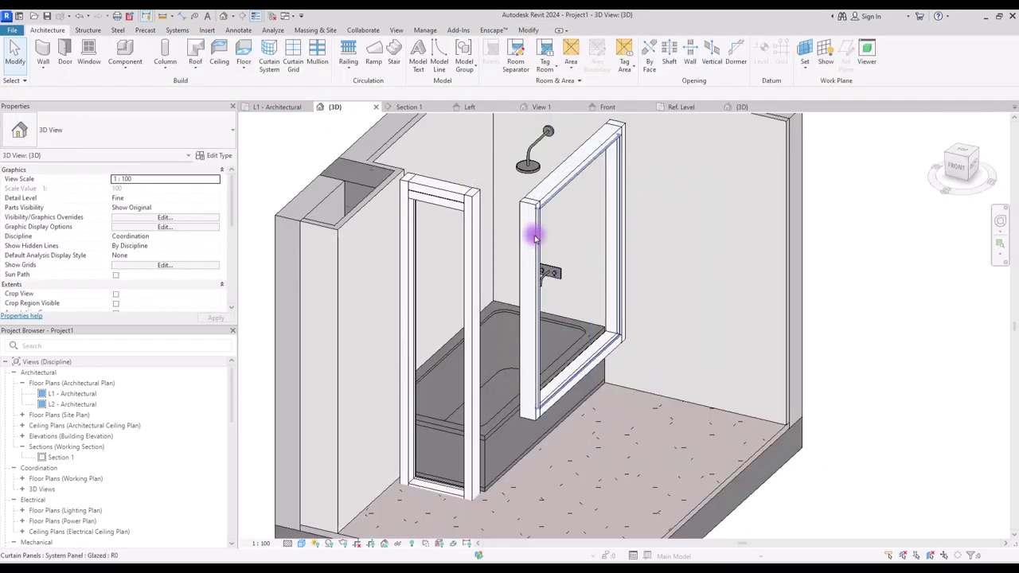
Change all curtain wall mullions in the entire project to the 25mm Square rectangular type.
{"action": "left_click", "coordinate": [535, 238]}
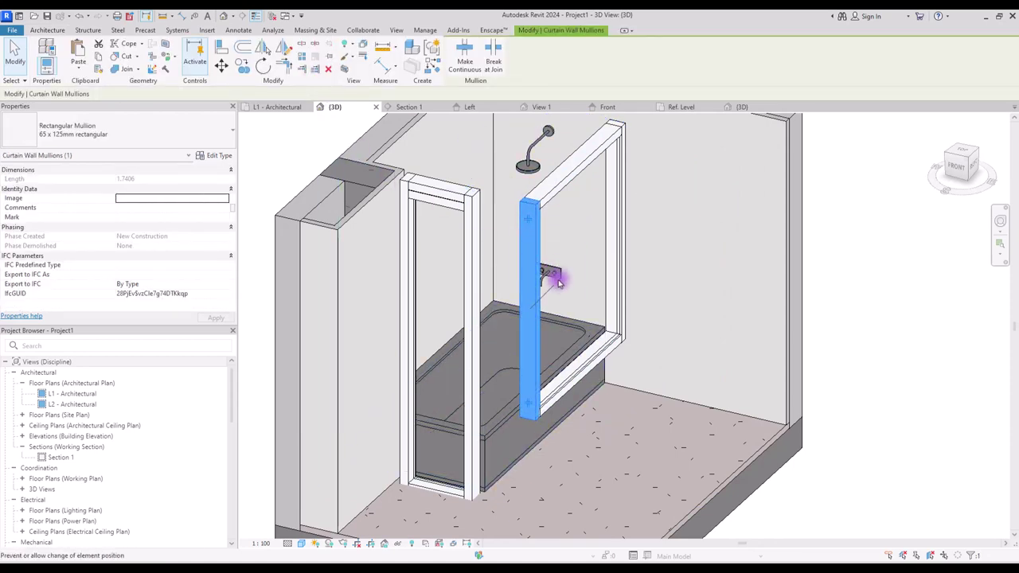
{"action": "right_click", "coordinate": [529, 226]}
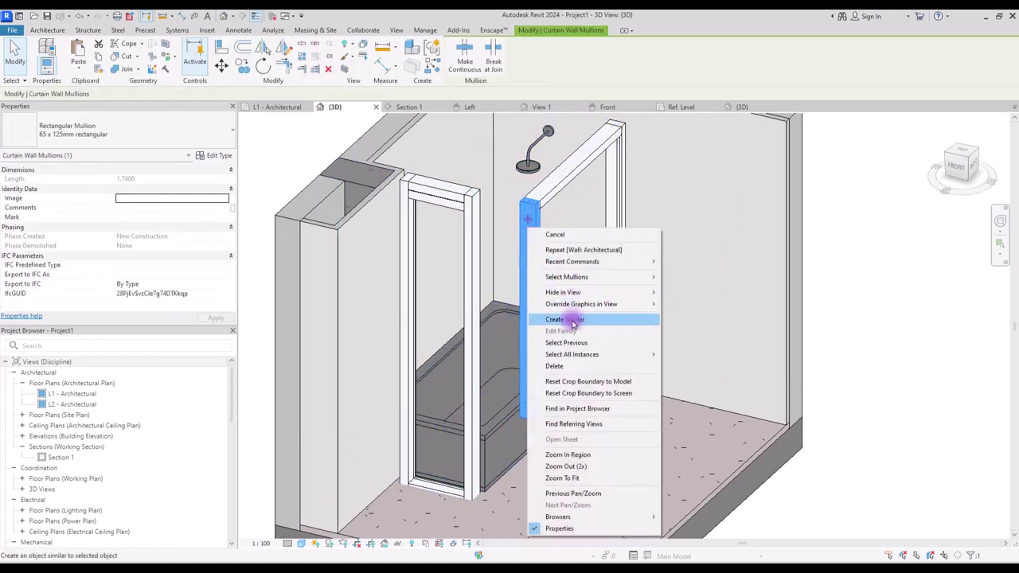
{"action": "mouse_move", "coordinate": [587, 354]}
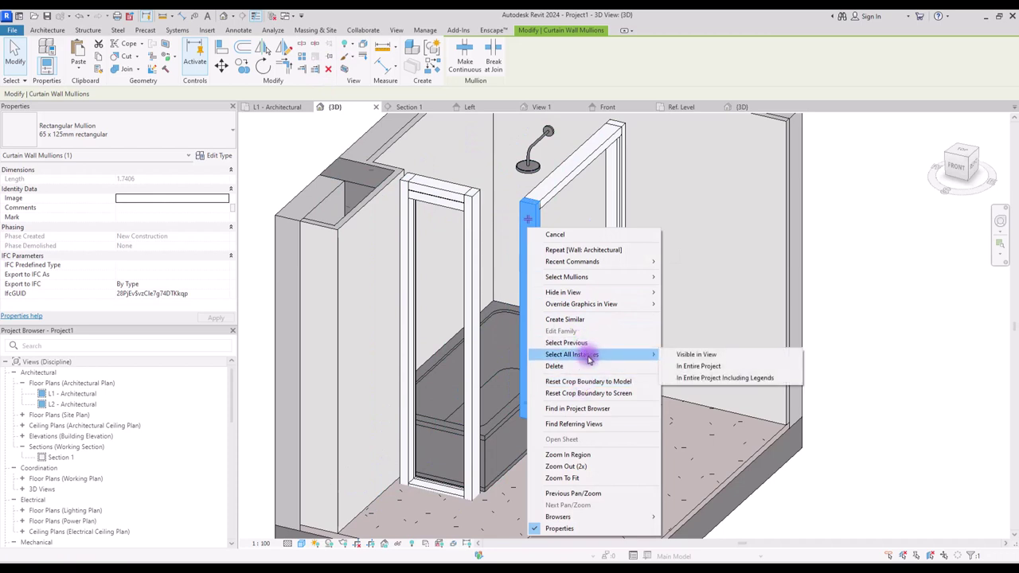
{"action": "left_click", "coordinate": [691, 366]}
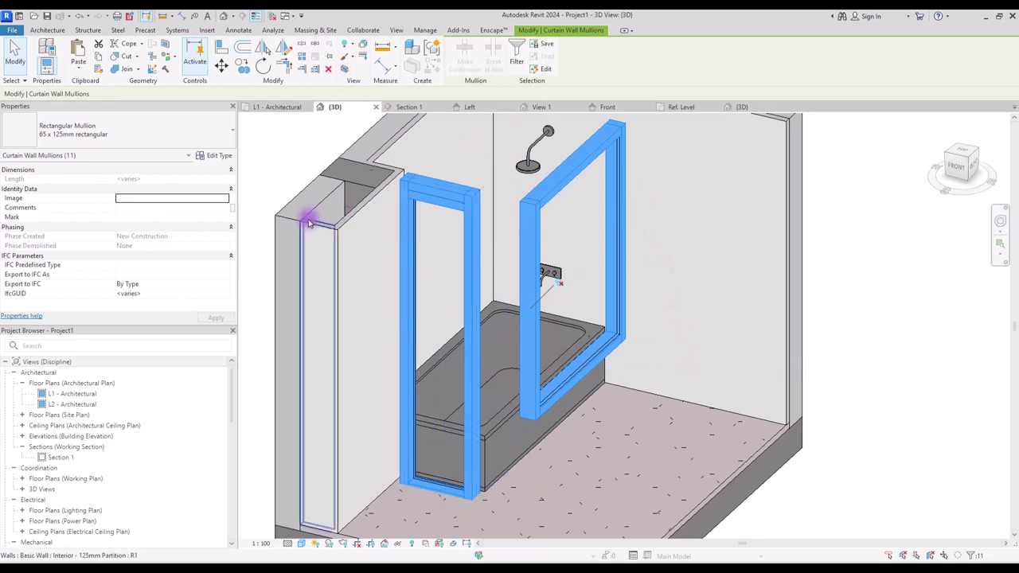
{"action": "left_click", "coordinate": [116, 132]}
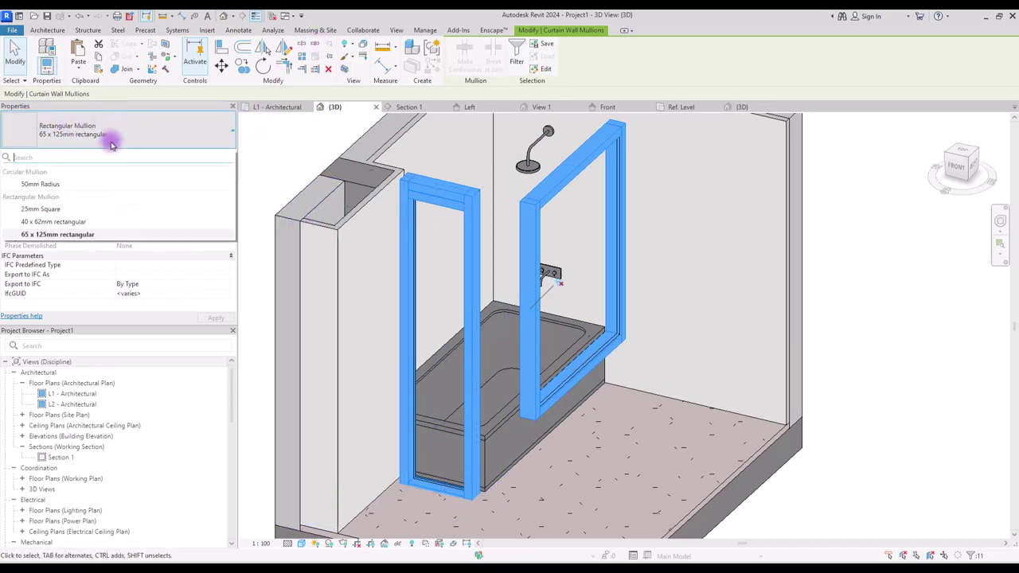
{"action": "left_click", "coordinate": [69, 211]}
{"action": "key", "text": "Escape"}
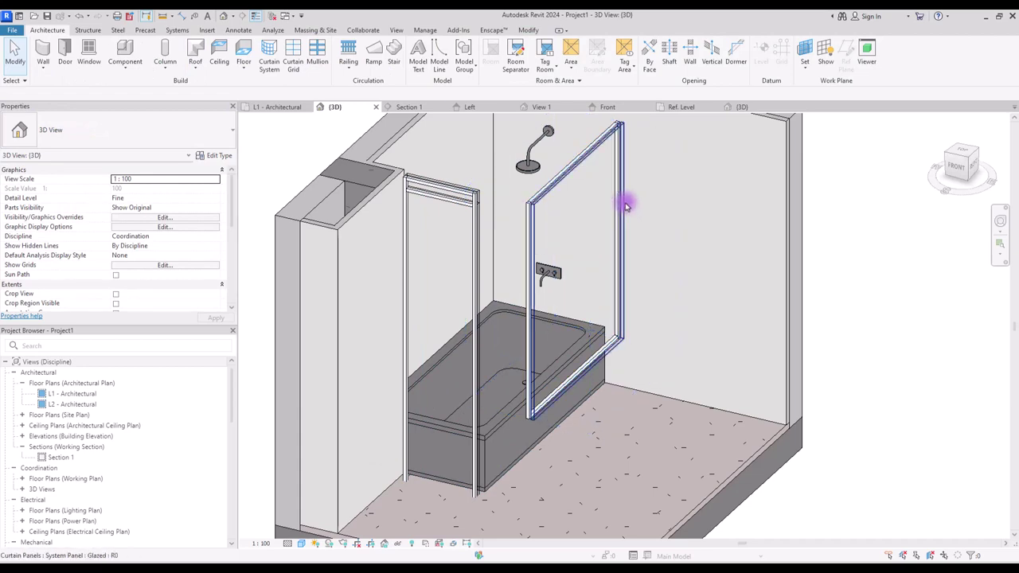
Select all instances of the glazed curtain panel and set the type's offset to 0.
{"action": "left_click", "coordinate": [625, 206]}
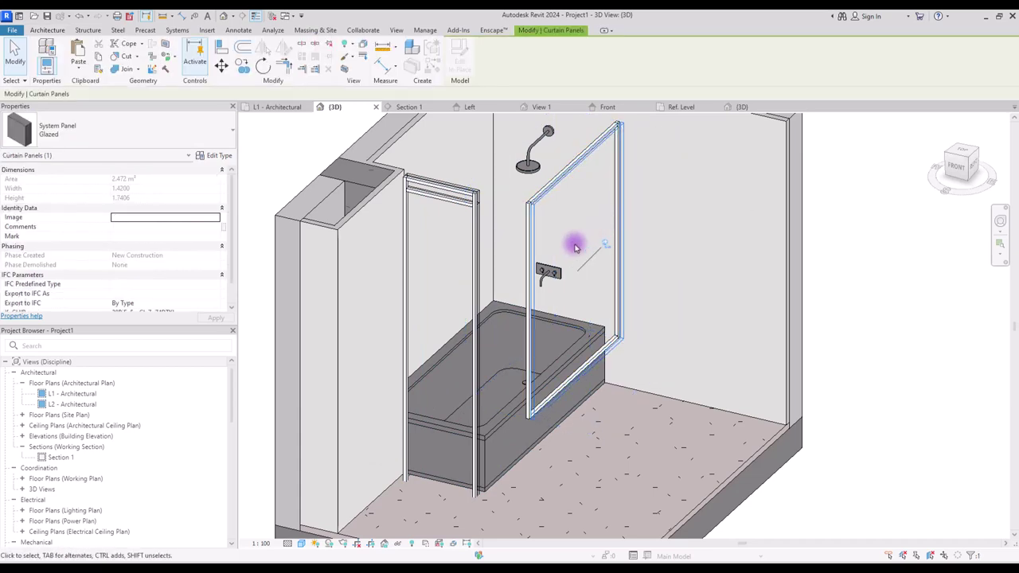
{"action": "right_click", "coordinate": [610, 153]}
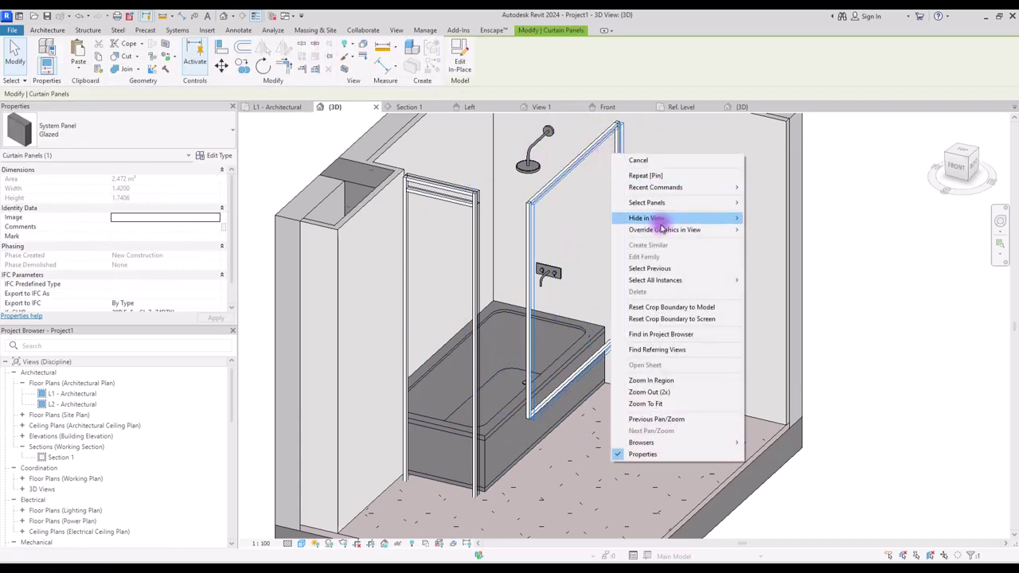
{"action": "mouse_move", "coordinate": [683, 281]}
{"action": "left_click", "coordinate": [760, 280]}
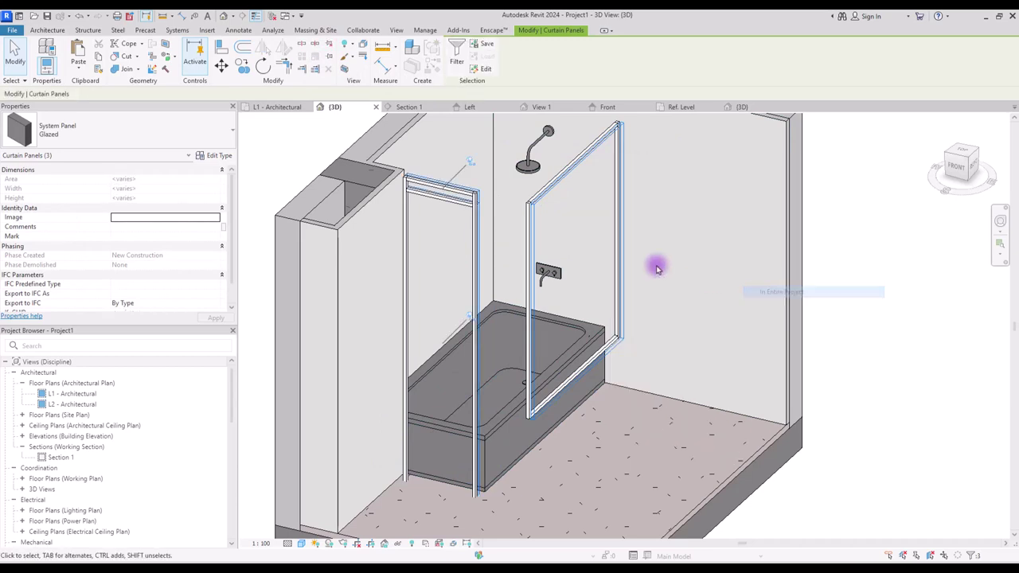
{"action": "left_click", "coordinate": [212, 157]}
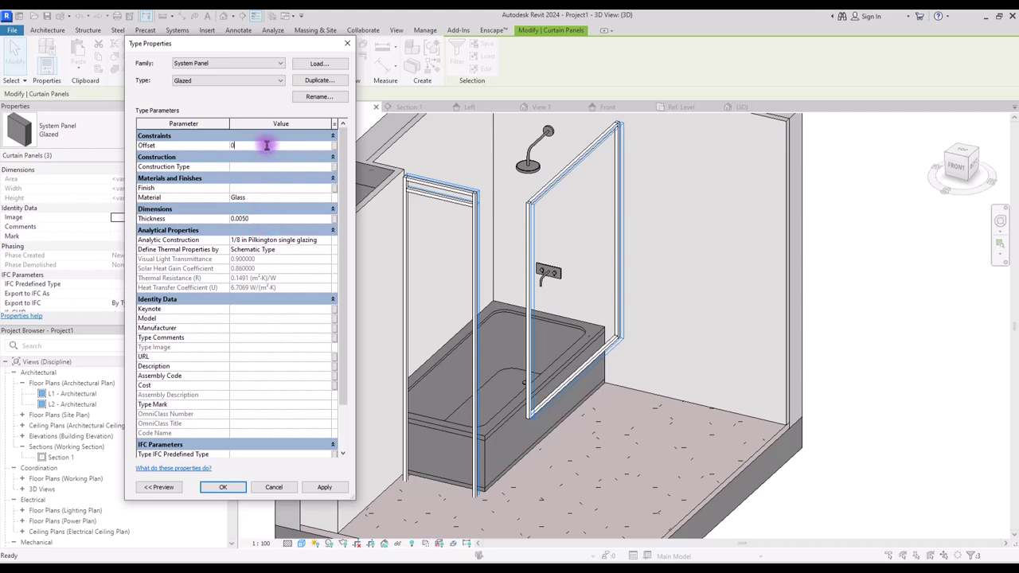
{"action": "left_click", "coordinate": [325, 488]}
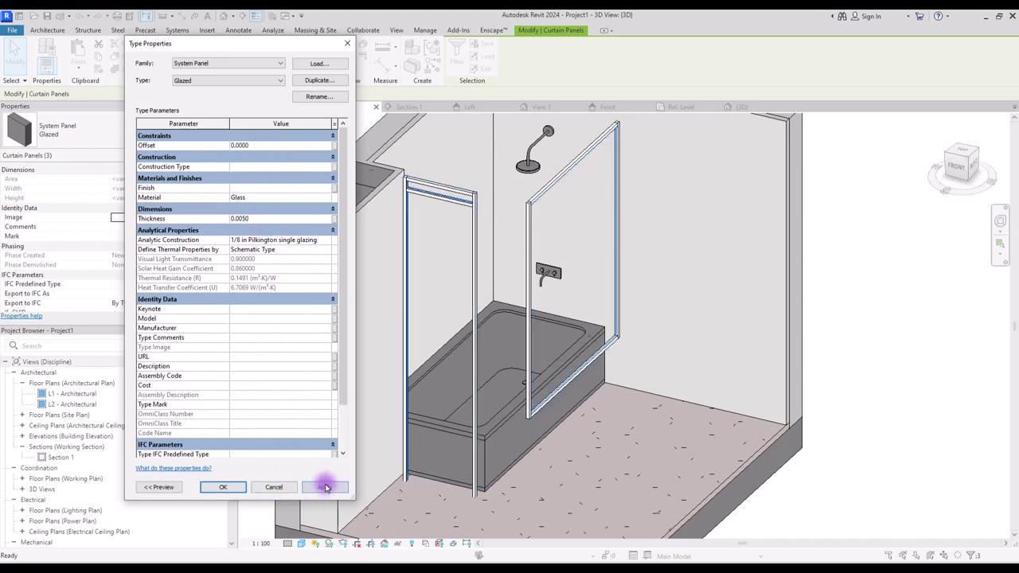
{"action": "left_click", "coordinate": [226, 488]}
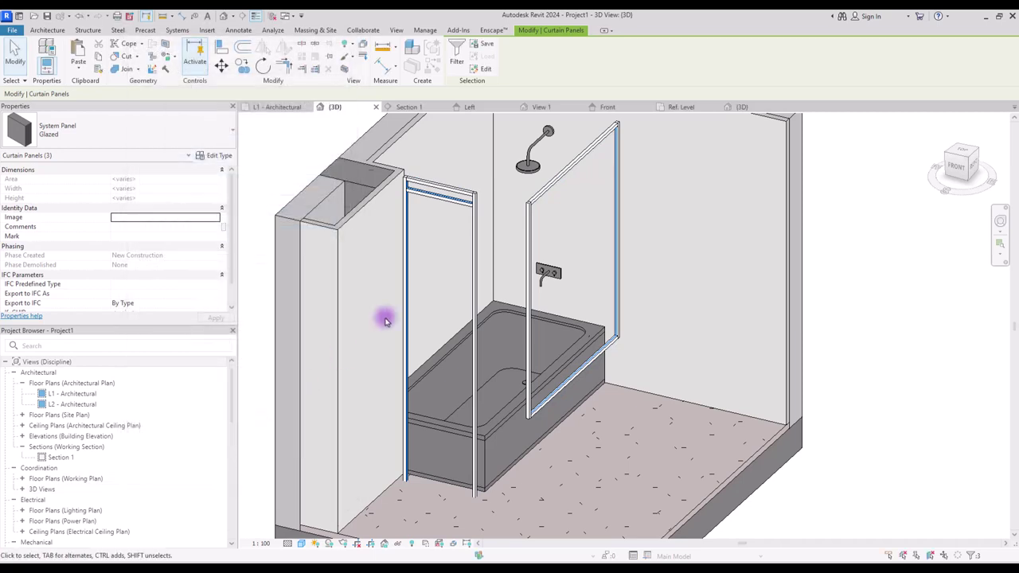
{"action": "key", "text": "Escape"}
Move the long curtain wall onto the bathtub's open long rim, with its end against the shower-head wall.
{"action": "left_click", "coordinate": [587, 213]}
{"action": "left_click", "coordinate": [274, 106]}
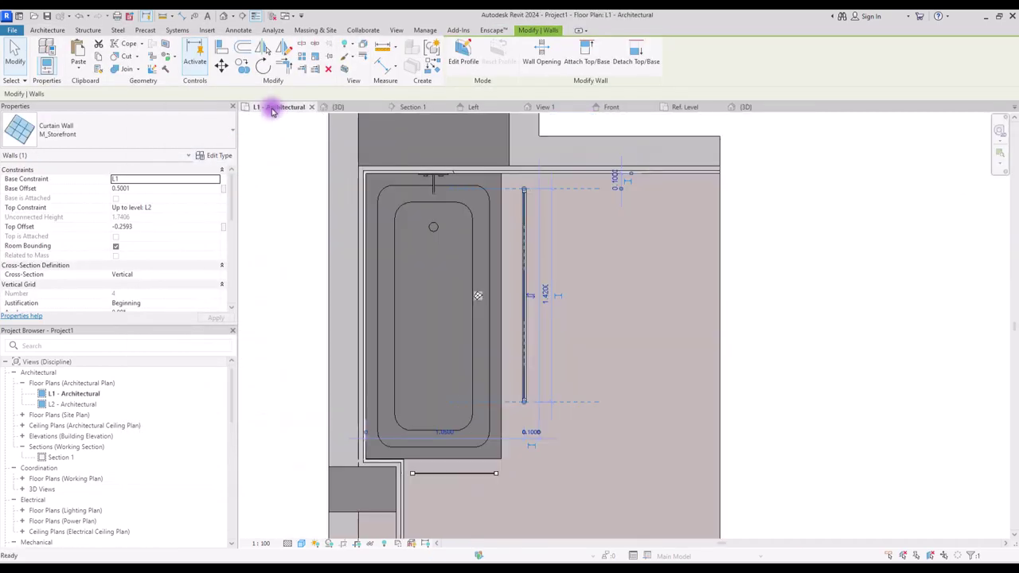
{"action": "scroll", "coordinate": [494, 171], "scroll_direction": "up", "scroll_amount": 4}
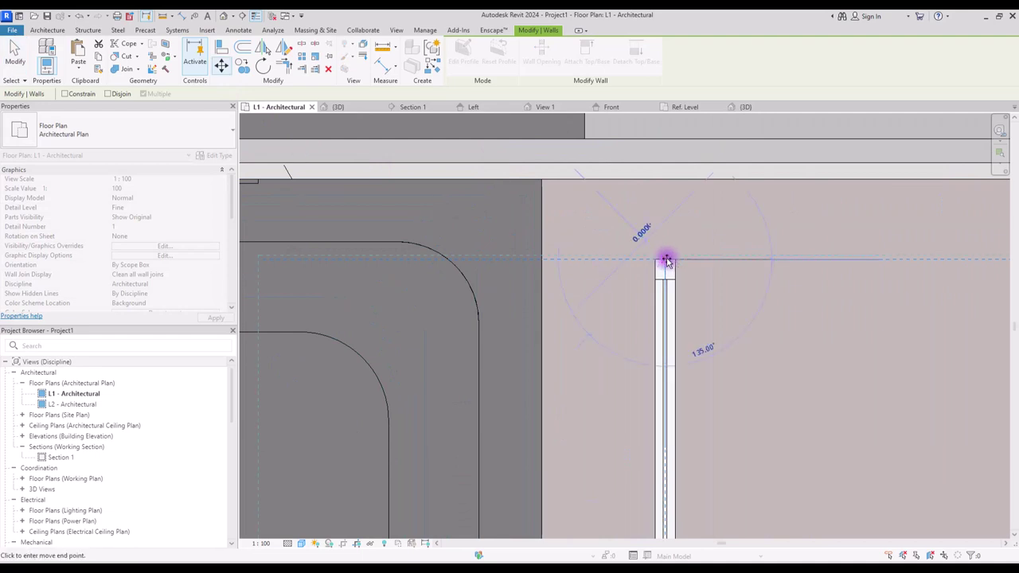
{"action": "left_click_drag", "start_coordinate": [664, 257], "coordinate": [523, 179]}
{"action": "left_click", "coordinate": [625, 254]}
Move the short curtain wall up onto the bathtub's rim at the end opposite the shower head.
{"action": "scroll", "coordinate": [626, 254], "scroll_direction": "down", "scroll_amount": 2}
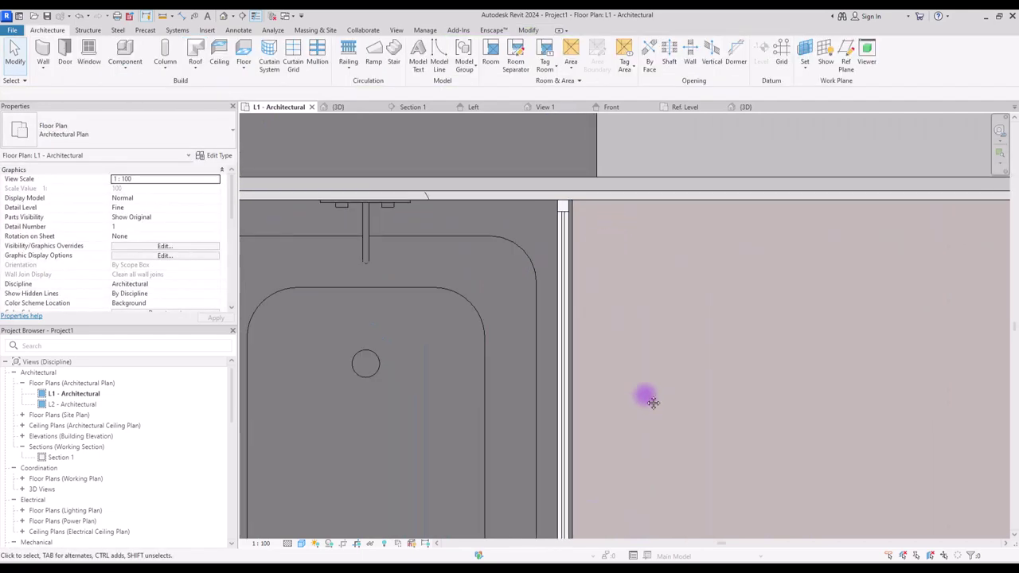
{"action": "middle_click_drag", "start_coordinate": [632, 510], "coordinate": [704, 132]}
{"action": "middle_click_drag", "start_coordinate": [466, 526], "coordinate": [505, 362]}
{"action": "left_click", "coordinate": [492, 361]}
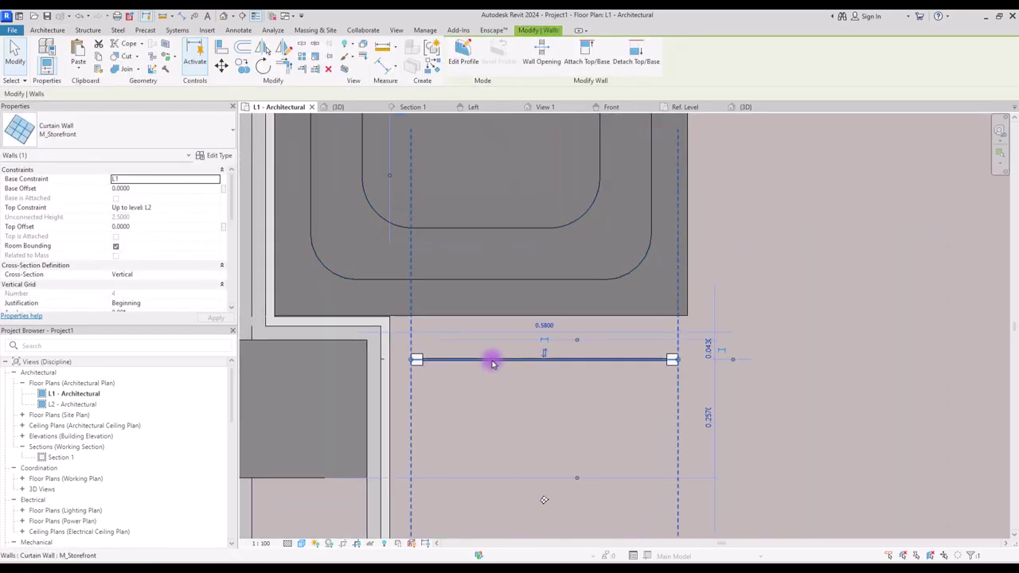
{"action": "left_click", "coordinate": [221, 67]}
{"action": "left_click", "coordinate": [411, 360]}
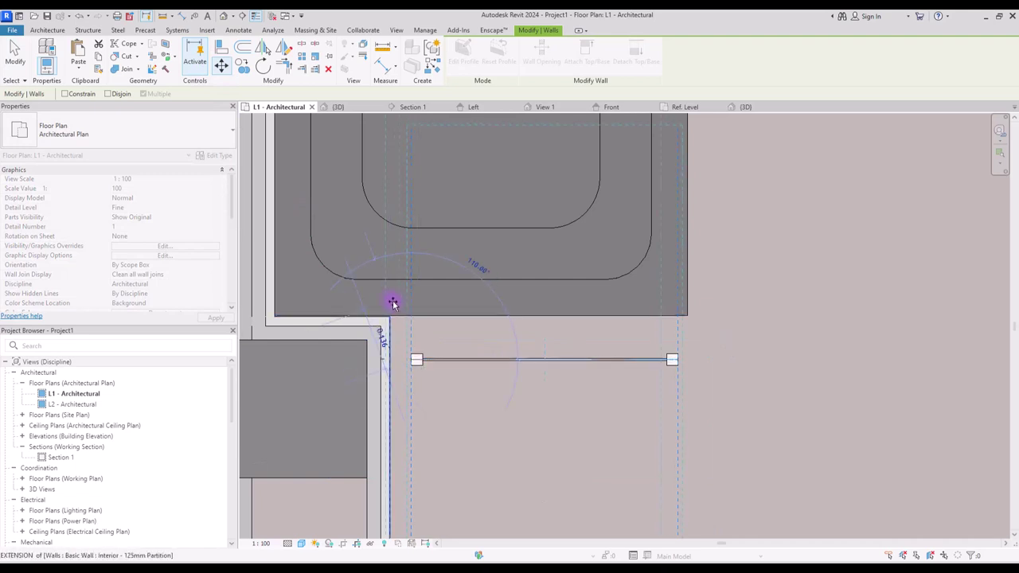
{"action": "left_click", "coordinate": [396, 303]}
{"action": "key", "text": "Escape"}
Stretch the short curtain wall along the bathtub's end rim so it reaches the side wall.
{"action": "left_click", "coordinate": [653, 303]}
{"action": "left_click_drag", "start_coordinate": [658, 303], "coordinate": [676, 303]}
{"action": "key", "text": "Escape"}
{"action": "middle_click_drag", "start_coordinate": [579, 228], "coordinate": [564, 270]}
{"action": "left_click", "coordinate": [570, 347]}
{"action": "left_click_drag", "start_coordinate": [380, 343], "coordinate": [265, 344]}
{"action": "key", "text": "Escape"}
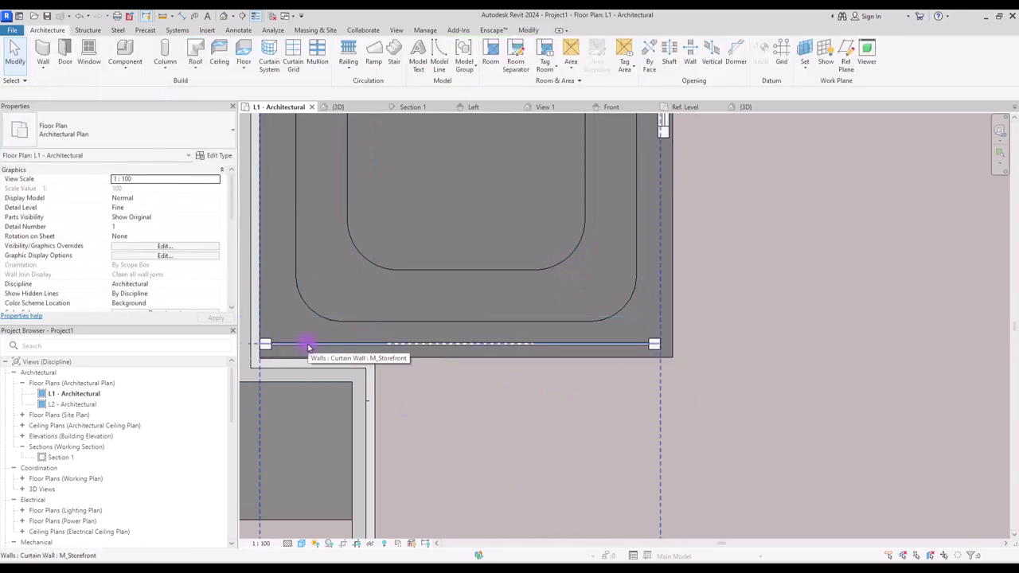
Align the short curtain wall's free end with the long curtain wall.
{"action": "left_click", "coordinate": [529, 31]}
{"action": "left_click", "coordinate": [191, 46]}
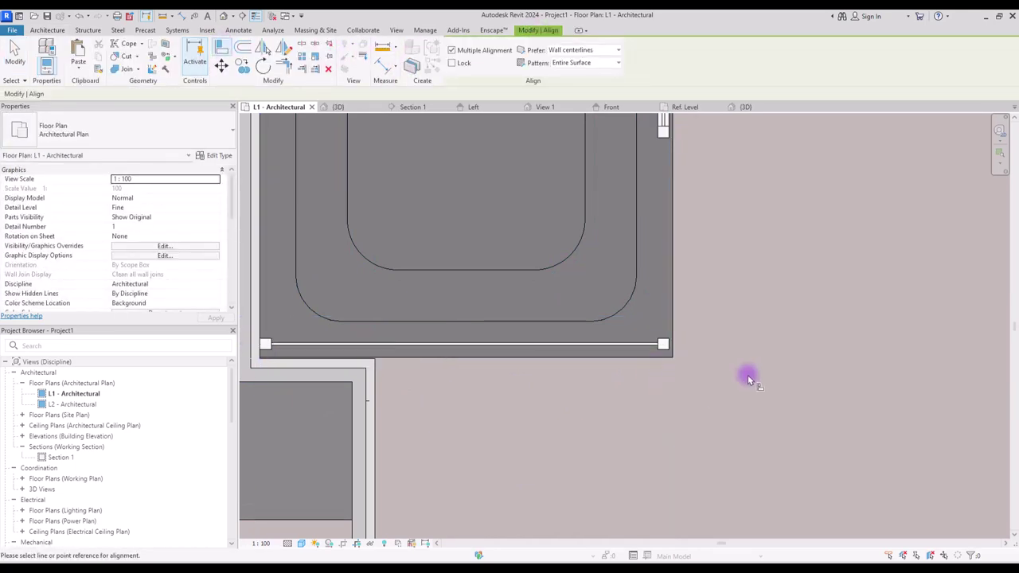
{"action": "key", "text": "Escape"}
Raise the short curtain wall's base to the bathtub rim, about 0.50 m, and lower its top by about 0.26 m.
{"action": "left_click", "coordinate": [344, 109]}
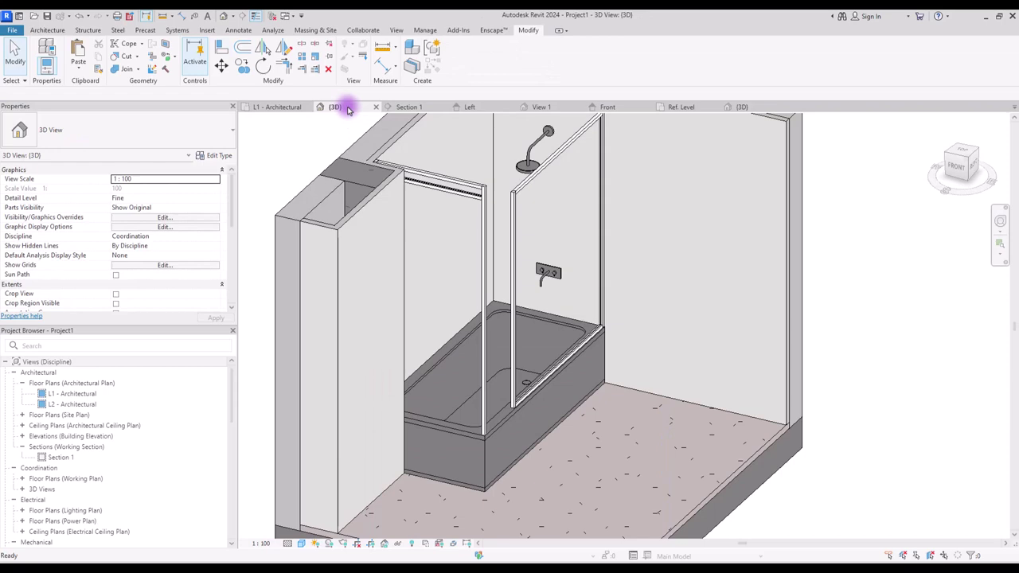
{"action": "left_click", "coordinate": [484, 351]}
{"action": "left_click", "coordinate": [434, 237]}
{"action": "left_click", "coordinate": [454, 212]}
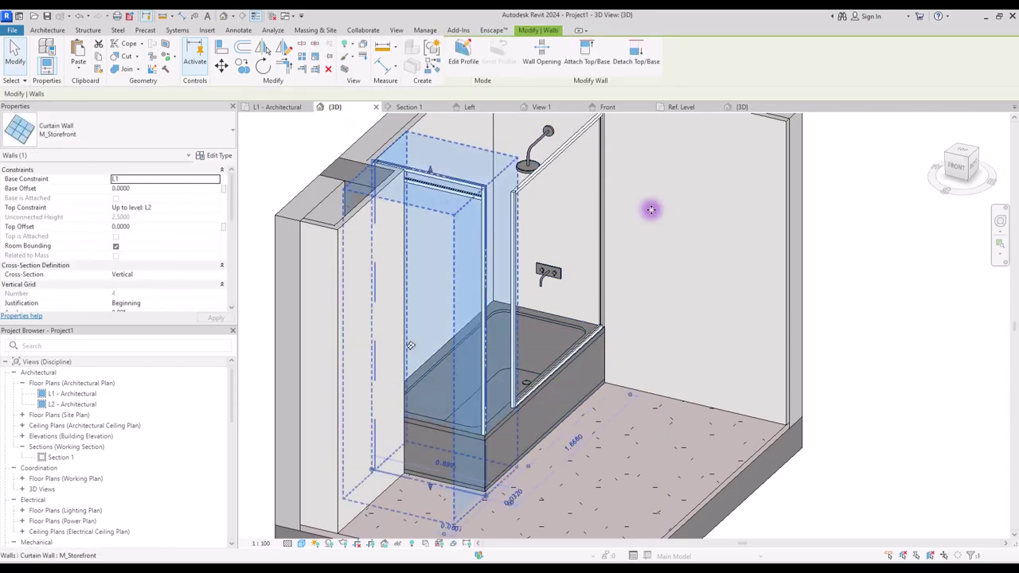
{"action": "left_click", "coordinate": [958, 166]}
{"action": "left_click_drag", "start_coordinate": [626, 519], "coordinate": [638, 438]}
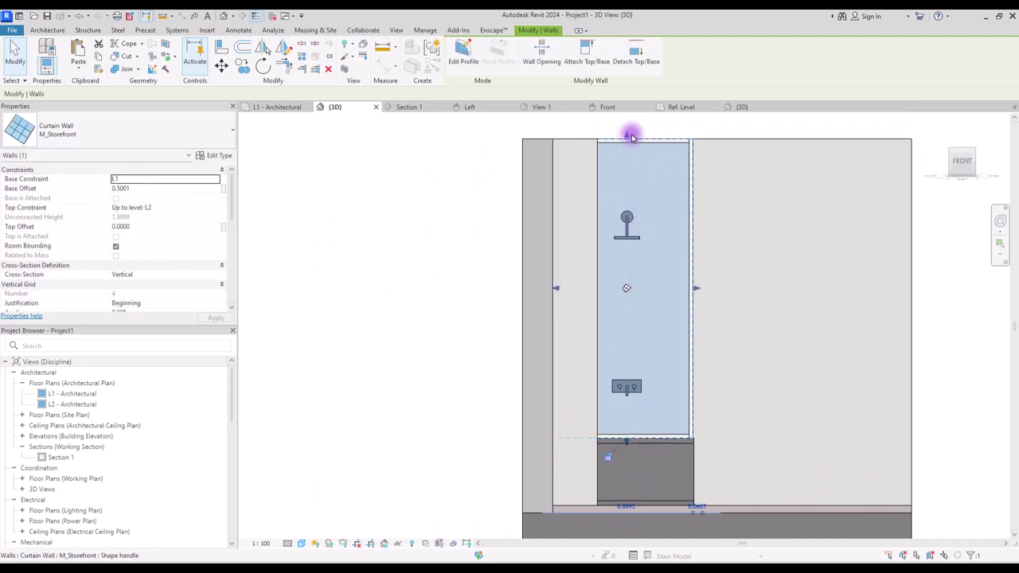
{"action": "left_click_drag", "start_coordinate": [627, 134], "coordinate": [628, 180]}
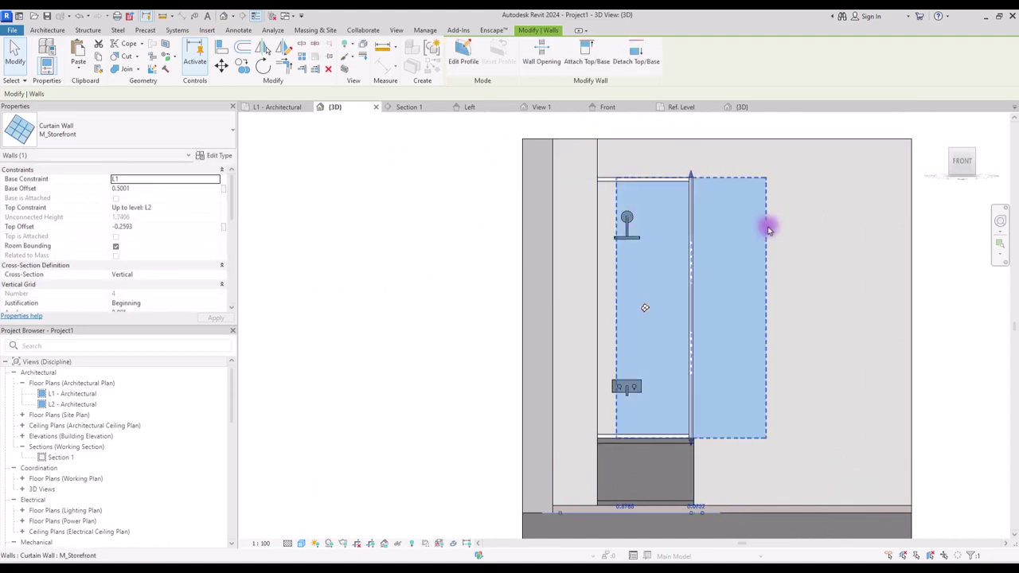
Shorten the long curtain wall from its free end to about 1.2 m, and return to the 3D view.
{"action": "left_click", "coordinate": [297, 107]}
{"action": "middle_click_drag", "start_coordinate": [667, 233], "coordinate": [657, 257]}
{"action": "left_click", "coordinate": [657, 257]}
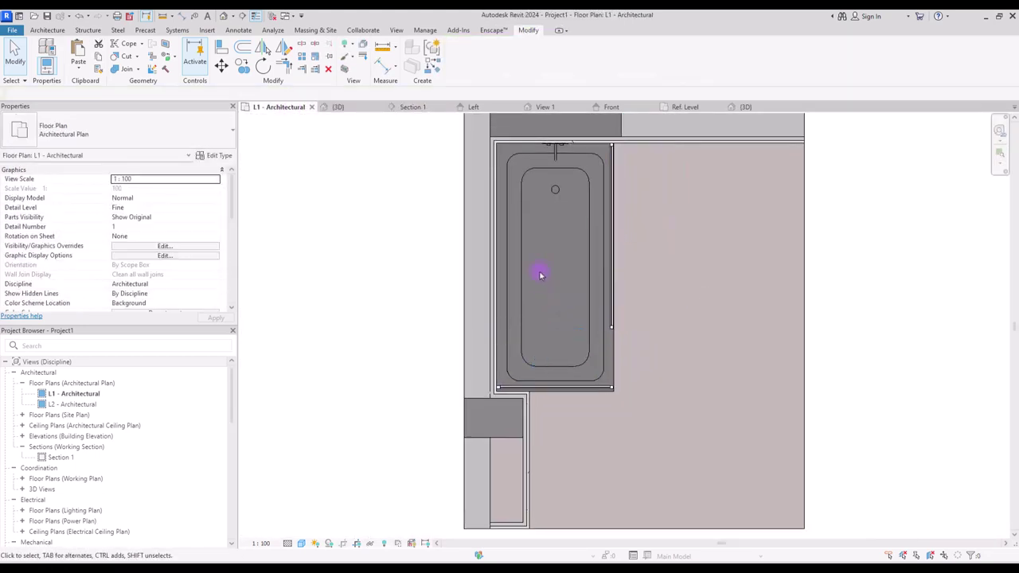
{"action": "left_click", "coordinate": [611, 294]}
{"action": "left_click_drag", "start_coordinate": [615, 328], "coordinate": [616, 304]}
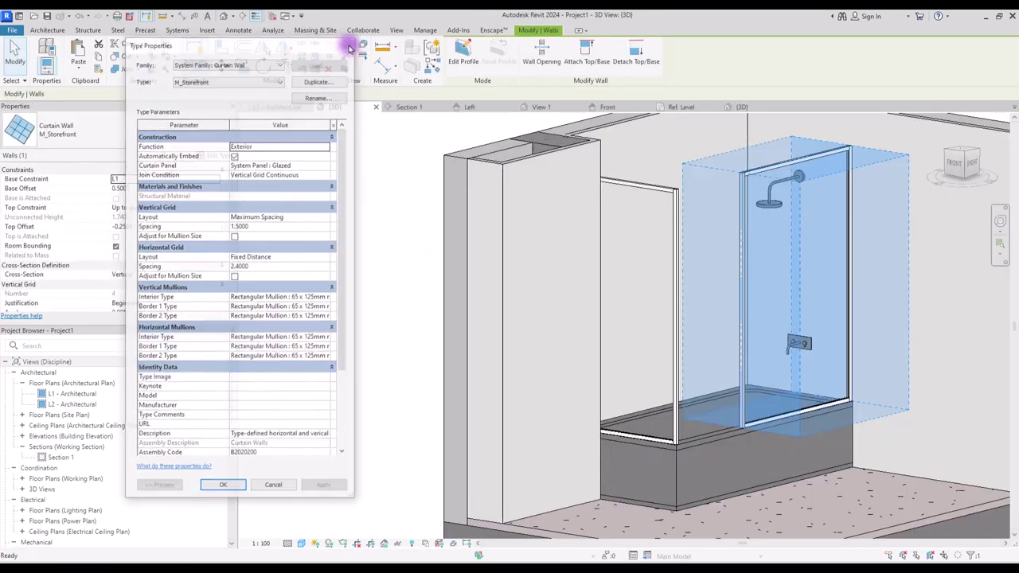
{"action": "left_click", "coordinate": [350, 41]}
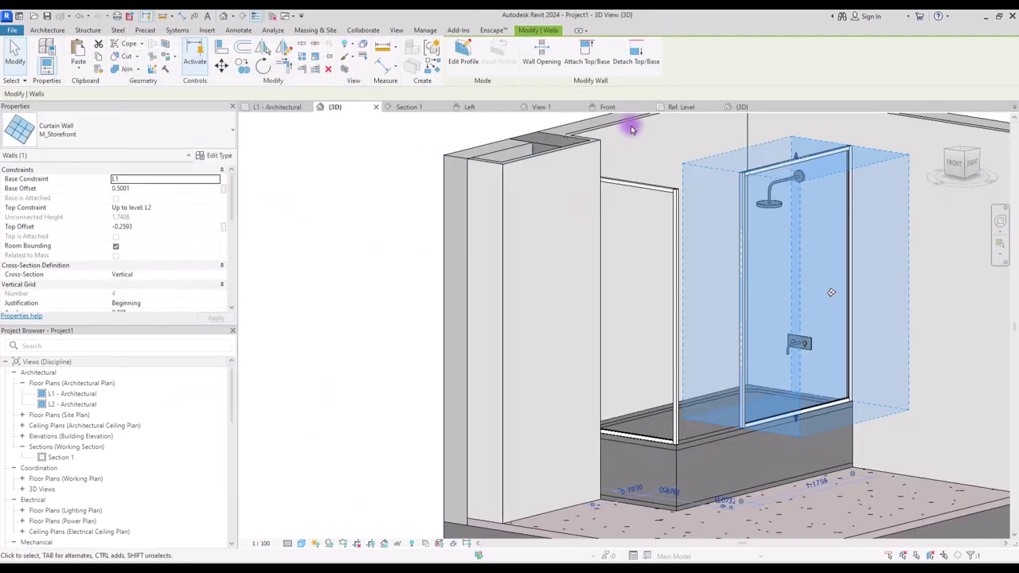
{"action": "left_click", "coordinate": [625, 167]}
{"action": "key", "text": "Escape"}
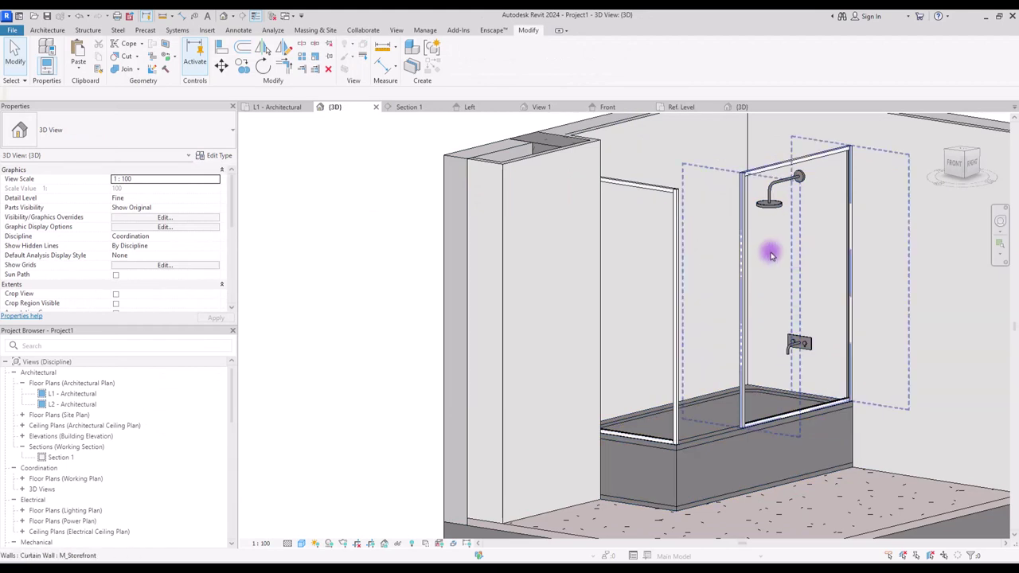
Add a vertical curtain grid line at the long screen's midpoint and another on the short screen about 0.296 m from its wall end.
{"action": "left_click", "coordinate": [47, 30]}
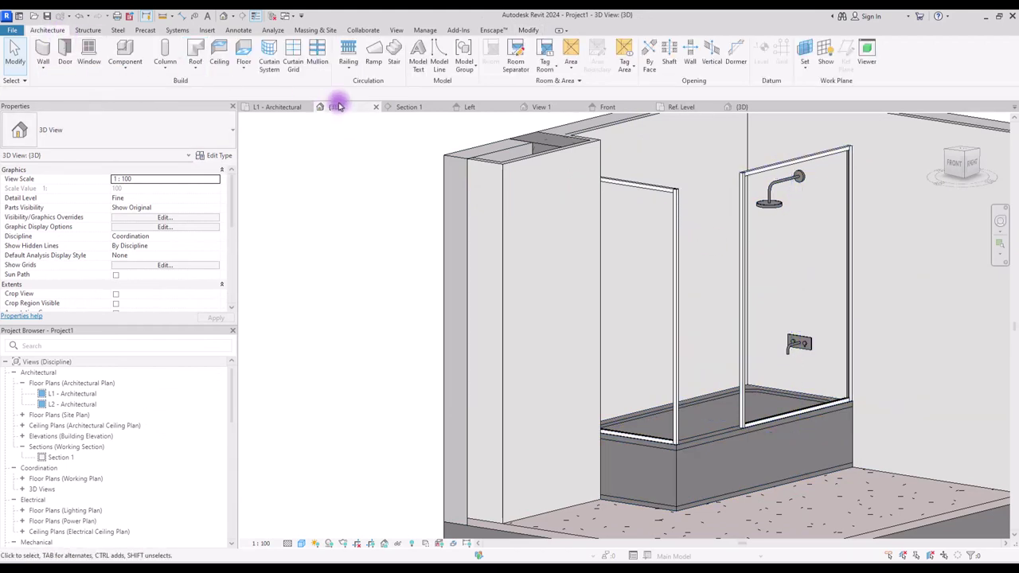
{"action": "left_click", "coordinate": [293, 54]}
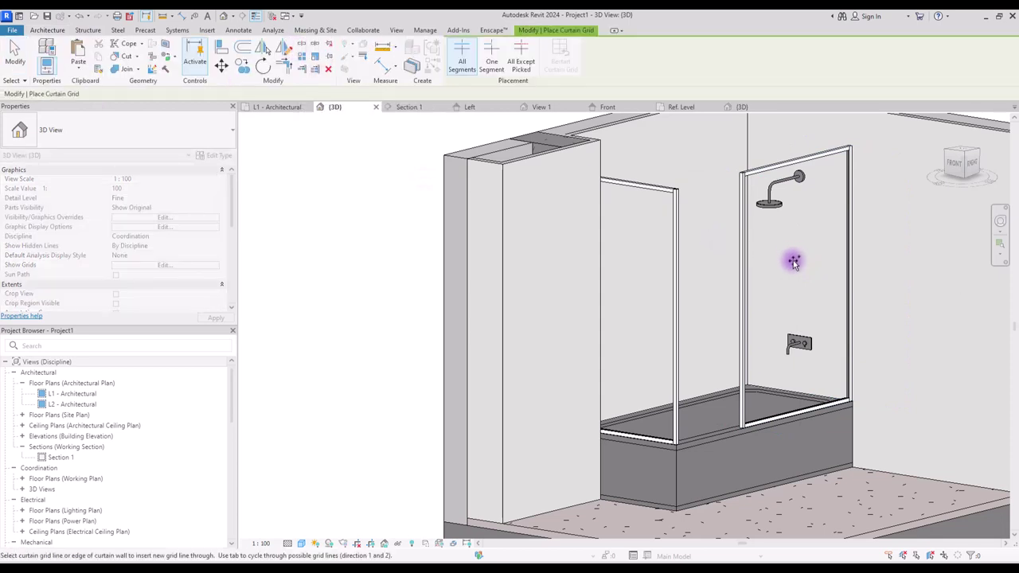
{"action": "left_click", "coordinate": [796, 168]}
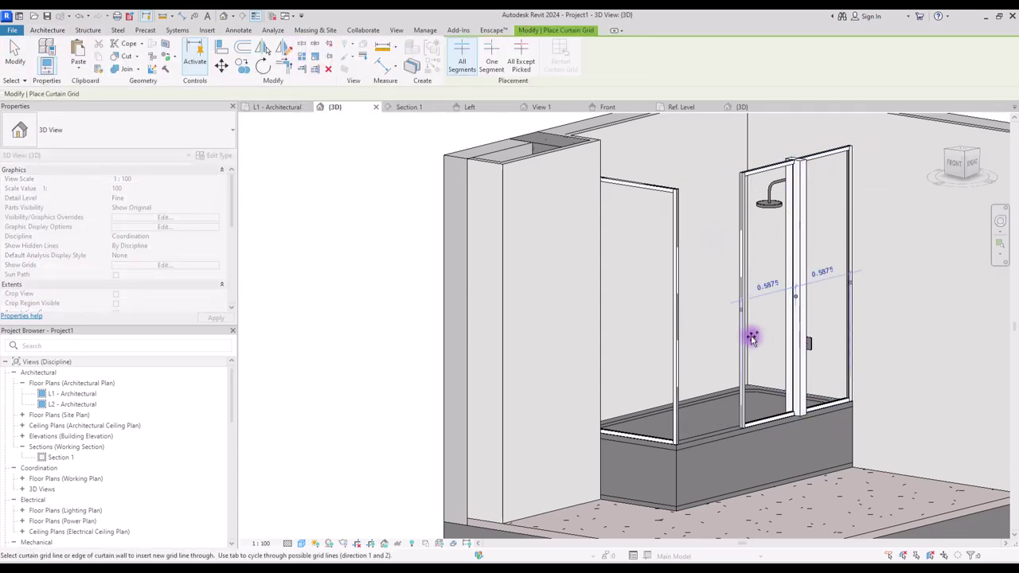
{"action": "left_click", "coordinate": [603, 184]}
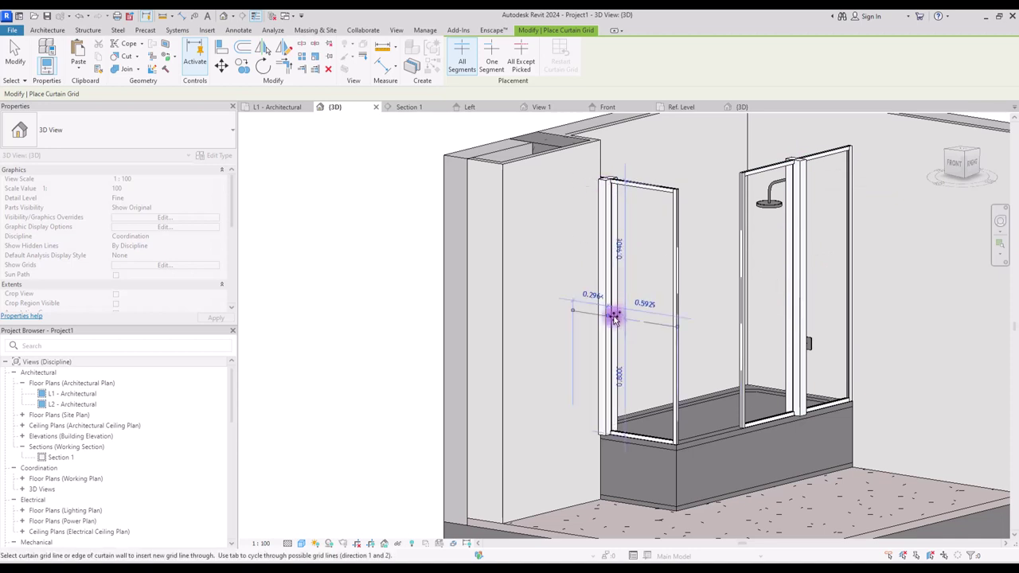
{"action": "key", "text": "Escape"}
Change the two intermediate vertical mullions on both screens to the 25mm Square rectangular type.
{"action": "left_click", "coordinate": [799, 167]}
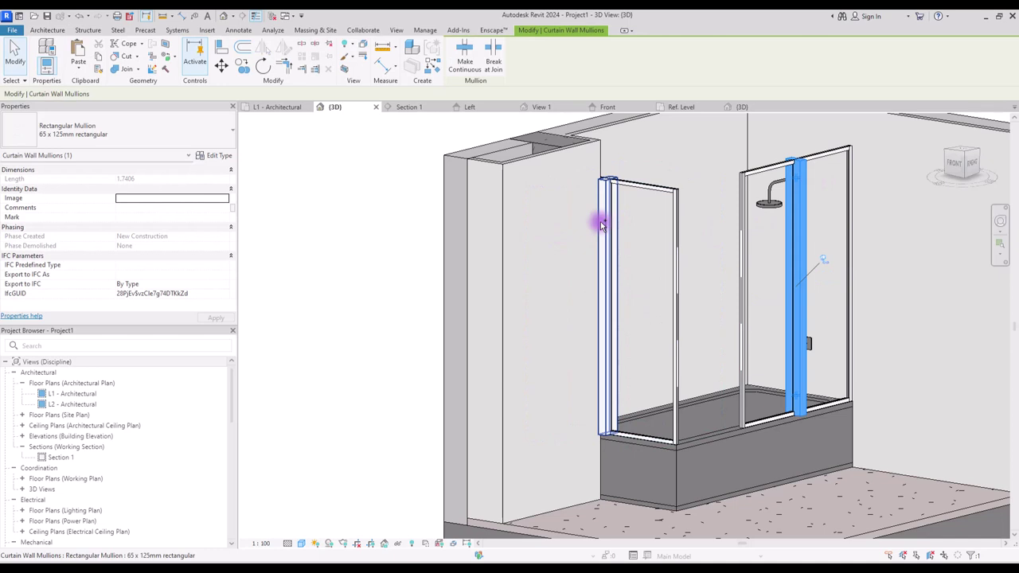
{"action": "left_click", "coordinate": [602, 225], "text": "ctrl"}
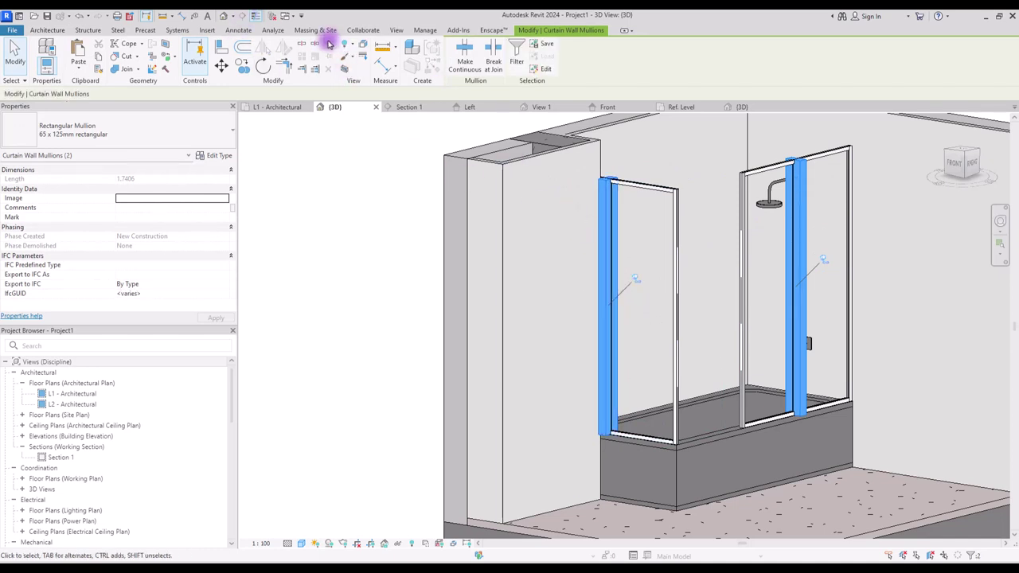
{"action": "left_click", "coordinate": [107, 135]}
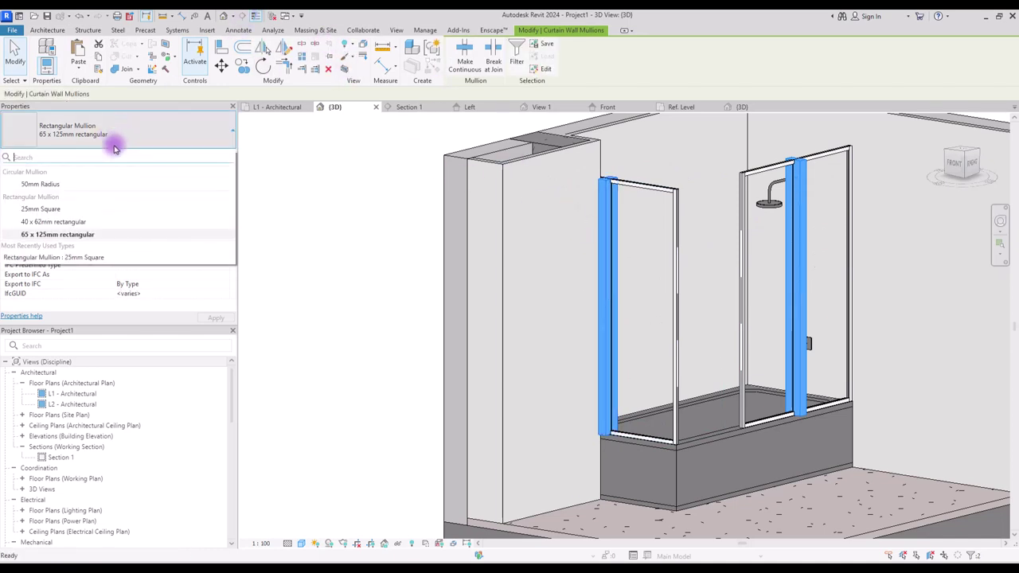
{"action": "left_click", "coordinate": [45, 211]}
Select the short screen's vertical grid line and check its position against the partition corner in the L1 floor plan.
{"action": "left_click", "coordinate": [609, 201]}
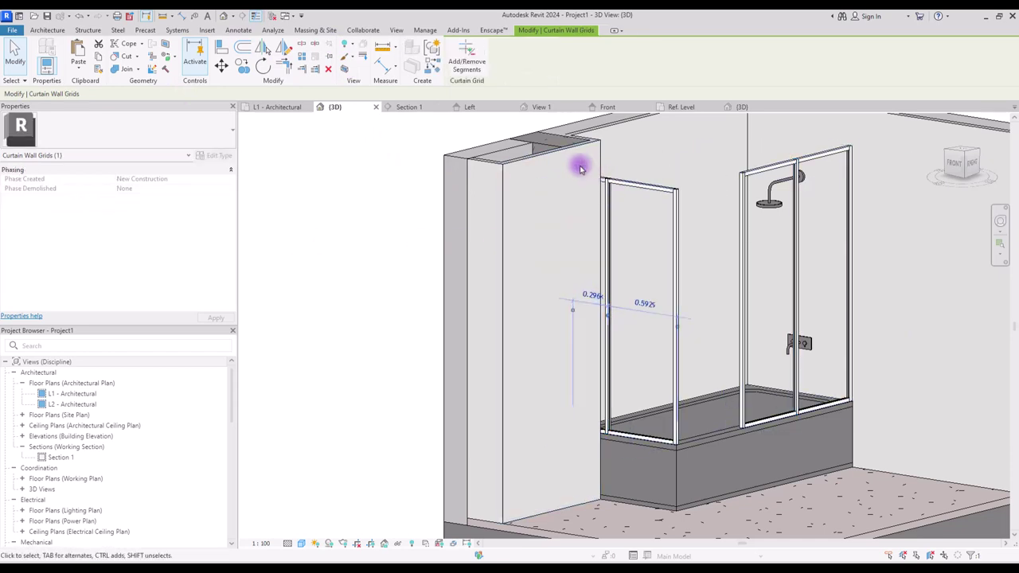
{"action": "left_click", "coordinate": [279, 107]}
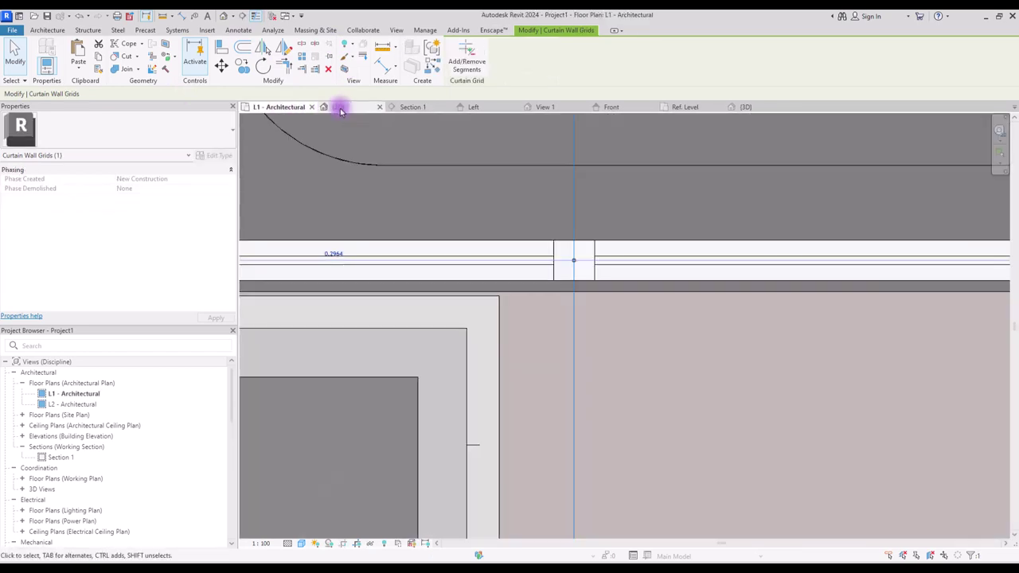
{"action": "left_click", "coordinate": [338, 108]}
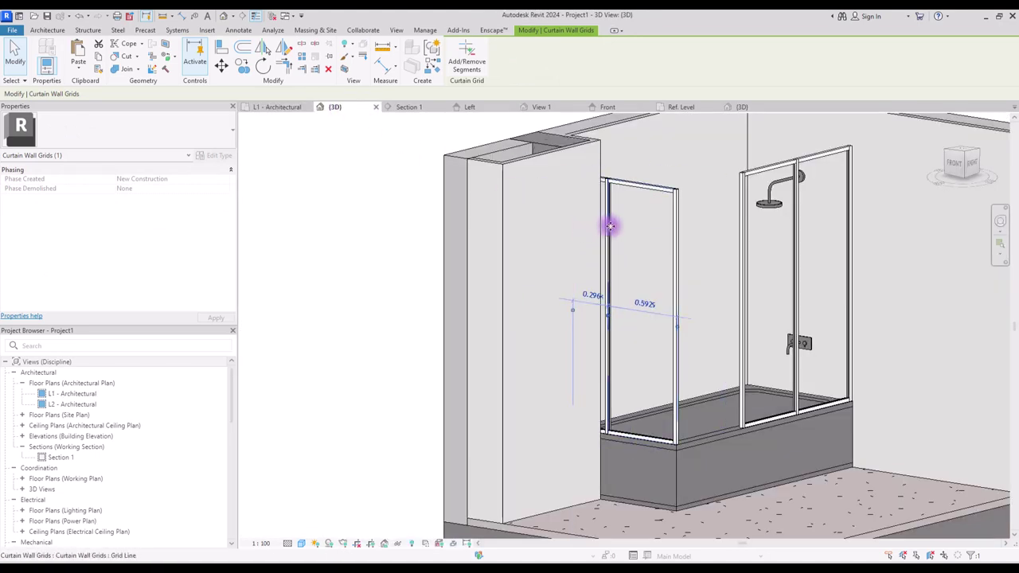
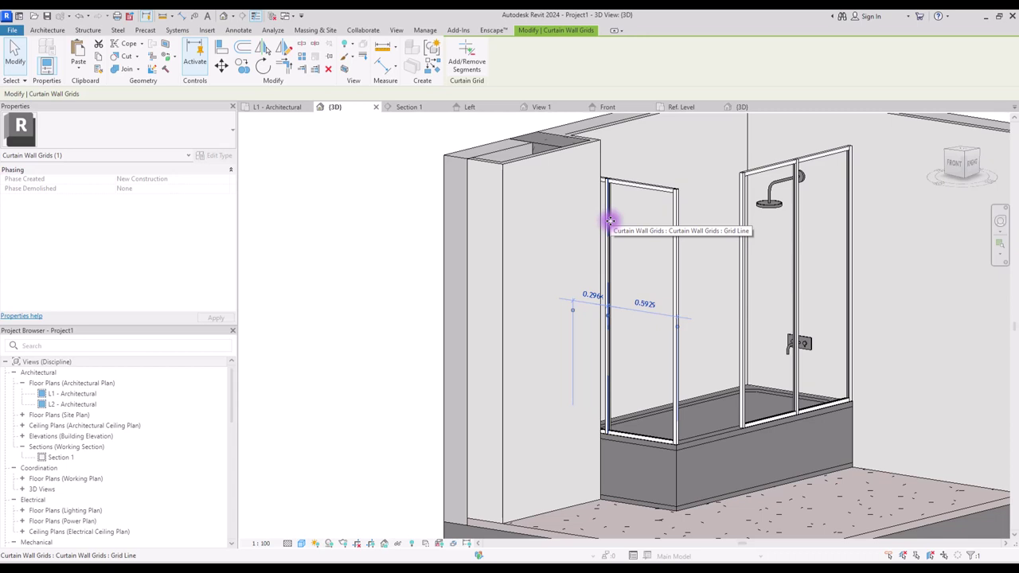
Remove the short shower screen's intermediate vertical division near the partition, and clear the selection of the long screen.
{"action": "left_click", "coordinate": [283, 108]}
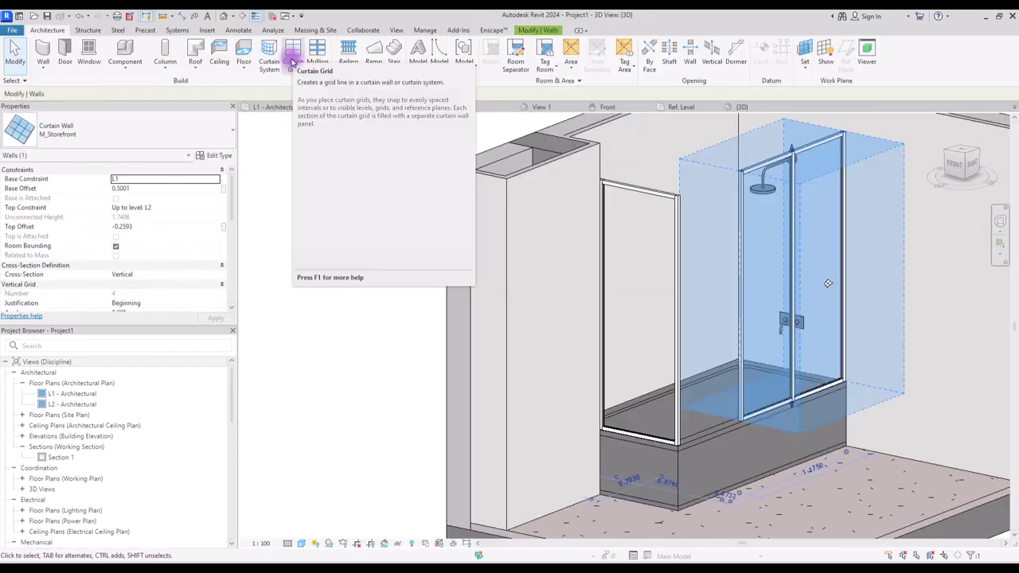
{"action": "left_click", "coordinate": [904, 142]}
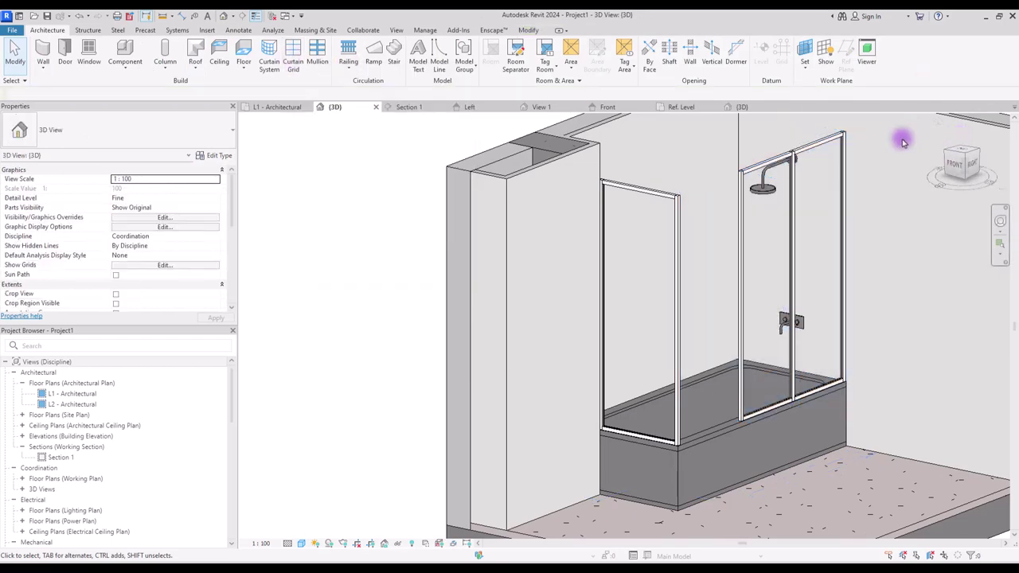
Load the 2017_Window_Vinyl_Sliding_AMSCO_Artisan-XO window family and place a window in the wall behind the bathtub.
{"action": "middle_click_drag", "start_coordinate": [821, 277], "coordinate": [720, 278]}
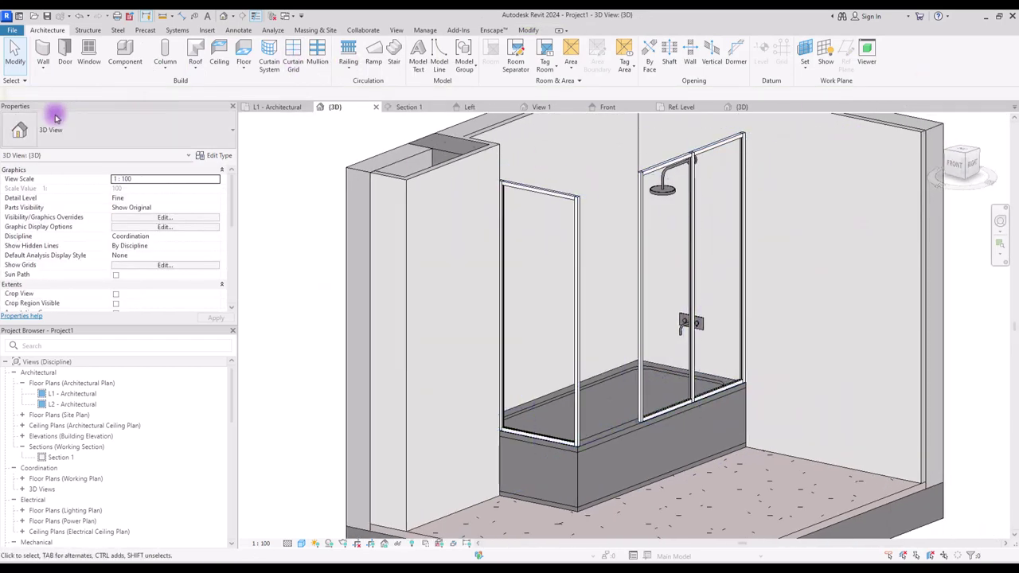
{"action": "left_click", "coordinate": [85, 61]}
{"action": "left_click", "coordinate": [460, 57]}
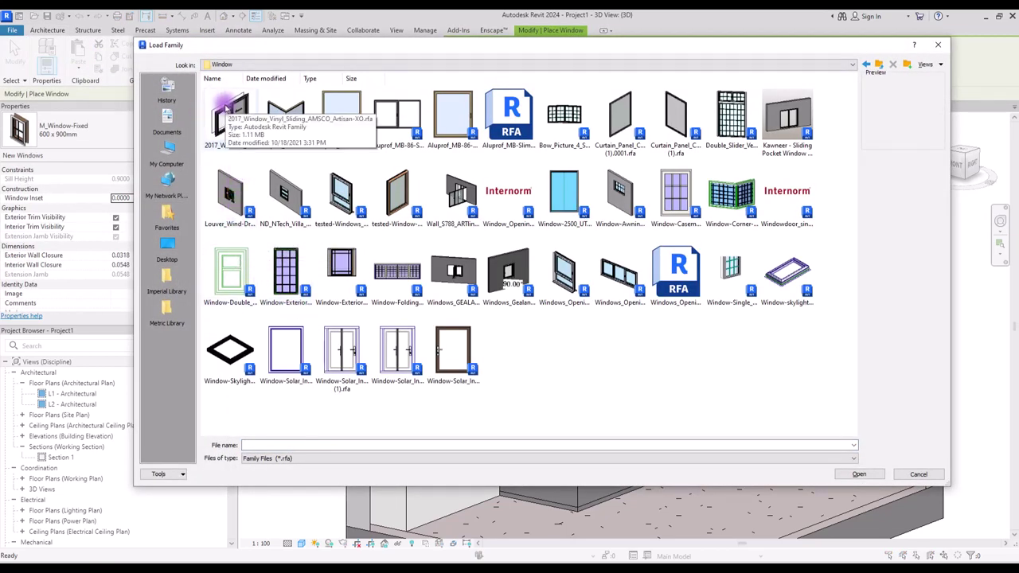
{"action": "double_click", "coordinate": [229, 111]}
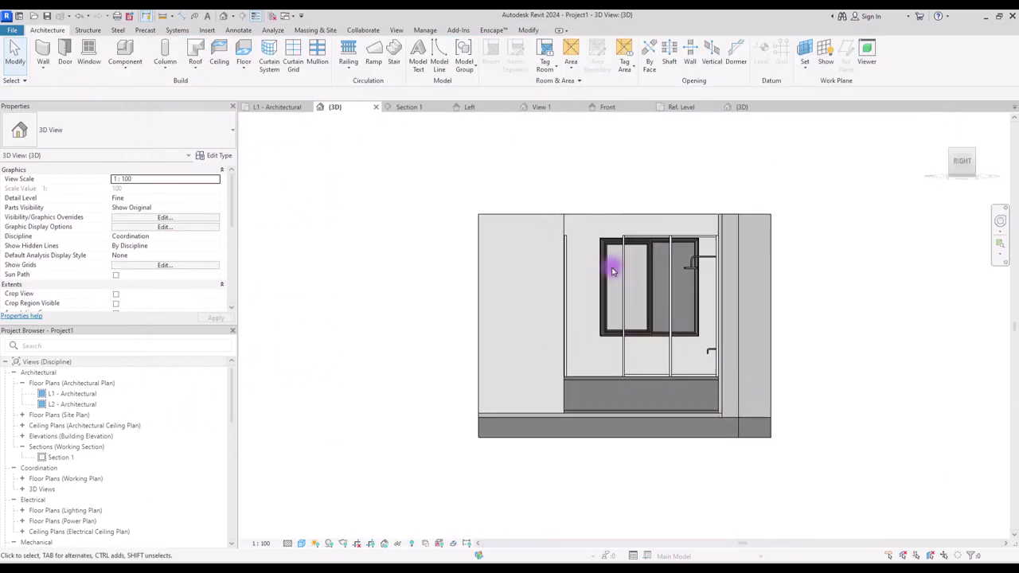
Move the sliding window slightly up and away from the shower head, and return to an angled 3D view.
{"action": "left_click_drag", "start_coordinate": [612, 272], "coordinate": [607, 262]}
{"action": "left_click", "coordinate": [650, 194]}
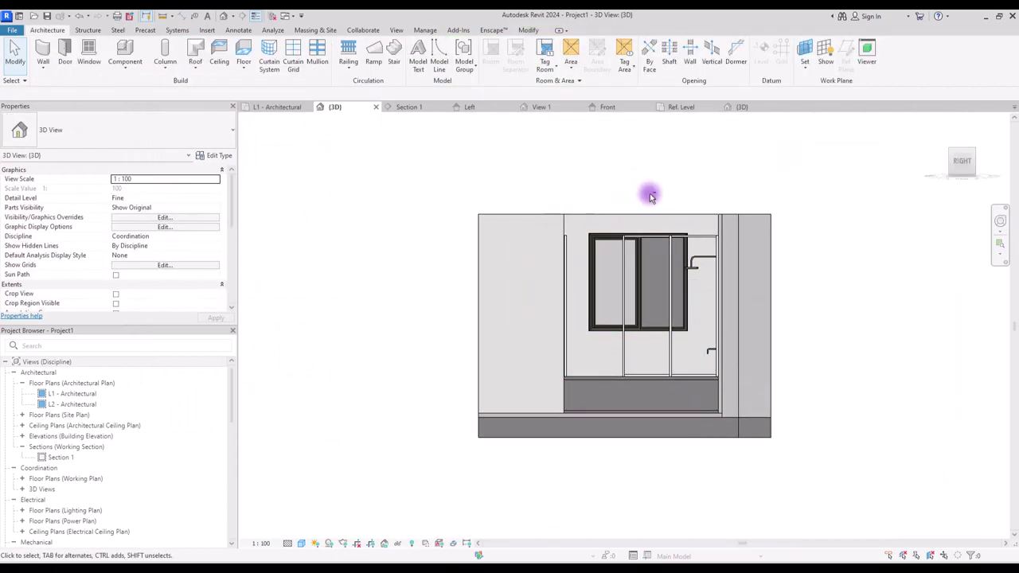
{"action": "middle_click_drag", "start_coordinate": [649, 194], "coordinate": [805, 291], "text": "shift"}
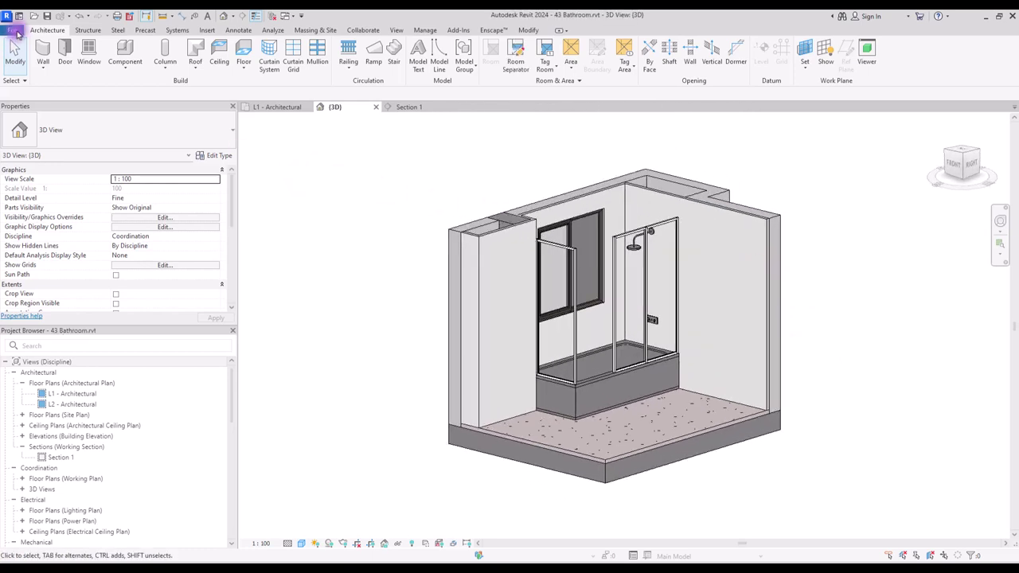
Create a new family from the Generic Model.rft template.
{"action": "left_click", "coordinate": [16, 31]}
{"action": "mouse_move", "coordinate": [43, 70]}
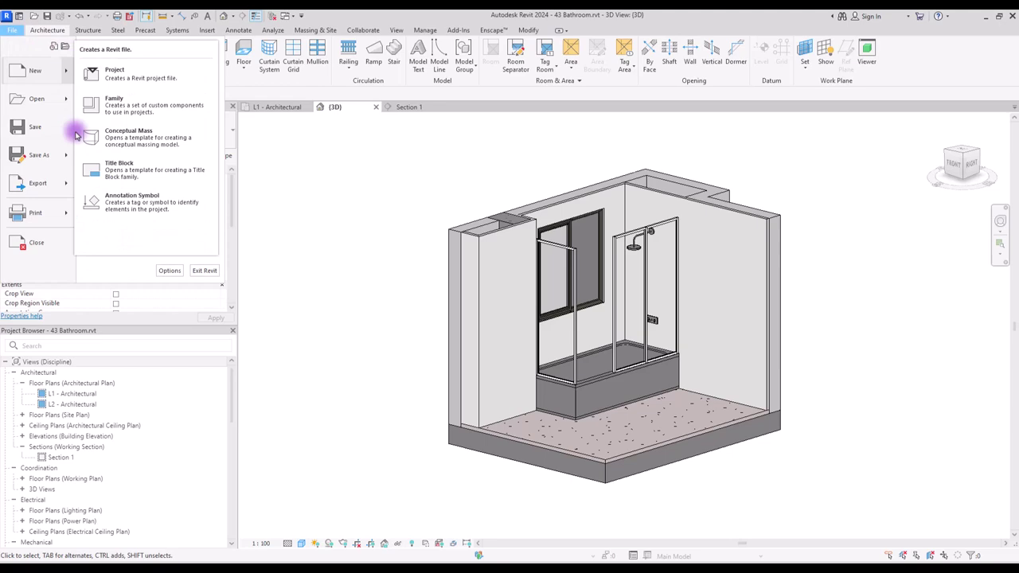
{"action": "left_click", "coordinate": [121, 105]}
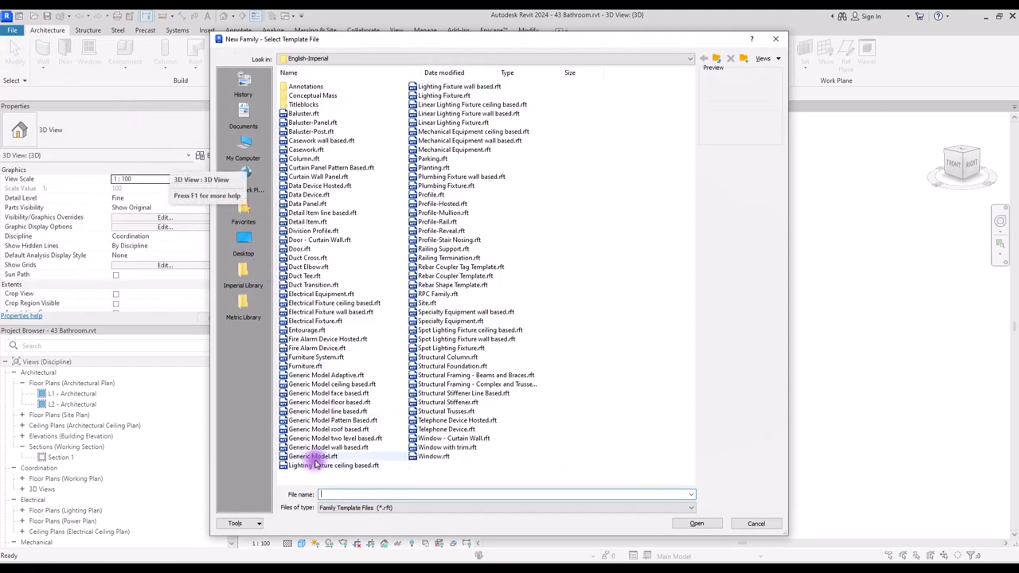
{"action": "left_click", "coordinate": [315, 458]}
{"action": "left_click", "coordinate": [697, 524]}
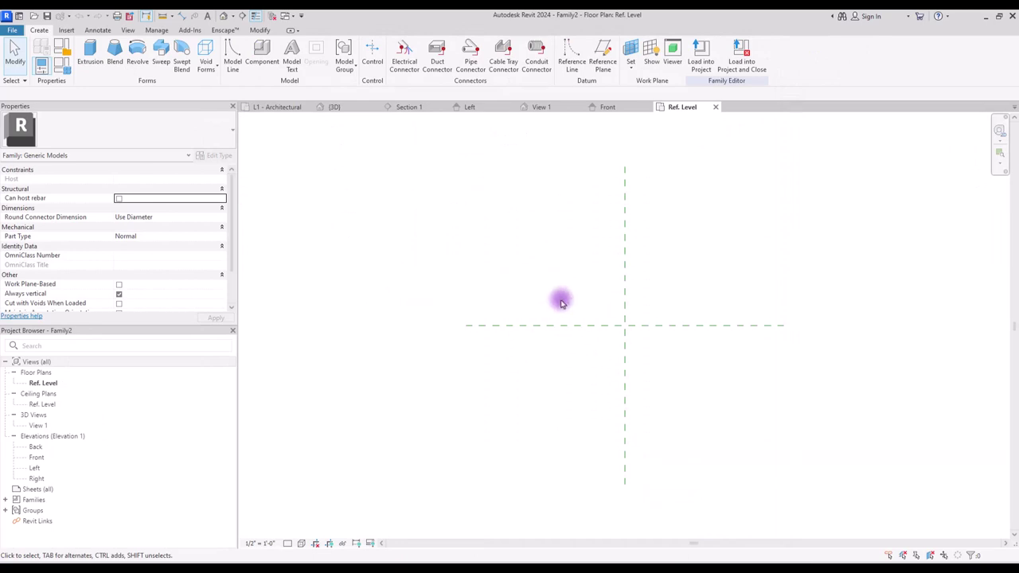
{"action": "key", "text": "Escape"}
Draw a vertical reference plane left of the centre plane and one horizontal plane on each side of the horizontal centre plane.
{"action": "left_click", "coordinate": [41, 30]}
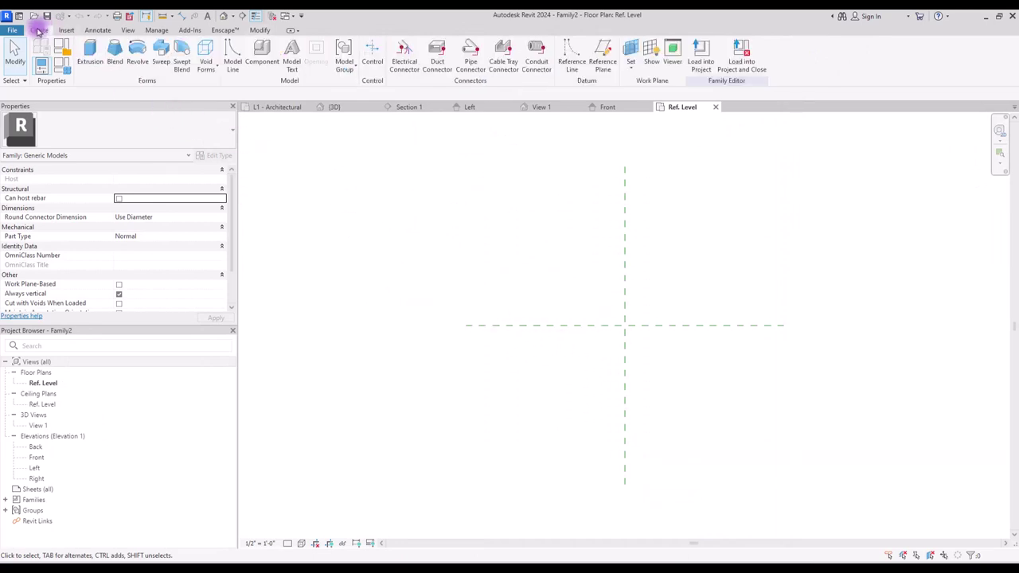
{"action": "left_click", "coordinate": [599, 50]}
{"action": "left_click", "coordinate": [573, 261]}
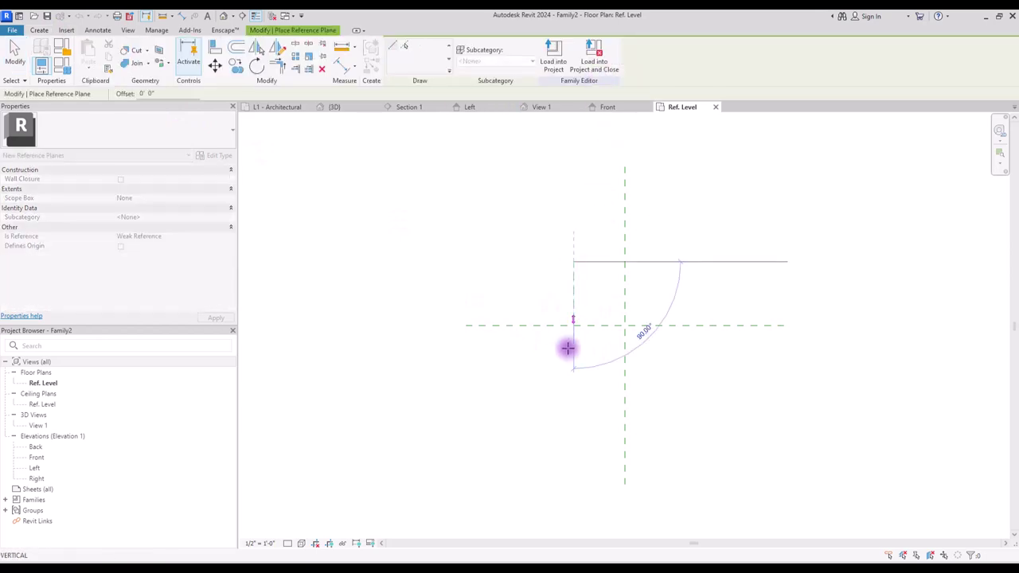
{"action": "left_click", "coordinate": [573, 439]}
{"action": "left_click", "coordinate": [501, 273]}
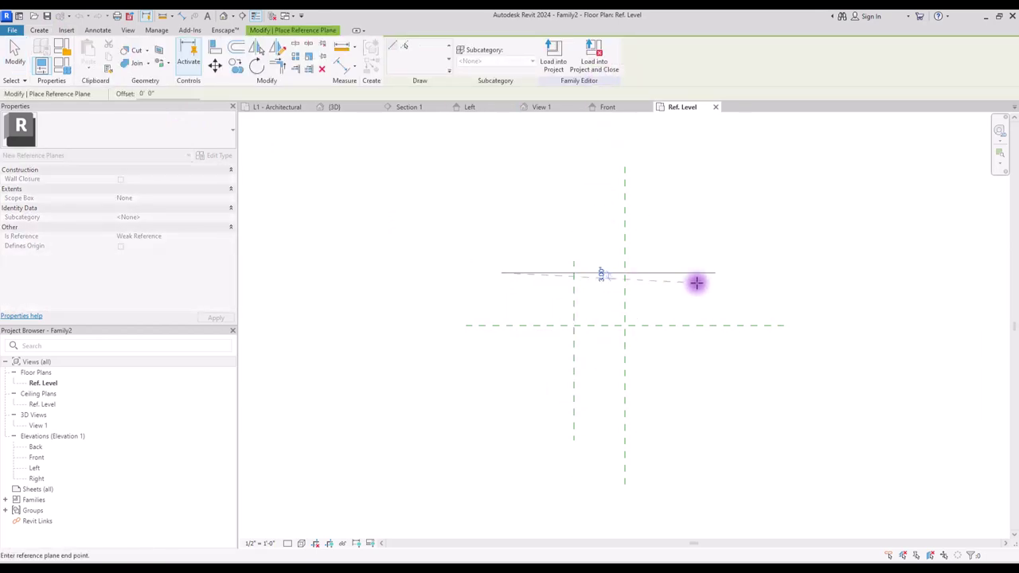
{"action": "left_click", "coordinate": [706, 273]}
{"action": "left_click", "coordinate": [500, 369]}
{"action": "left_click", "coordinate": [707, 369]}
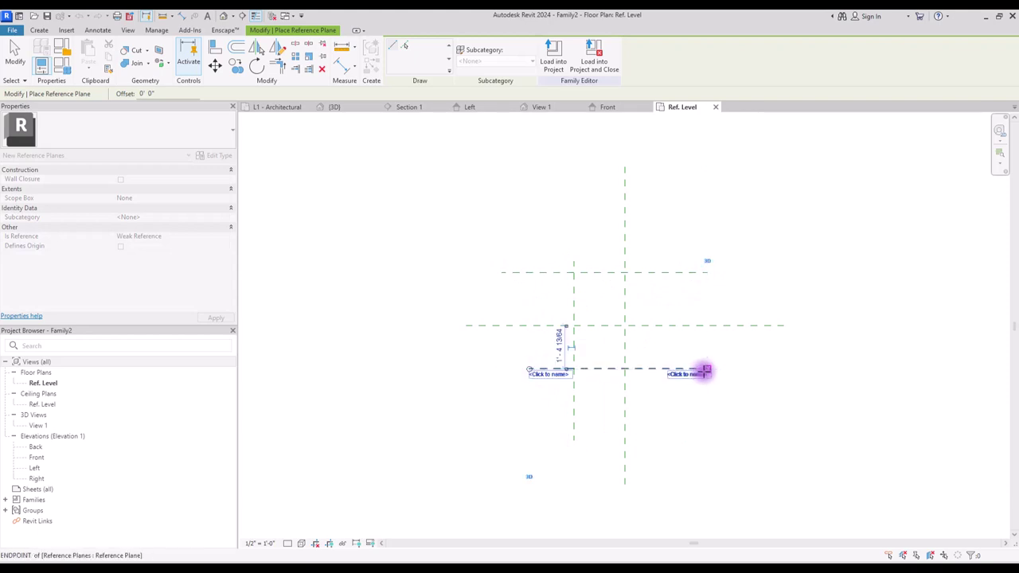
Place an aligned dimension across the three horizontal reference planes and constrain their spacing as equal (EQ).
{"action": "key", "text": "d"}
{"action": "key", "text": "i"}
{"action": "left_click", "coordinate": [549, 272]}
{"action": "left_click", "coordinate": [548, 326]}
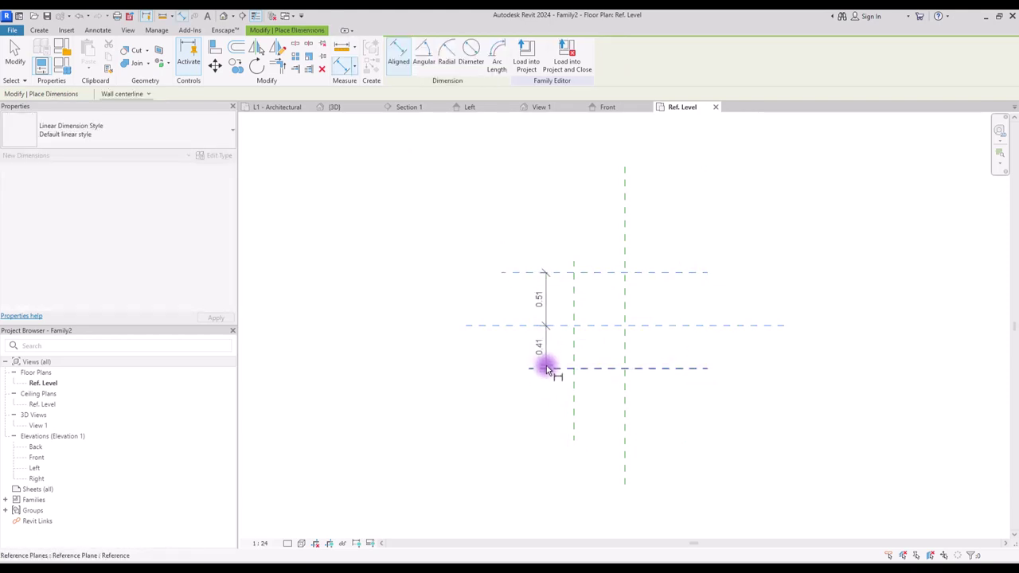
{"action": "left_click", "coordinate": [546, 369]}
{"action": "left_click", "coordinate": [512, 454]}
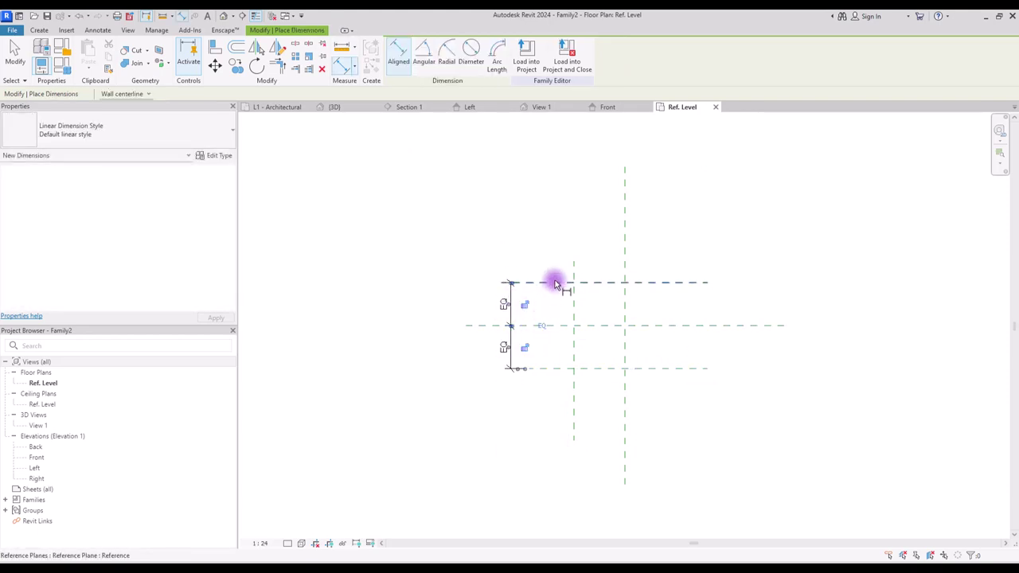
Dimension the overall distance between the two outer horizontal planes and the distance between the two vertical planes.
{"action": "left_click", "coordinate": [555, 283]}
{"action": "left_click", "coordinate": [549, 369]}
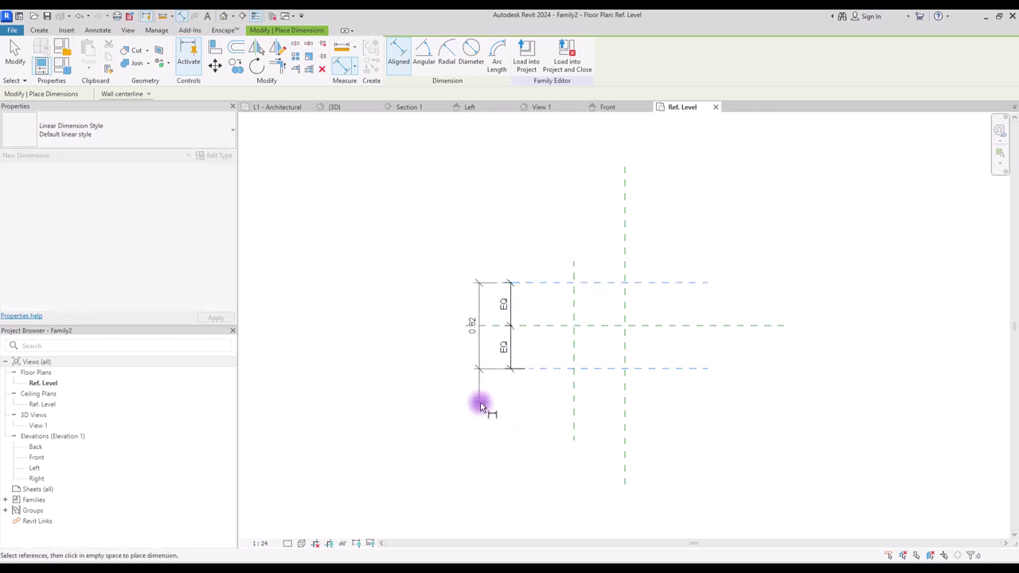
{"action": "left_click", "coordinate": [491, 404]}
{"action": "left_click", "coordinate": [573, 291]}
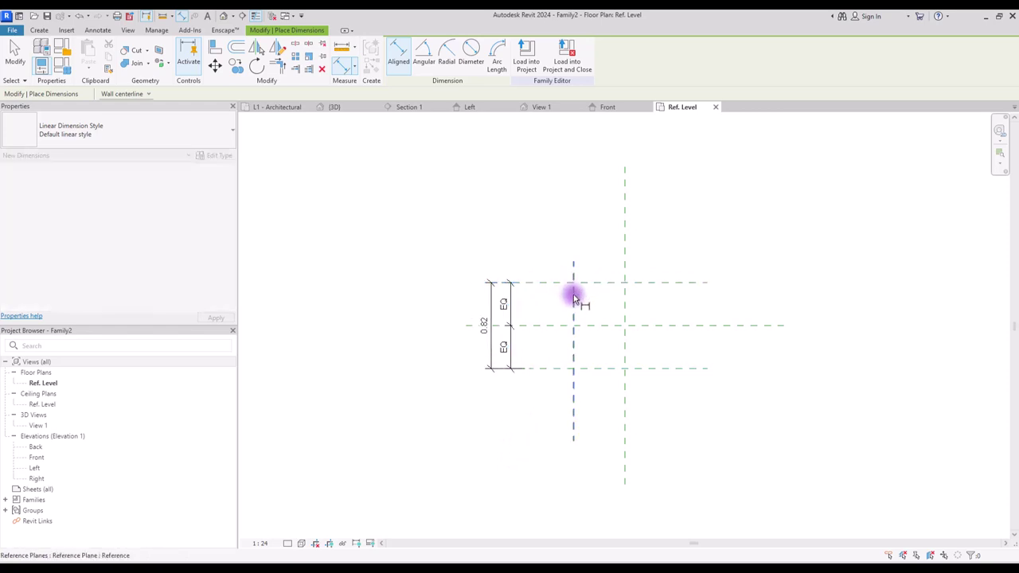
{"action": "left_click", "coordinate": [628, 296]}
{"action": "left_click", "coordinate": [700, 244]}
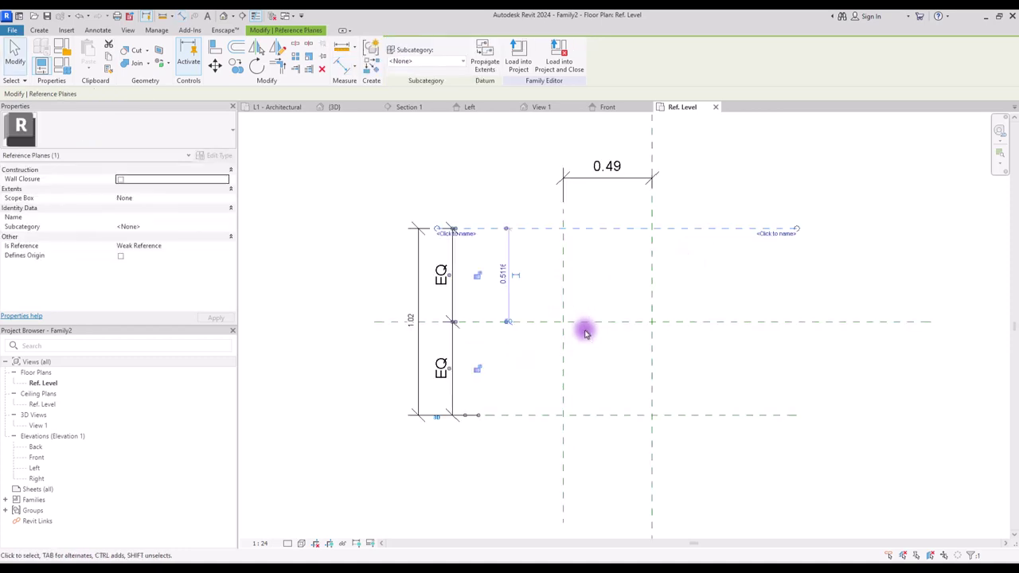
Nudge the outer horizontal planes to about 1.00 m apart and the new vertical plane to about 0.50 m from the centre plane.
{"action": "scroll", "coordinate": [586, 330], "scroll_direction": "up", "scroll_amount": 2}
{"action": "key", "text": "Up"}
{"action": "key", "text": "Down"}
{"action": "key", "text": "Down"}
{"action": "key", "text": "Down"}
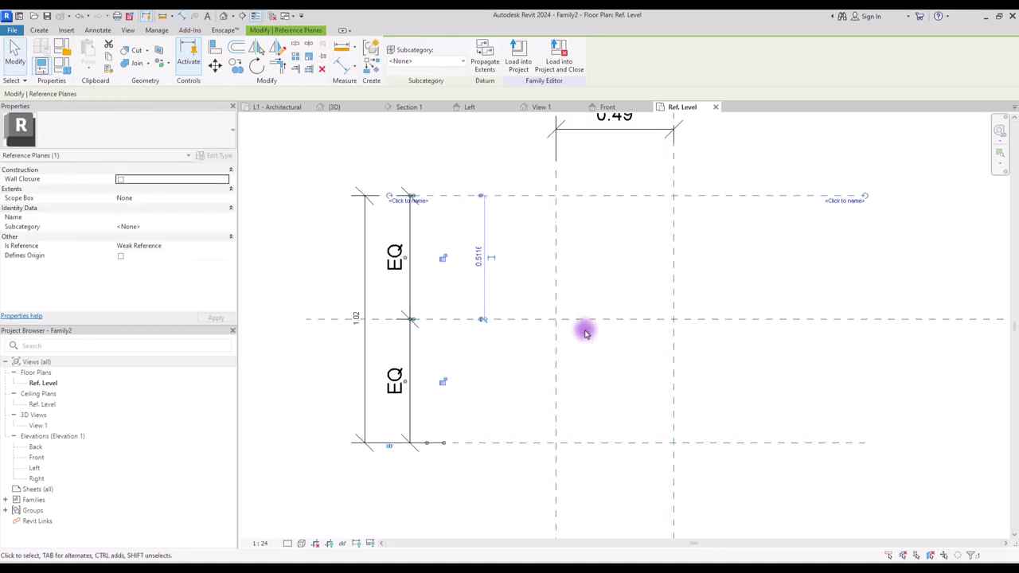
{"action": "key", "text": "Up"}
{"action": "scroll", "coordinate": [585, 332], "scroll_direction": "down", "scroll_amount": 2}
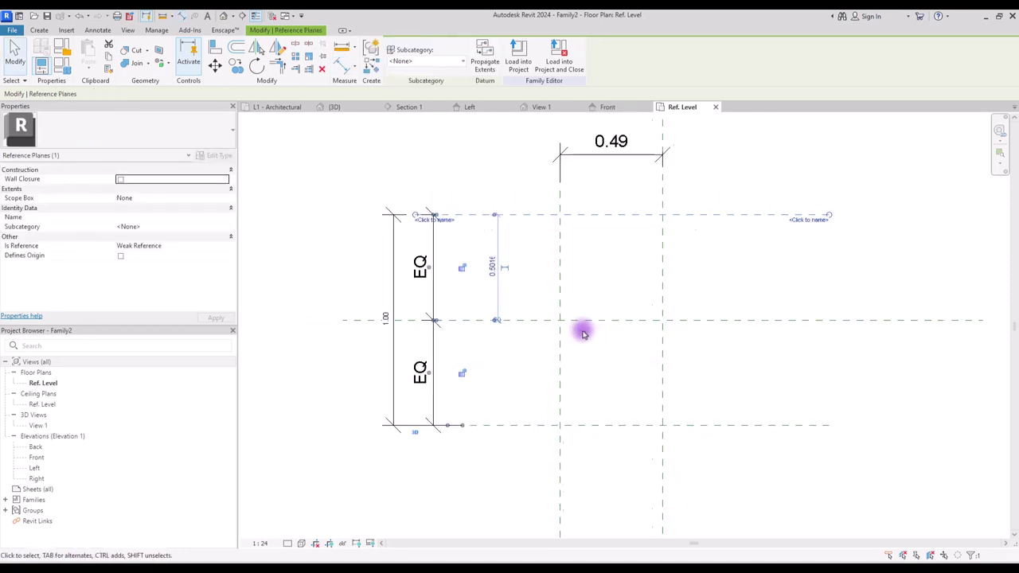
{"action": "left_click", "coordinate": [560, 248]}
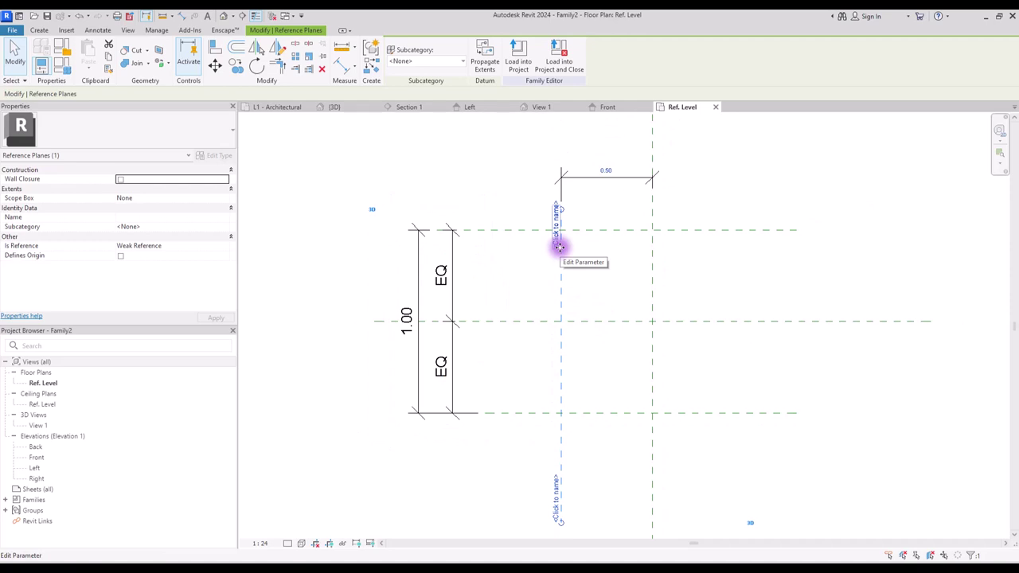
{"action": "left_click", "coordinate": [491, 168]}
{"action": "scroll", "coordinate": [484, 268], "scroll_direction": "down", "scroll_amount": 2}
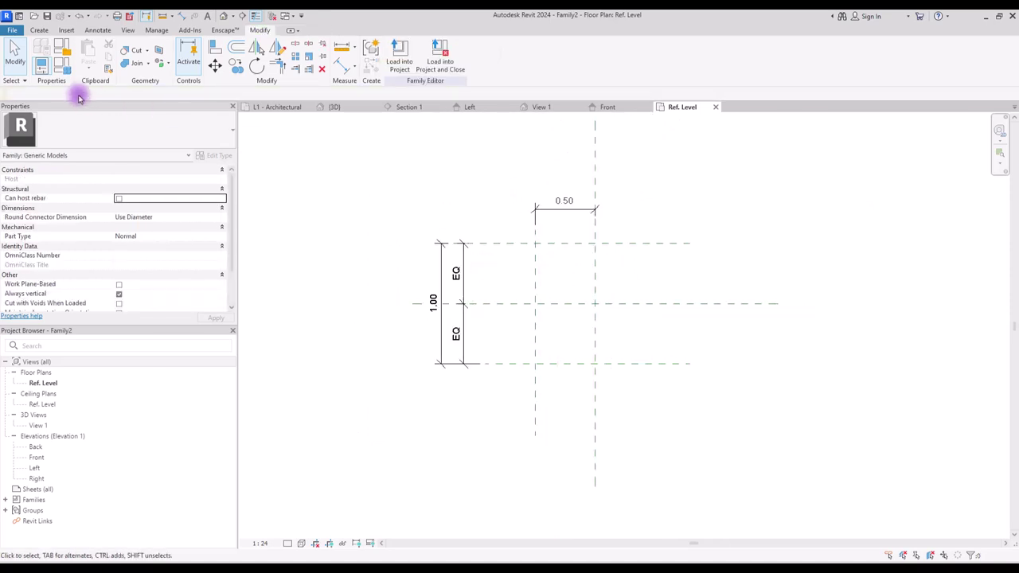
Create a 0.25 m deep extrusion from a rectangle snapped between the outer reference planes, locking its edges to them.
{"action": "left_click", "coordinate": [78, 49]}
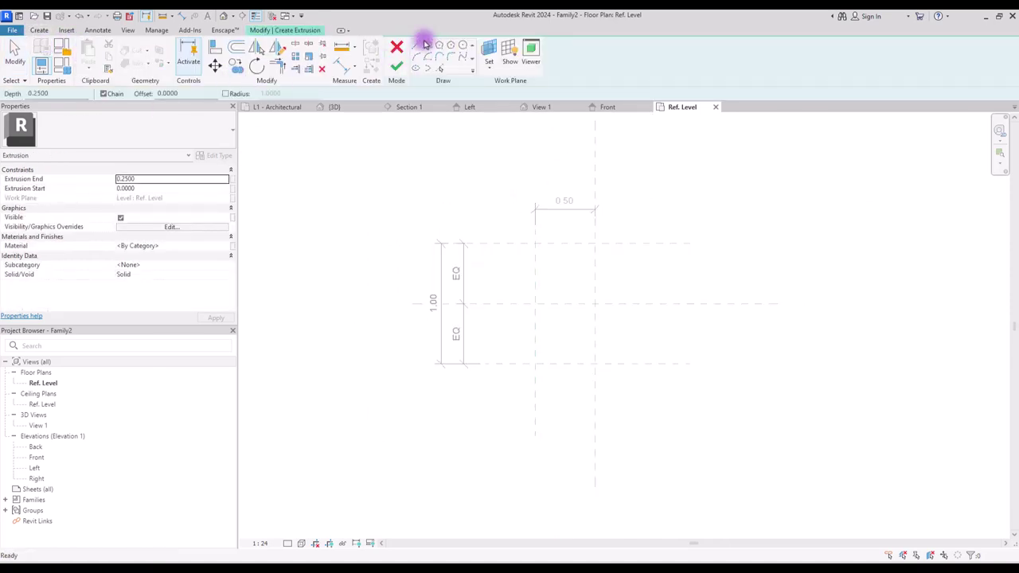
{"action": "left_click", "coordinate": [534, 244]}
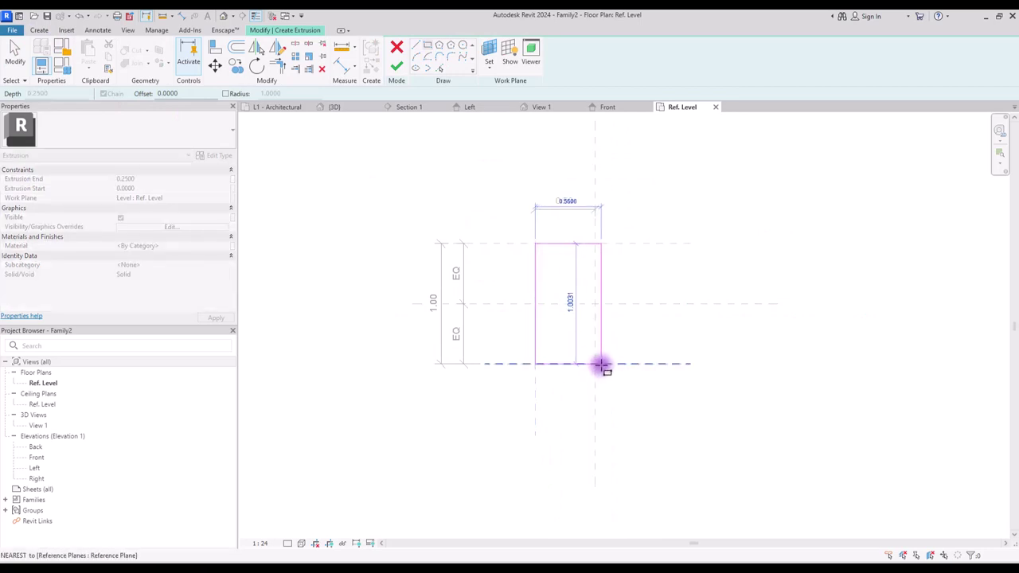
{"action": "left_click", "coordinate": [595, 364]}
{"action": "left_click", "coordinate": [553, 262]}
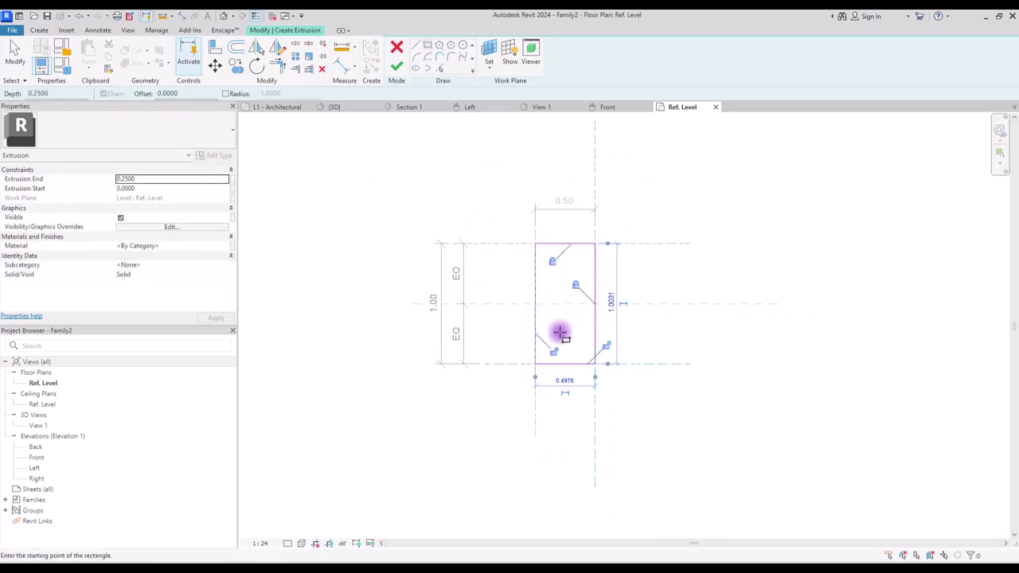
{"action": "left_click", "coordinate": [612, 347]}
{"action": "key", "text": "Escape"}
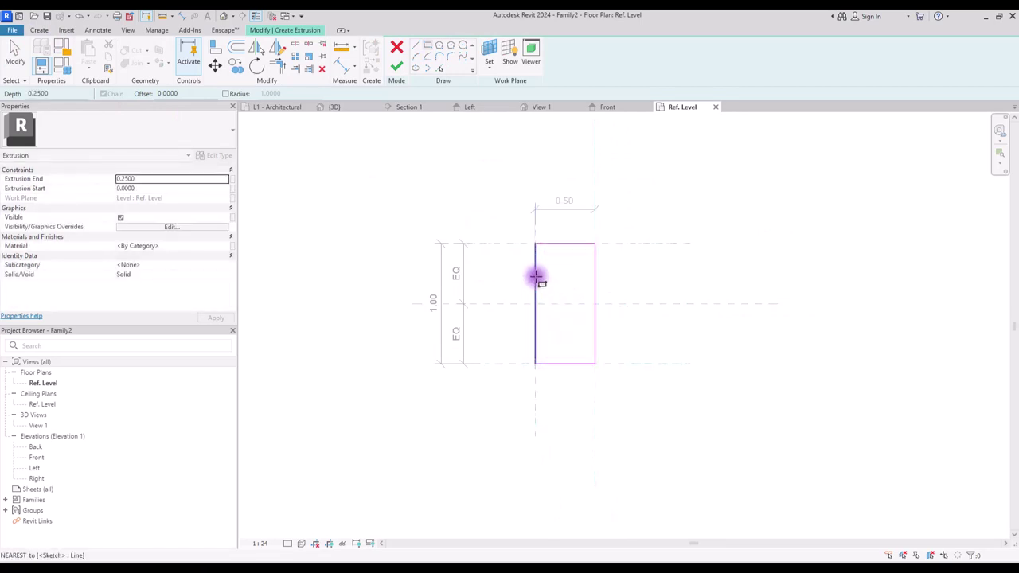
{"action": "left_click", "coordinate": [402, 72]}
In the front elevation, draw a horizontal reference plane above the extrusion, spanning both vertical planes.
{"action": "left_click", "coordinate": [609, 107]}
{"action": "scroll", "coordinate": [529, 273], "scroll_direction": "down", "scroll_amount": 2}
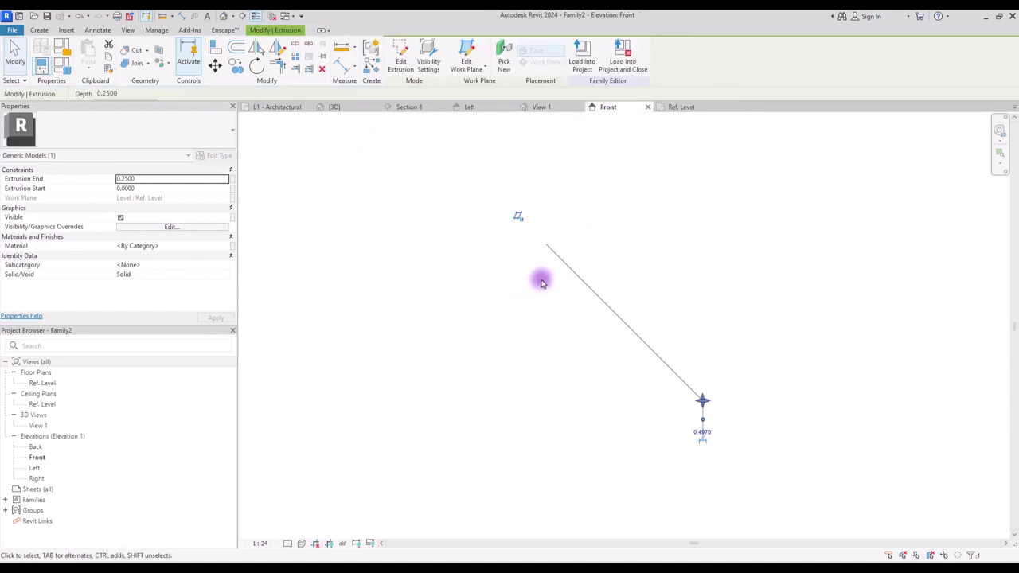
{"action": "scroll", "coordinate": [667, 400], "scroll_direction": "up", "scroll_amount": 3}
{"action": "mouse_move", "coordinate": [667, 400]}
{"action": "middle_mouse_down"}
{"action": "mouse_move", "coordinate": [603, 444]}
{"action": "mouse_move", "coordinate": [632, 344]}
{"action": "middle_mouse_up"}
{"action": "scroll", "coordinate": [635, 350], "scroll_direction": "up", "scroll_amount": 4}
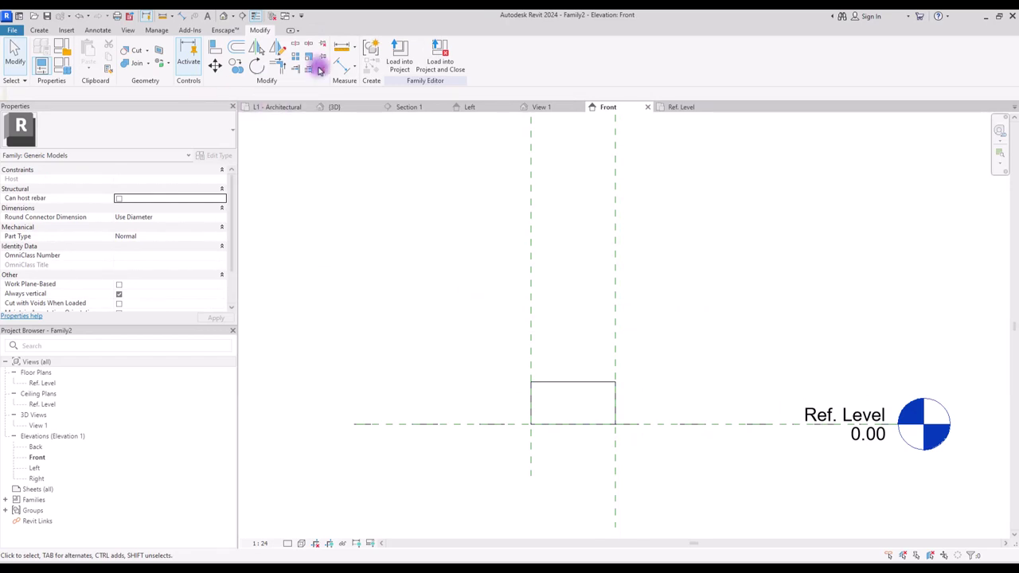
{"action": "left_click", "coordinate": [39, 30]}
{"action": "left_click", "coordinate": [604, 54]}
{"action": "left_click", "coordinate": [423, 208]}
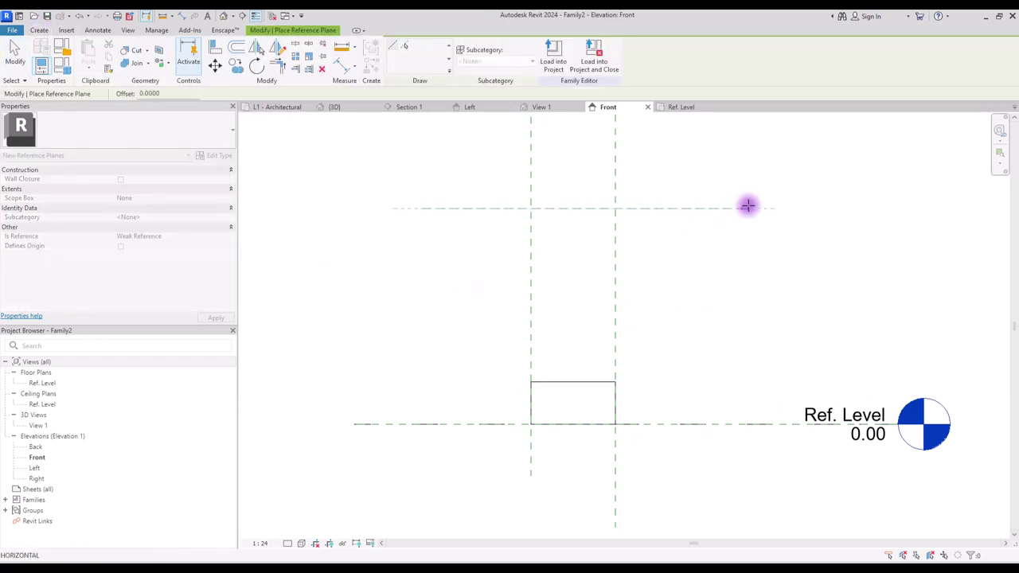
{"action": "left_click", "coordinate": [750, 209]}
{"action": "key", "text": "Escape"}
{"action": "key", "text": "Escape"}
Nudge the new horizontal reference plane to about 0.79 m above the reference level.
{"action": "left_click", "coordinate": [681, 210]}
{"action": "key", "text": "Down"}
{"action": "key", "text": "Down"}
{"action": "key", "text": "Down"}
{"action": "key", "text": "Down"}
{"action": "key", "text": "Down"}
{"action": "key", "text": "Down"}
{"action": "key", "text": "Down"}
{"action": "key", "text": "Down"}
{"action": "key", "text": "Down"}
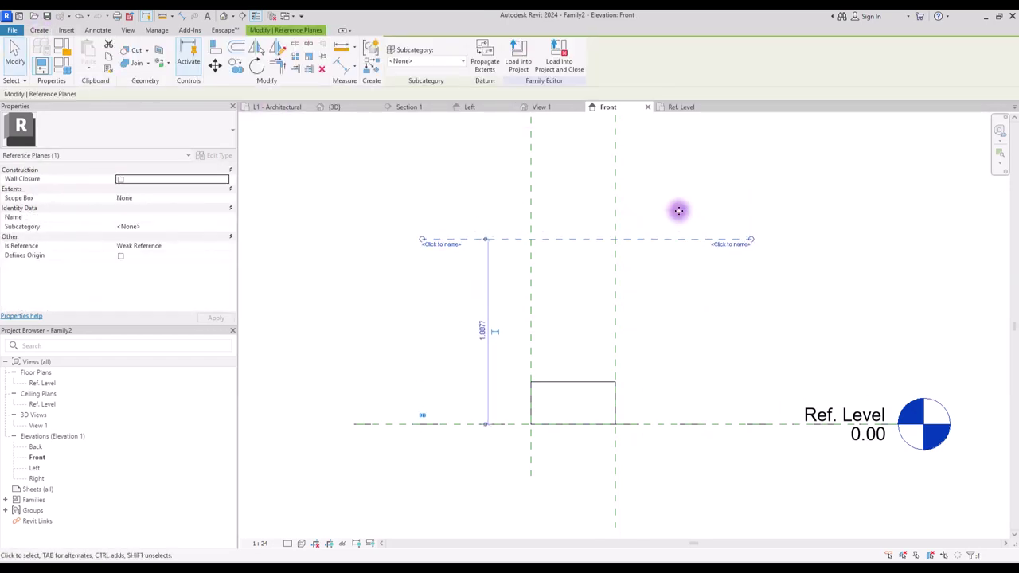
{"action": "key", "text": "Down"}
{"action": "key", "text": "Down"}
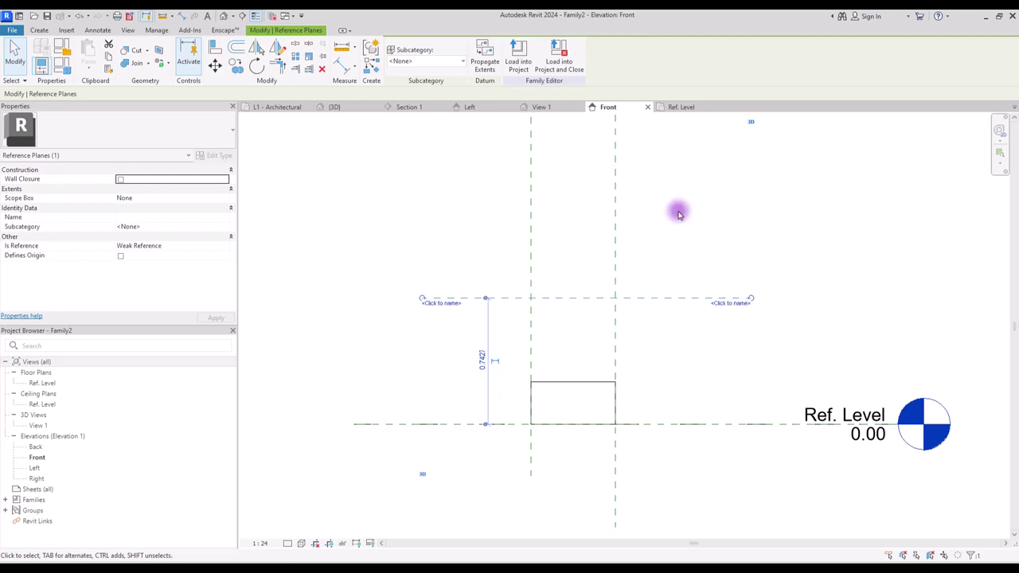
{"action": "key", "text": "Up"}
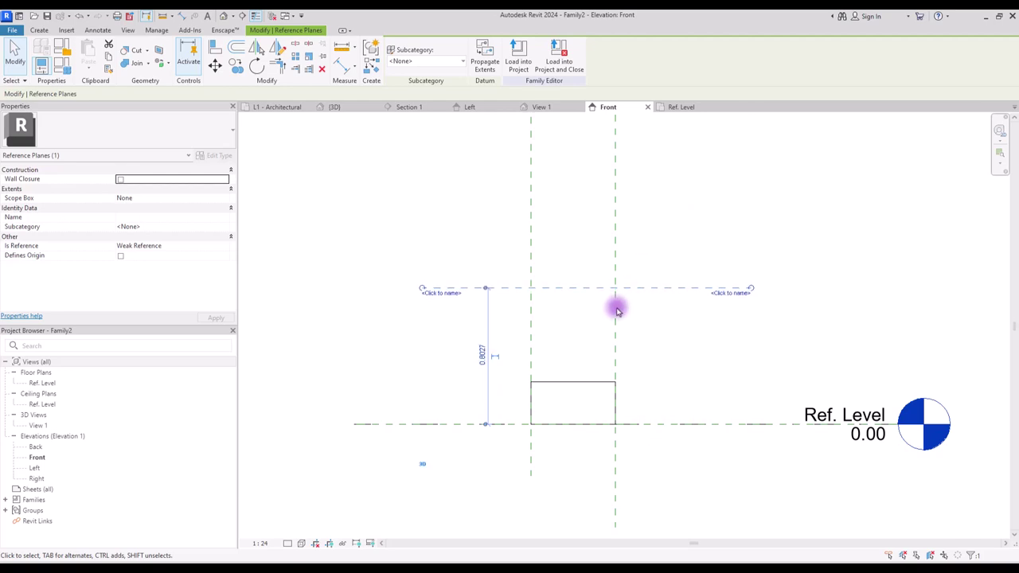
{"action": "scroll", "coordinate": [571, 338], "scroll_direction": "up", "scroll_amount": 2}
{"action": "key", "text": "Down"}
{"action": "key", "text": "Down"}
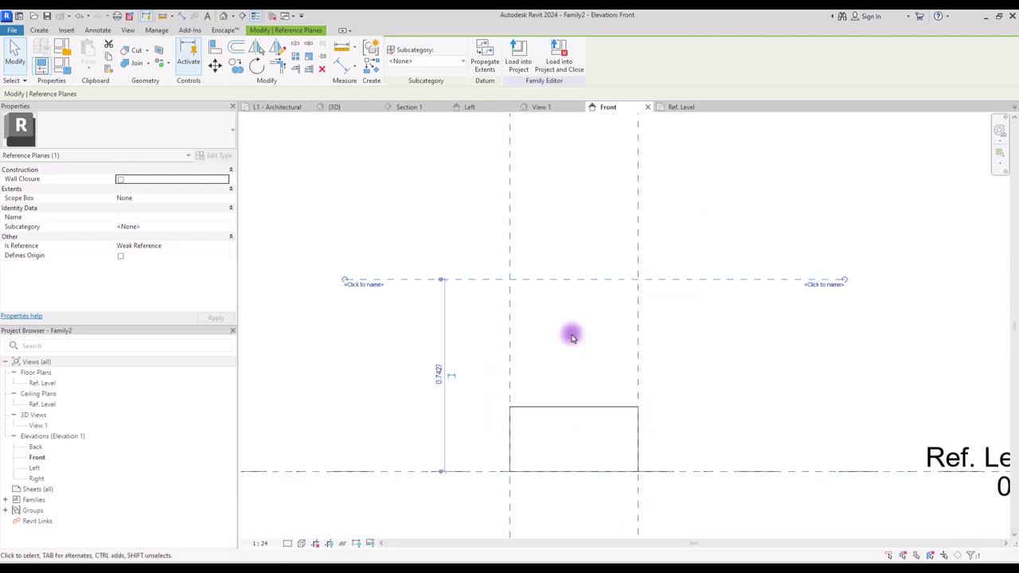
{"action": "key", "text": "Up"}
{"action": "key", "text": "Up"}
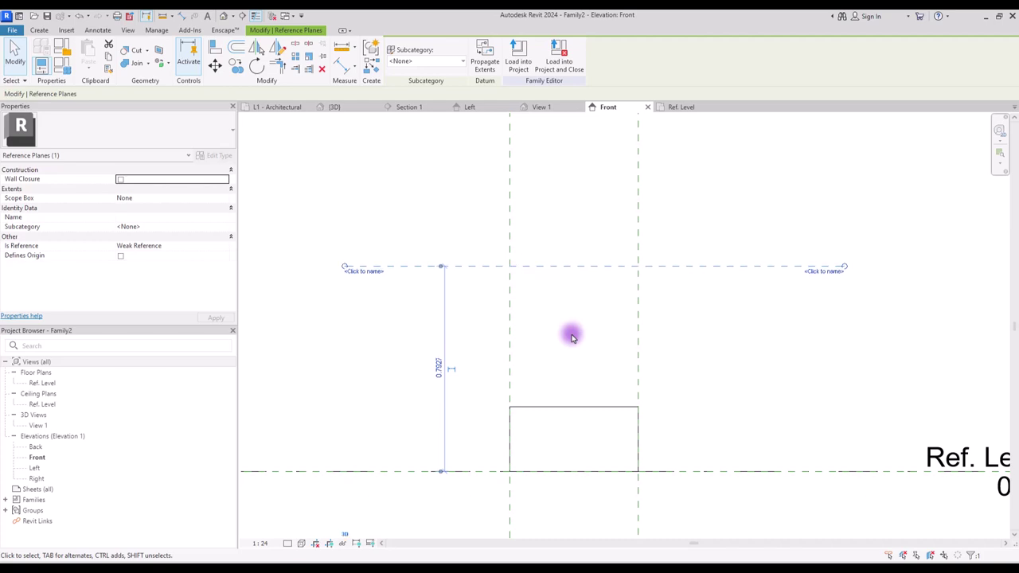
Stretch the extrusion's top up to the new horizontal plane and raise its base, leaving a shallow block beneath that plane.
{"action": "left_click", "coordinate": [567, 406]}
{"action": "left_click_drag", "start_coordinate": [578, 399], "coordinate": [586, 263]}
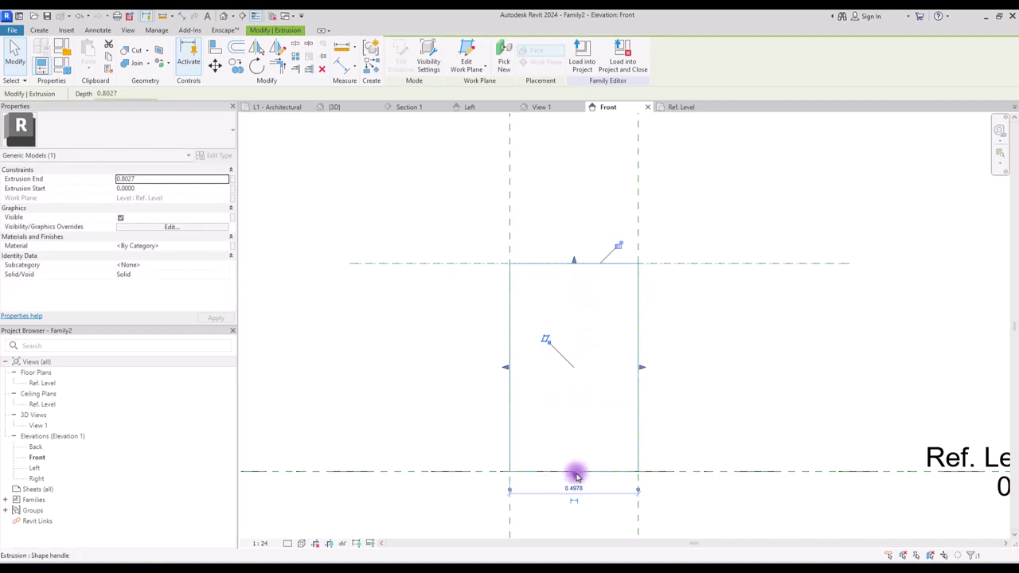
{"action": "left_click_drag", "start_coordinate": [577, 476], "coordinate": [612, 311]}
{"action": "left_click", "coordinate": [599, 368]}
Start a void swept blend and sketch a vertical path about 0.16 m long from inside the block to just above its top.
{"action": "left_click", "coordinate": [39, 29]}
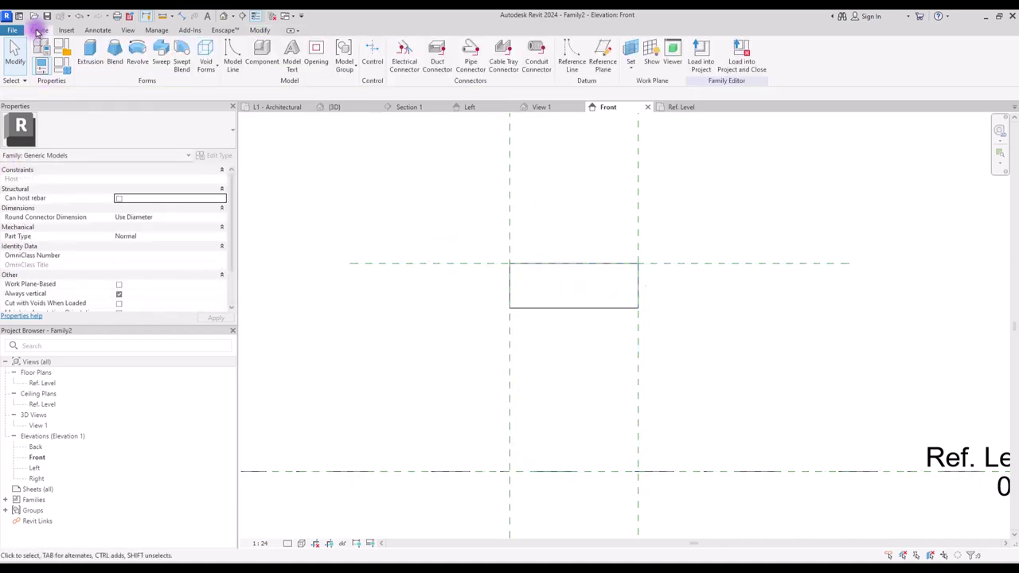
{"action": "left_click", "coordinate": [205, 63]}
{"action": "left_click", "coordinate": [231, 171]}
{"action": "left_click", "coordinate": [430, 46]}
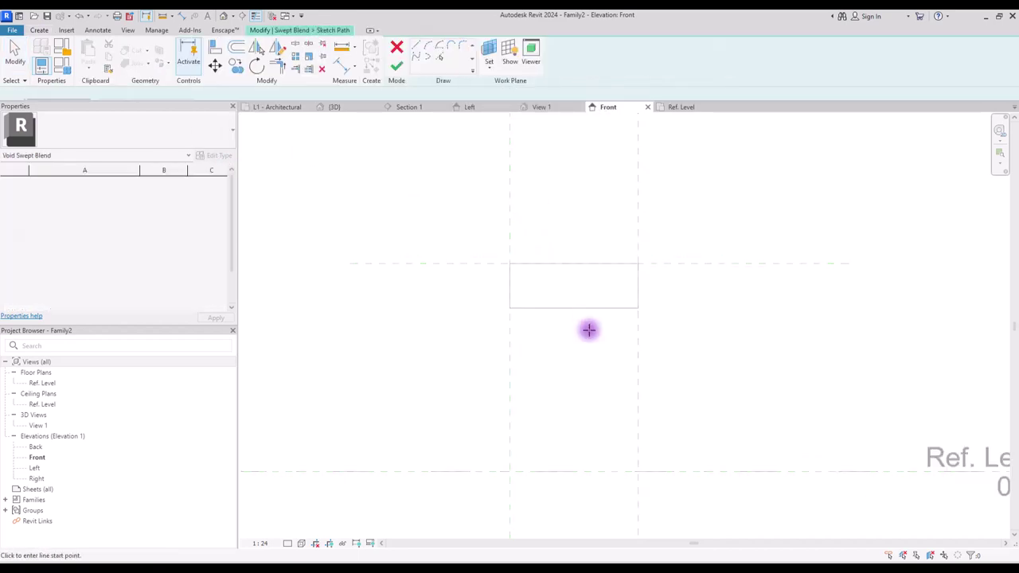
{"action": "left_click", "coordinate": [570, 299]}
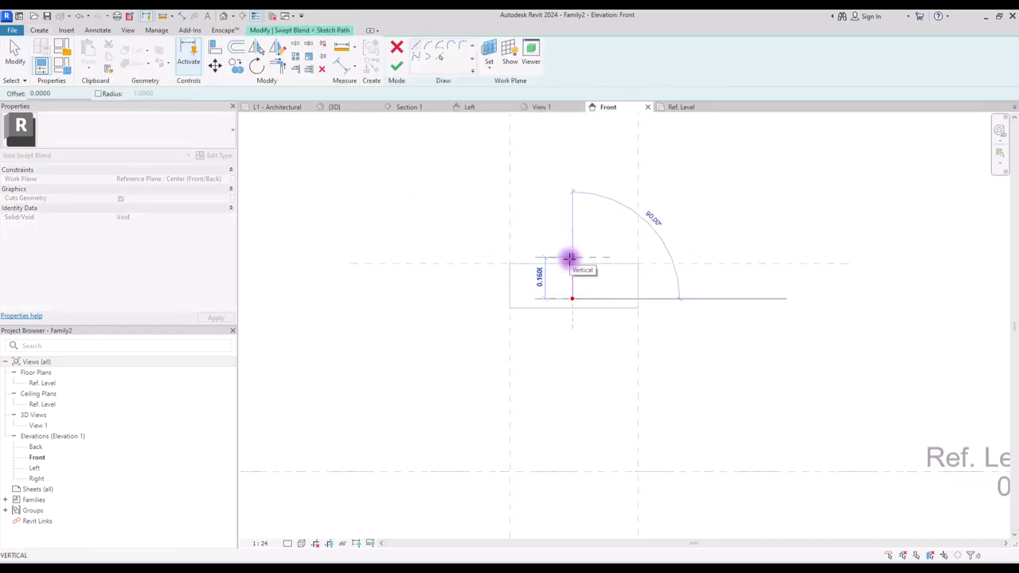
{"action": "left_click", "coordinate": [570, 259]}
{"action": "key", "text": "Escape"}
{"action": "left_click", "coordinate": [583, 297]}
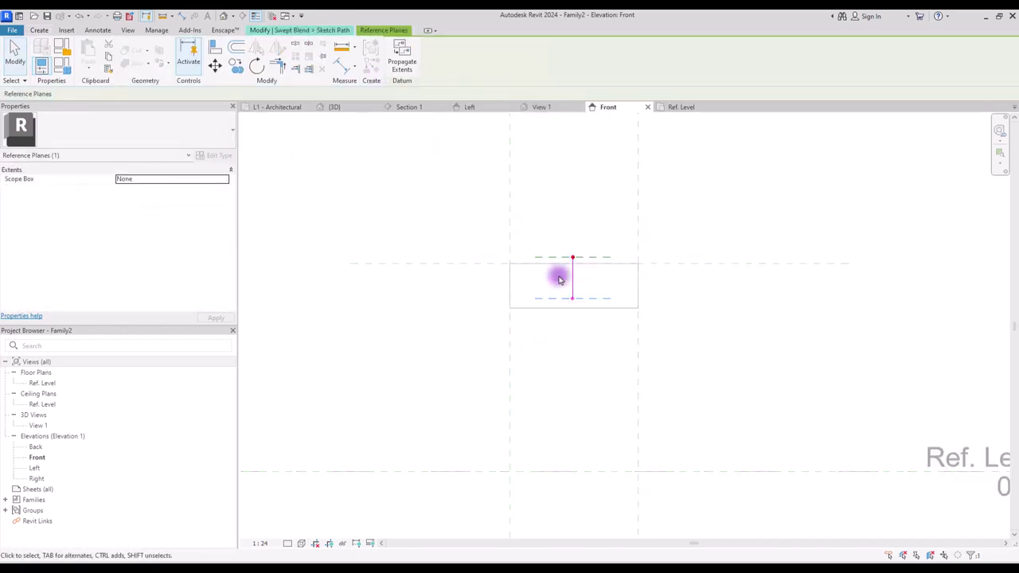
Open the first profile for editing in the Ref. Level floor plan and draw a horizontal reference plane across the block's lower half.
{"action": "left_click", "coordinate": [517, 51]}
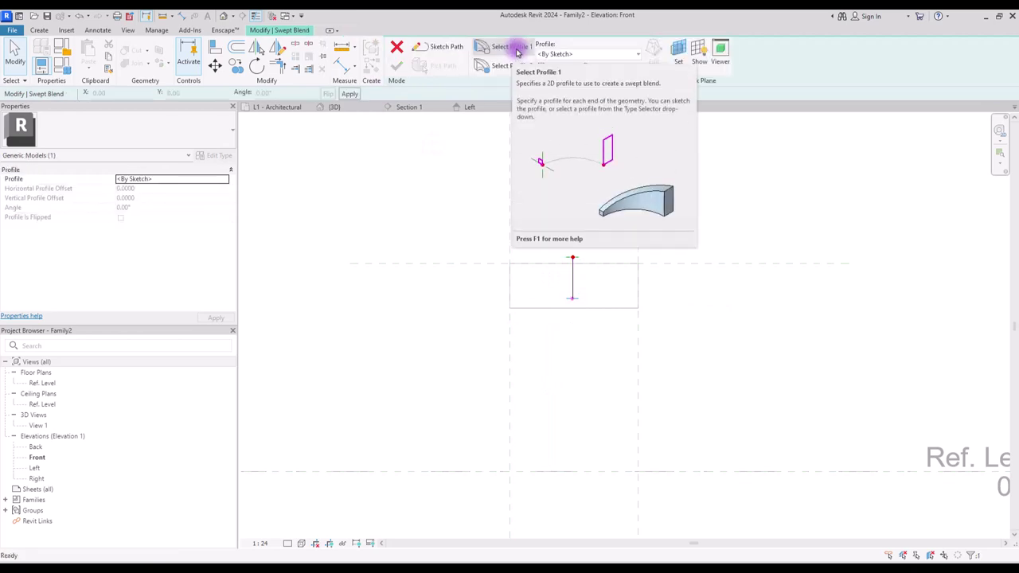
{"action": "left_click", "coordinate": [518, 50]}
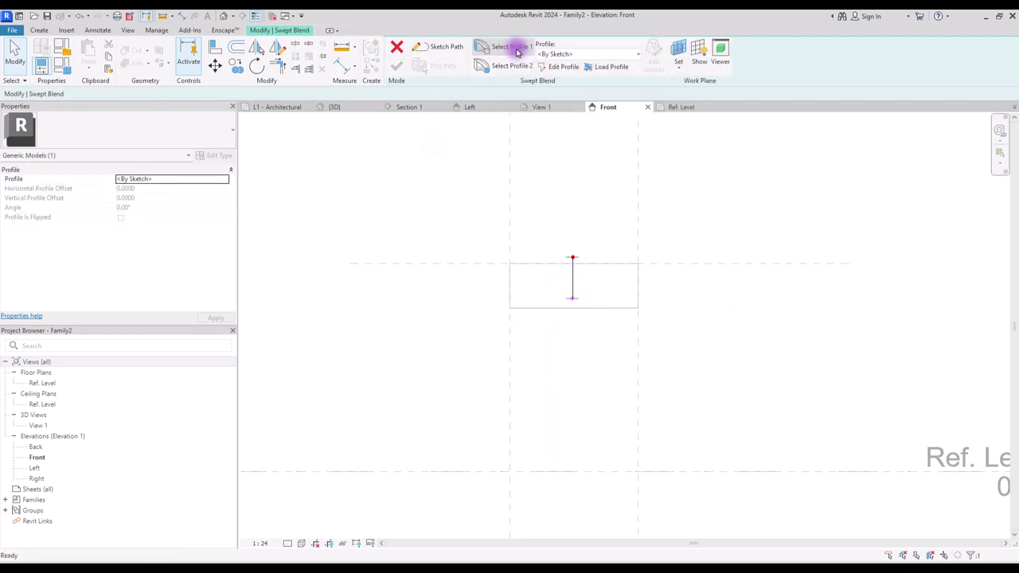
{"action": "left_click", "coordinate": [559, 66]}
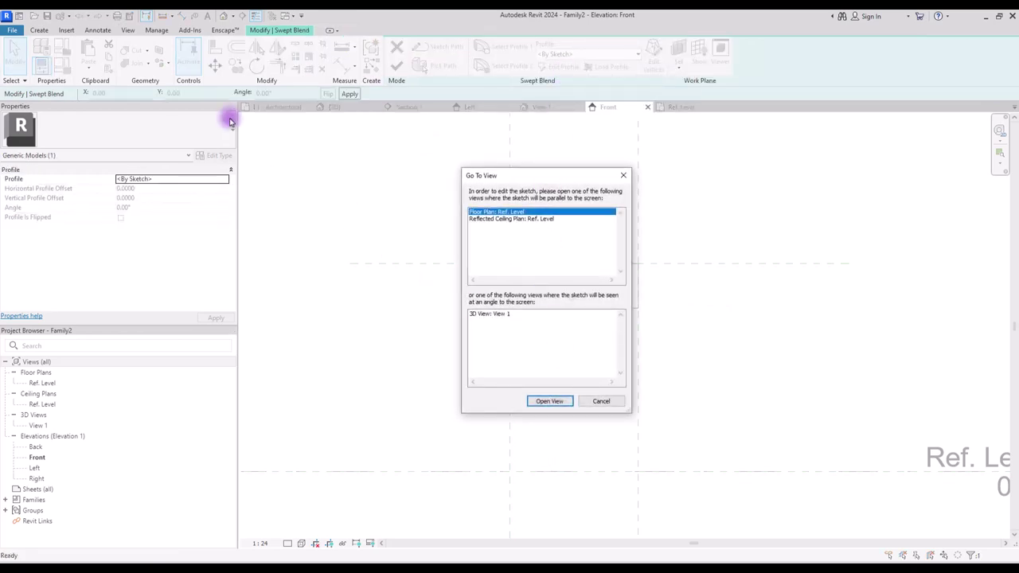
{"action": "key", "text": "Return"}
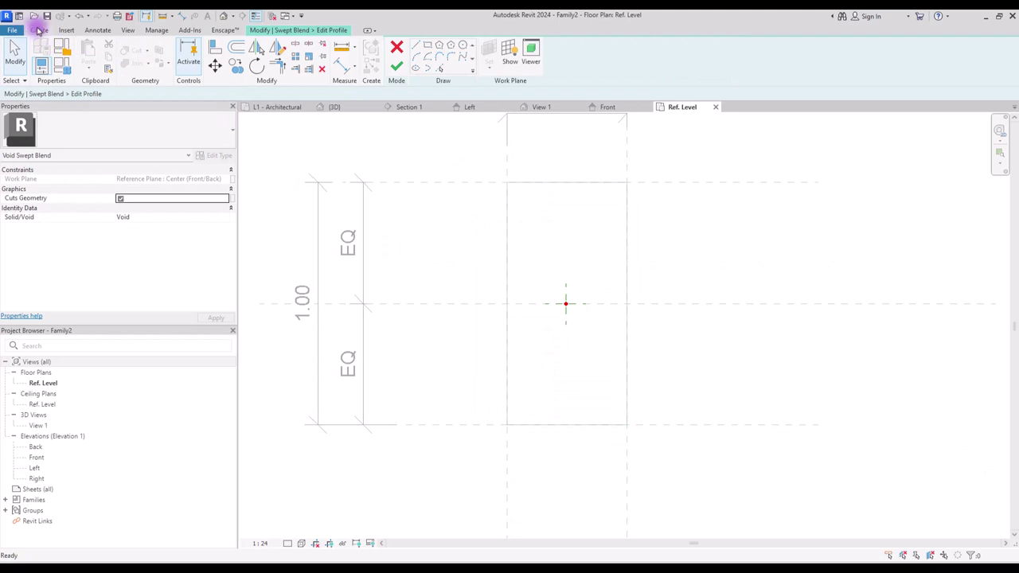
{"action": "left_click", "coordinate": [38, 30]}
{"action": "left_click", "coordinate": [603, 56]}
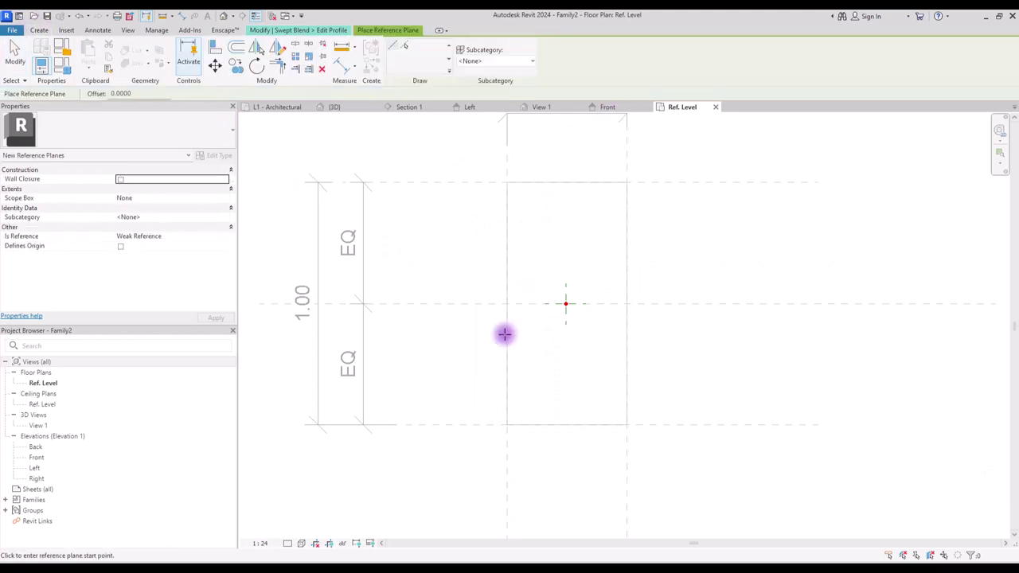
{"action": "left_click", "coordinate": [452, 363]}
{"action": "left_click", "coordinate": [678, 363]}
{"action": "key", "text": "Escape"}
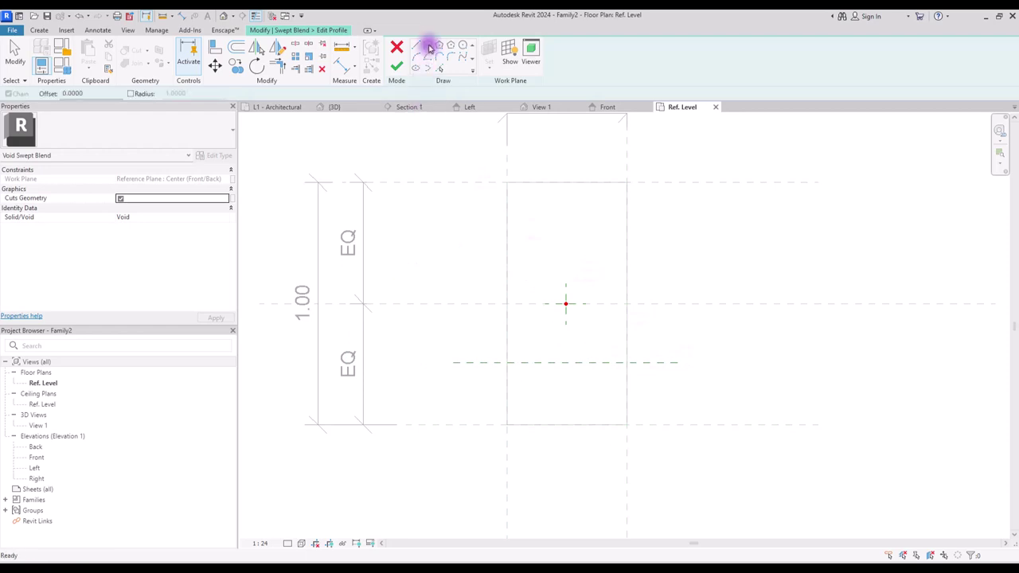
Sketch the first profile as a rectangle offset 0.1 m inward between the block's upper-left corner and the new plane's right-hand intersection.
{"action": "left_click", "coordinate": [71, 93]}
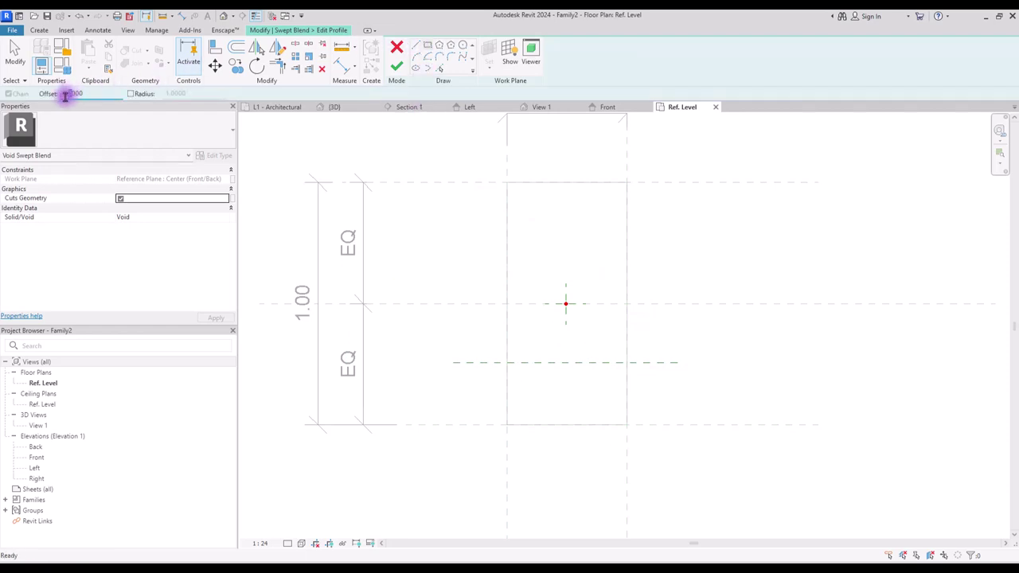
{"action": "left_click", "coordinate": [511, 185]}
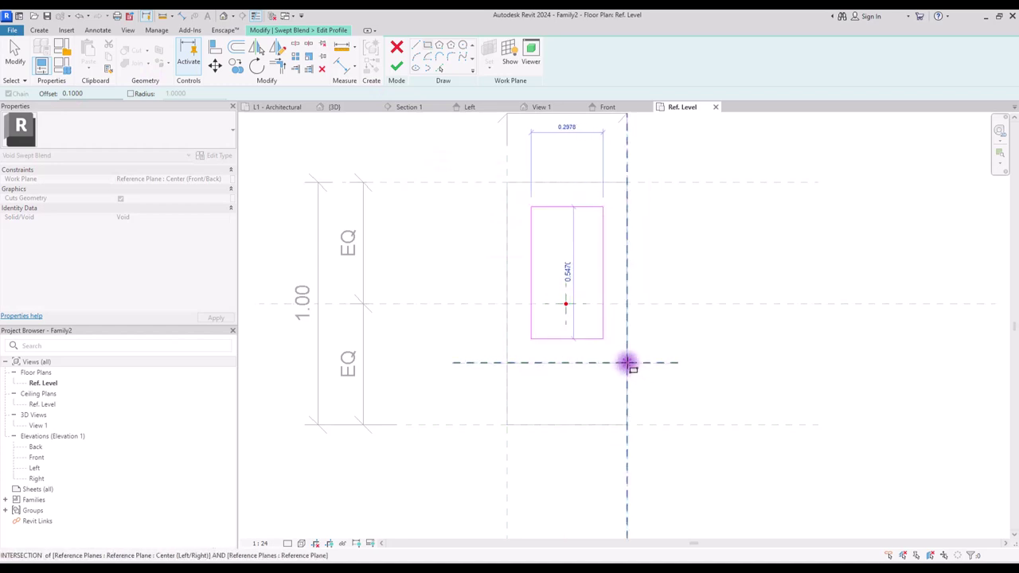
{"action": "left_click", "coordinate": [627, 364]}
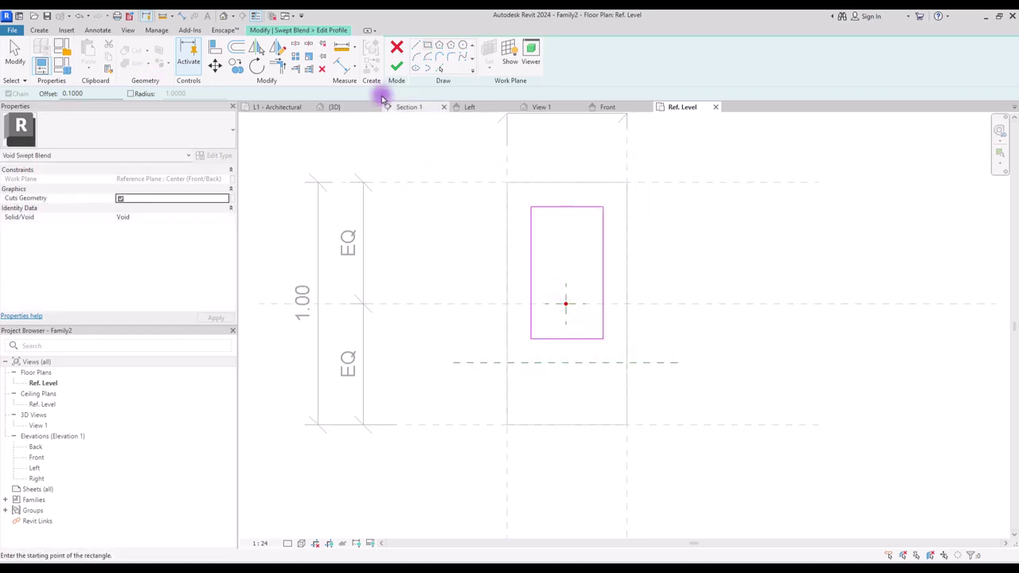
{"action": "left_click", "coordinate": [397, 67]}
Complete the void swept blend with a second rectangular profile offset 0.05 m inward from the same corners, and check it in 3D.
{"action": "left_click", "coordinate": [516, 66]}
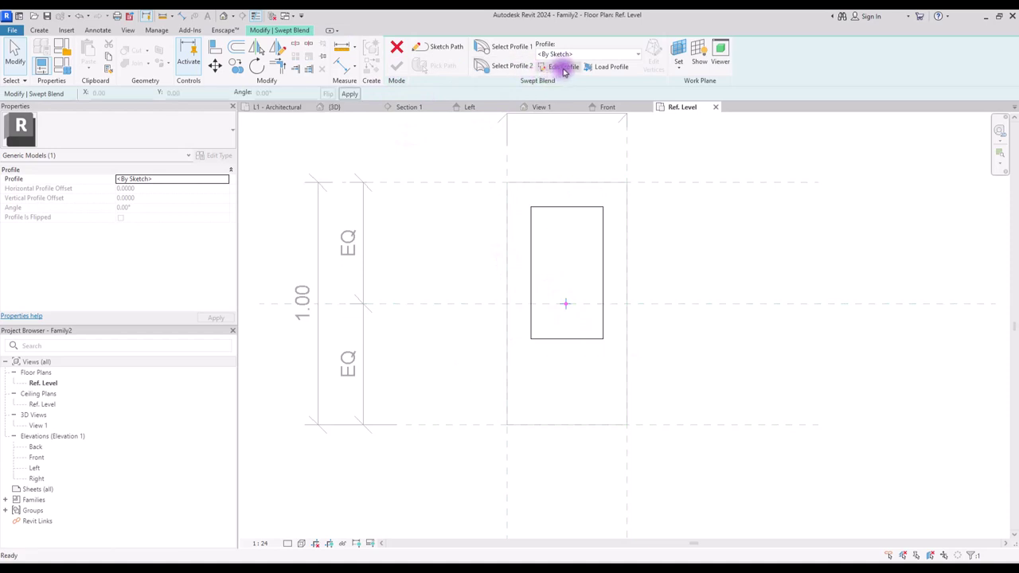
{"action": "left_click", "coordinate": [558, 67]}
{"action": "left_click", "coordinate": [428, 46]}
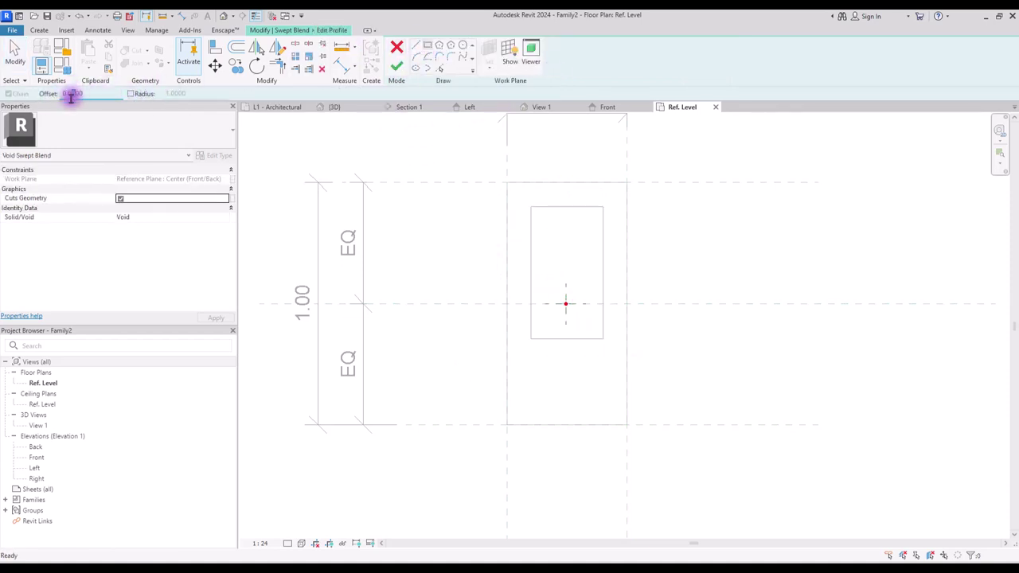
{"action": "left_click", "coordinate": [507, 182]}
{"action": "left_click", "coordinate": [628, 360]}
{"action": "left_click", "coordinate": [394, 66]}
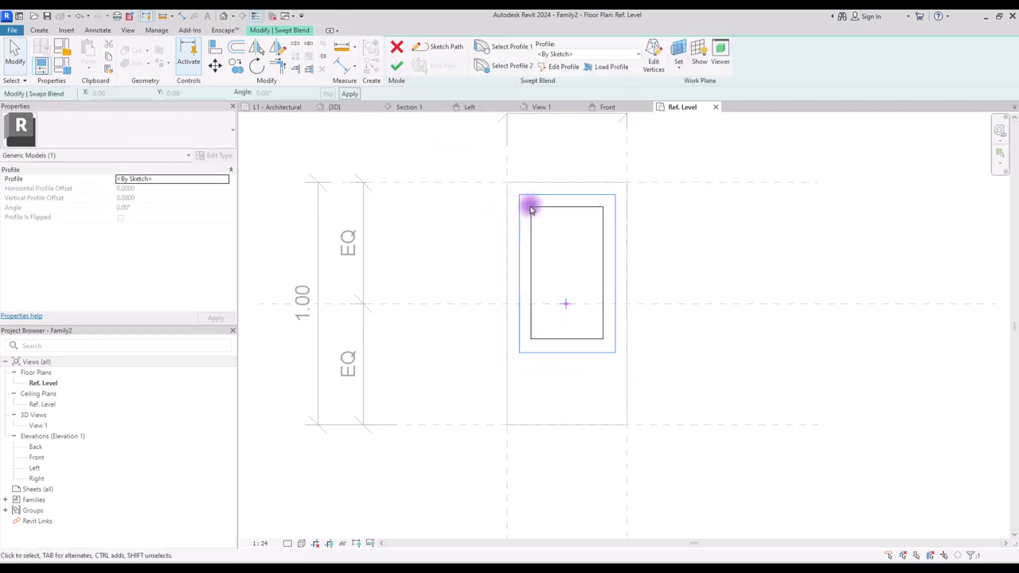
{"action": "left_click", "coordinate": [395, 65]}
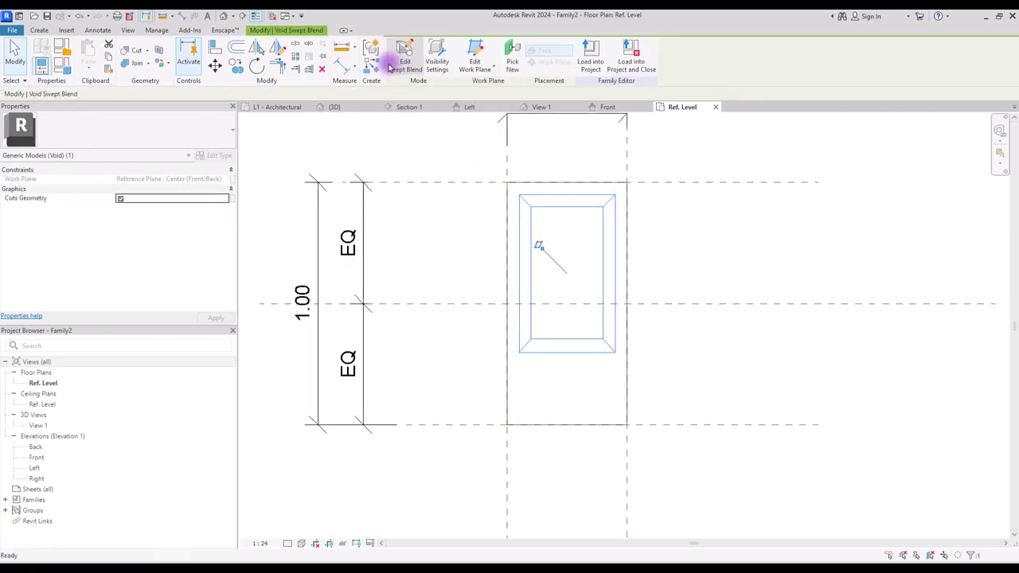
{"action": "left_click", "coordinate": [226, 17]}
{"action": "scroll", "coordinate": [690, 352], "scroll_direction": "down", "scroll_amount": 4}
{"action": "middle_click_drag", "start_coordinate": [660, 298], "coordinate": [685, 166], "text": "shift"}
In the Ref. Level plan, create a 0.25 m deep extrusion from a small circle near the right side of the basin floor.
{"action": "left_click", "coordinate": [677, 107]}
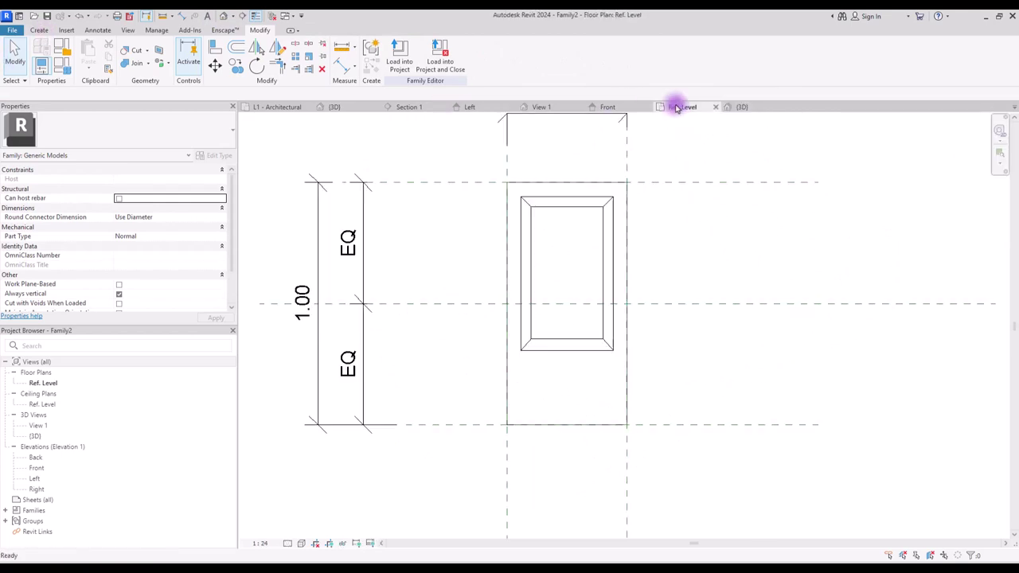
{"action": "left_click", "coordinate": [39, 31]}
{"action": "left_click", "coordinate": [88, 57]}
{"action": "left_click", "coordinate": [462, 44]}
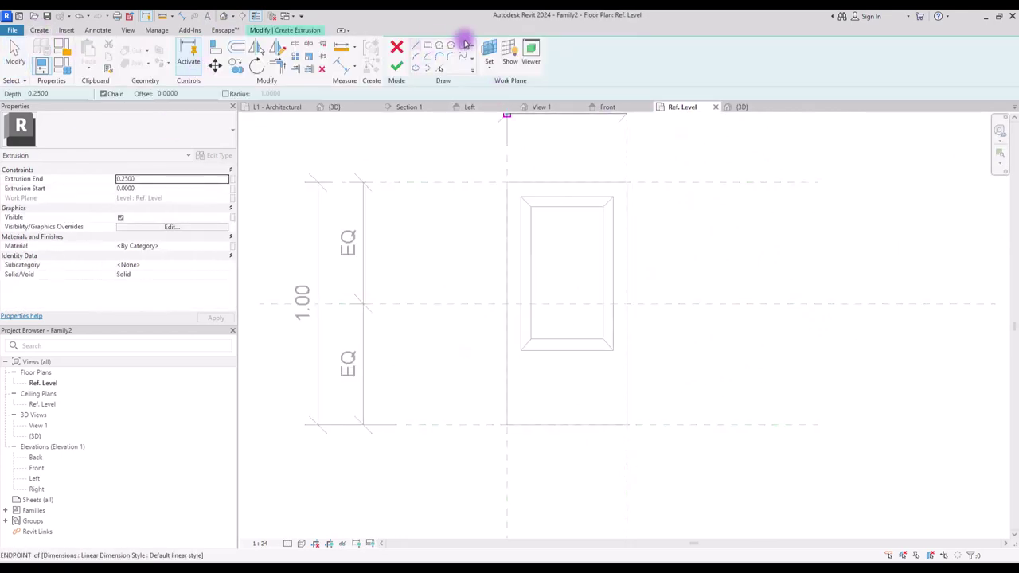
{"action": "left_click", "coordinate": [565, 273]}
{"action": "left_click", "coordinate": [587, 267]}
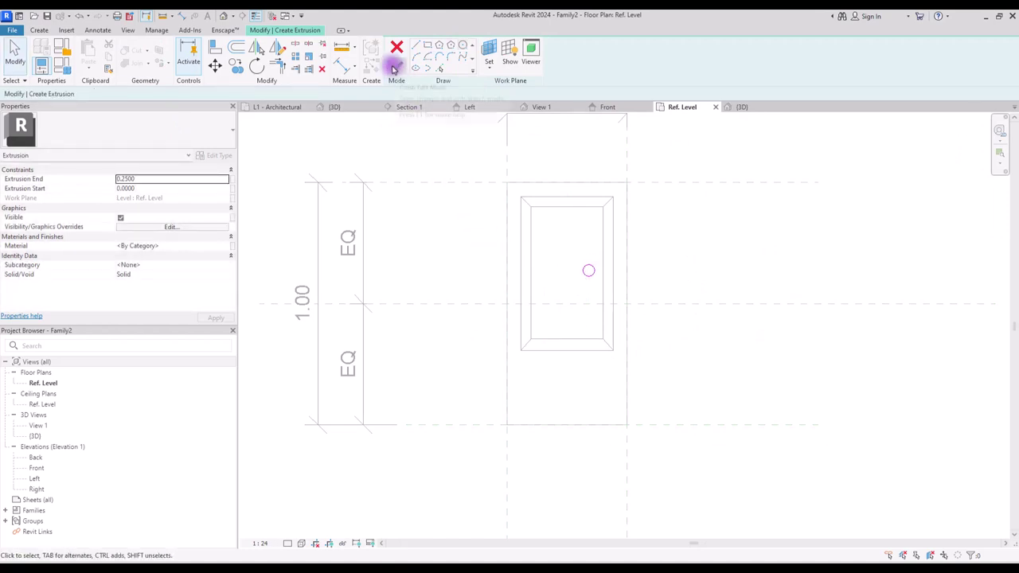
{"action": "left_click", "coordinate": [397, 67]}
In the front elevation, adjust the circular extrusion's height so it forms a thin drain disc on the basin floor.
{"action": "left_click", "coordinate": [613, 107]}
{"action": "left_click_drag", "start_coordinate": [598, 391], "coordinate": [594, 299]}
{"action": "scroll", "coordinate": [603, 312], "scroll_direction": "up", "scroll_amount": 5}
{"action": "scroll", "coordinate": [587, 292], "scroll_direction": "up", "scroll_amount": 1}
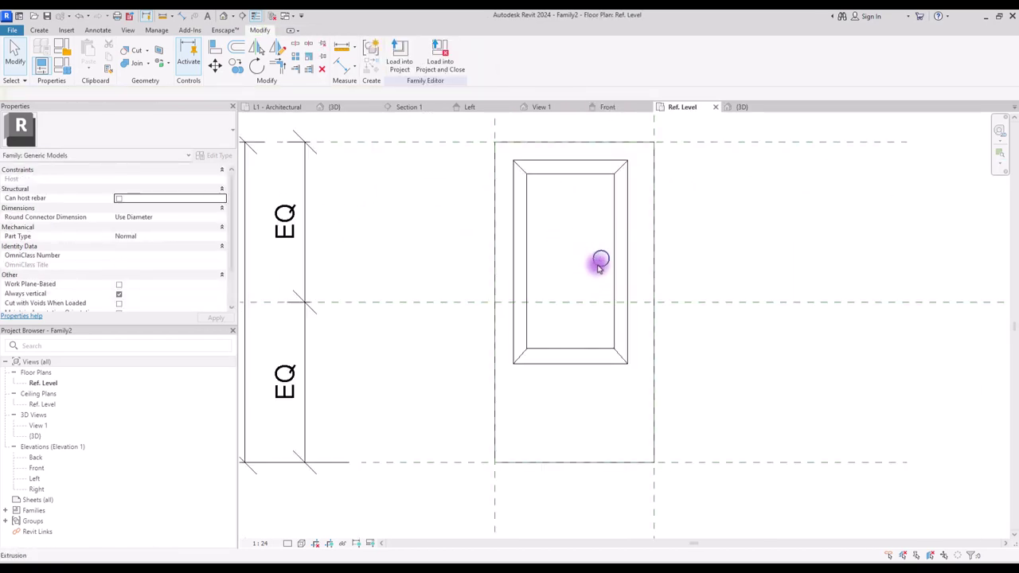
In the Ref. Level plan, copy the drain disc horizontally onto the rim to the right of the basin.
{"action": "left_click", "coordinate": [599, 266]}
{"action": "left_click", "coordinate": [236, 66]}
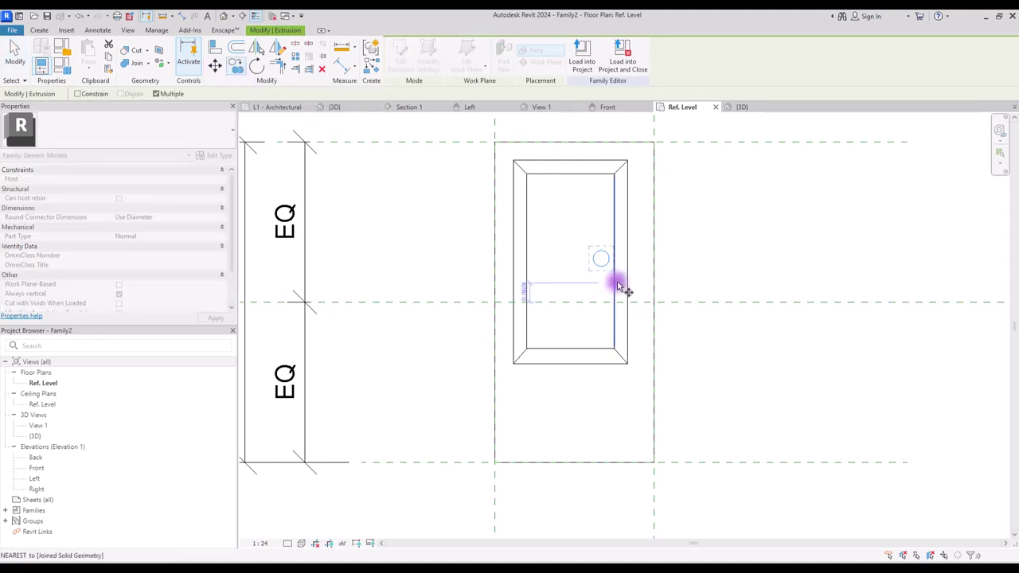
{"action": "left_click", "coordinate": [595, 256]}
{"action": "left_click", "coordinate": [638, 253]}
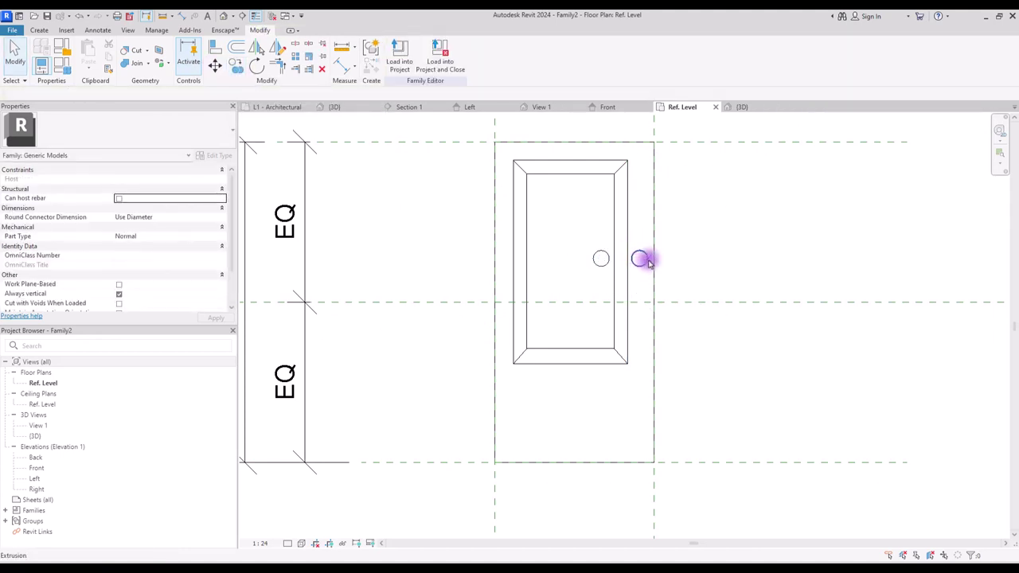
Raise the copied disc onto the rim's top surface with a thickness of about 0.006 m, and slightly reduce its diameter.
{"action": "left_click", "coordinate": [608, 107]}
{"action": "scroll", "coordinate": [625, 386], "scroll_direction": "down", "scroll_amount": 2}
{"action": "left_click_drag", "start_coordinate": [729, 343], "coordinate": [723, 204]}
{"action": "left_click_drag", "start_coordinate": [730, 348], "coordinate": [735, 207]}
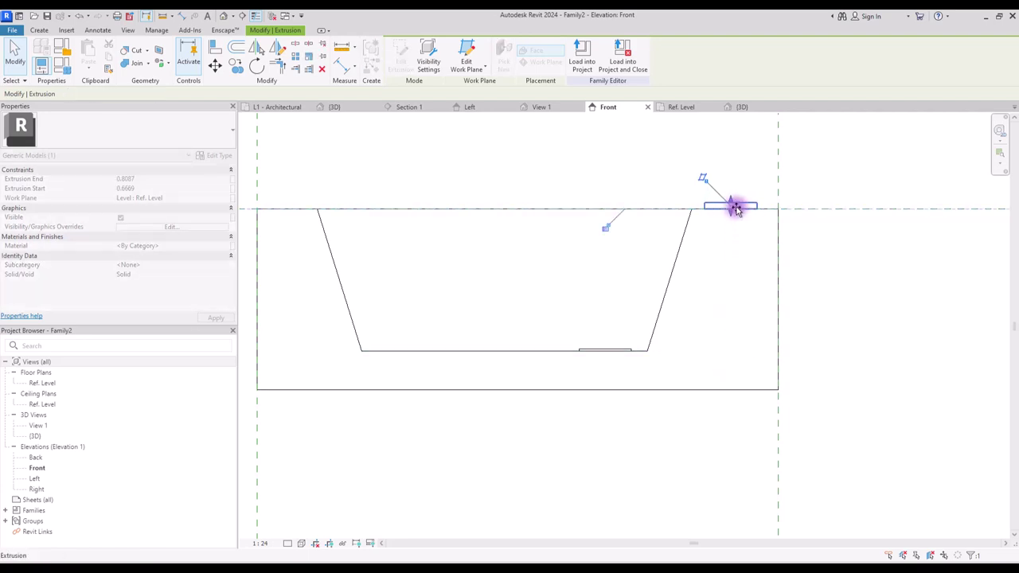
{"action": "left_click", "coordinate": [681, 107]}
{"action": "left_click", "coordinate": [608, 106]}
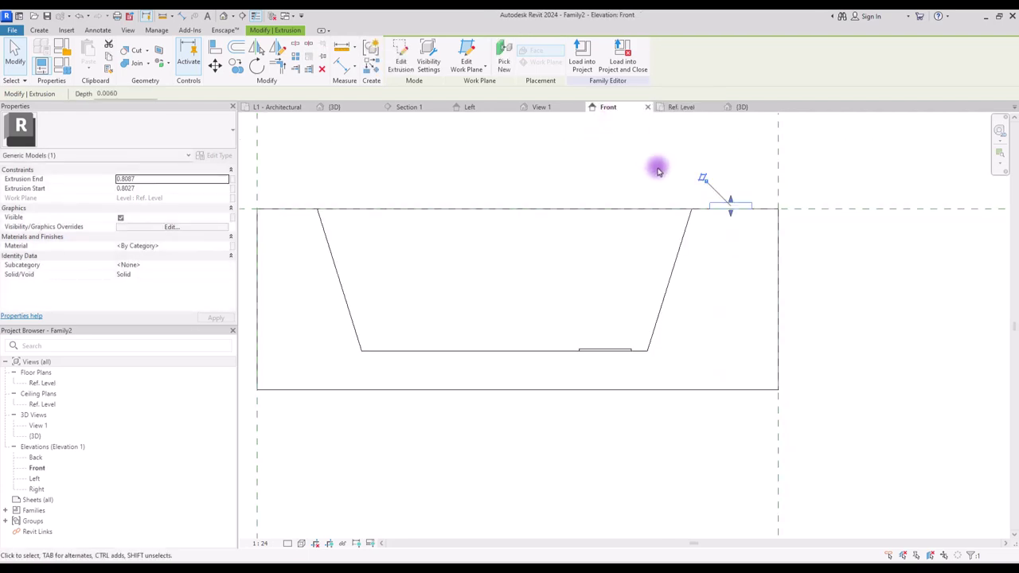
Start a sweep and sketch its path from the rim disc's top midpoint, about 0.105 m up and 0.115 m toward the basin.
{"action": "middle_click_drag", "start_coordinate": [655, 164], "coordinate": [614, 332]}
{"action": "left_click", "coordinate": [39, 30]}
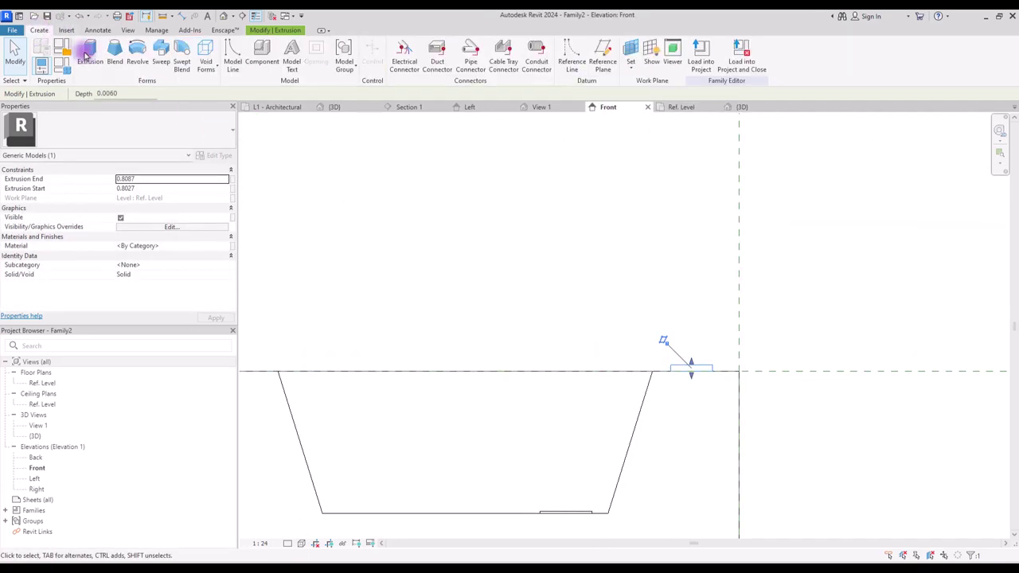
{"action": "left_click", "coordinate": [163, 55]}
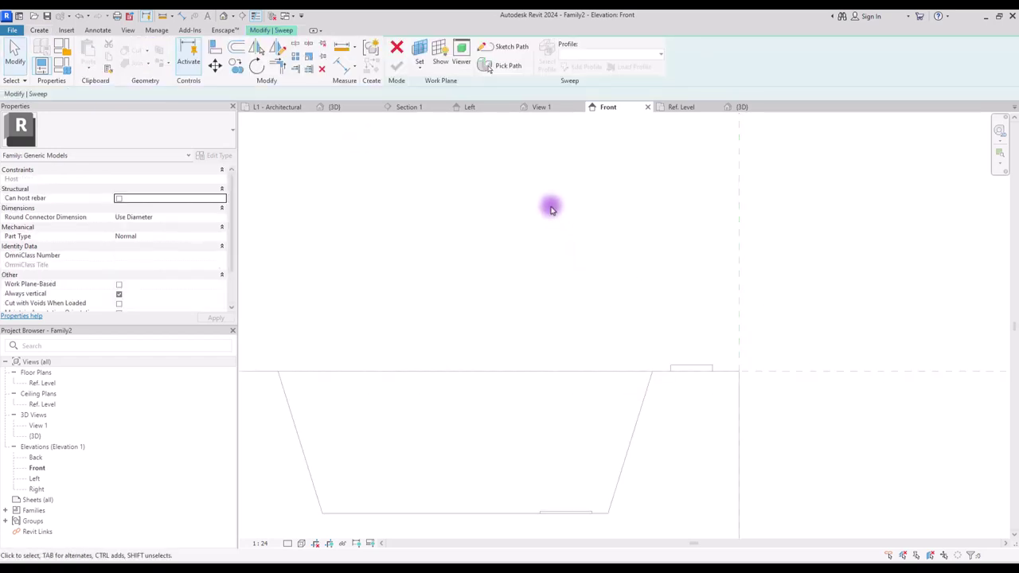
{"action": "left_click", "coordinate": [491, 49]}
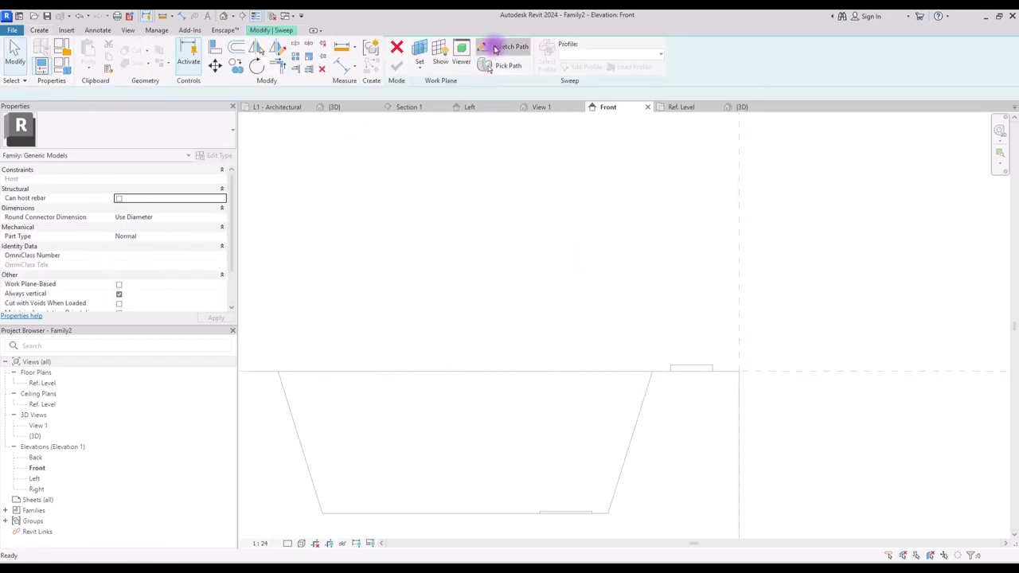
{"action": "left_click", "coordinate": [692, 363]}
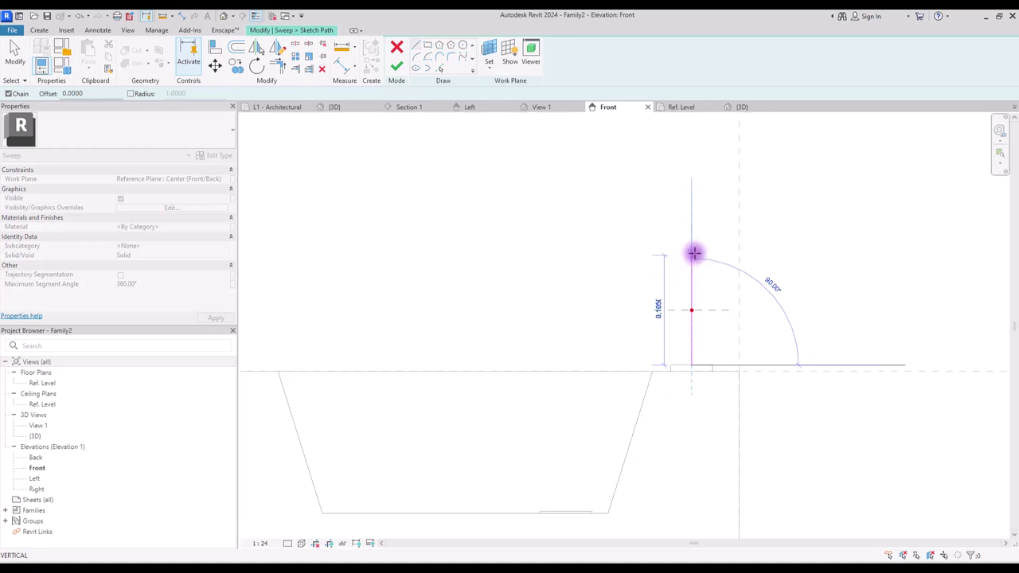
{"action": "left_click", "coordinate": [693, 254]}
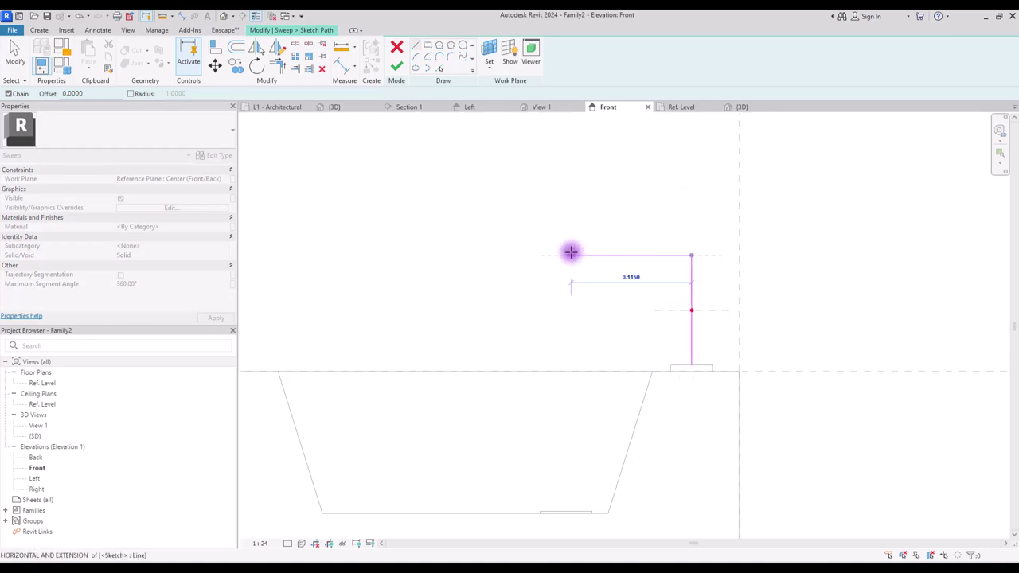
{"action": "left_click", "coordinate": [571, 255]}
Fillet the sweep path's upper corner and shorten its horizontal line to about 0.075 m.
{"action": "left_click", "coordinate": [450, 56]}
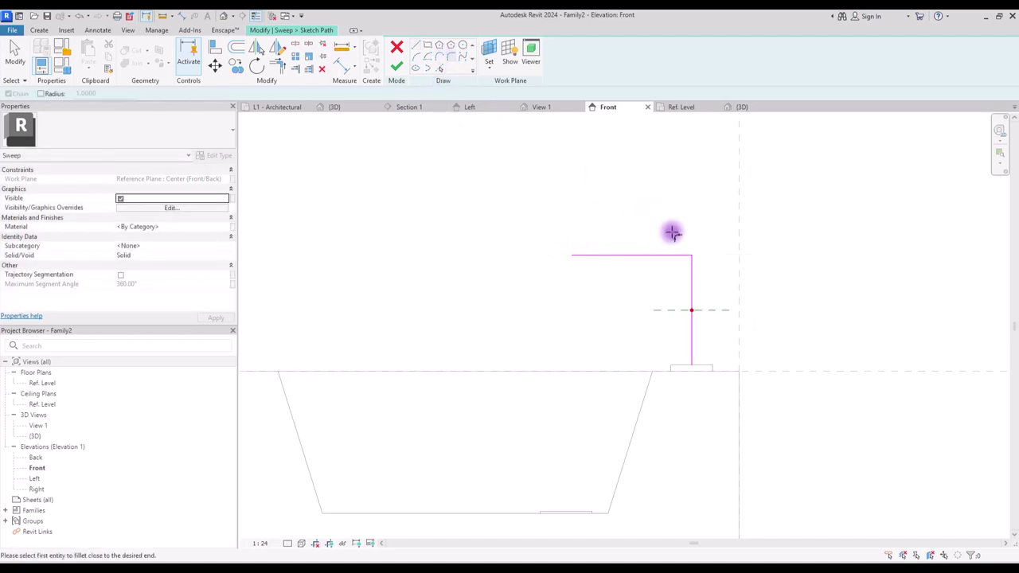
{"action": "left_click", "coordinate": [684, 255]}
{"action": "left_click", "coordinate": [692, 265]}
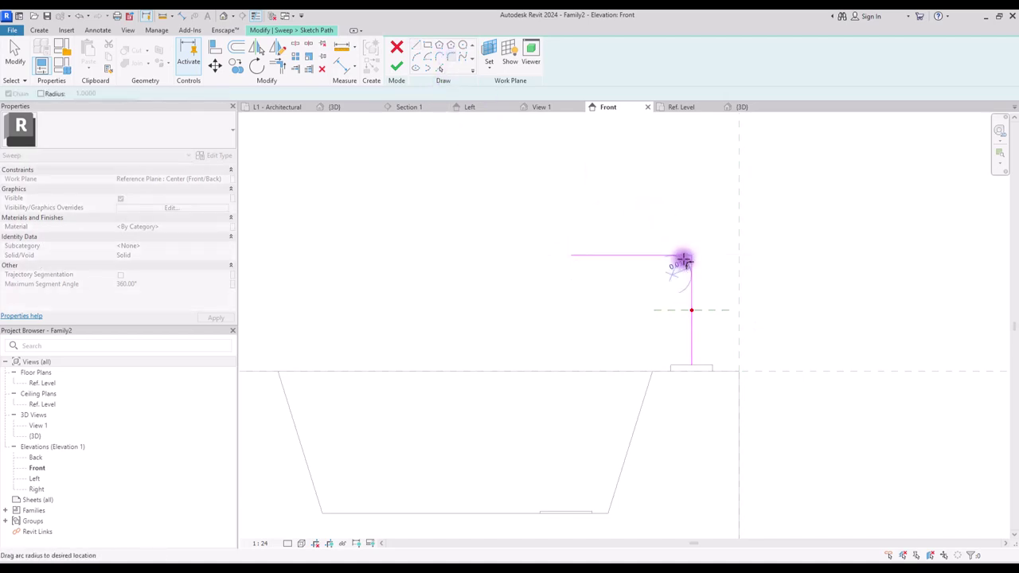
{"action": "left_click", "coordinate": [683, 260]}
{"action": "key", "text": "Escape"}
{"action": "left_click_drag", "start_coordinate": [572, 255], "coordinate": [592, 255]}
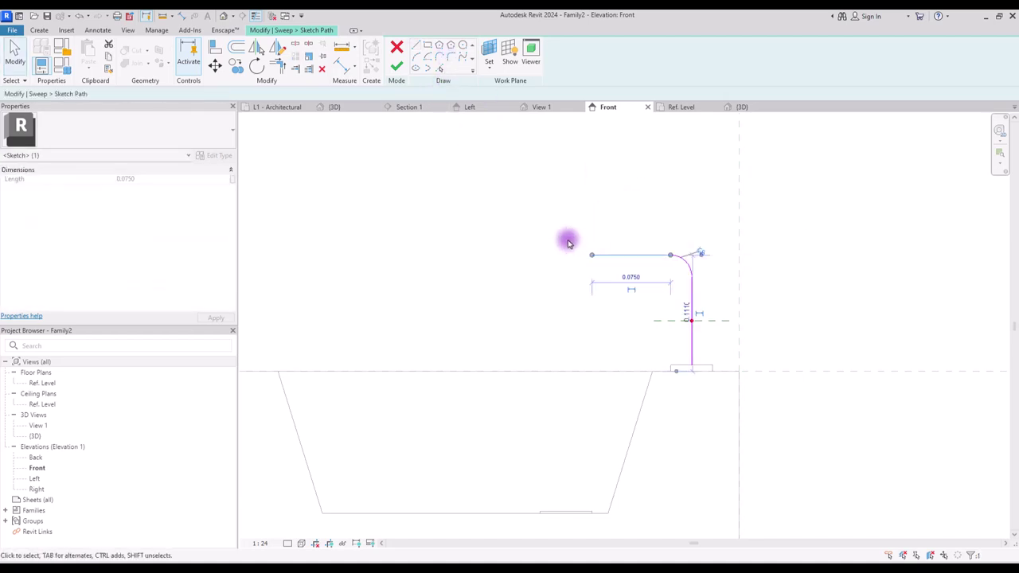
Extend the faucet's sweep path with a vertical line about 0.035 m down from the free end of its horizontal segment.
{"action": "left_click", "coordinate": [417, 51]}
{"action": "left_click", "coordinate": [591, 256]}
{"action": "left_click", "coordinate": [592, 291]}
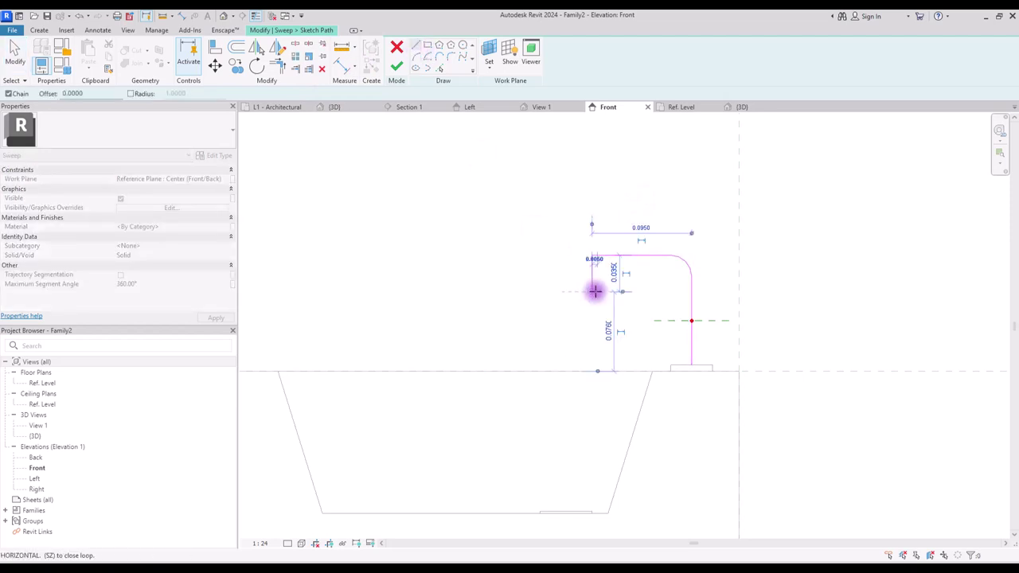
Fillet the path's corner above the basin and reduce the radius of its bends.
{"action": "left_click", "coordinate": [452, 57]}
{"action": "left_click", "coordinate": [591, 260]}
{"action": "left_click", "coordinate": [597, 255]}
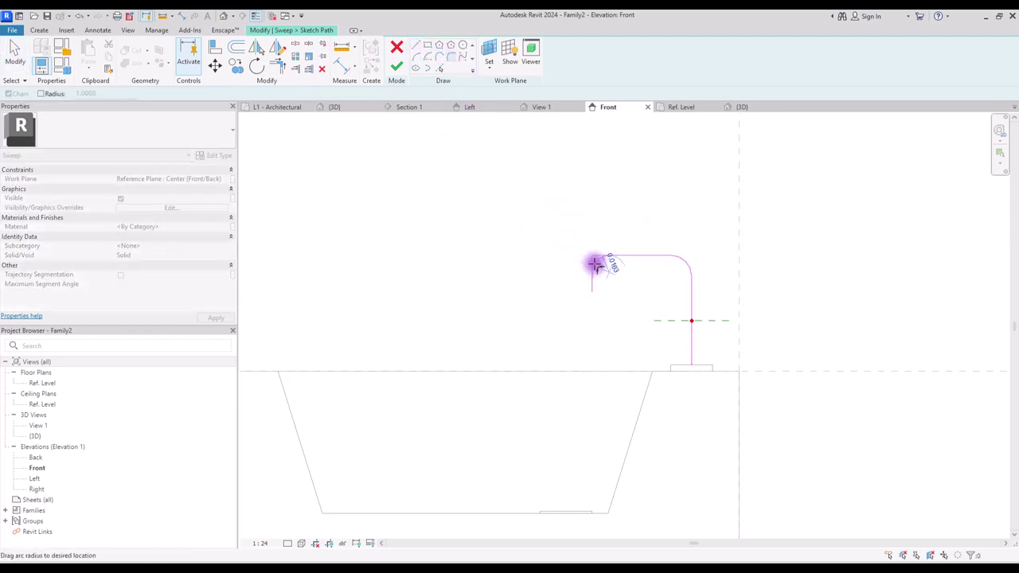
{"action": "left_click", "coordinate": [597, 261]}
{"action": "left_click", "coordinate": [603, 280]}
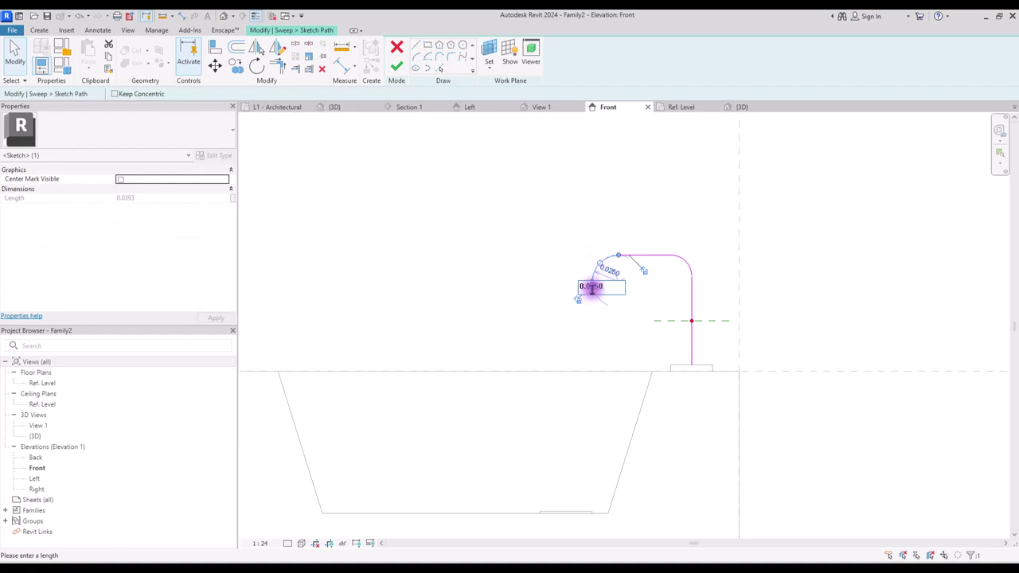
{"action": "type", "text": "0.01"}
{"action": "key", "text": "Return"}
{"action": "left_click", "coordinate": [503, 157]}
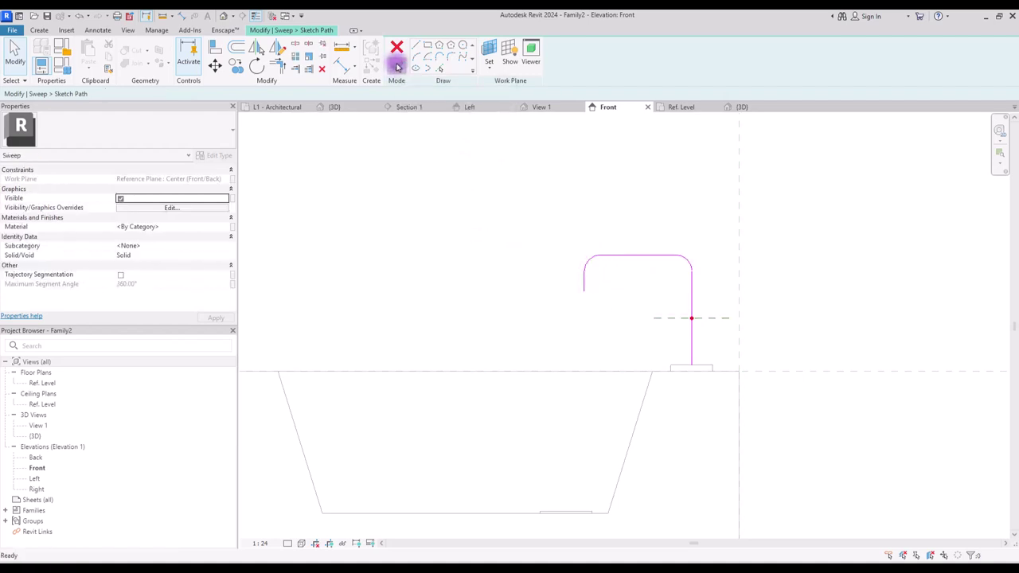
Finish the path and complete the sweep with a circular profile of about 0.008 m radius sketched in the Ref. Level plan.
{"action": "left_click", "coordinate": [397, 67]}
{"action": "left_click", "coordinate": [576, 67]}
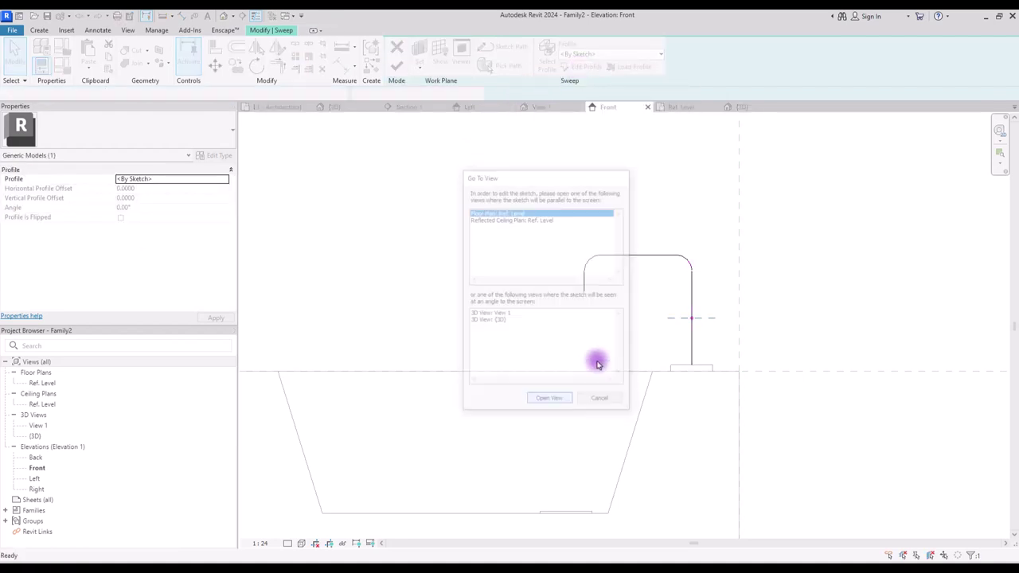
{"action": "left_click", "coordinate": [549, 397]}
{"action": "left_click", "coordinate": [570, 302]}
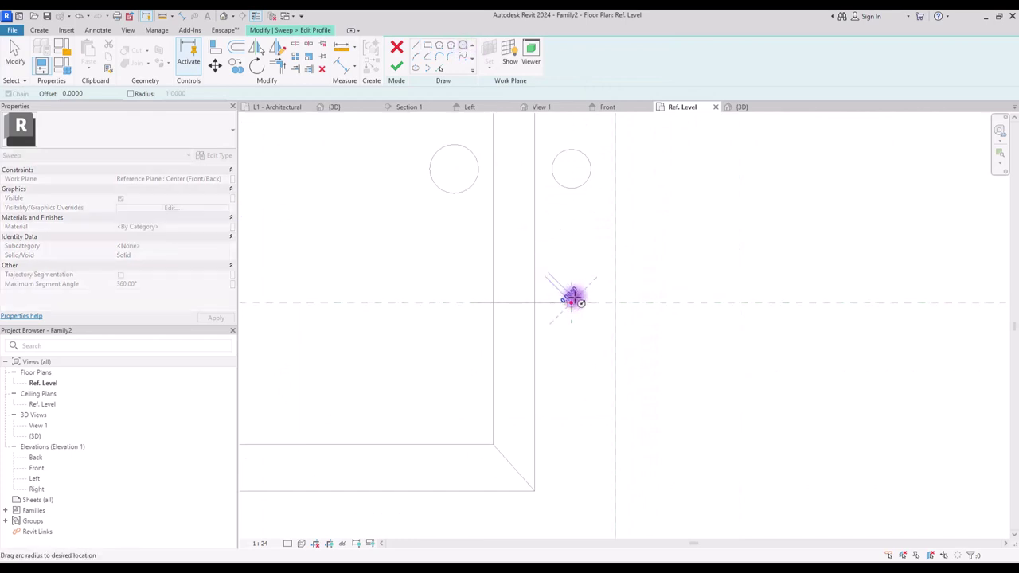
{"action": "left_click", "coordinate": [568, 286]}
{"action": "left_click", "coordinate": [397, 67]}
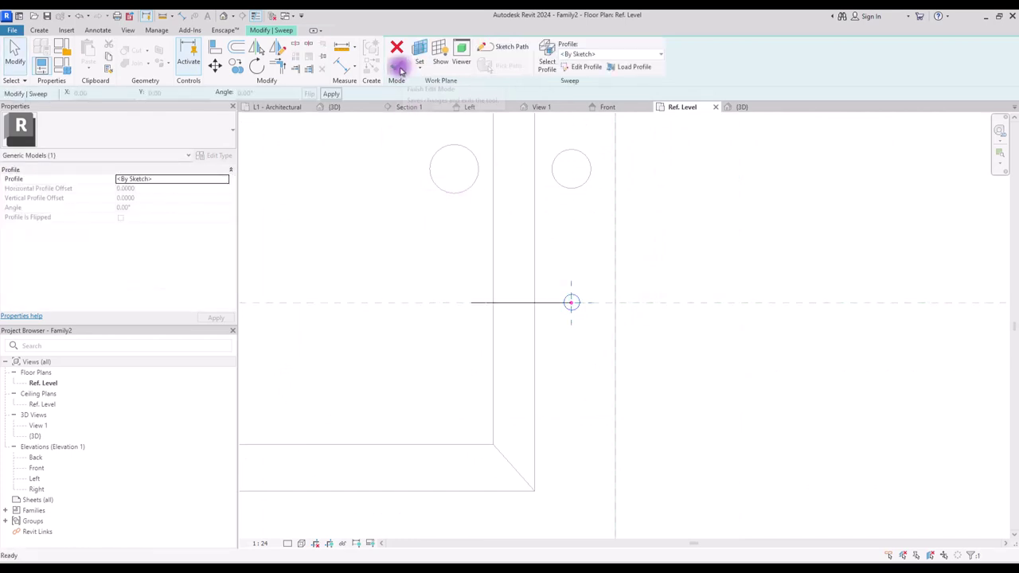
{"action": "left_click", "coordinate": [398, 67]}
Move the faucet sweep so its base is centred on the rim disc, and check it in 3D.
{"action": "left_click", "coordinate": [215, 67]}
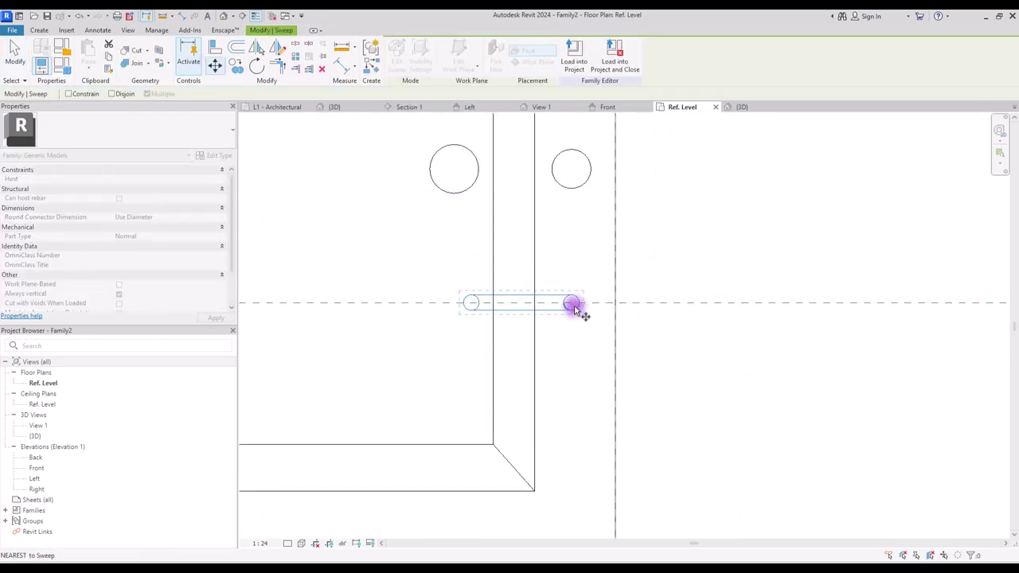
{"action": "left_click", "coordinate": [572, 304]}
{"action": "left_click", "coordinate": [576, 173]}
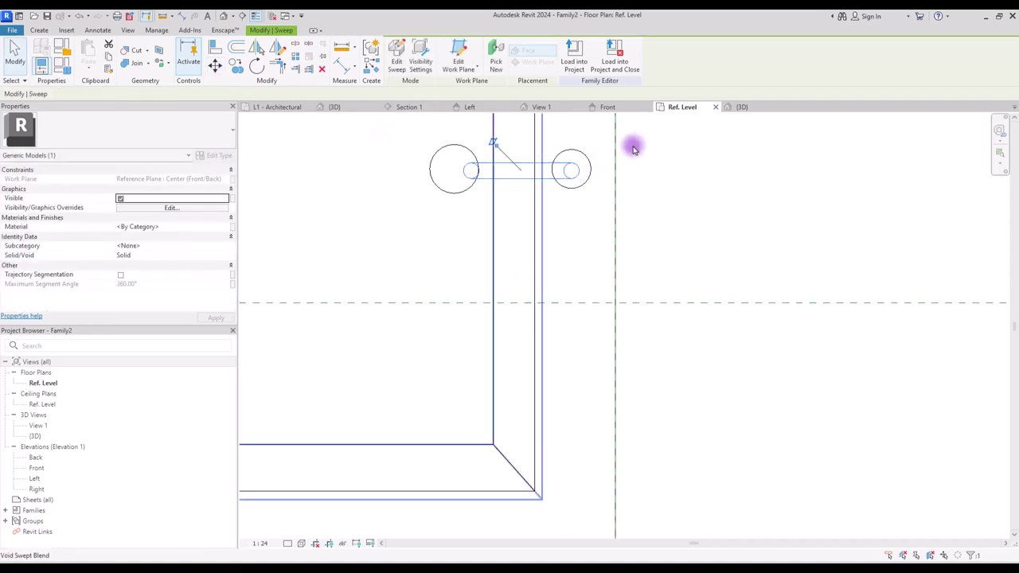
{"action": "left_click", "coordinate": [741, 107]}
{"action": "left_click", "coordinate": [669, 106]}
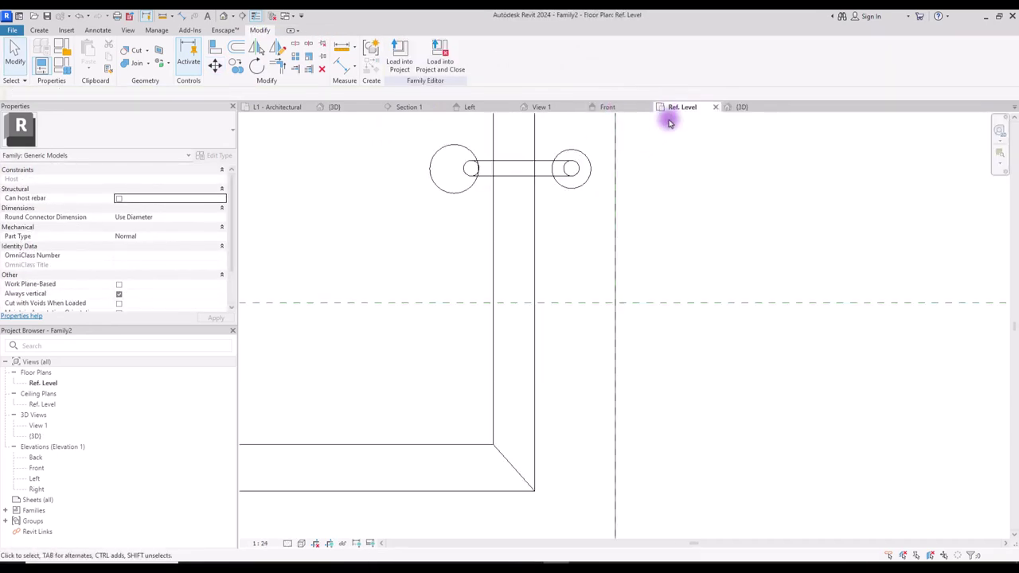
Copy the rim disc about 0.09 m straight down in the Ref. Level plan and reduce the copy's radius.
{"action": "left_click", "coordinate": [581, 161]}
{"action": "left_click", "coordinate": [236, 66]}
{"action": "left_click", "coordinate": [573, 169]}
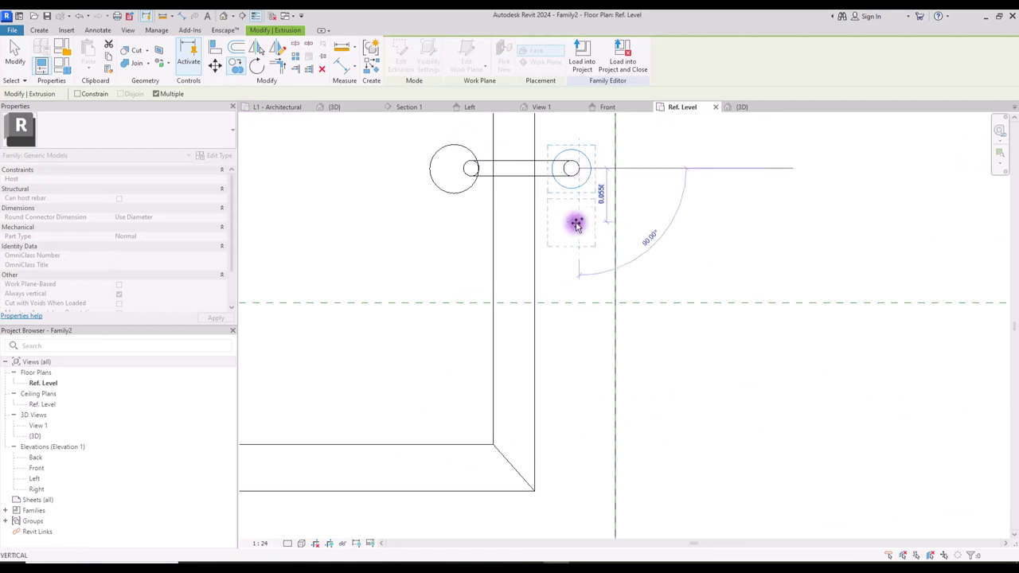
{"action": "left_click", "coordinate": [577, 255]}
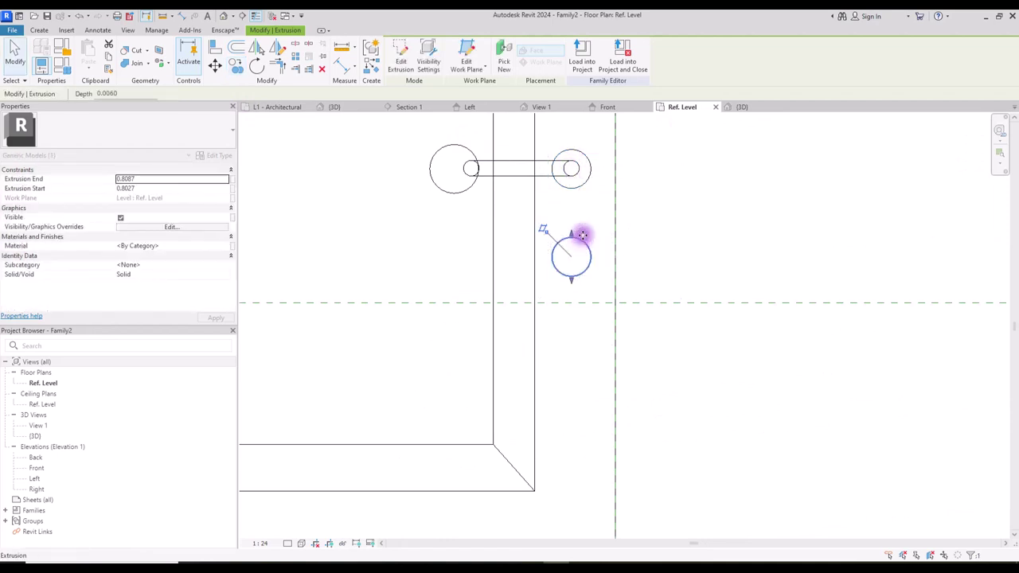
{"action": "left_click", "coordinate": [401, 59]}
{"action": "left_click", "coordinate": [567, 237]}
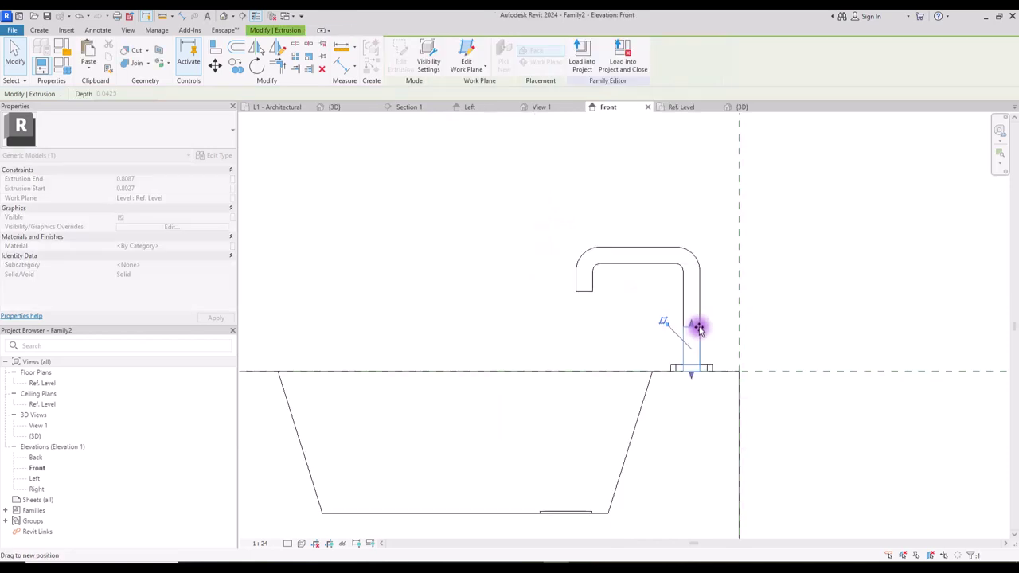
Copy the faucet sweep about 0.09 m down in the Ref. Level plan onto the smaller disc.
{"action": "left_click", "coordinate": [699, 282]}
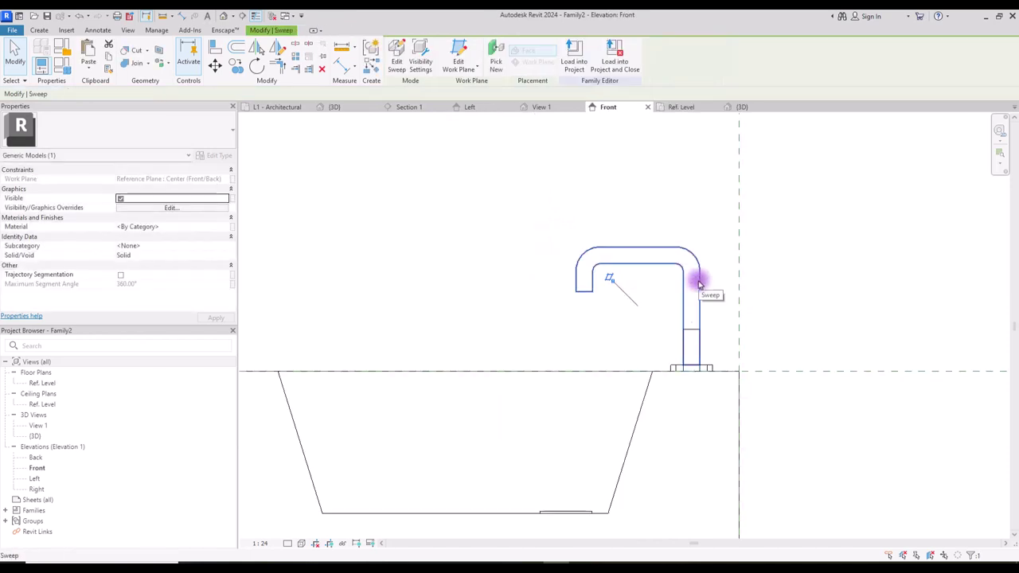
{"action": "left_click", "coordinate": [683, 107]}
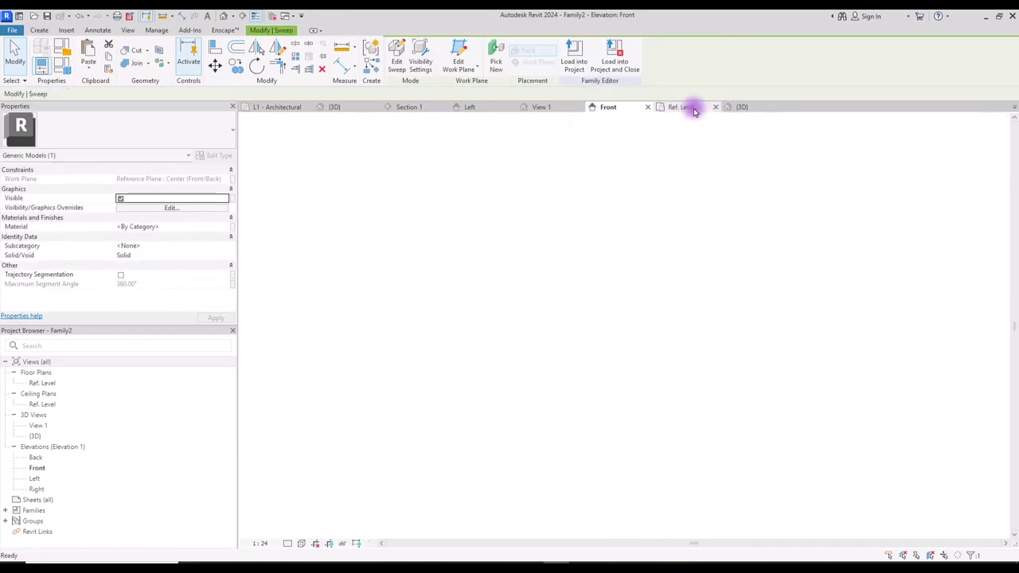
{"action": "left_click", "coordinate": [236, 67]}
{"action": "left_click", "coordinate": [579, 169]}
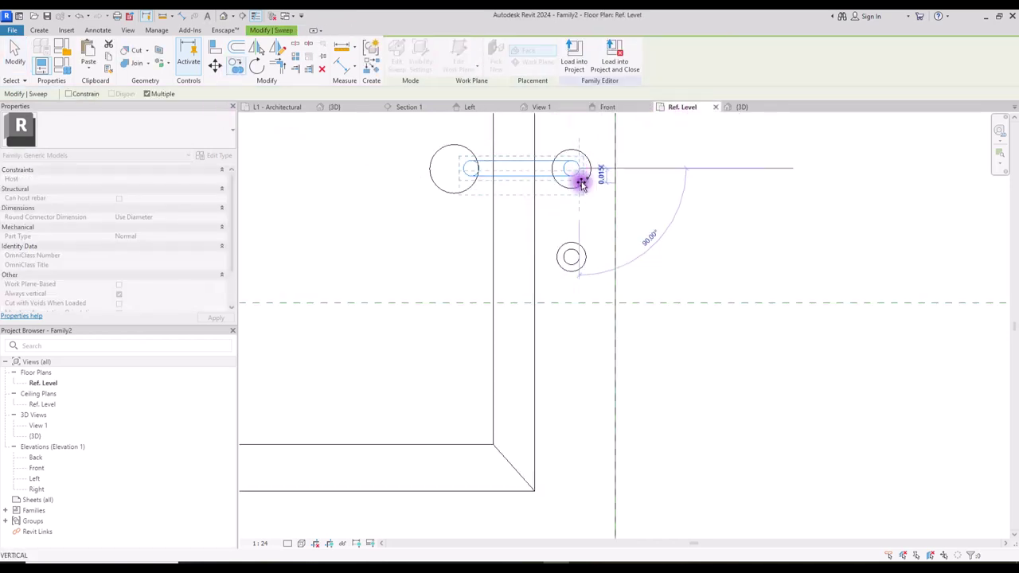
{"action": "left_click", "coordinate": [571, 257]}
Edit the copied sweep's path in the Front elevation into a short handle and set its bend radius to 0.002 m.
{"action": "left_click", "coordinate": [604, 107]}
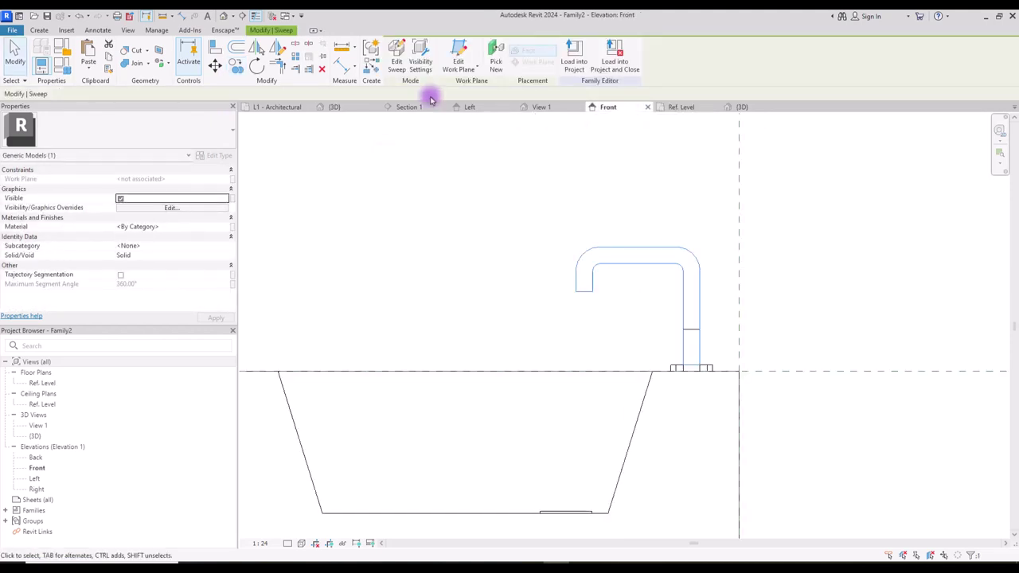
{"action": "left_click", "coordinate": [397, 58]}
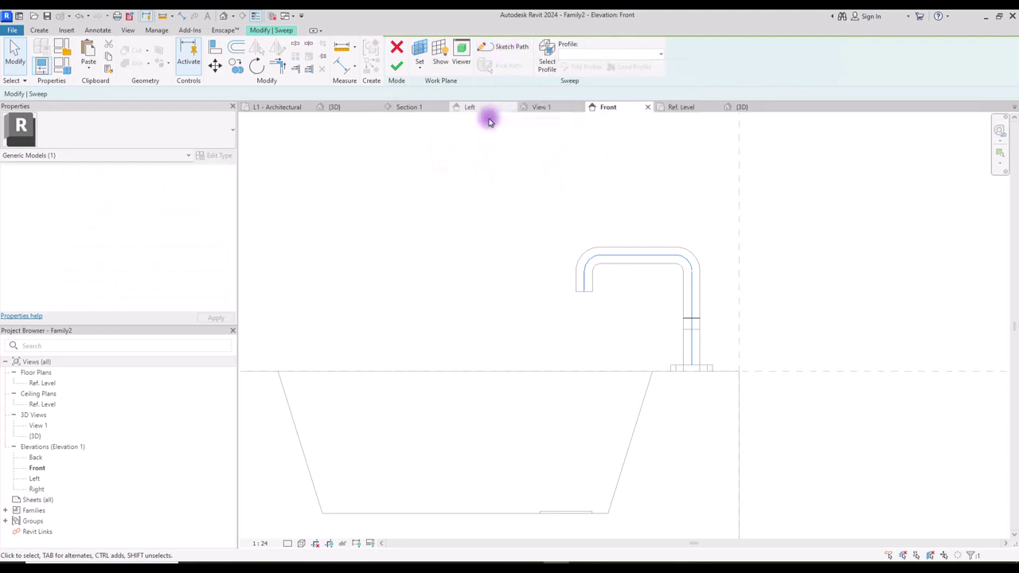
{"action": "left_click", "coordinate": [500, 51]}
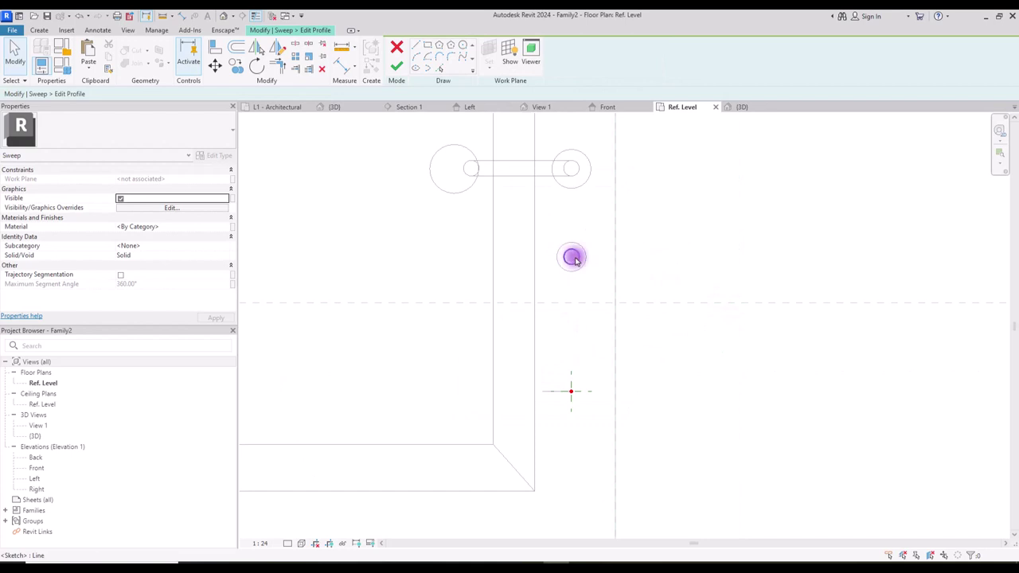
Reduce the handle sweep's circular profile to a radius of 0.005 m.
{"action": "left_click", "coordinate": [567, 257]}
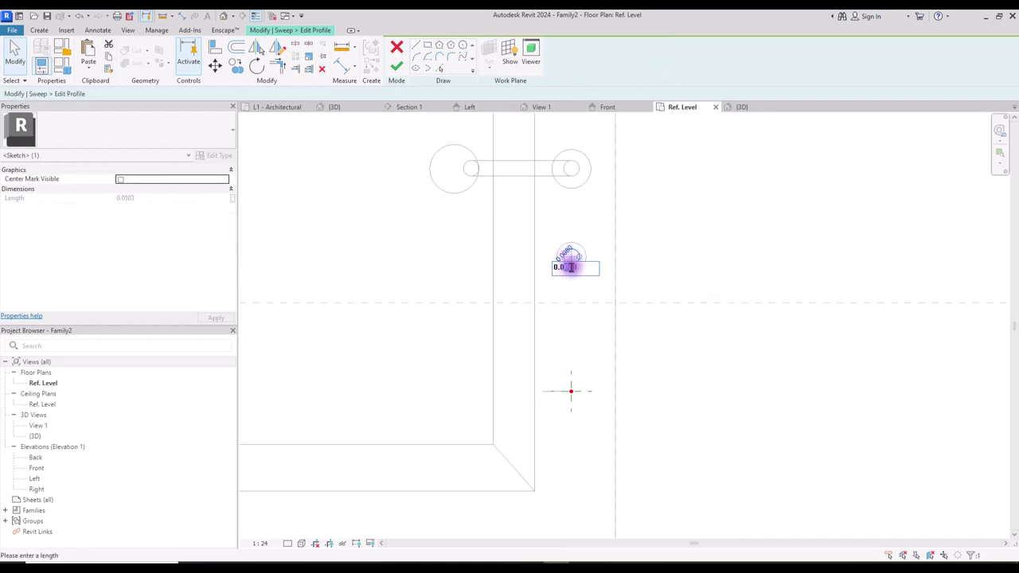
{"action": "type", "text": "0.04"}
{"action": "key", "text": "Return"}
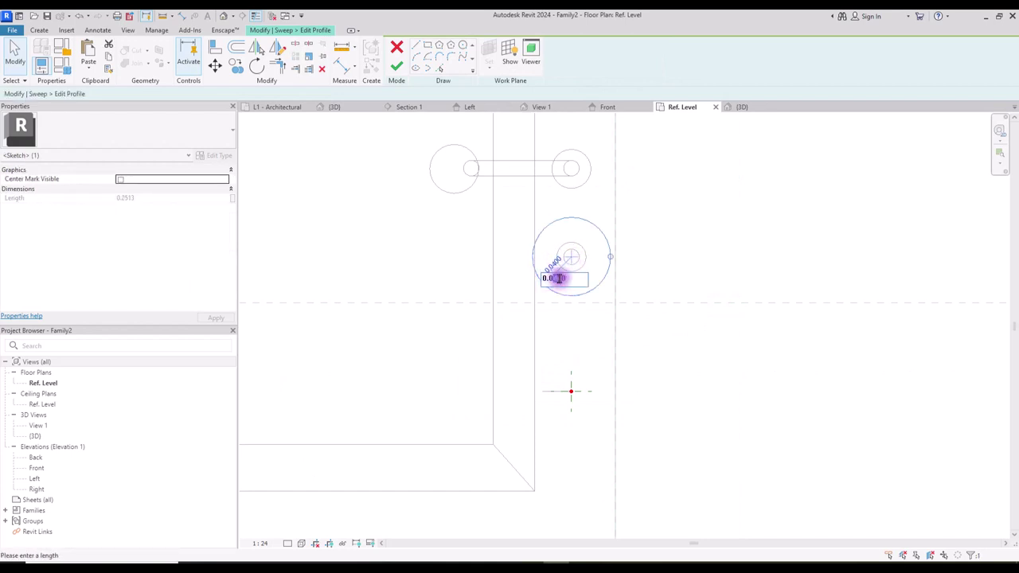
{"action": "key", "text": "Return"}
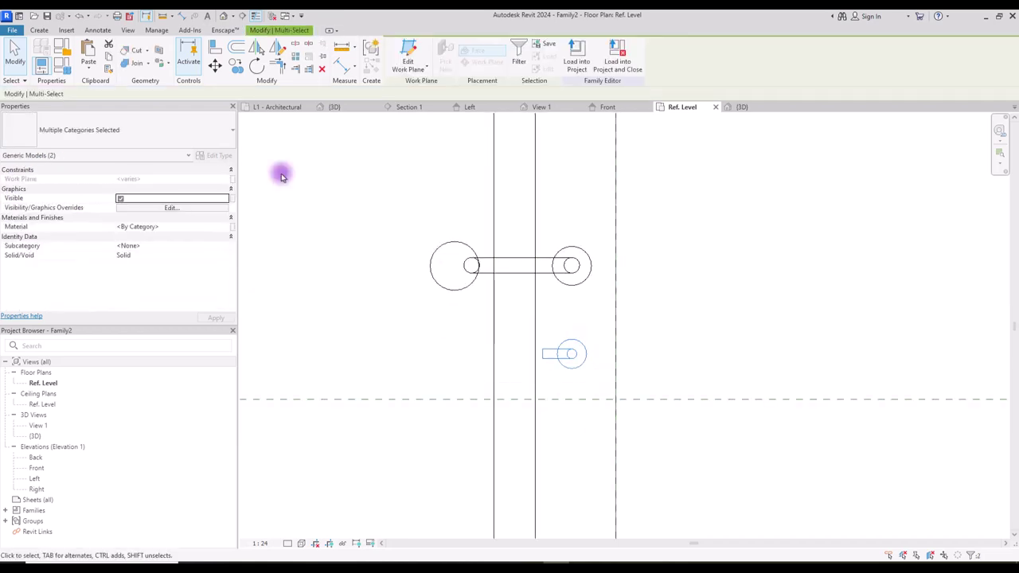
Mirror a copy of the handle and its disc across the faucet spout's centreline.
{"action": "left_click", "coordinate": [277, 47]}
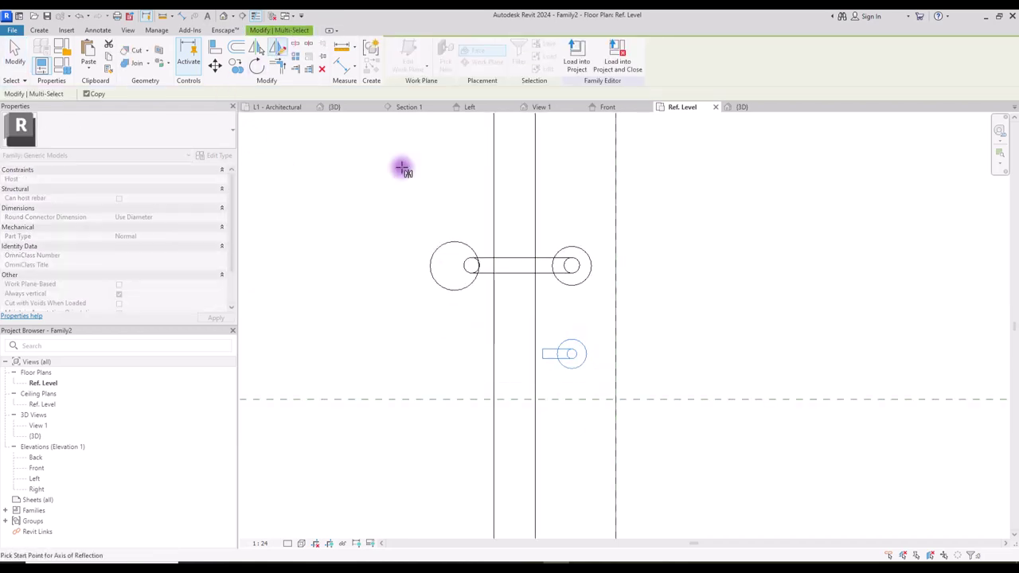
{"action": "left_click", "coordinate": [476, 264]}
{"action": "left_click", "coordinate": [512, 263]}
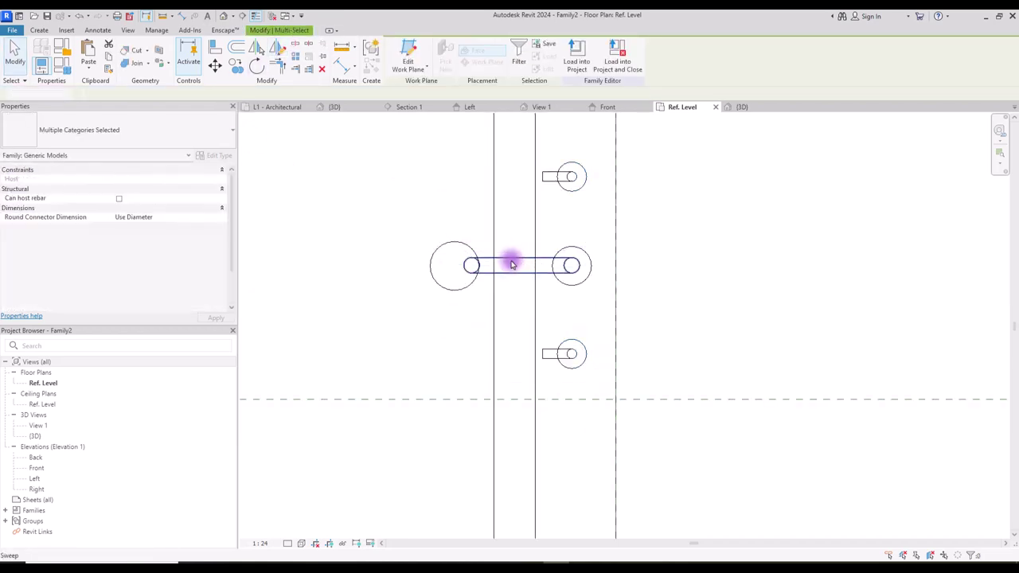
Rotate the mirrored handle sweep about its disc's centre so it angles away from the spout.
{"action": "left_click", "coordinate": [547, 188]}
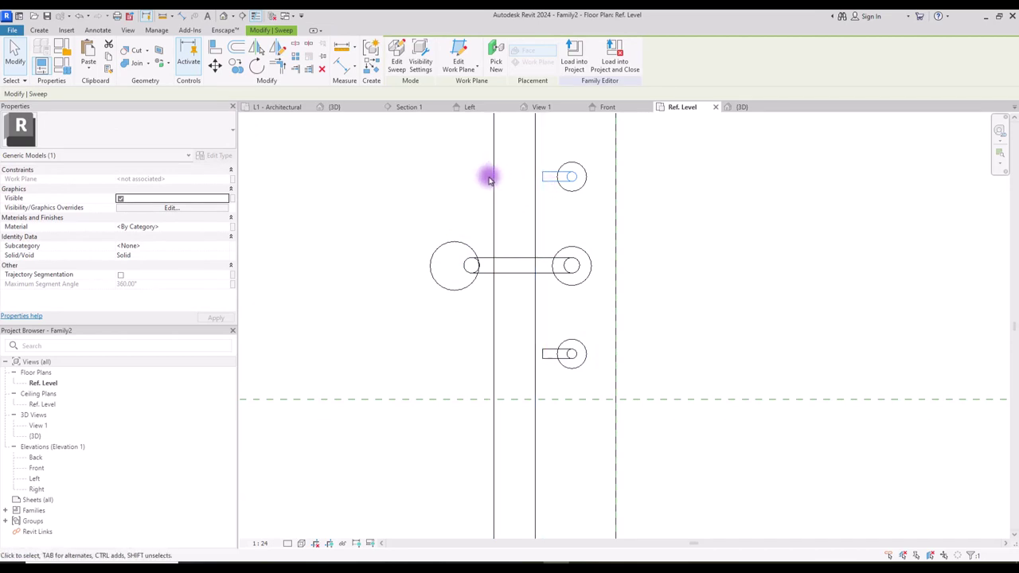
{"action": "middle_click_drag", "start_coordinate": [488, 180], "coordinate": [525, 205]}
{"action": "left_click", "coordinate": [263, 70]}
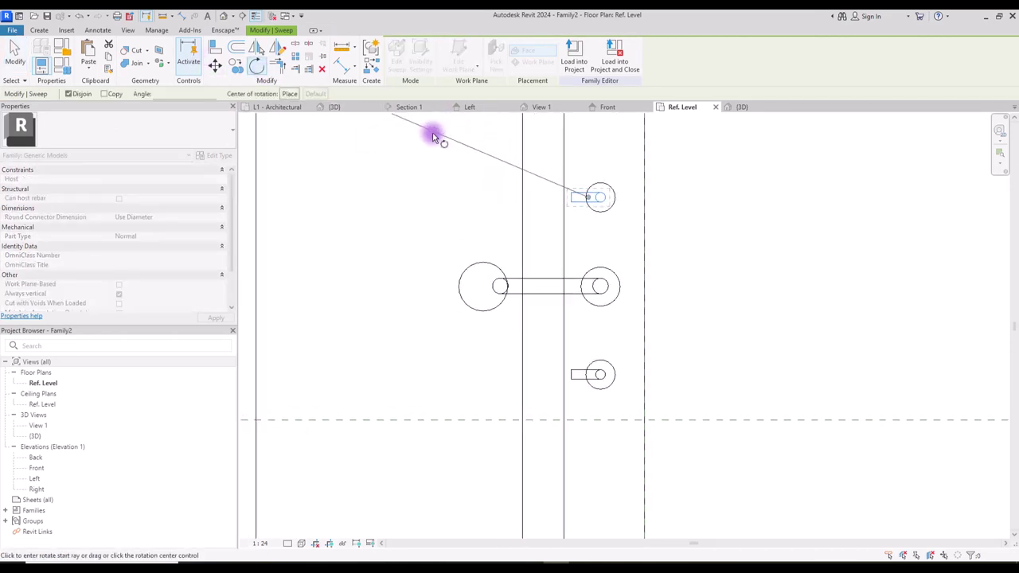
{"action": "left_click", "coordinate": [289, 94]}
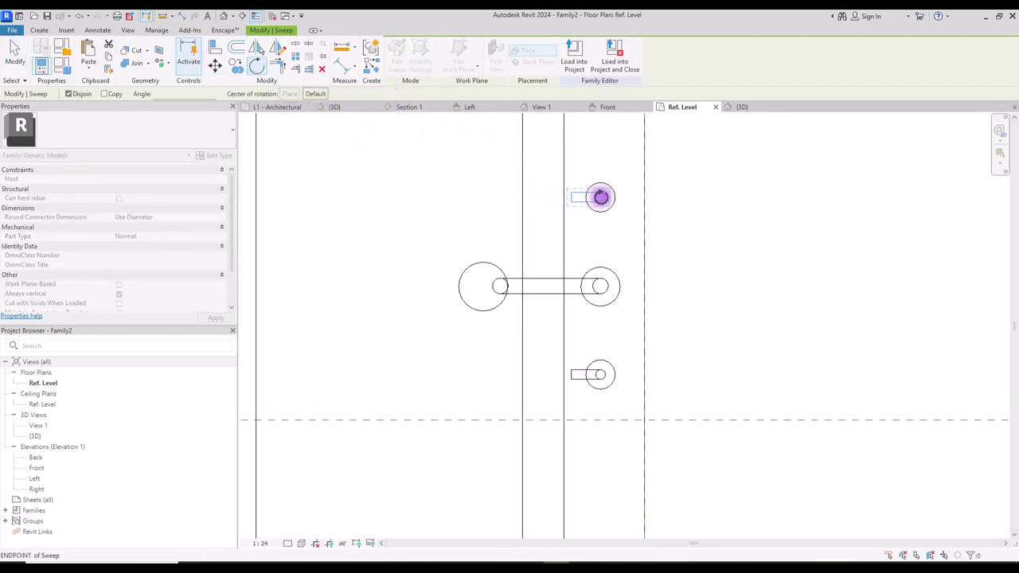
{"action": "left_click", "coordinate": [600, 197]}
{"action": "left_click", "coordinate": [542, 200]}
{"action": "left_click", "coordinate": [527, 164]}
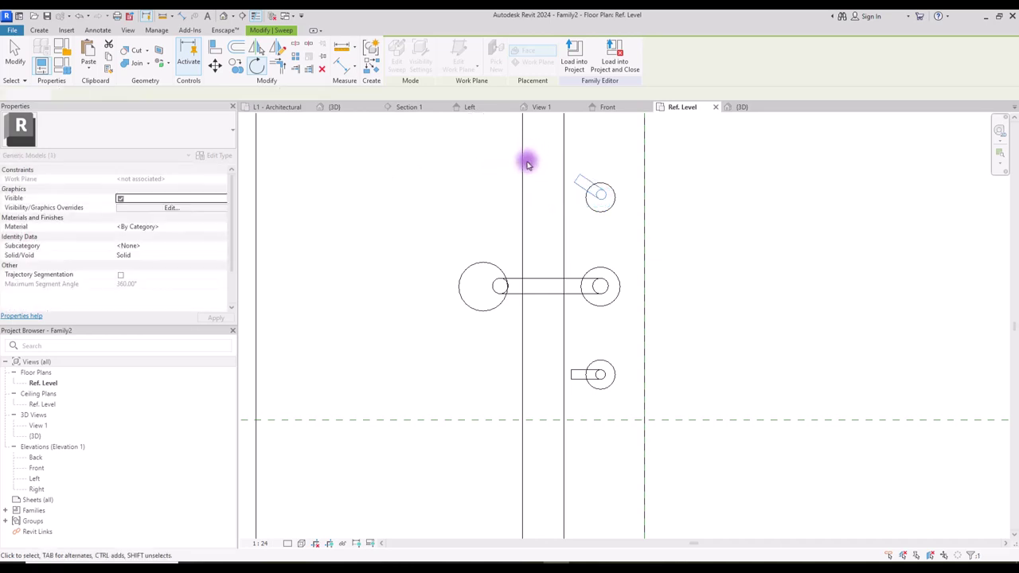
{"action": "key", "text": "Escape"}
Rotate the original handle sweep about its disc's centre by a matching angle away from the spout.
{"action": "left_click", "coordinate": [584, 375]}
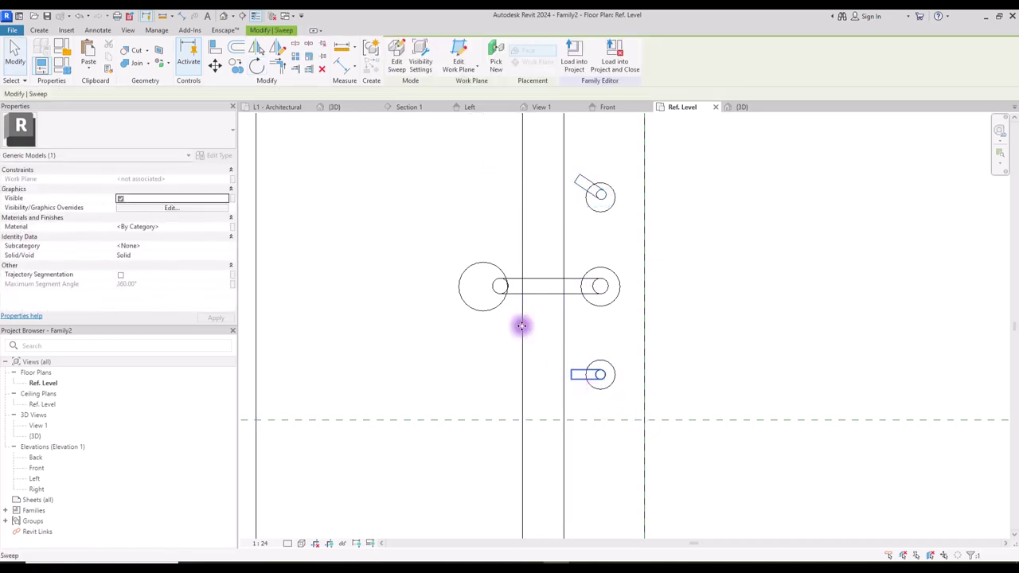
{"action": "left_click", "coordinate": [256, 69]}
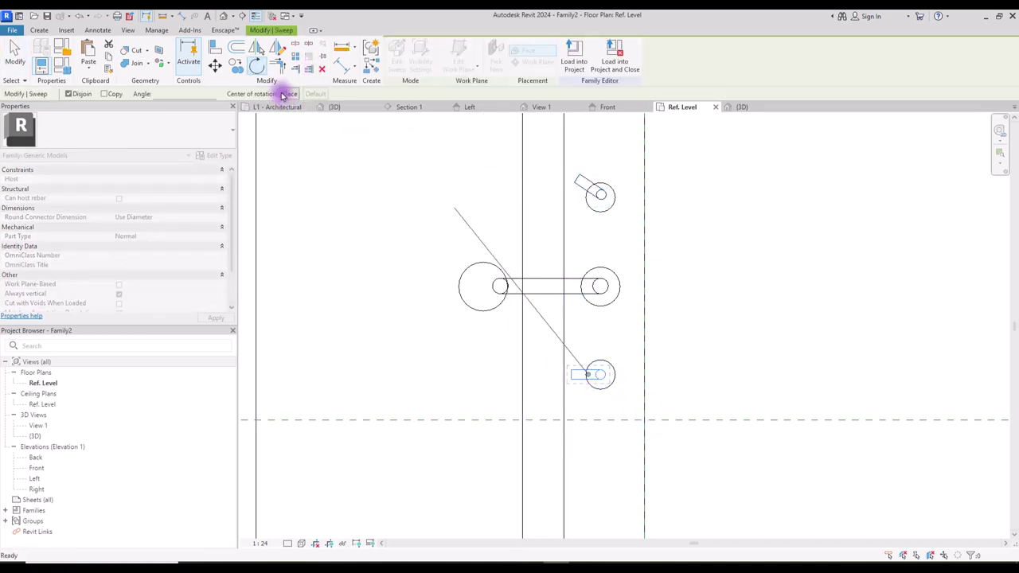
{"action": "left_click", "coordinate": [532, 375]}
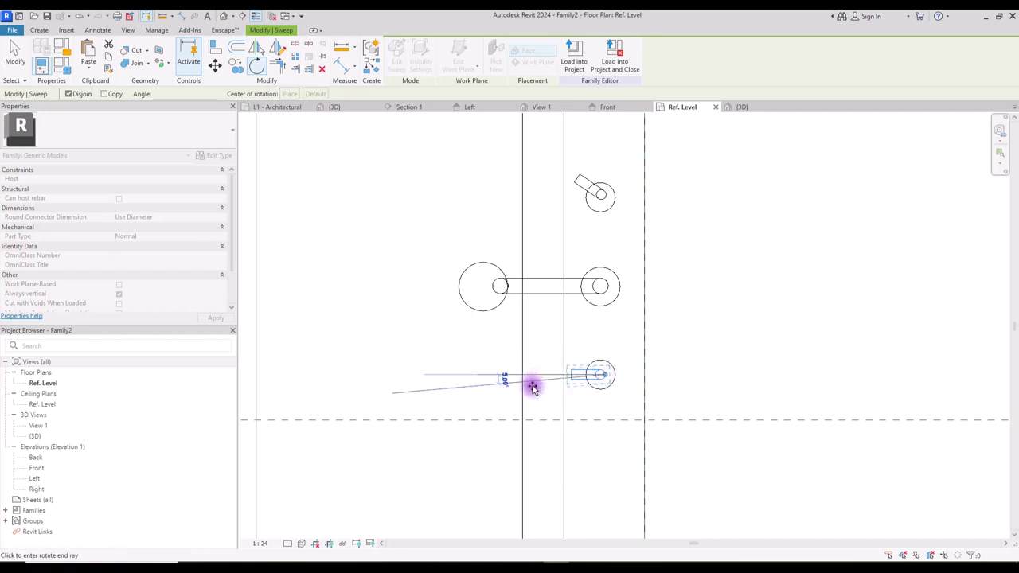
{"action": "left_click", "coordinate": [542, 416]}
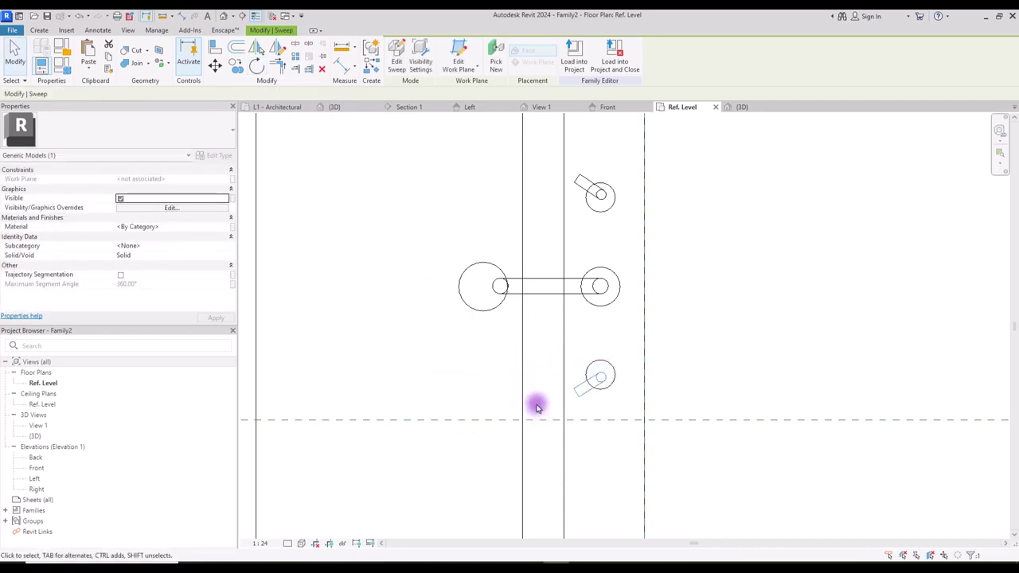
{"action": "key", "text": "Escape"}
Inspect the washbasin with its faucet and two handles in 3D and return to the Ref. Level plan.
{"action": "left_click", "coordinate": [737, 107]}
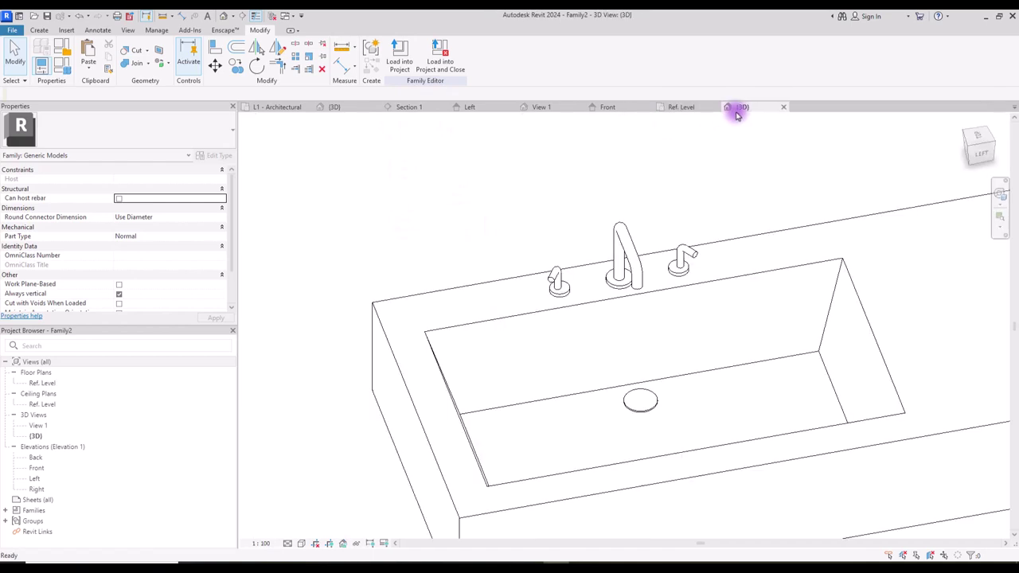
{"action": "scroll", "coordinate": [485, 302], "scroll_direction": "down", "scroll_amount": 3}
{"action": "middle_click_drag", "start_coordinate": [483, 318], "coordinate": [504, 346], "text": "shift"}
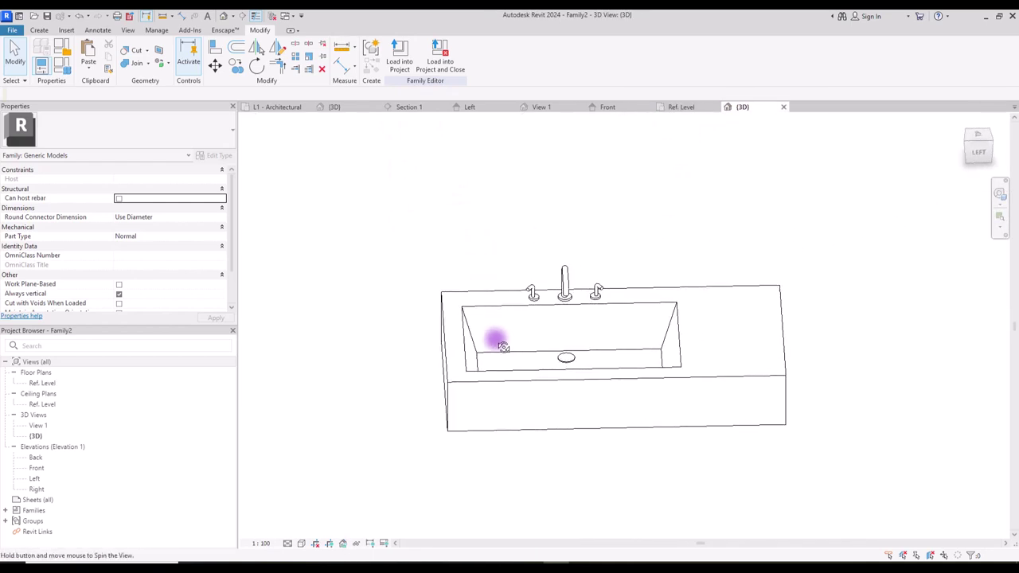
{"action": "left_click", "coordinate": [682, 107]}
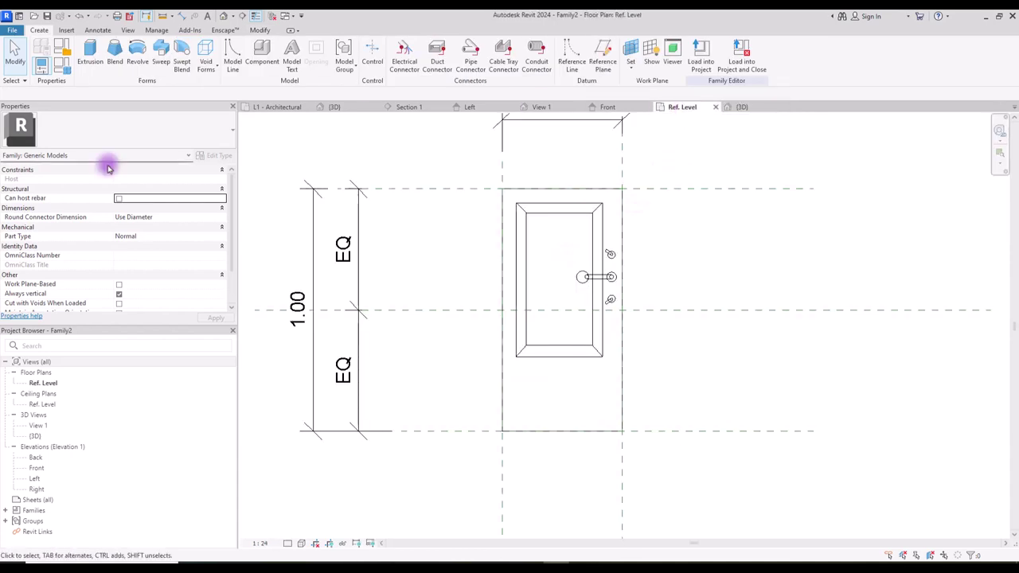
Extrude a rectangular ring frame in plan between rectangles inset 0.01 from the washbasin's outline and a further 0.02 inside.
{"action": "left_click", "coordinate": [91, 53]}
{"action": "left_click", "coordinate": [428, 46]}
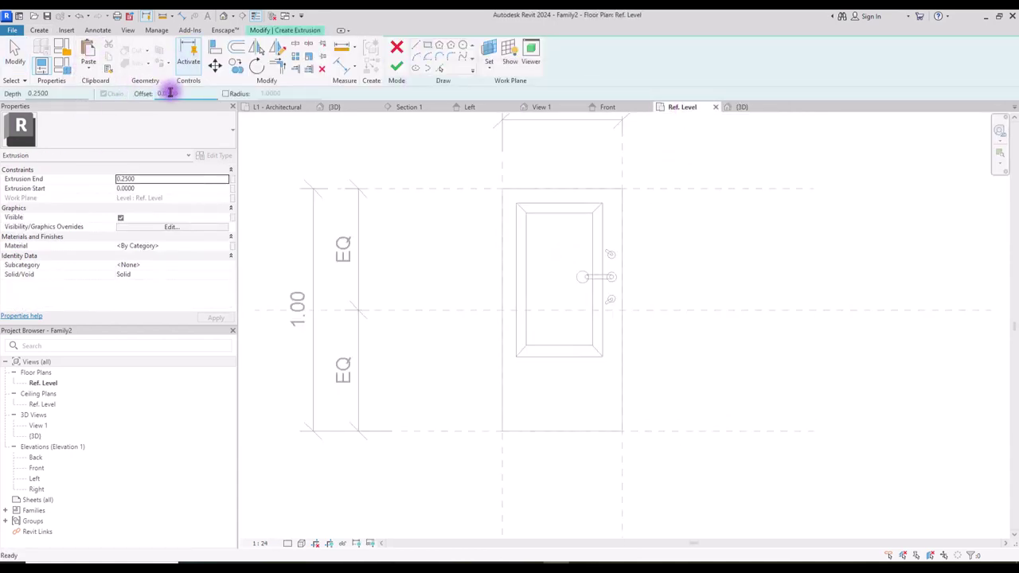
{"action": "left_click", "coordinate": [499, 188]}
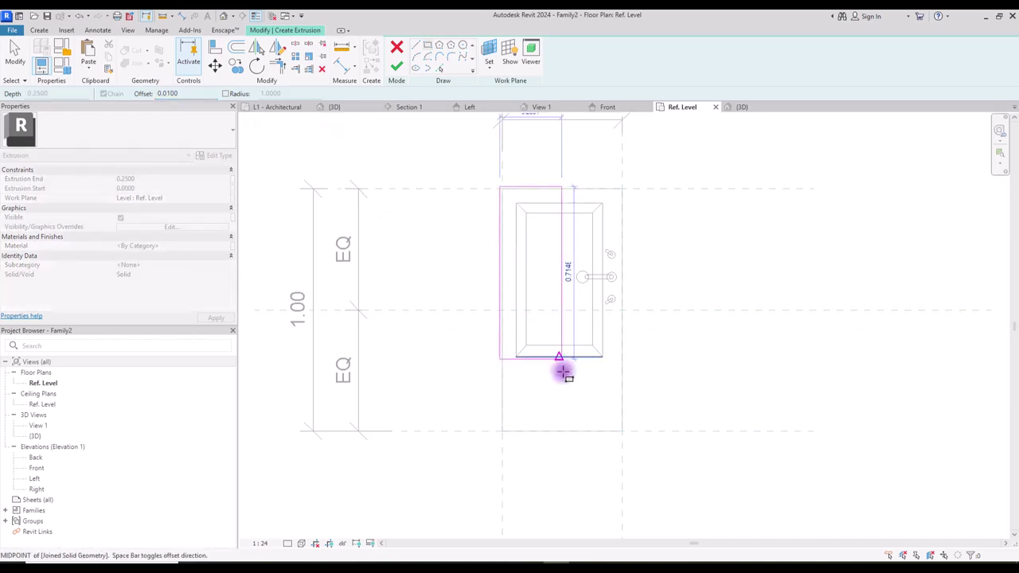
{"action": "left_click", "coordinate": [623, 431]}
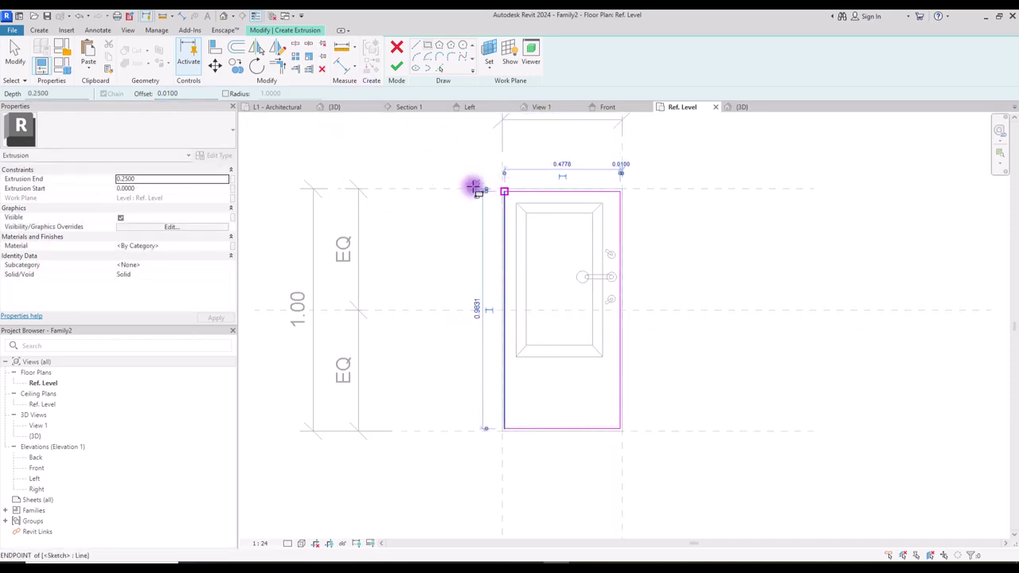
{"action": "left_click", "coordinate": [168, 94]}
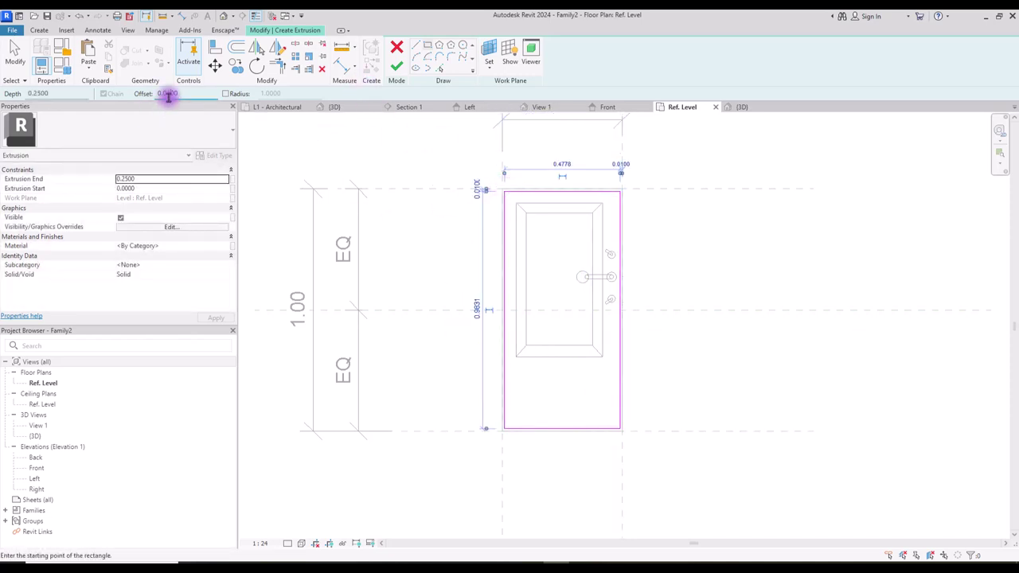
{"action": "left_click", "coordinate": [510, 198]}
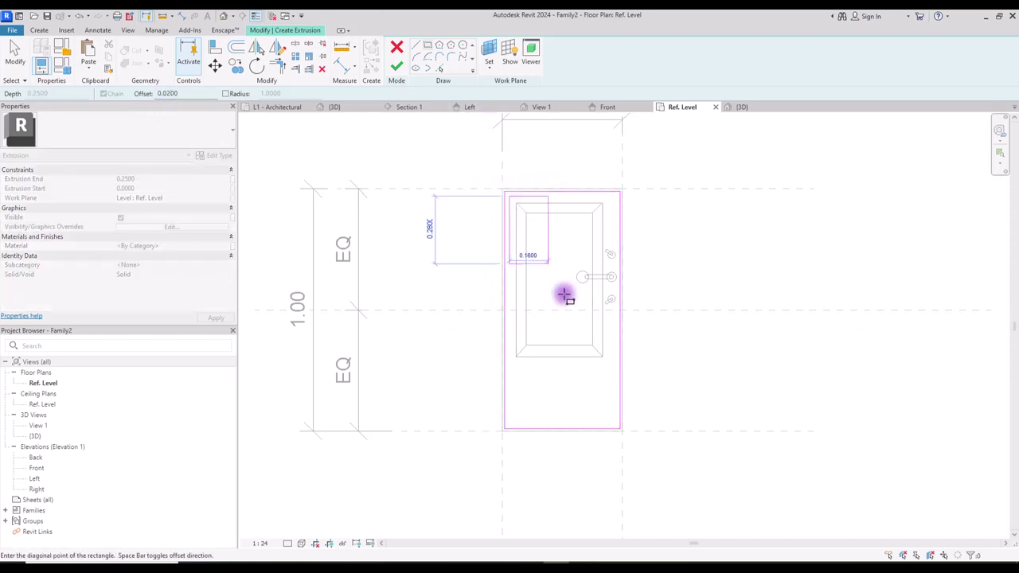
{"action": "left_click", "coordinate": [623, 431]}
{"action": "left_click", "coordinate": [396, 70]}
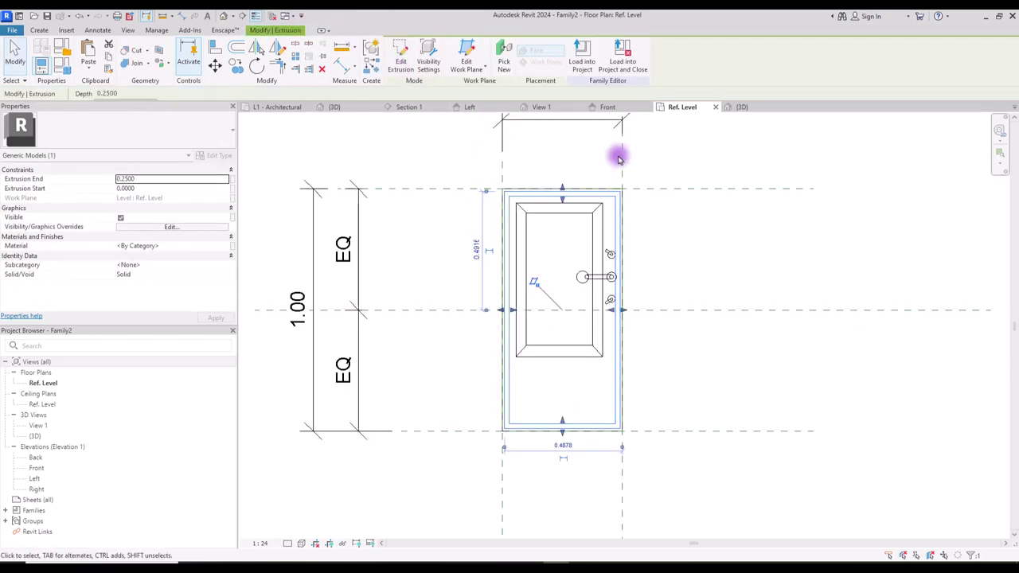
In the Front elevation, stretch the ring frame's extrusion limits so it forms a bar about 0.0217 thick directly beneath the washbasin.
{"action": "left_click", "coordinate": [608, 107]}
{"action": "scroll", "coordinate": [541, 348], "scroll_direction": "up", "scroll_amount": 6}
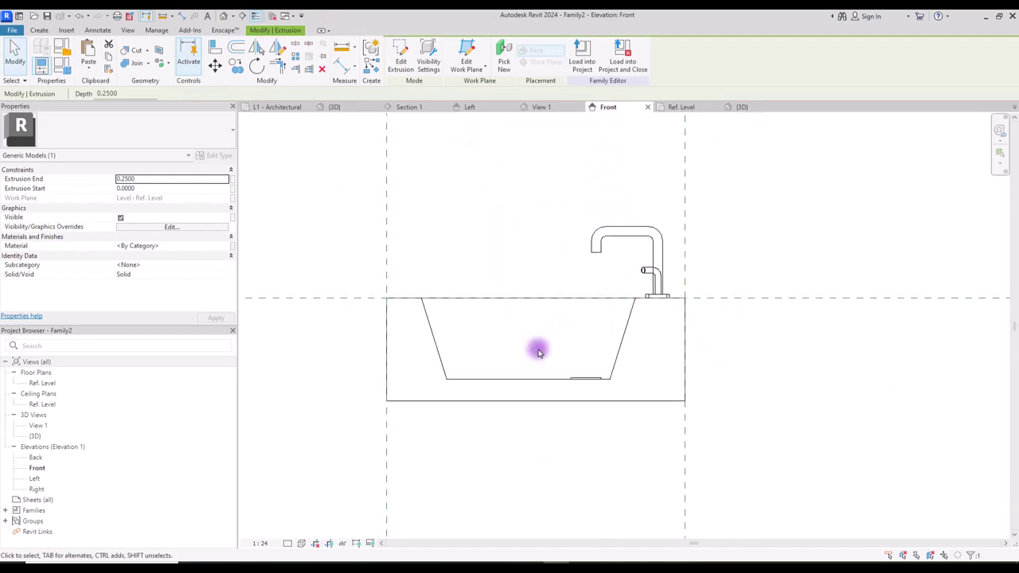
{"action": "left_click_drag", "start_coordinate": [563, 396], "coordinate": [510, 137]}
{"action": "middle_click_drag", "start_coordinate": [530, 286], "coordinate": [529, 211]}
{"action": "left_click_drag", "start_coordinate": [562, 498], "coordinate": [564, 272]}
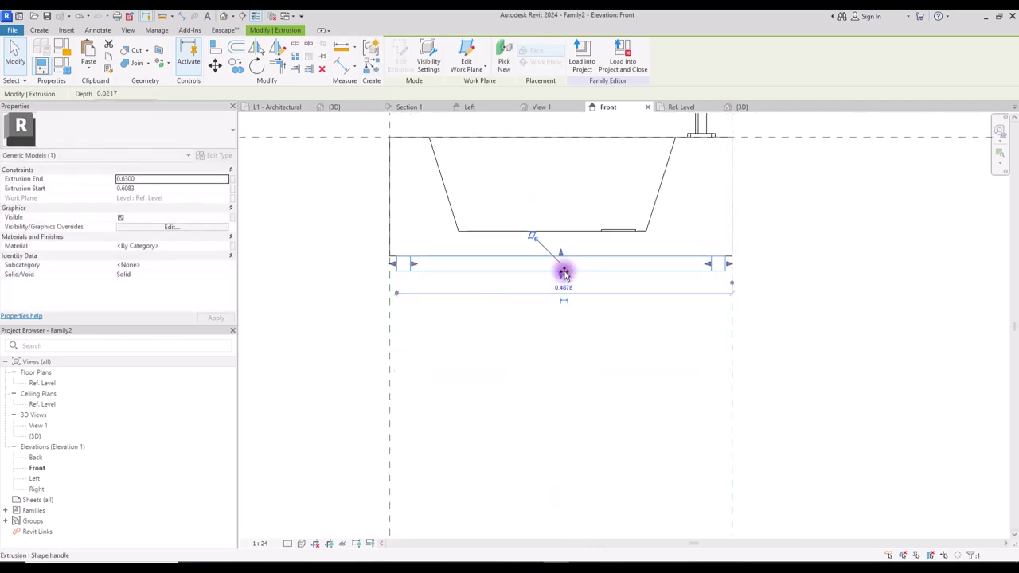
{"action": "left_click", "coordinate": [501, 395]}
{"action": "scroll", "coordinate": [485, 300], "scroll_direction": "down", "scroll_amount": 2}
{"action": "middle_click_drag", "start_coordinate": [560, 290], "coordinate": [568, 232]}
{"action": "left_click", "coordinate": [569, 224]}
{"action": "key", "text": "c"}
{"action": "key", "text": "o"}
{"action": "key", "text": "Escape"}
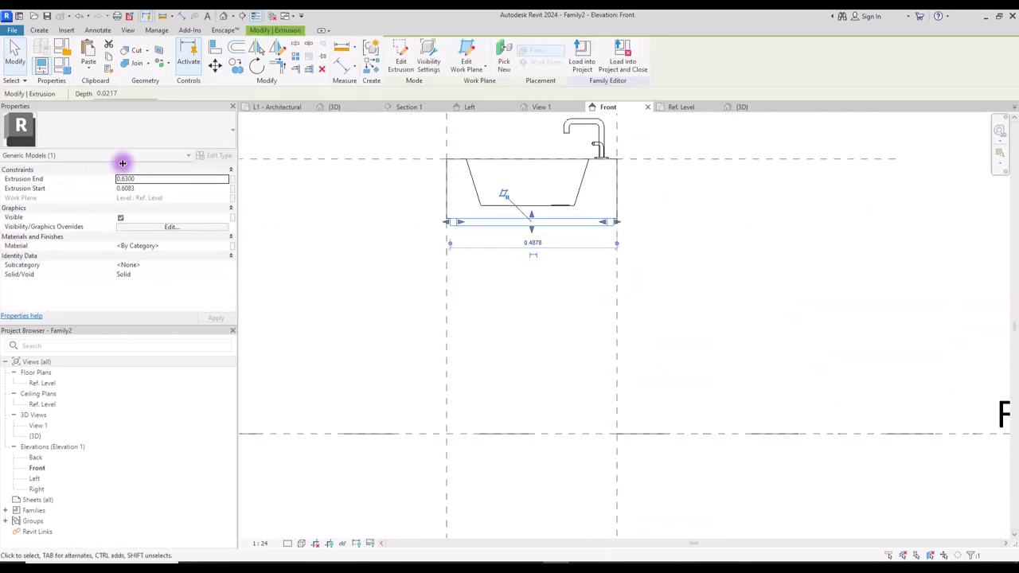
Paste copies of the ring frame aligned to the same place and reshape them into a middle ring and a lower ring below the basin.
{"action": "left_click", "coordinate": [426, 348]}
{"action": "left_click", "coordinate": [499, 225]}
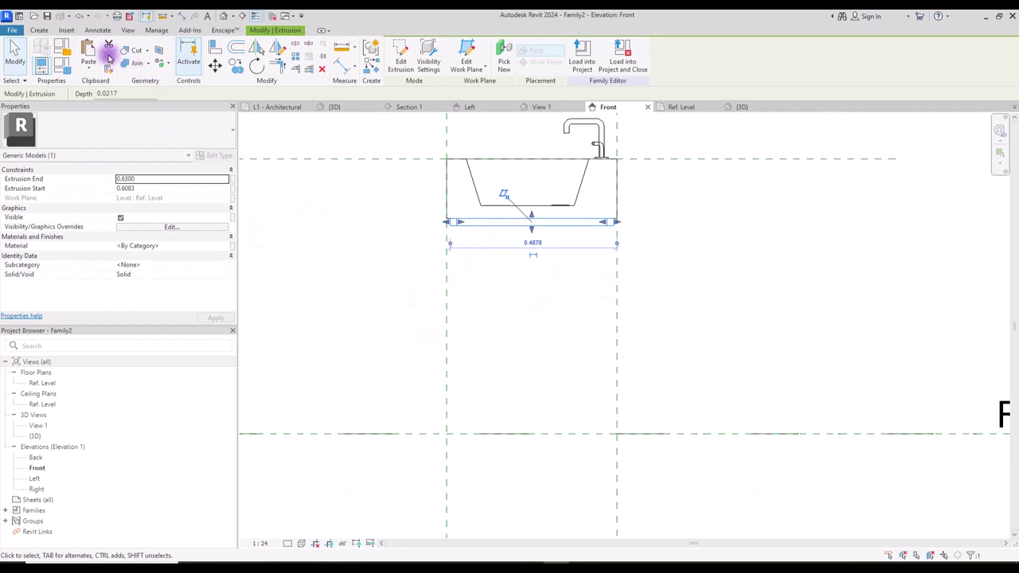
{"action": "left_click", "coordinate": [90, 72]}
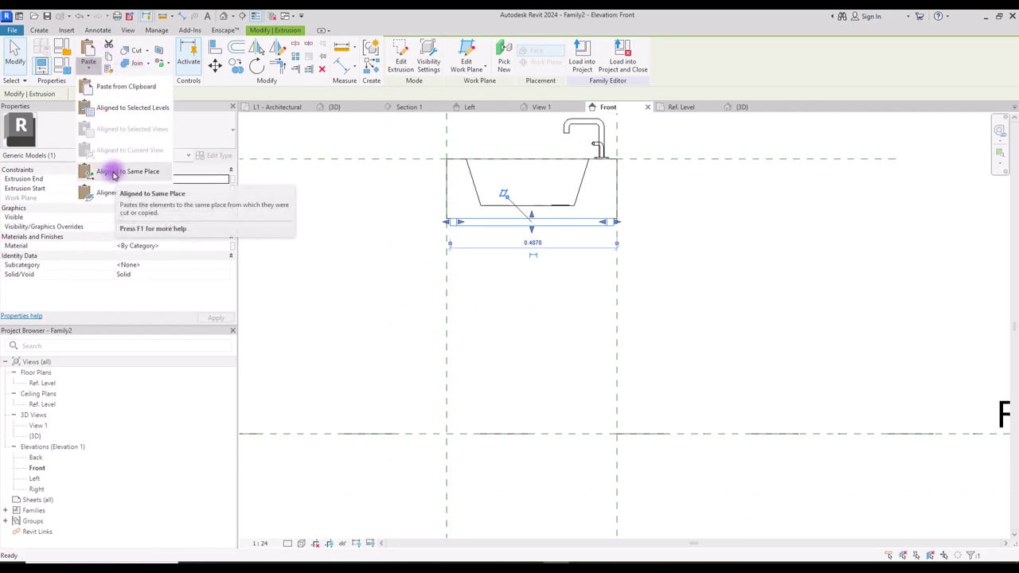
{"action": "left_click", "coordinate": [119, 177]}
{"action": "left_click_drag", "start_coordinate": [531, 227], "coordinate": [542, 396]}
{"action": "left_click", "coordinate": [489, 366]}
{"action": "left_click", "coordinate": [509, 277]}
{"action": "left_click_drag", "start_coordinate": [532, 273], "coordinate": [543, 387]}
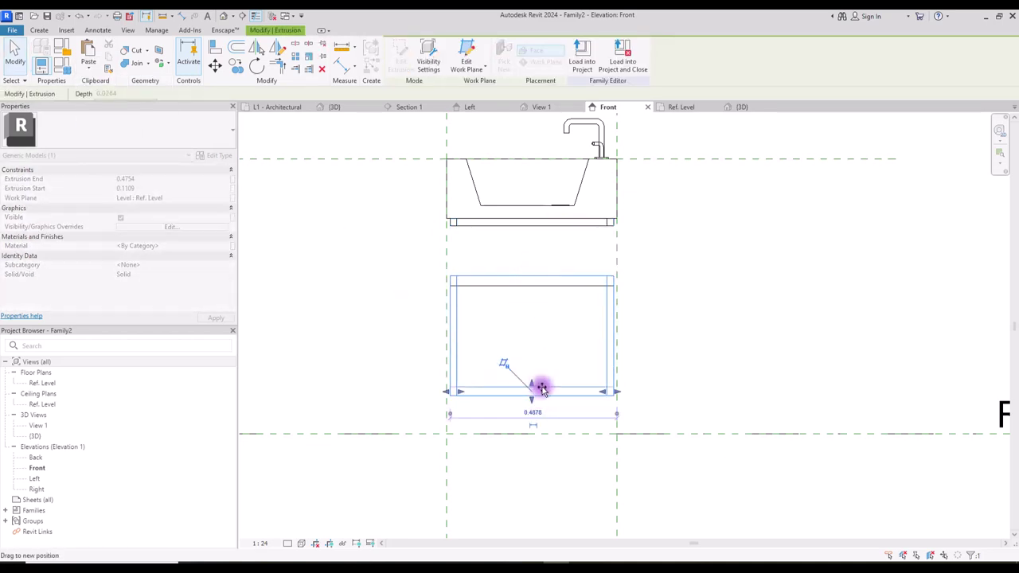
{"action": "left_click_drag", "start_coordinate": [543, 388], "coordinate": [543, 387]}
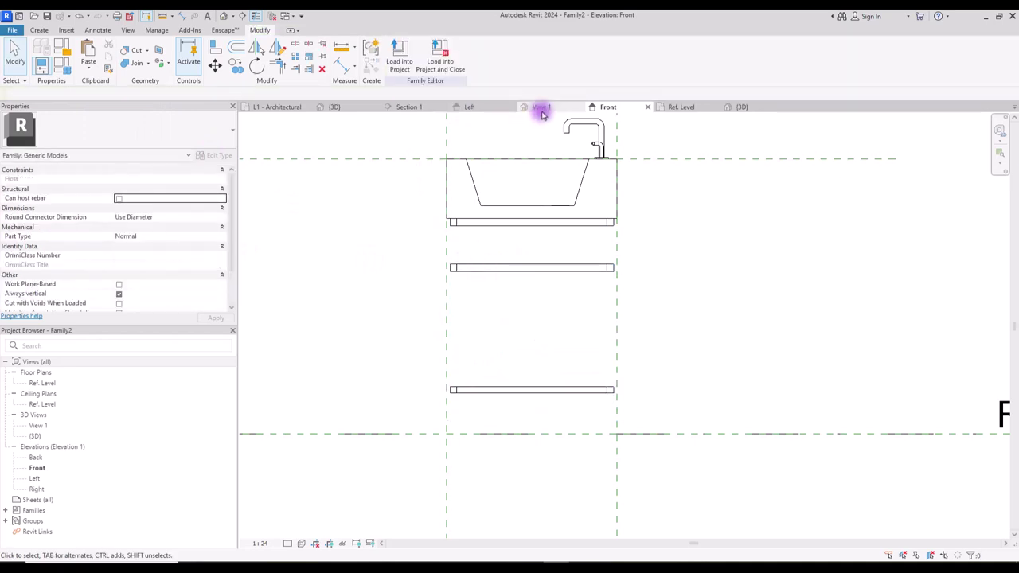
Start a new extrusion in the Ref. Level plan and sketch 0.02 square leg profiles at the ring frame's two upper corners.
{"action": "left_click", "coordinate": [675, 106]}
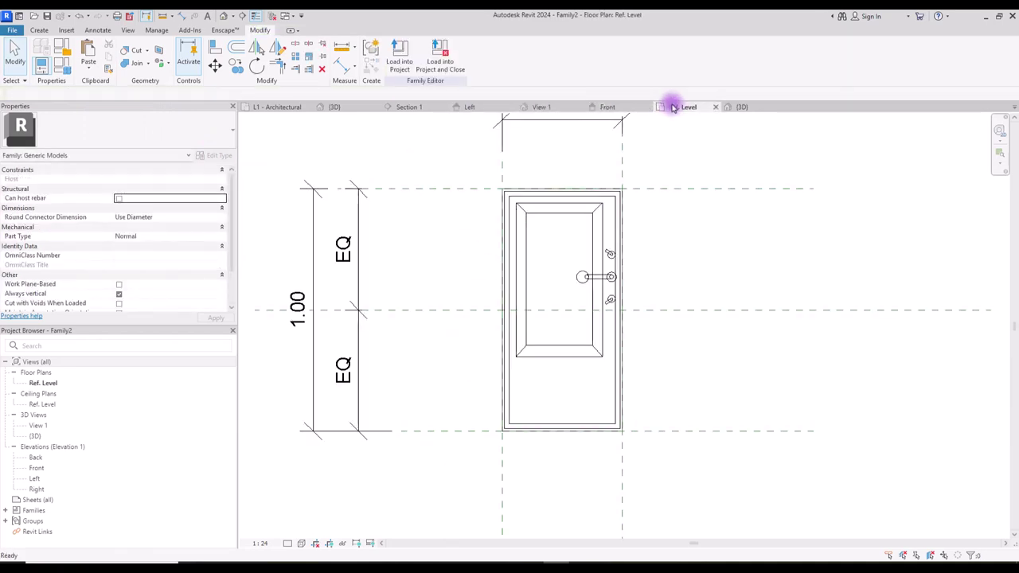
{"action": "left_click", "coordinate": [39, 30]}
{"action": "left_click", "coordinate": [85, 48]}
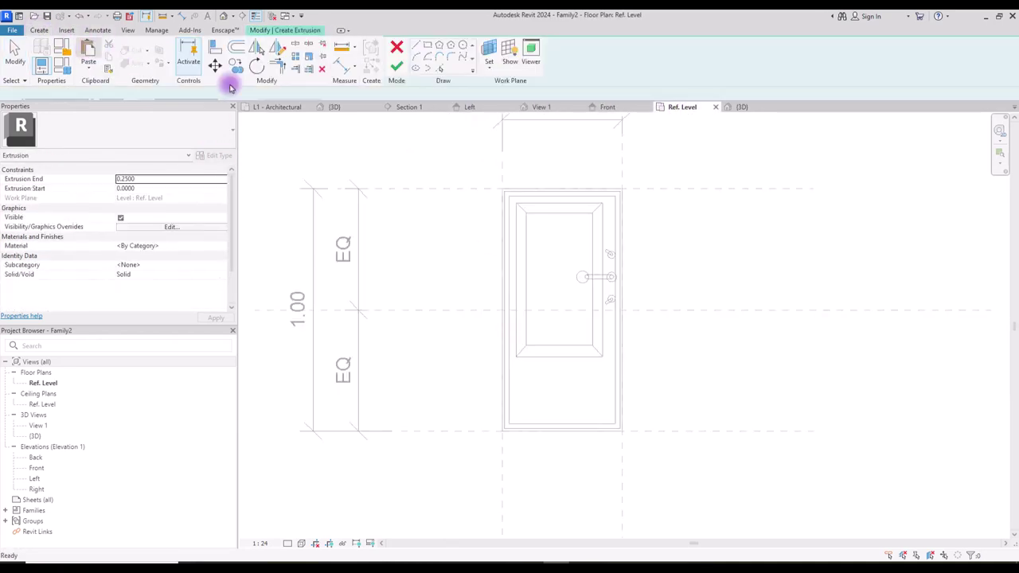
{"action": "left_click", "coordinate": [428, 45]}
{"action": "scroll", "coordinate": [516, 206], "scroll_direction": "up", "scroll_amount": 5}
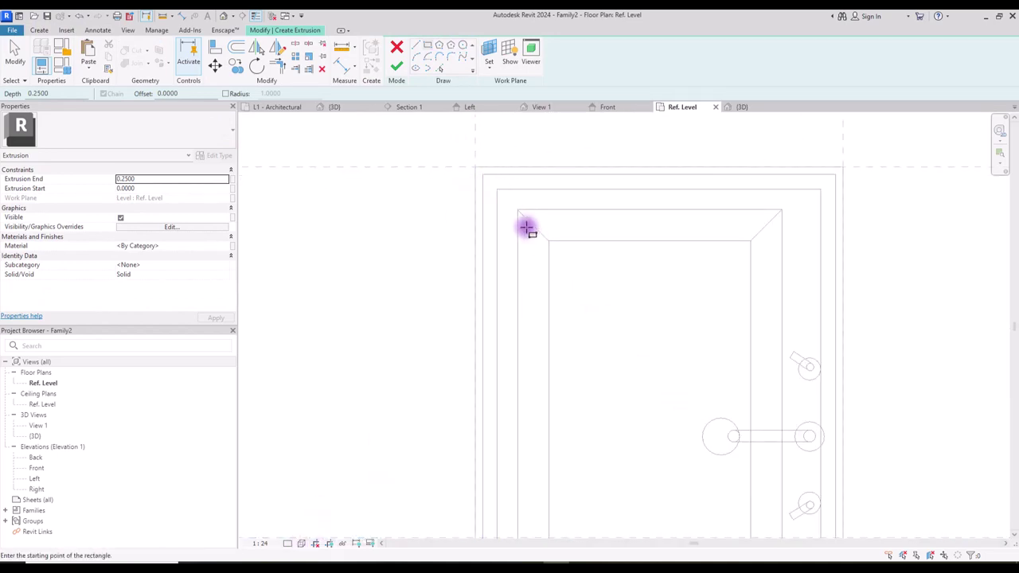
{"action": "left_click", "coordinate": [497, 188]}
{"action": "left_click", "coordinate": [482, 174]}
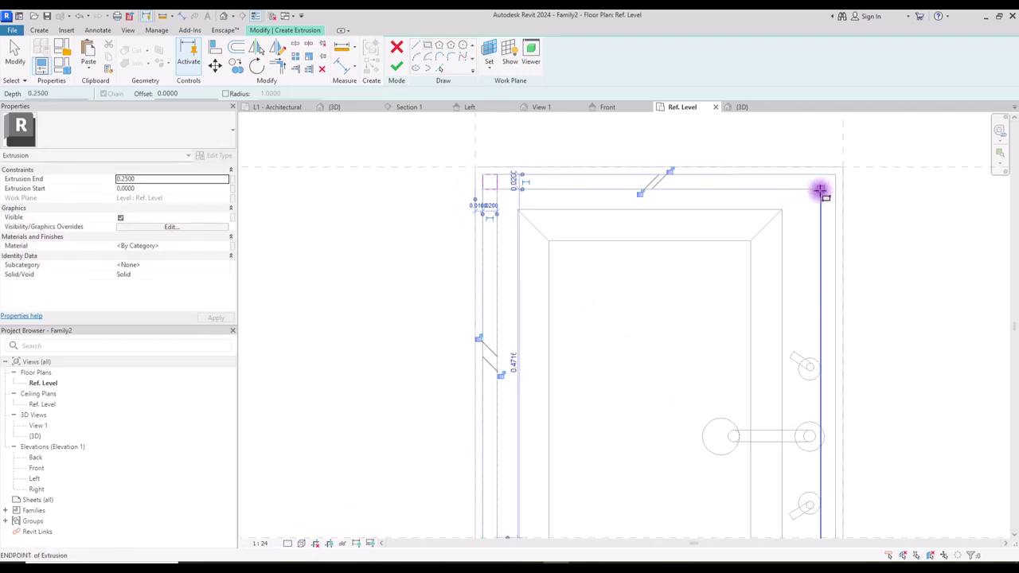
{"action": "left_click", "coordinate": [820, 190]}
{"action": "left_click", "coordinate": [835, 174]}
Add matching square leg profiles at the ring frame's two lower corners and finish the extrusion.
{"action": "middle_click_drag", "start_coordinate": [666, 340], "coordinate": [592, 206]}
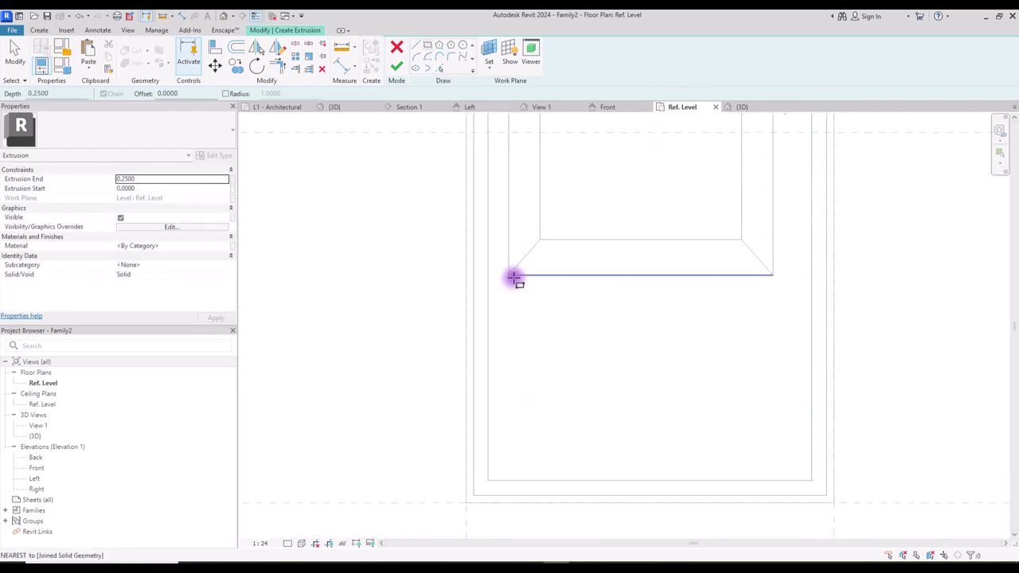
{"action": "left_click", "coordinate": [476, 495]}
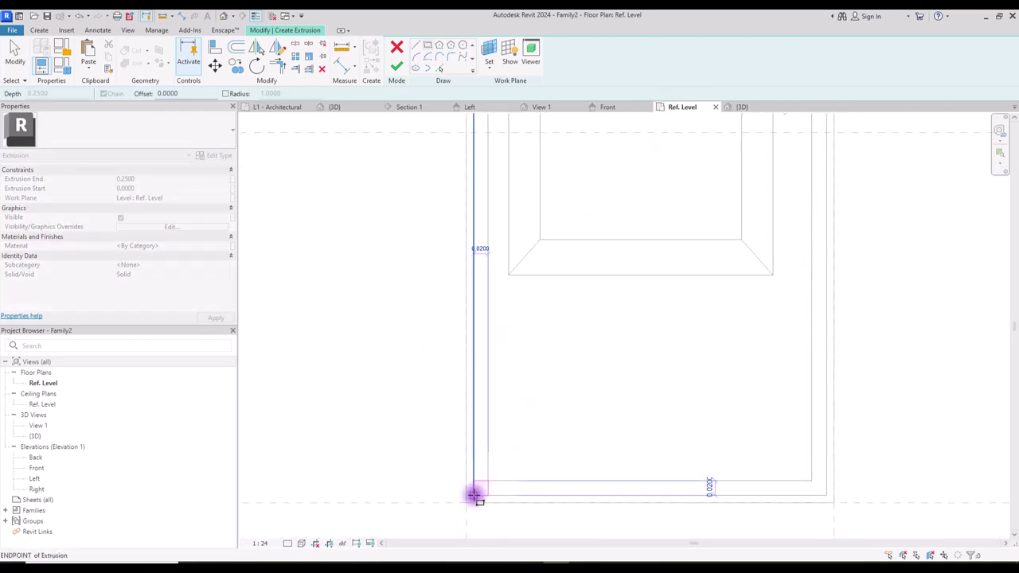
{"action": "left_click", "coordinate": [812, 481]}
{"action": "left_click", "coordinate": [397, 65]}
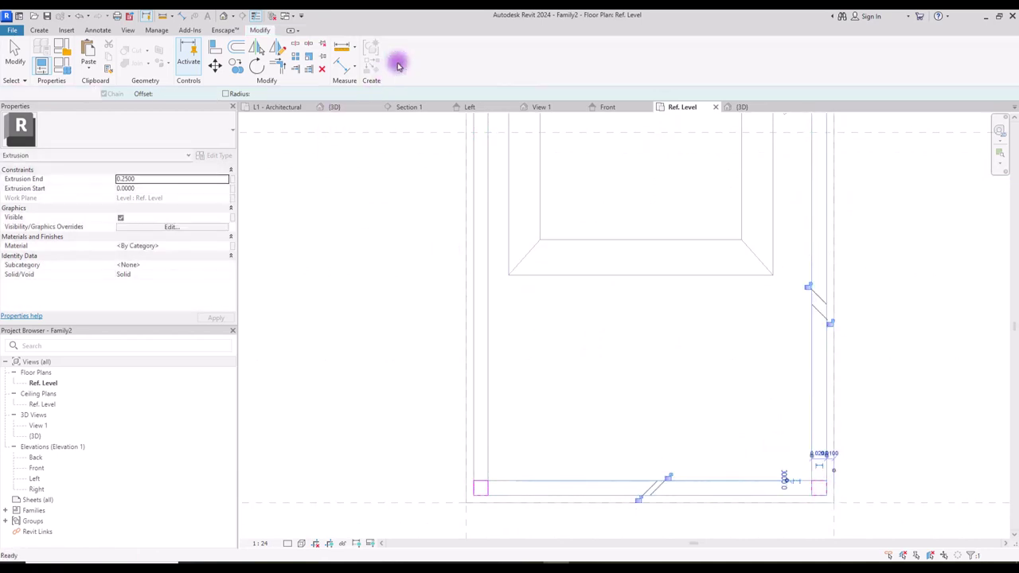
In the Front elevation, stretch the leg extrusions to fill the gaps between the upper, middle and lower rings.
{"action": "left_click", "coordinate": [605, 106]}
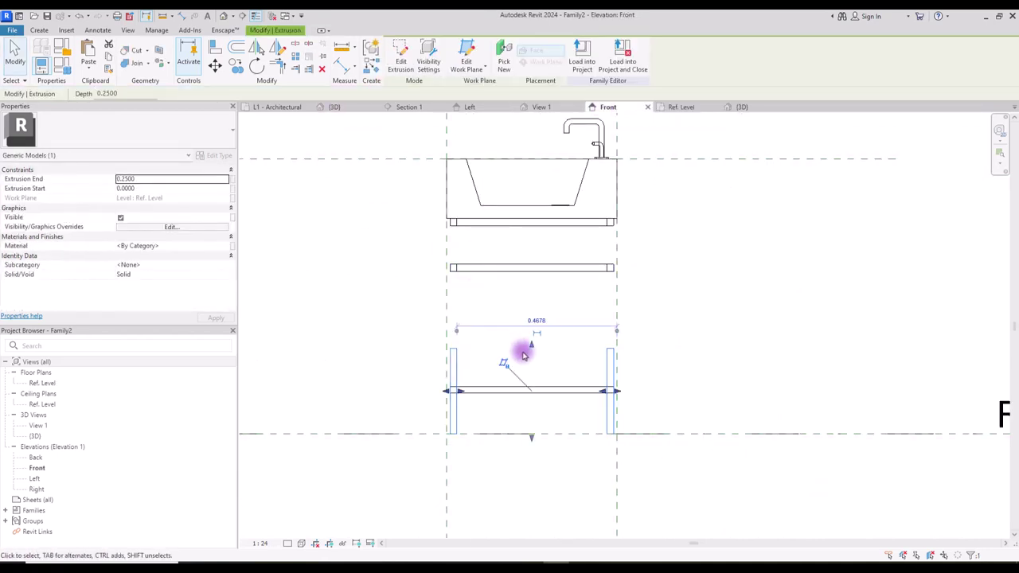
{"action": "left_click_drag", "start_coordinate": [532, 344], "coordinate": [542, 223]}
{"action": "left_click_drag", "start_coordinate": [531, 441], "coordinate": [532, 390]}
{"action": "left_click_drag", "start_coordinate": [530, 260], "coordinate": [532, 267]}
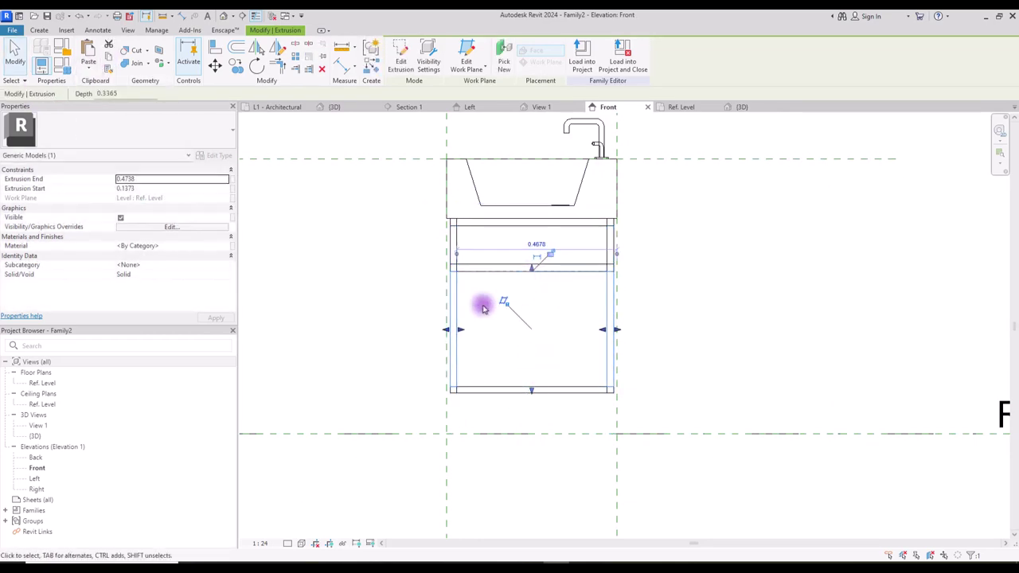
Paste another copy of the legs in the same place and reshape it to span from the lower ring to the Ref. Level.
{"action": "left_click", "coordinate": [94, 69]}
{"action": "left_click", "coordinate": [127, 172]}
{"action": "left_click_drag", "start_coordinate": [531, 391], "coordinate": [529, 432]}
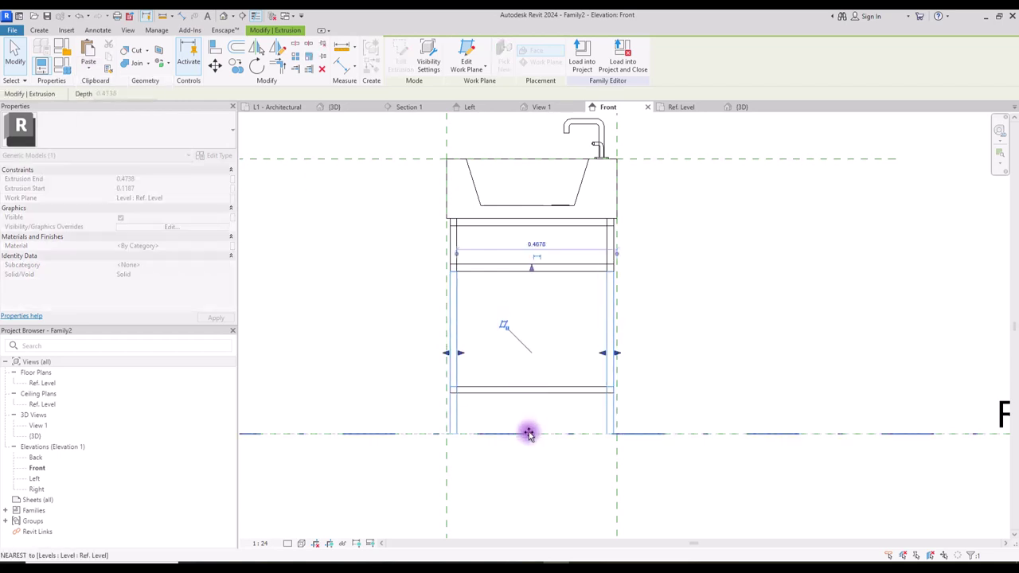
{"action": "left_click_drag", "start_coordinate": [532, 268], "coordinate": [532, 390]}
In the 3D view, join the leg extrusions with the ring frames of the washbasin stand.
{"action": "left_click", "coordinate": [742, 106]}
{"action": "scroll", "coordinate": [546, 377], "scroll_direction": "up", "scroll_amount": 2}
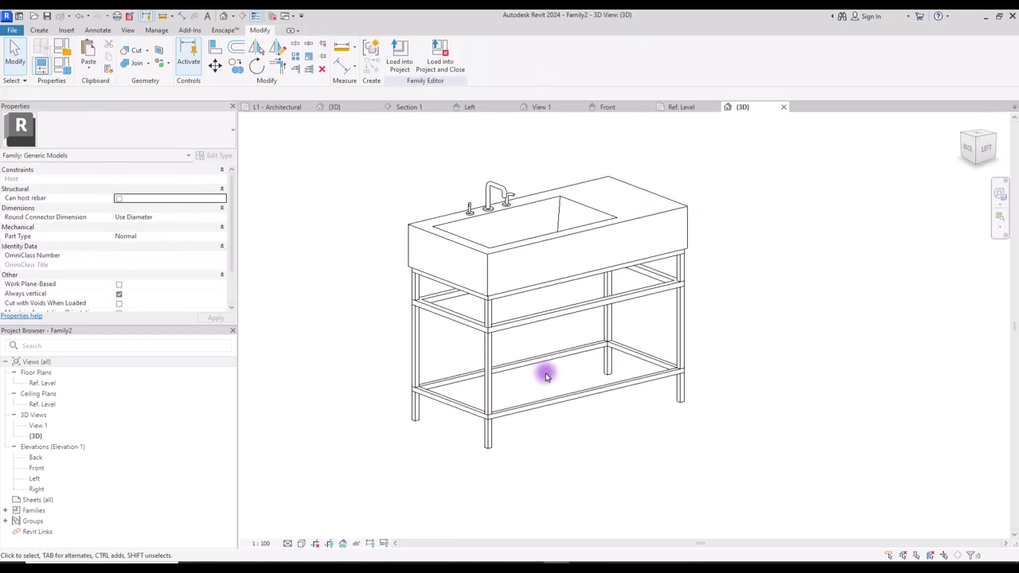
{"action": "scroll", "coordinate": [542, 371], "scroll_direction": "up", "scroll_amount": 2}
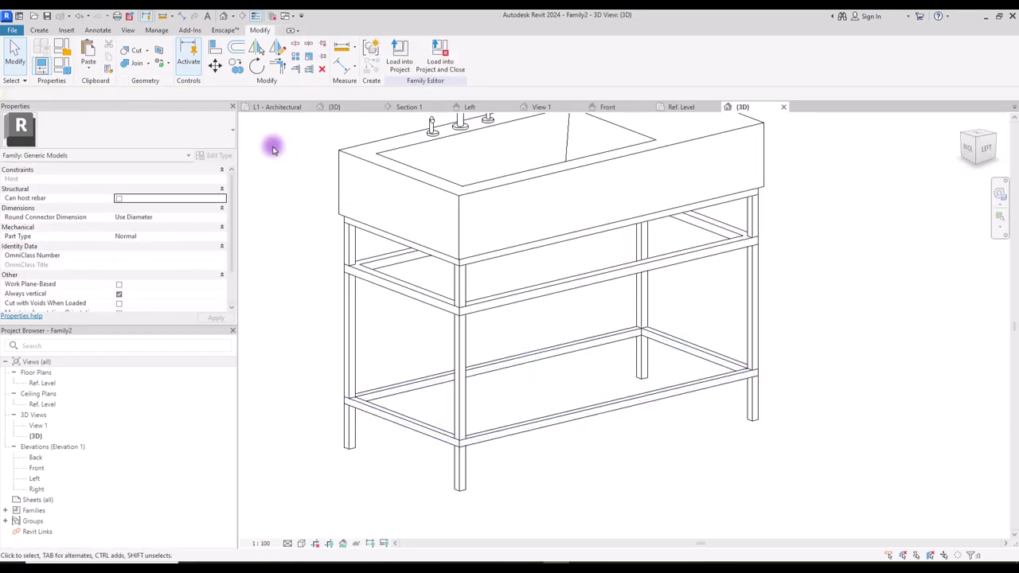
{"action": "scroll", "coordinate": [408, 312], "scroll_direction": "down", "scroll_amount": 3}
{"action": "scroll", "coordinate": [409, 314], "scroll_direction": "up", "scroll_amount": 1}
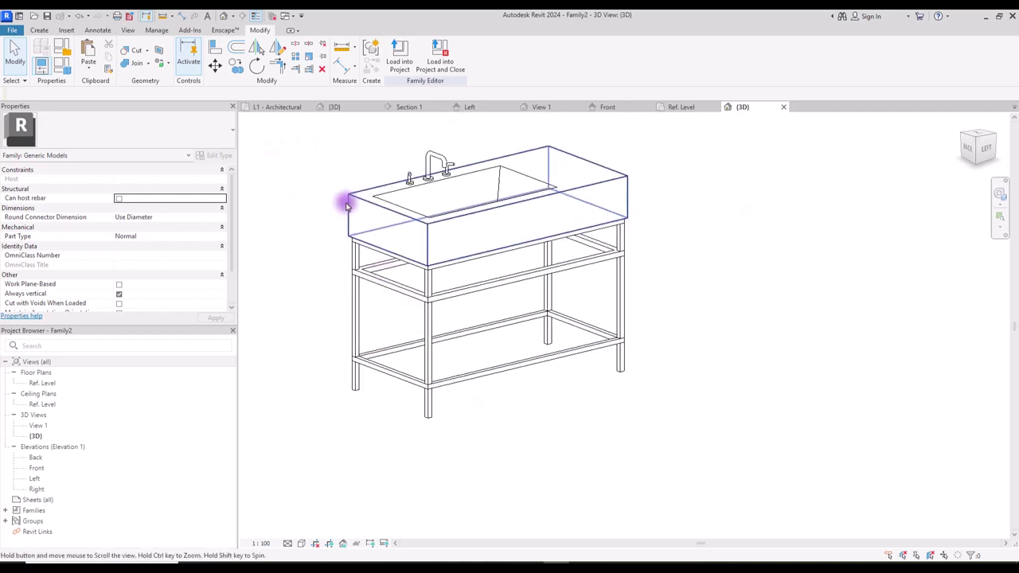
{"action": "middle_click_drag", "start_coordinate": [346, 202], "coordinate": [361, 227]}
{"action": "left_click", "coordinate": [134, 67]}
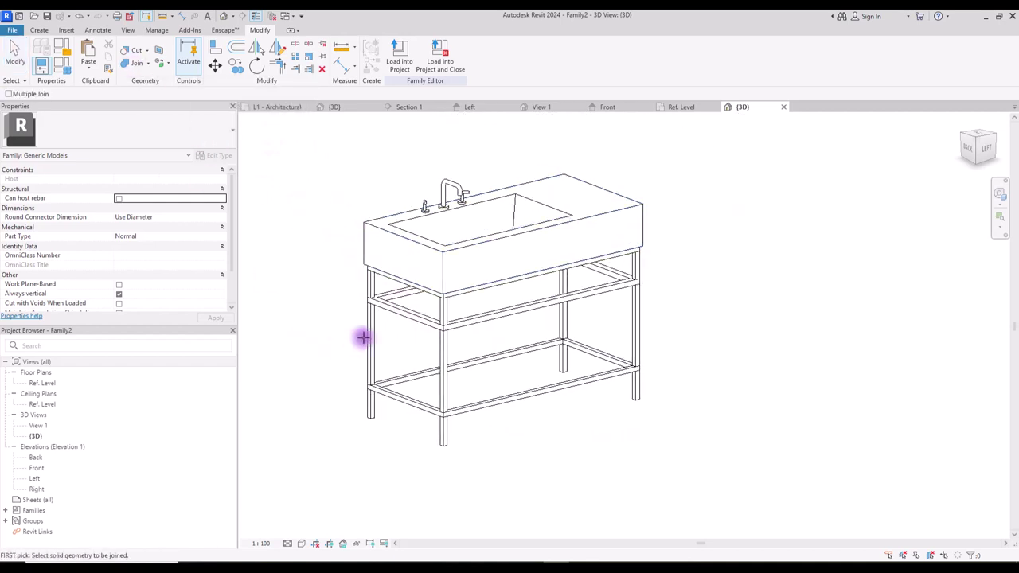
{"action": "left_click", "coordinate": [366, 330]}
{"action": "left_click", "coordinate": [376, 287]}
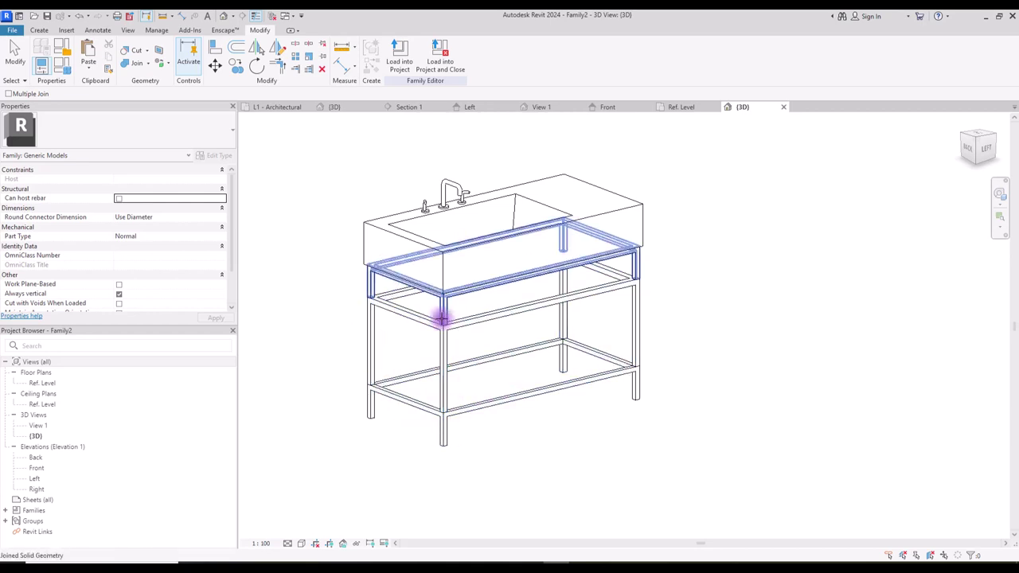
{"action": "left_click", "coordinate": [478, 409]}
{"action": "left_click", "coordinate": [448, 384]}
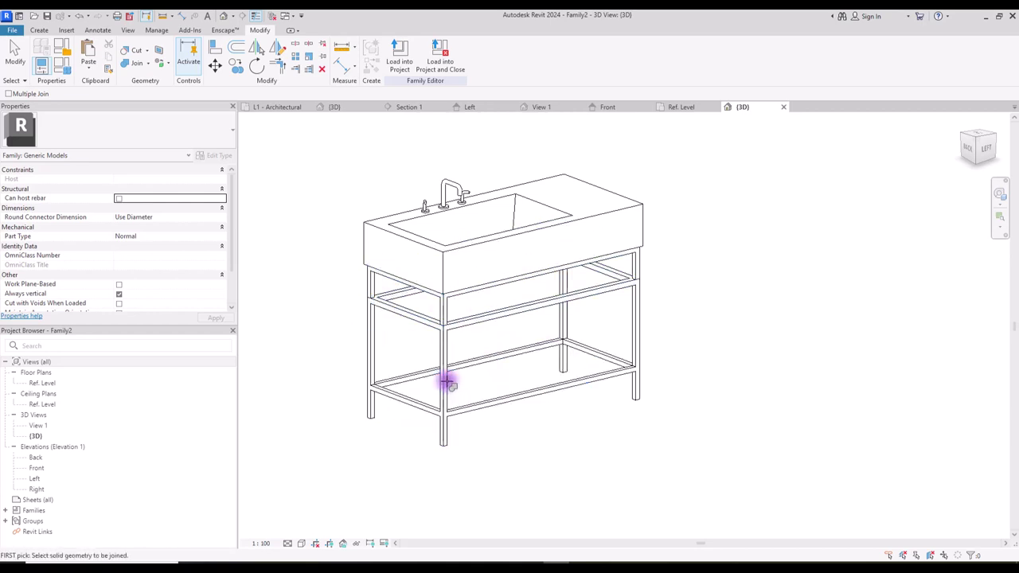
{"action": "left_click", "coordinate": [450, 308]}
{"action": "left_click", "coordinate": [452, 327]}
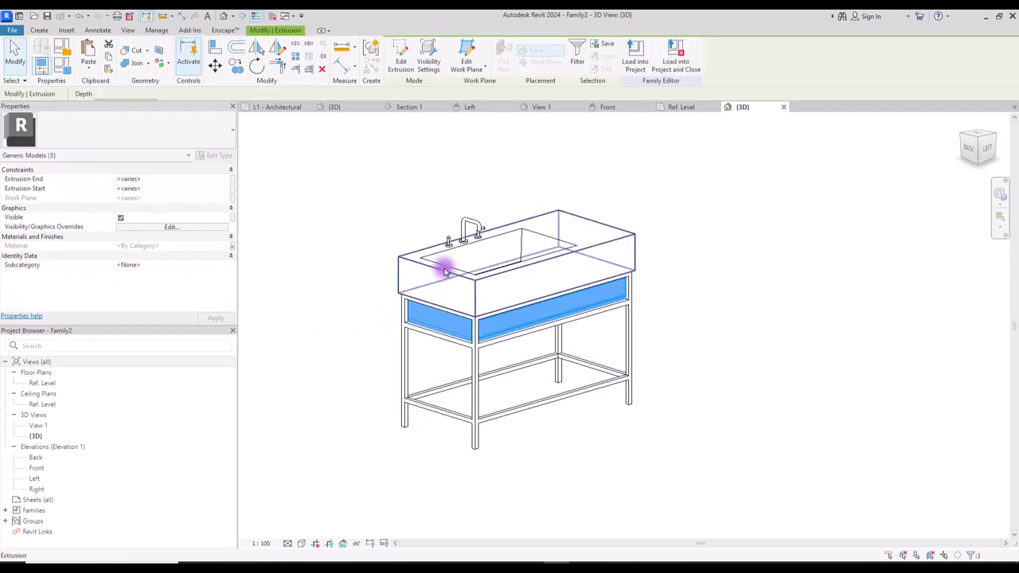
Associate the washbasin block's material with a new type family parameter named Ceramic under Materials and Finishes.
{"action": "left_click", "coordinate": [446, 266]}
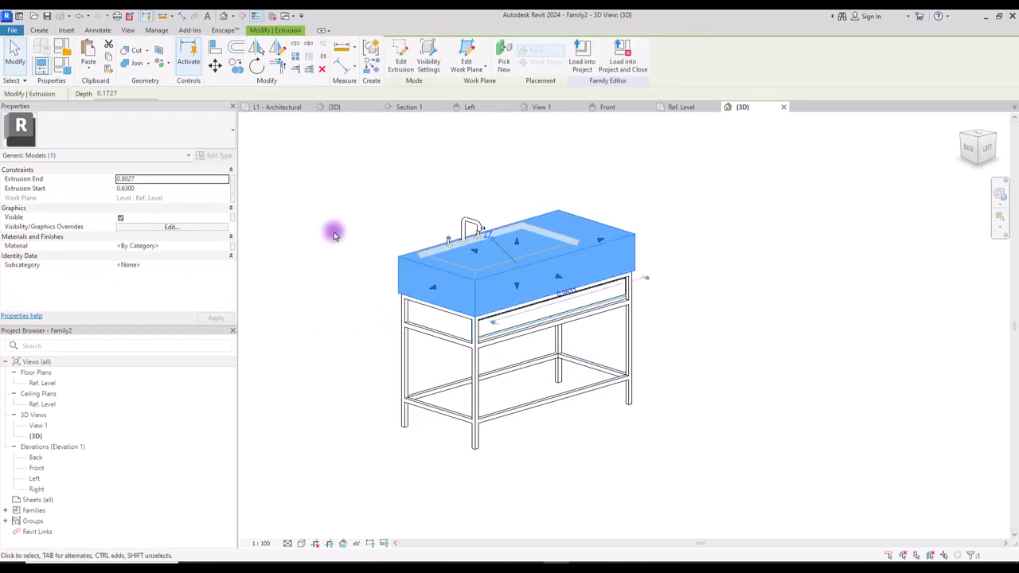
{"action": "left_click", "coordinate": [227, 249]}
{"action": "left_click", "coordinate": [210, 322]}
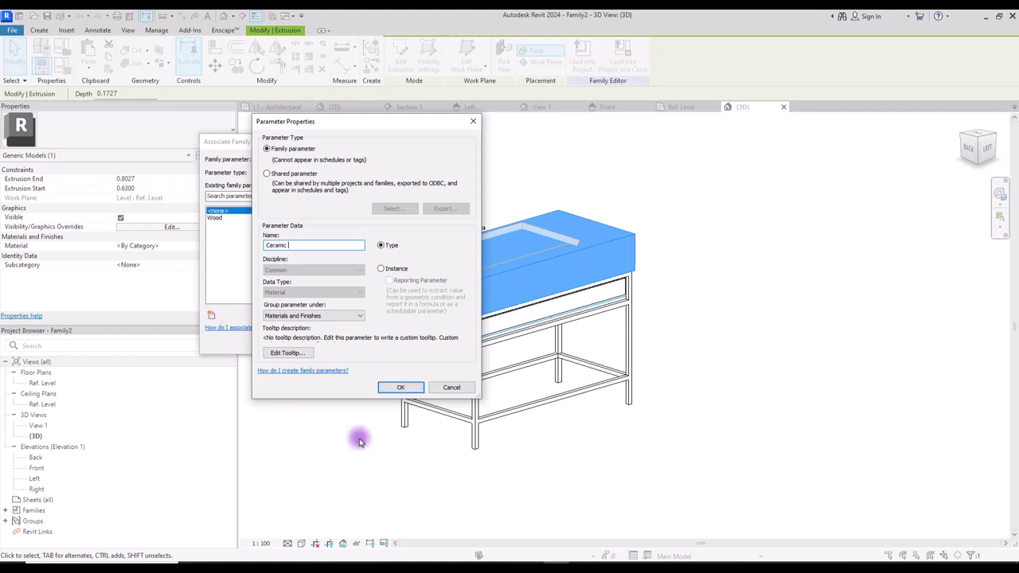
{"action": "left_click", "coordinate": [401, 387]}
{"action": "left_click", "coordinate": [311, 341]}
Associate the material of the faucet and both handles with a new type family parameter named Metal.
{"action": "left_click", "coordinate": [389, 238]}
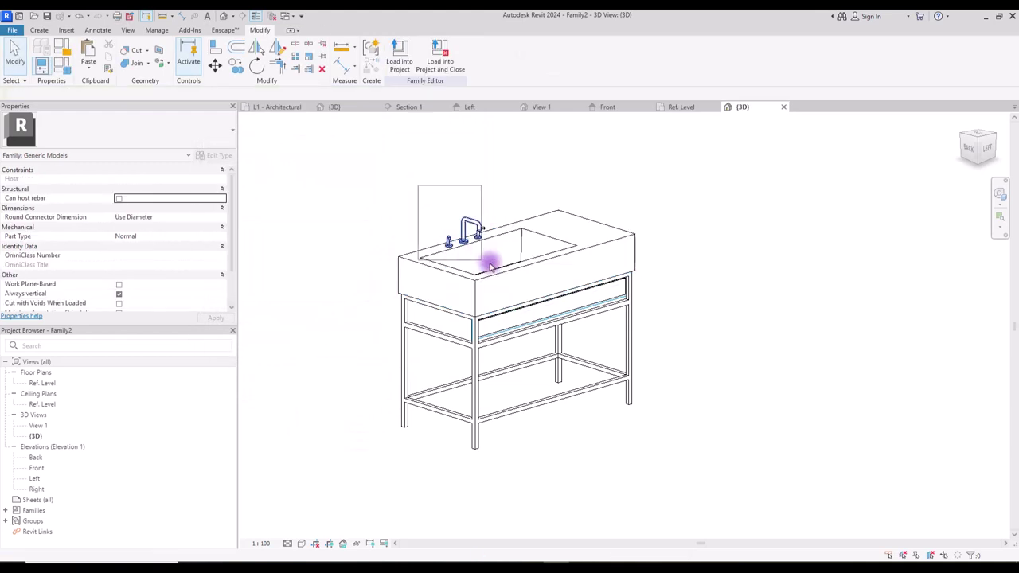
{"action": "left_click_drag", "start_coordinate": [489, 267], "coordinate": [405, 246]}
{"action": "left_click", "coordinate": [230, 225]}
{"action": "left_click", "coordinate": [212, 321]}
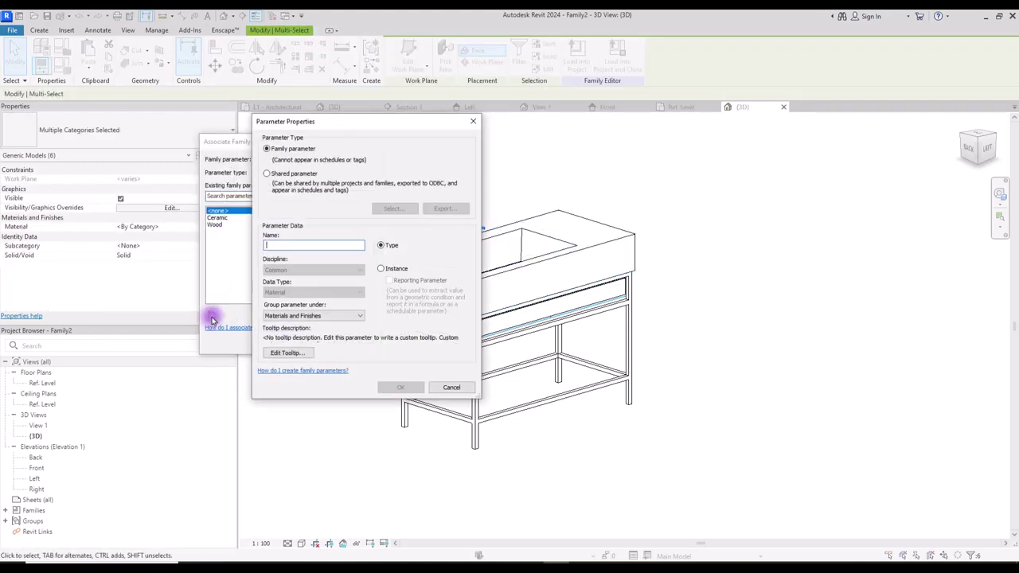
{"action": "type", "text": "Metal"}
{"action": "key", "text": "Return"}
{"action": "left_click", "coordinate": [318, 346]}
Associate the material of the washbasin stand's legs and ring frames with a new type family parameter named Metal 2.
{"action": "left_click", "coordinate": [405, 345]}
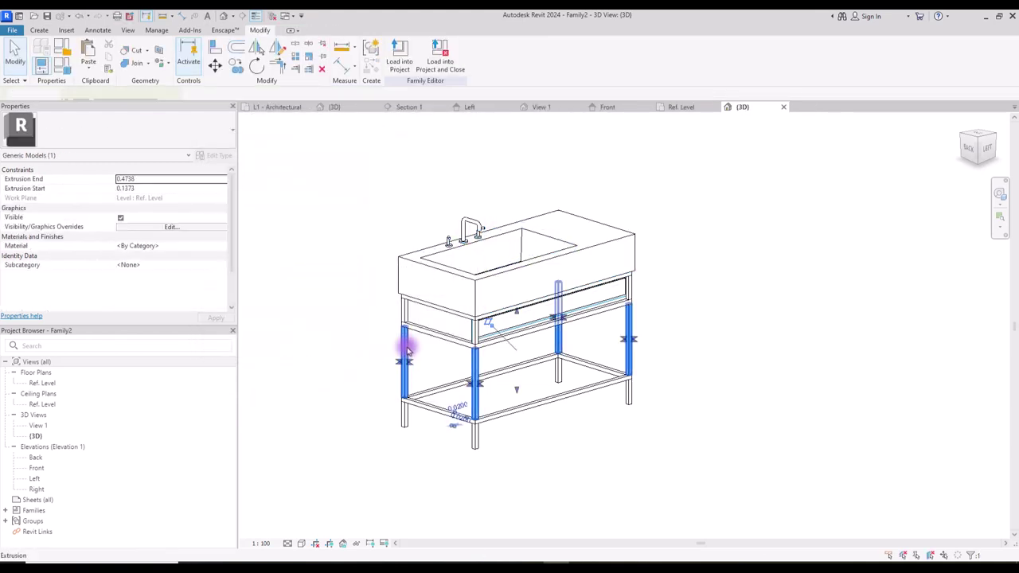
{"action": "left_click", "coordinate": [403, 423], "text": "ctrl"}
{"action": "left_click", "coordinate": [427, 407], "text": "ctrl"}
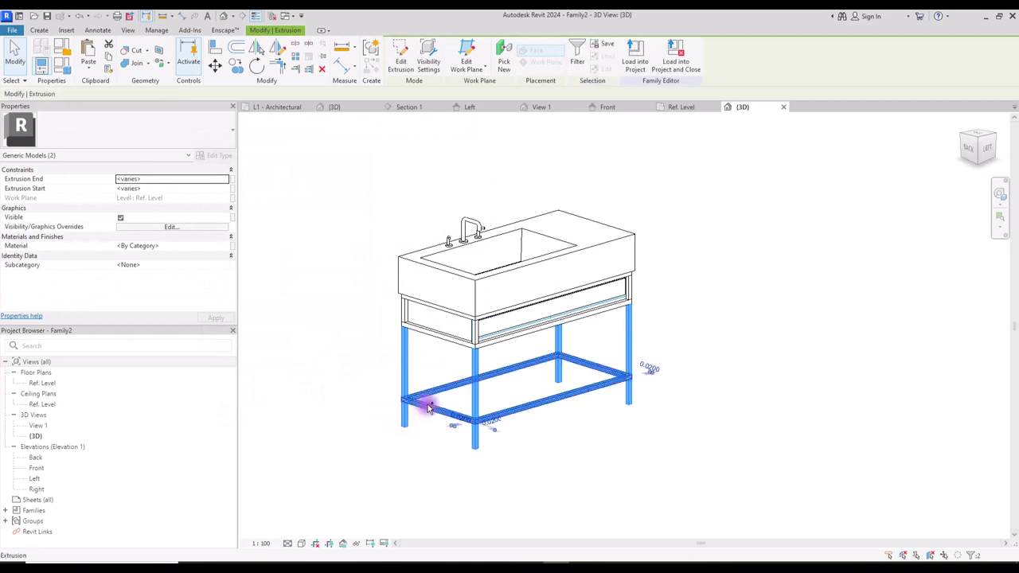
{"action": "left_click", "coordinate": [466, 343], "text": "ctrl"}
{"action": "left_click", "coordinate": [478, 325], "text": "ctrl"}
{"action": "left_click", "coordinate": [468, 316], "text": "ctrl"}
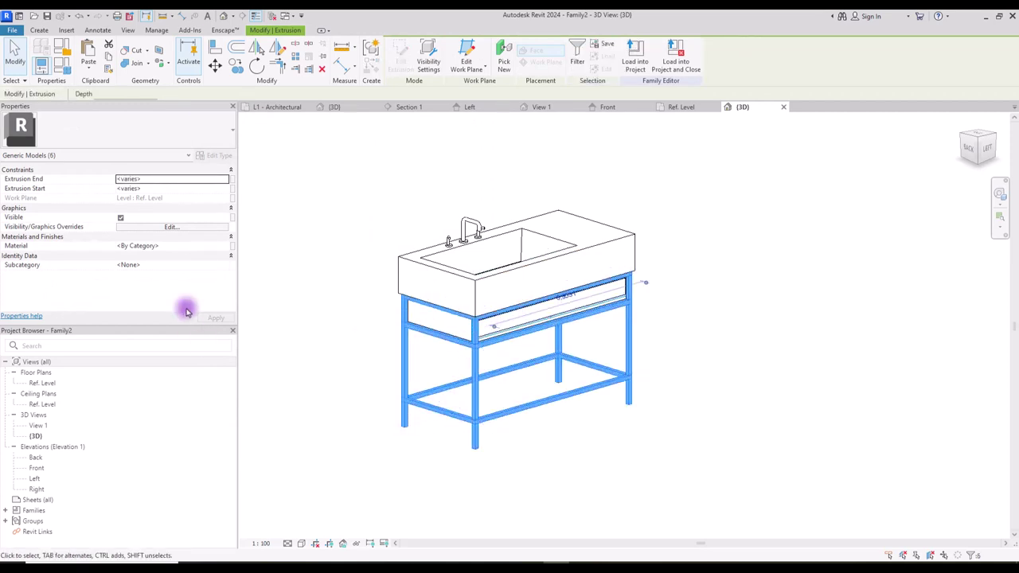
{"action": "left_click", "coordinate": [230, 246]}
{"action": "left_click", "coordinate": [210, 316]}
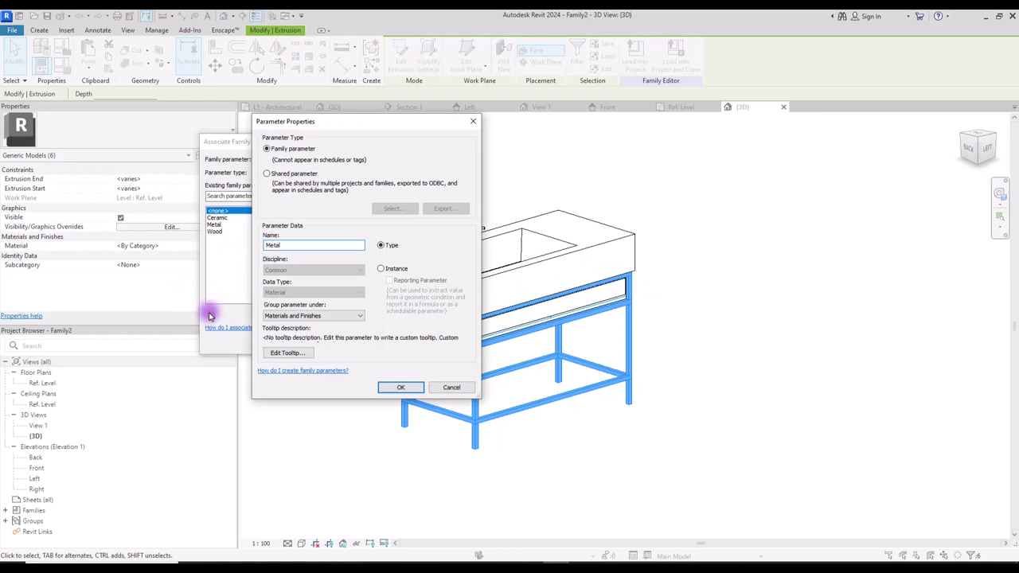
{"action": "left_click", "coordinate": [391, 388]}
{"action": "left_click", "coordinate": [324, 342]}
{"action": "left_click", "coordinate": [337, 257]}
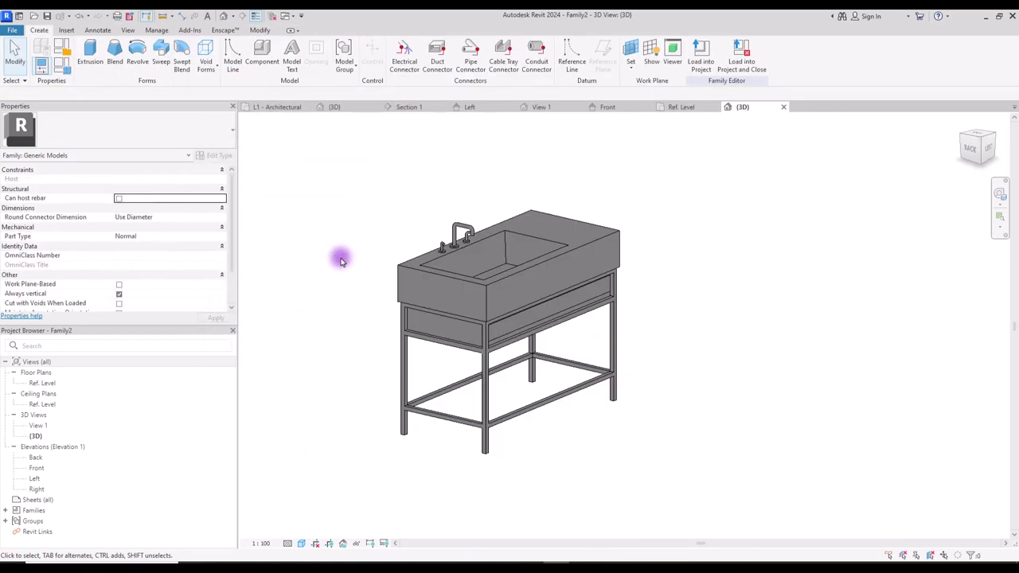
In the Left elevation, sketch a rectangular extrusion profile about 0.50 wide and 0.96 high above the washbasin for the mirror.
{"action": "middle_click_drag", "start_coordinate": [555, 220], "coordinate": [662, 379]}
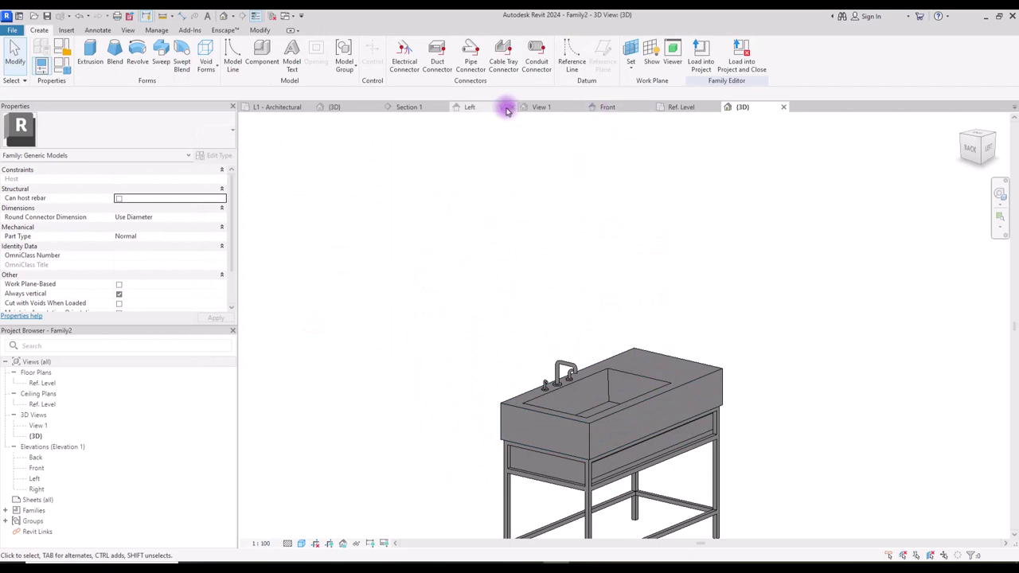
{"action": "left_click", "coordinate": [506, 109]}
{"action": "scroll", "coordinate": [568, 276], "scroll_direction": "up", "scroll_amount": 3}
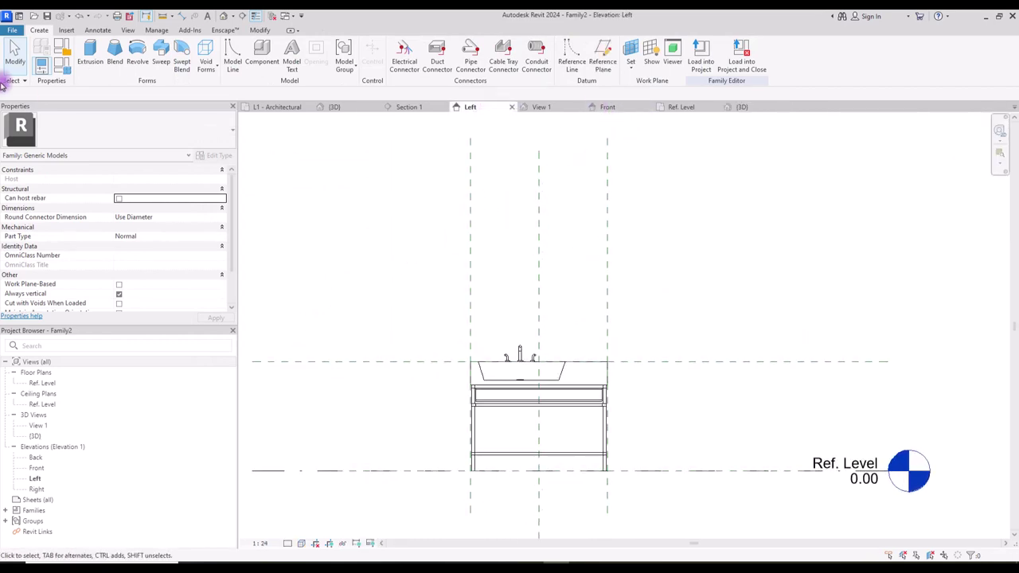
{"action": "left_click", "coordinate": [88, 49]}
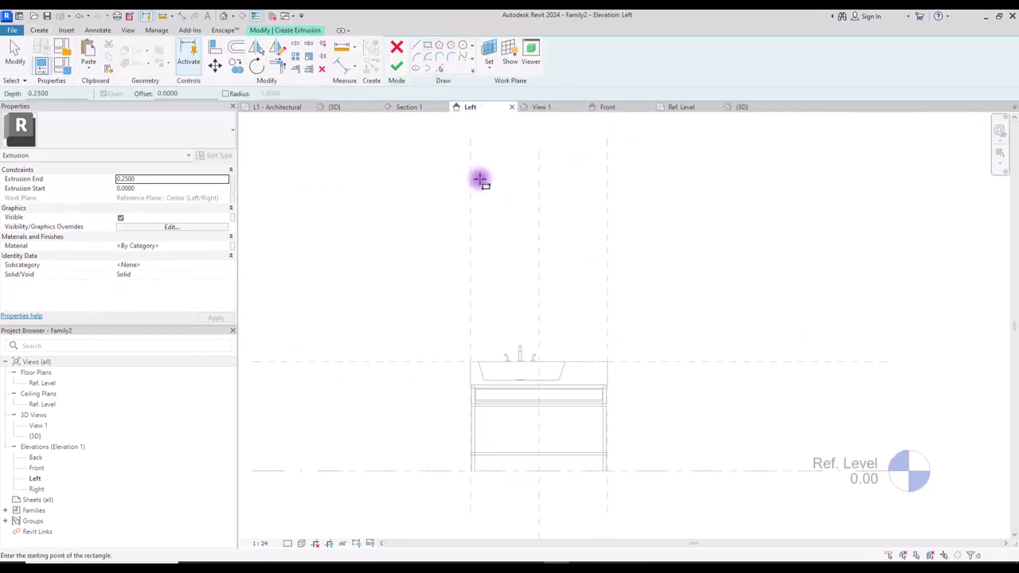
{"action": "left_click", "coordinate": [509, 325]}
{"action": "left_click", "coordinate": [578, 192]}
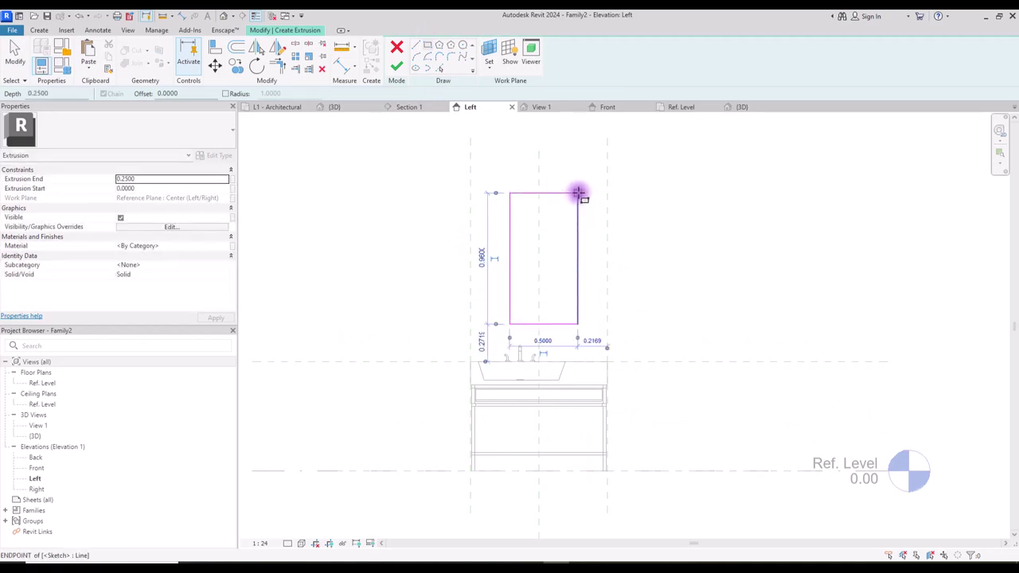
Center the mirror rectangle on the middle reference plane with an equality dimension and dimension its overall width.
{"action": "left_click", "coordinate": [346, 62]}
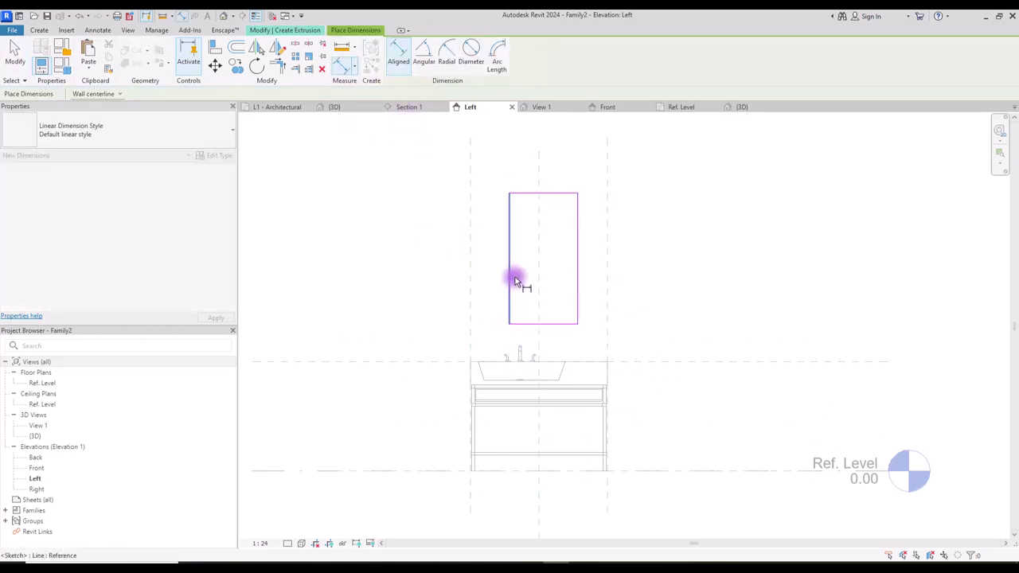
{"action": "left_click", "coordinate": [576, 266]}
{"action": "left_click", "coordinate": [757, 284]}
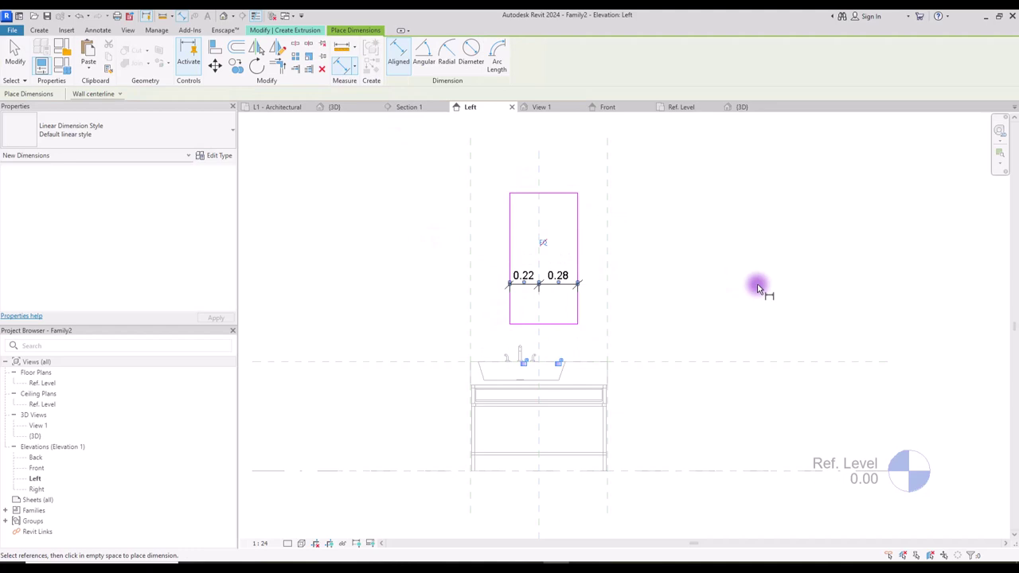
{"action": "left_click", "coordinate": [541, 240]}
{"action": "left_click", "coordinate": [500, 249]}
{"action": "left_click", "coordinate": [576, 251]}
{"action": "left_click", "coordinate": [683, 265]}
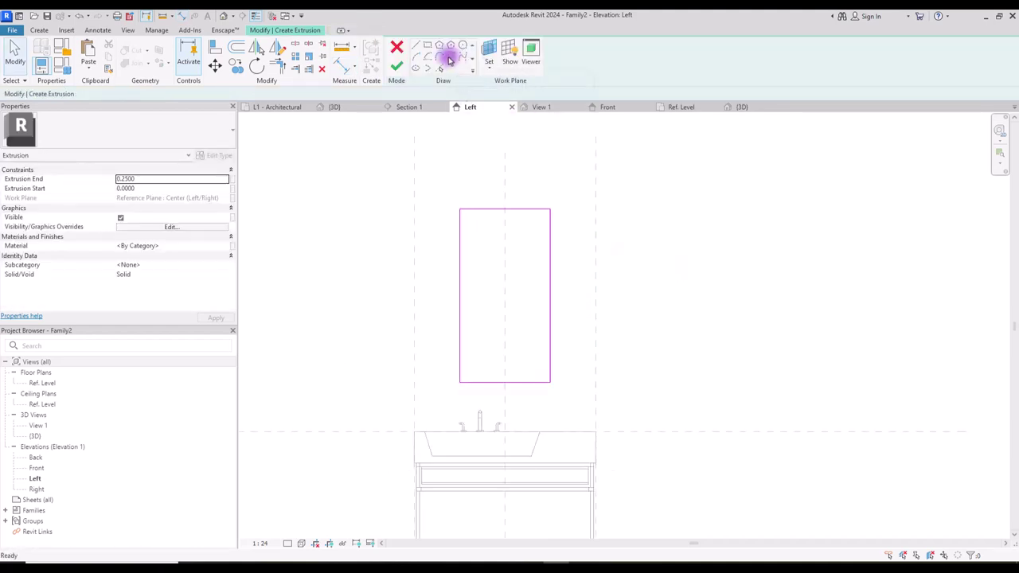
Round all four corners of the mirror rectangle with fillet arcs and finish the extrusion.
{"action": "left_click", "coordinate": [448, 55]}
{"action": "left_click", "coordinate": [465, 215]}
{"action": "left_click", "coordinate": [533, 209]}
{"action": "left_click", "coordinate": [550, 226]}
{"action": "left_click", "coordinate": [543, 219]}
{"action": "left_click", "coordinate": [550, 364]}
{"action": "left_click", "coordinate": [537, 382]}
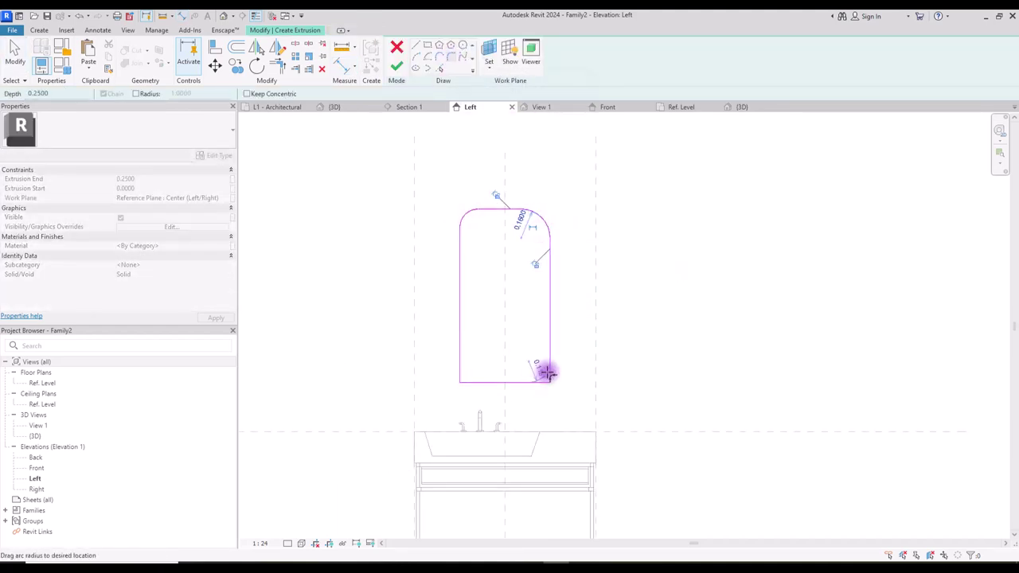
{"action": "left_click", "coordinate": [546, 376]}
{"action": "left_click", "coordinate": [461, 371]}
{"action": "left_click", "coordinate": [397, 66]}
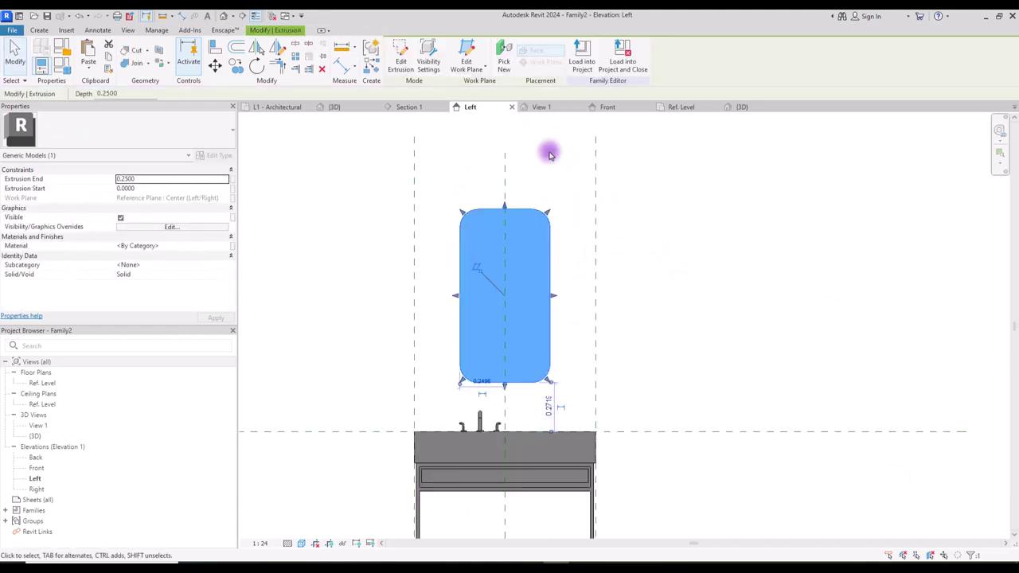
In the Front elevation, reshape the mirror extrusion into a thin panel from -0.0058 to -0.0096 beside the rear reference plane.
{"action": "left_click", "coordinate": [619, 112]}
{"action": "scroll", "coordinate": [398, 409], "scroll_direction": "down", "scroll_amount": 3}
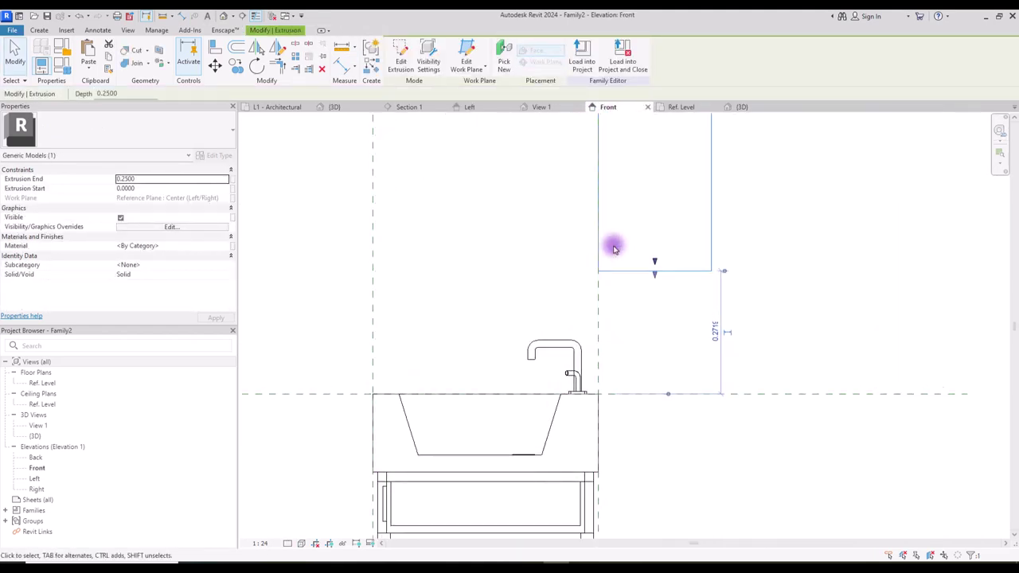
{"action": "middle_click_drag", "start_coordinate": [613, 249], "coordinate": [588, 437]}
{"action": "left_click_drag", "start_coordinate": [689, 242], "coordinate": [578, 239]}
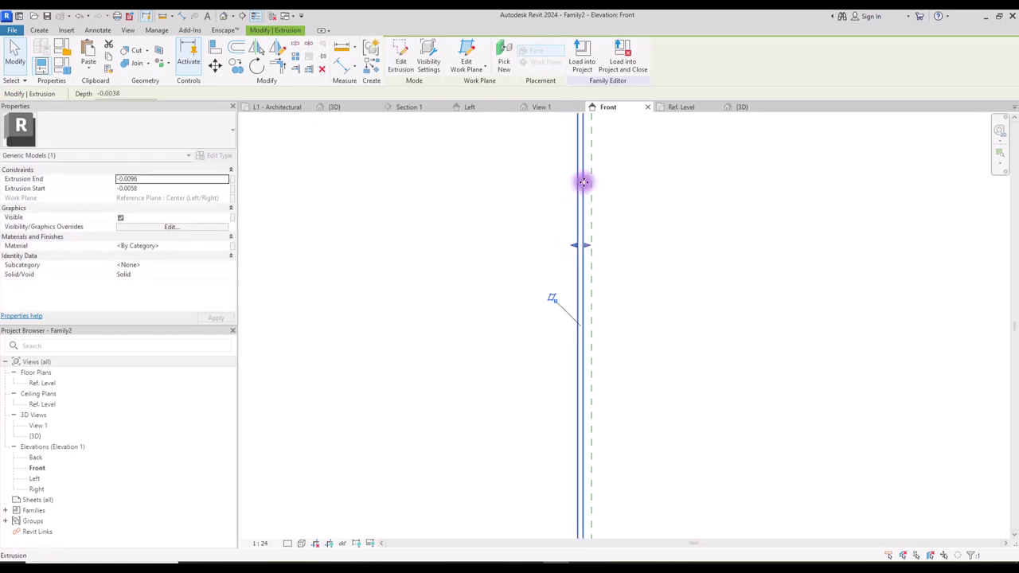
Paste a copy of the mirror extrusion in the same place and open its sketch for editing in the Left elevation.
{"action": "left_click", "coordinate": [95, 65]}
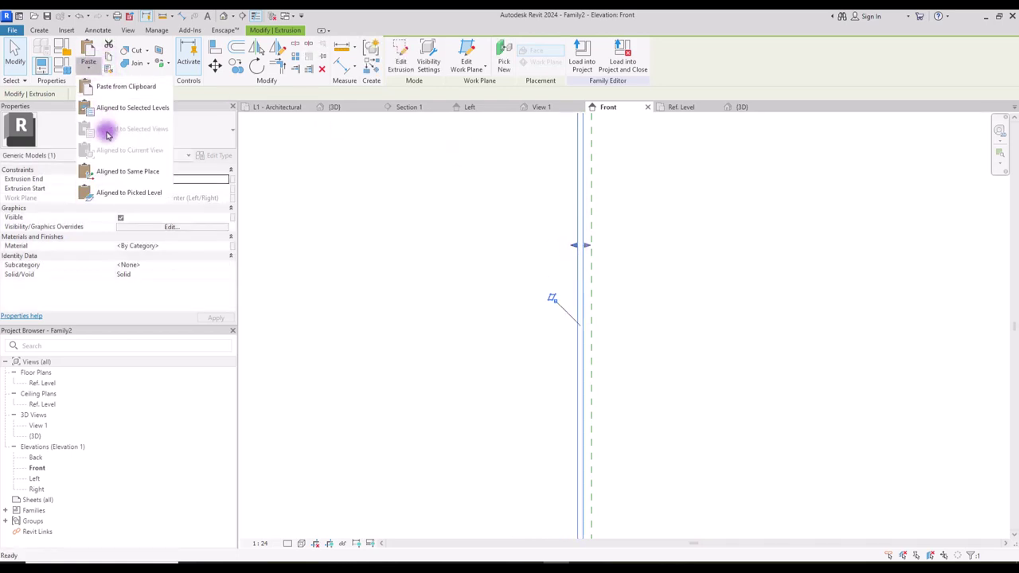
{"action": "left_click", "coordinate": [116, 171]}
{"action": "left_click", "coordinate": [513, 109]}
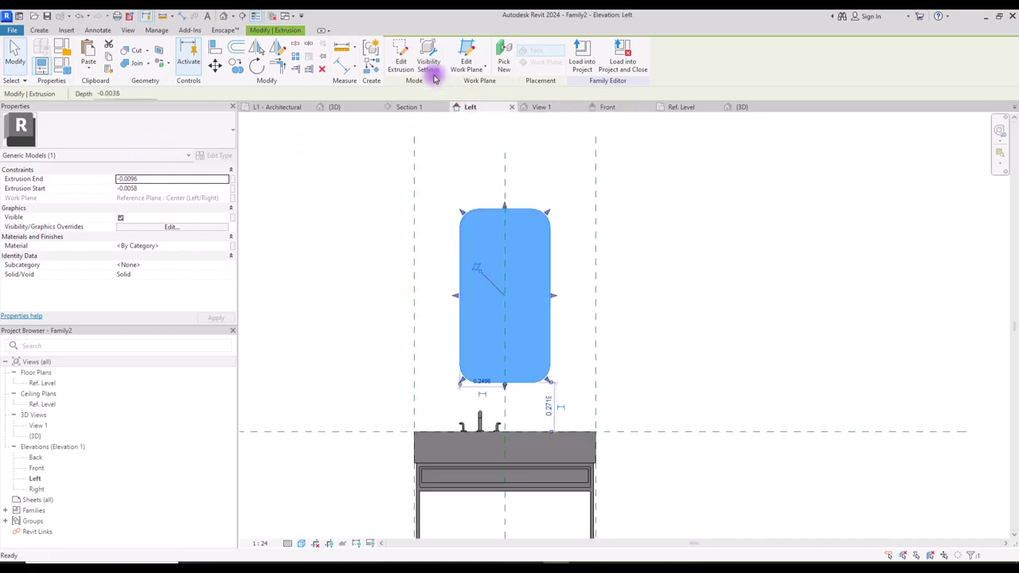
{"action": "left_click", "coordinate": [401, 54]}
Offset the copied mirror outline outward by 0.0100 to form a surrounding frame and finish the extrusion.
{"action": "left_click", "coordinate": [441, 71]}
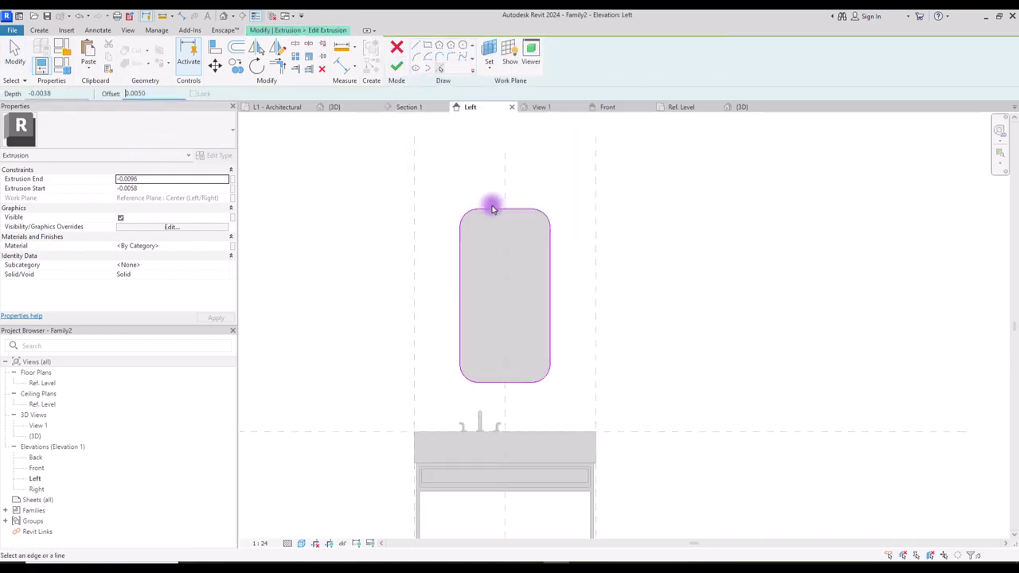
{"action": "scroll", "coordinate": [489, 250], "scroll_direction": "up", "scroll_amount": 3}
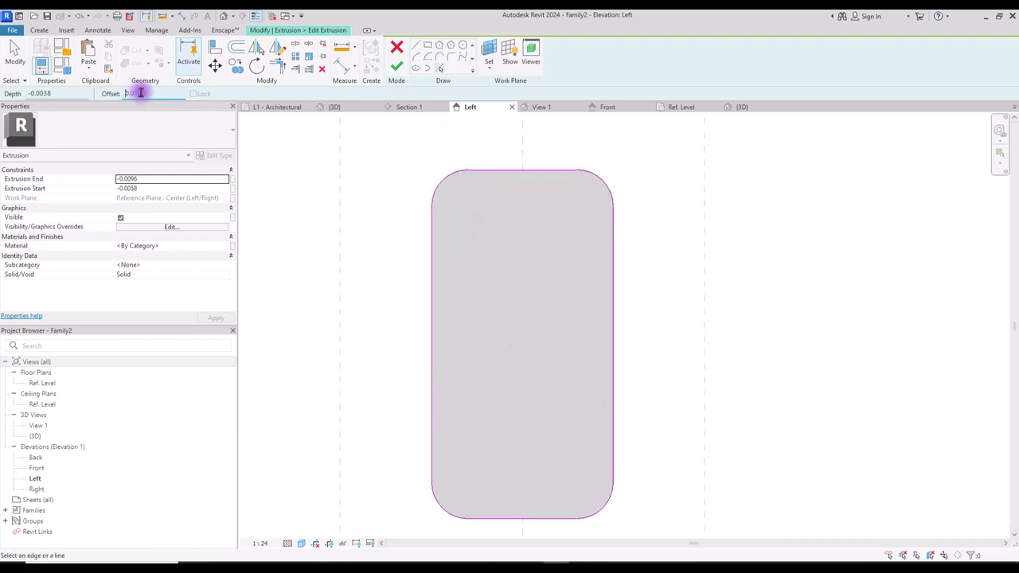
{"action": "left_click", "coordinate": [431, 318]}
{"action": "left_click", "coordinate": [440, 508]}
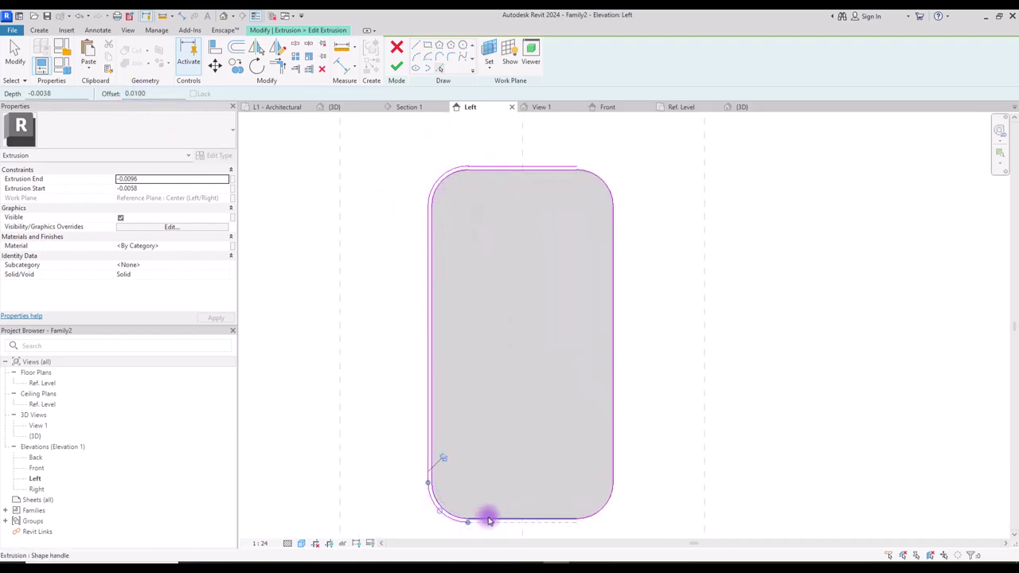
{"action": "left_click", "coordinate": [489, 519]}
{"action": "left_click", "coordinate": [602, 506]}
{"action": "left_click", "coordinate": [614, 358]}
{"action": "left_click", "coordinate": [397, 67]}
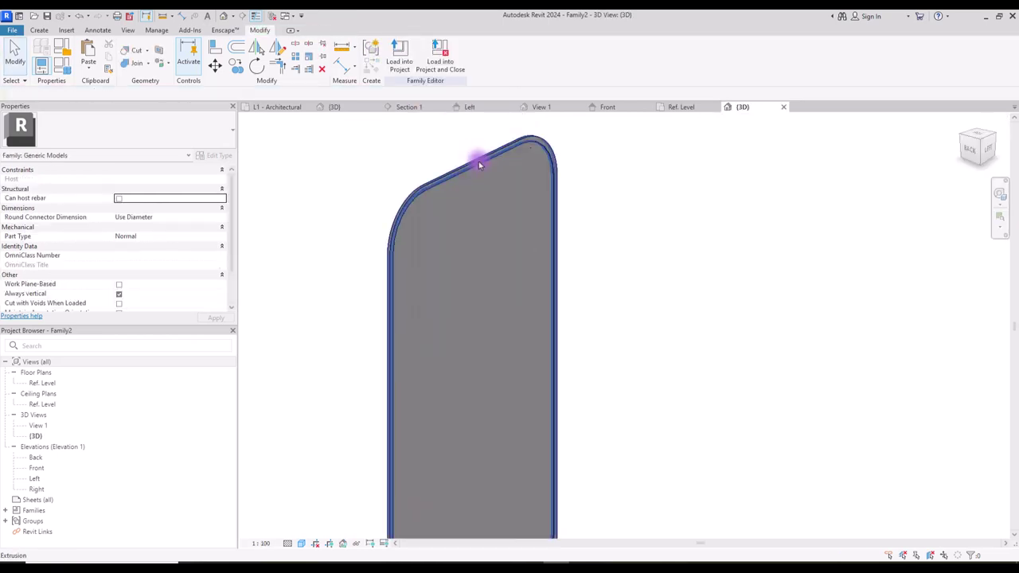
Extend the mirror frame's extrusion end to -0.0114 and associate its material with the existing Metal 2 parameter.
{"action": "left_click", "coordinate": [478, 160]}
{"action": "mouse_move", "coordinate": [622, 288]}
{"action": "middle_mouse_down"}
{"action": "mouse_move", "coordinate": [632, 250]}
{"action": "mouse_move", "coordinate": [469, 230]}
{"action": "mouse_move", "coordinate": [477, 344]}
{"action": "middle_mouse_up"}
{"action": "left_click", "coordinate": [230, 247]}
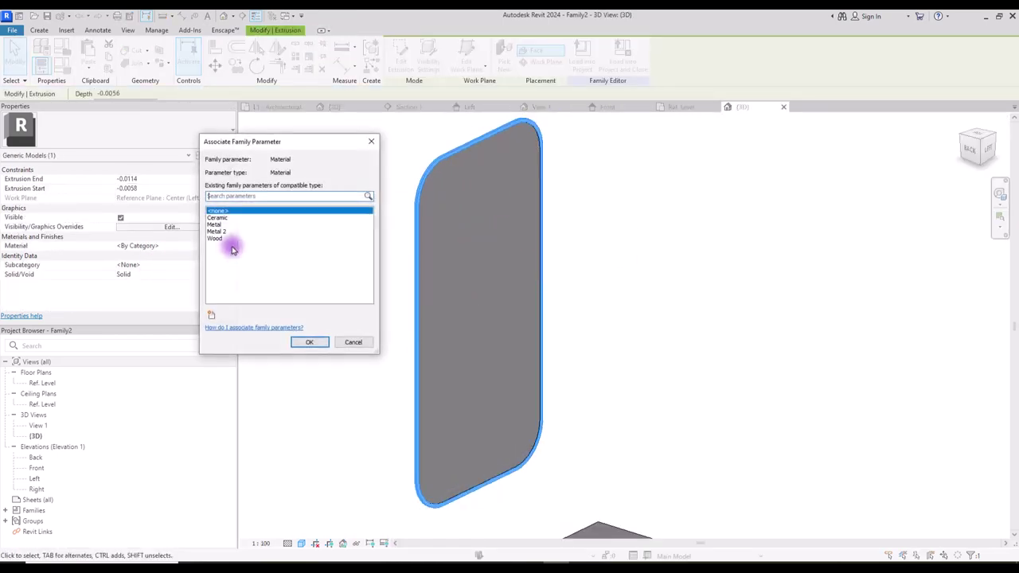
{"action": "left_click", "coordinate": [218, 232]}
{"action": "left_click", "coordinate": [310, 342]}
{"action": "left_click", "coordinate": [356, 293]}
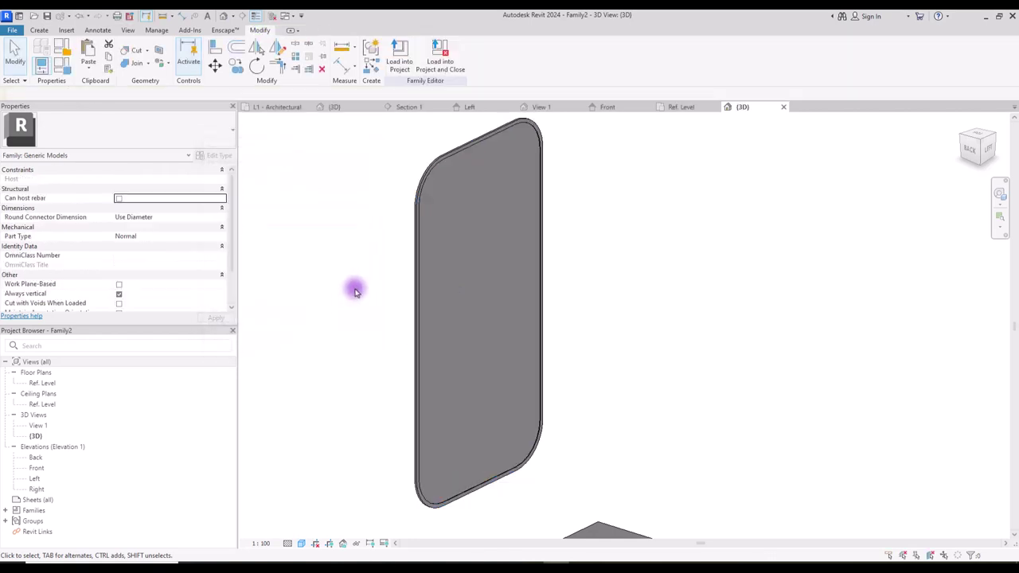
Associate the mirror panel's material with a new type family parameter named Mirror.
{"action": "left_click", "coordinate": [527, 137]}
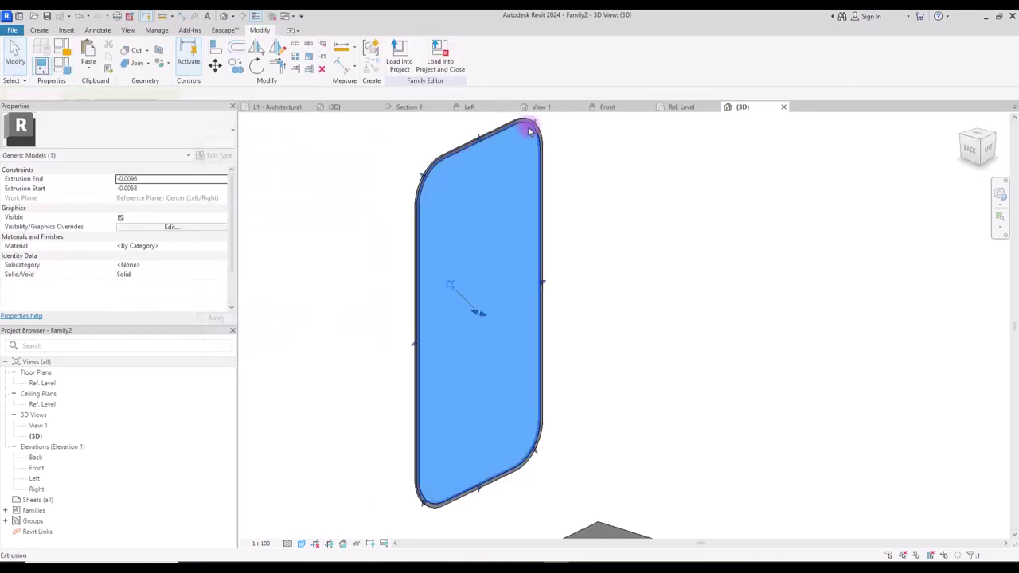
{"action": "left_click", "coordinate": [233, 250]}
{"action": "left_click", "coordinate": [209, 316]}
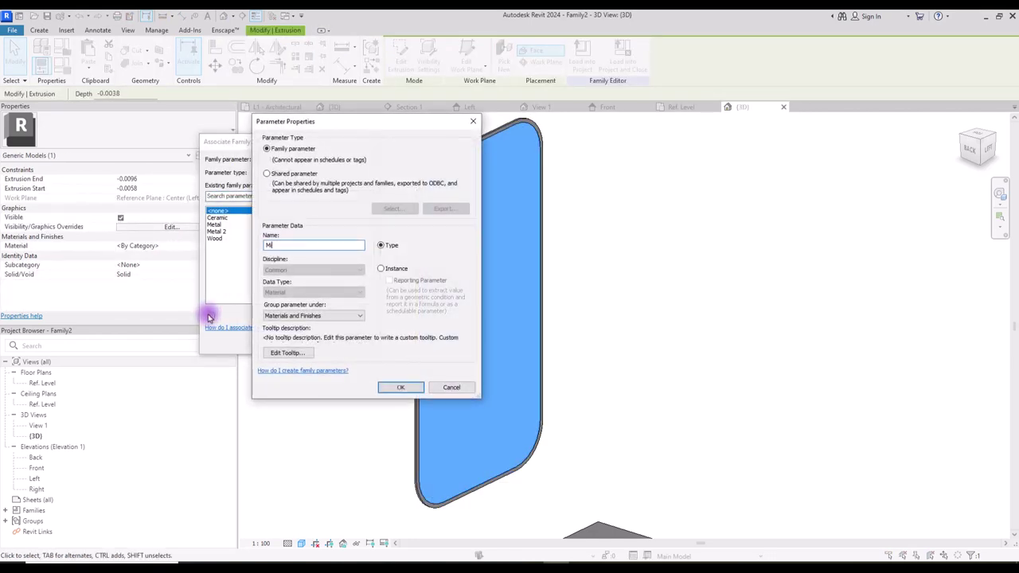
{"action": "type", "text": "Mirror"}
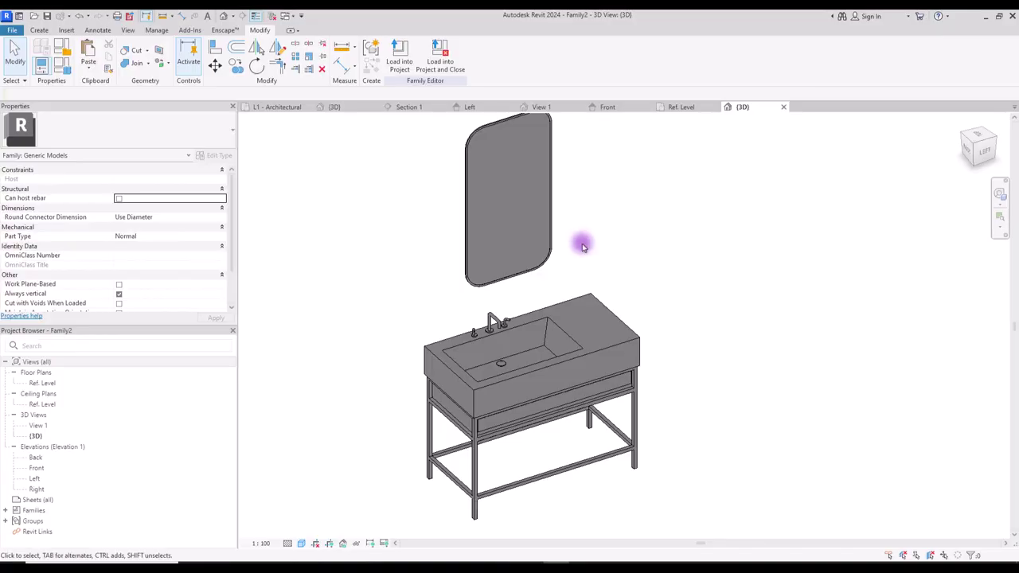
Load the washbasin family into the 43 Bathroom project and place it on L1 against the wall beside the bathtub.
{"action": "left_click", "coordinate": [399, 58]}
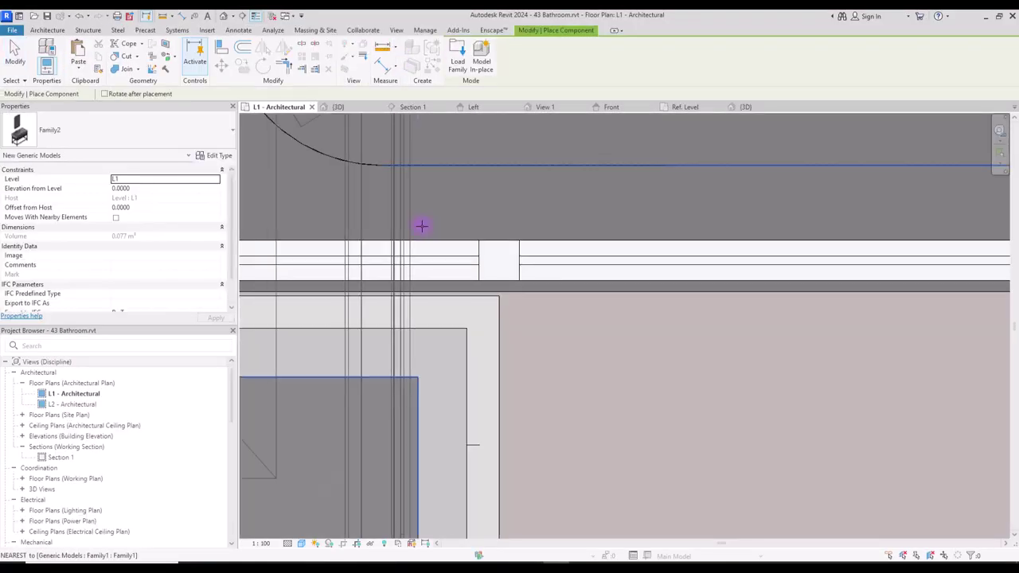
{"action": "scroll", "coordinate": [578, 282], "scroll_direction": "down", "scroll_amount": 3}
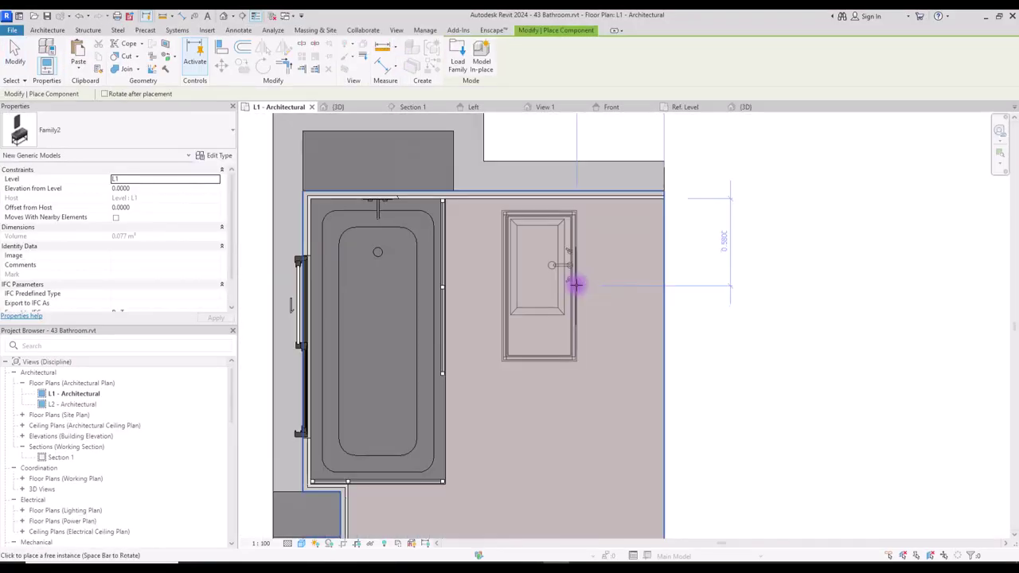
{"action": "left_click", "coordinate": [553, 200]}
{"action": "key", "text": "Escape"}
{"action": "key", "text": "Escape"}
{"action": "left_click", "coordinate": [335, 107]}
{"action": "mouse_move", "coordinate": [673, 416]}
{"action": "middle_mouse_down", "text": "shift"}
{"action": "mouse_move", "coordinate": [769, 410]}
{"action": "mouse_move", "coordinate": [656, 425]}
{"action": "mouse_move", "coordinate": [667, 411]}
{"action": "middle_mouse_up", "text": "shift"}
{"action": "left_click", "coordinate": [283, 109]}
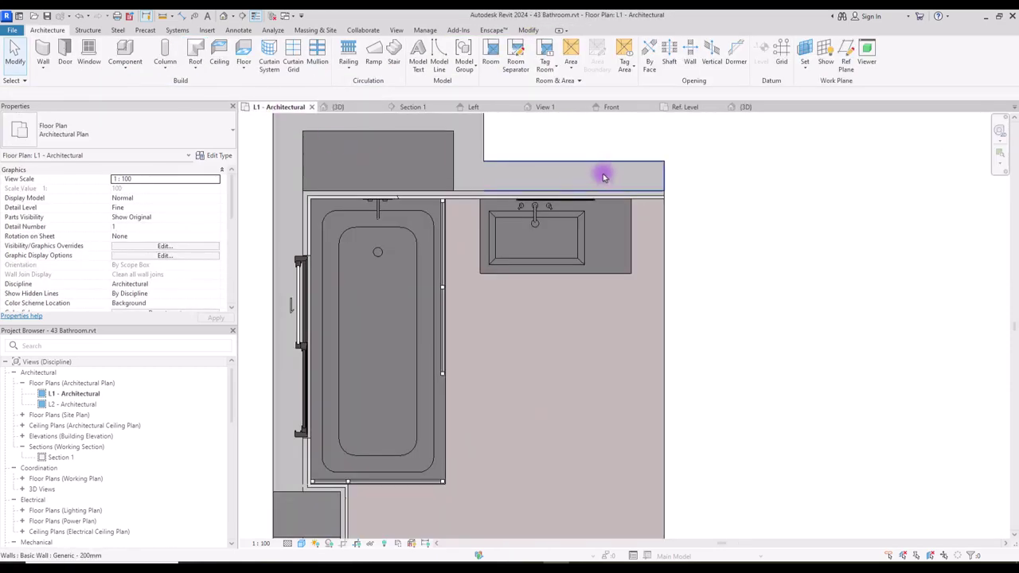
{"action": "left_click", "coordinate": [685, 108]}
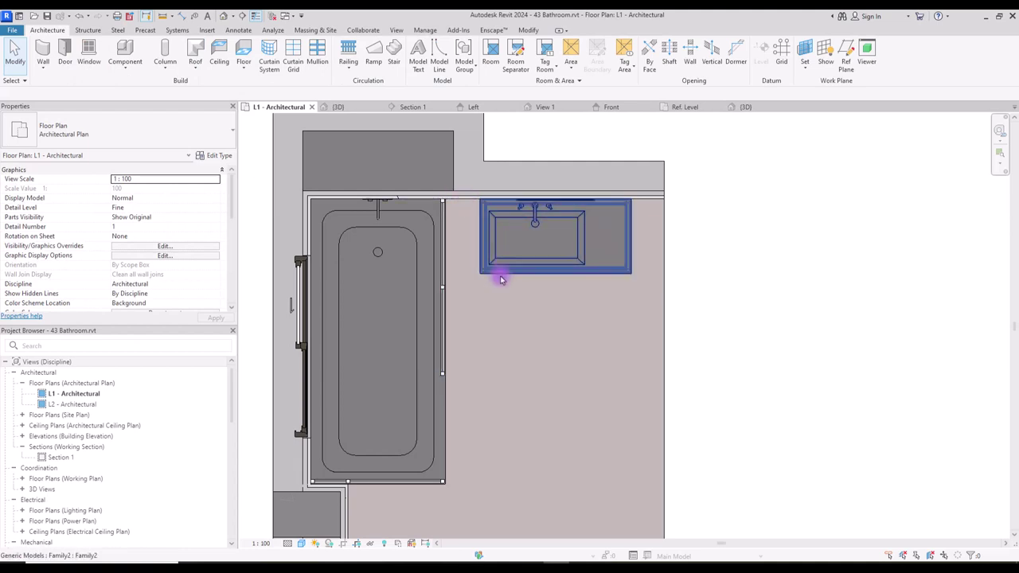
{"action": "key", "text": "ctrl+Tab"}
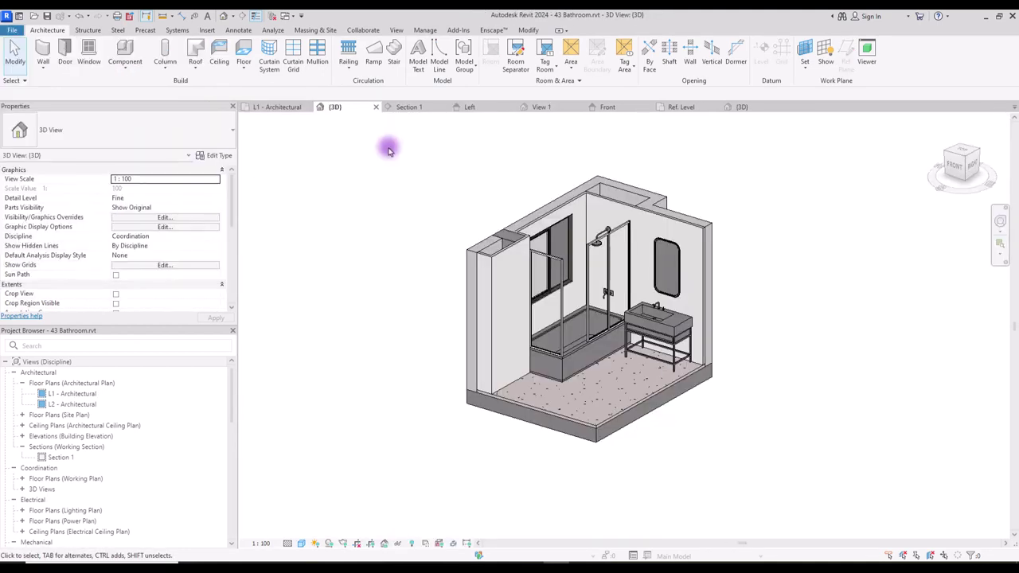
Create a new family from the Generic Model.rft template.
{"action": "left_click", "coordinate": [14, 35]}
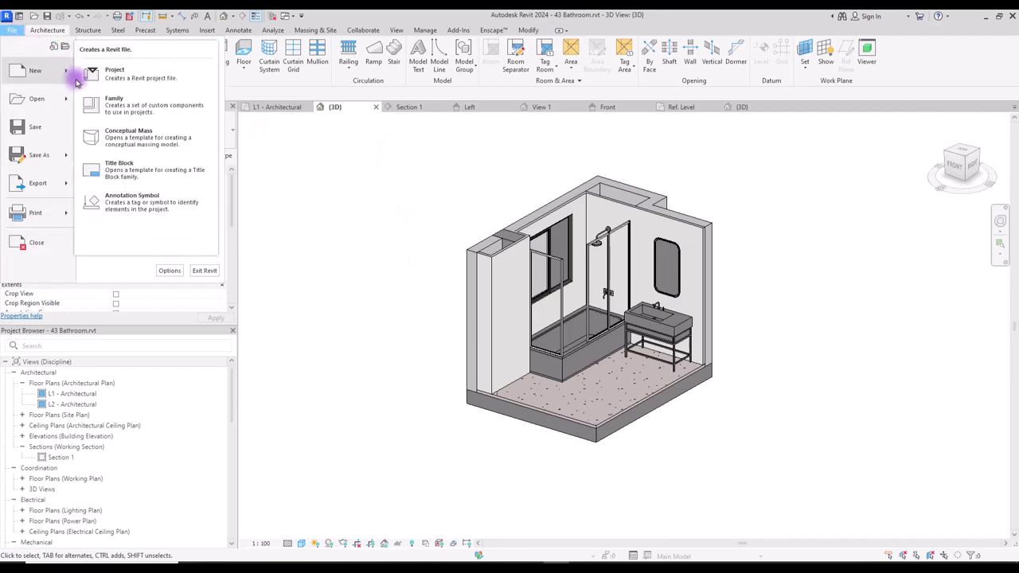
{"action": "left_click", "coordinate": [103, 98]}
{"action": "left_click", "coordinate": [311, 456]}
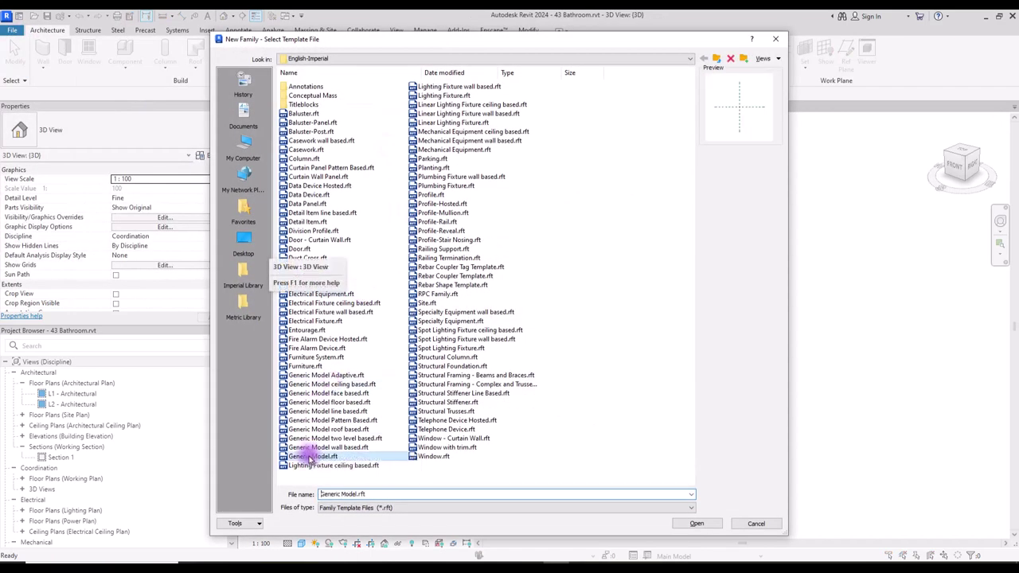
{"action": "left_click", "coordinate": [696, 523]}
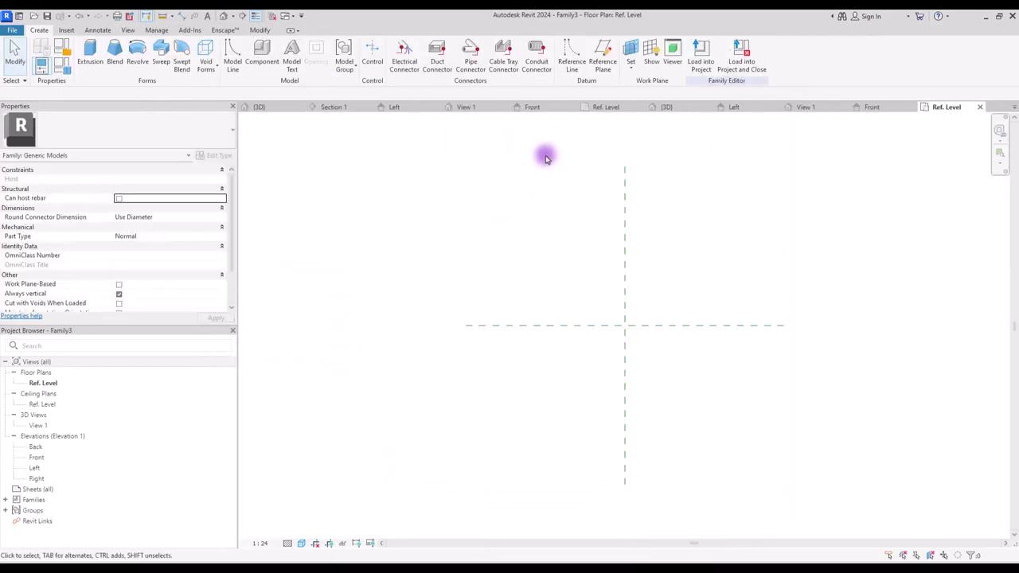
Draw two horizontal reference planes, one on each side of Center (Front/Back), and a vertical one left of Center (Left/Right).
{"action": "left_click", "coordinate": [603, 56]}
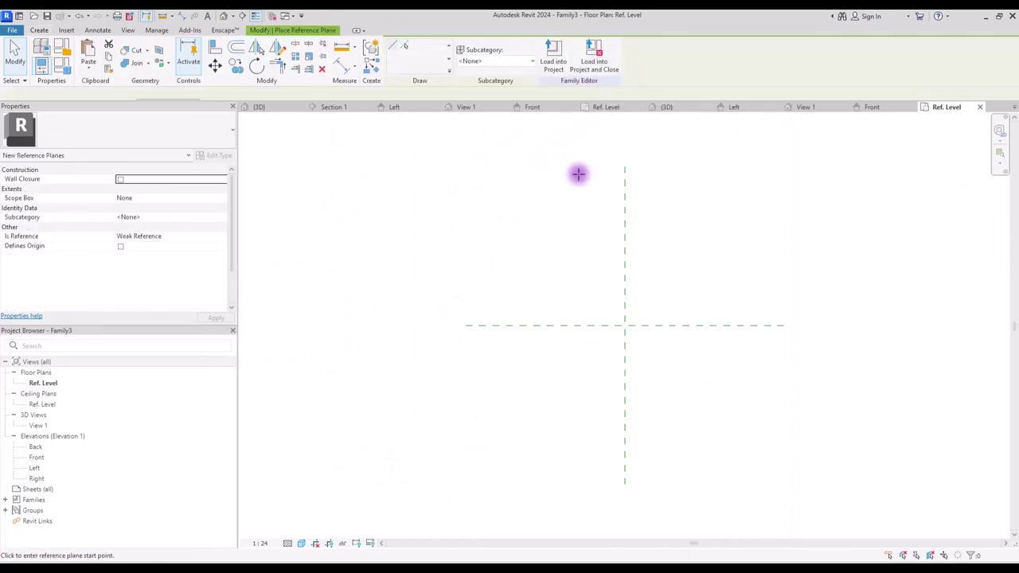
{"action": "left_click", "coordinate": [527, 295]}
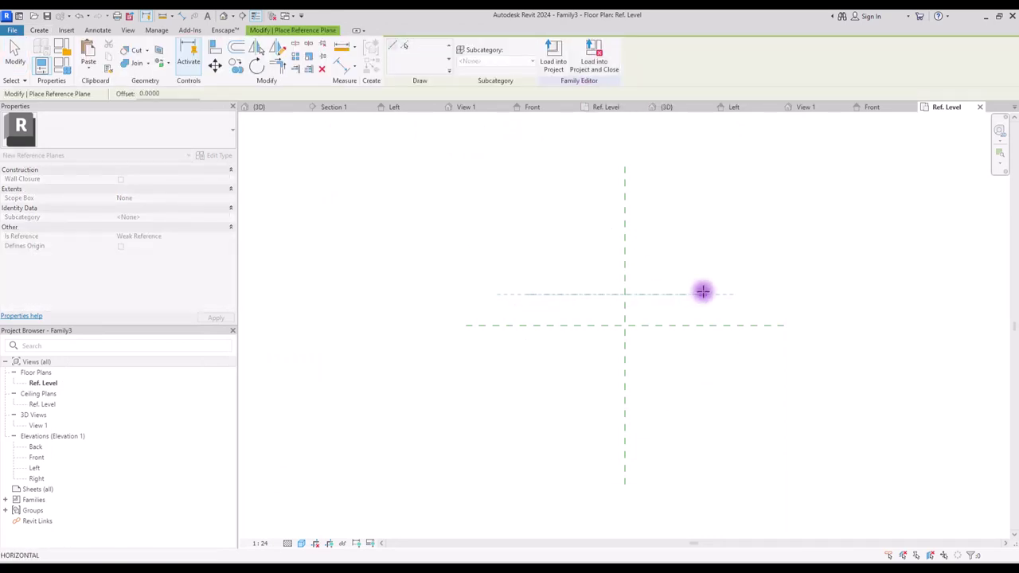
{"action": "left_click", "coordinate": [702, 293]}
{"action": "left_click", "coordinate": [534, 353]}
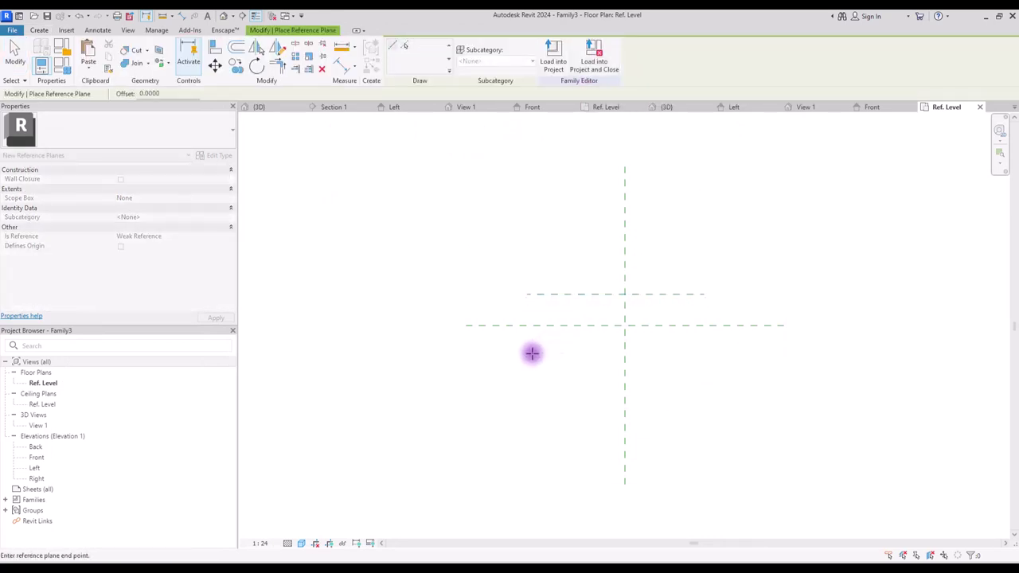
{"action": "left_click", "coordinate": [709, 352]}
{"action": "left_click", "coordinate": [564, 251]}
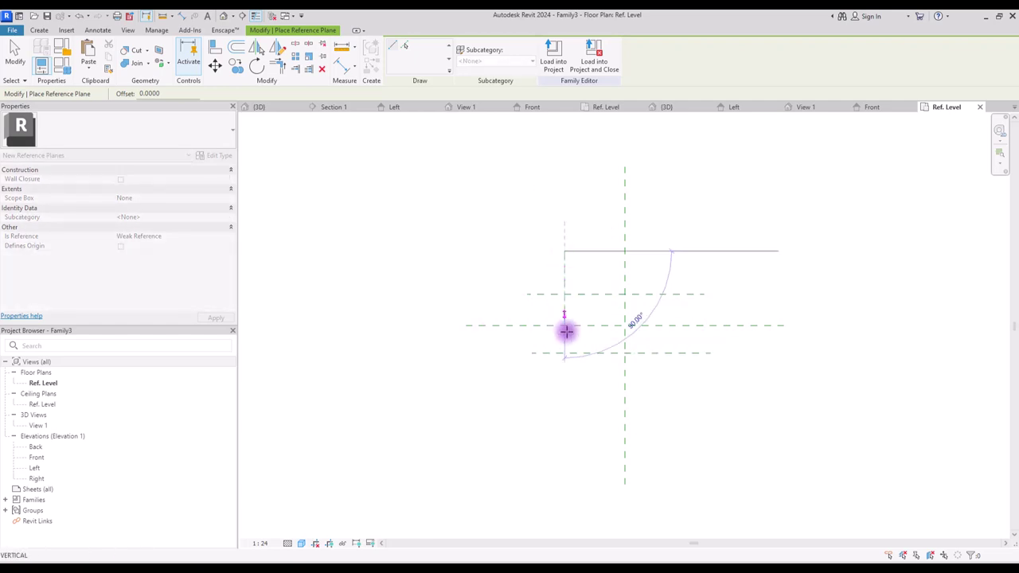
{"action": "left_click", "coordinate": [566, 407]}
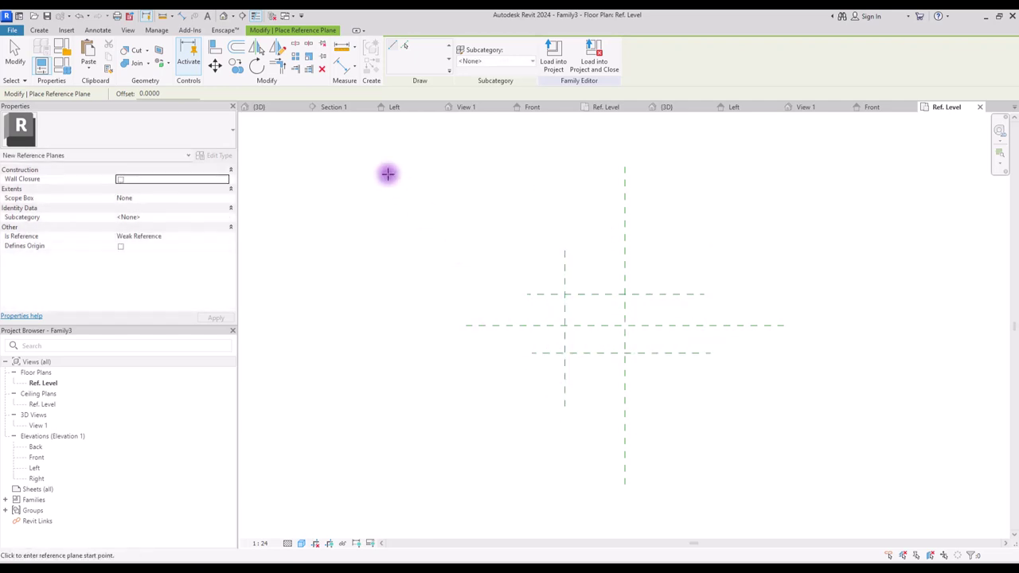
Dimension the three horizontal reference planes as a chain and apply the EQ constraint so the outer planes are equally spaced.
{"action": "left_click", "coordinate": [343, 72]}
{"action": "left_click", "coordinate": [583, 295]}
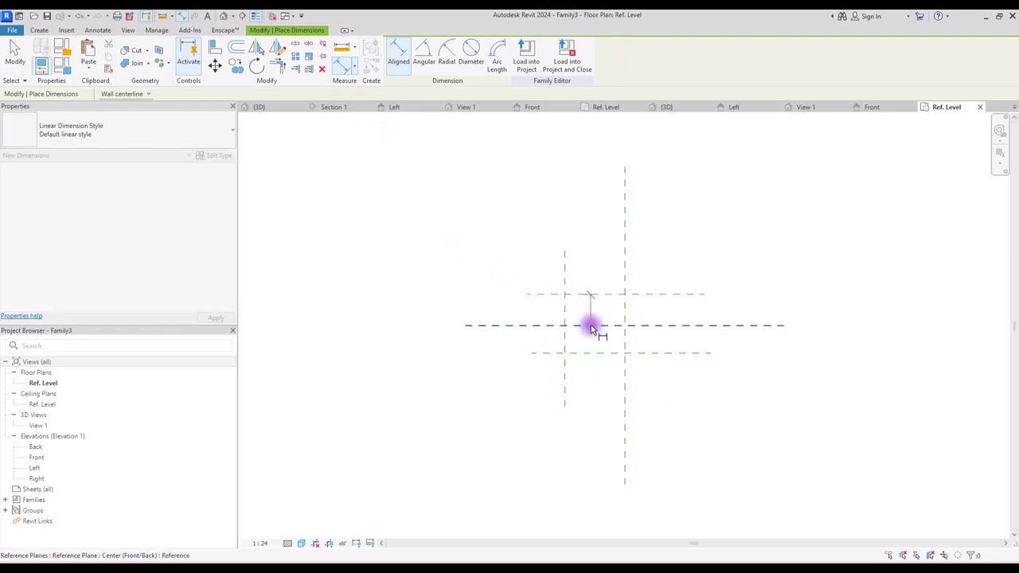
{"action": "left_click", "coordinate": [591, 326]}
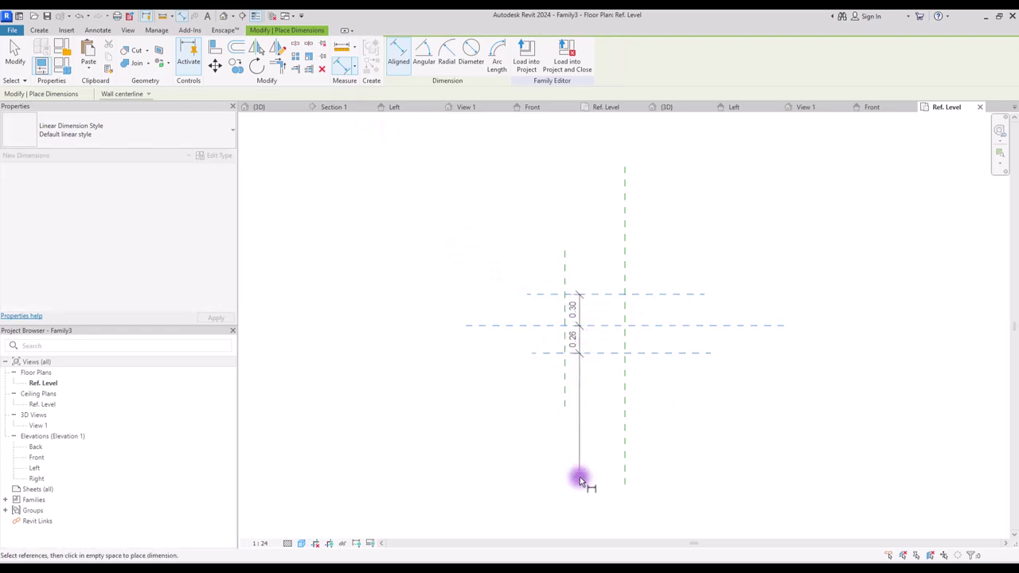
{"action": "left_click", "coordinate": [580, 480]}
{"action": "left_click", "coordinate": [611, 324]}
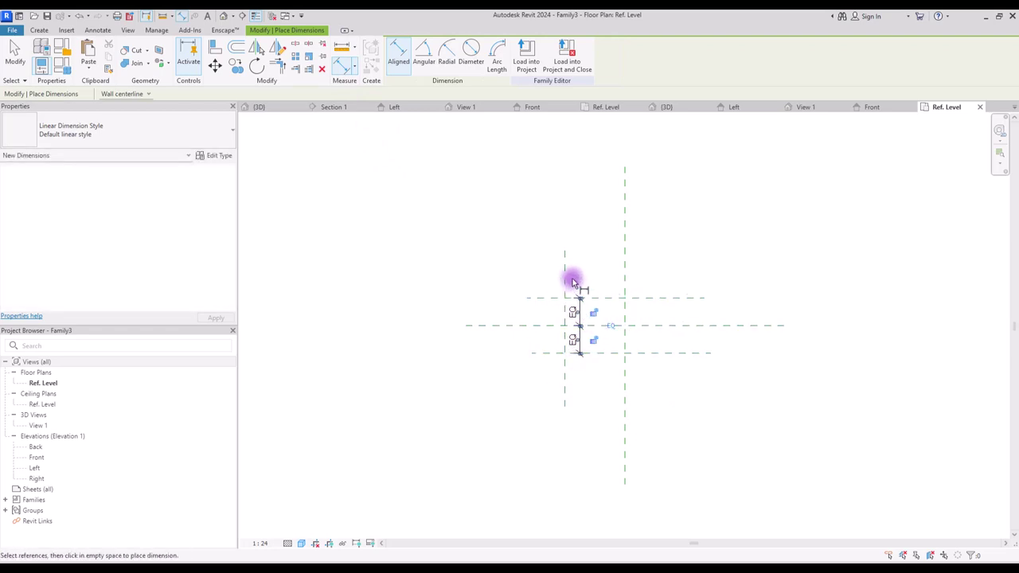
Place an aligned dimension between the new vertical reference plane and Center (Left/Right).
{"action": "left_click", "coordinate": [565, 281]}
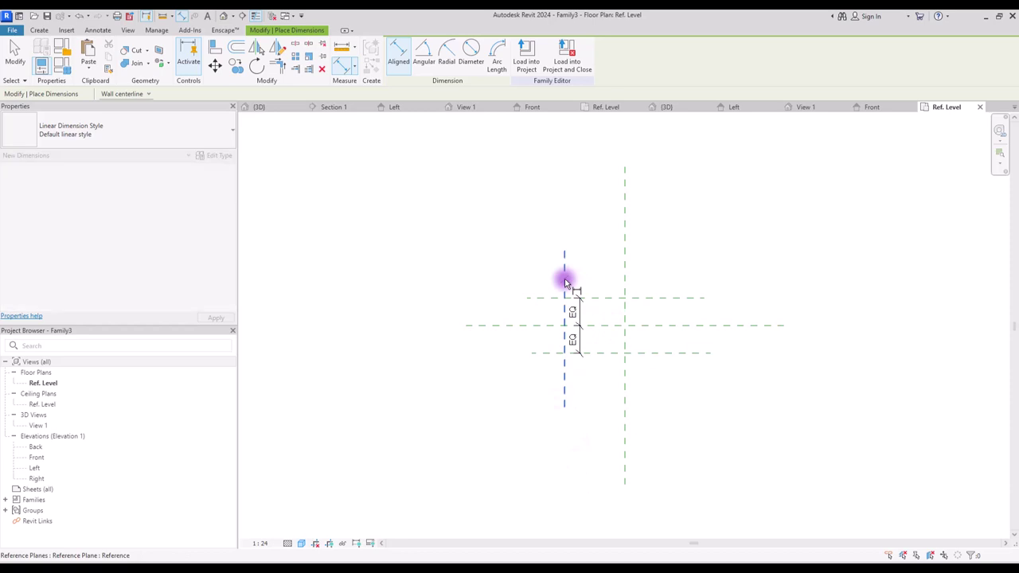
{"action": "left_click", "coordinate": [624, 283]}
{"action": "left_click", "coordinate": [687, 280]}
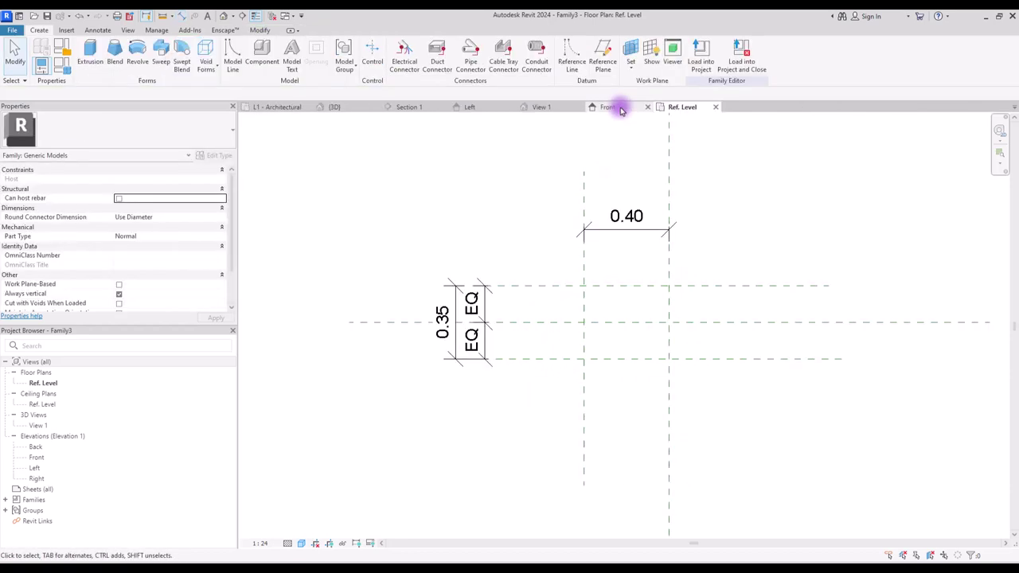
Start a solid Swept Blend in the Front elevation and sketch a vertical path about 0.28 long between the two vertical planes.
{"action": "left_click", "coordinate": [617, 104]}
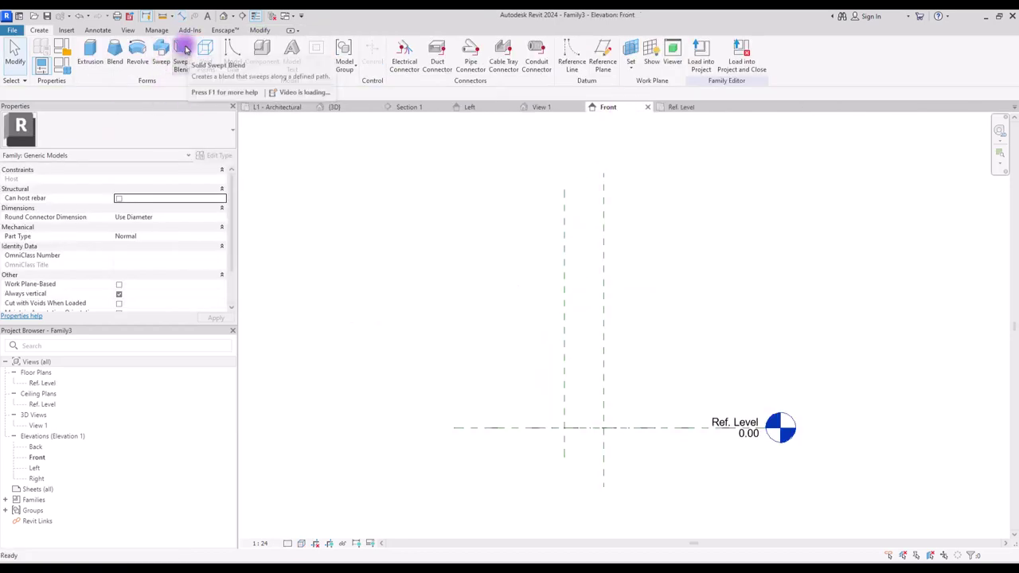
{"action": "left_click", "coordinate": [184, 50]}
{"action": "scroll", "coordinate": [596, 443], "scroll_direction": "up", "scroll_amount": 5}
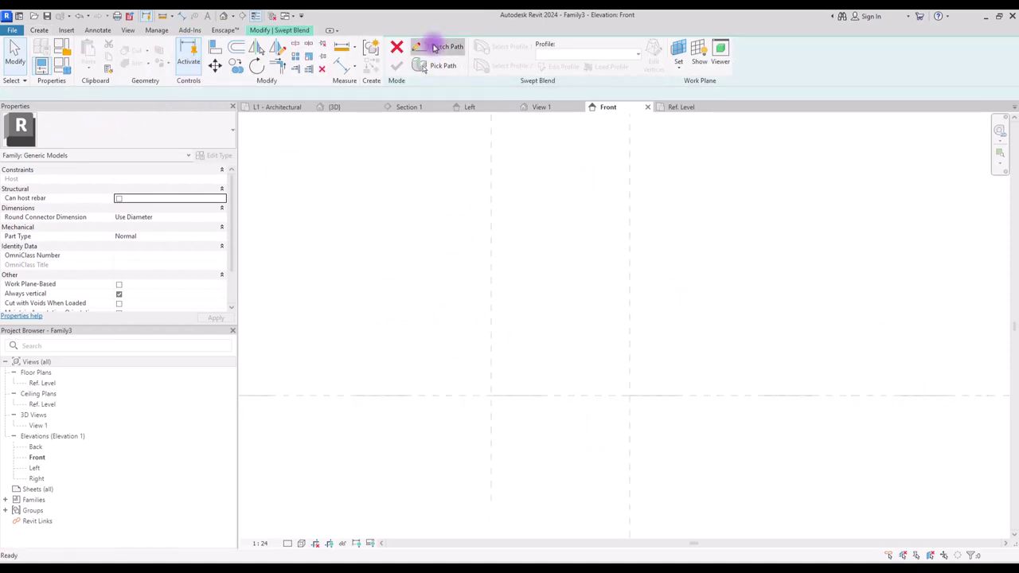
{"action": "left_click", "coordinate": [434, 48]}
{"action": "left_click", "coordinate": [567, 396]}
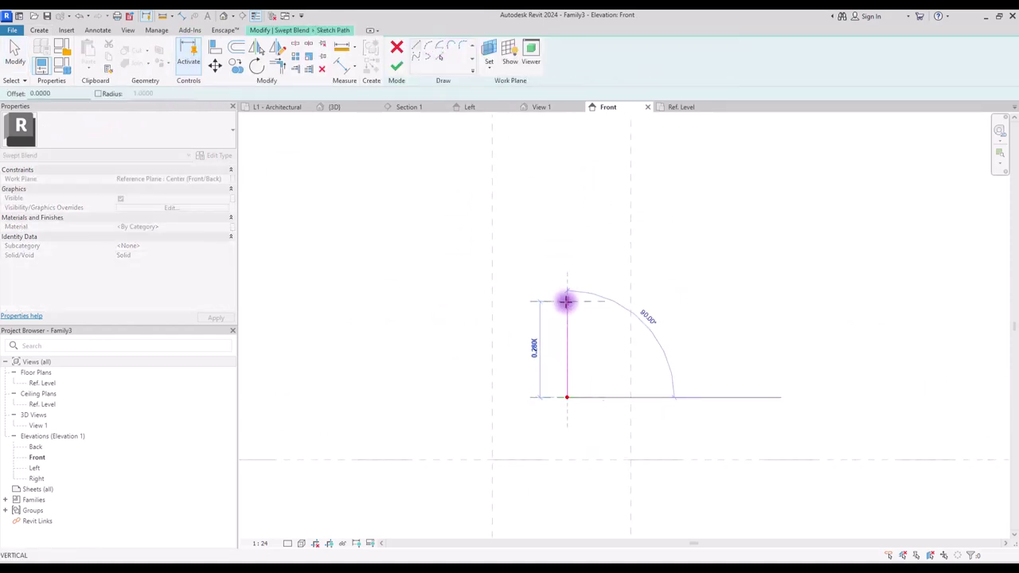
{"action": "left_click", "coordinate": [564, 295]}
Sketch a rectangle for the swept blend's first profile, snapped to the outer reference plane intersections, about 0.40 by 0.35.
{"action": "left_click", "coordinate": [426, 51]}
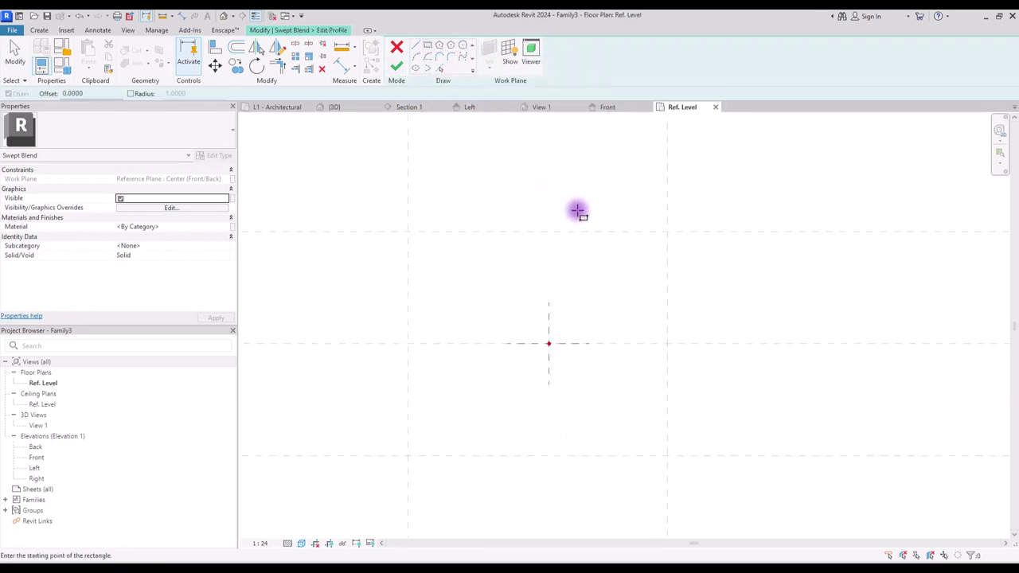
{"action": "left_click", "coordinate": [667, 232]}
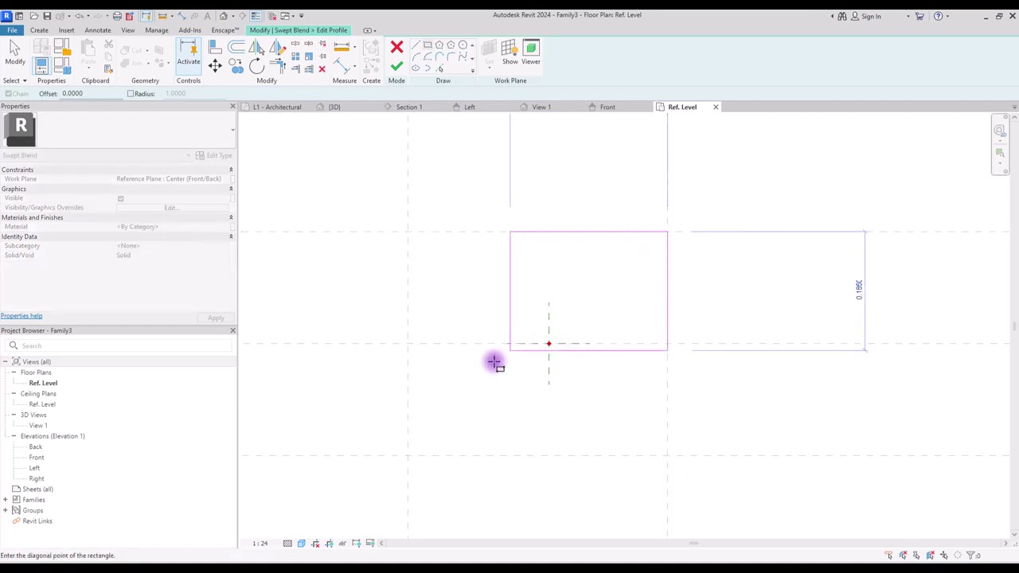
{"action": "left_click", "coordinate": [407, 455]}
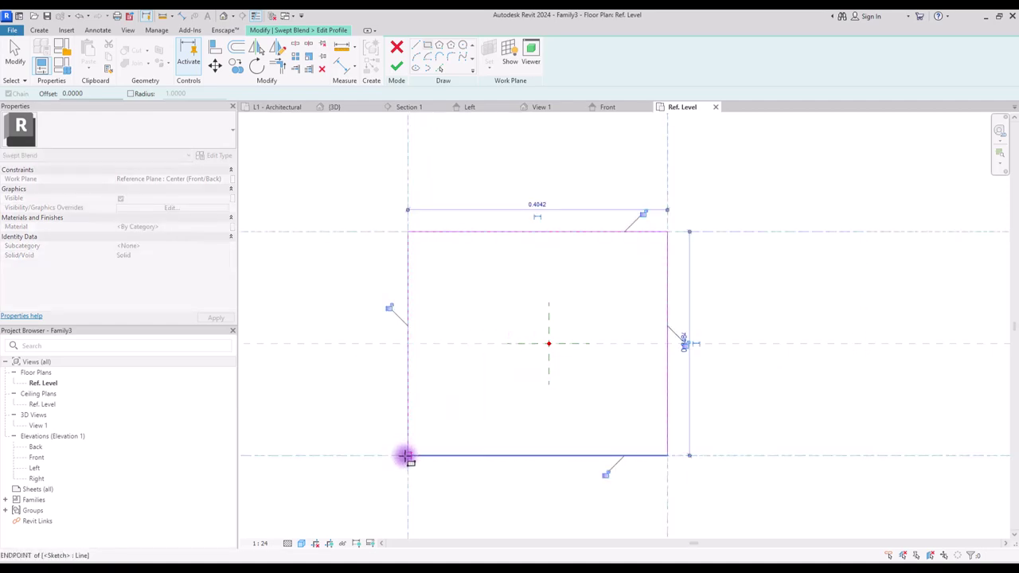
Add a partial ellipse at the left end of the first profile, running between its horizontal edges and touching the left reference plane.
{"action": "left_click", "coordinate": [427, 67]}
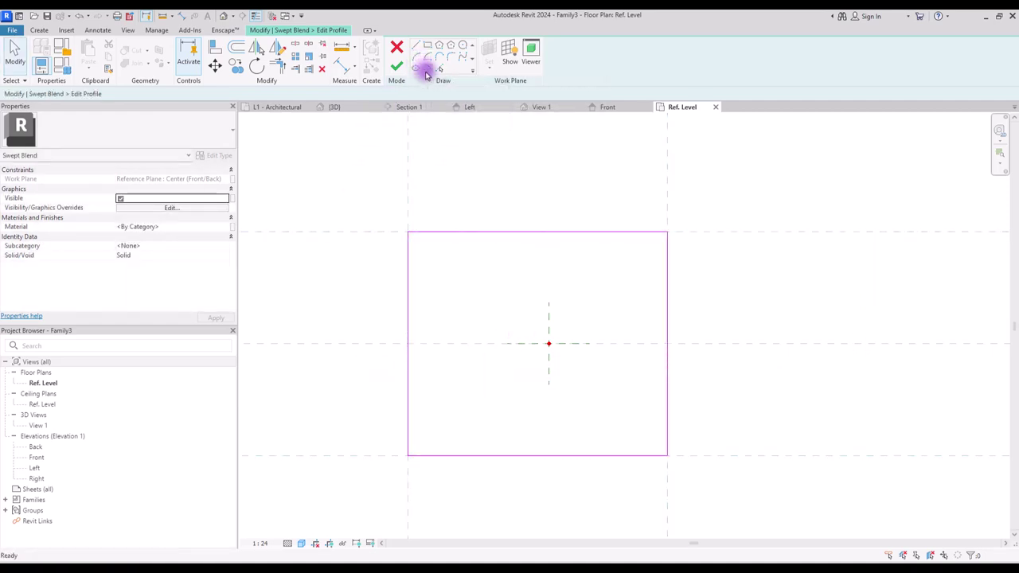
{"action": "left_click", "coordinate": [478, 232]}
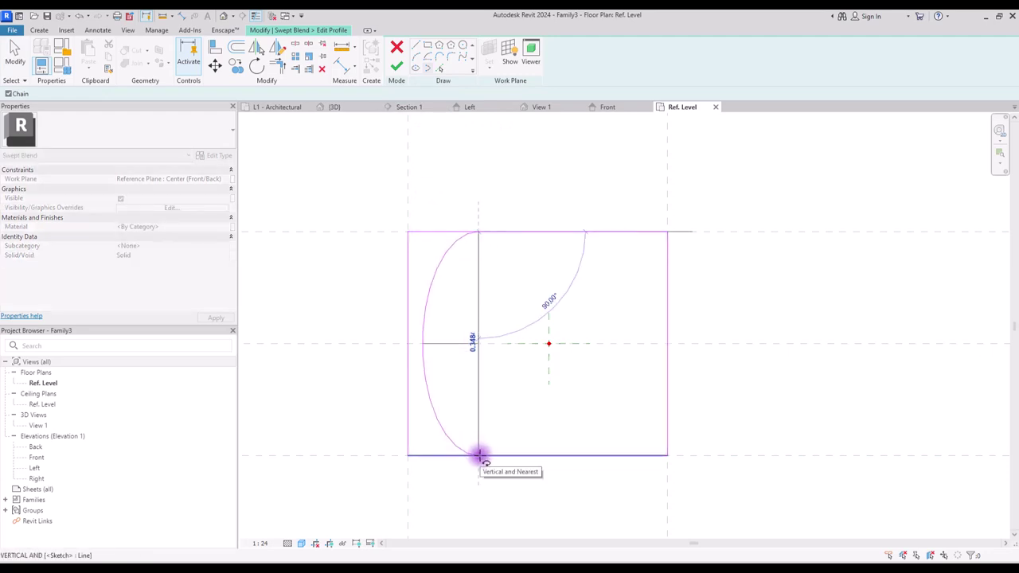
{"action": "left_click", "coordinate": [478, 455]}
{"action": "left_click", "coordinate": [408, 346]}
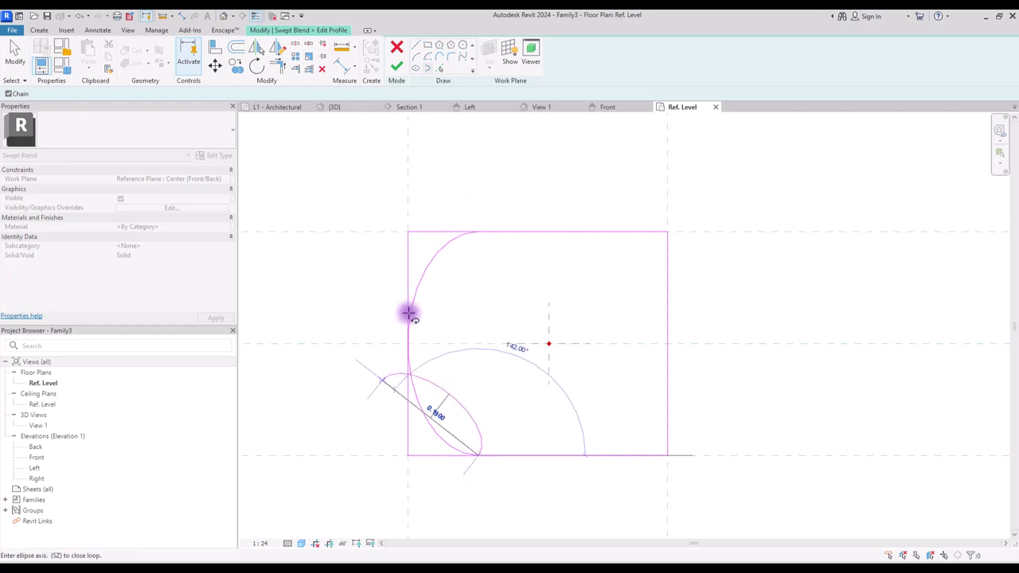
{"action": "key", "text": "Escape"}
{"action": "key", "text": "Escape"}
Slope the first profile's upper edge inward at its right end and replace the lower edge with a mirrored copy.
{"action": "left_click", "coordinate": [627, 235]}
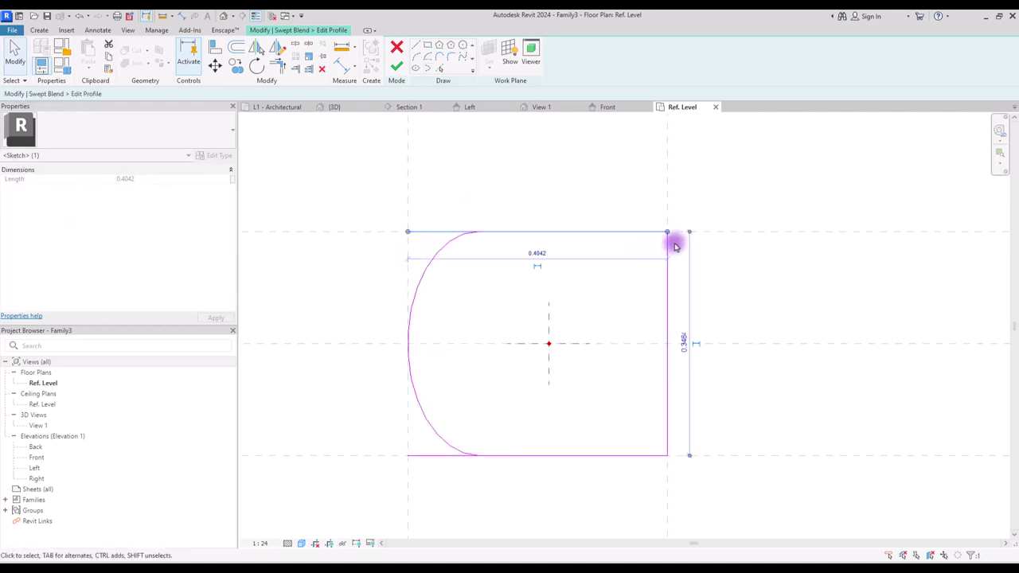
{"action": "left_click_drag", "start_coordinate": [667, 233], "coordinate": [667, 249]}
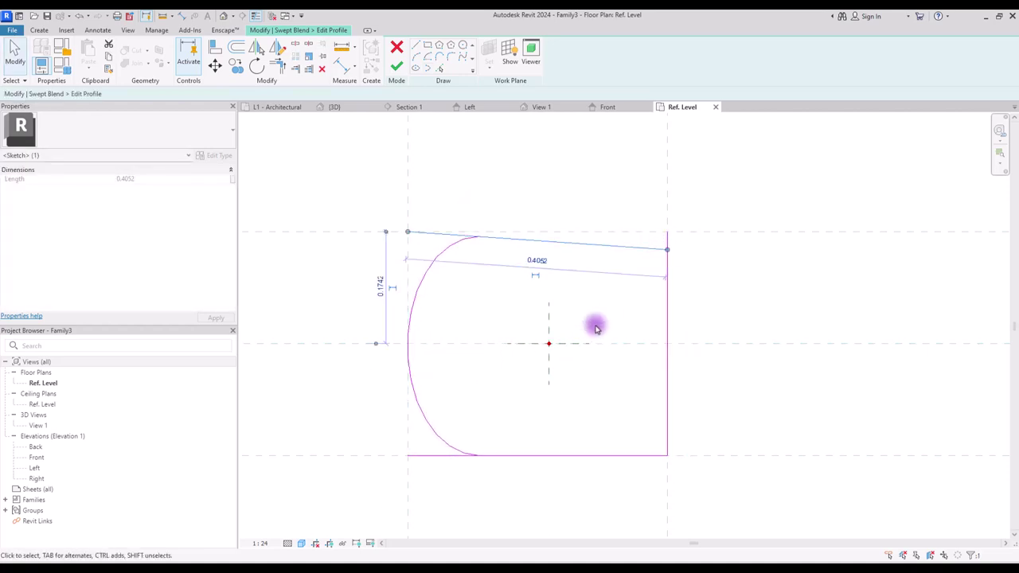
{"action": "left_click", "coordinate": [532, 303]}
{"action": "left_click", "coordinate": [541, 241]}
{"action": "left_click", "coordinate": [436, 456]}
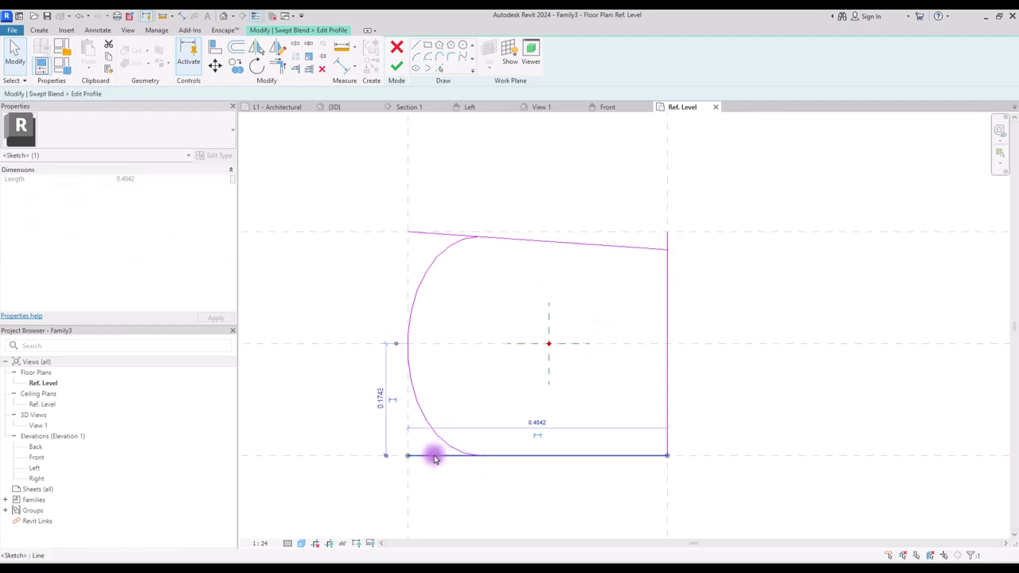
{"action": "key", "text": "Delete"}
{"action": "left_click", "coordinate": [561, 243]}
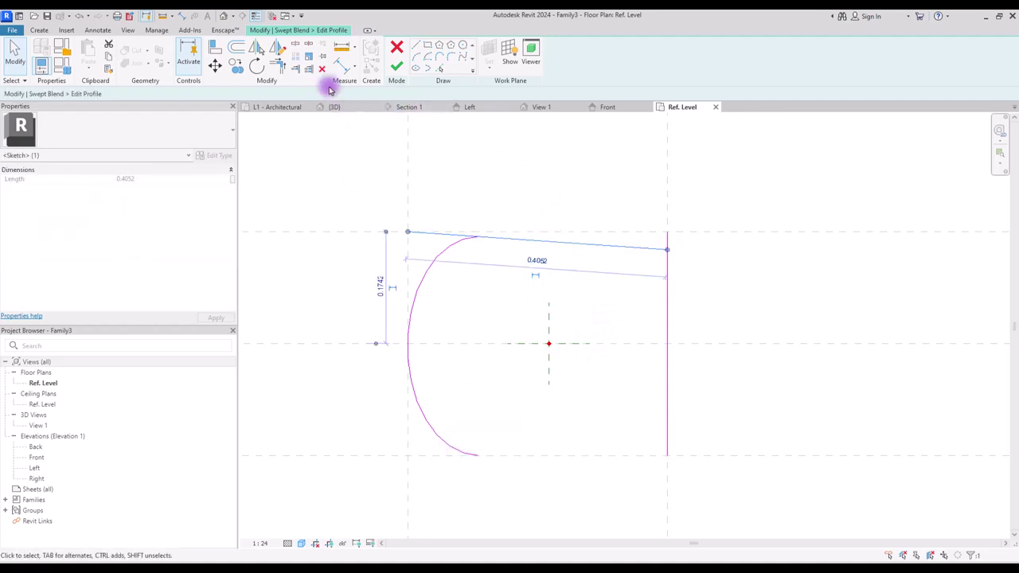
{"action": "left_click", "coordinate": [279, 53]}
{"action": "left_click", "coordinate": [584, 346]}
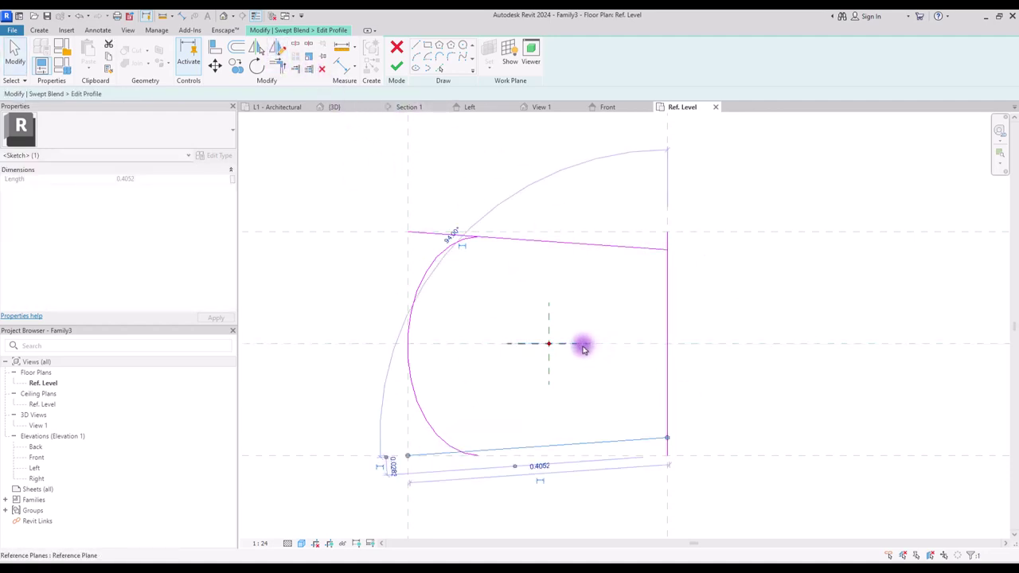
Trim the ellipse arc, sloped edges and right edge into a closed outline and finish the first profile.
{"action": "left_click", "coordinate": [279, 68]}
{"action": "left_click", "coordinate": [479, 238]}
{"action": "left_click", "coordinate": [436, 258]}
{"action": "left_click", "coordinate": [420, 408]}
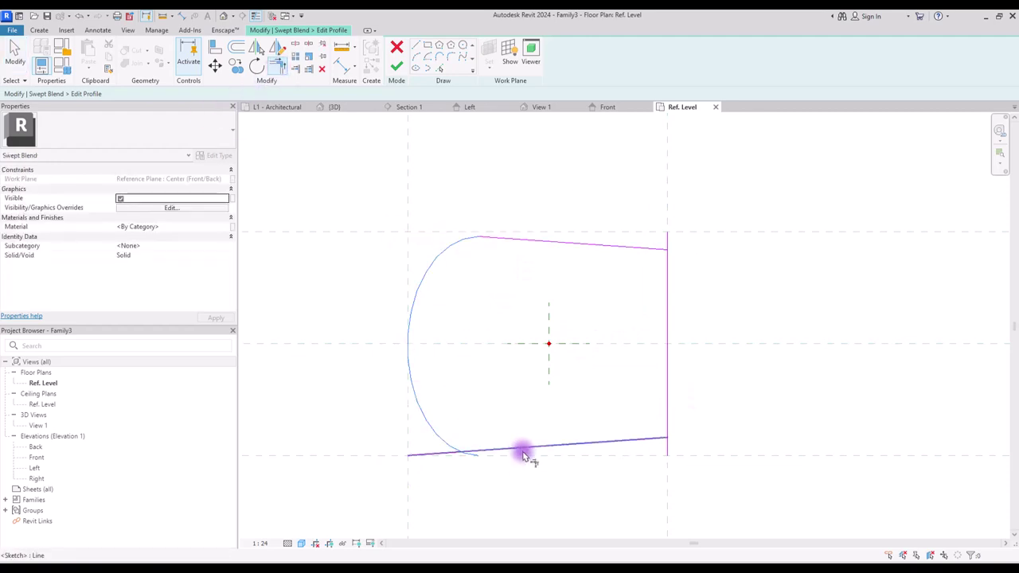
{"action": "left_click", "coordinate": [524, 449]}
{"action": "left_click", "coordinate": [665, 371]}
{"action": "left_click", "coordinate": [624, 441]}
{"action": "left_click", "coordinate": [396, 66]}
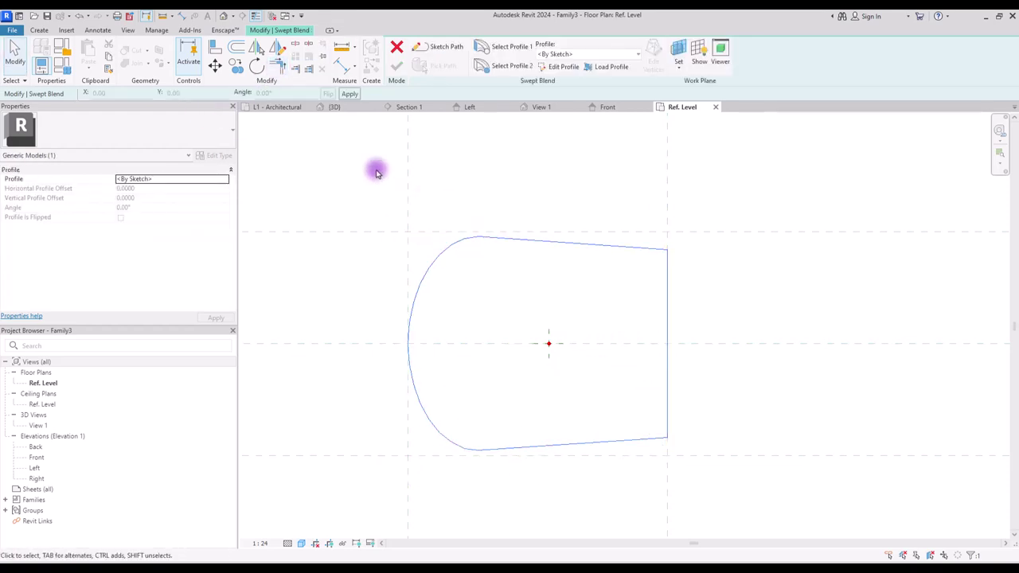
Begin editing the second profile and sketch a rectangle larger than the first, with its right edge on the right reference plane.
{"action": "left_click", "coordinate": [511, 67]}
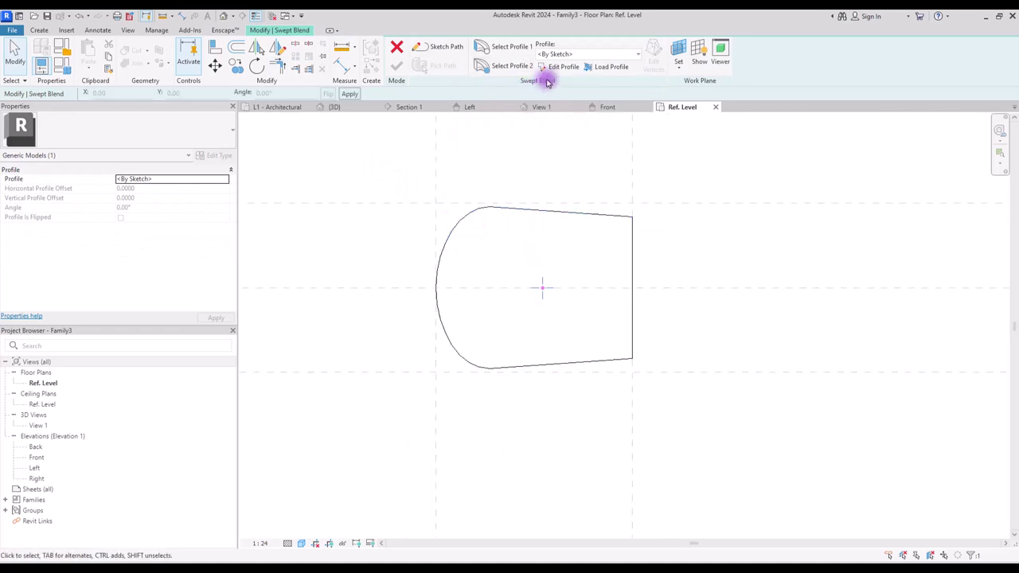
{"action": "left_click", "coordinate": [561, 67]}
{"action": "left_click", "coordinate": [463, 70]}
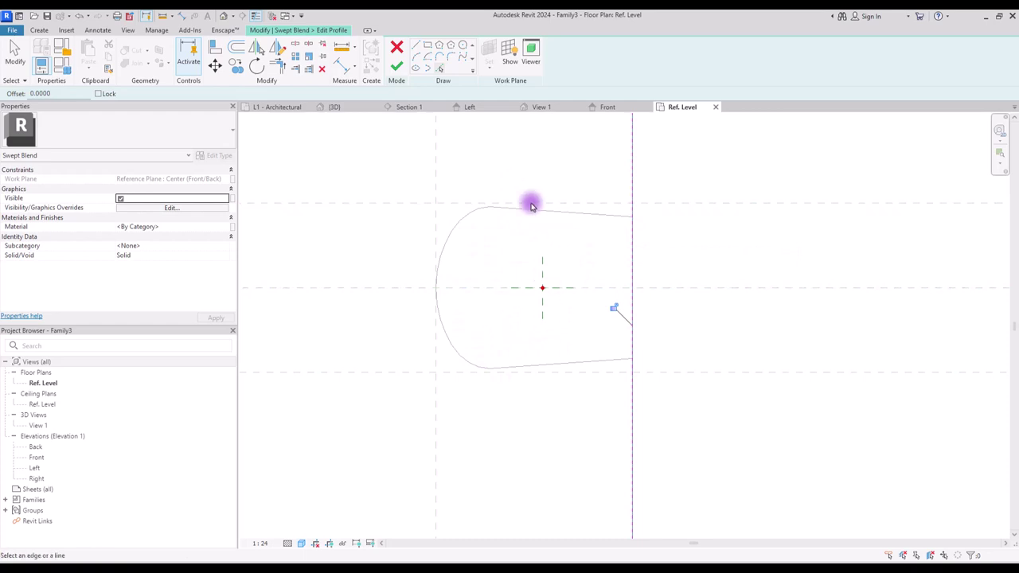
{"action": "left_click", "coordinate": [427, 45]}
{"action": "left_click", "coordinate": [632, 203]}
{"action": "left_click", "coordinate": [436, 372]}
{"action": "left_click", "coordinate": [309, 57]}
Draw a partial ellipse at the left end of the second profile, extending beyond the first profile's rounded end.
{"action": "left_click", "coordinate": [428, 69]}
{"action": "left_click", "coordinate": [435, 183]}
{"action": "left_click", "coordinate": [436, 399]}
{"action": "left_click", "coordinate": [373, 290]}
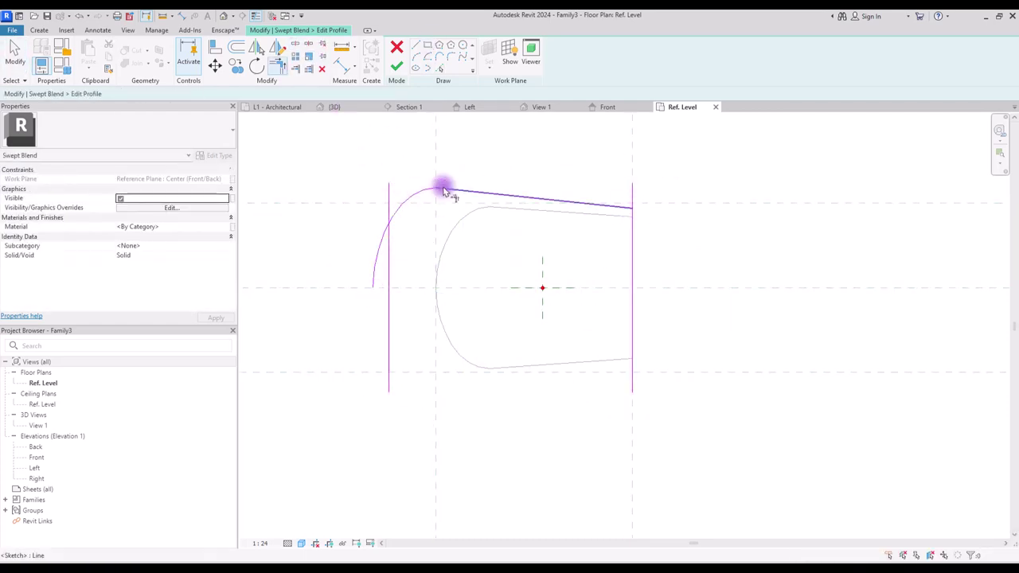
Trim the second profile's arc to its sloped upper edge, delete the straight left edge, and mirror the upper half about the horizontal centreline.
{"action": "left_click", "coordinate": [443, 191]}
{"action": "left_click", "coordinate": [389, 239]}
{"action": "key", "text": "Delete"}
{"action": "left_click", "coordinate": [399, 209]}
{"action": "left_click", "coordinate": [496, 193], "text": "ctrl"}
{"action": "left_click", "coordinate": [257, 49]}
{"action": "left_click", "coordinate": [346, 287]}
Finish the second profile and the swept blend, and display the solid in the 3D view.
{"action": "left_click_drag", "start_coordinate": [342, 159], "coordinate": [670, 405]}
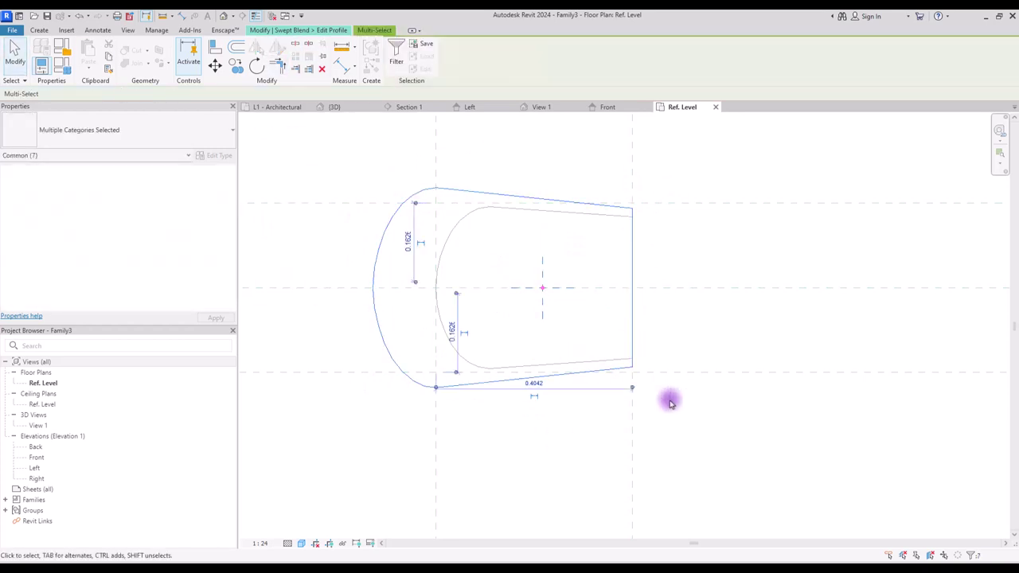
{"action": "left_click", "coordinate": [669, 402]}
{"action": "left_click", "coordinate": [396, 65]}
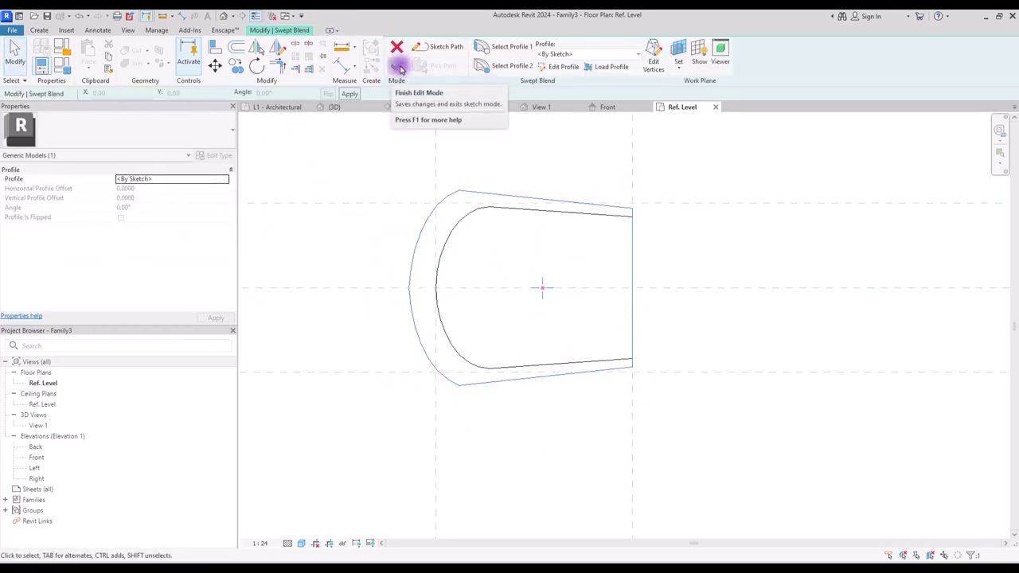
{"action": "left_click", "coordinate": [400, 69]}
{"action": "left_click", "coordinate": [223, 16]}
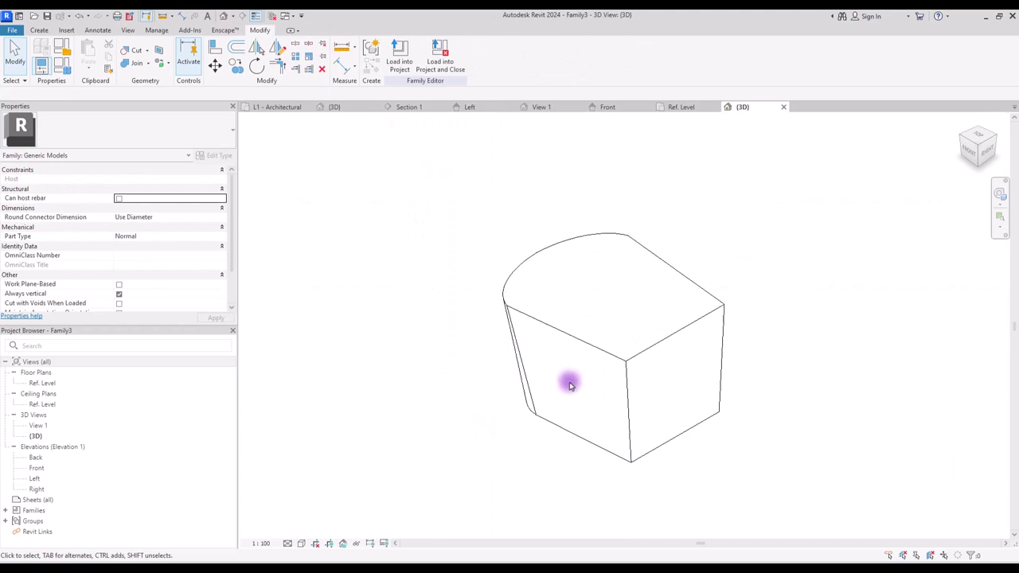
{"action": "middle_click_drag", "start_coordinate": [570, 386], "coordinate": [569, 311], "text": "shift"}
Start an extrusion in the Ref. Level plan and pick the swept blend's outline edges as its sketch.
{"action": "left_click", "coordinate": [678, 106]}
{"action": "left_click", "coordinate": [42, 31]}
{"action": "left_click", "coordinate": [86, 54]}
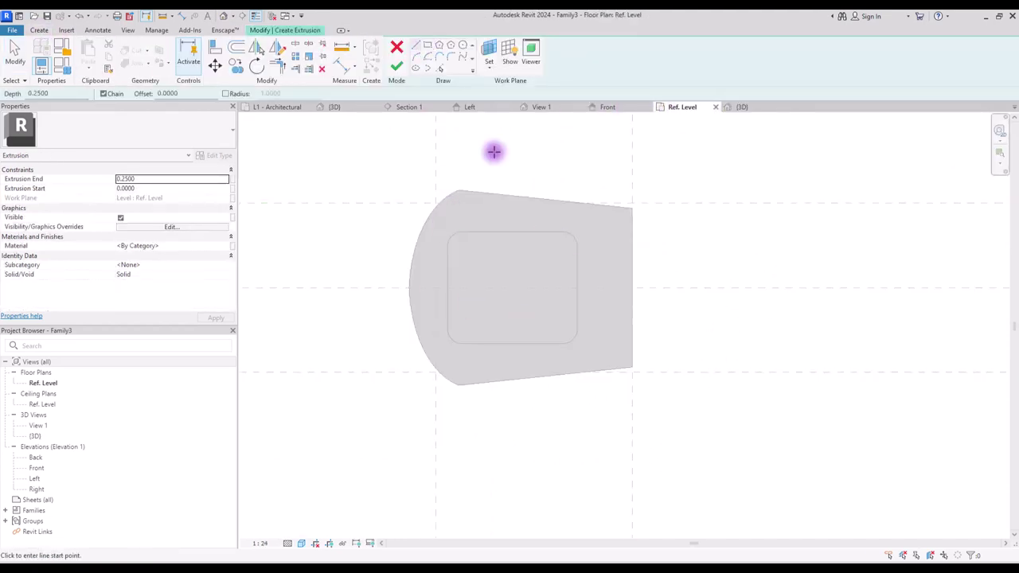
{"action": "left_click", "coordinate": [442, 69]}
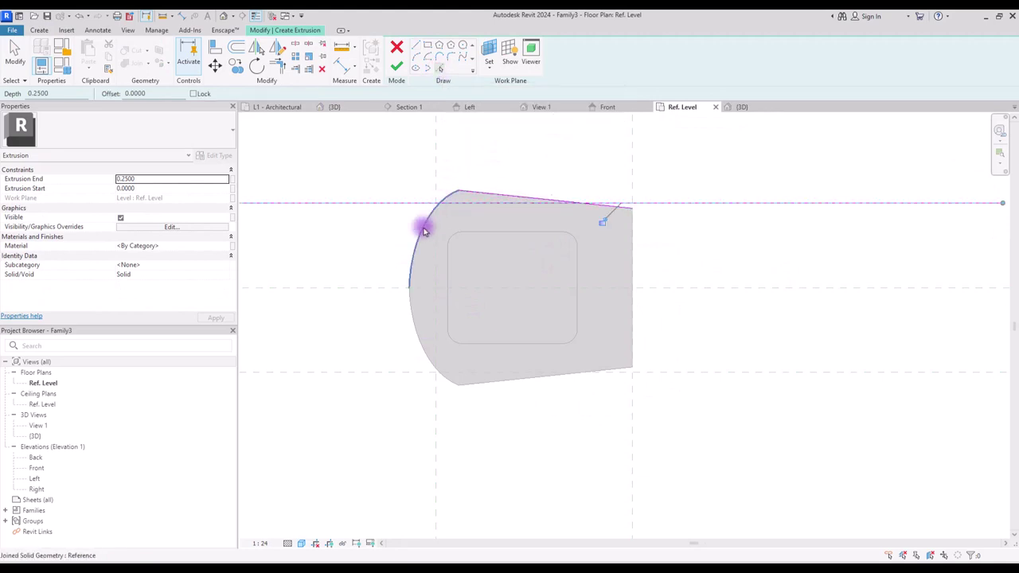
{"action": "left_click", "coordinate": [509, 384]}
{"action": "left_click", "coordinate": [632, 303]}
Delete the stray sketch line lying along the upper horizontal reference plane from the extrusion sketch.
{"action": "key", "text": "Escape"}
{"action": "left_click", "coordinate": [661, 203]}
{"action": "key", "text": "Delete"}
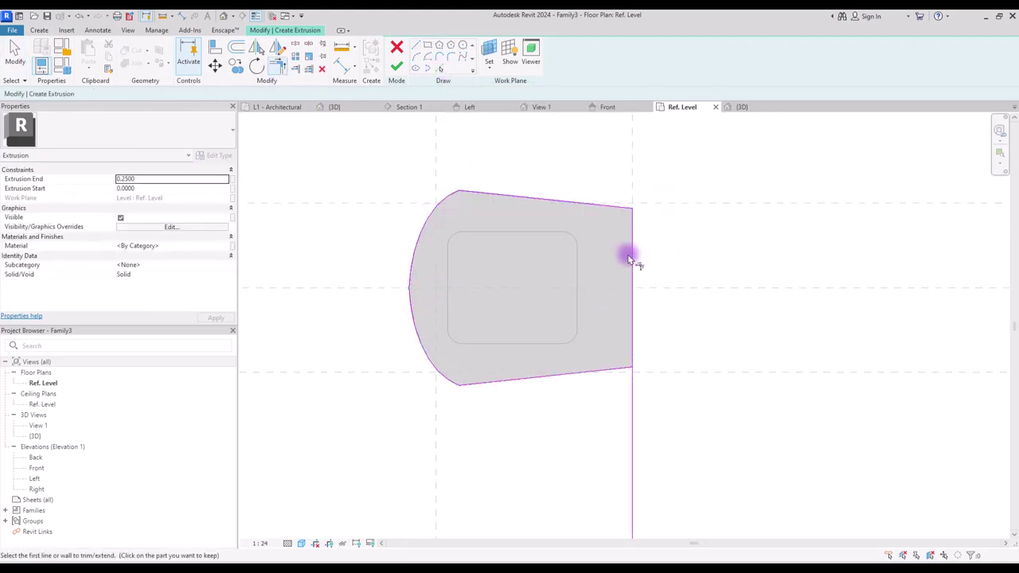
Trim the extrusion sketch's vertical back edge to the lower sloped edge to close the outline.
{"action": "left_click", "coordinate": [631, 255]}
{"action": "left_click", "coordinate": [590, 372]}
{"action": "key", "text": "Escape"}
Scale the closed extrusion outline down graphically from a base point on the horizontal centreline, inside the body's outline.
{"action": "left_click_drag", "start_coordinate": [358, 168], "coordinate": [664, 413]}
{"action": "left_click", "coordinate": [309, 57]}
{"action": "left_click", "coordinate": [547, 288]}
{"action": "left_click", "coordinate": [460, 288]}
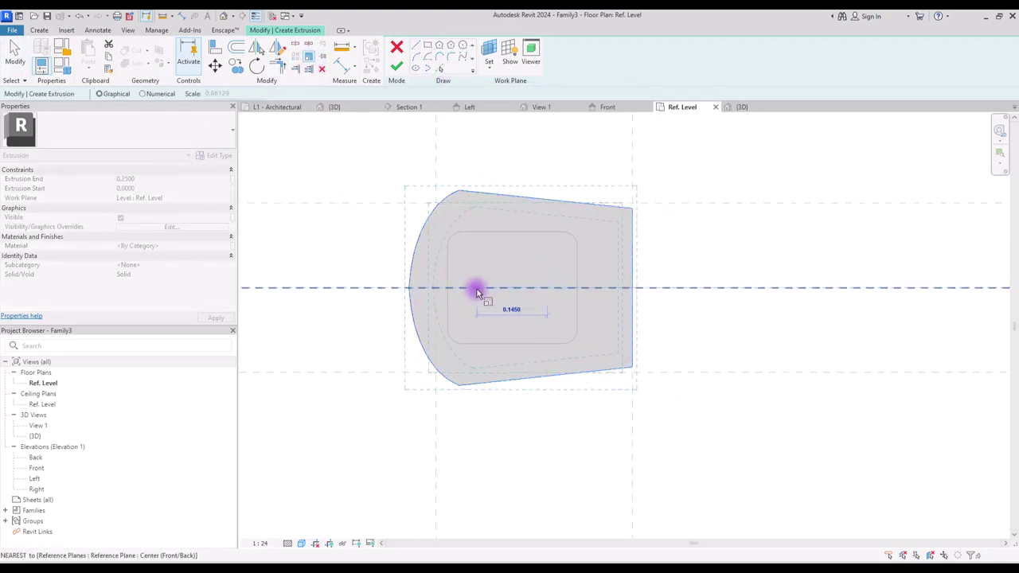
{"action": "left_click", "coordinate": [476, 293]}
{"action": "key", "text": "Left"}
{"action": "left_click", "coordinate": [566, 292]}
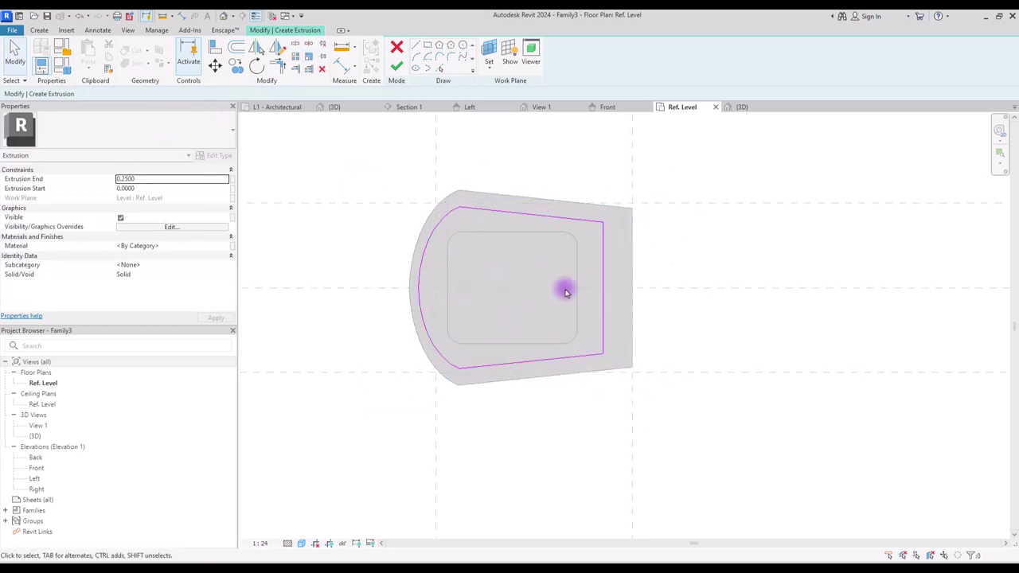
Nudge the outline's straight back edge inward, and shift the whole outline slightly toward the back of the body.
{"action": "left_click", "coordinate": [603, 272]}
{"action": "key", "text": "Left"}
{"action": "key", "text": "Left"}
{"action": "key", "text": "Left"}
{"action": "key", "text": "Left"}
{"action": "key", "text": "Left"}
{"action": "key", "text": "Left"}
{"action": "left_click", "coordinate": [308, 173]}
{"action": "left_click_drag", "start_coordinate": [308, 173], "coordinate": [617, 418]}
{"action": "key", "text": "Right"}
{"action": "key", "text": "Right"}
{"action": "left_click", "coordinate": [340, 243]}
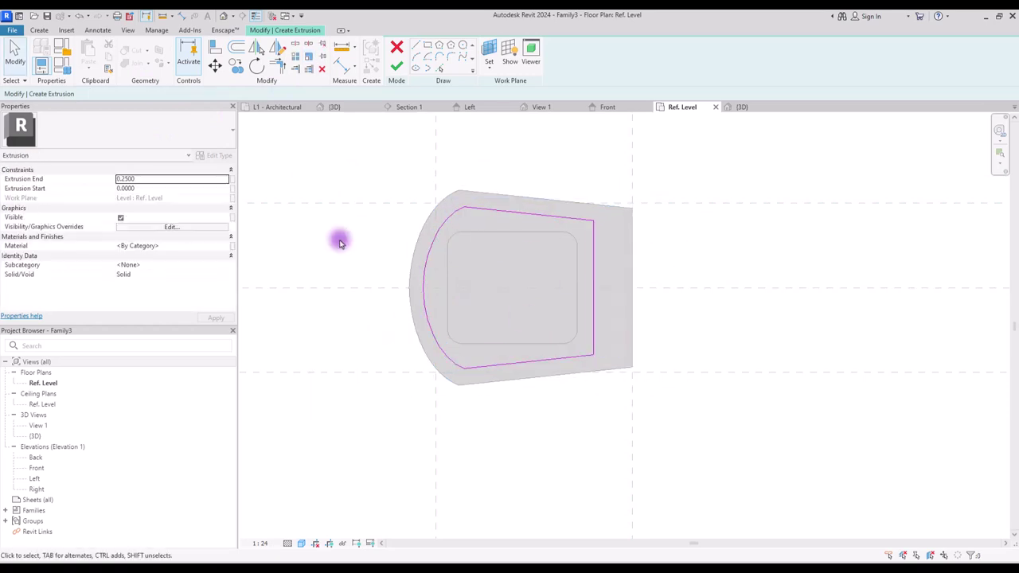
Fillet the two corners where the outline's straight back edge meets the sloped edges.
{"action": "left_click", "coordinate": [450, 58]}
{"action": "left_click", "coordinate": [595, 234]}
{"action": "left_click", "coordinate": [572, 219]}
{"action": "left_click", "coordinate": [585, 227]}
{"action": "left_click", "coordinate": [576, 357]}
{"action": "left_click", "coordinate": [594, 339]}
{"action": "left_click", "coordinate": [588, 348]}
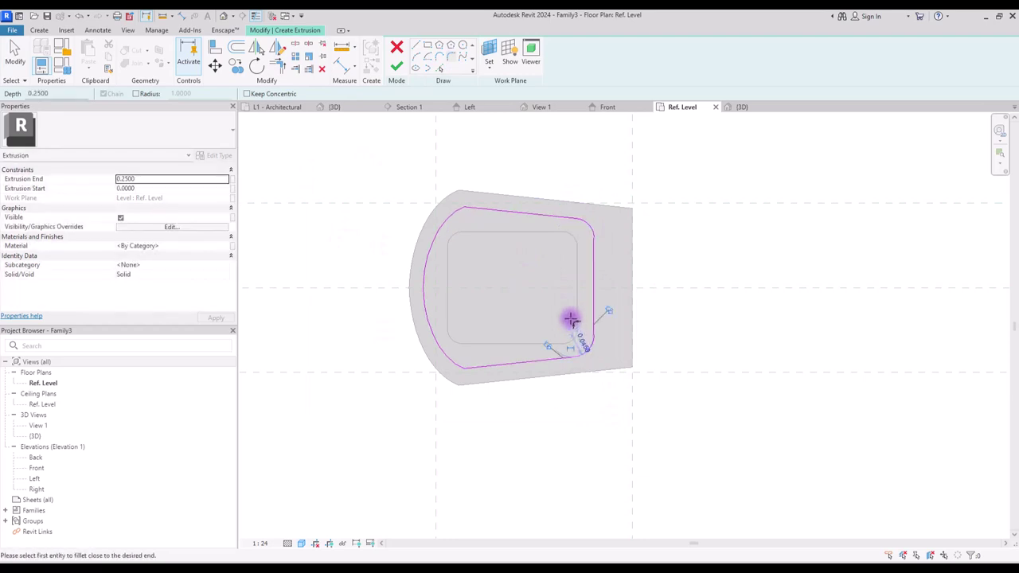
Finish the extrusion and stretch it in the Front elevation into a thin slab on the body, starting at 0.4822 and ending at 0.4991.
{"action": "left_click", "coordinate": [570, 236]}
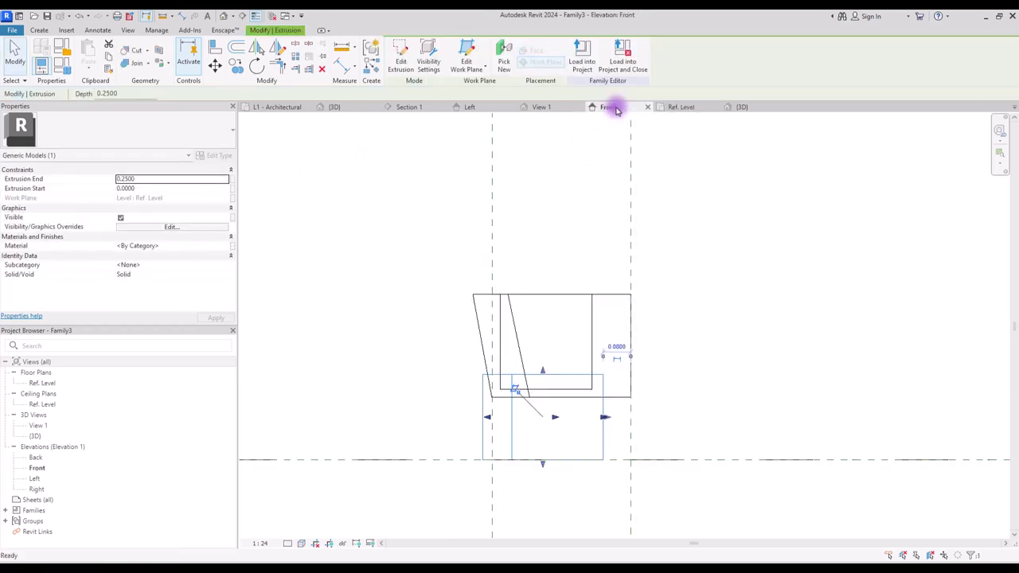
{"action": "left_click_drag", "start_coordinate": [528, 289], "coordinate": [529, 289]}
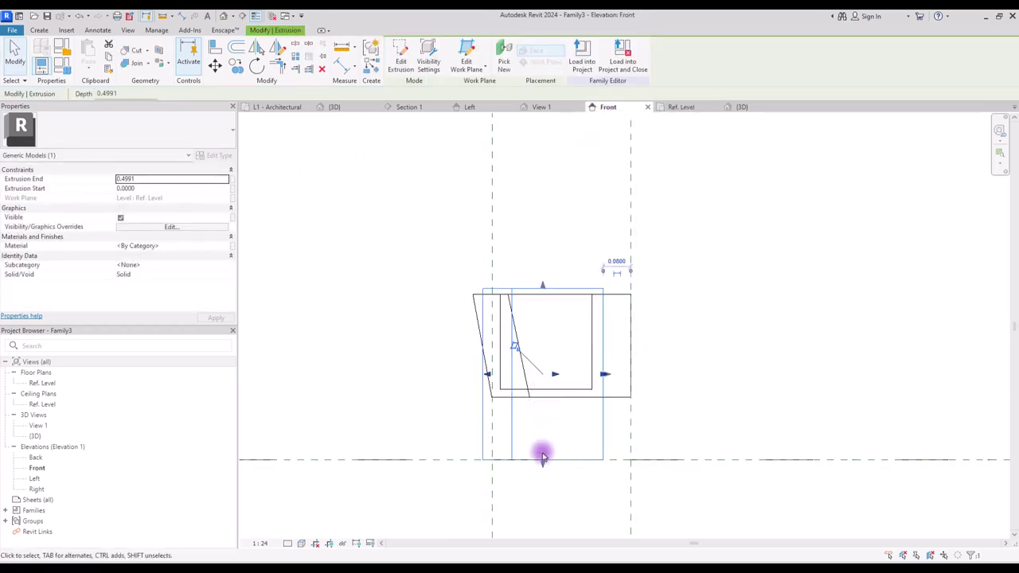
{"action": "left_click_drag", "start_coordinate": [543, 462], "coordinate": [544, 277]}
Copy the thin slab, paste it aligned in place, and stretch the copy to start at 0.4991 and end at 0.5300.
{"action": "left_click", "coordinate": [526, 203]}
{"action": "left_click", "coordinate": [530, 288]}
{"action": "left_click", "coordinate": [109, 61]}
{"action": "left_click", "coordinate": [89, 68]}
{"action": "left_click", "coordinate": [140, 174]}
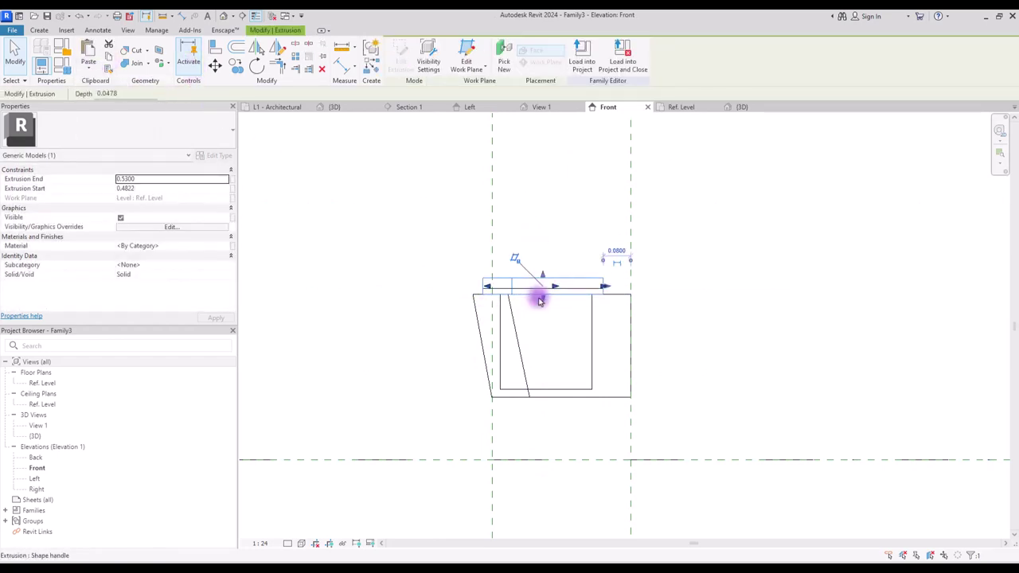
Edit the upper slab's sketch in the Ref. Level plan, scaling its outline up slightly along the centreline, and finish it.
{"action": "left_click", "coordinate": [402, 62]}
{"action": "left_click", "coordinate": [548, 400]}
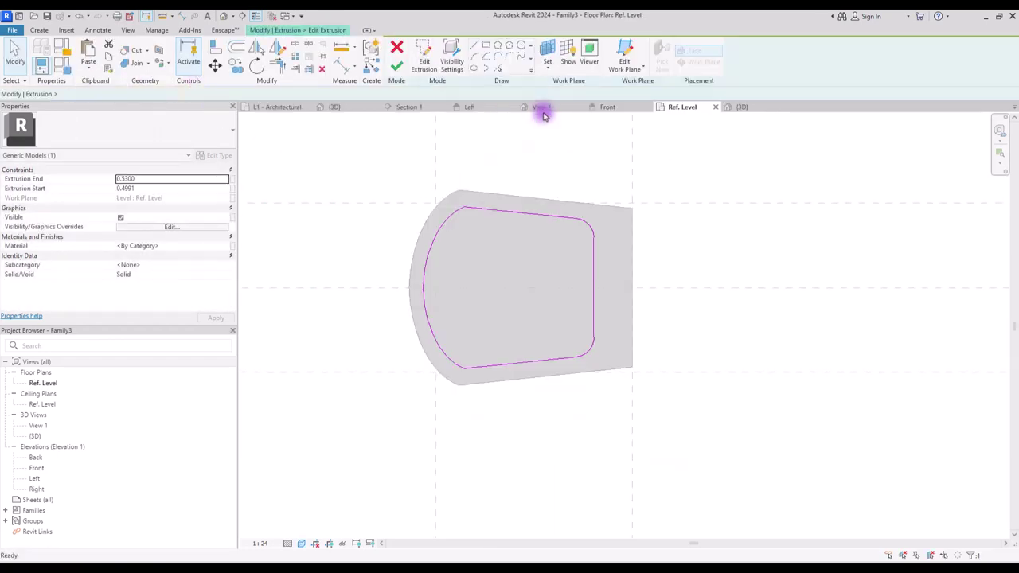
{"action": "left_click_drag", "start_coordinate": [390, 194], "coordinate": [609, 368]}
{"action": "left_click", "coordinate": [309, 62]}
{"action": "left_click", "coordinate": [497, 288]}
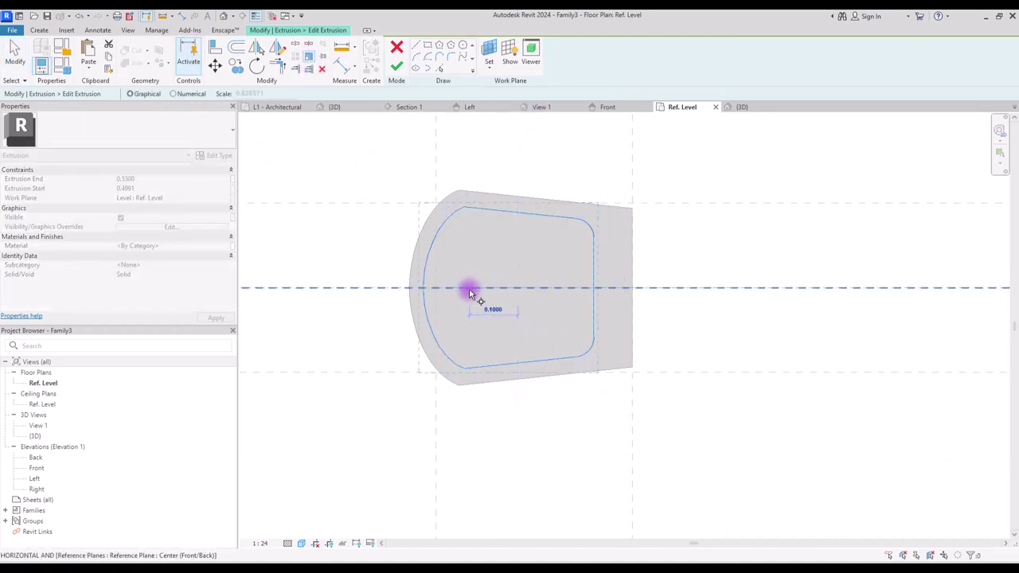
{"action": "left_click", "coordinate": [472, 293]}
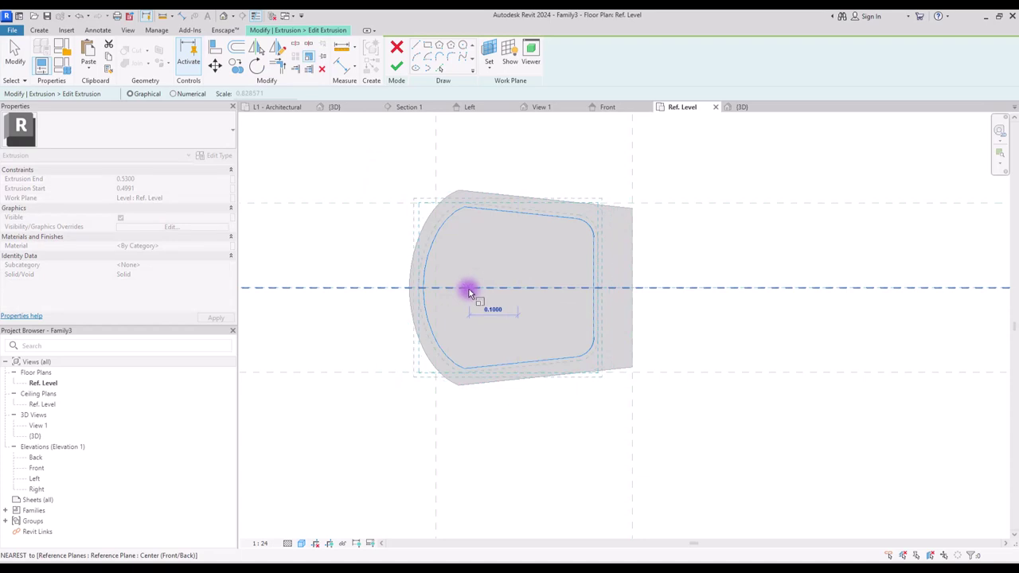
{"action": "left_click", "coordinate": [469, 289]}
{"action": "left_click", "coordinate": [396, 66]}
Select all solids in the 3D view, filtering out Generic Models (Void), and associate their material with a new type parameter named Ceramic.
{"action": "left_click", "coordinate": [742, 107]}
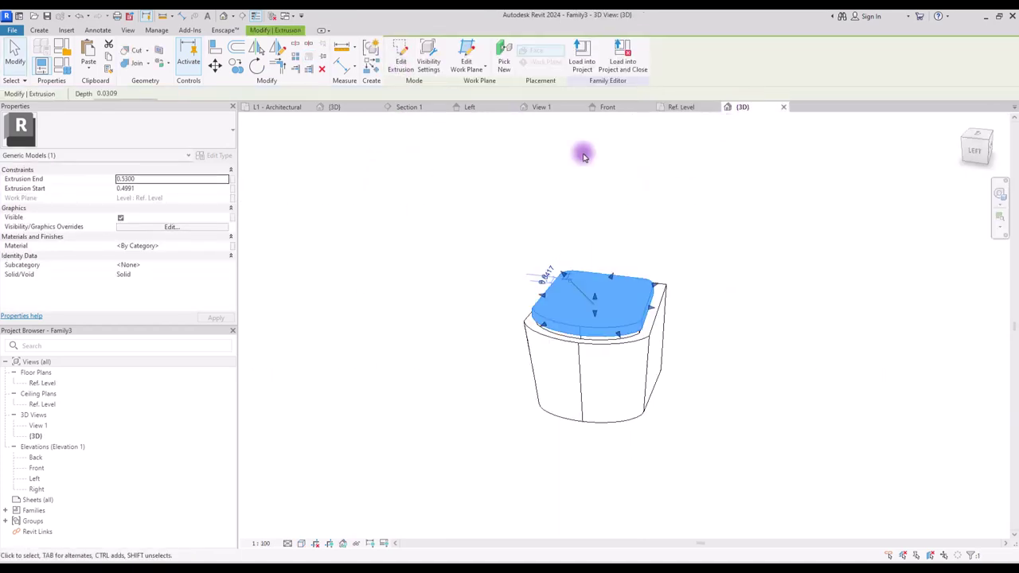
{"action": "middle_click_drag", "start_coordinate": [585, 157], "coordinate": [485, 171], "text": "shift"}
{"action": "left_click_drag", "start_coordinate": [430, 175], "coordinate": [742, 520]}
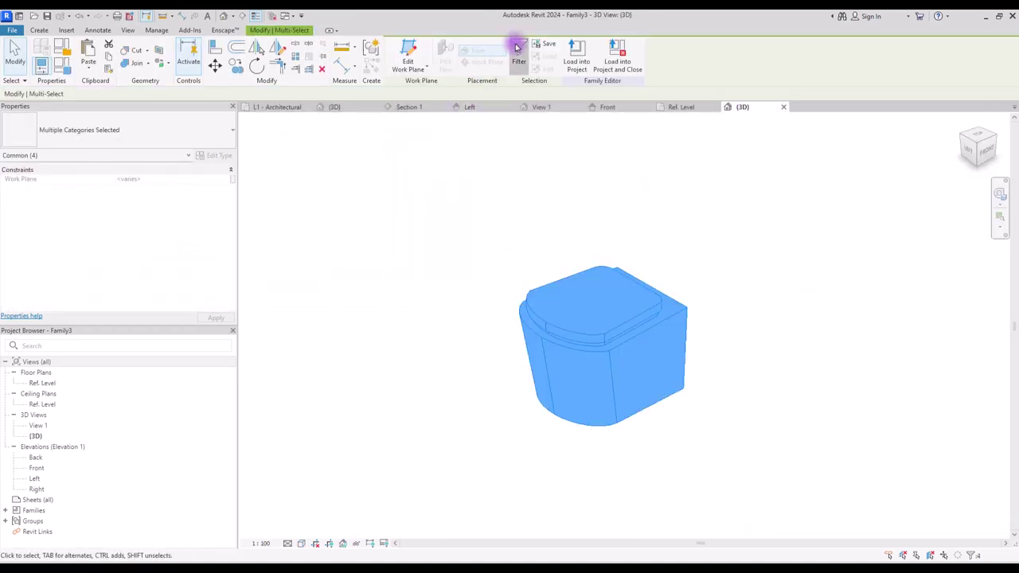
{"action": "left_click", "coordinate": [517, 49]}
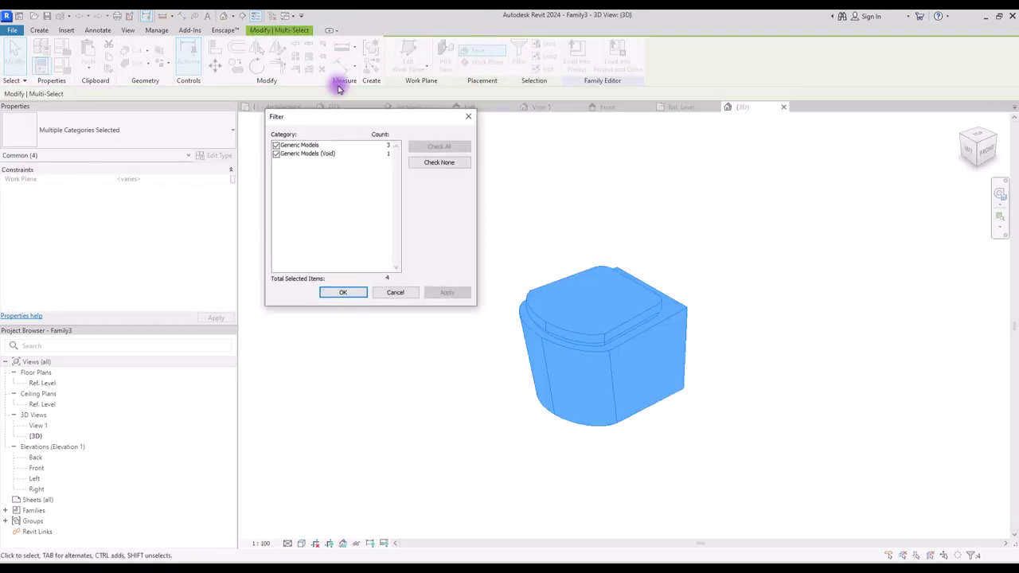
{"action": "left_click", "coordinate": [276, 155]}
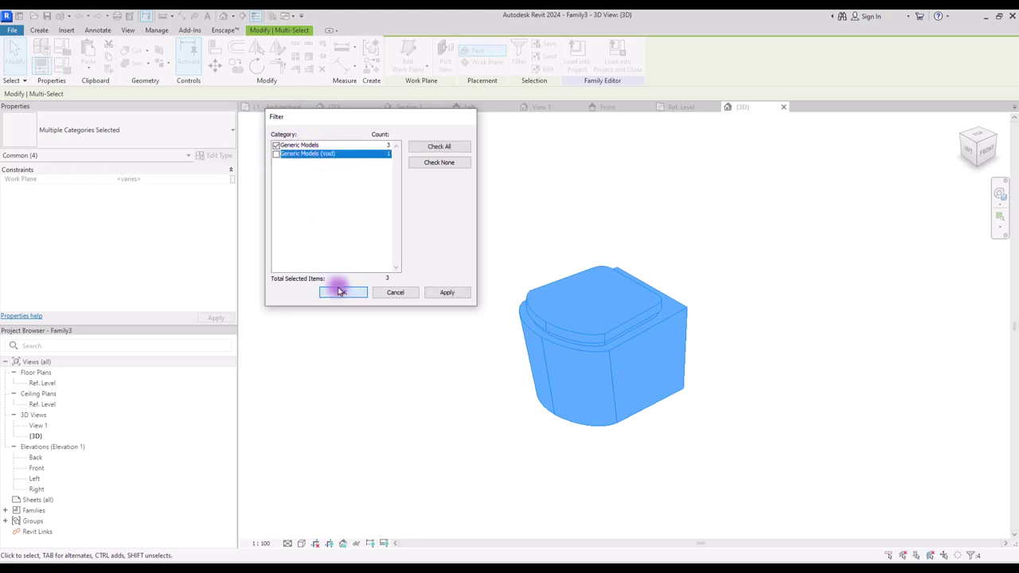
{"action": "left_click", "coordinate": [341, 291]}
{"action": "left_click", "coordinate": [233, 231]}
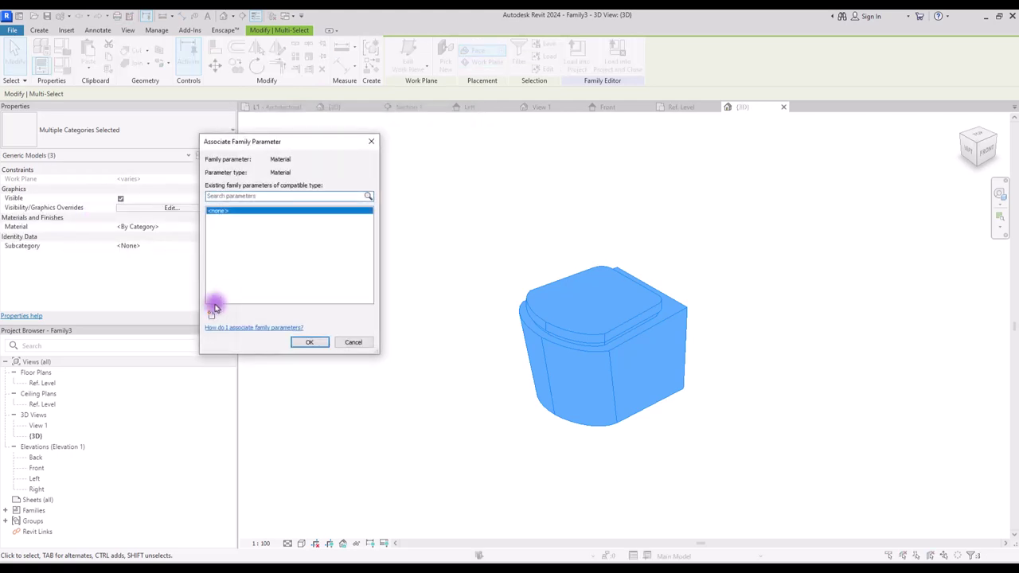
{"action": "left_click", "coordinate": [207, 316]}
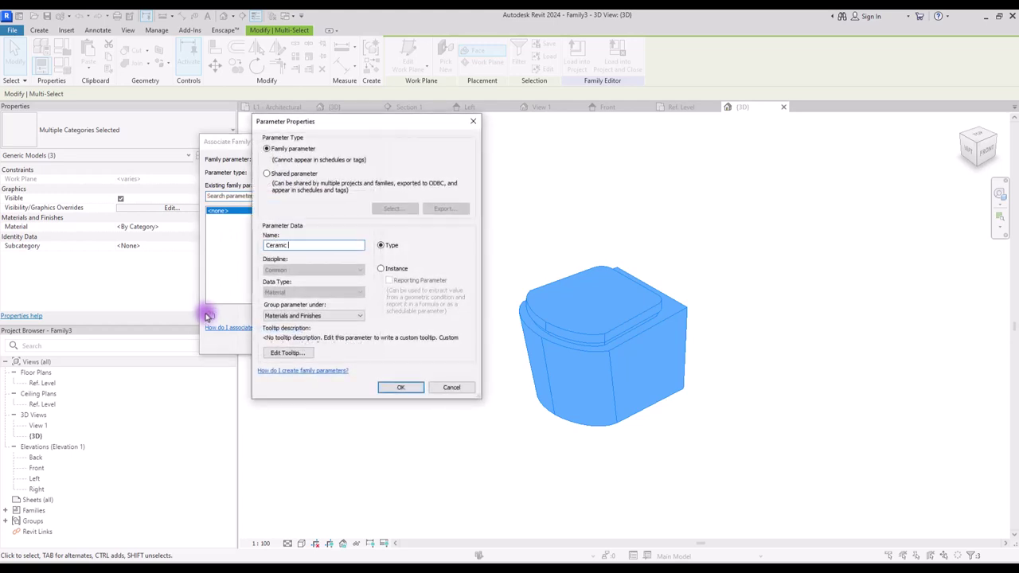
{"action": "left_click", "coordinate": [400, 387]}
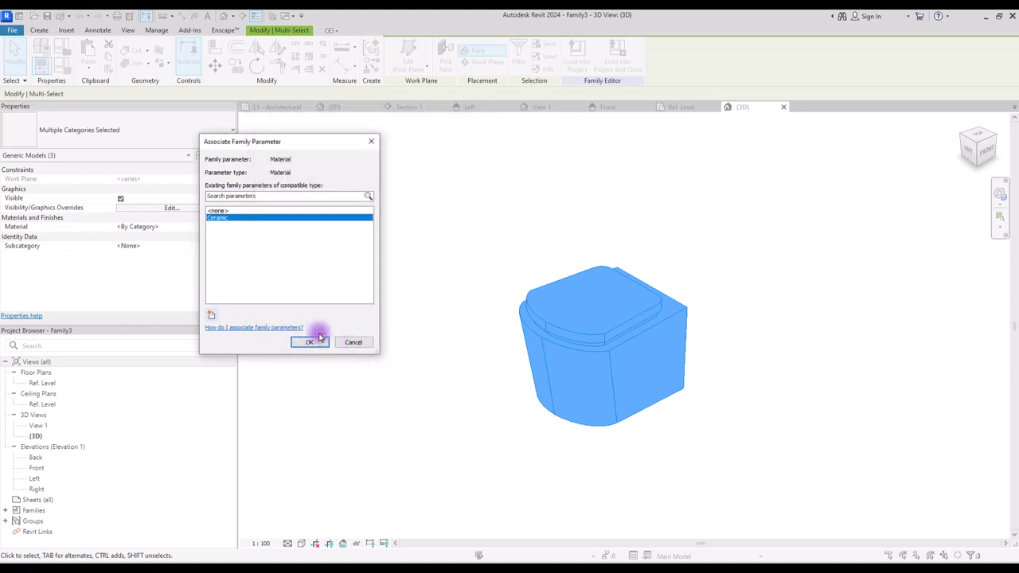
{"action": "left_click", "coordinate": [320, 338]}
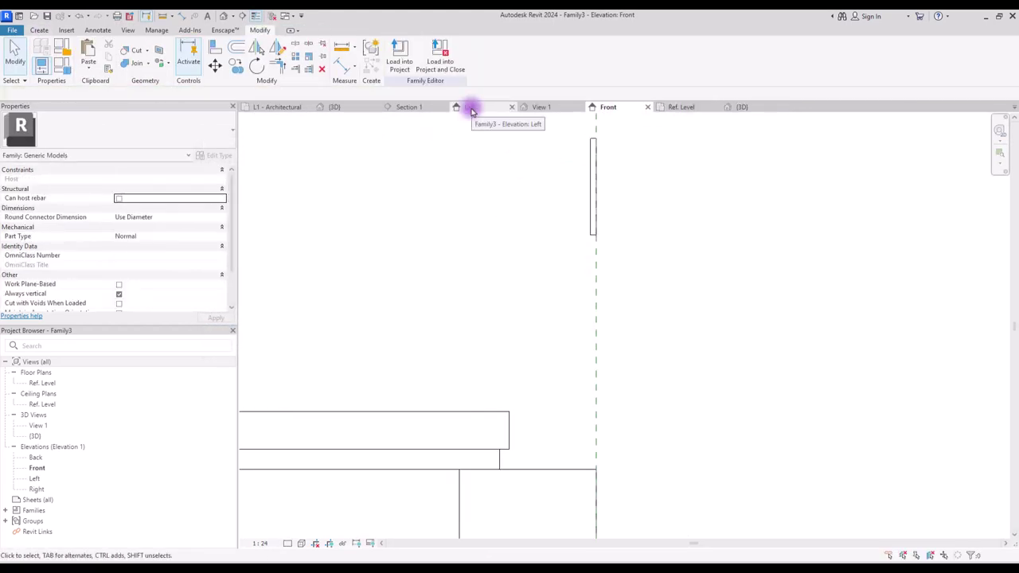
Create a circular extrusion on the rectangular plate in the Left elevation and stretch it from -0.0045 to -0.0089 in the Front elevation.
{"action": "left_click", "coordinate": [467, 106]}
{"action": "left_click", "coordinate": [92, 52]}
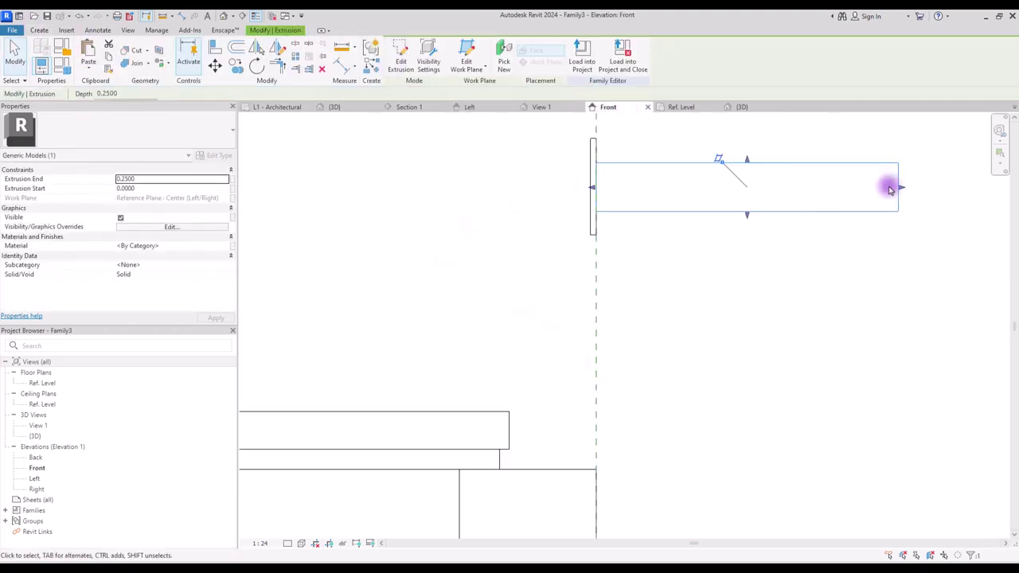
{"action": "left_click_drag", "start_coordinate": [890, 186], "coordinate": [587, 184]}
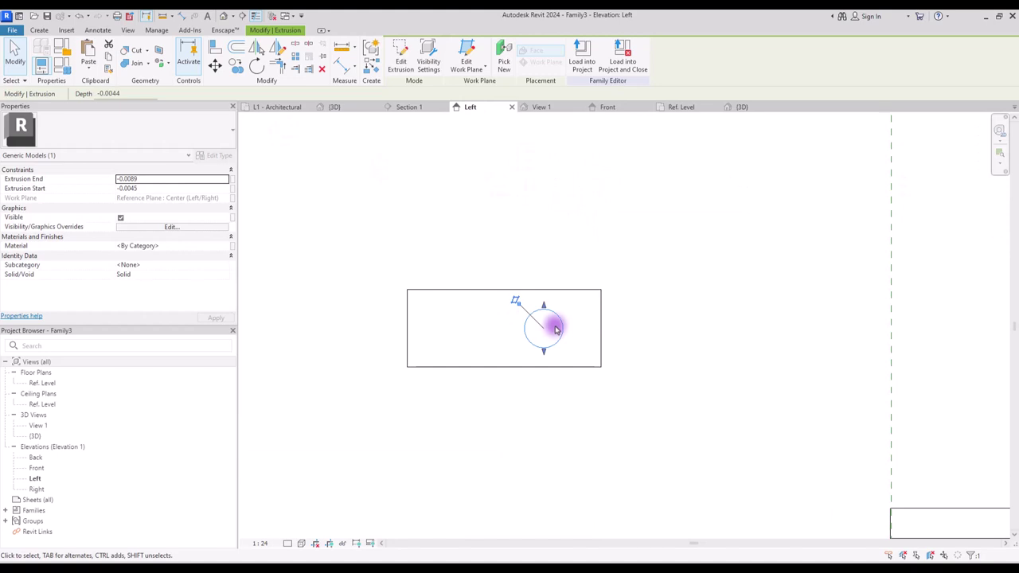
Paste a copy of the circular extrusion, extend it from -0.0089 to -0.0454, and reduce its circle in the Left elevation.
{"action": "left_click", "coordinate": [89, 70]}
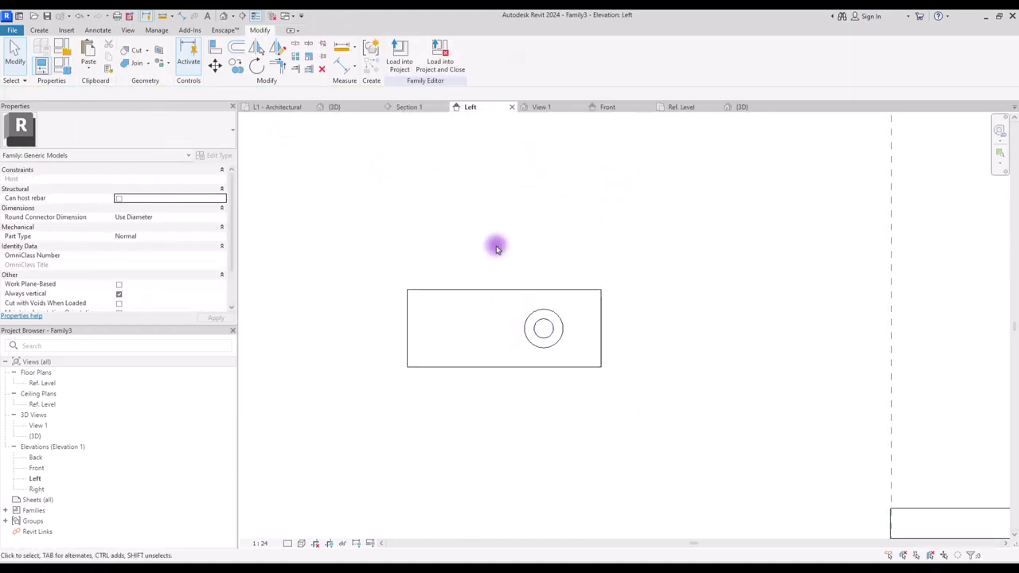
{"action": "left_click", "coordinate": [531, 341]}
{"action": "left_click", "coordinate": [607, 107]}
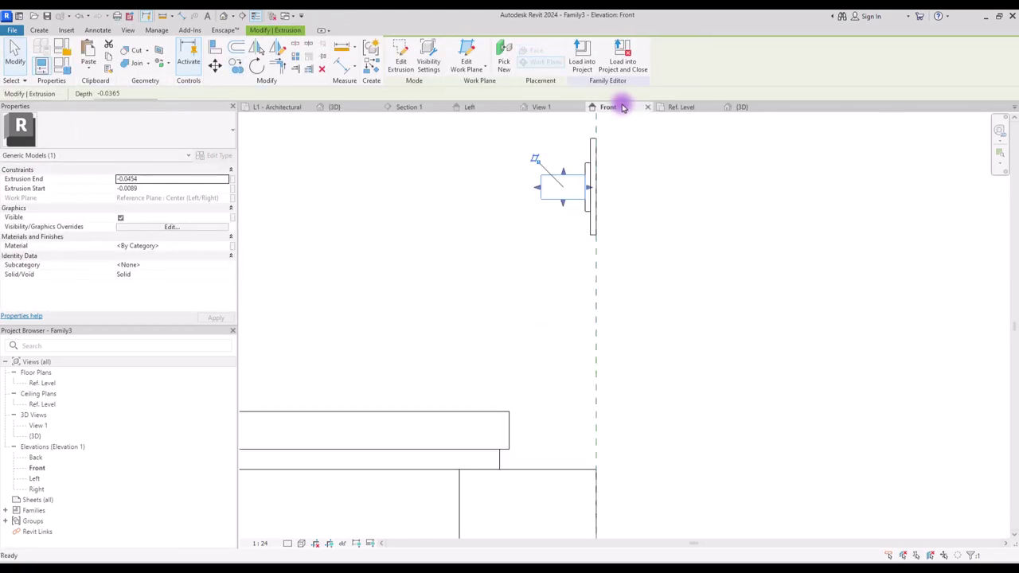
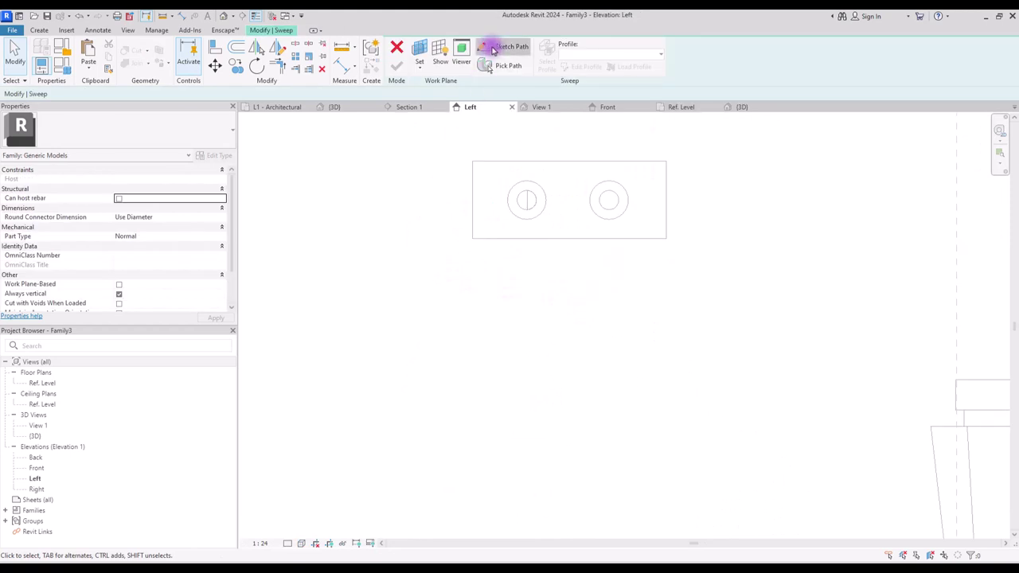
Sketch two diverging sweep path lines, about 0.24 long, downward from the small circles on the plate in the Left elevation.
{"action": "left_click", "coordinate": [507, 46]}
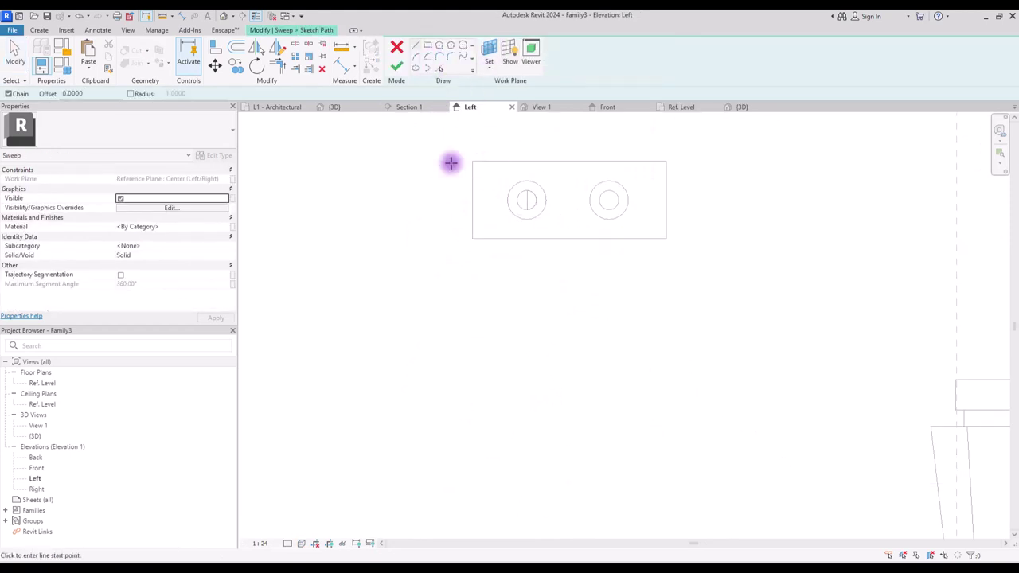
{"action": "left_click", "coordinate": [415, 46]}
{"action": "left_click", "coordinate": [527, 209]}
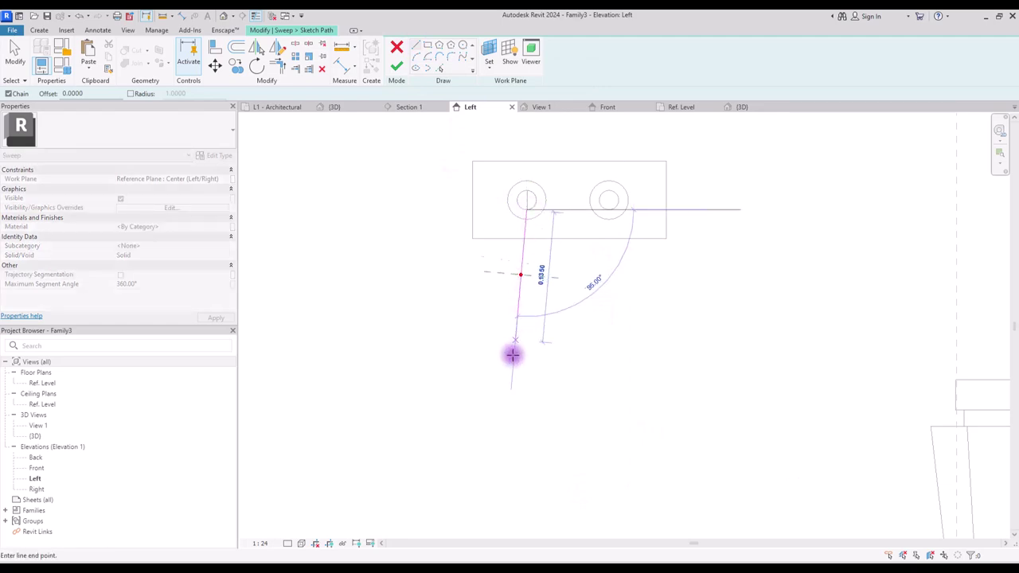
{"action": "left_click", "coordinate": [483, 441]}
{"action": "key", "text": "Escape"}
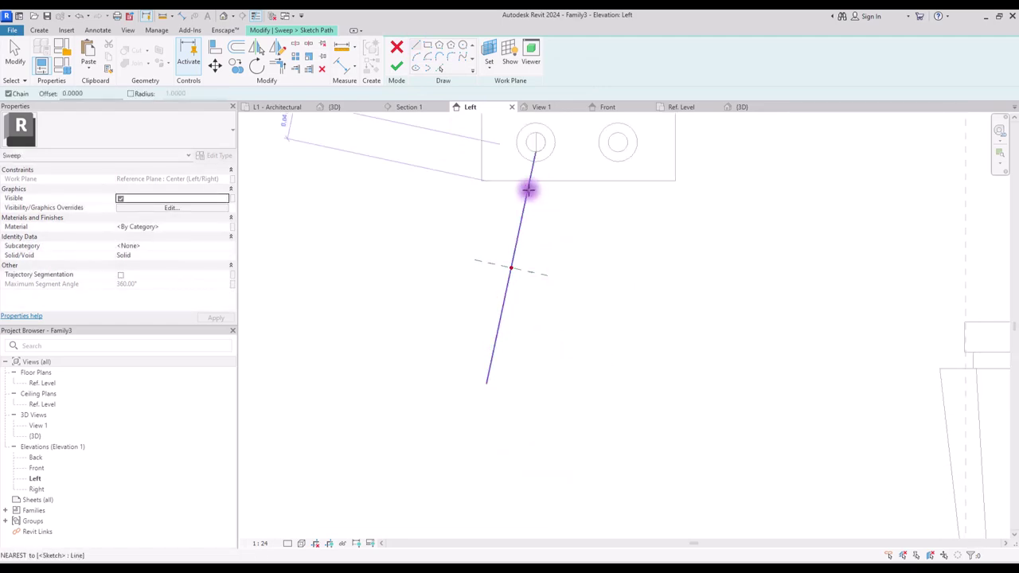
{"action": "left_click", "coordinate": [618, 151]}
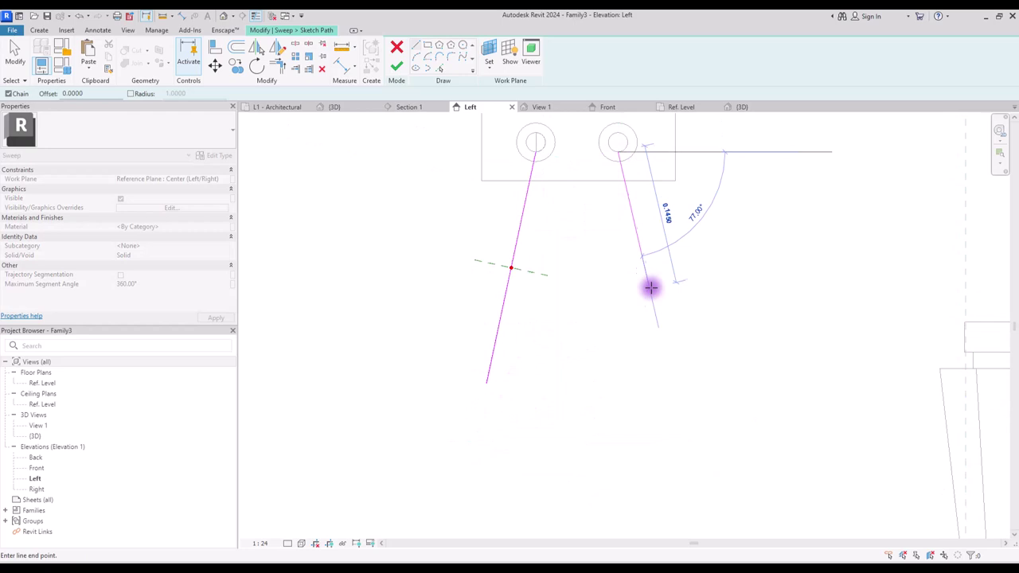
{"action": "left_click", "coordinate": [667, 391]}
{"action": "key", "text": "Escape"}
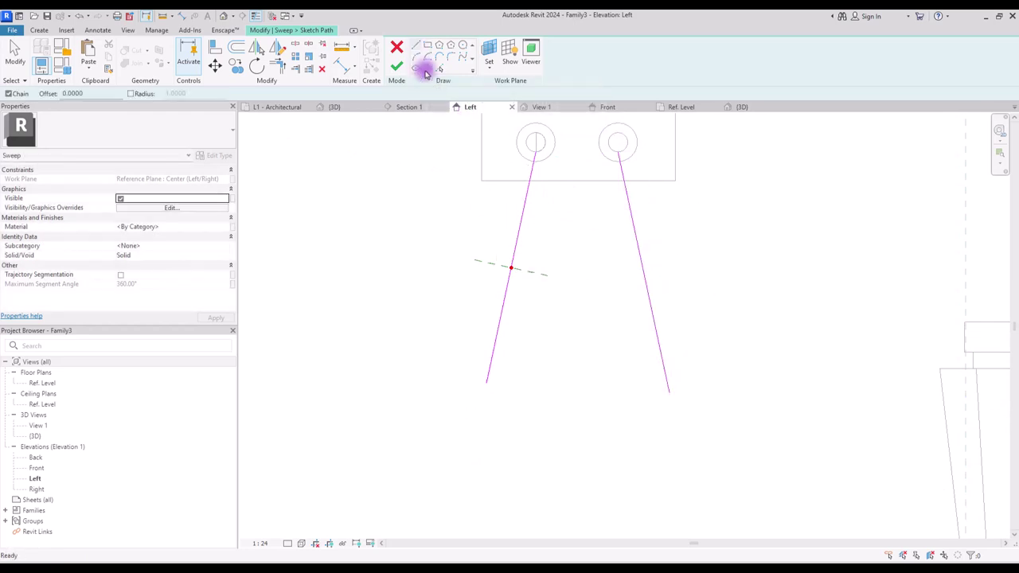
Join the lower ends of the two path lines with a rounded three-point arc and finish the path sketch.
{"action": "left_click", "coordinate": [488, 383]}
{"action": "left_click", "coordinate": [668, 391]}
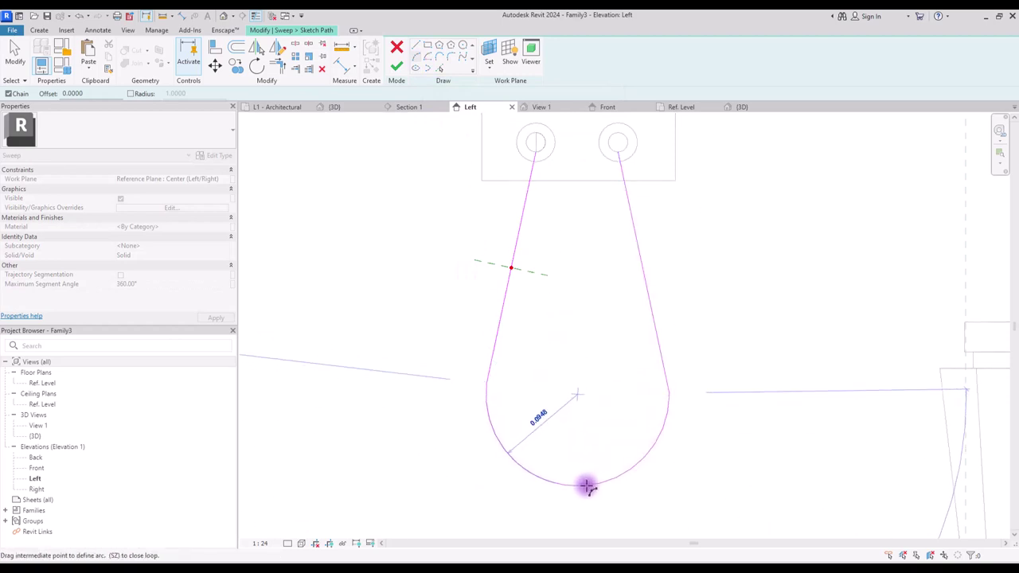
{"action": "left_click", "coordinate": [582, 491]}
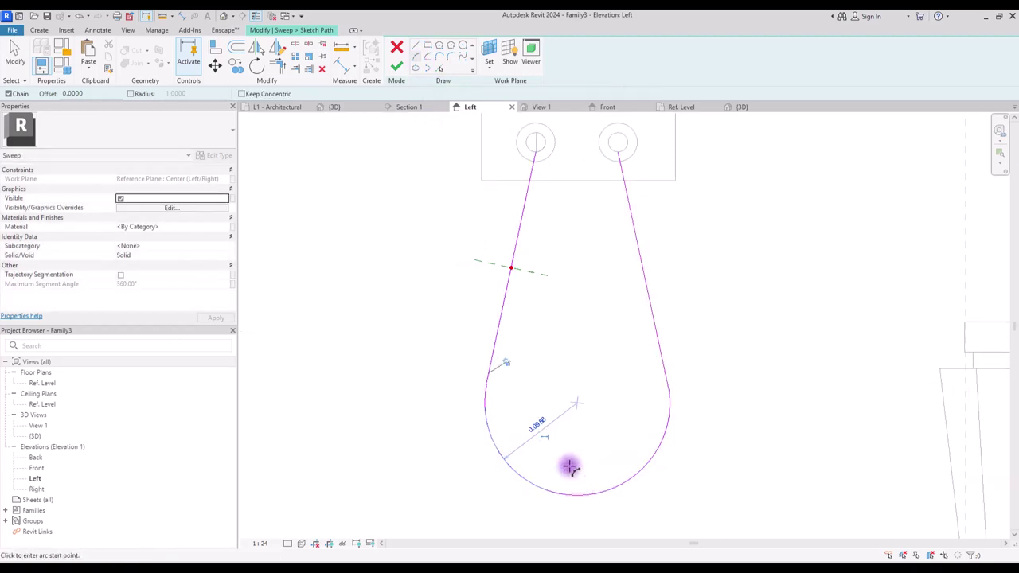
{"action": "left_click", "coordinate": [396, 49]}
Sketch a small circular profile centred on the path in the {3D} view and finish the hose sweep.
{"action": "left_click", "coordinate": [587, 68]}
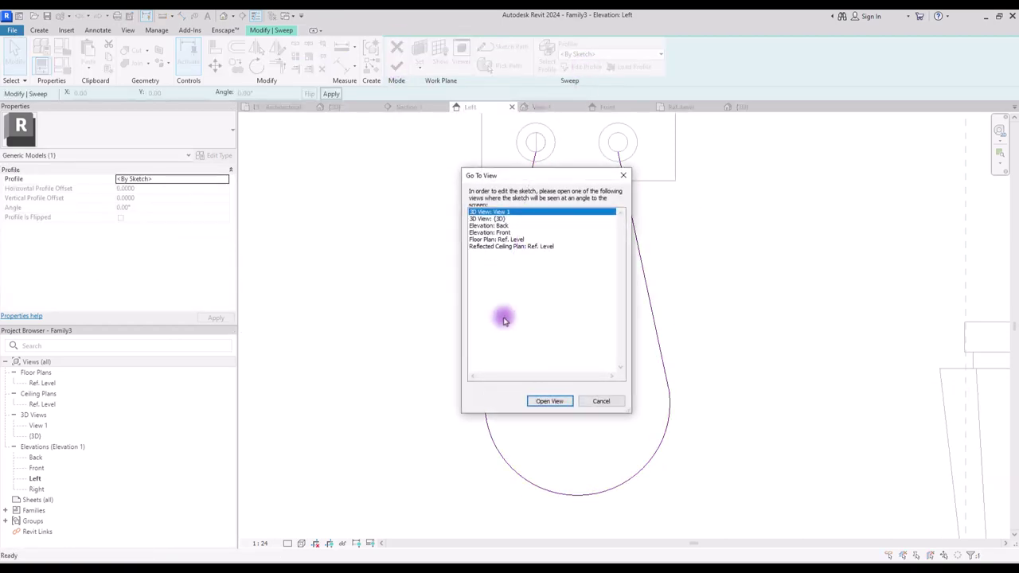
{"action": "left_click", "coordinate": [489, 219]}
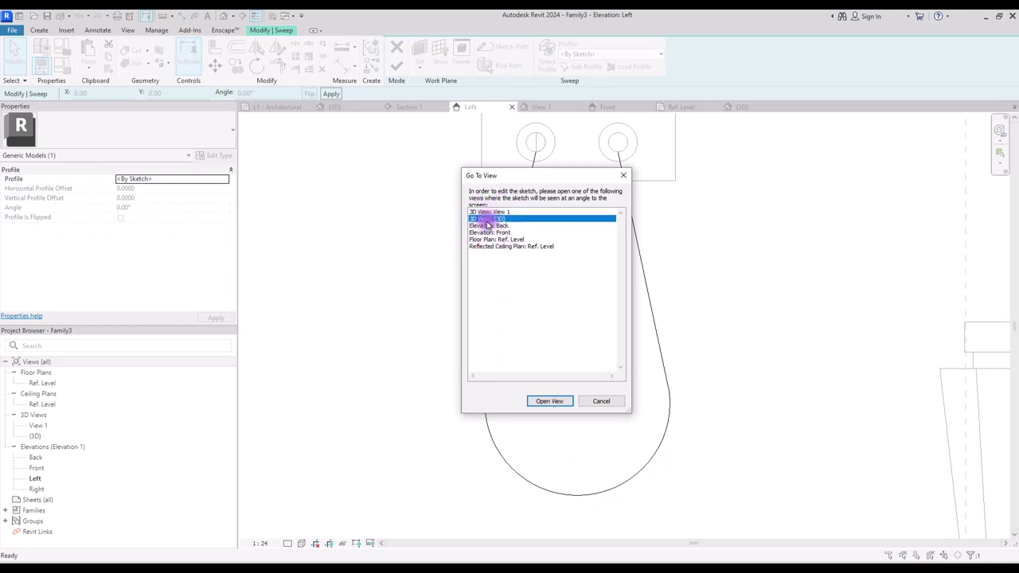
{"action": "left_click", "coordinate": [548, 402]}
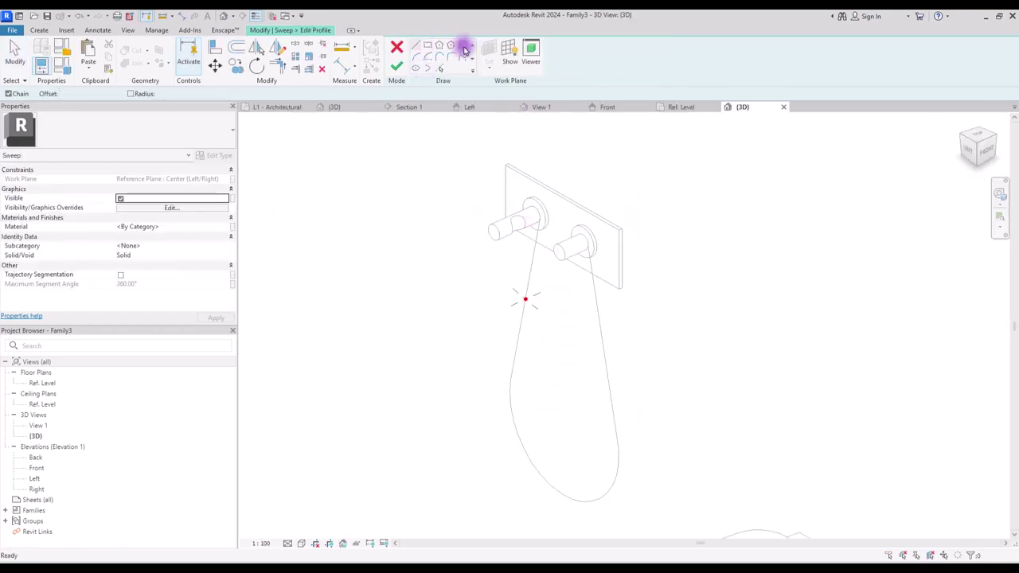
{"action": "scroll", "coordinate": [513, 302], "scroll_direction": "up", "scroll_amount": 5}
{"action": "left_click", "coordinate": [561, 288]}
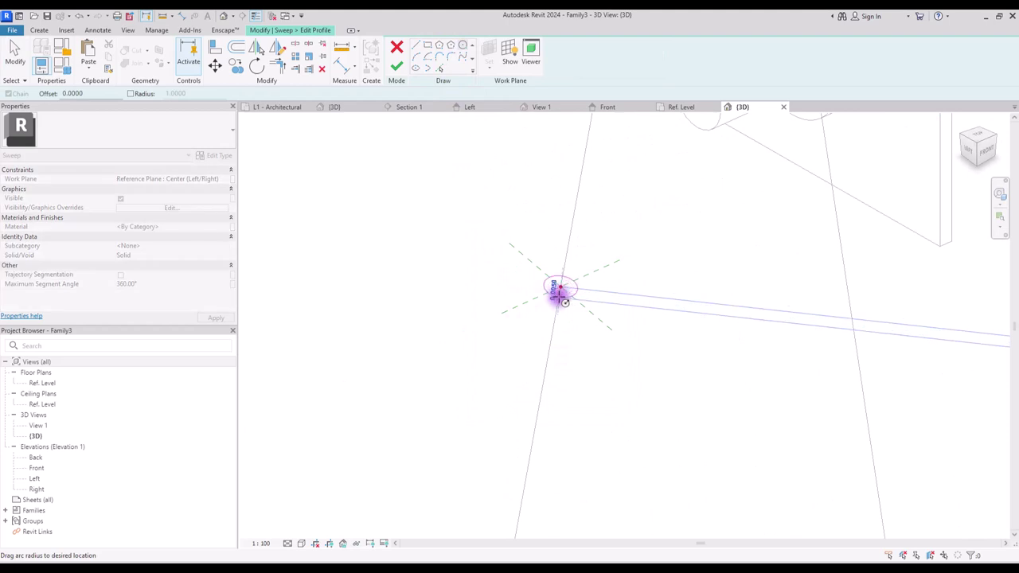
{"action": "left_click", "coordinate": [563, 296]}
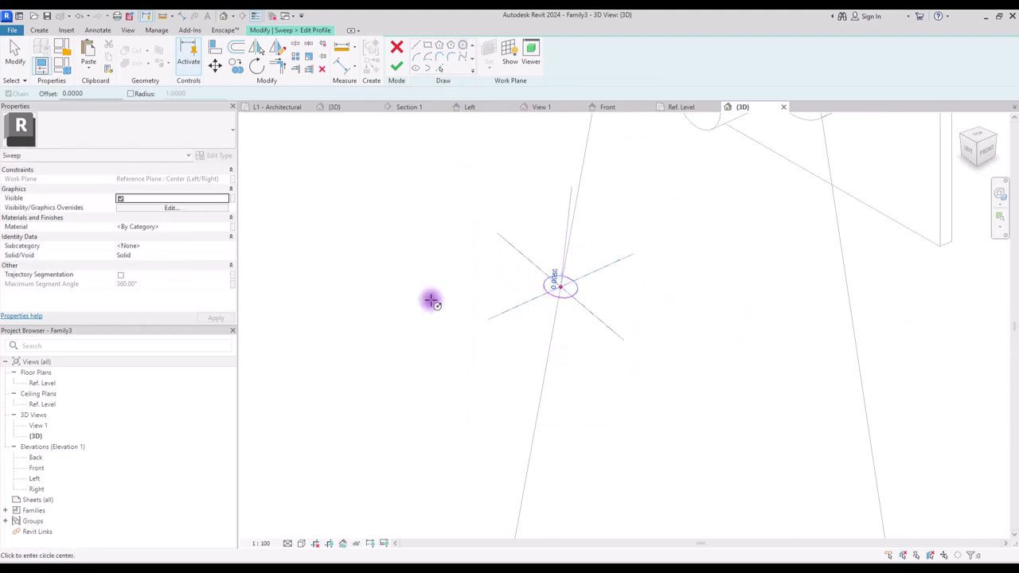
{"action": "left_click", "coordinate": [395, 66]}
{"action": "left_click", "coordinate": [395, 69]}
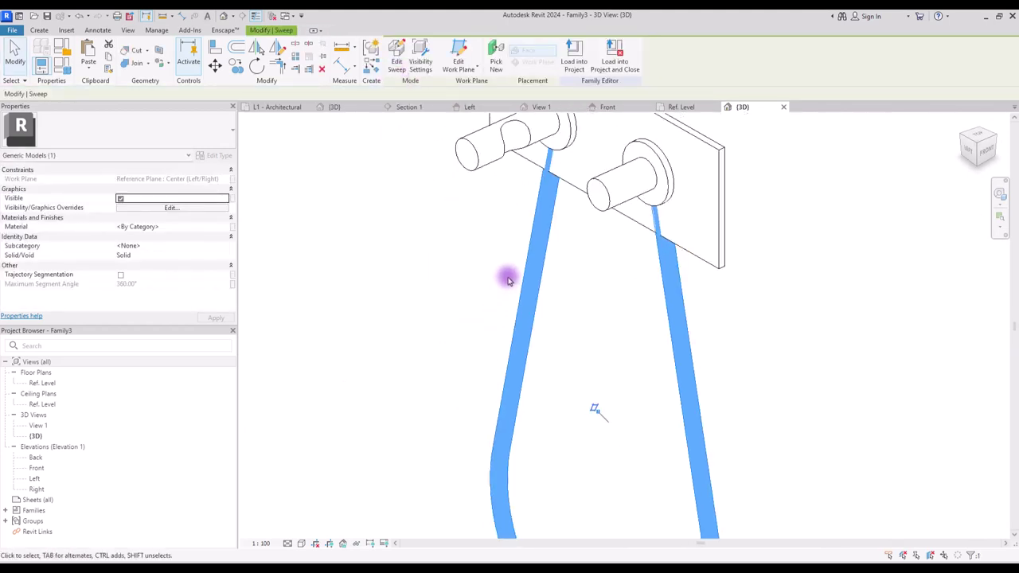
Nudge the hose sweep away from the plate to the cylinder's notch in the Ref. Level plan, and slightly to the right in the Left elevation.
{"action": "scroll", "coordinate": [508, 278], "scroll_direction": "down", "scroll_amount": 3}
{"action": "left_click", "coordinate": [661, 108]}
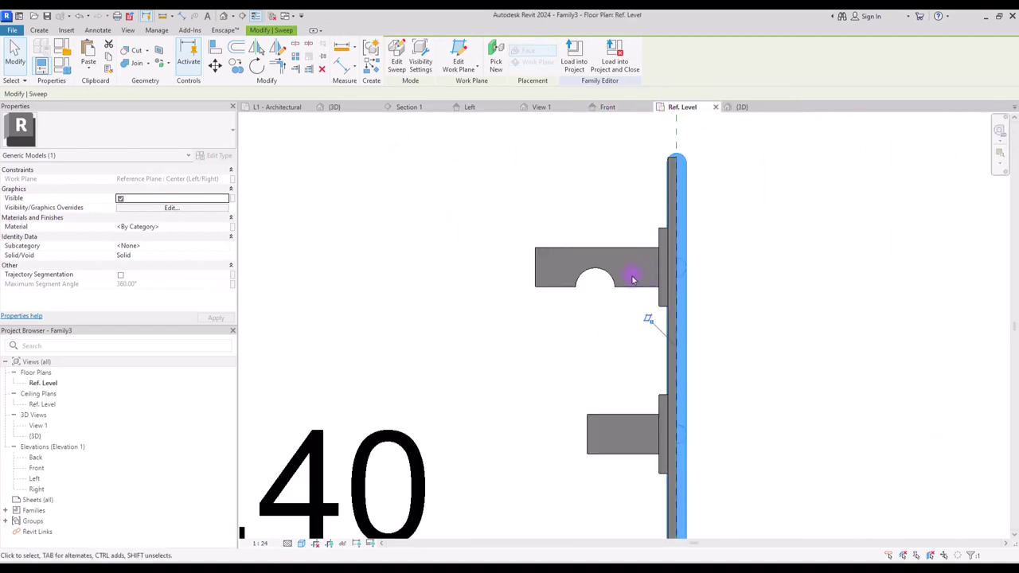
{"action": "key", "text": "Left"}
{"action": "key", "text": "Left"}
{"action": "key", "text": "Left"}
{"action": "key", "text": "Left"}
{"action": "key", "text": "Left"}
{"action": "key", "text": "Left"}
{"action": "key", "text": "Left"}
{"action": "key", "text": "Left"}
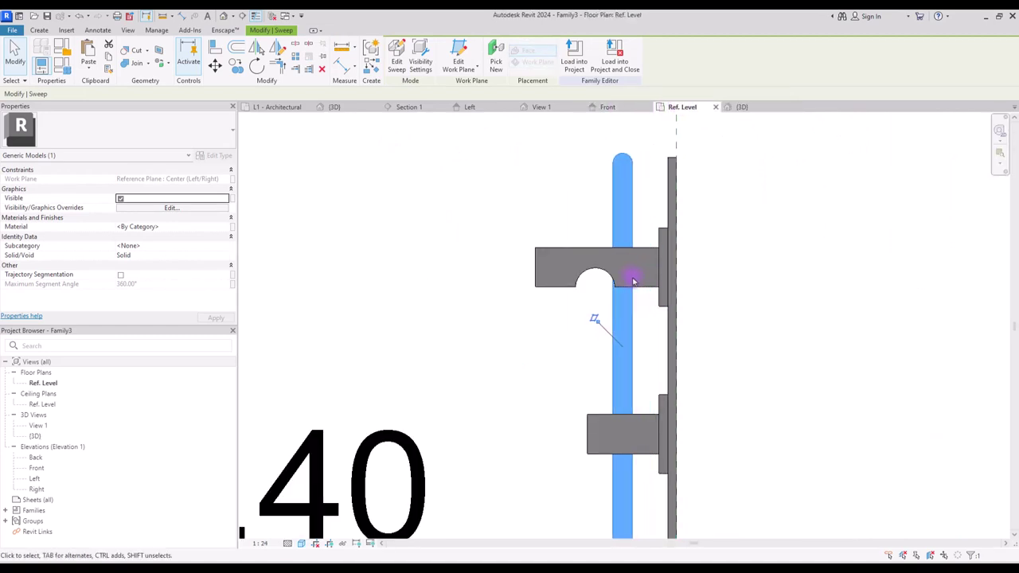
{"action": "key", "text": "Left"}
{"action": "key", "text": "Left"}
{"action": "key", "text": "Left"}
{"action": "key", "text": "Left"}
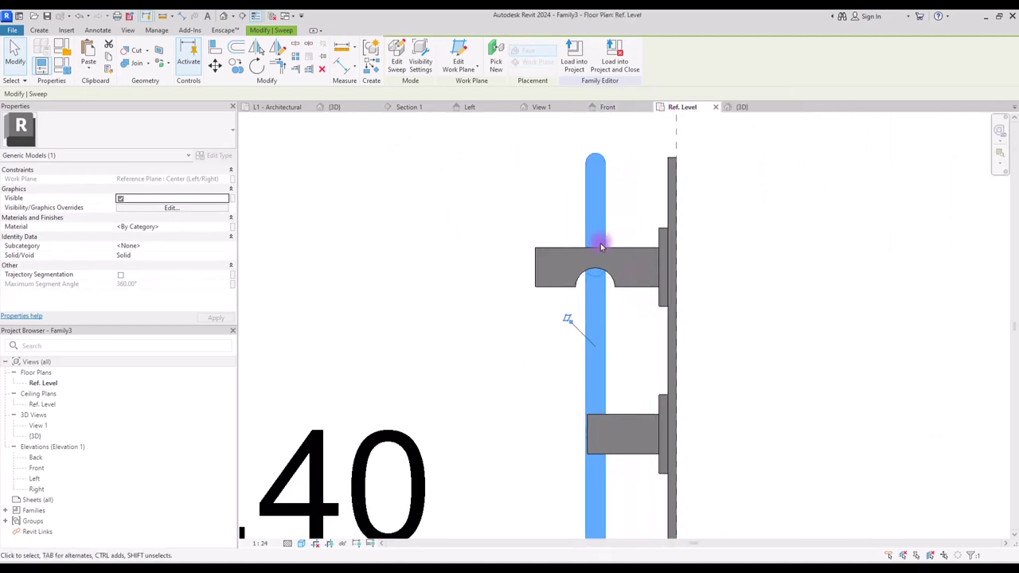
{"action": "left_click", "coordinate": [474, 107]}
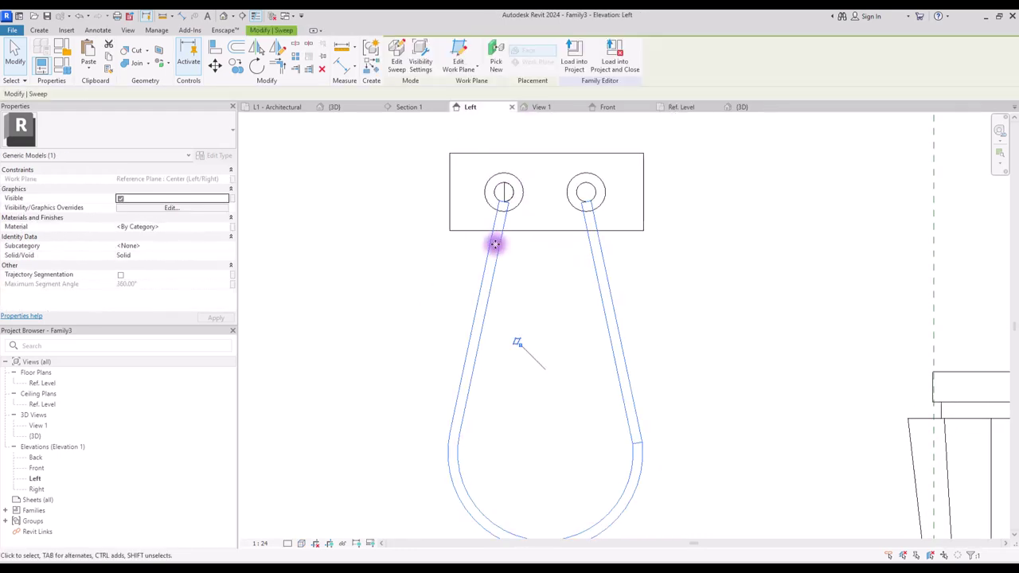
{"action": "key", "text": "Right"}
{"action": "key", "text": "Right"}
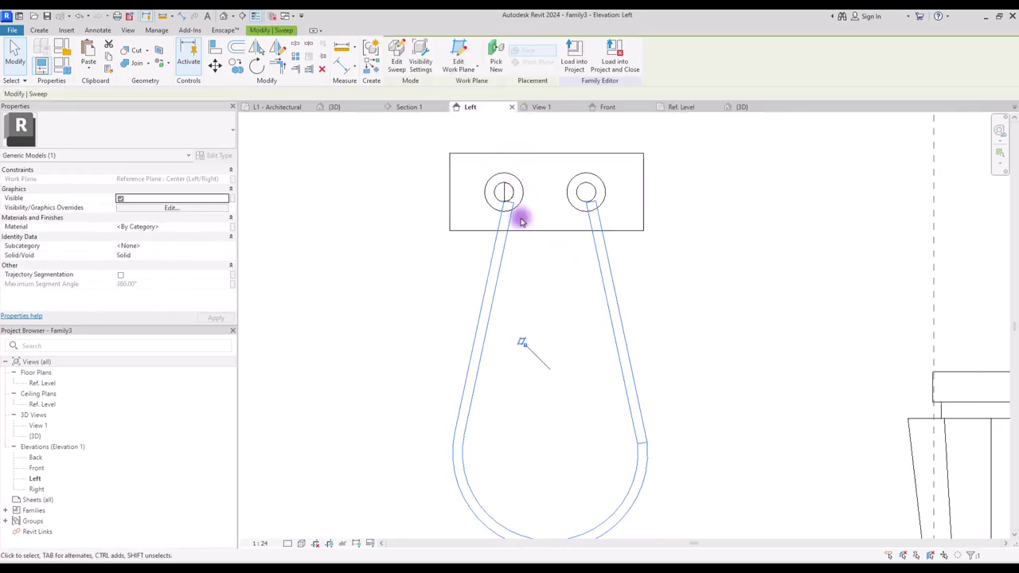
Start an extrusion and set its work plane in the Ref. Level plan by picking the hose's end face at the notched cylinder.
{"action": "left_click", "coordinate": [39, 29]}
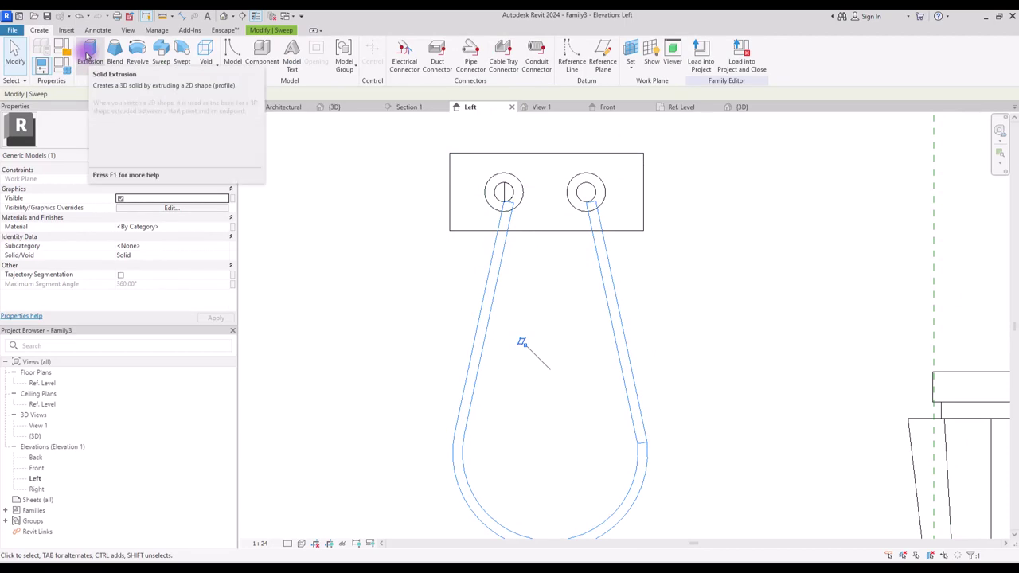
{"action": "left_click", "coordinate": [89, 52]}
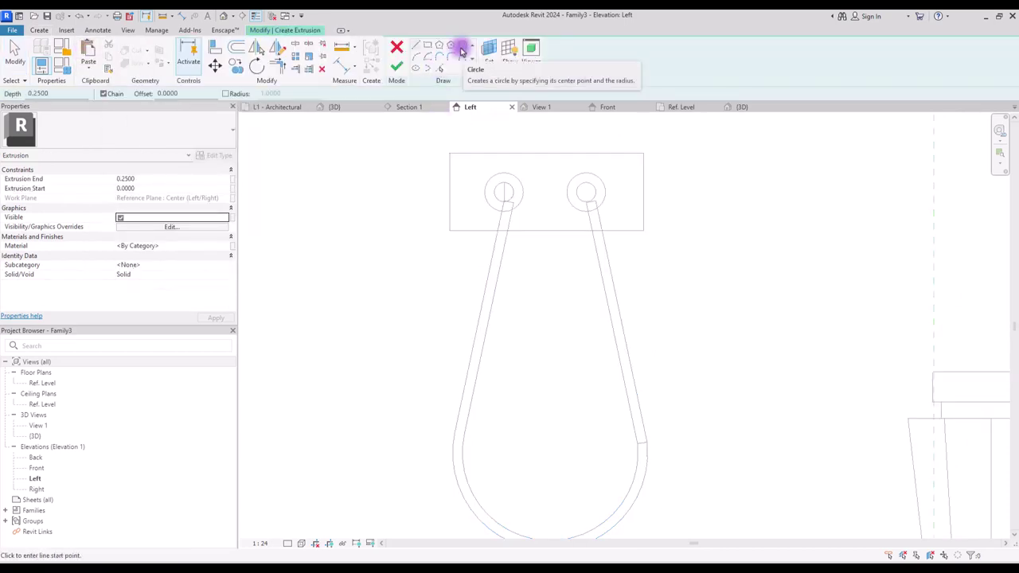
{"action": "left_click", "coordinate": [676, 107]}
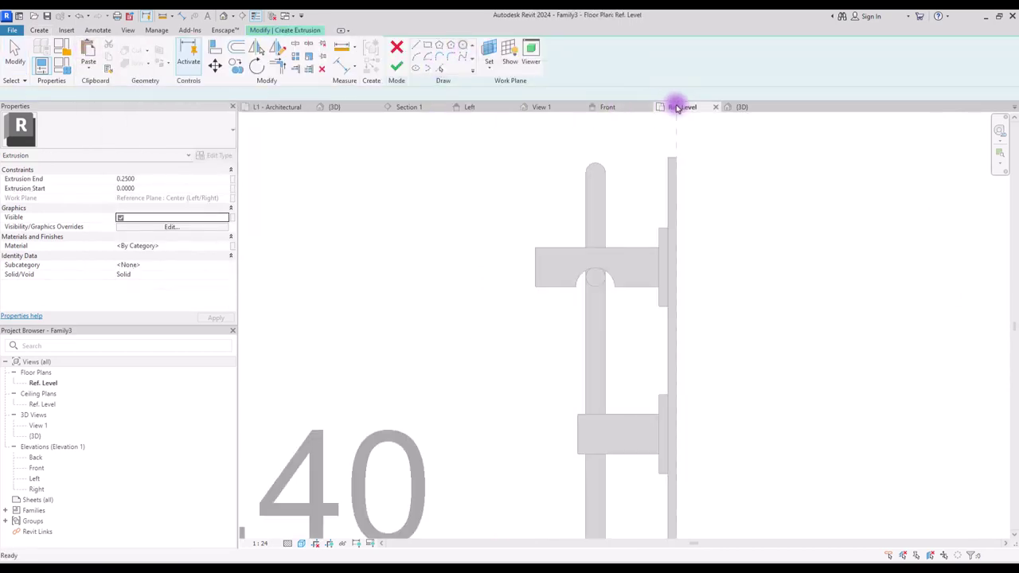
{"action": "left_click", "coordinate": [494, 70]}
{"action": "left_click", "coordinate": [421, 230]}
{"action": "left_click", "coordinate": [473, 278]}
{"action": "left_click", "coordinate": [596, 275]}
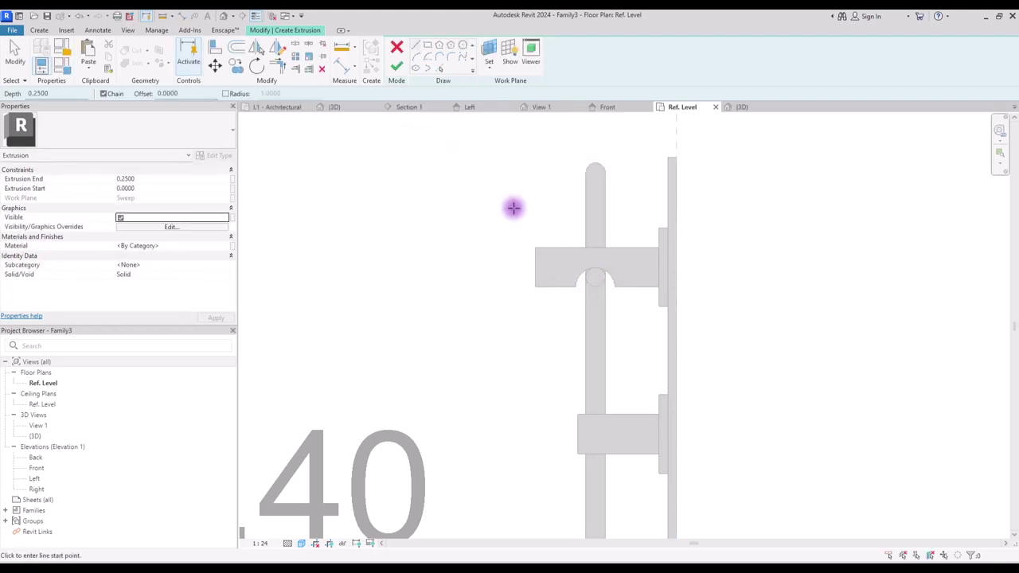
Sketch a circle matching the hose's end inside the notch and finish the extrusion with a depth of 0.25.
{"action": "left_click", "coordinate": [599, 278]}
{"action": "left_click", "coordinate": [596, 268]}
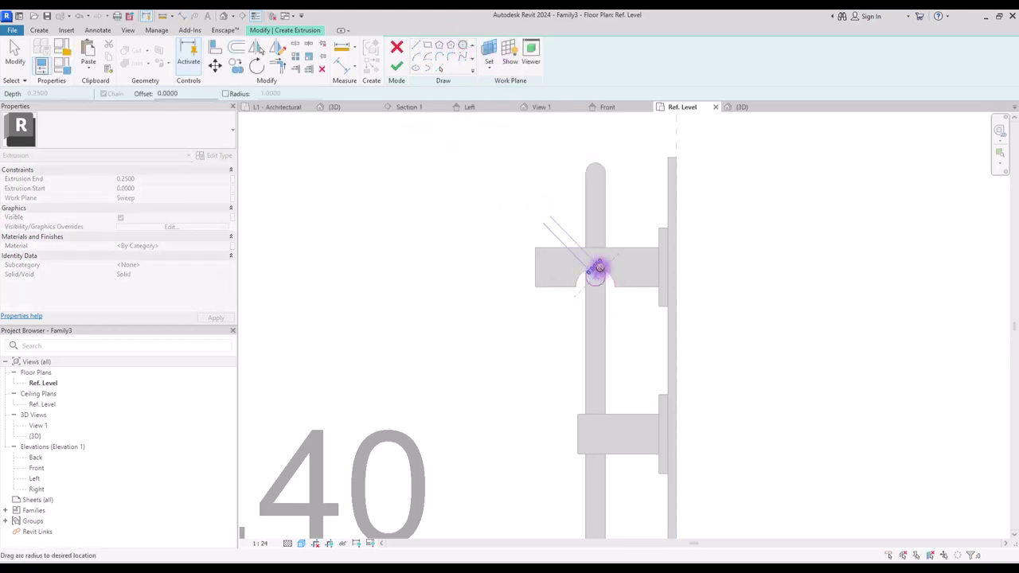
{"action": "key", "text": "Escape"}
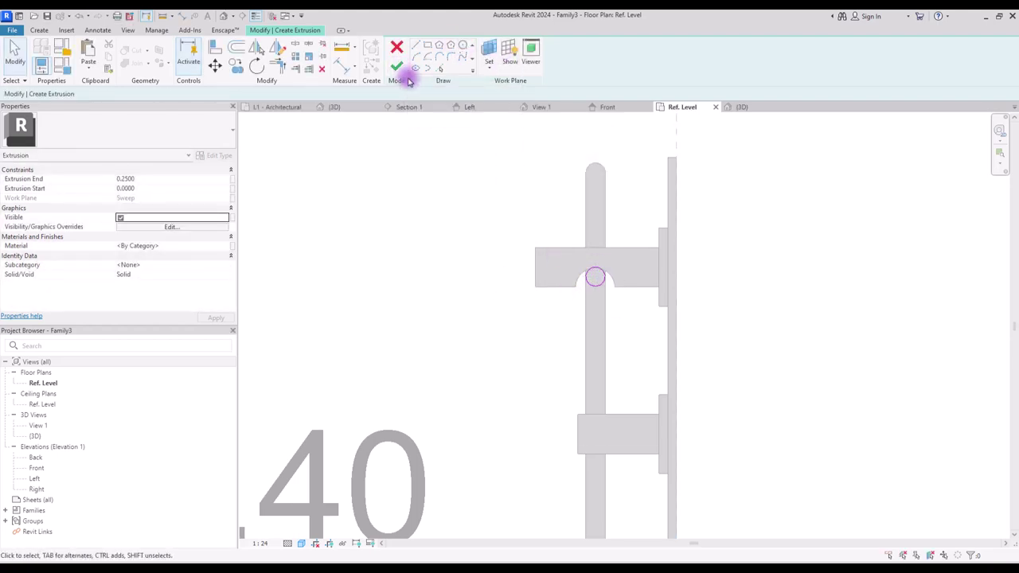
{"action": "left_click", "coordinate": [595, 277]}
{"action": "left_click", "coordinate": [595, 273]}
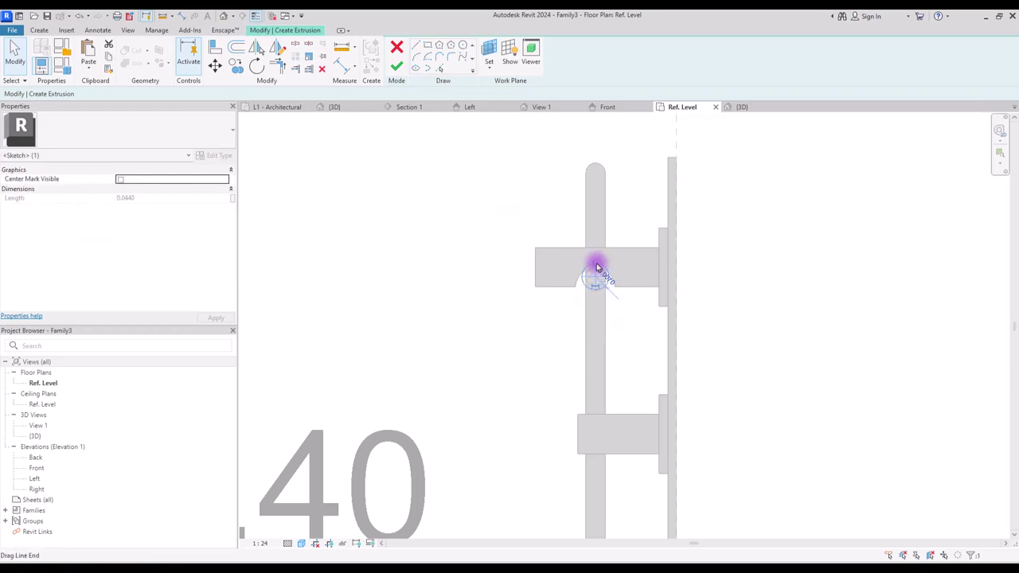
{"action": "left_click", "coordinate": [490, 224]}
{"action": "left_click", "coordinate": [396, 66]}
{"action": "left_click", "coordinate": [621, 200]}
Select all the hand-shower parts in the 3D view, filtering out Generic Models (Void), and associate their material with a new type parameter named Metal.
{"action": "left_click", "coordinate": [743, 107]}
{"action": "left_click", "coordinate": [699, 297]}
{"action": "mouse_move", "coordinate": [591, 317]}
{"action": "middle_mouse_down", "text": "shift"}
{"action": "mouse_move", "coordinate": [549, 375]}
{"action": "mouse_move", "coordinate": [801, 287]}
{"action": "mouse_move", "coordinate": [605, 387]}
{"action": "mouse_move", "coordinate": [519, 494]}
{"action": "mouse_move", "coordinate": [437, 464]}
{"action": "mouse_move", "coordinate": [703, 352]}
{"action": "mouse_move", "coordinate": [809, 401]}
{"action": "mouse_move", "coordinate": [566, 434]}
{"action": "middle_mouse_up", "text": "shift"}
{"action": "left_click", "coordinate": [457, 255]}
{"action": "scroll", "coordinate": [457, 254], "scroll_direction": "down", "scroll_amount": 2}
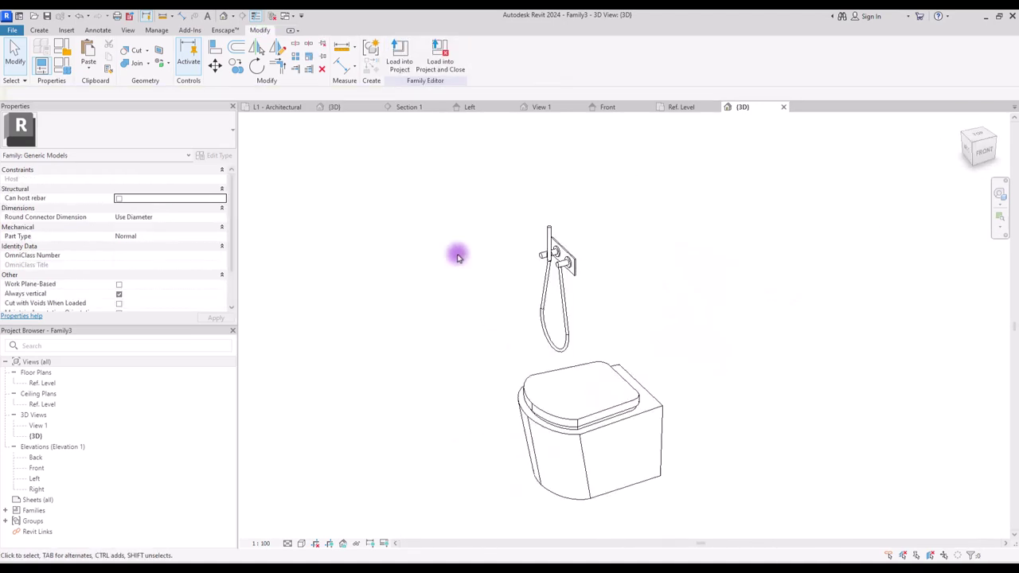
{"action": "left_click_drag", "start_coordinate": [471, 199], "coordinate": [586, 360]}
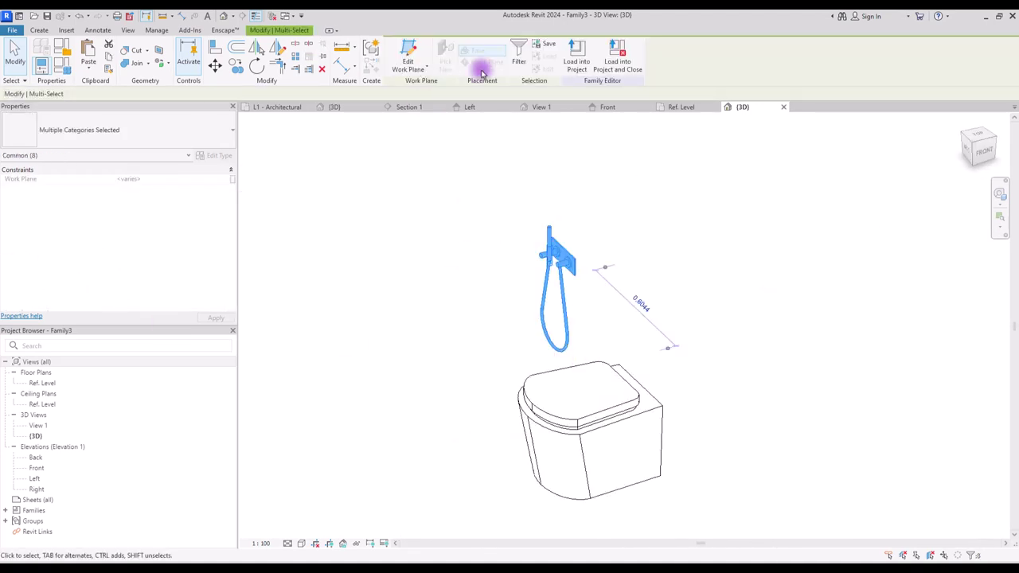
{"action": "left_click", "coordinate": [519, 51]}
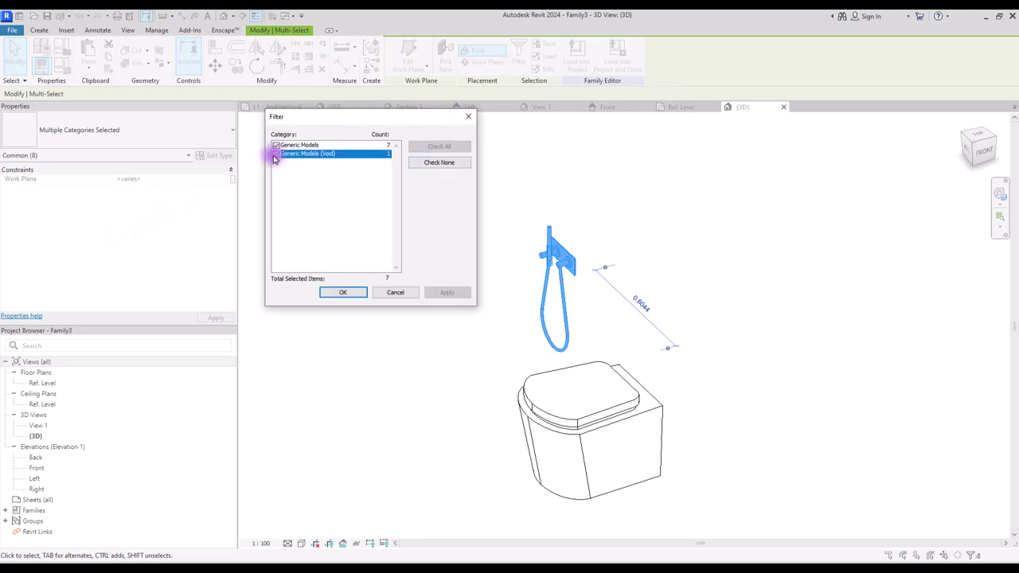
{"action": "left_click", "coordinate": [334, 297]}
{"action": "left_click", "coordinate": [232, 230]}
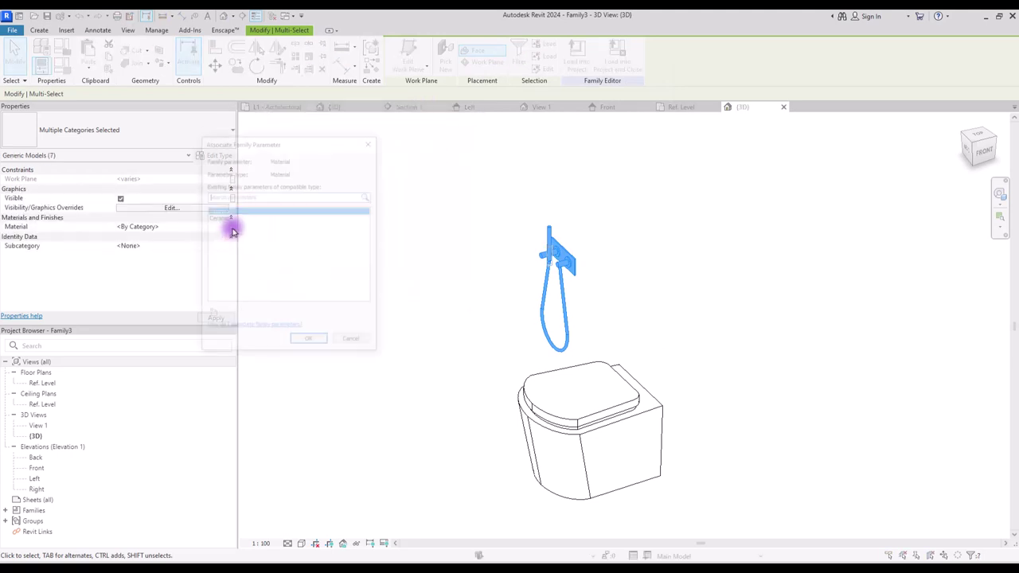
{"action": "left_click", "coordinate": [209, 316]}
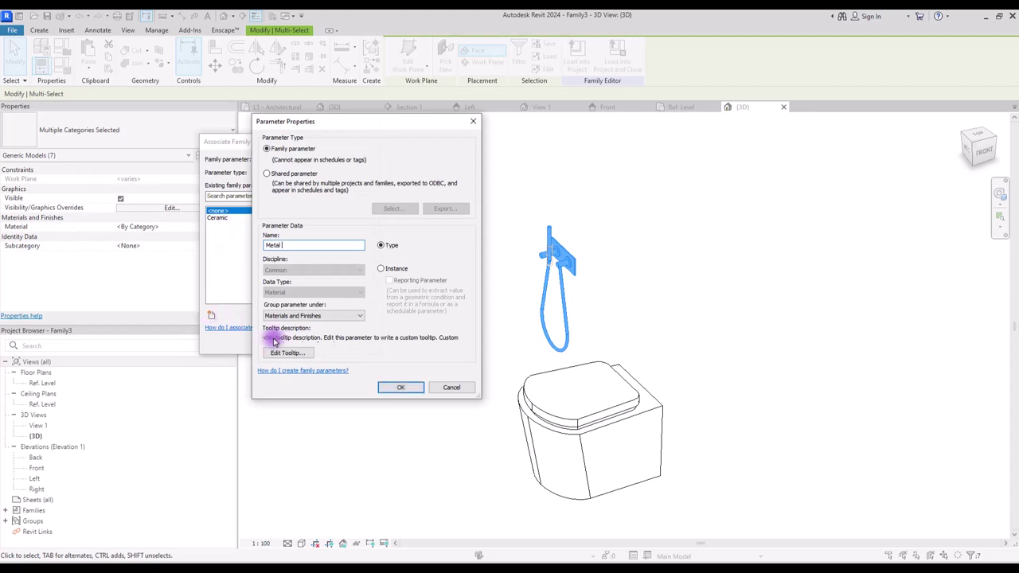
{"action": "left_click", "coordinate": [412, 387]}
{"action": "key", "text": "Return"}
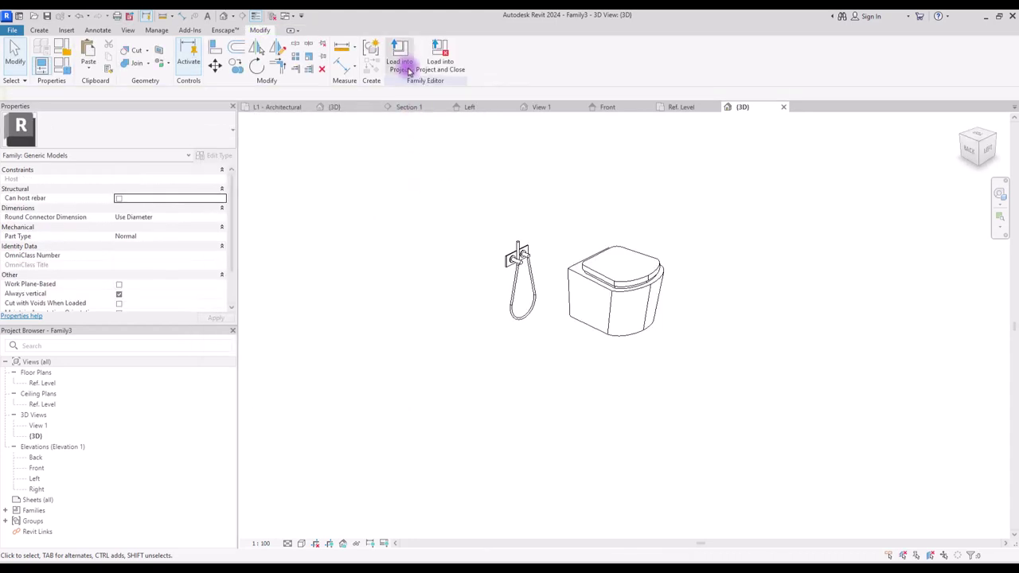
Load the family into the bathroom project, place it rotated 180° against the wall beside the bathtub's end in L1 - Architectural, and check it in 3D.
{"action": "left_click", "coordinate": [403, 57]}
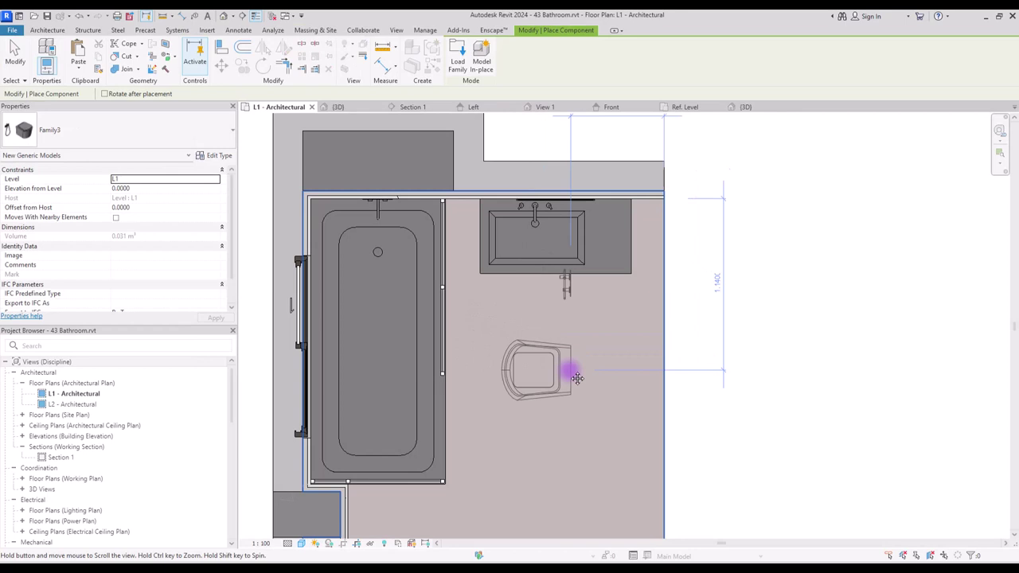
{"action": "middle_click_drag", "start_coordinate": [572, 373], "coordinate": [606, 260]}
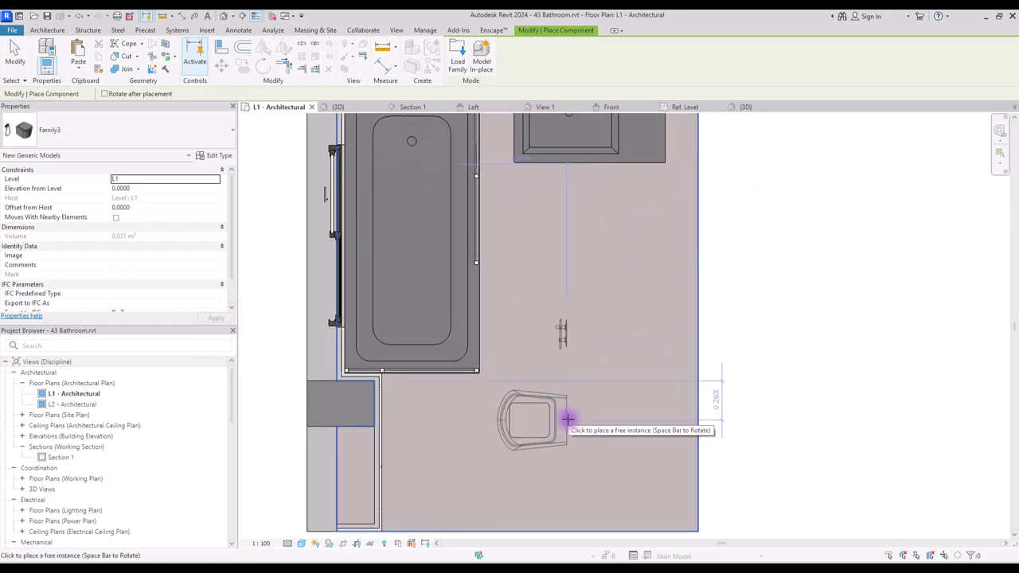
{"action": "middle_click_drag", "start_coordinate": [590, 396], "coordinate": [605, 356]}
{"action": "key", "text": "space"}
{"action": "key", "text": "space"}
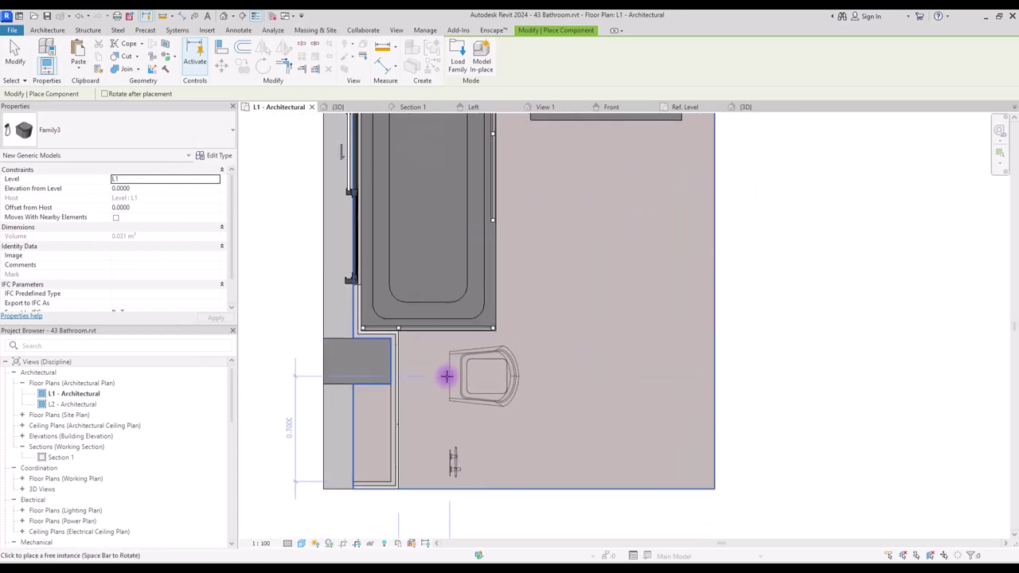
{"action": "left_click", "coordinate": [397, 359]}
{"action": "key", "text": "Escape"}
{"action": "key", "text": "Escape"}
{"action": "key", "text": "ctrl+Tab"}
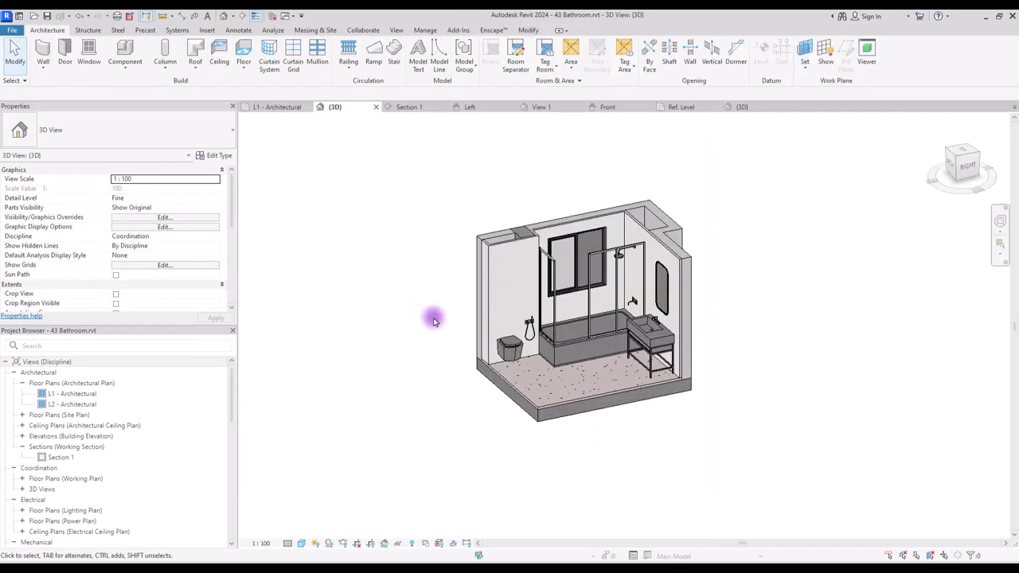
{"action": "middle_click_drag", "start_coordinate": [574, 442], "coordinate": [539, 392], "text": "shift"}
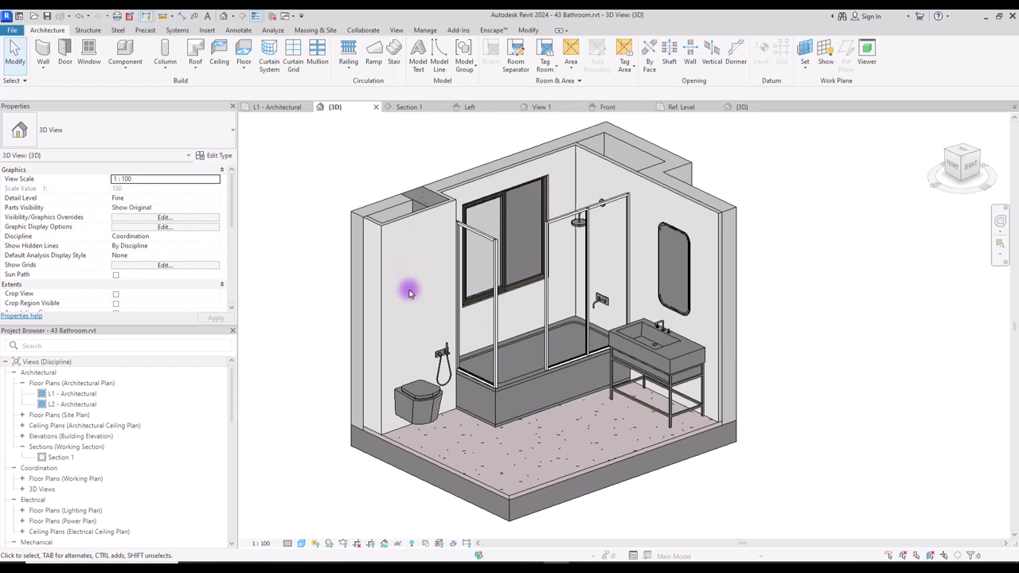
Start an in-place component in the Generic Models category and name it Towel rack.
{"action": "left_click", "coordinate": [126, 68]}
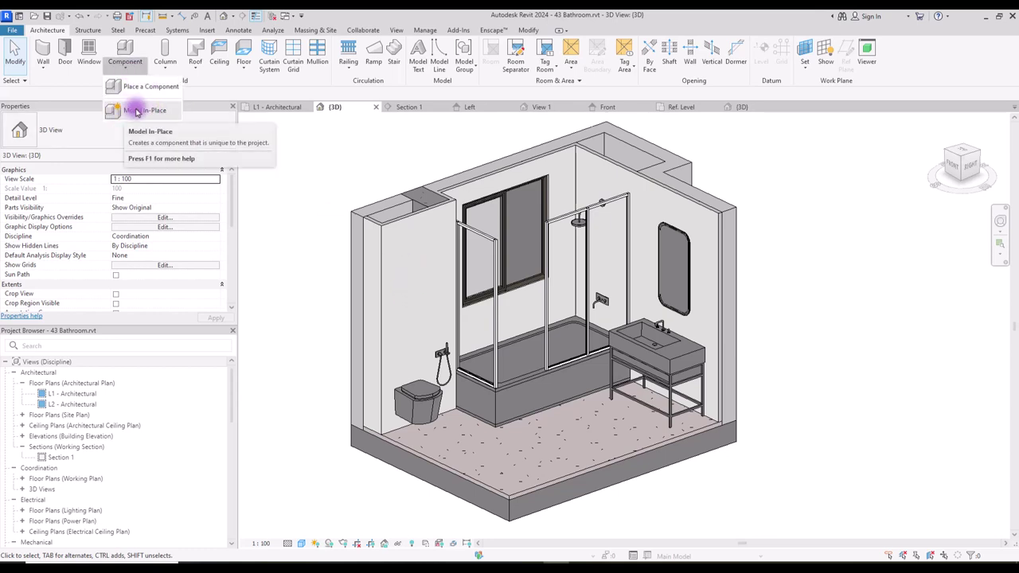
{"action": "left_click", "coordinate": [136, 112]}
{"action": "left_click", "coordinate": [599, 199]}
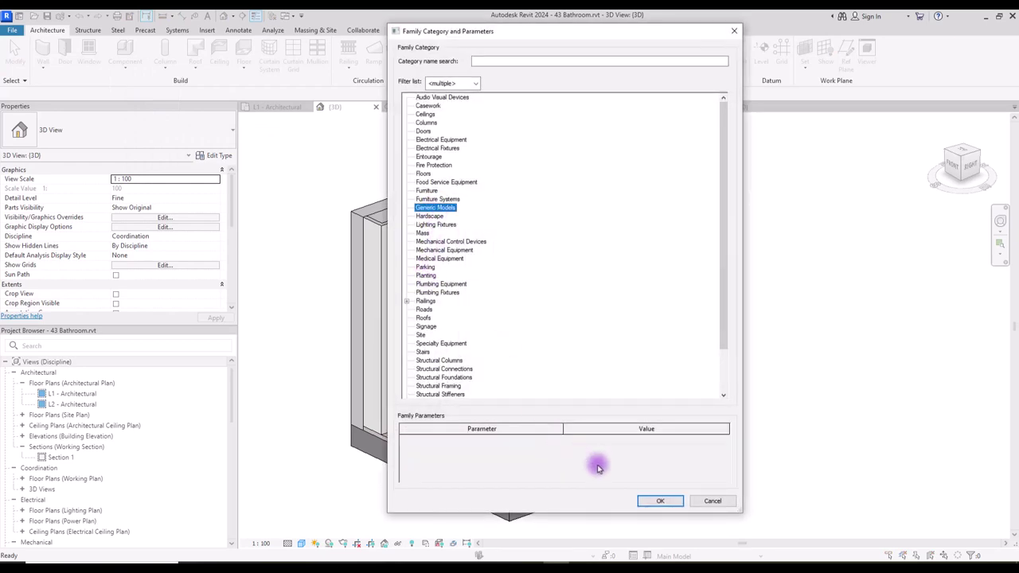
{"action": "left_click", "coordinate": [660, 501]}
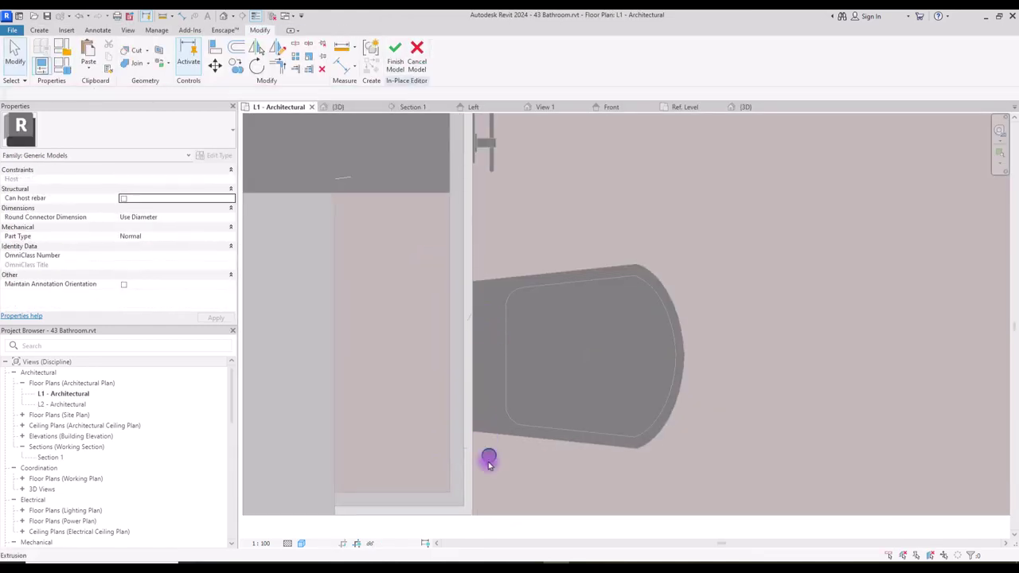
Extrude a small circle beside the wall next to the toilet, stretch it into a raised wall post, and mirror a copy across the toilet.
{"action": "left_click", "coordinate": [485, 460]}
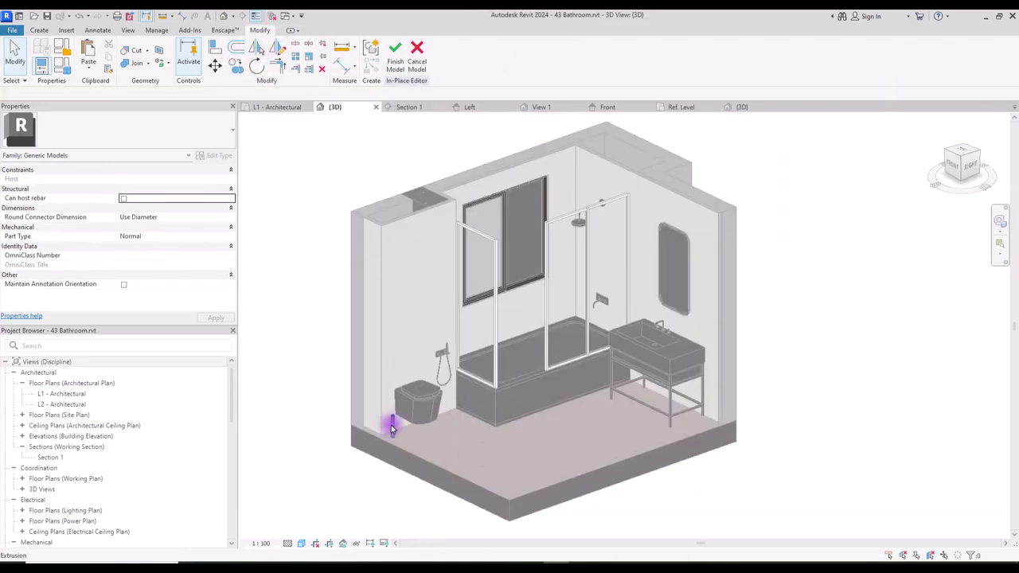
{"action": "left_click", "coordinate": [391, 426]}
{"action": "left_click_drag", "start_coordinate": [391, 414], "coordinate": [341, 193]}
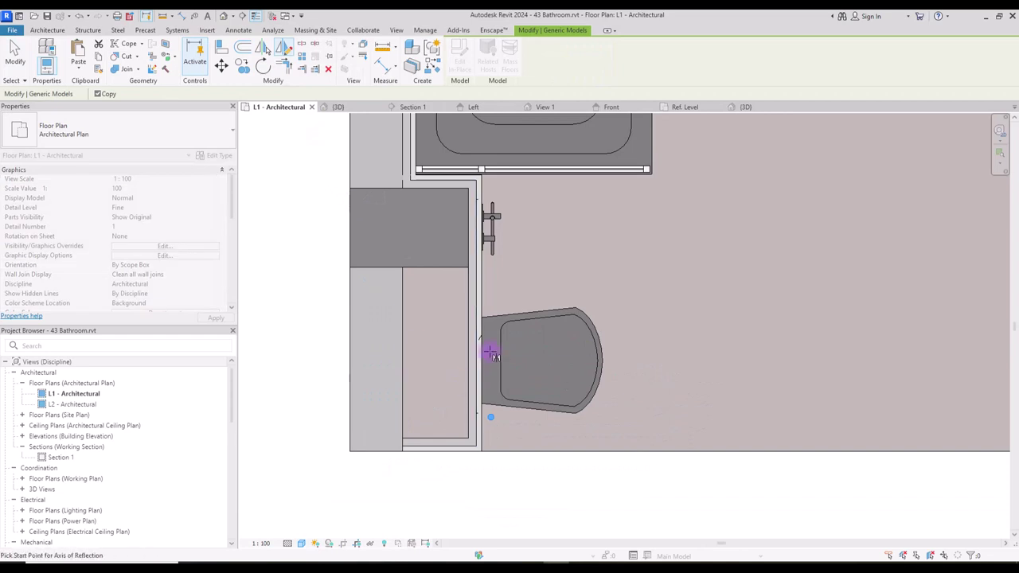
{"action": "double_click", "coordinate": [516, 344]}
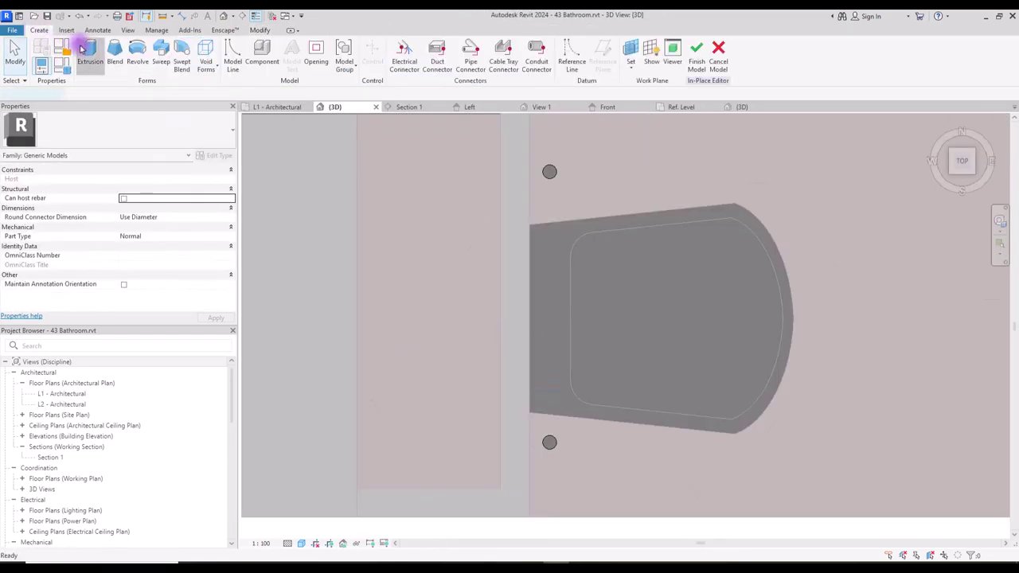
Extrude a narrow rectangular bar spanning the two posts and stretch it up to about 0.016 thick near their upper ends.
{"action": "left_click", "coordinate": [82, 49]}
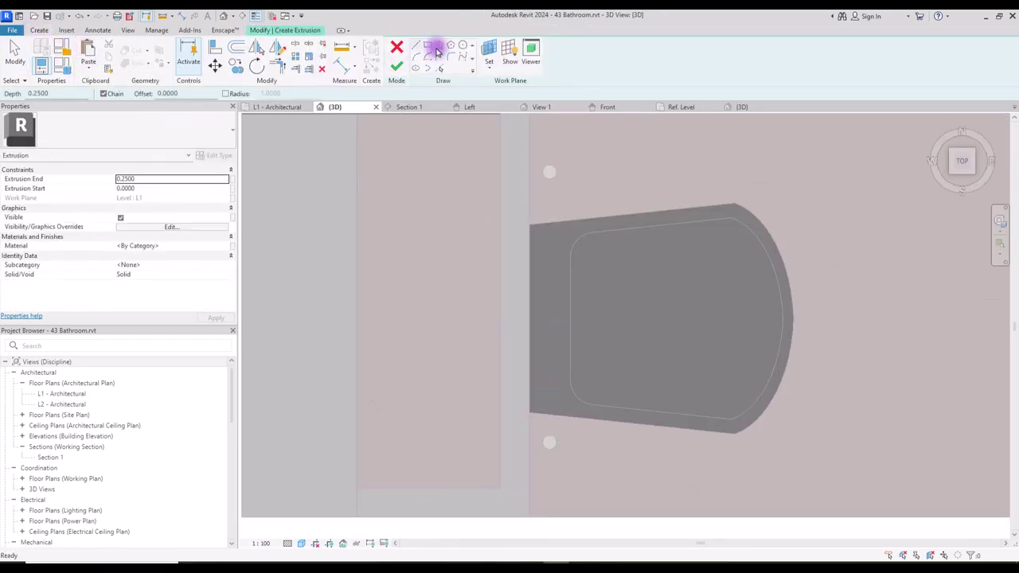
{"action": "left_click", "coordinate": [547, 179]}
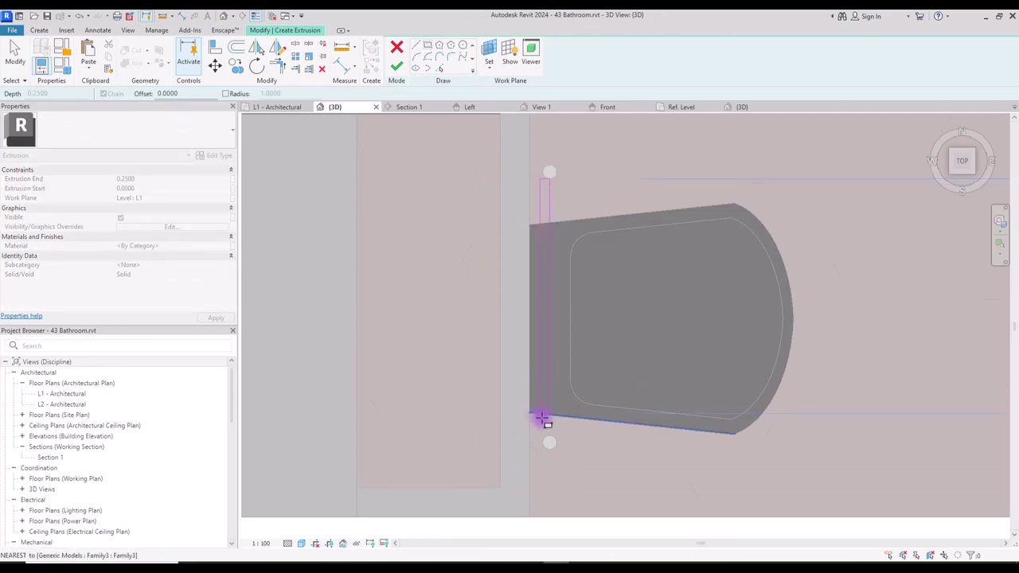
{"action": "left_click", "coordinate": [549, 440]}
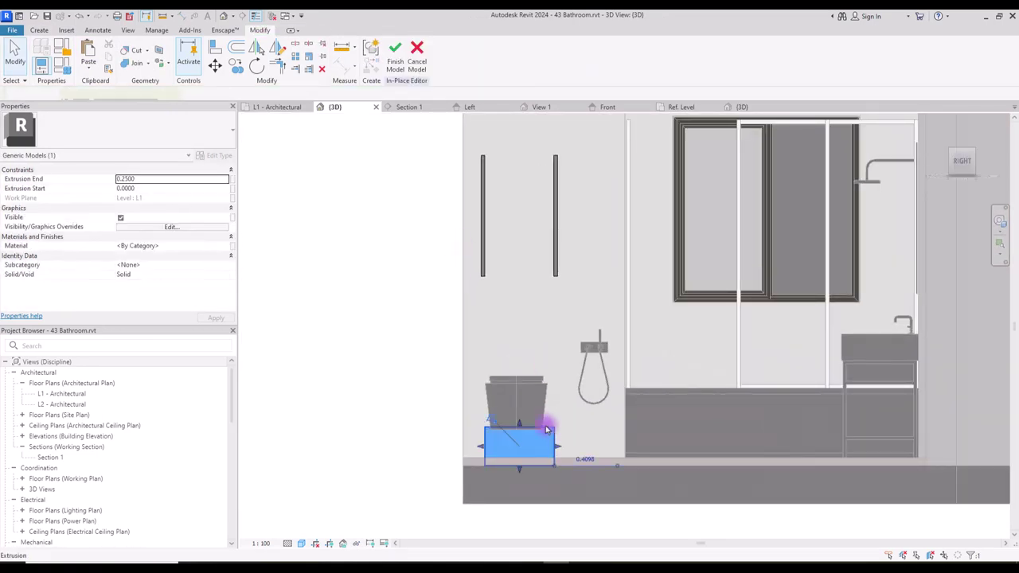
{"action": "left_click_drag", "start_coordinate": [520, 424], "coordinate": [541, 164]}
{"action": "left_click_drag", "start_coordinate": [520, 469], "coordinate": [521, 168]}
Copy the crossbar down the posts to make eight rungs in three groups, finish the Towel rack model, and check it in 3D.
{"action": "left_click", "coordinate": [307, 171]}
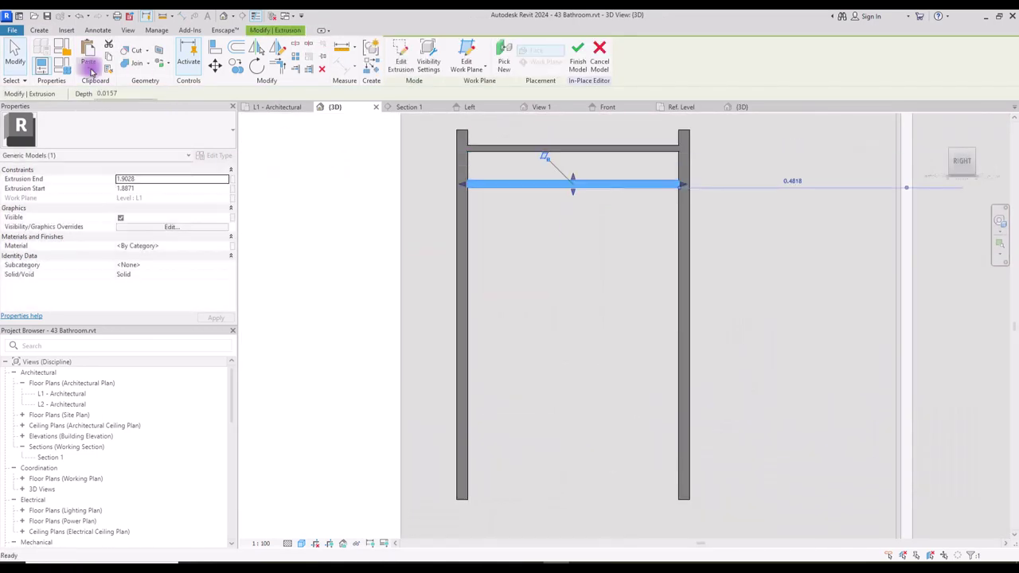
{"action": "left_click_drag", "start_coordinate": [546, 155], "coordinate": [575, 471]}
{"action": "scroll", "coordinate": [576, 439], "scroll_direction": "up", "scroll_amount": 3}
{"action": "left_click", "coordinate": [87, 71]}
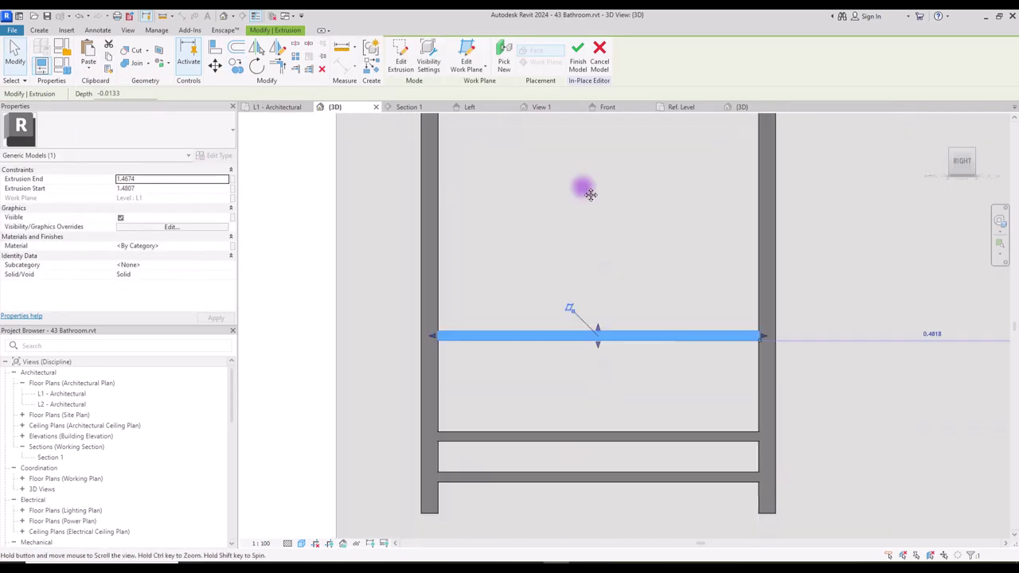
{"action": "left_click_drag", "start_coordinate": [548, 346], "coordinate": [544, 158]}
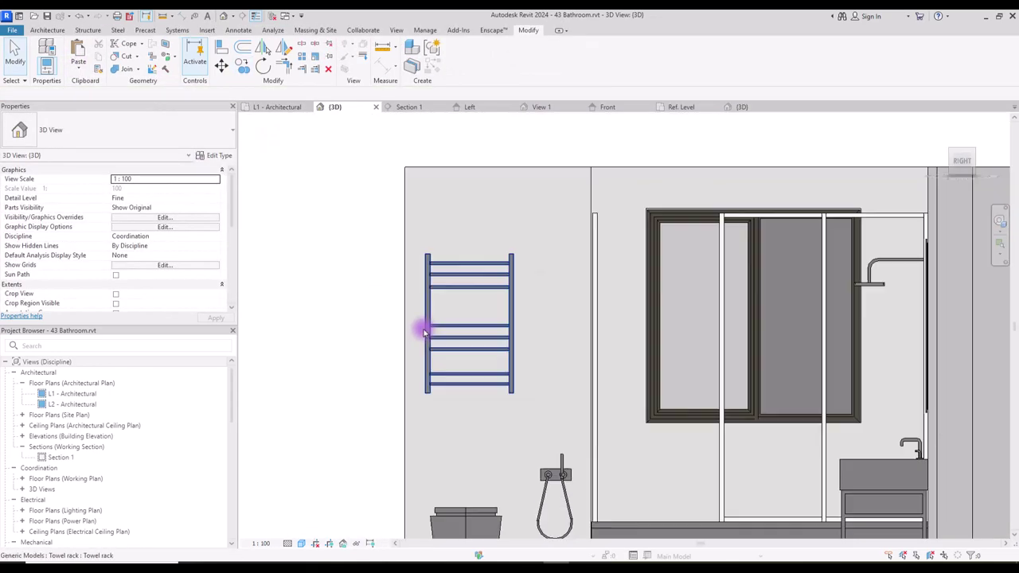
{"action": "scroll", "coordinate": [489, 368], "scroll_direction": "down", "scroll_amount": 3}
{"action": "middle_click_drag", "start_coordinate": [489, 369], "coordinate": [634, 372], "text": "shift"}
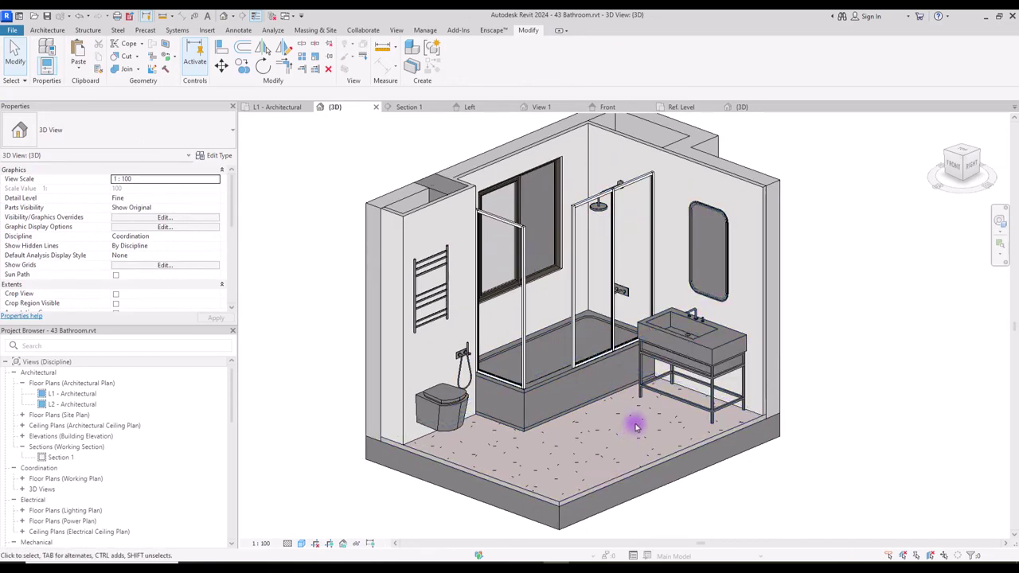
Create a new material named Sink Ceramic for the Ceramic type parameter of the vanity family.
{"action": "scroll", "coordinate": [637, 427], "scroll_direction": "down", "scroll_amount": 1}
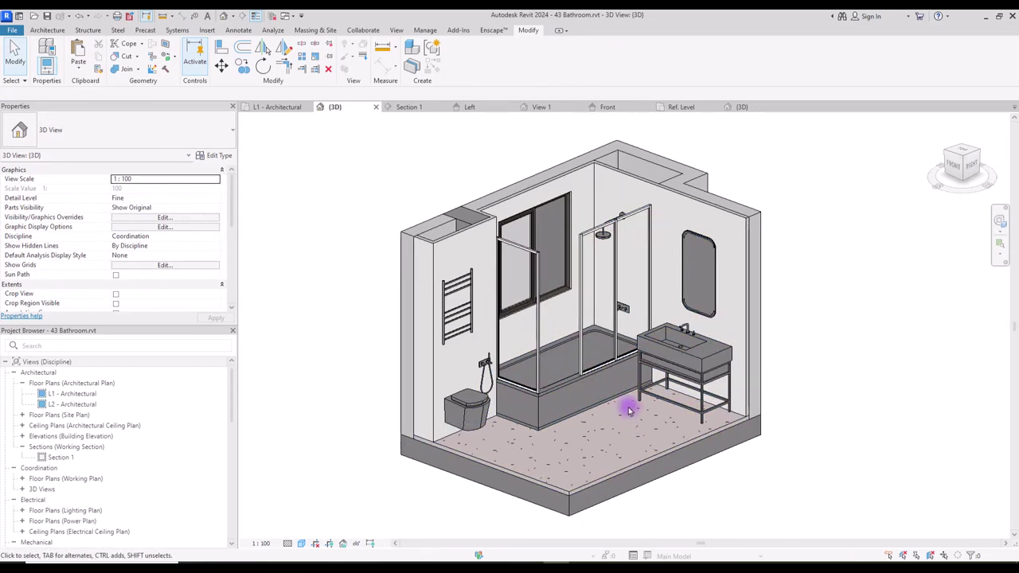
{"action": "scroll", "coordinate": [629, 411], "scroll_direction": "up", "scroll_amount": 1}
{"action": "left_click", "coordinate": [665, 342]}
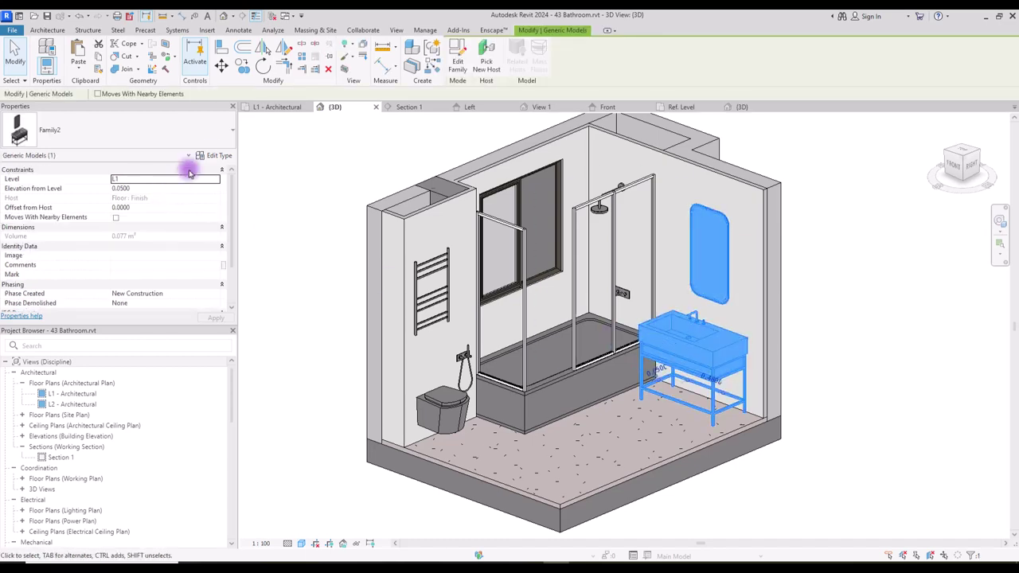
{"action": "left_click", "coordinate": [214, 155]}
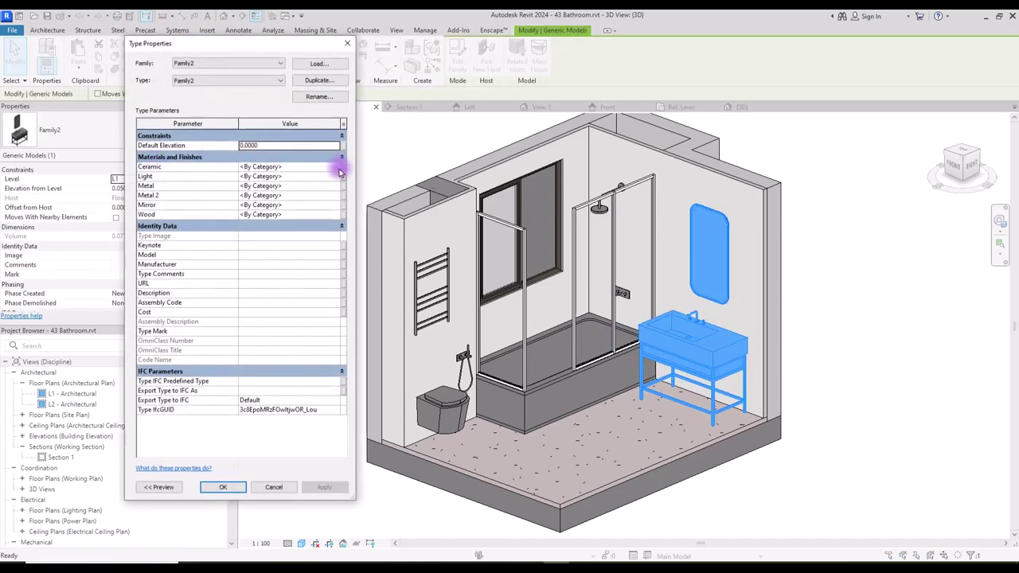
{"action": "left_click", "coordinate": [340, 168]}
{"action": "left_click", "coordinate": [55, 423]}
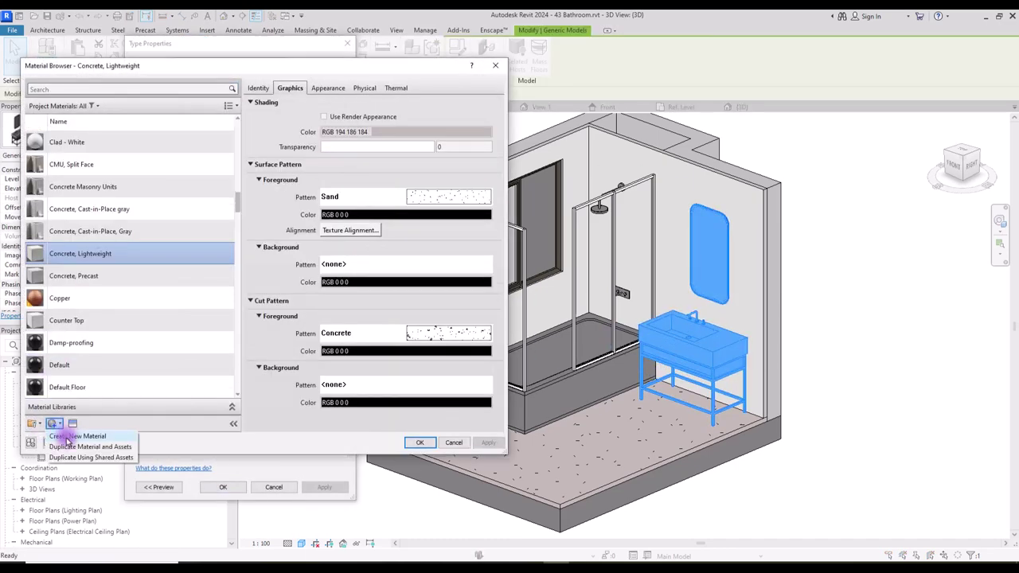
{"action": "left_click", "coordinate": [68, 437]}
{"action": "right_click", "coordinate": [102, 255]}
{"action": "left_click", "coordinate": [139, 303]}
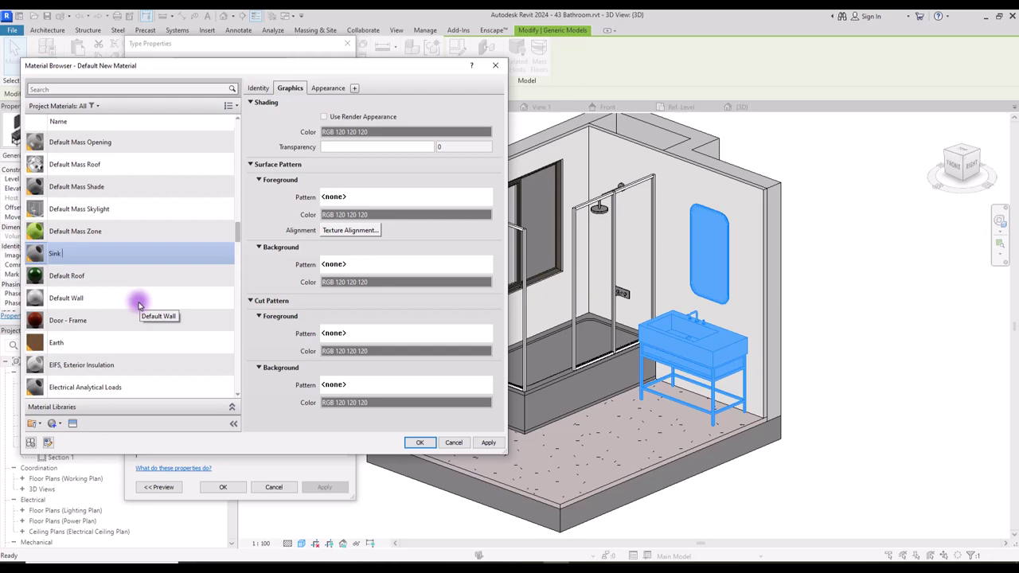
{"action": "key", "text": "Return"}
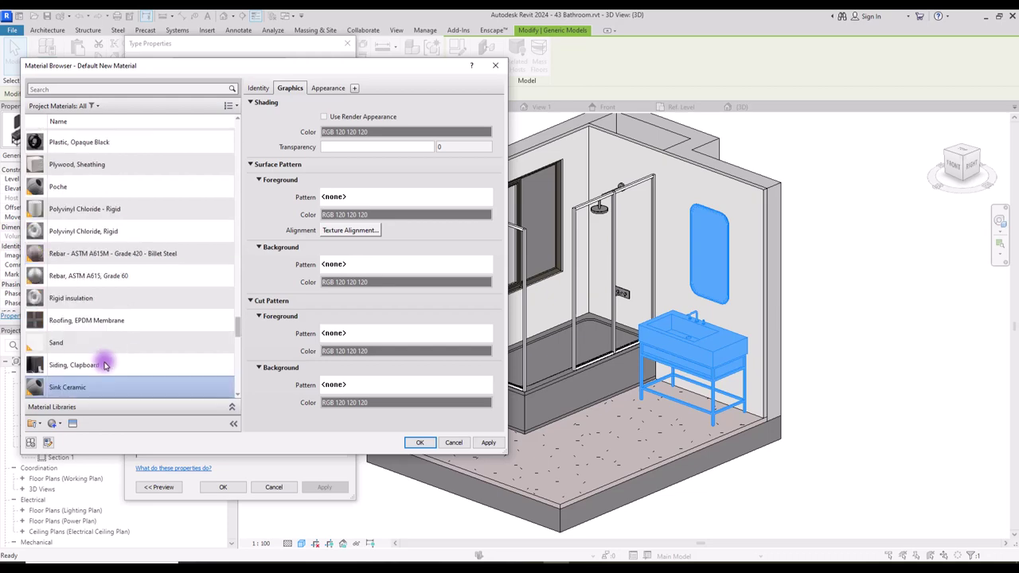
Give Sink Ceramic the Ice White ceramic appearance, use its render appearance for shading, and assign it to the Ceramic parameter.
{"action": "left_click", "coordinate": [73, 423]}
{"action": "left_click", "coordinate": [129, 109]}
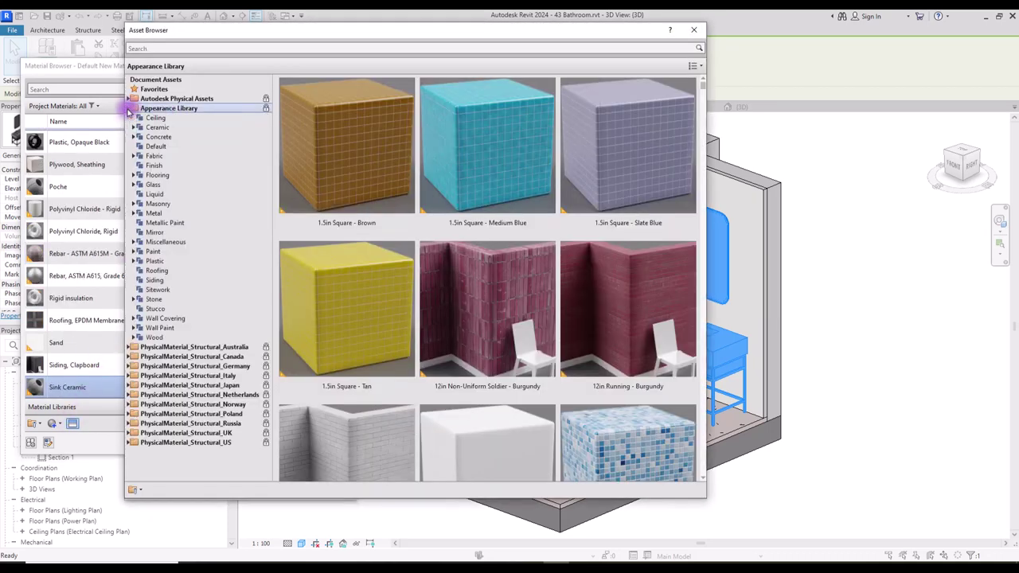
{"action": "left_click", "coordinate": [174, 128]}
{"action": "left_click_drag", "start_coordinate": [713, 99], "coordinate": [714, 379]}
{"action": "double_click", "coordinate": [484, 199]}
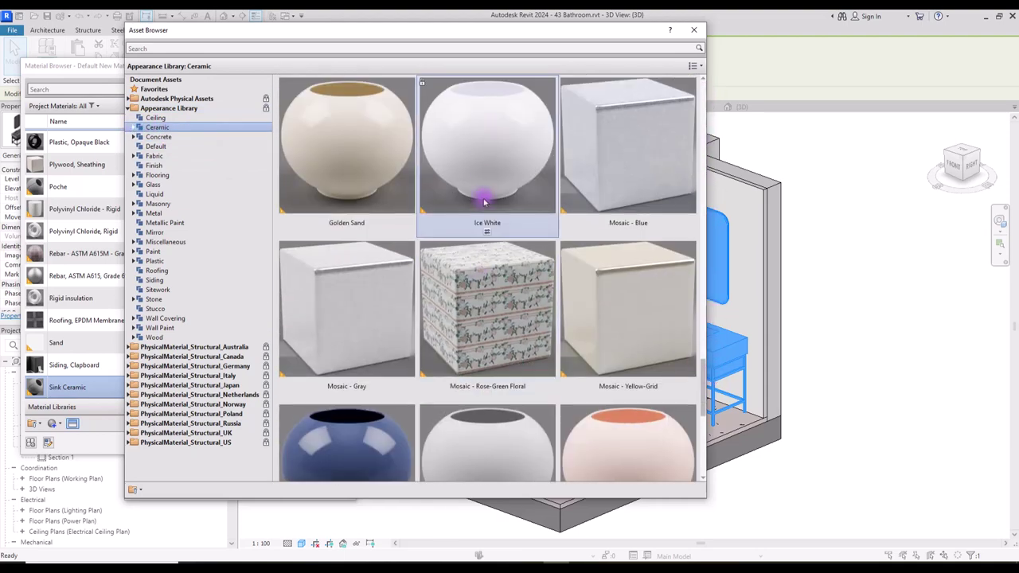
{"action": "left_click", "coordinate": [693, 29]}
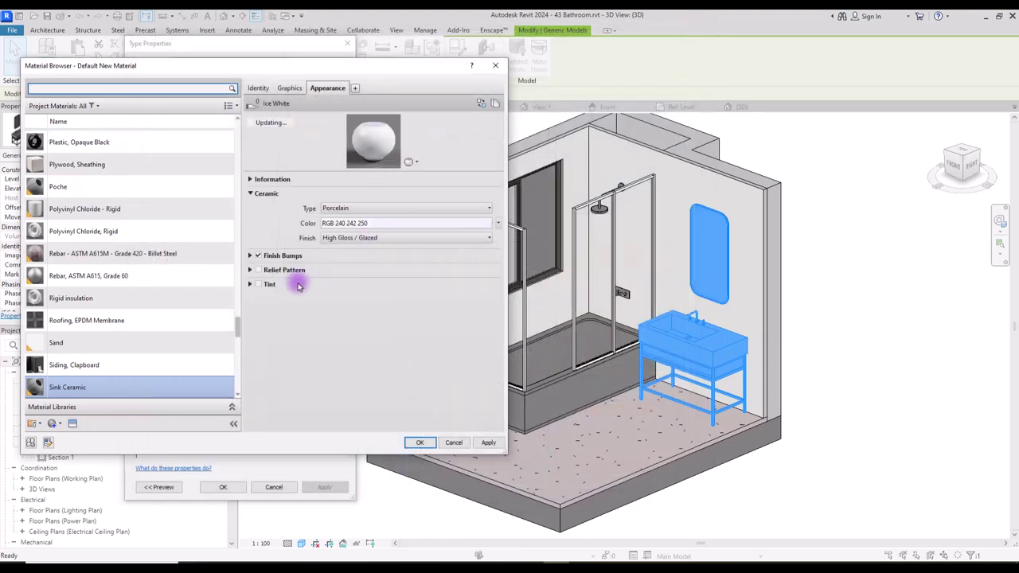
{"action": "left_click", "coordinate": [289, 87]}
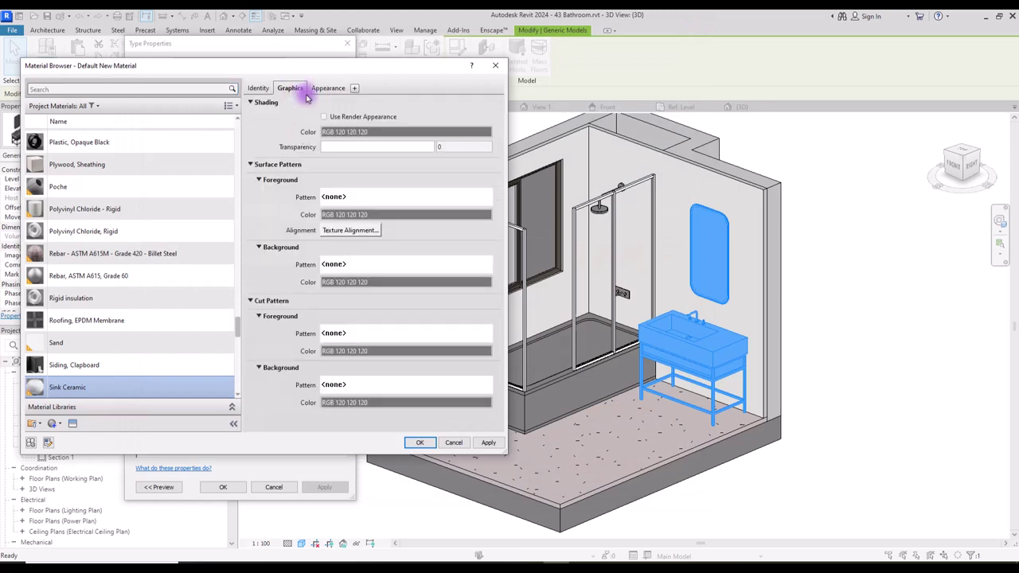
{"action": "left_click", "coordinate": [323, 116]}
{"action": "left_click", "coordinate": [419, 442]}
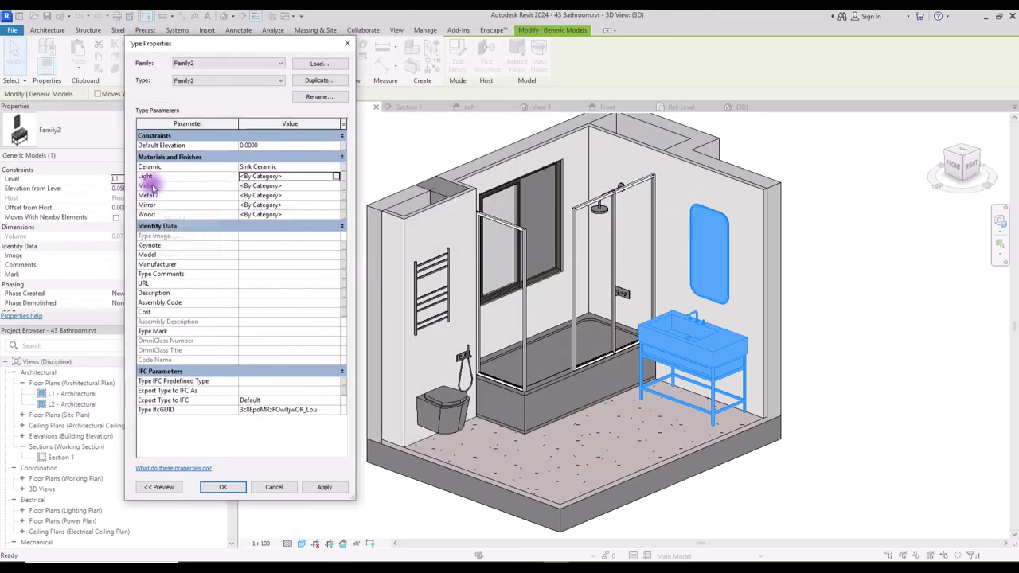
Create a new material named Metal Black for the vanity's Metal parameter.
{"action": "left_click", "coordinate": [336, 177]}
{"action": "right_click", "coordinate": [88, 256]}
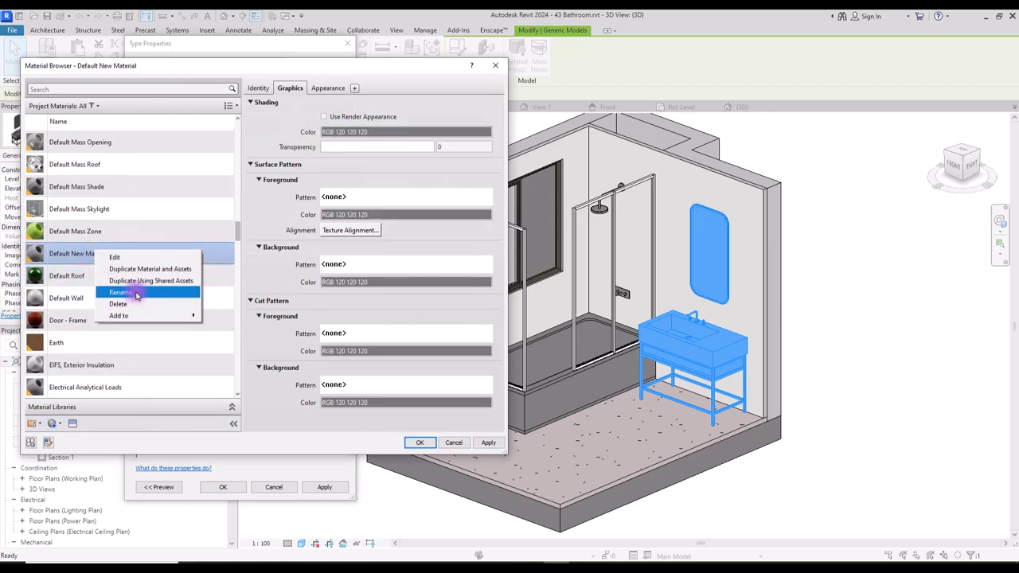
{"action": "left_click", "coordinate": [135, 291]}
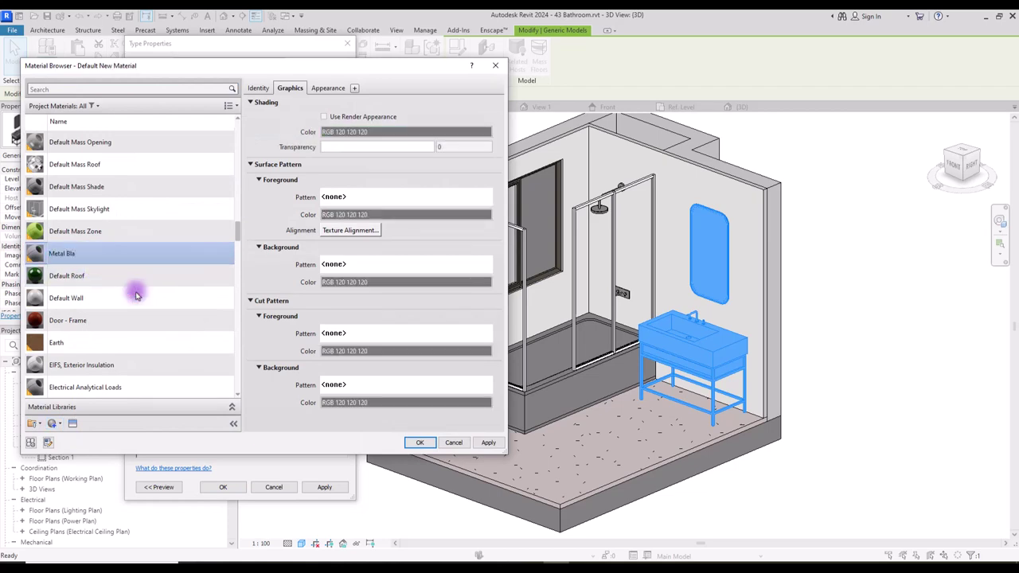
{"action": "type", "text": "Metal Bla"}
{"action": "key", "text": "Return"}
Give Metal Black the Coating - Black Oxide appearance with render-appearance shading, and assign it to both Metal and Metal 2.
{"action": "left_click", "coordinate": [72, 424]}
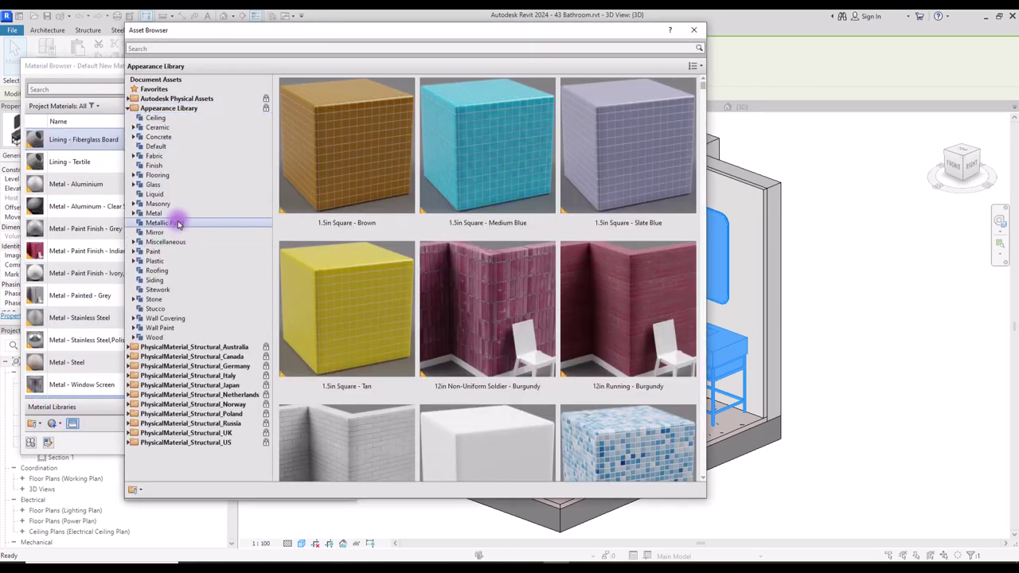
{"action": "left_click", "coordinate": [160, 213]}
{"action": "scroll", "coordinate": [706, 119], "scroll_direction": "down", "scroll_amount": 10}
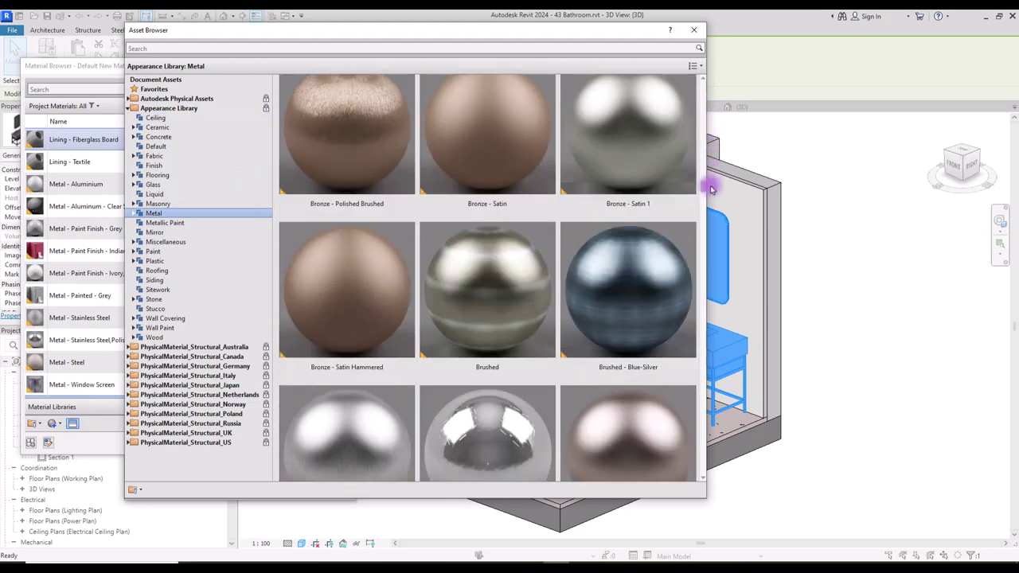
{"action": "scroll", "coordinate": [712, 189], "scroll_direction": "down", "scroll_amount": 5}
{"action": "double_click", "coordinate": [625, 235]}
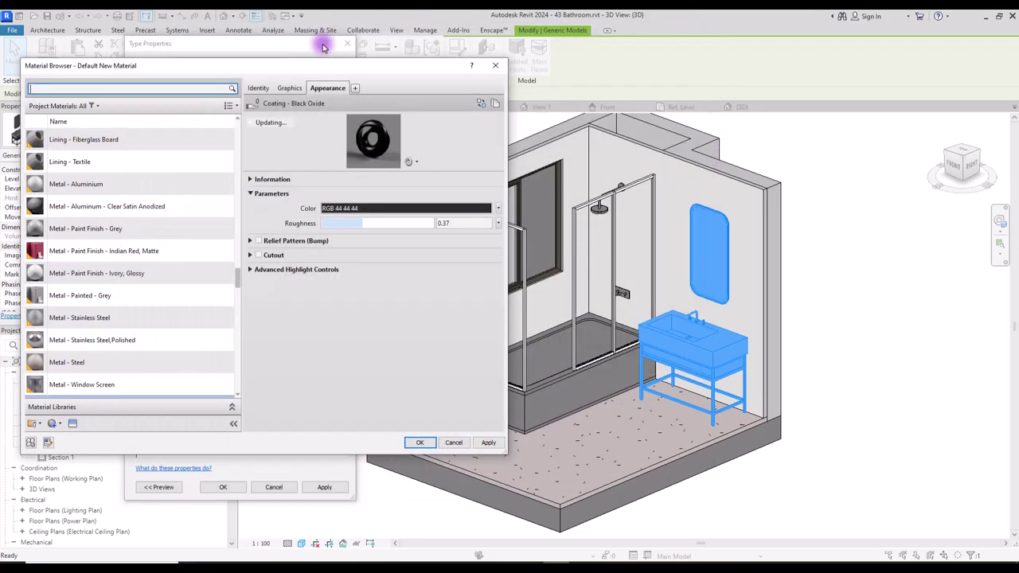
{"action": "left_click", "coordinate": [288, 88]}
{"action": "left_click", "coordinate": [419, 443]}
{"action": "left_click", "coordinate": [296, 200]}
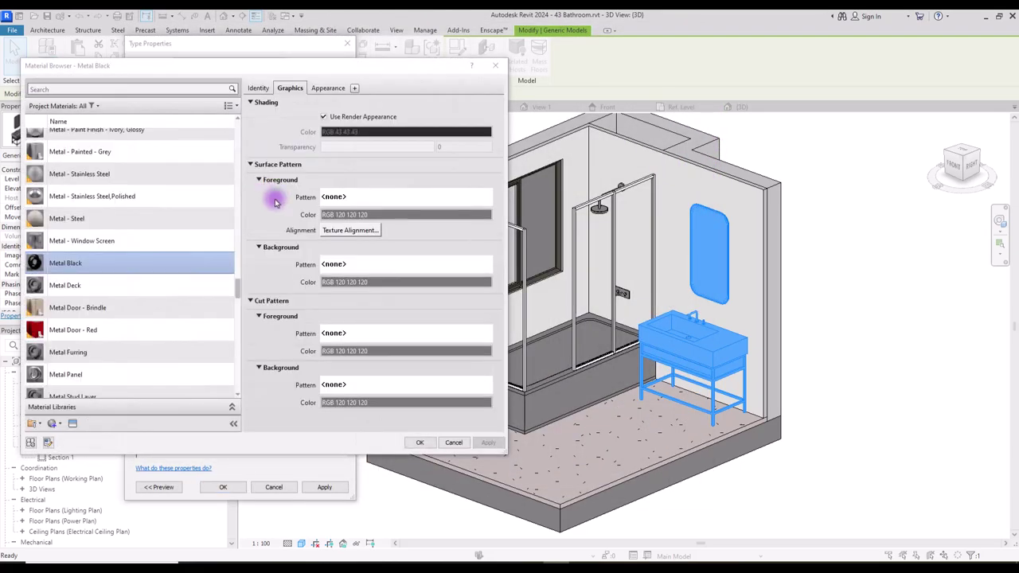
{"action": "left_click", "coordinate": [420, 443]}
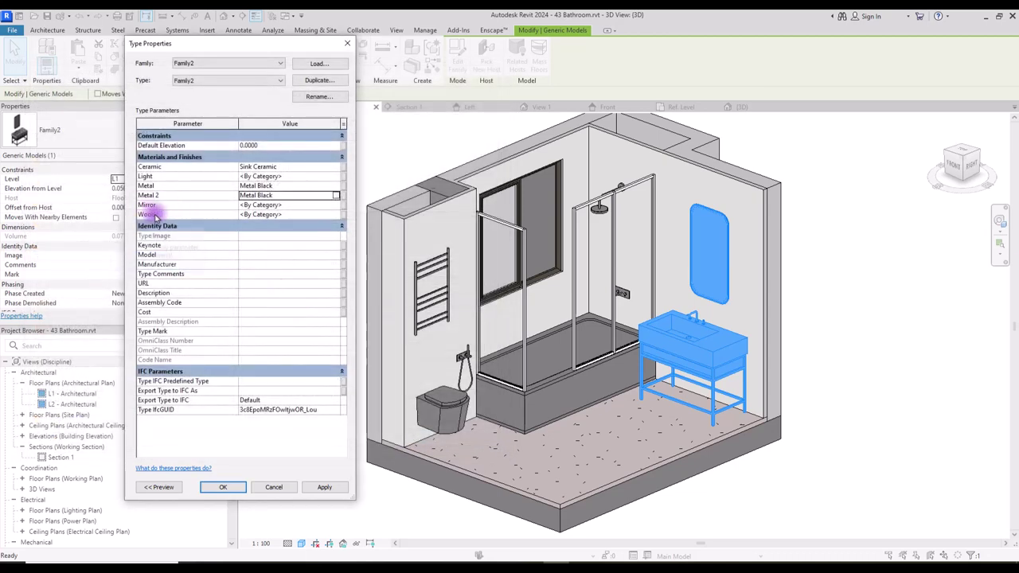
Create a new material named Mirror for the vanity family's Mirror parameter.
{"action": "left_click", "coordinate": [336, 205]}
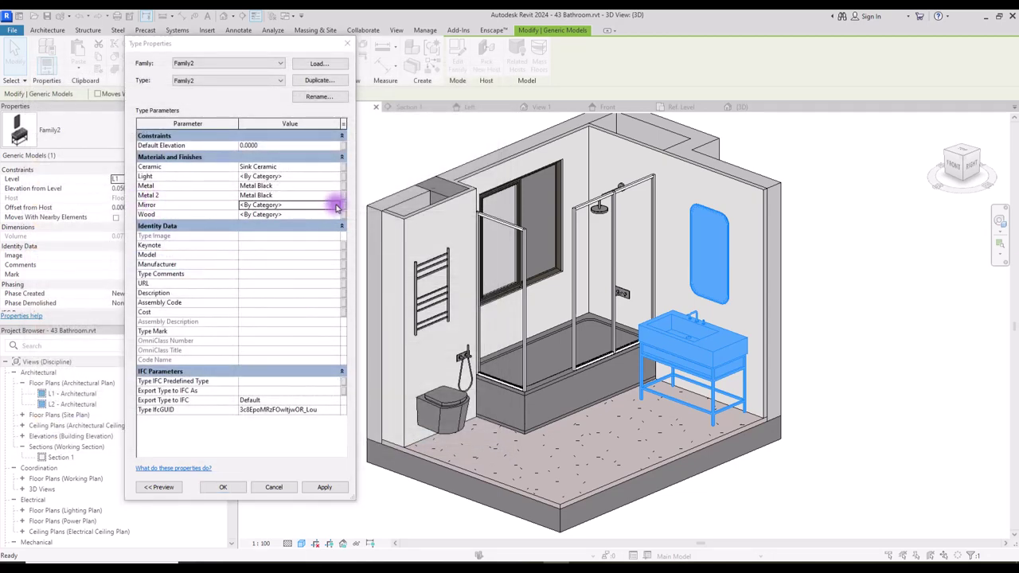
{"action": "left_click", "coordinate": [56, 424]}
{"action": "left_click", "coordinate": [68, 437]}
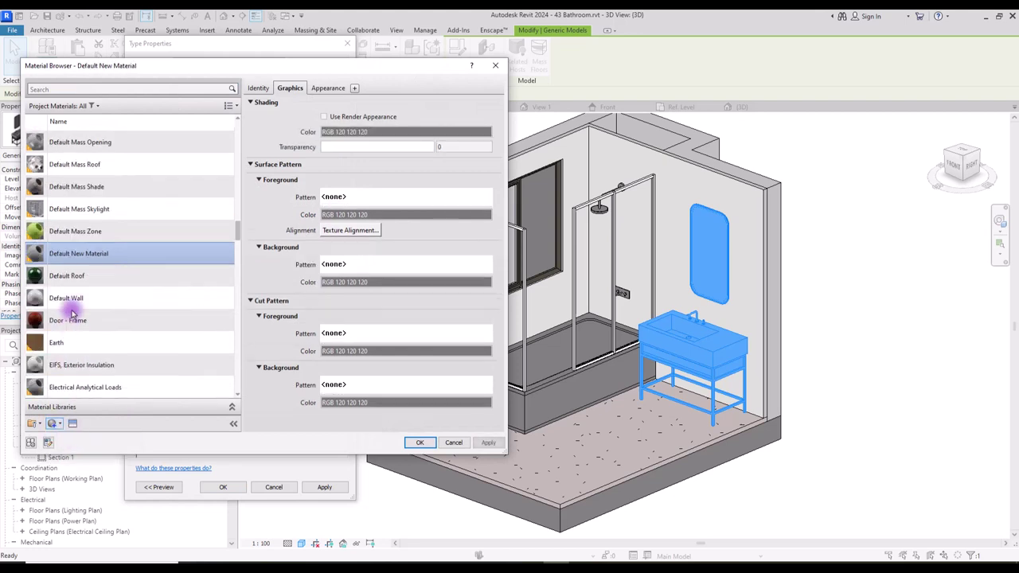
{"action": "right_click", "coordinate": [81, 255]}
{"action": "left_click", "coordinate": [107, 301]}
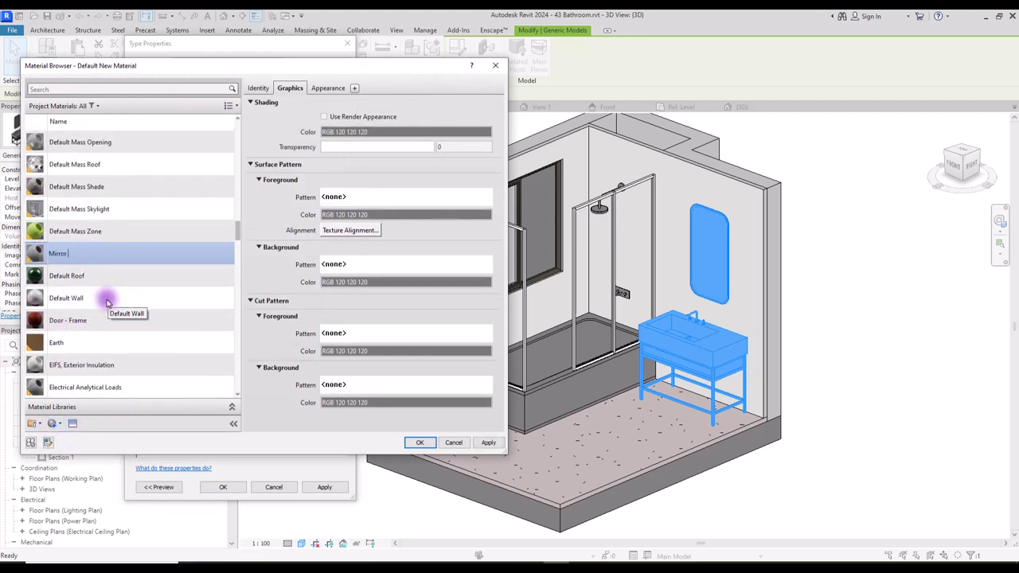
{"action": "type", "text": "Mirror"}
{"action": "key", "text": "Return"}
Find the Basic mirror appearance in the Autodesk Physical Assets and apply it to the Mirror material.
{"action": "left_click", "coordinate": [72, 423]}
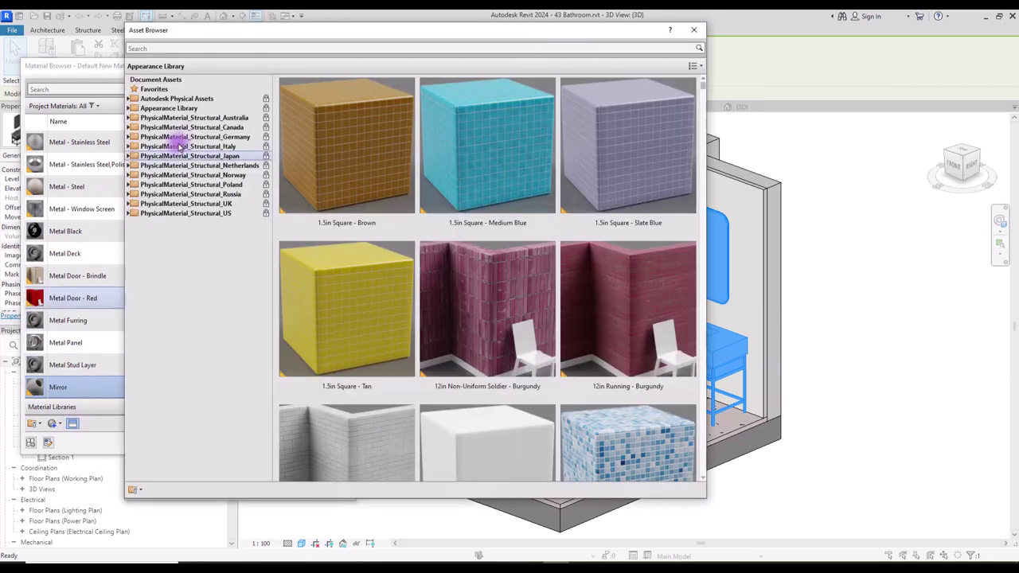
{"action": "left_click", "coordinate": [164, 47]}
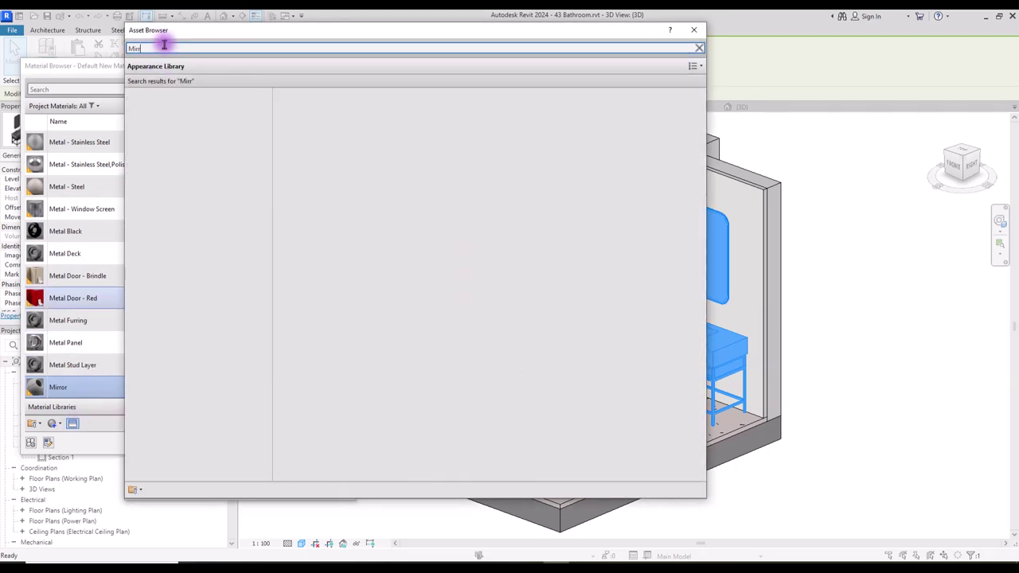
{"action": "type", "text": "Mirror"}
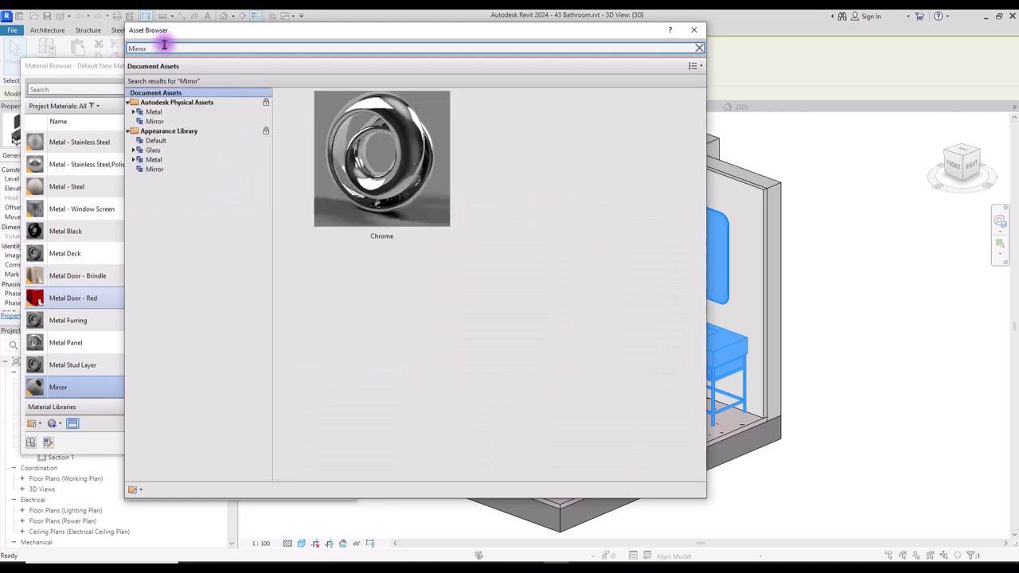
{"action": "left_click", "coordinate": [156, 121]}
{"action": "double_click", "coordinate": [382, 245]}
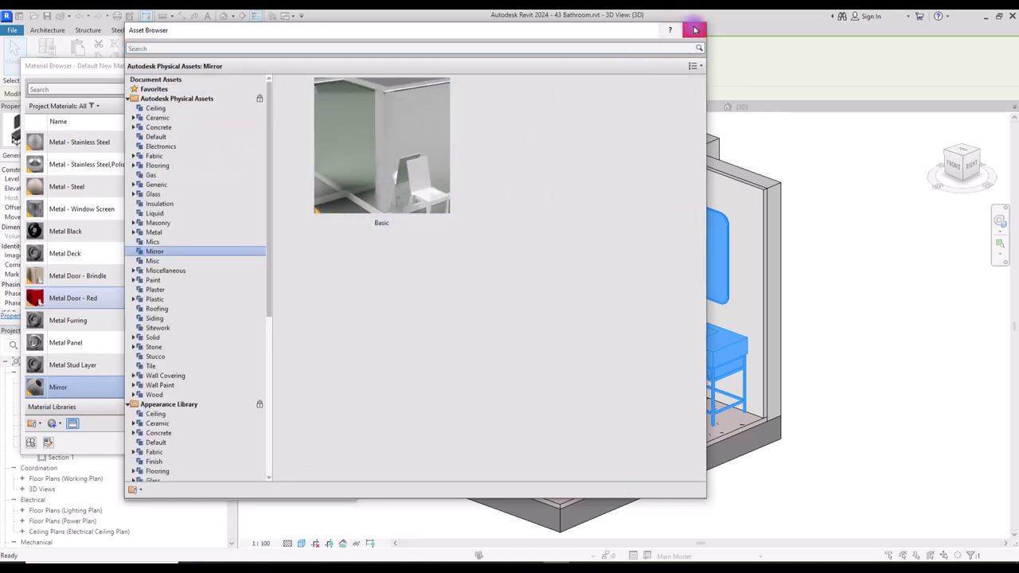
Set the Mirror appearance's color to RGB 197-182-173 and assign the material to the vanity family's Mirror parameter.
{"action": "left_click", "coordinate": [387, 210]}
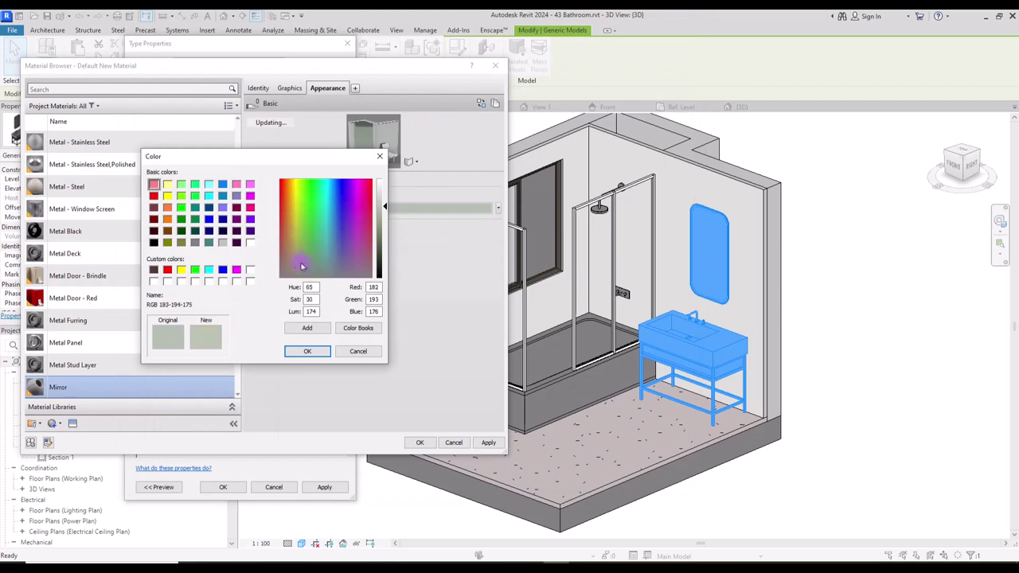
{"action": "left_click", "coordinate": [308, 353]}
{"action": "left_click", "coordinate": [417, 443]}
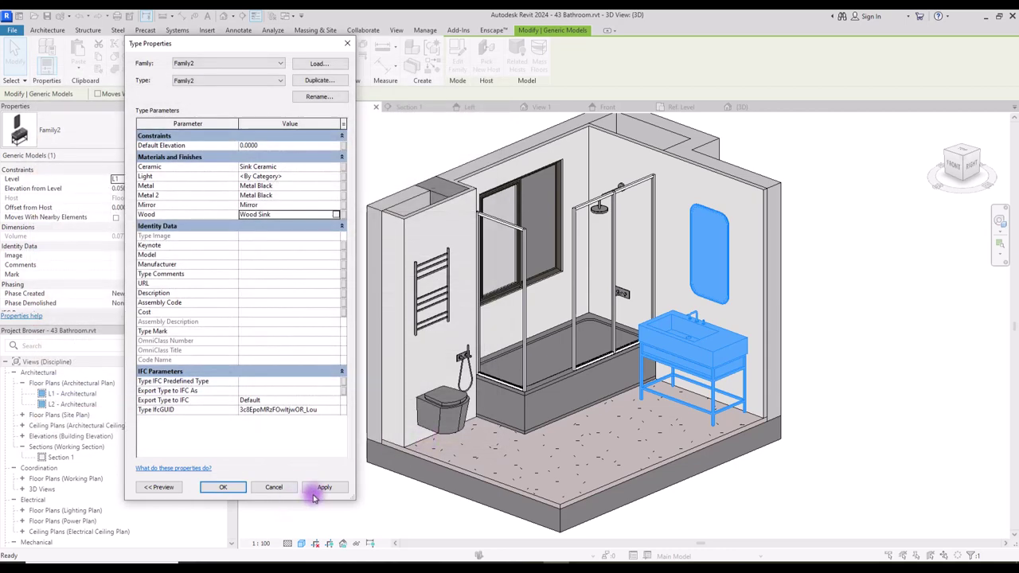
Assign Wood Sink to the vanity family's Wood parameter and apply the type's material changes.
{"action": "left_click", "coordinate": [327, 488]}
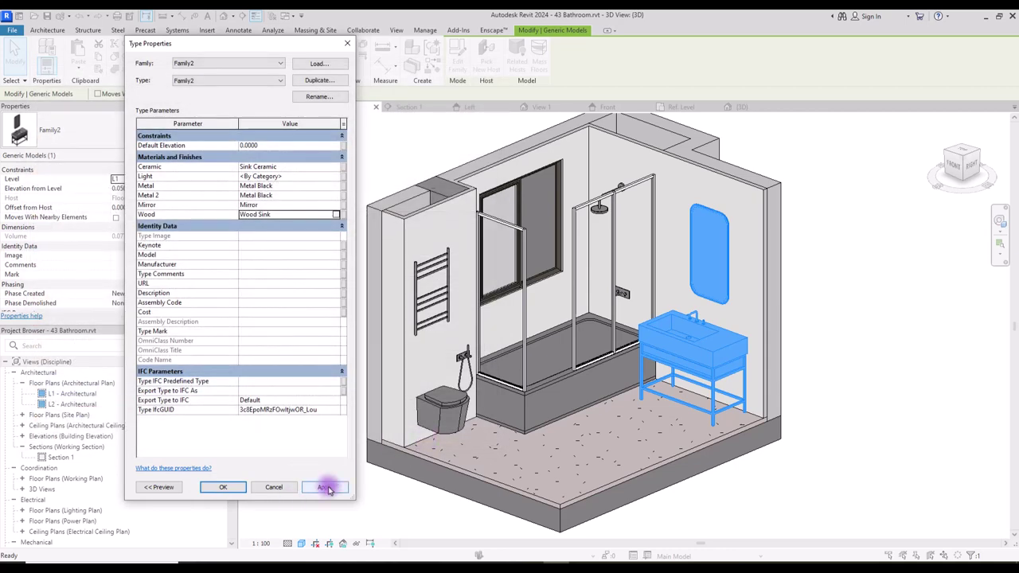
{"action": "left_click", "coordinate": [223, 487]}
{"action": "key", "text": "Escape"}
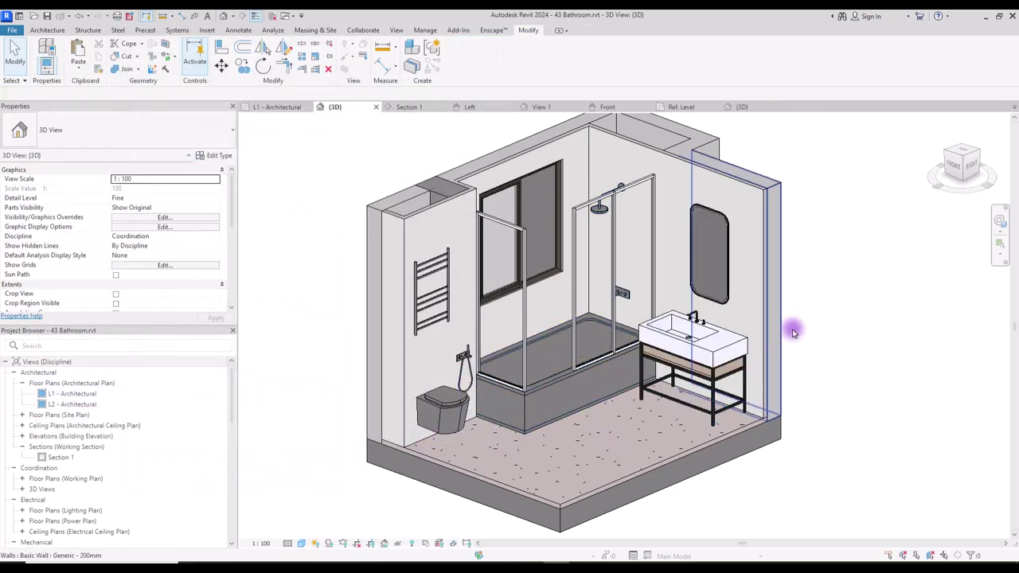
Assign the existing Sink Ceramic material to the ceramic parts of the toilet family's type.
{"action": "left_click", "coordinate": [442, 407]}
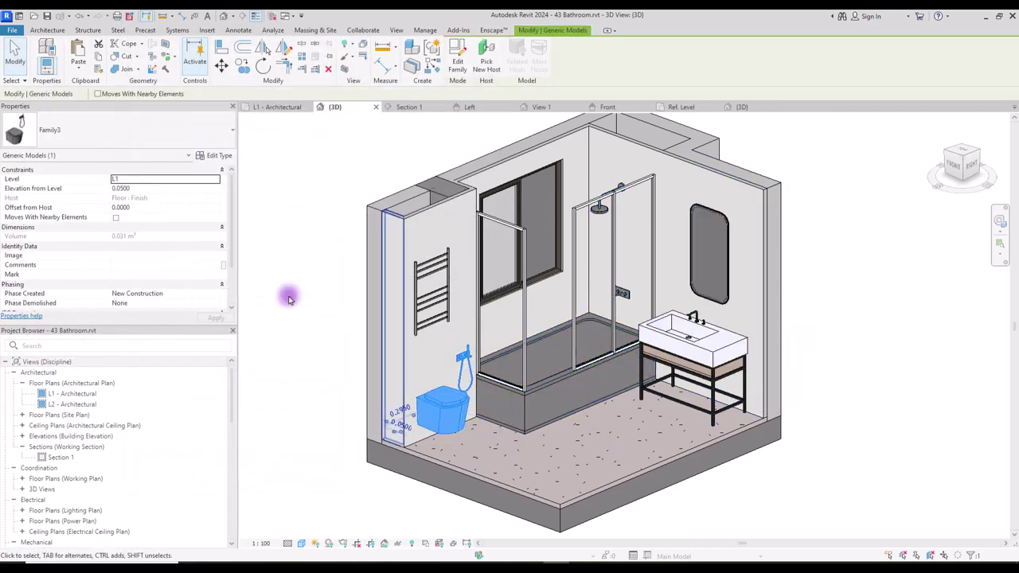
{"action": "left_click", "coordinate": [213, 155]}
{"action": "left_click", "coordinate": [336, 168]}
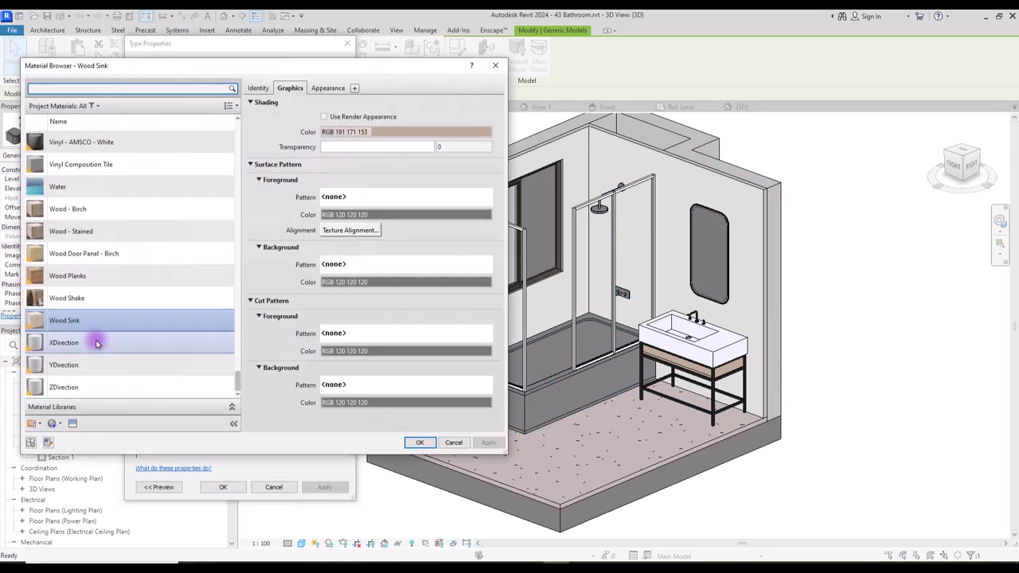
{"action": "left_click", "coordinate": [116, 86]}
{"action": "type", "text": "ceramic"}
{"action": "left_click", "coordinate": [119, 155]}
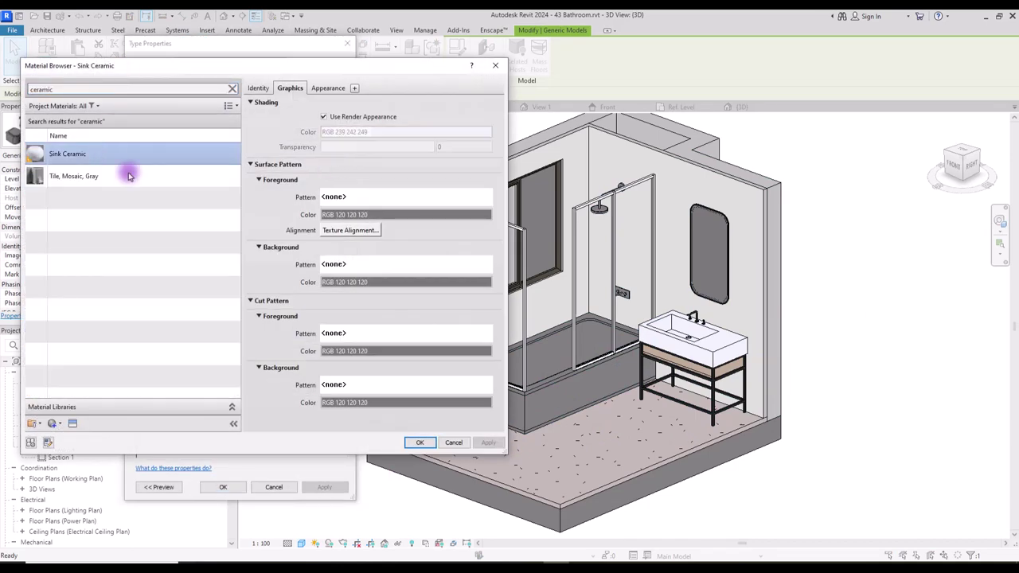
{"action": "left_click", "coordinate": [419, 443]}
Assign Metal Black to the metal parts of the toilet family's type and apply the type changes.
{"action": "left_click", "coordinate": [334, 167]}
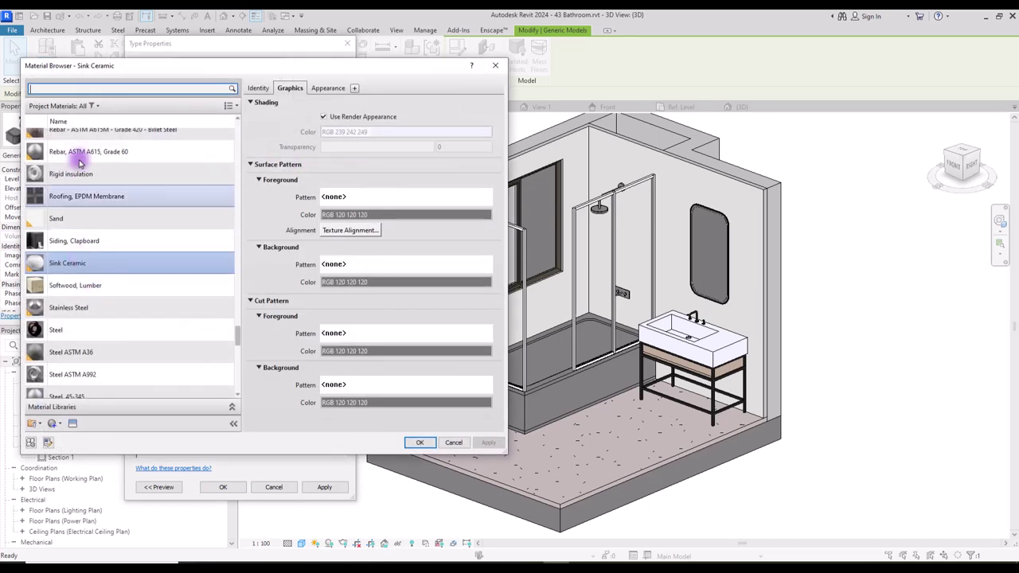
{"action": "left_click", "coordinate": [82, 86]}
{"action": "type", "text": "Black"}
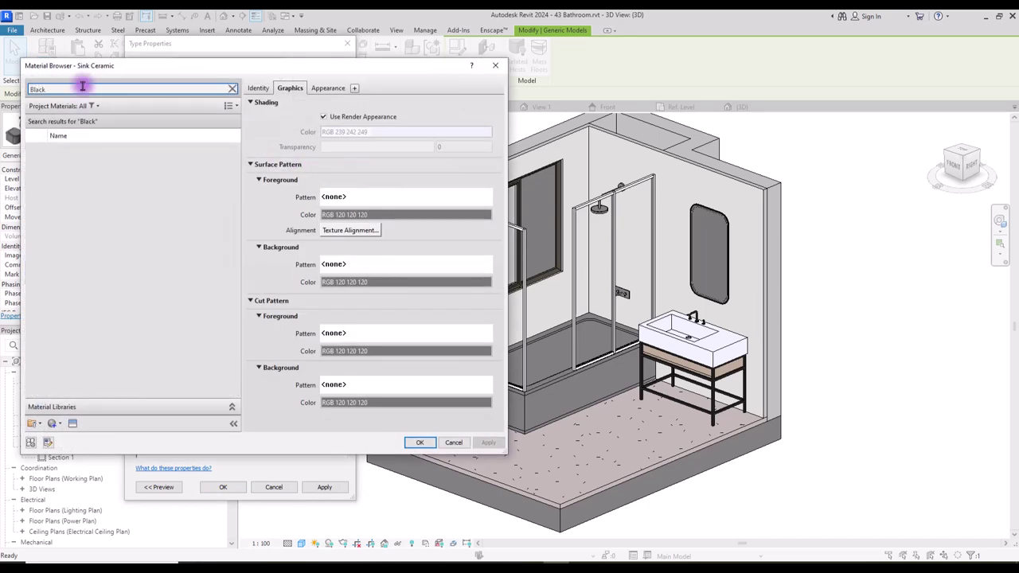
{"action": "left_click", "coordinate": [95, 238]}
{"action": "left_click", "coordinate": [420, 442]}
{"action": "left_click", "coordinate": [223, 487]}
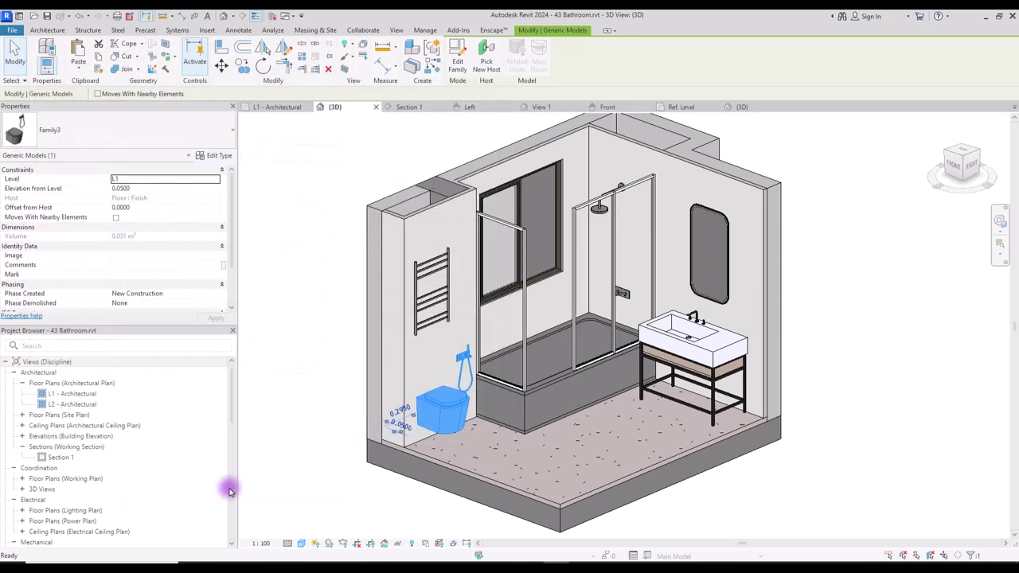
{"action": "key", "text": "Escape"}
Edit the towel rack in place, set the material of all its extrusions to Metal Black, and finish the model.
{"action": "left_click", "coordinate": [422, 267]}
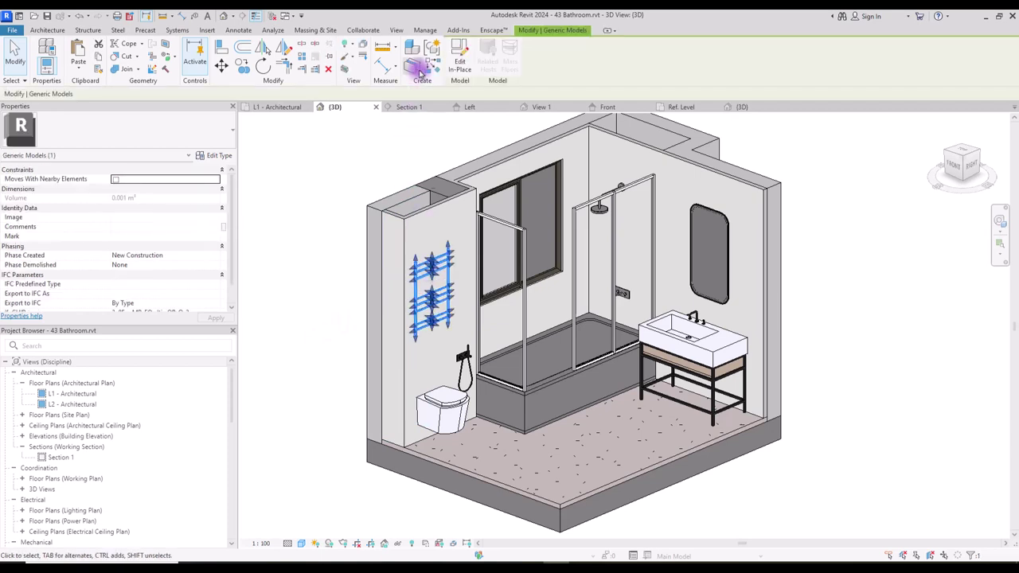
{"action": "left_click", "coordinate": [457, 56]}
{"action": "left_click_drag", "start_coordinate": [332, 196], "coordinate": [474, 350]}
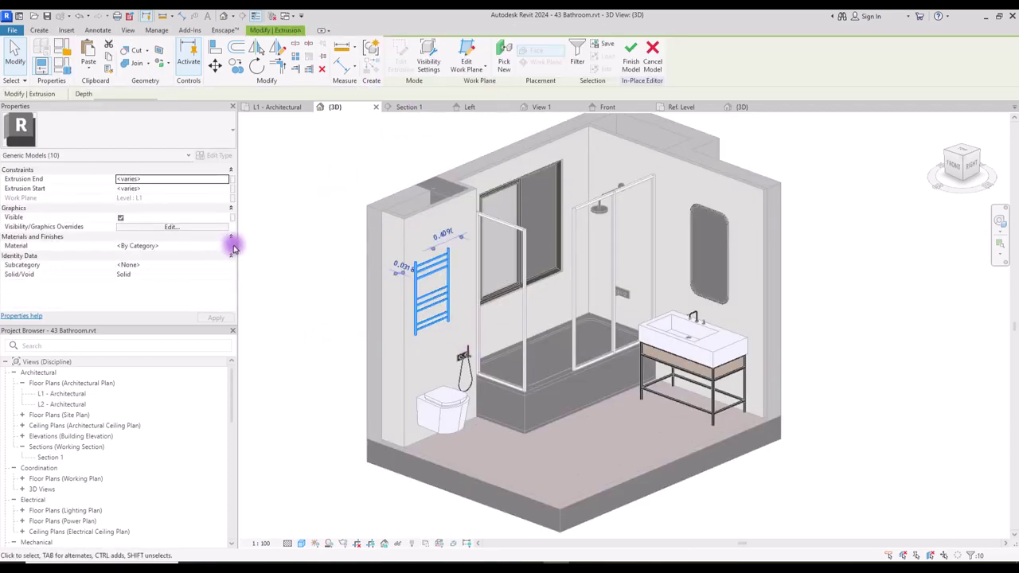
{"action": "left_click", "coordinate": [199, 246]}
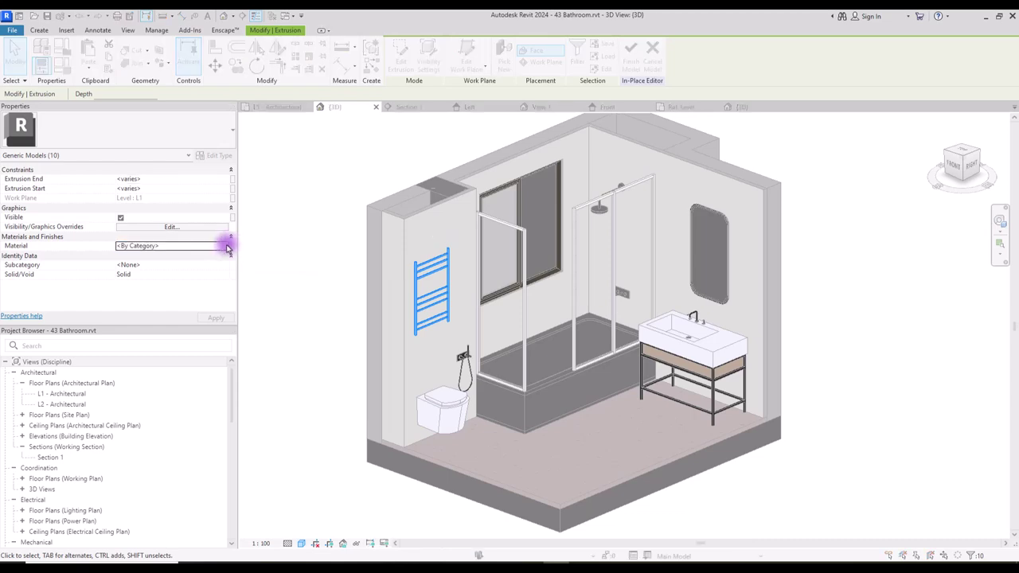
{"action": "left_click", "coordinate": [228, 245]}
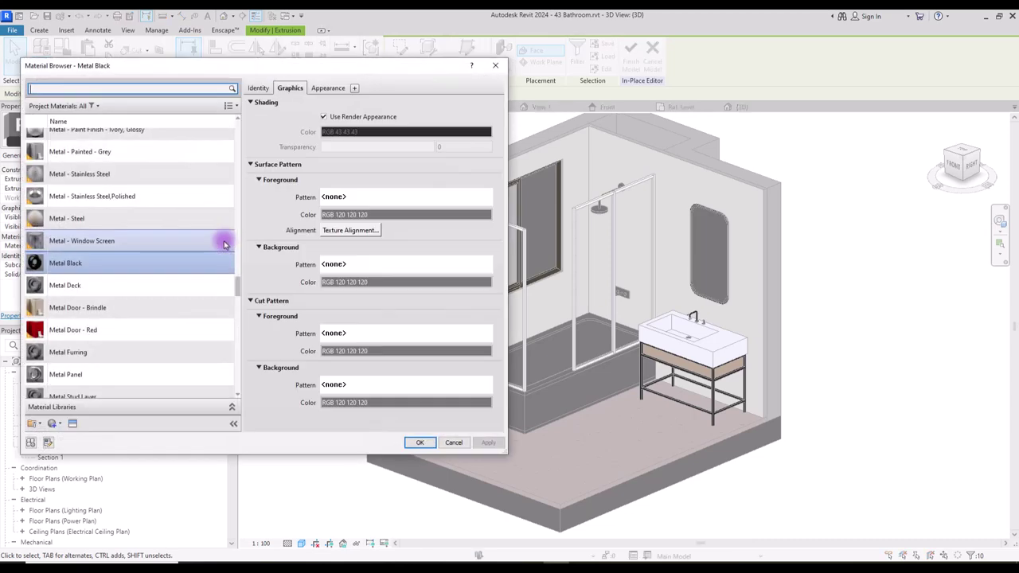
{"action": "left_click", "coordinate": [422, 443]}
{"action": "left_click", "coordinate": [629, 48]}
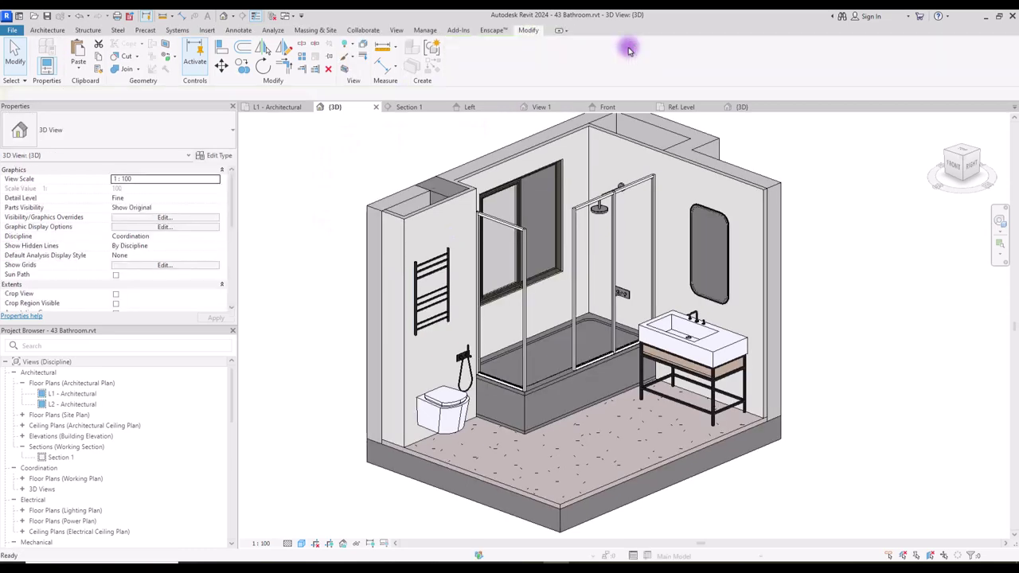
Assign Metal Black to the bathtub family's Metal type parameter and Sink Ceramic to its Ceramic parameter.
{"action": "middle_click_drag", "start_coordinate": [339, 169], "coordinate": [314, 188]}
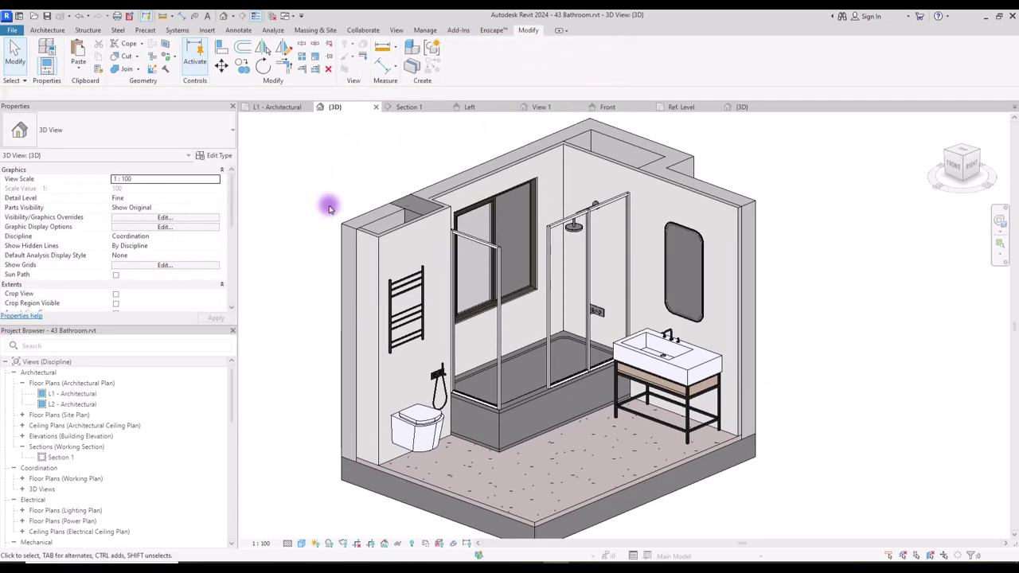
{"action": "left_click", "coordinate": [512, 411]}
{"action": "left_click", "coordinate": [212, 156]}
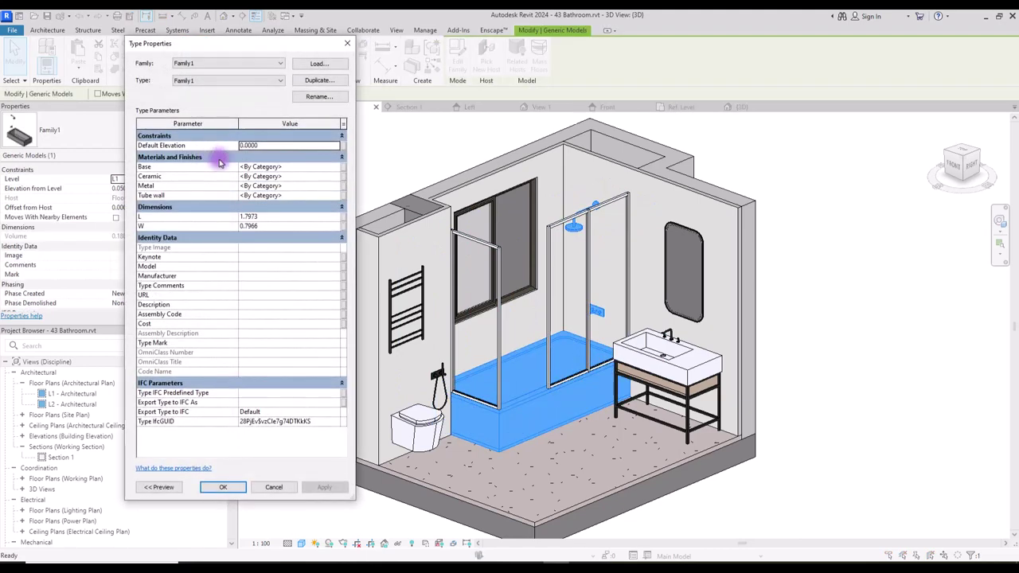
{"action": "left_click", "coordinate": [331, 185]}
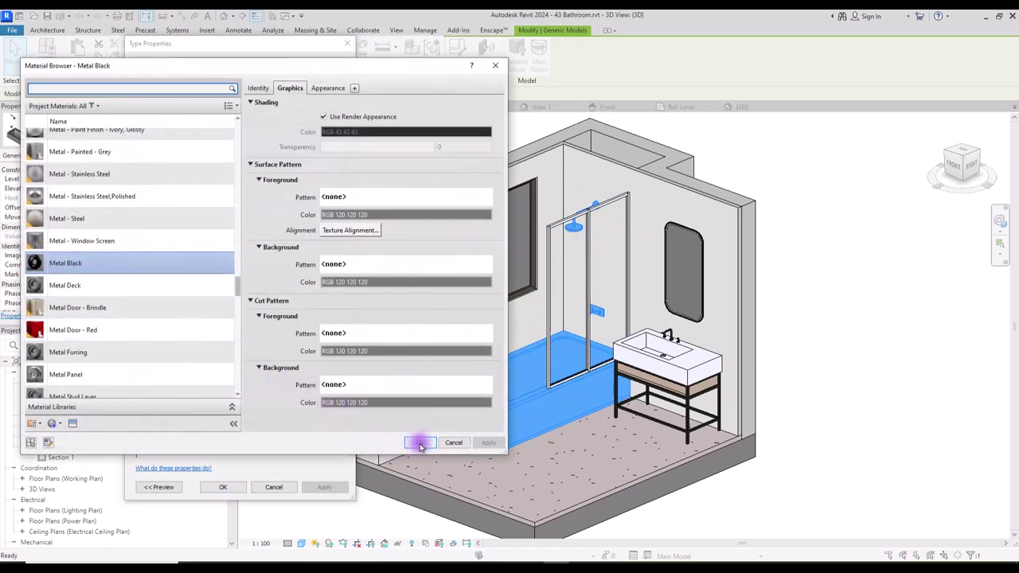
{"action": "left_click", "coordinate": [420, 444]}
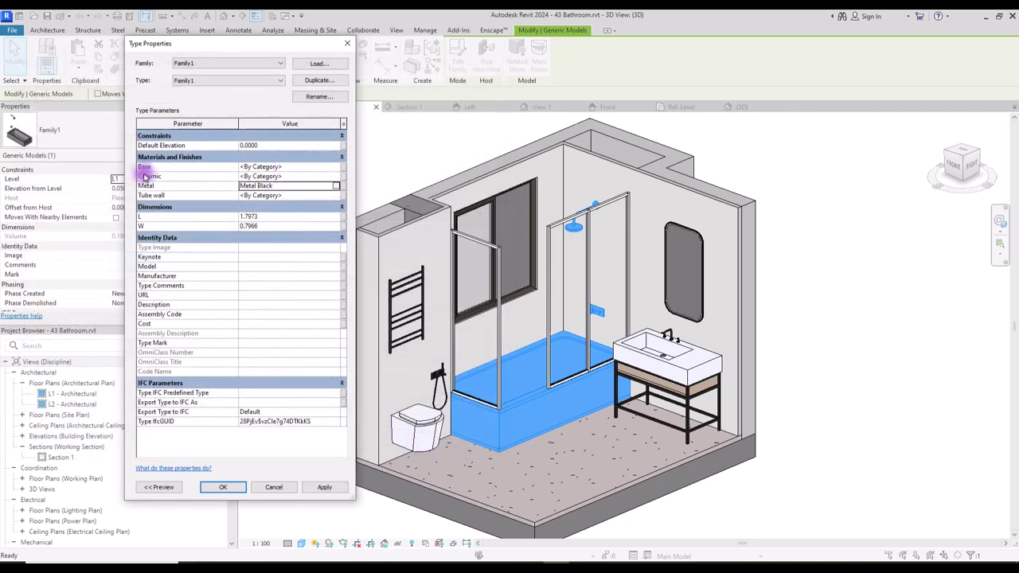
{"action": "left_click", "coordinate": [336, 178]}
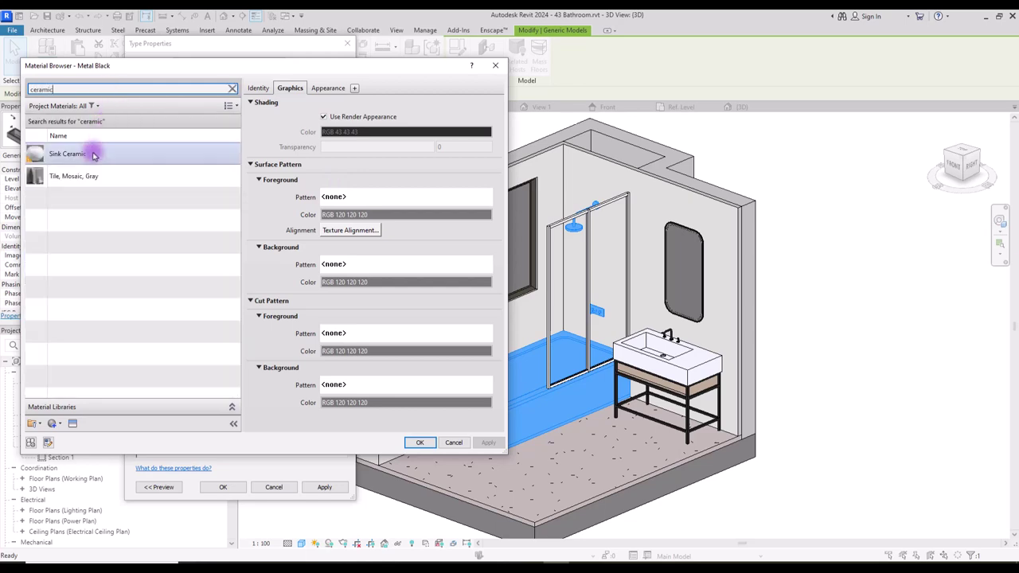
{"action": "left_click", "coordinate": [121, 159]}
{"action": "left_click", "coordinate": [422, 441]}
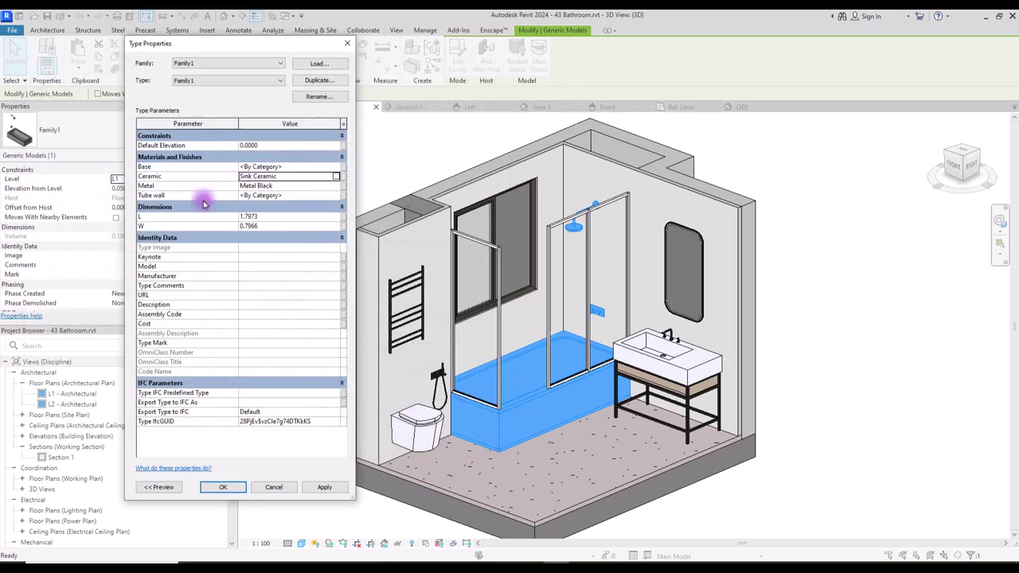
Create a new material named Tube wall for the bathtub family's Tube wall parameter.
{"action": "left_click", "coordinate": [343, 196]}
{"action": "key", "text": "Escape"}
{"action": "left_click", "coordinate": [335, 196]}
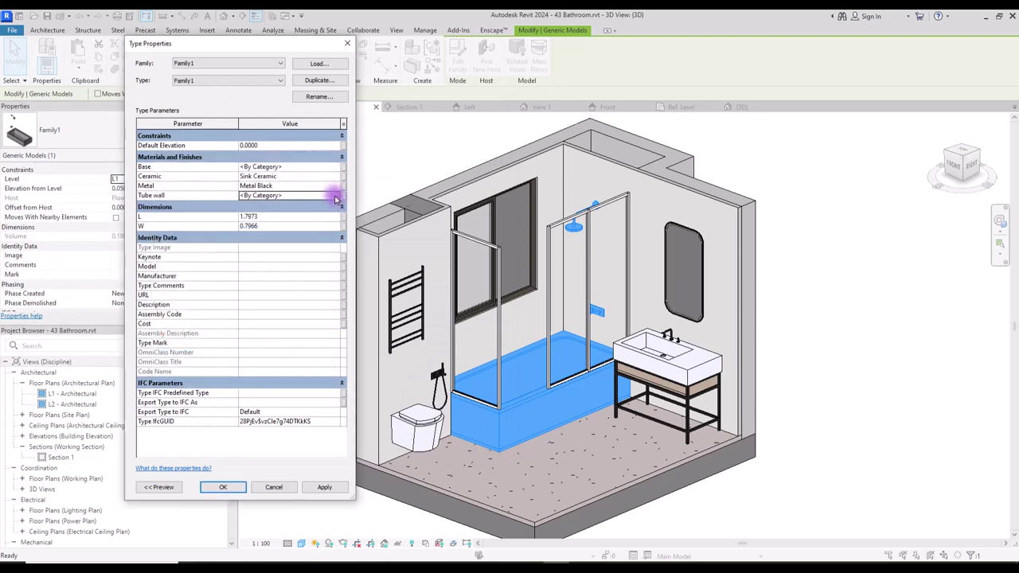
{"action": "left_click", "coordinate": [336, 196]}
{"action": "left_click", "coordinate": [52, 424]}
{"action": "left_click", "coordinate": [67, 436]}
{"action": "right_click", "coordinate": [108, 261]}
{"action": "left_click", "coordinate": [110, 291]}
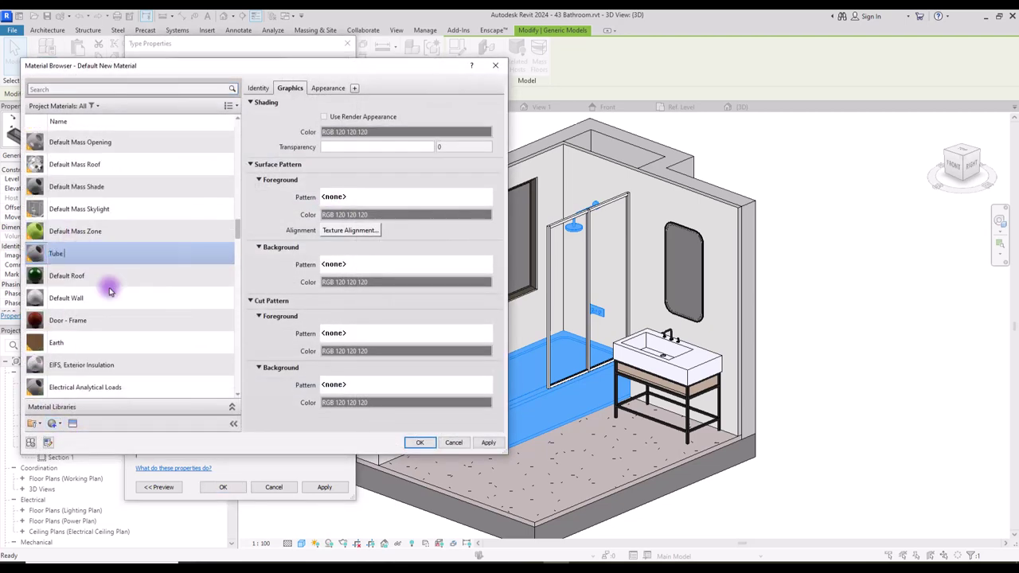
{"action": "key", "text": "Return"}
Give the Tube wall material the 1.5in Square - Brown ceramic appearance from the Appearance Library.
{"action": "left_click", "coordinate": [73, 460]}
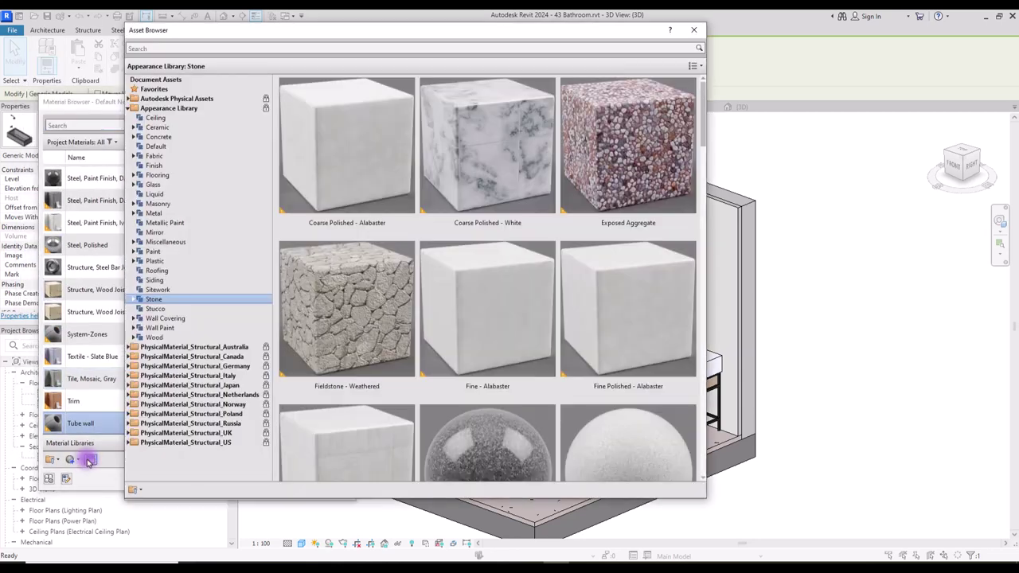
{"action": "left_click", "coordinate": [157, 127]}
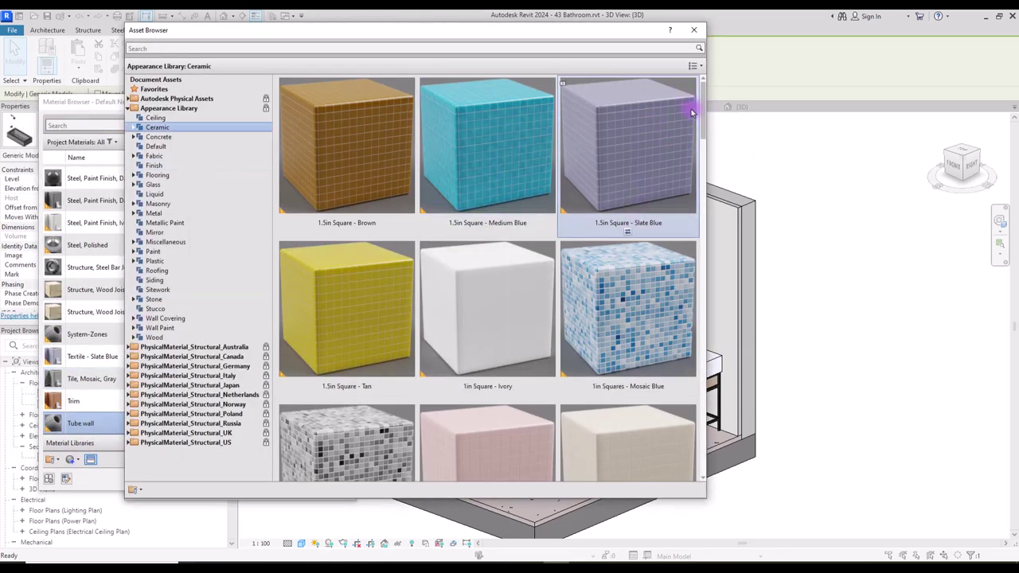
{"action": "left_click_drag", "start_coordinate": [702, 102], "coordinate": [703, 80]}
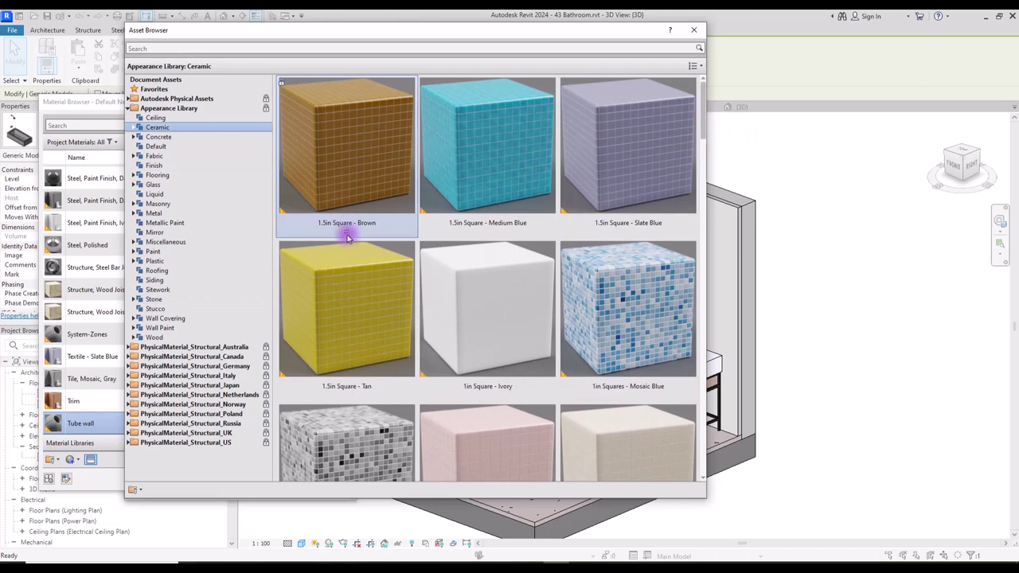
{"action": "double_click", "coordinate": [347, 236]}
{"action": "left_click", "coordinate": [694, 30]}
Enable a dark red tint on the Tube wall appearance, assign the material to Tube wall, and apply the type changes.
{"action": "left_click", "coordinate": [277, 341]}
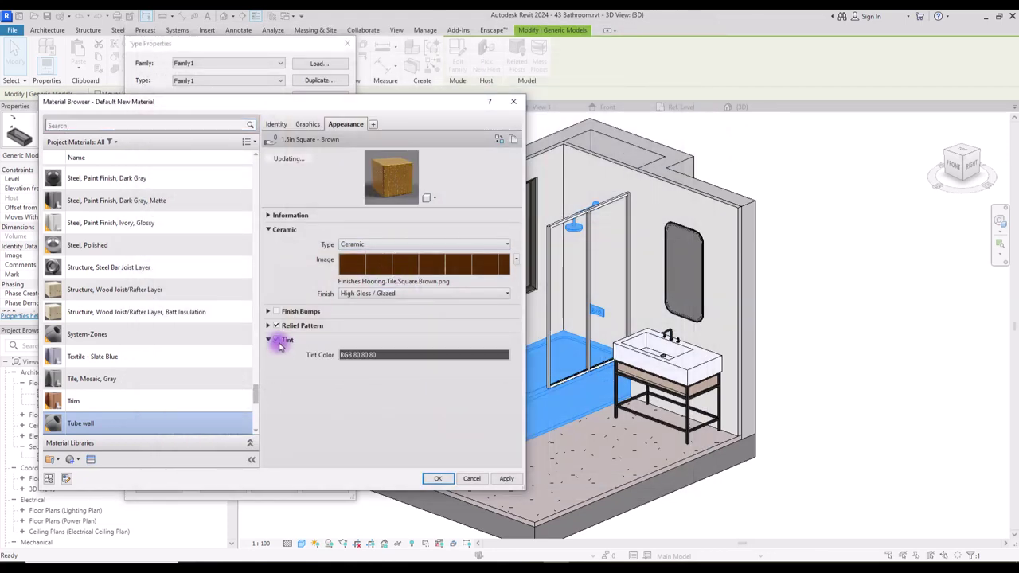
{"action": "left_click", "coordinate": [422, 355]}
{"action": "left_click", "coordinate": [298, 261]}
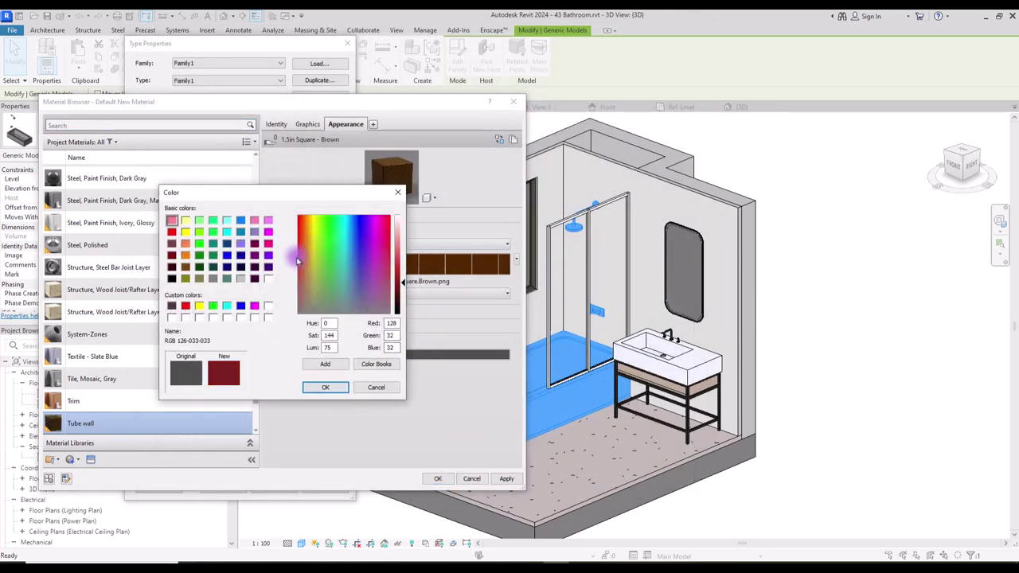
{"action": "left_click_drag", "start_coordinate": [297, 261], "coordinate": [297, 246]}
{"action": "key", "text": "Return"}
{"action": "left_click", "coordinate": [429, 479]}
{"action": "left_click", "coordinate": [238, 488]}
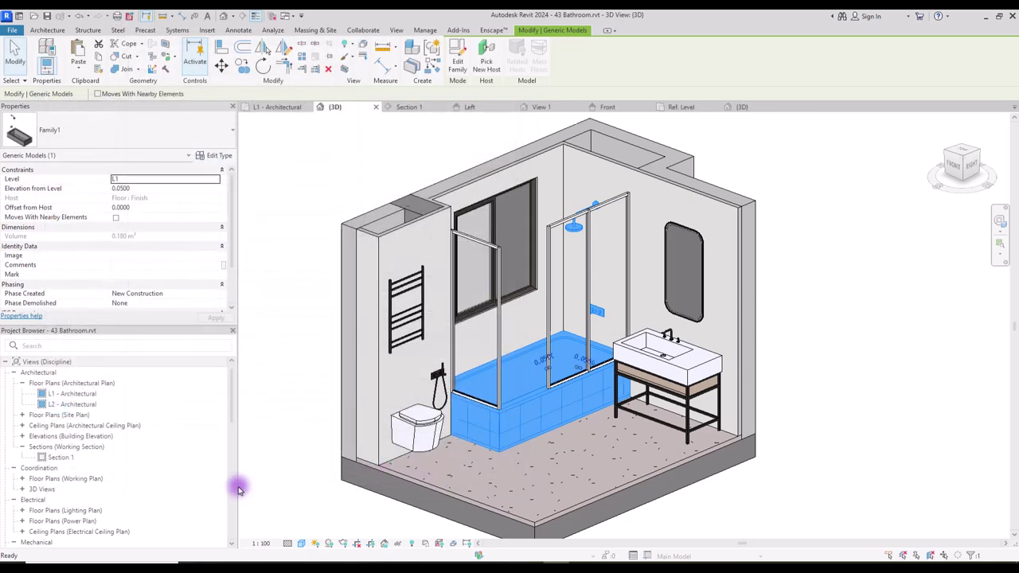
Open the Aluminum material of the shower screen's 25mm Square mullion type and turn off its use of the render appearance.
{"action": "left_click", "coordinate": [560, 223]}
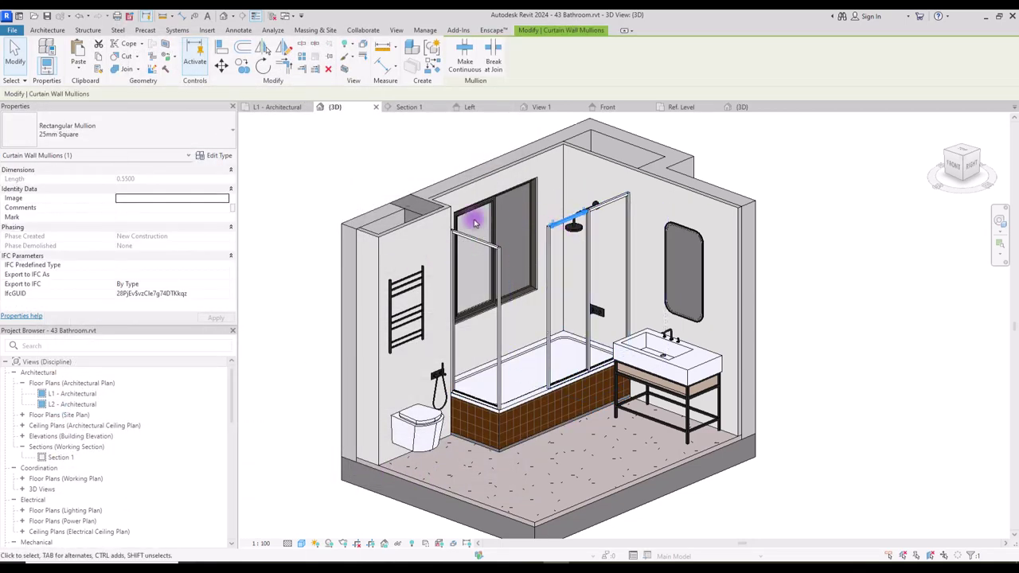
{"action": "left_click", "coordinate": [218, 156]}
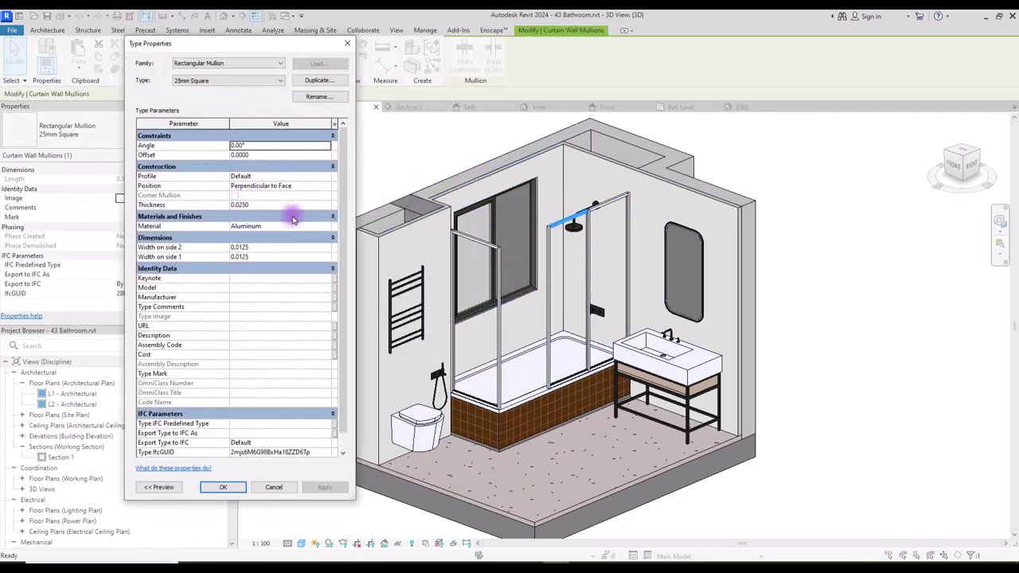
{"action": "left_click", "coordinate": [328, 226]}
{"action": "left_click", "coordinate": [328, 226]}
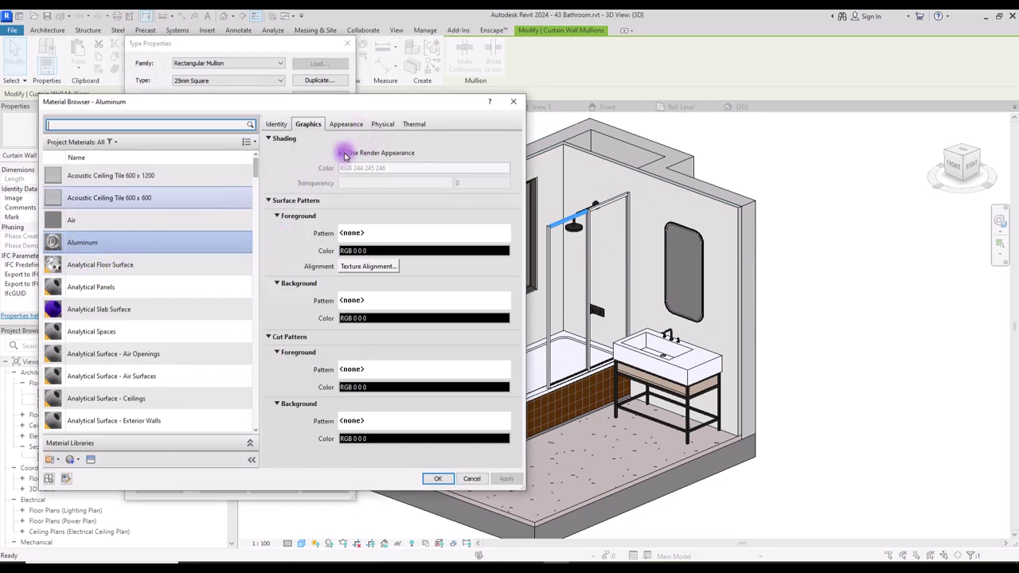
{"action": "left_click", "coordinate": [72, 460]}
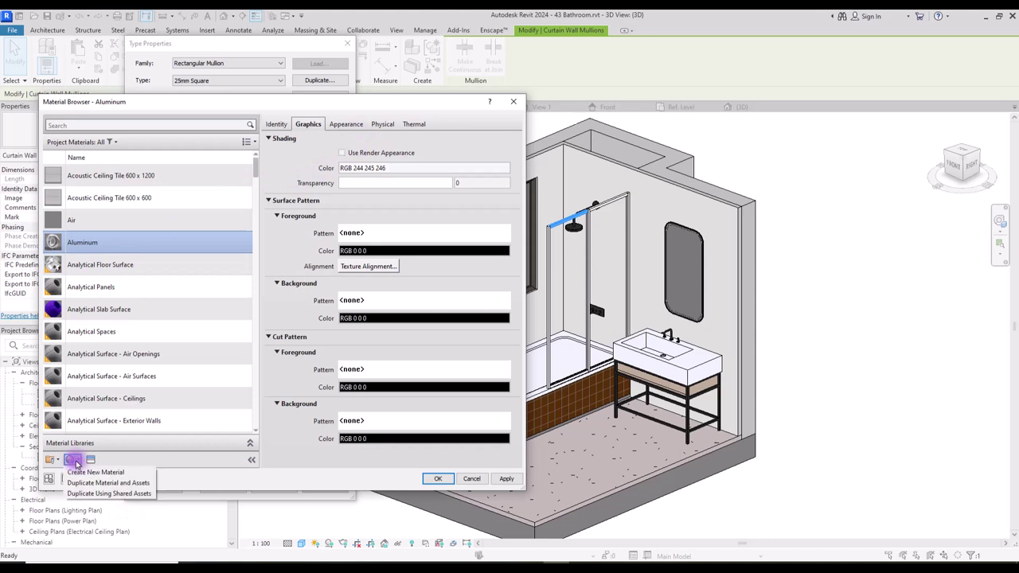
{"action": "left_click", "coordinate": [303, 165]}
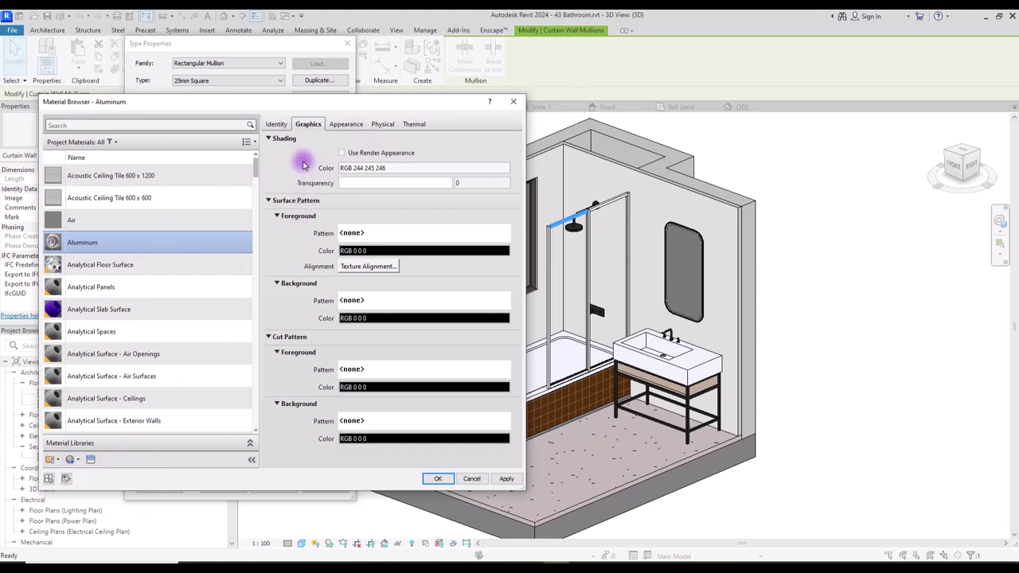
Set the Aluminum material's shading color to near-black and apply the mullion type changes.
{"action": "left_click", "coordinate": [431, 169]}
{"action": "left_click_drag", "start_coordinate": [395, 216], "coordinate": [400, 306]}
{"action": "left_click", "coordinate": [325, 387]}
{"action": "left_click", "coordinate": [438, 479]}
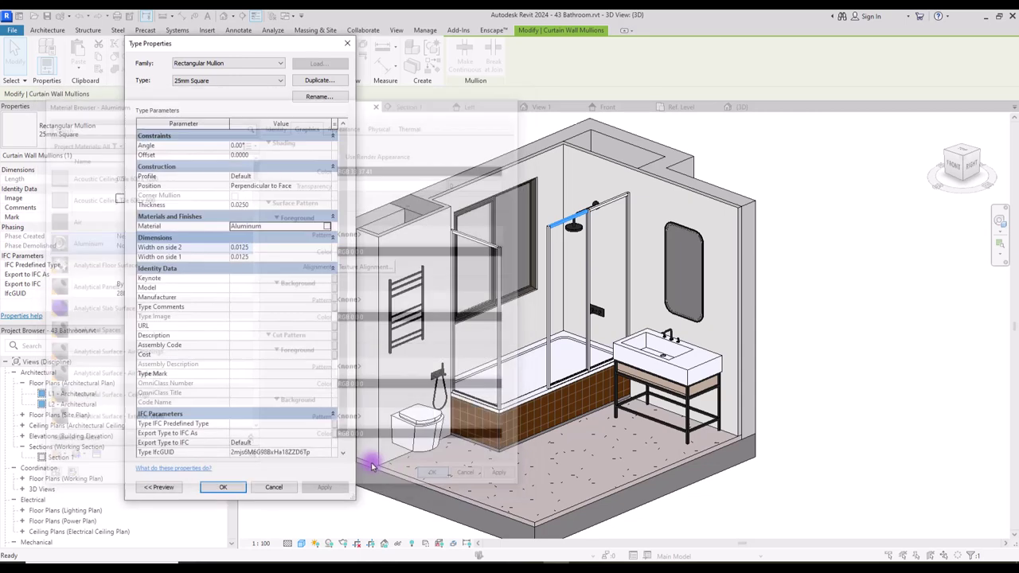
{"action": "left_click", "coordinate": [322, 487]}
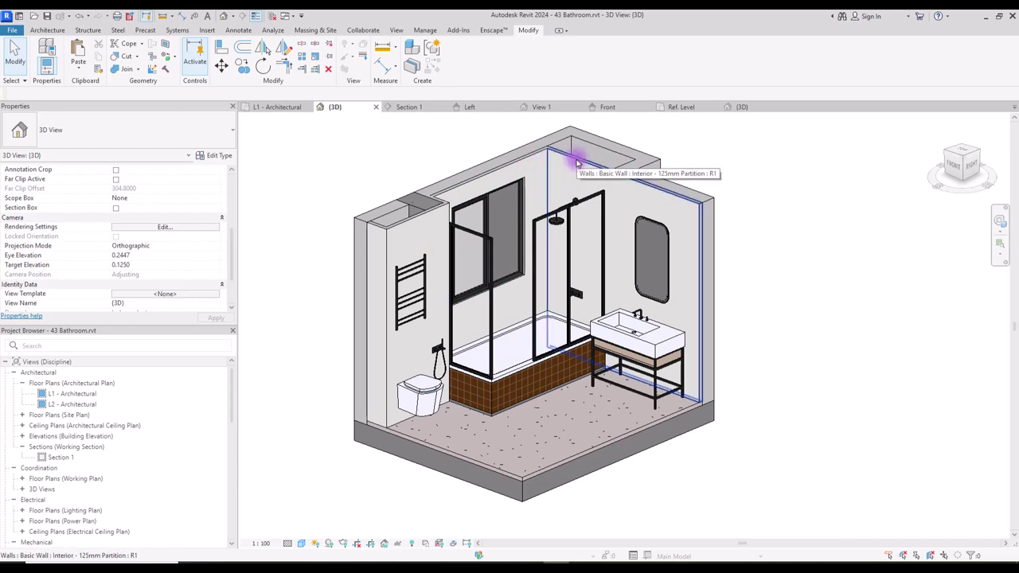
Split the partition wall behind the bathtub and vanity at the shower screen line in the L1 - Architectural plan.
{"action": "left_click", "coordinate": [578, 164]}
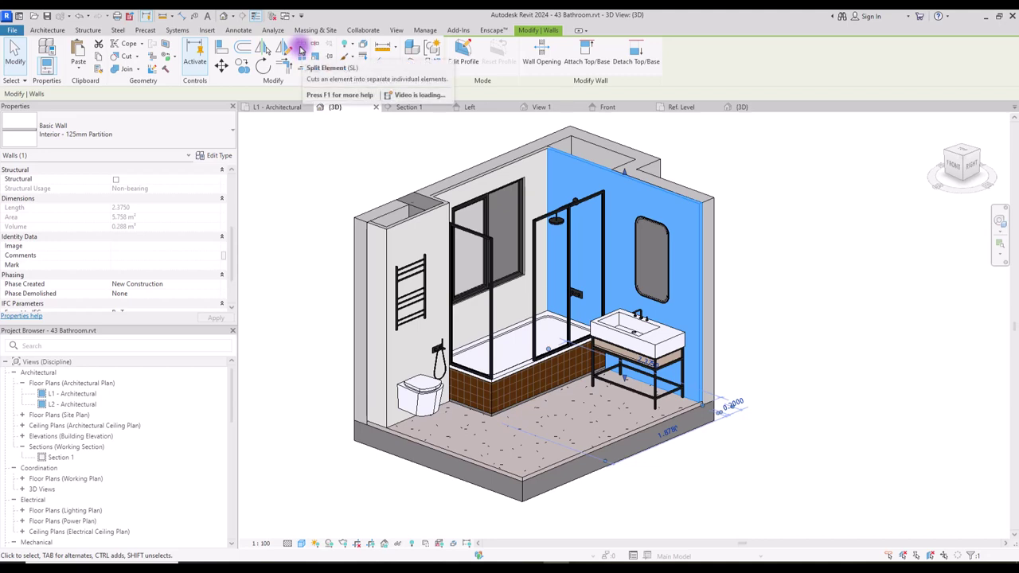
{"action": "left_click", "coordinate": [300, 49]}
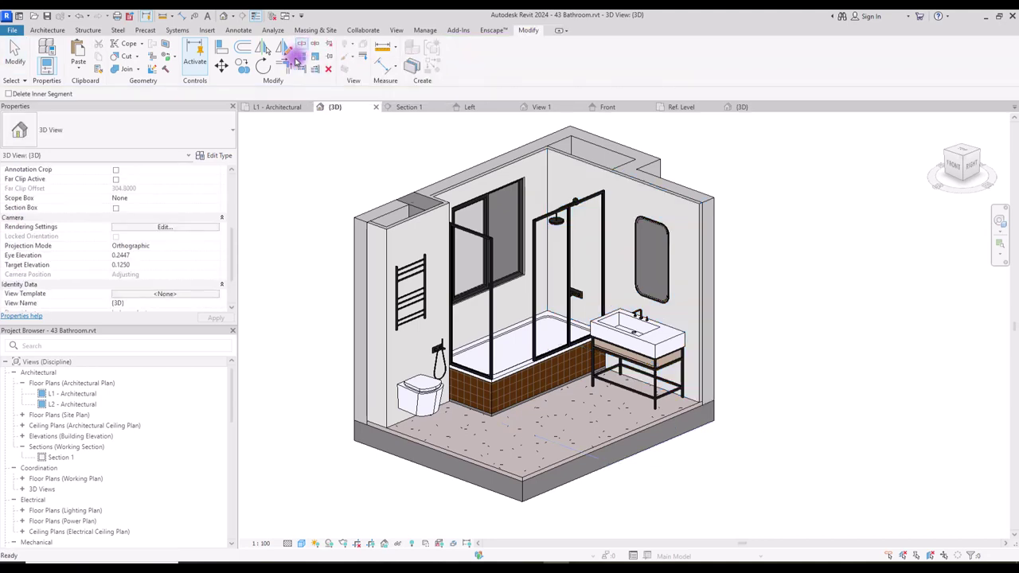
{"action": "left_click", "coordinate": [287, 111]}
{"action": "scroll", "coordinate": [648, 221], "scroll_direction": "up", "scroll_amount": 5}
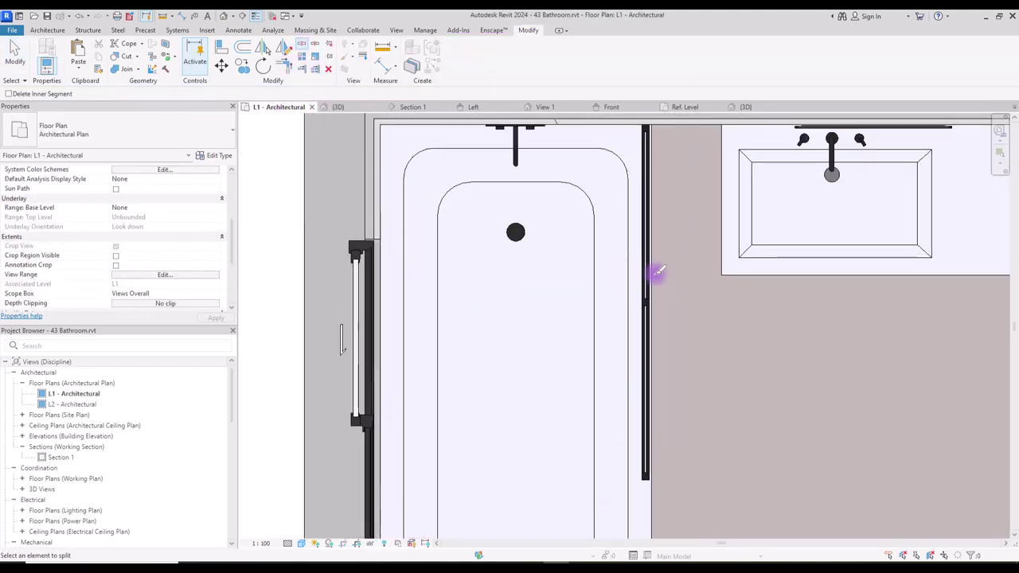
{"action": "middle_click_drag", "start_coordinate": [655, 273], "coordinate": [632, 366]}
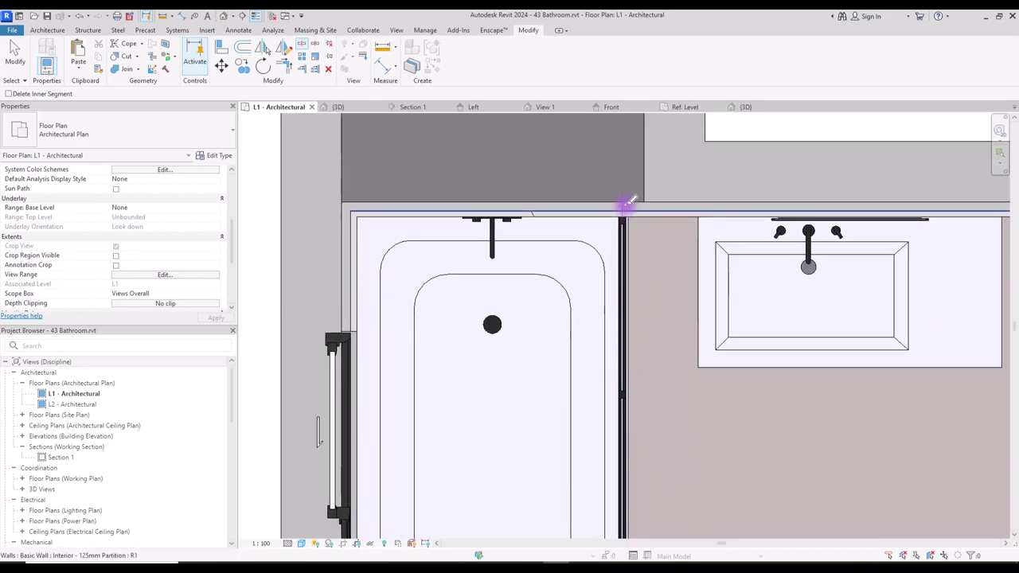
{"action": "scroll", "coordinate": [605, 239], "scroll_direction": "up", "scroll_amount": 3}
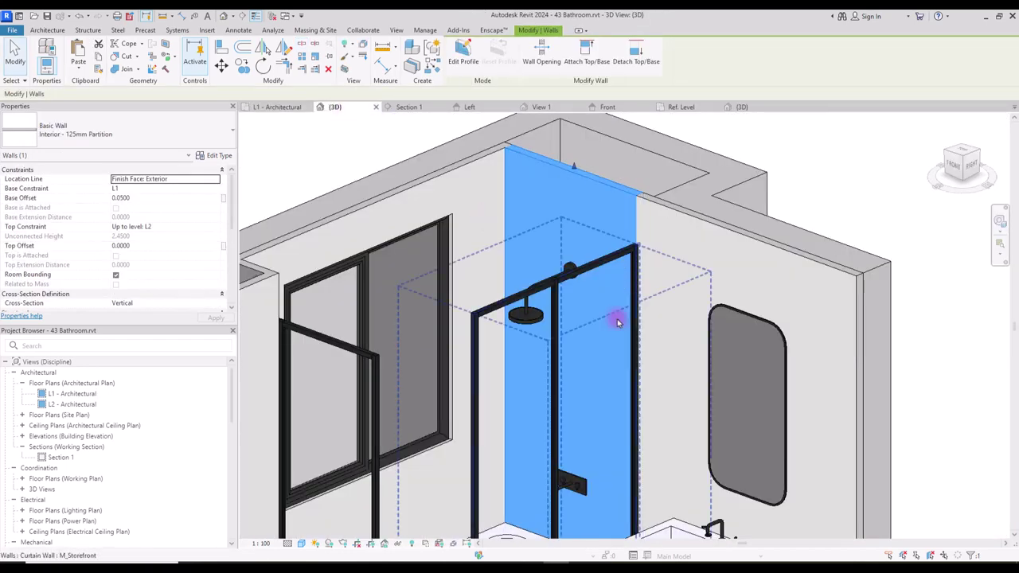
{"action": "middle_click_drag", "start_coordinate": [617, 319], "coordinate": [693, 317]}
Select the three partition walls around the bathtub in 3D and duplicate their type as Interior - 125mm Partition 2.
{"action": "left_click", "coordinate": [398, 217], "text": "ctrl"}
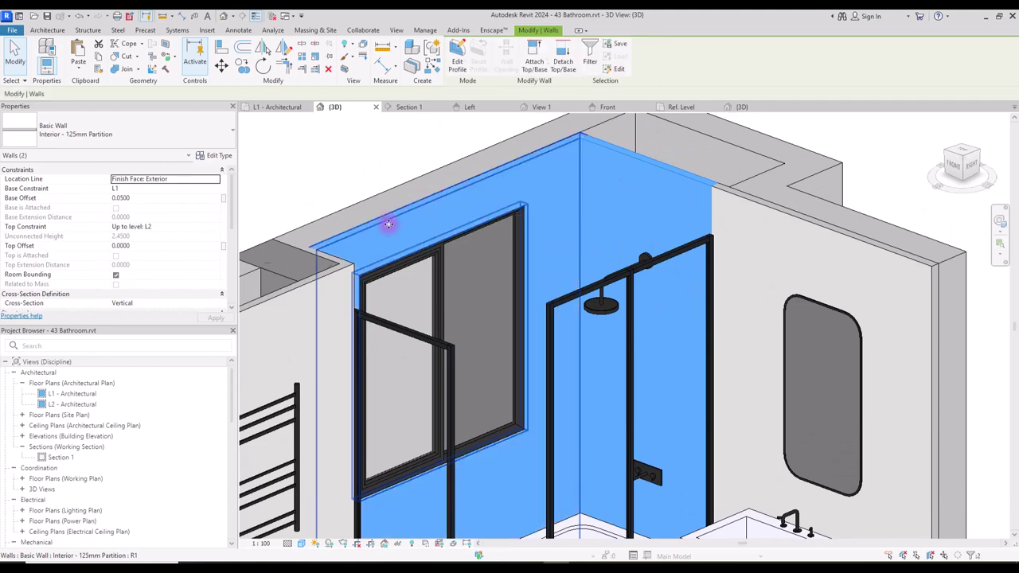
{"action": "left_click", "coordinate": [333, 261], "text": "ctrl"}
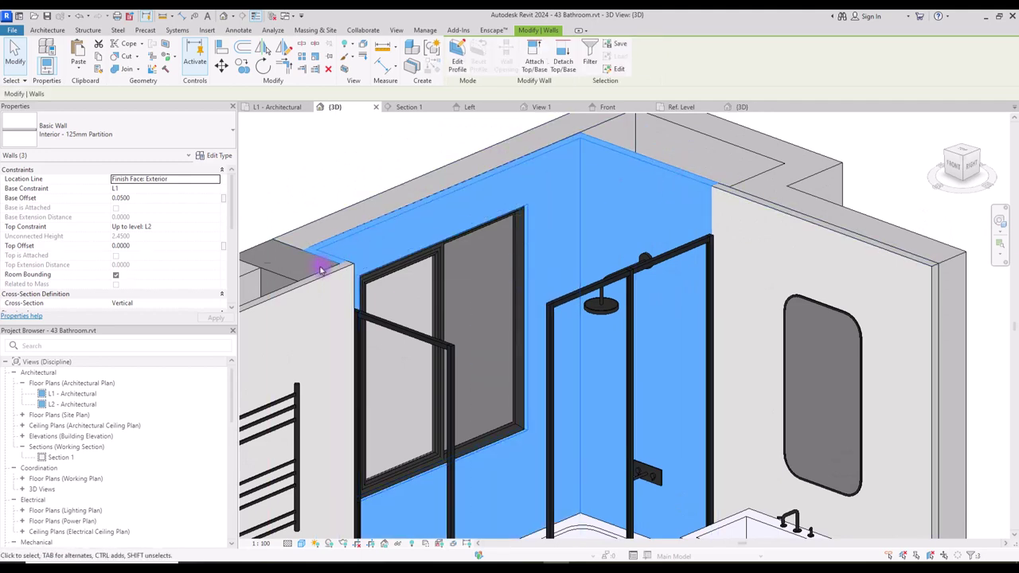
{"action": "left_click", "coordinate": [213, 155]}
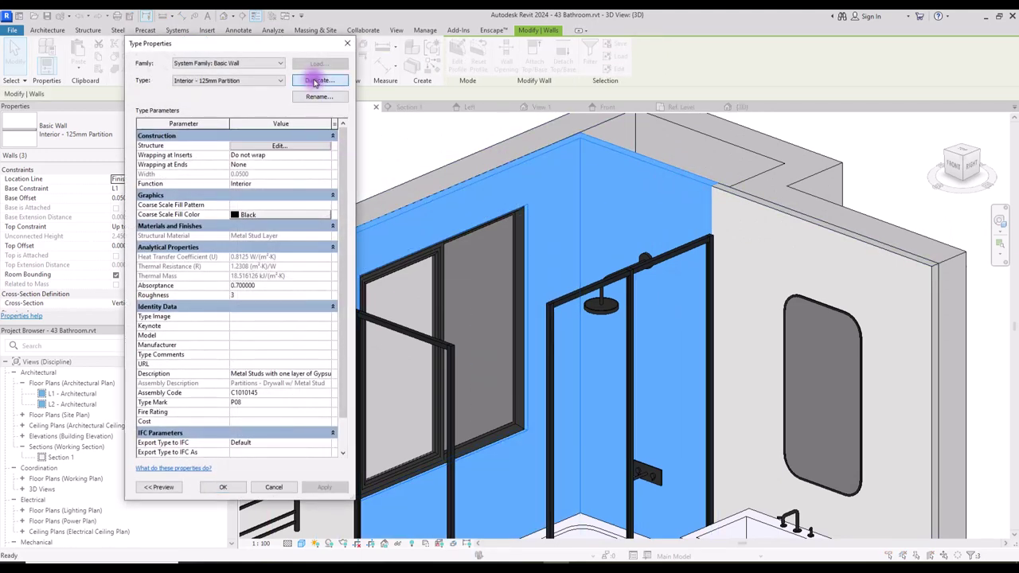
{"action": "left_click", "coordinate": [316, 82]}
{"action": "left_click", "coordinate": [318, 294]}
Create a new material named Wall Tile for the Finish 2 [5] layer in the duplicated wall type's structure.
{"action": "left_click", "coordinate": [278, 145]}
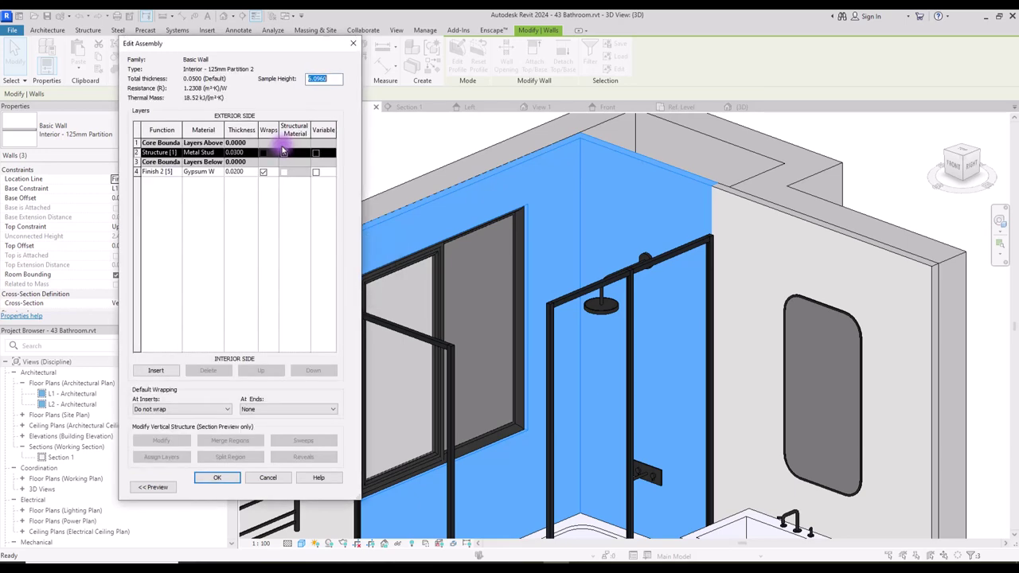
{"action": "left_click", "coordinate": [283, 152]}
{"action": "left_click_drag", "start_coordinate": [277, 45], "coordinate": [326, 35]}
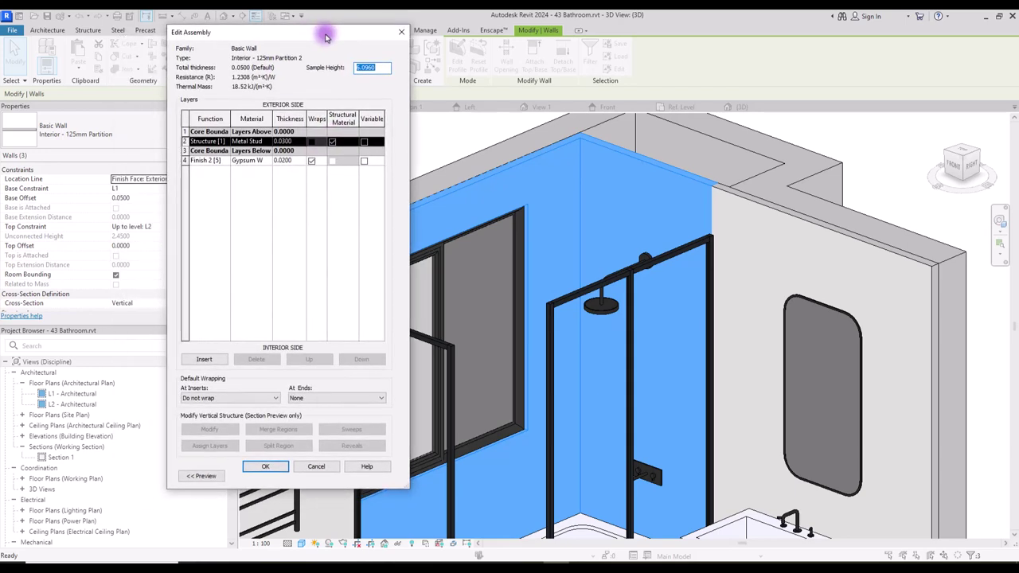
{"action": "left_click", "coordinate": [257, 163]}
{"action": "left_click", "coordinate": [268, 161]}
{"action": "left_click", "coordinate": [53, 459]}
{"action": "left_click", "coordinate": [92, 469]}
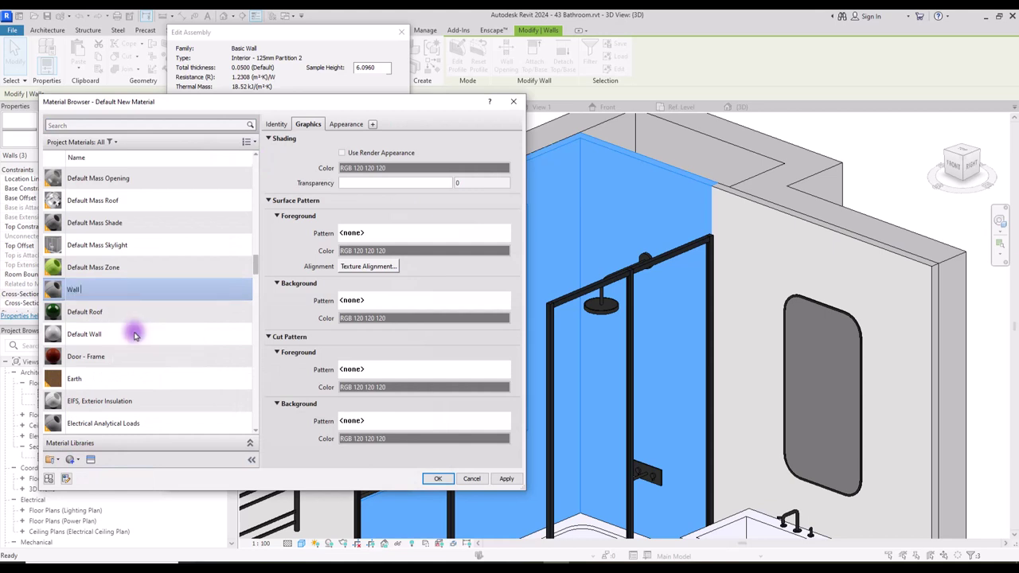
{"action": "type", "text": "Wall Tile"}
{"action": "key", "text": "Return"}
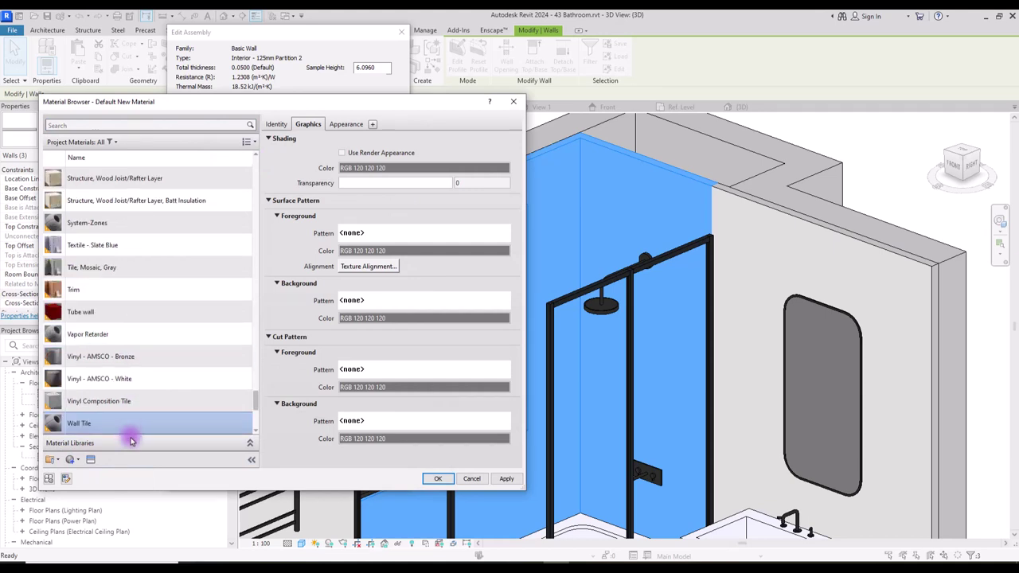
Give Wall Tile the 12in Non-Uniform Soldier - Burgundy appearance and use the render appearance for its shading.
{"action": "left_click", "coordinate": [89, 462]}
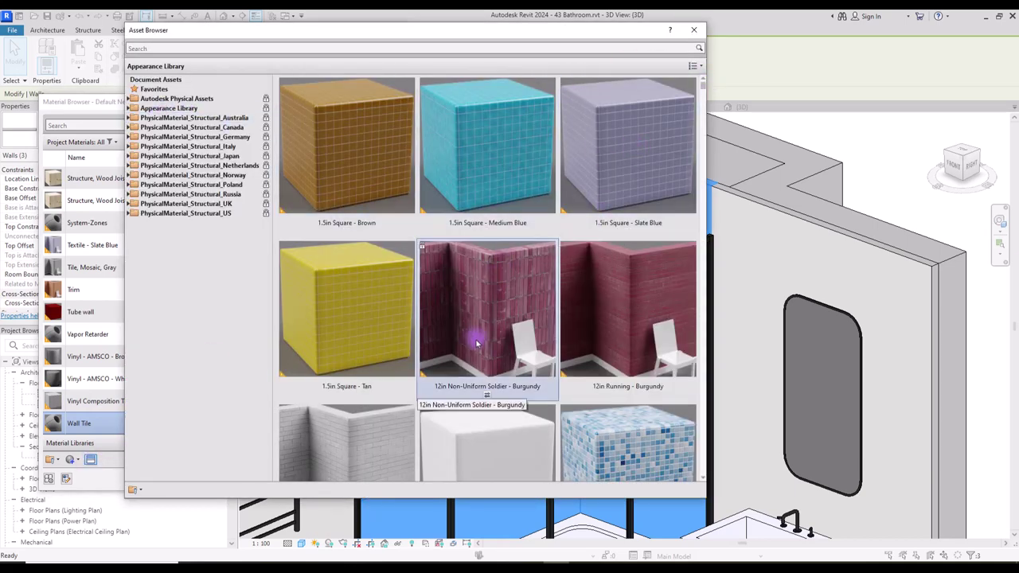
{"action": "left_click", "coordinate": [694, 36]}
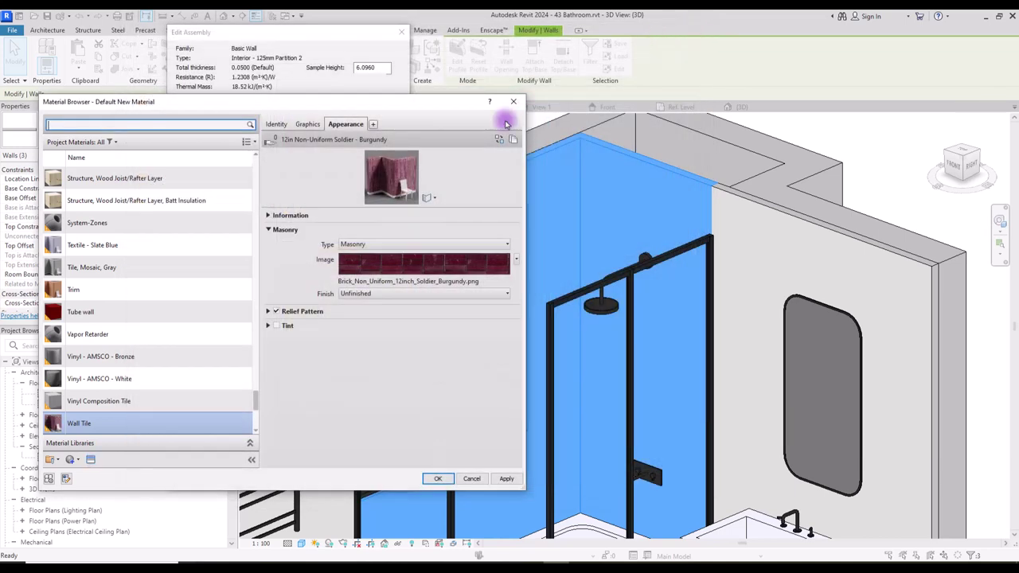
{"action": "left_click", "coordinate": [308, 125]}
{"action": "left_click", "coordinate": [377, 158]}
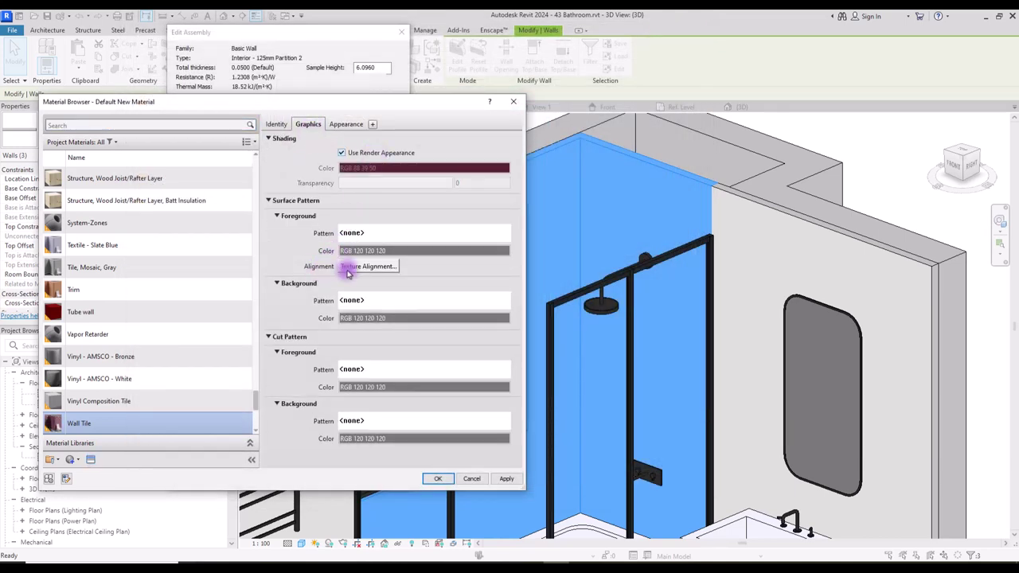
Assign Wall Tile to the Finish 2 [5] layer and confirm the wall assembly and type changes.
{"action": "left_click", "coordinate": [437, 479]}
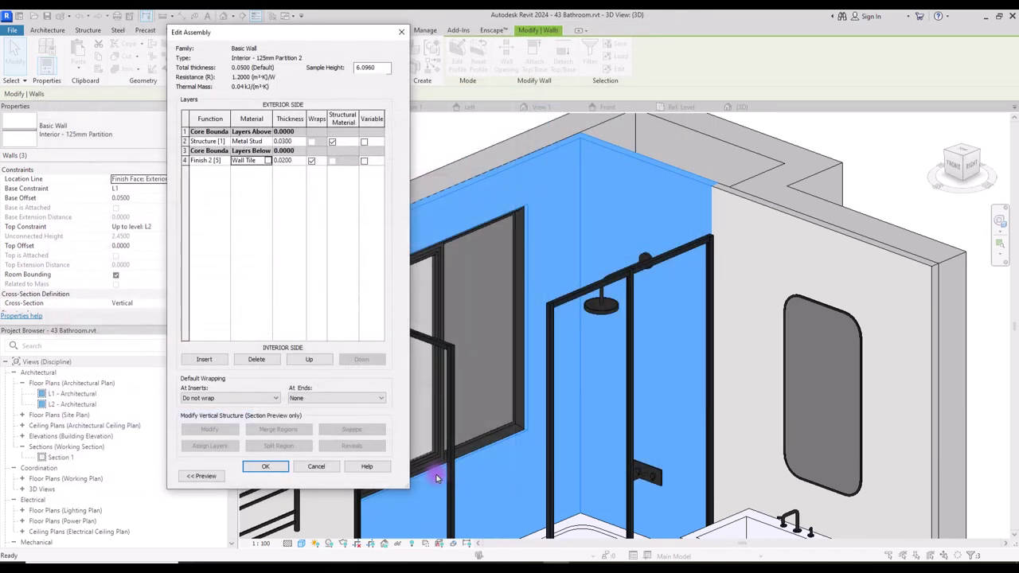
{"action": "left_click", "coordinate": [266, 468]}
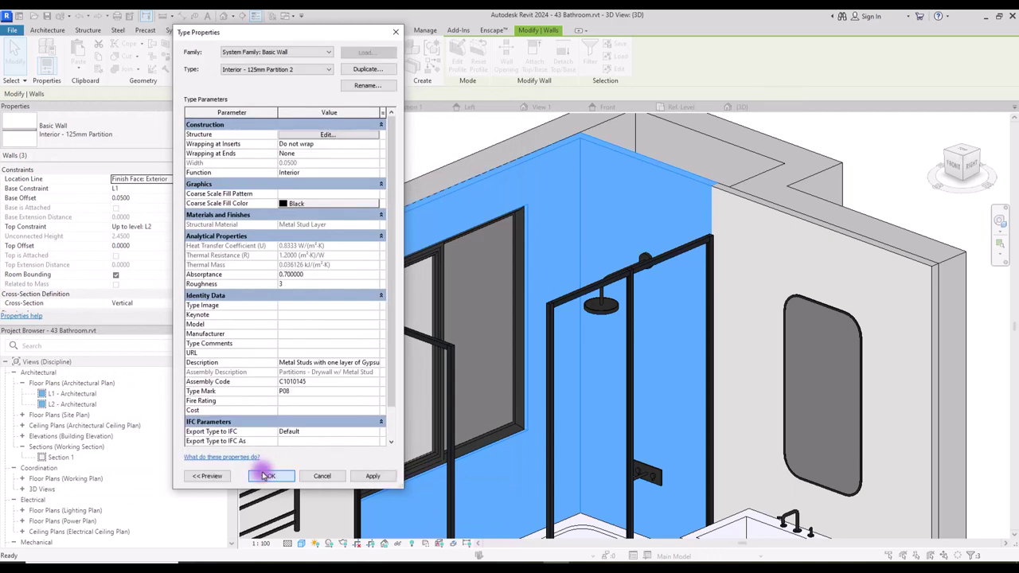
{"action": "left_click", "coordinate": [263, 476]}
{"action": "left_click", "coordinate": [354, 159]}
{"action": "scroll", "coordinate": [571, 275], "scroll_direction": "down", "scroll_amount": 2}
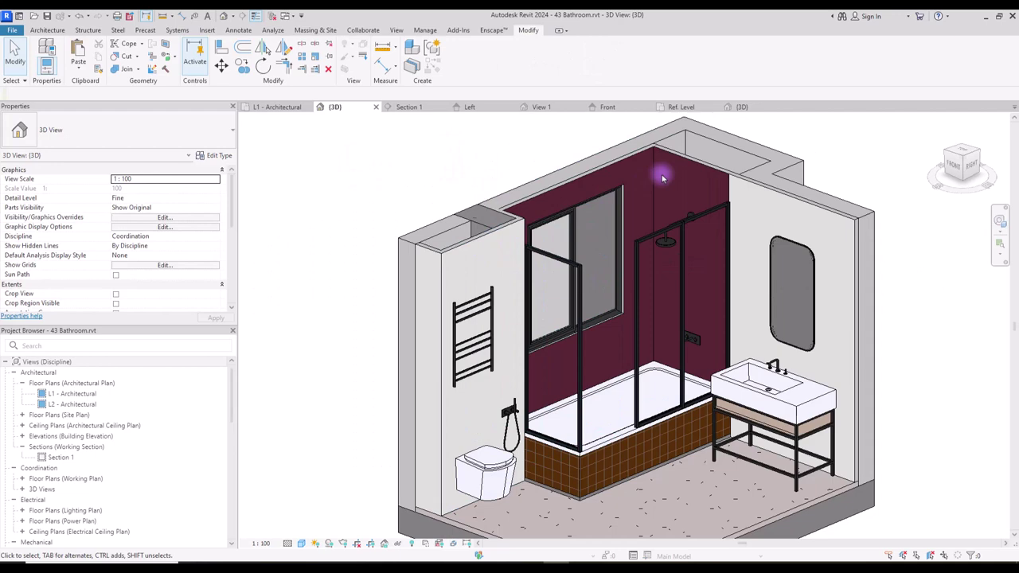
{"action": "middle_click_drag", "start_coordinate": [575, 180], "coordinate": [571, 158], "text": "shift"}
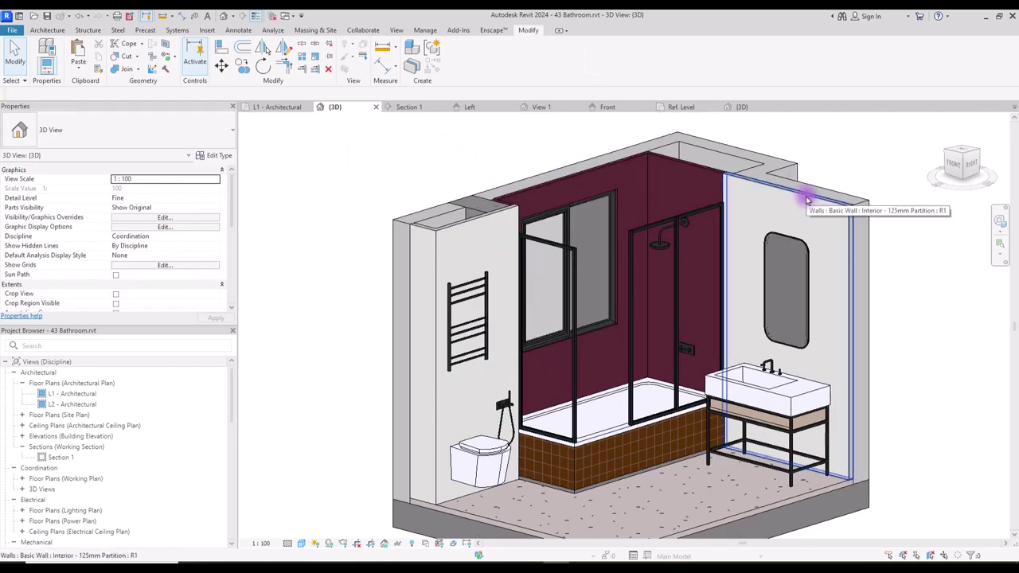
Create a new material named Wall 2 for the Finish 2 [5] layer of the vanity wall's Interior - 125mm Partition type.
{"action": "left_click", "coordinate": [803, 203]}
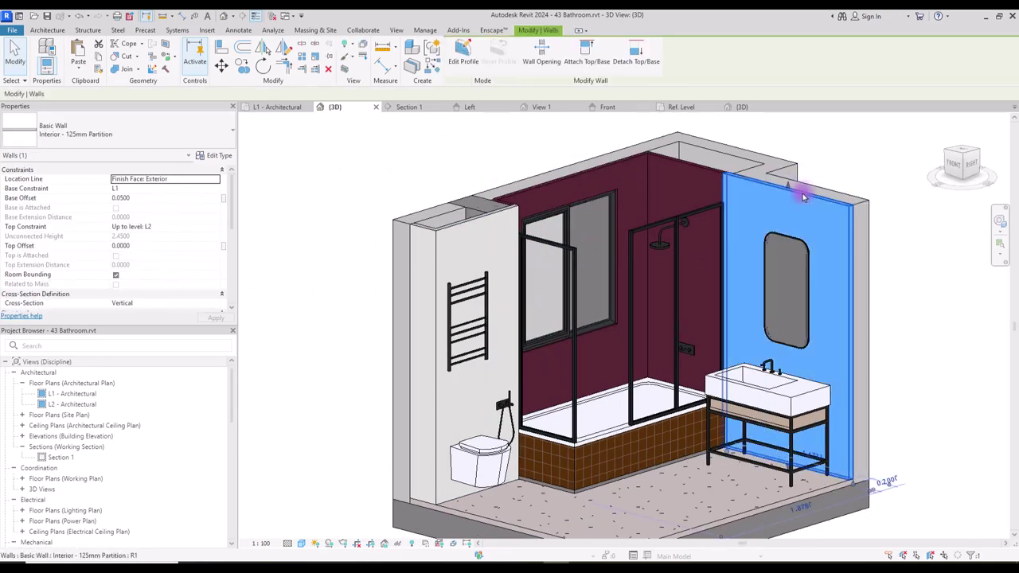
{"action": "left_click", "coordinate": [216, 155]}
{"action": "left_click", "coordinate": [301, 137]}
{"action": "left_click", "coordinate": [262, 171]}
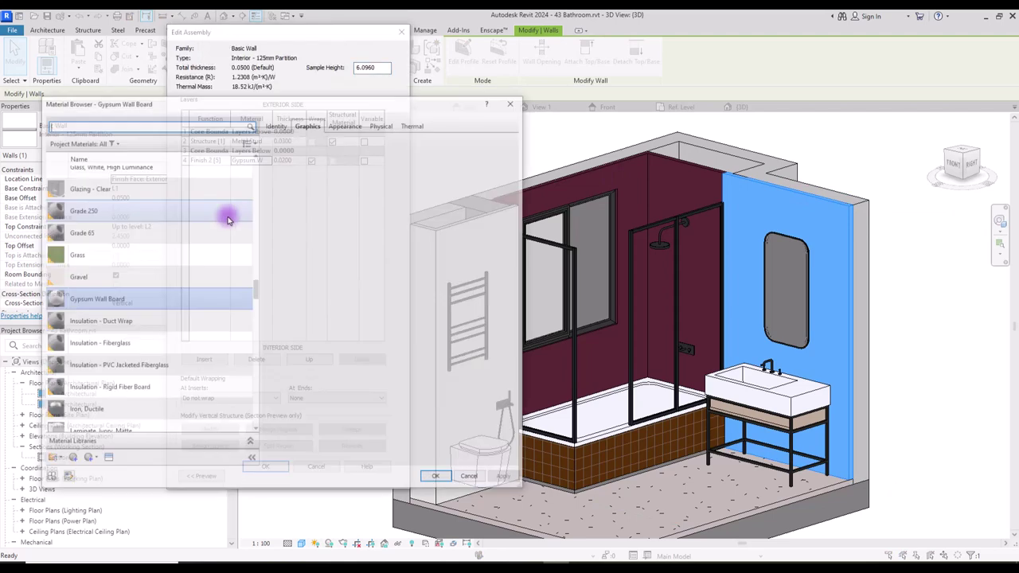
{"action": "left_click", "coordinate": [71, 460]}
{"action": "left_click", "coordinate": [85, 473]}
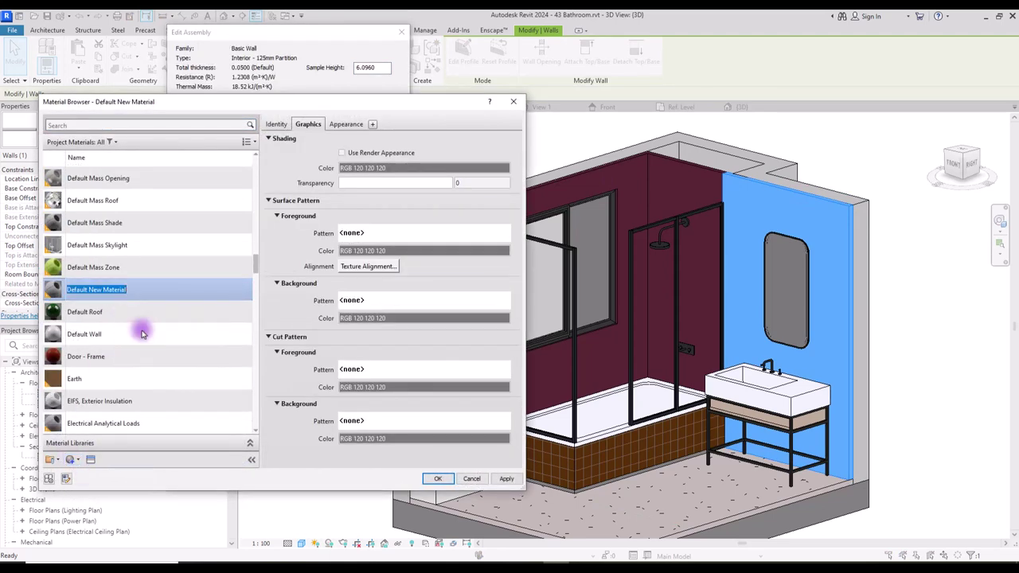
{"action": "type", "text": "Wall 2"}
{"action": "key", "text": "Return"}
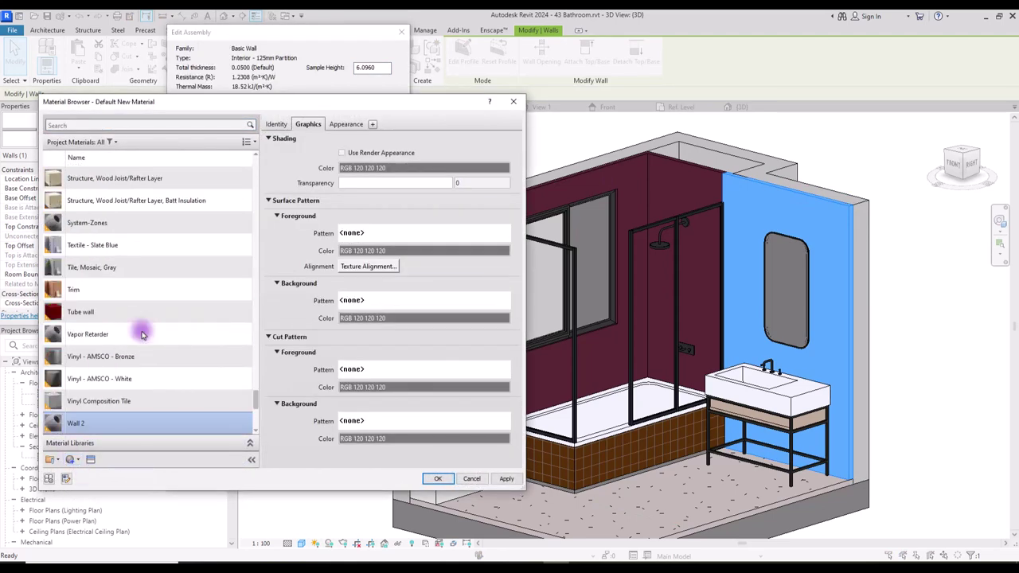
Give the Wall 2 material the Quartz - Snow appearance from the Appearance Library's Stone category.
{"action": "left_click", "coordinate": [90, 460]}
{"action": "left_click", "coordinate": [134, 108]}
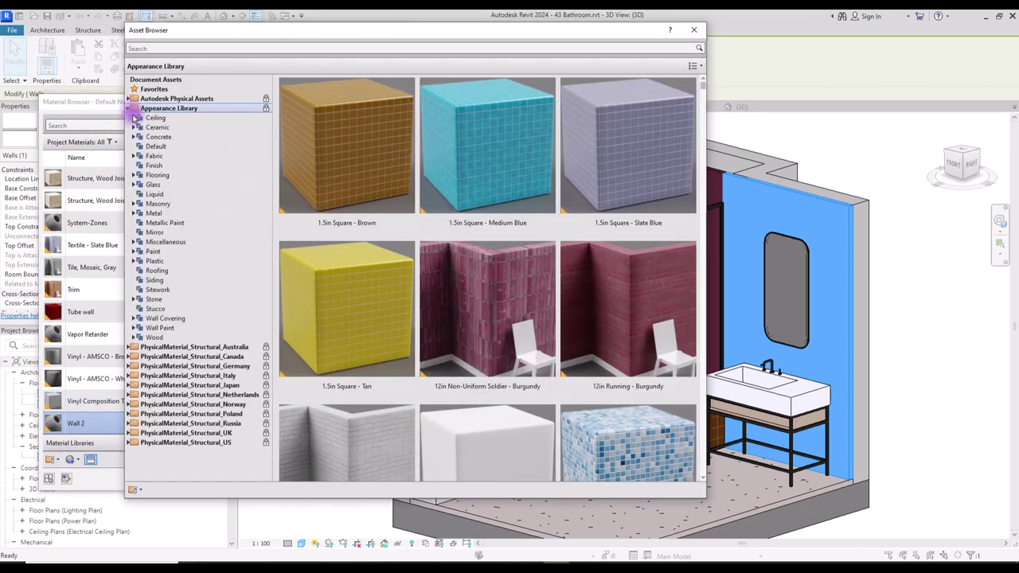
{"action": "left_click", "coordinate": [154, 298]}
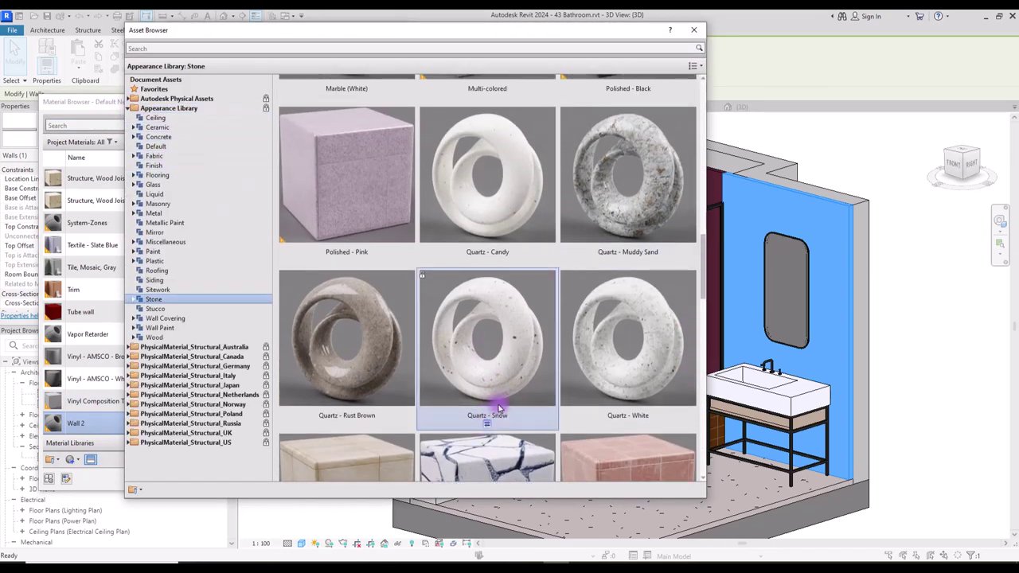
{"action": "double_click", "coordinate": [500, 408]}
{"action": "left_click", "coordinate": [694, 30]}
Use the render appearance for Wall 2's shading, assign it to the finish layer and confirm the wall assembly.
{"action": "left_click", "coordinate": [308, 123]}
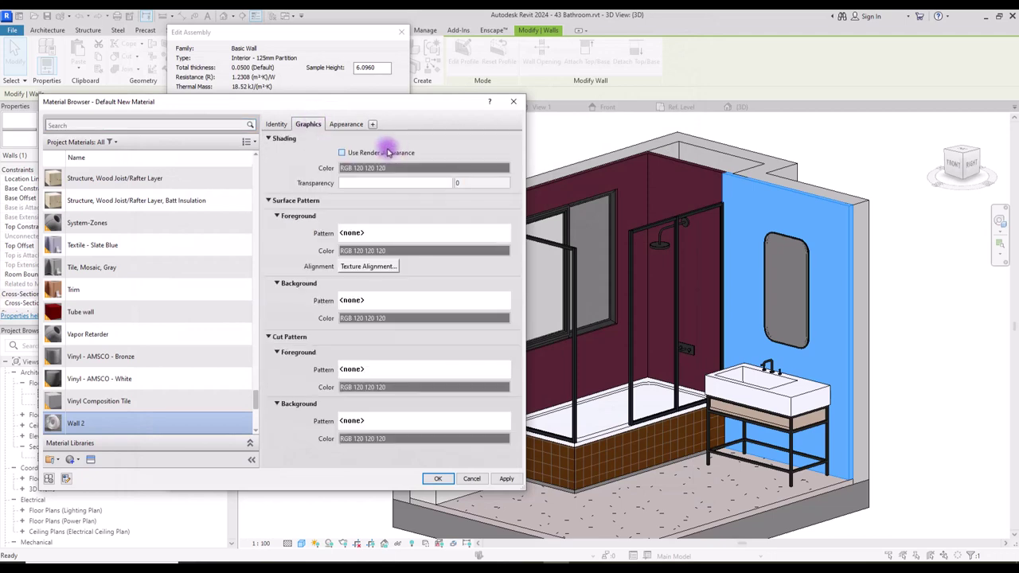
{"action": "left_click", "coordinate": [343, 152]}
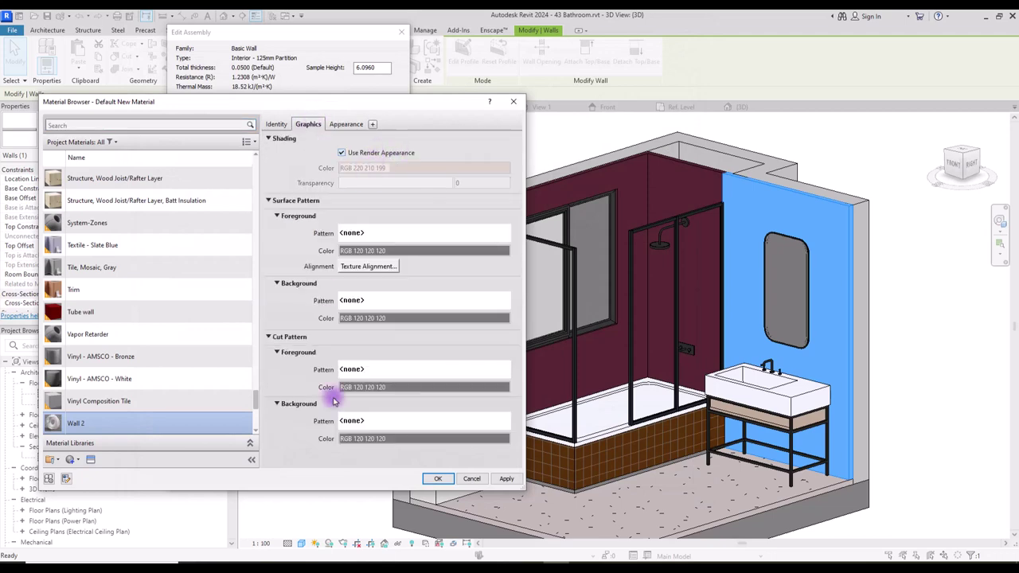
{"action": "left_click", "coordinate": [436, 478]}
{"action": "left_click", "coordinate": [266, 465]}
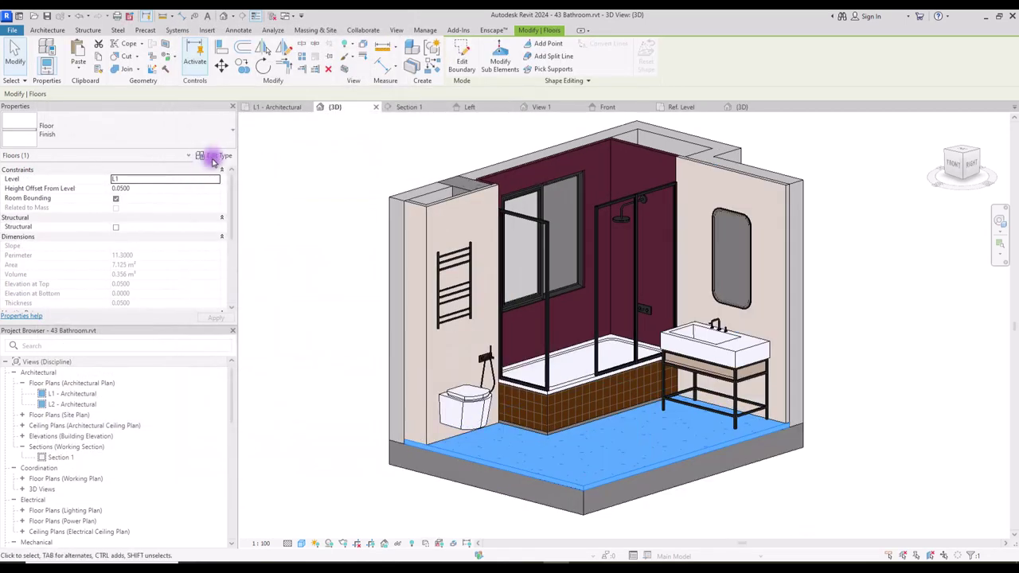
Create a new material named Floor for the Structure [1] layer of the Finish floor type.
{"action": "left_click", "coordinate": [213, 159]}
{"action": "left_click", "coordinate": [319, 137]}
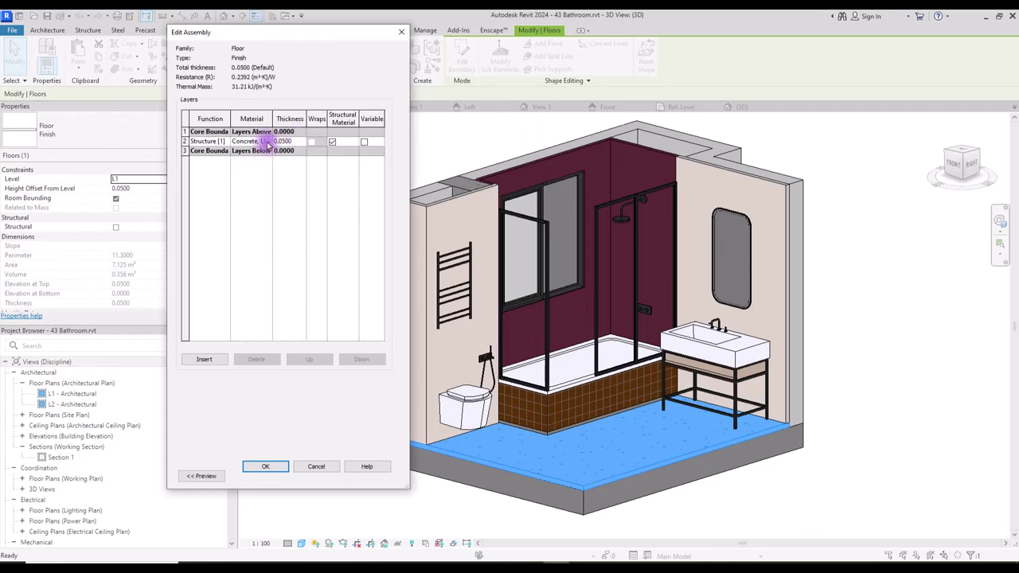
{"action": "left_click", "coordinate": [267, 142]}
{"action": "left_click", "coordinate": [52, 459]}
{"action": "left_click", "coordinate": [88, 470]}
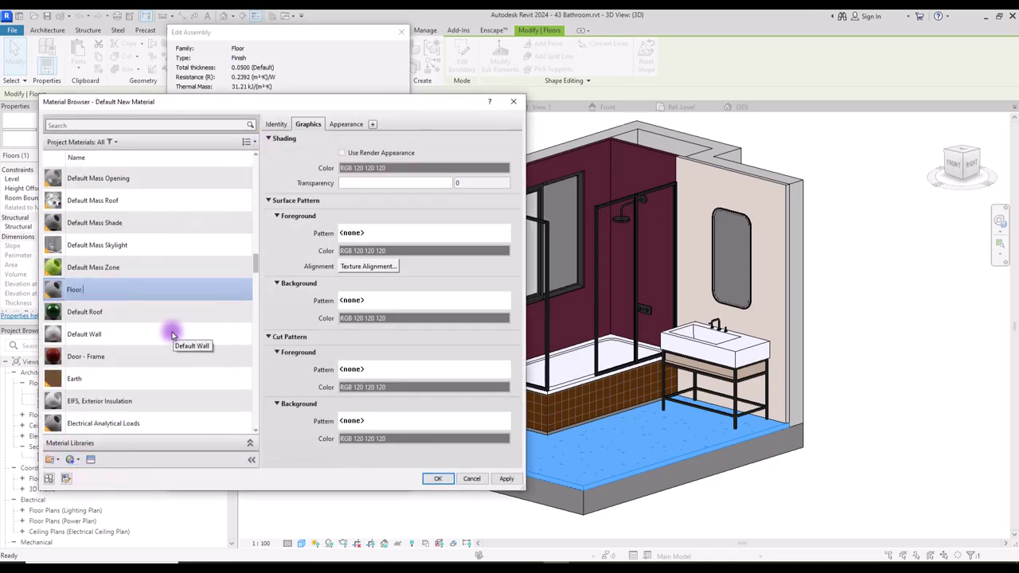
{"action": "key", "text": "Return"}
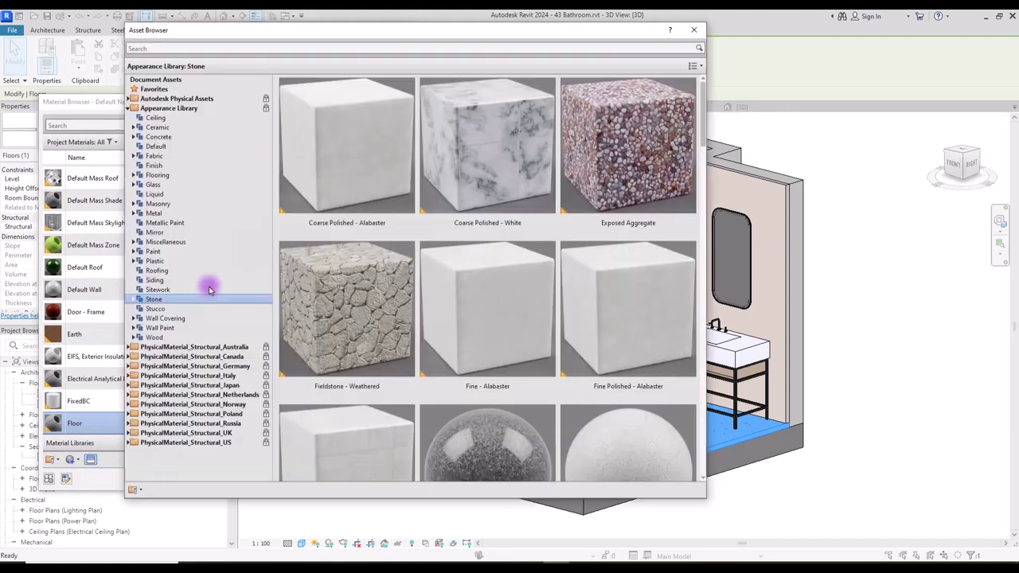
Give the Floor material the Squares - Gray-Brown appearance from the Appearance Library's Stone category.
{"action": "left_click_drag", "start_coordinate": [706, 102], "coordinate": [679, 456]}
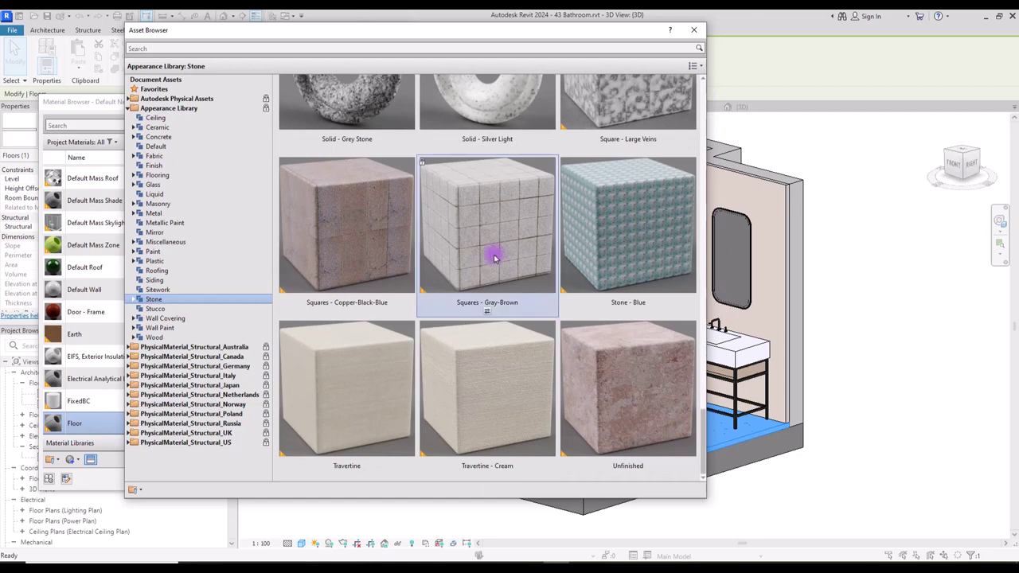
{"action": "double_click", "coordinate": [493, 287]}
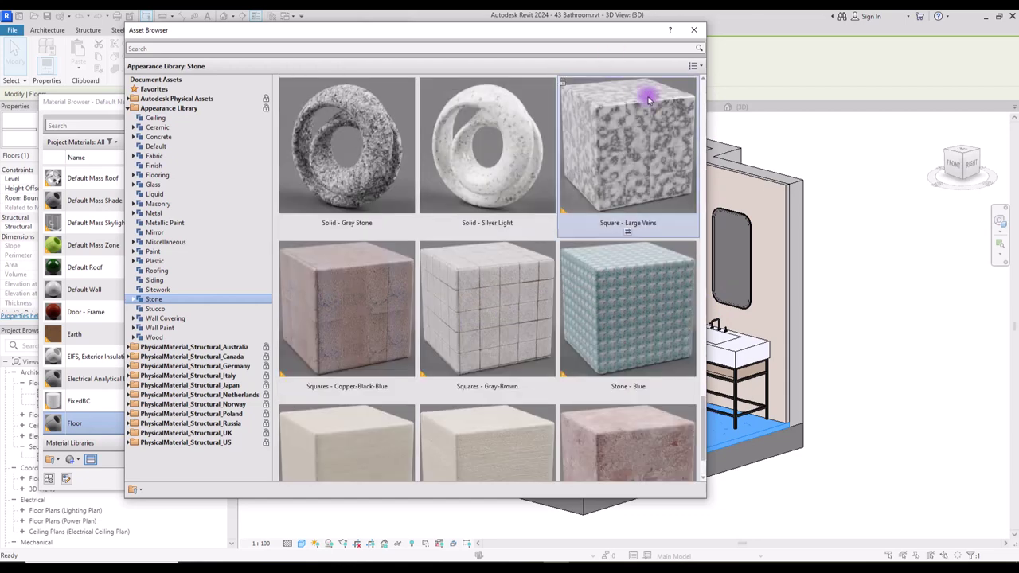
{"action": "left_click", "coordinate": [693, 29]}
Use the render appearance for Floor's shading with a diagonal grid surface pattern, assign it to the layer and confirm the floor assembly.
{"action": "left_click", "coordinate": [308, 125]}
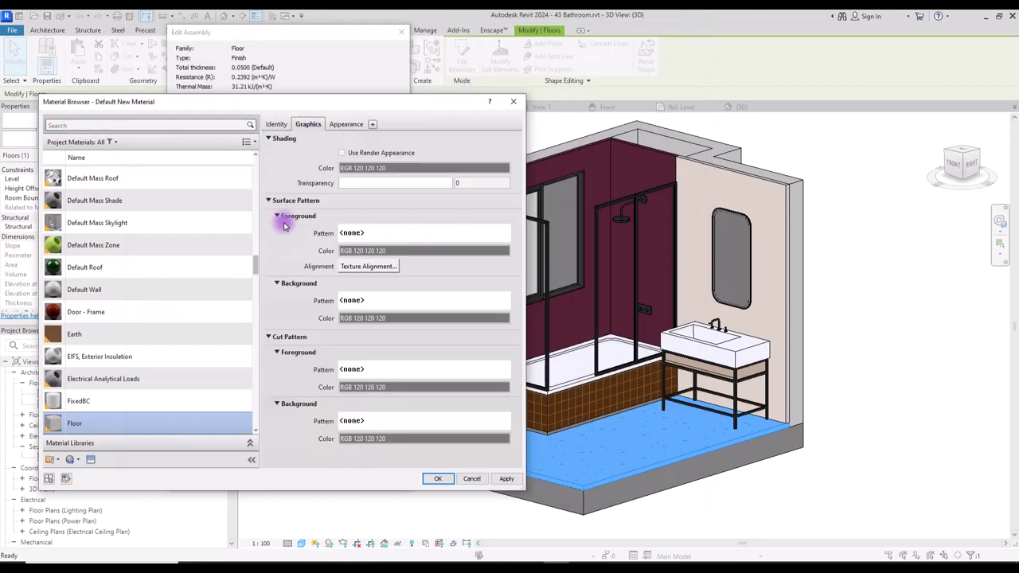
{"action": "left_click", "coordinate": [437, 479]}
{"action": "left_click", "coordinate": [264, 465]}
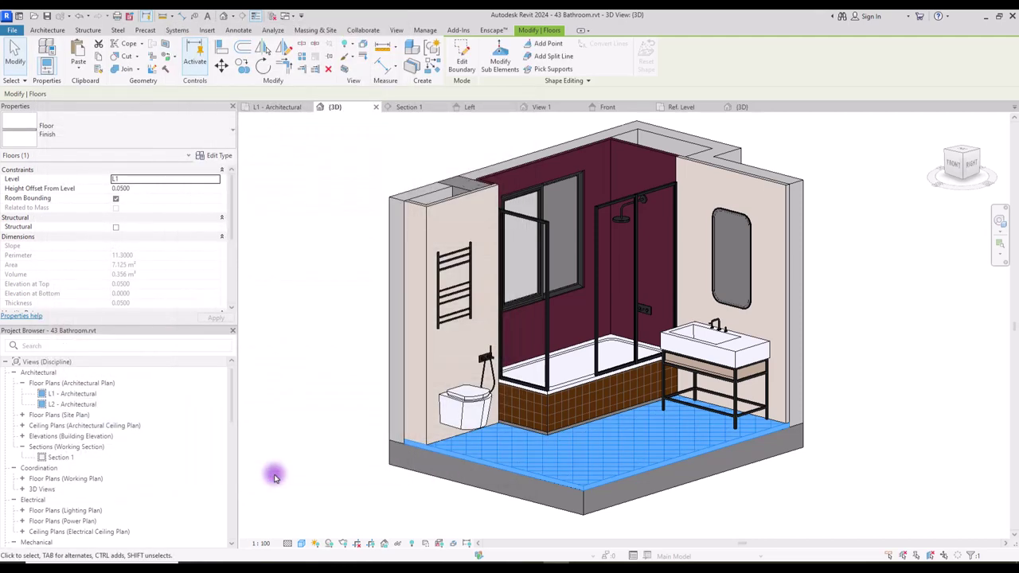
{"action": "left_click", "coordinate": [275, 476]}
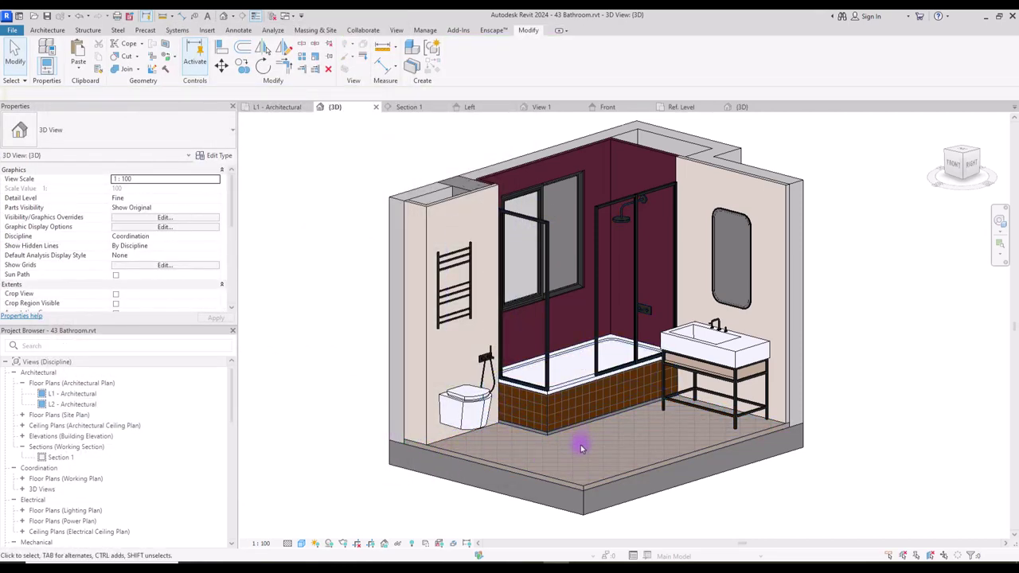
Assign the Floor material to the Base and Tube wall parameters of the bathtub's Family1 type and confirm the type changes.
{"action": "left_click", "coordinate": [549, 394]}
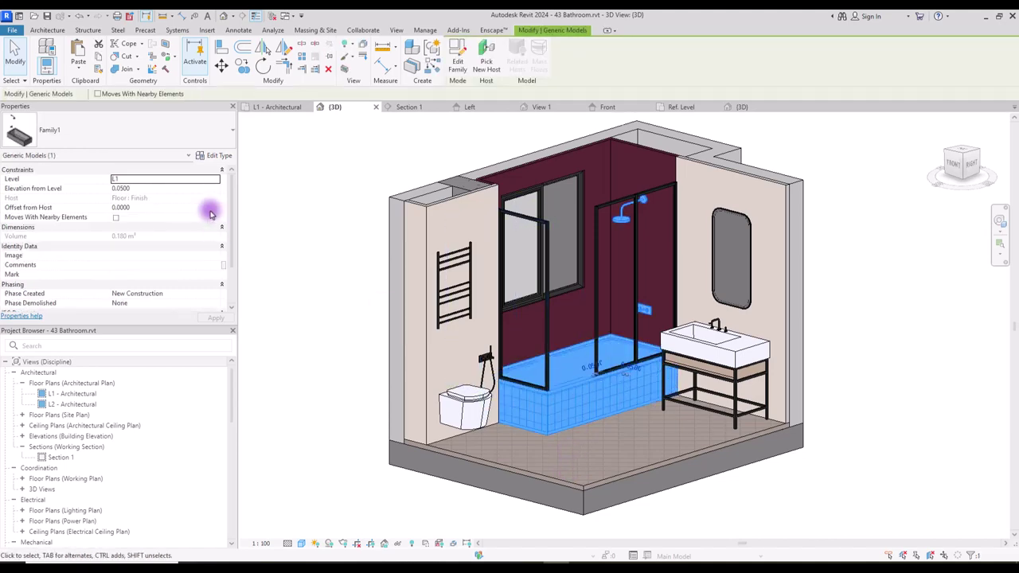
{"action": "left_click", "coordinate": [208, 156]}
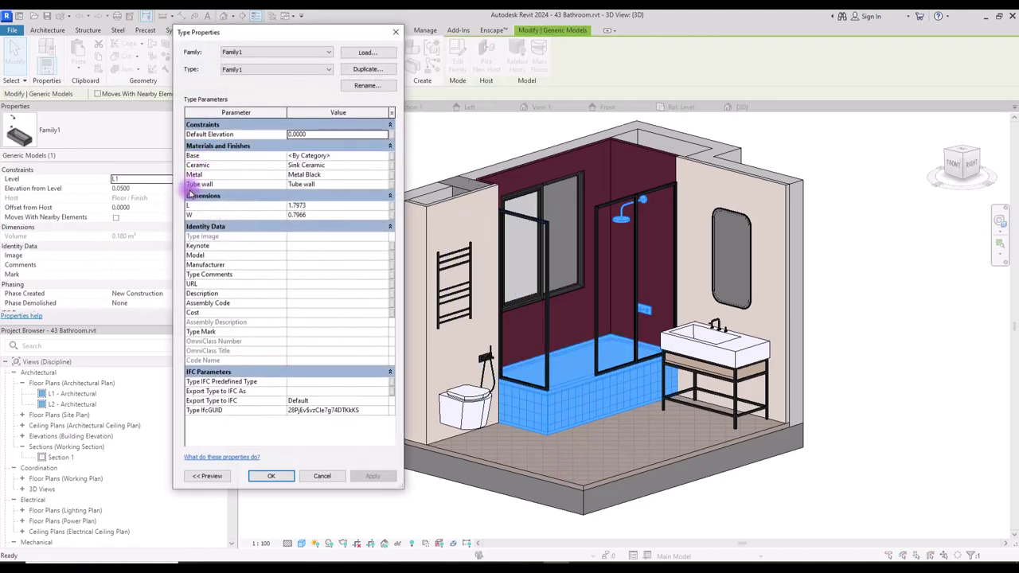
{"action": "left_click", "coordinate": [386, 184]}
{"action": "left_click", "coordinate": [387, 184]}
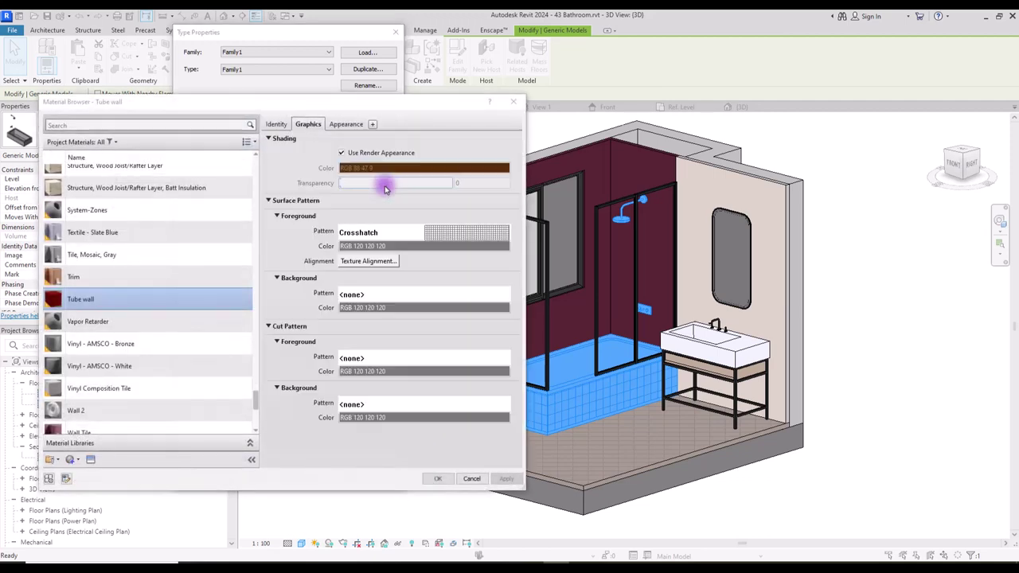
{"action": "scroll", "coordinate": [212, 264], "scroll_direction": "down", "scroll_amount": 2}
{"action": "left_click", "coordinate": [75, 298]}
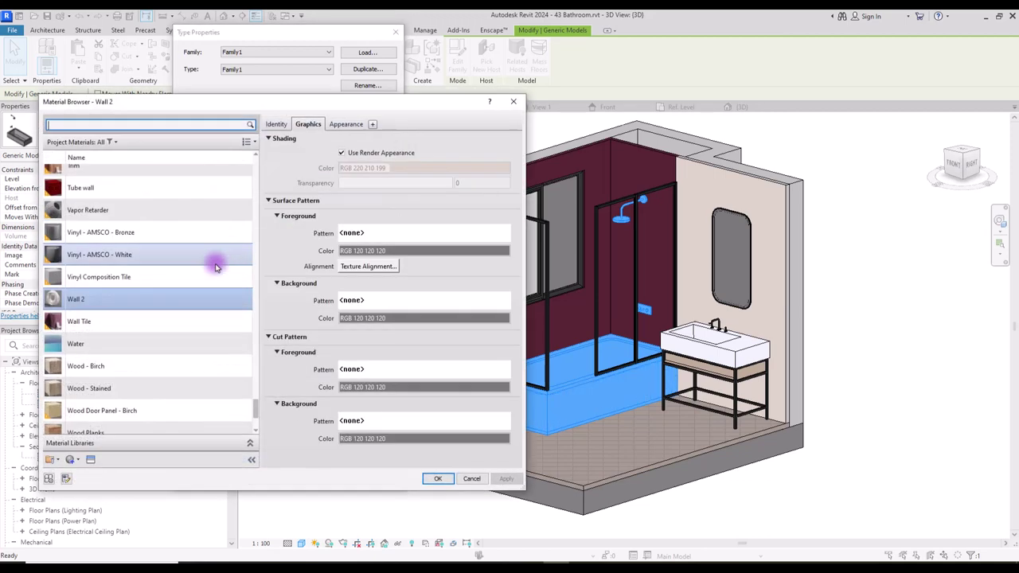
{"action": "left_click", "coordinate": [113, 128]}
{"action": "type", "text": "floor"}
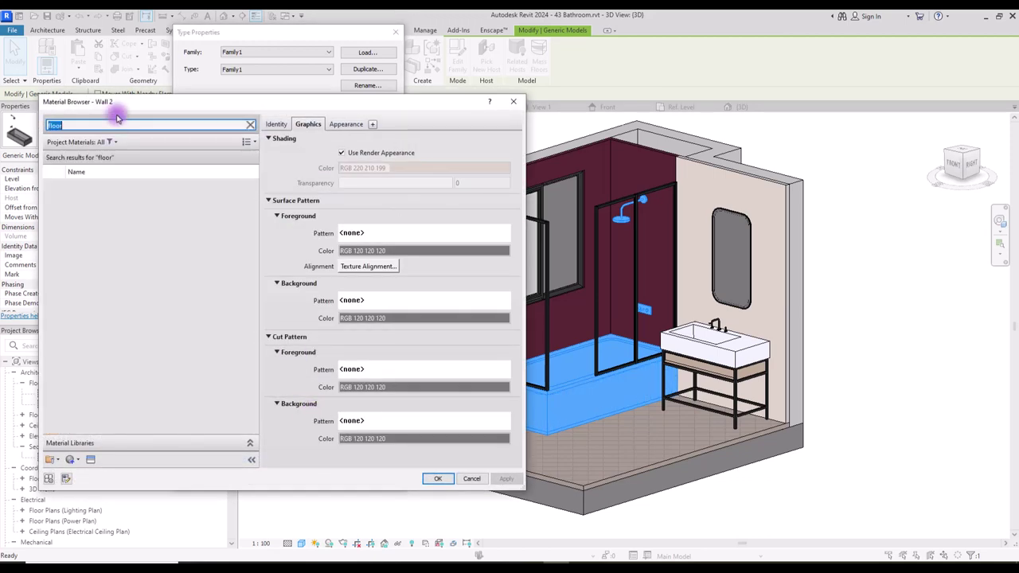
{"action": "left_click", "coordinate": [96, 322]}
{"action": "left_click", "coordinate": [437, 479]}
{"action": "left_click", "coordinate": [273, 477]}
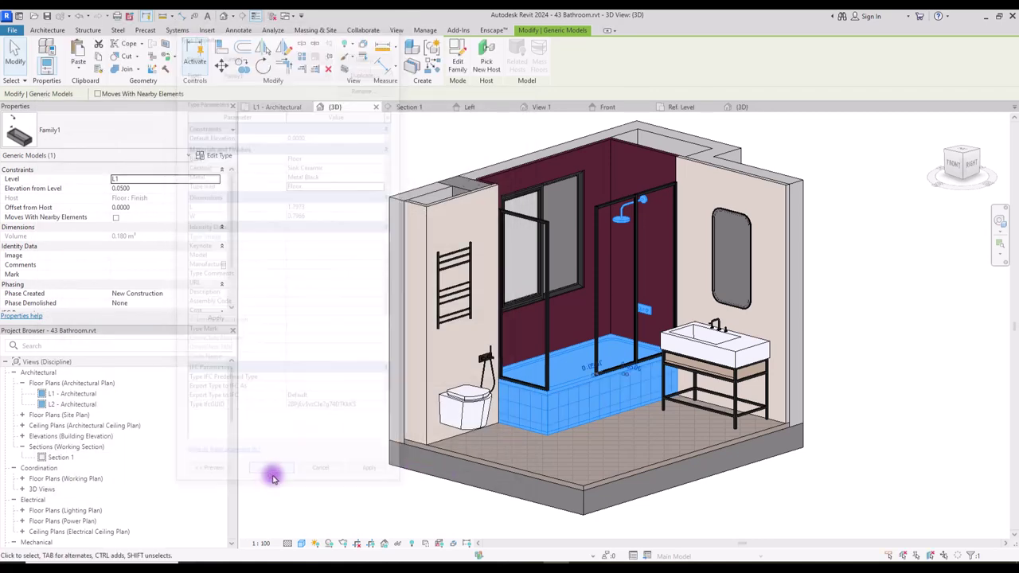
{"action": "left_click", "coordinate": [298, 375]}
Check the finished bathroom in the Section 1 and L1 - Architectural views and return to the 3D view.
{"action": "scroll", "coordinate": [383, 191], "scroll_direction": "down", "scroll_amount": 1}
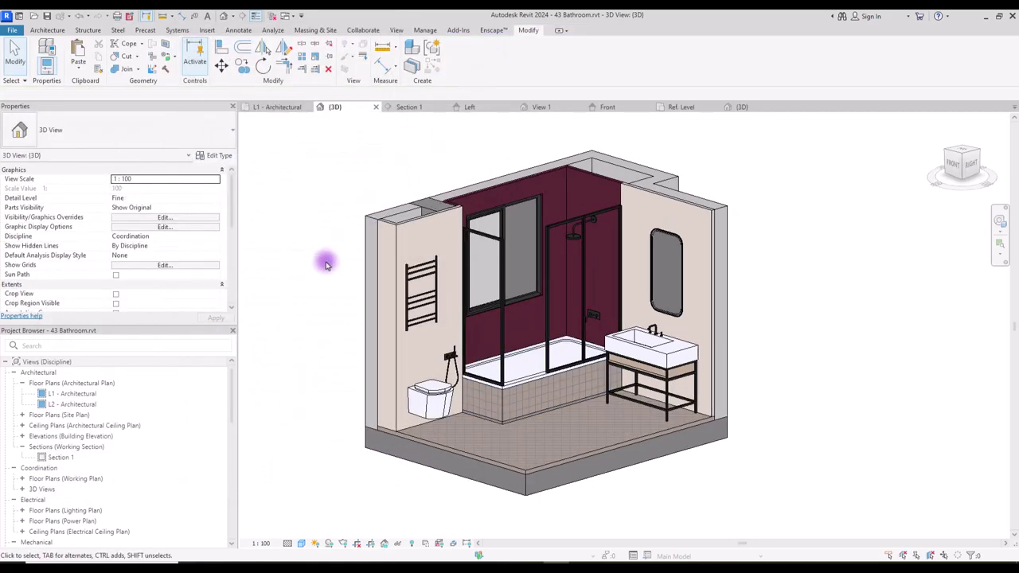
{"action": "left_click", "coordinate": [274, 106]}
{"action": "left_click", "coordinate": [412, 106]}
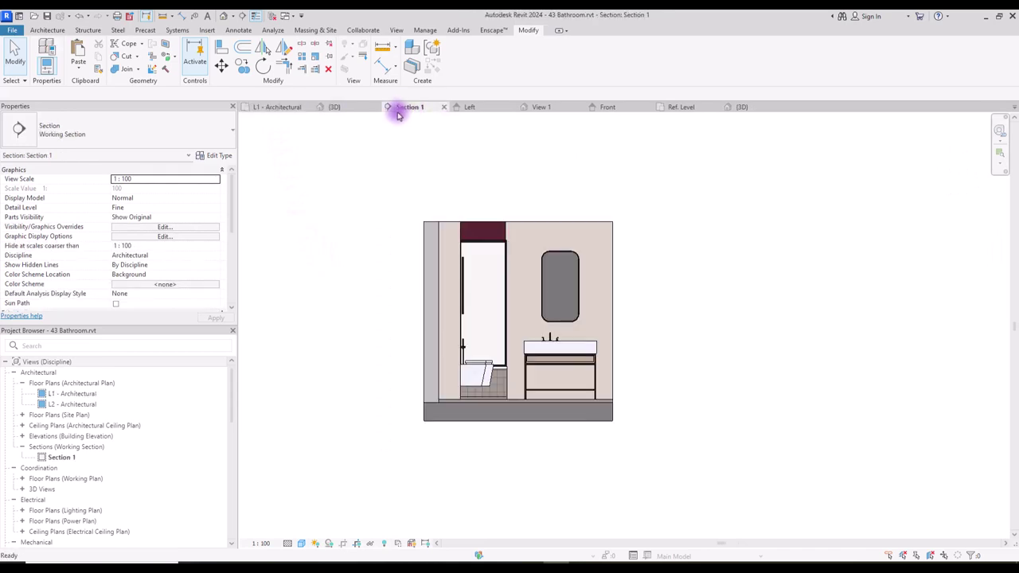
{"action": "left_click", "coordinate": [267, 107]}
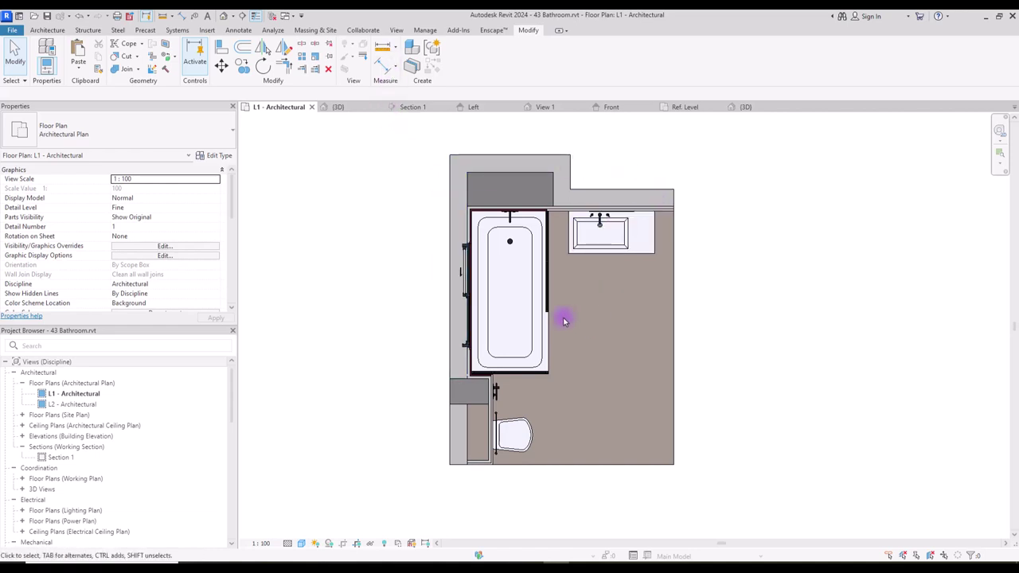
{"action": "key", "text": "ctrl+Tab"}
{"action": "mouse_move", "coordinate": [375, 276]}
{"action": "middle_mouse_down", "text": "shift"}
{"action": "mouse_move", "coordinate": [400, 264]}
{"action": "mouse_move", "coordinate": [369, 264]}
{"action": "middle_mouse_up", "text": "shift"}
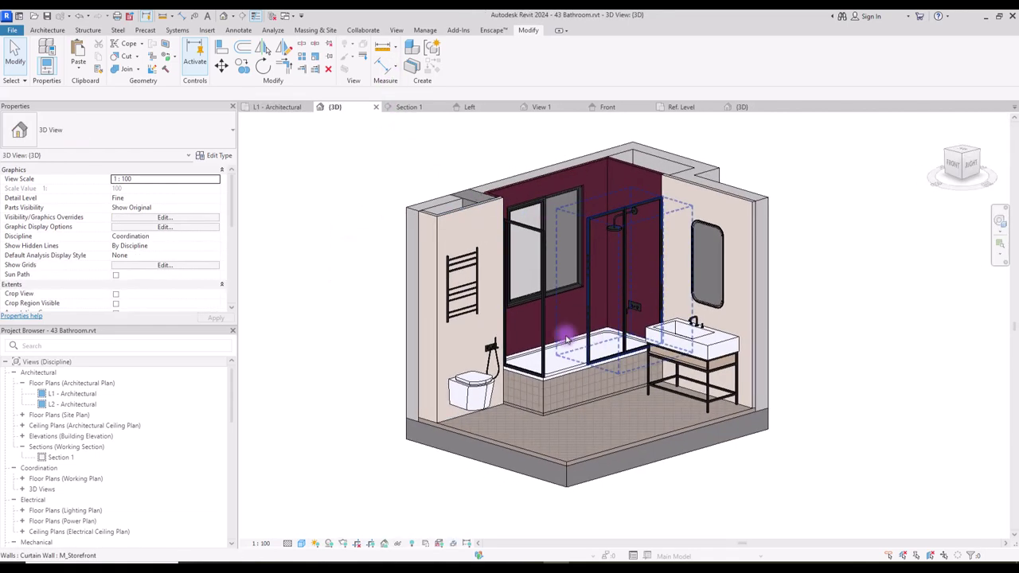
In the 3D view's graphic display options, enable smooth lines, cast and ambient shadows, and sketchy lines with jitter 2 and extension 2.
{"action": "left_click", "coordinate": [300, 546]}
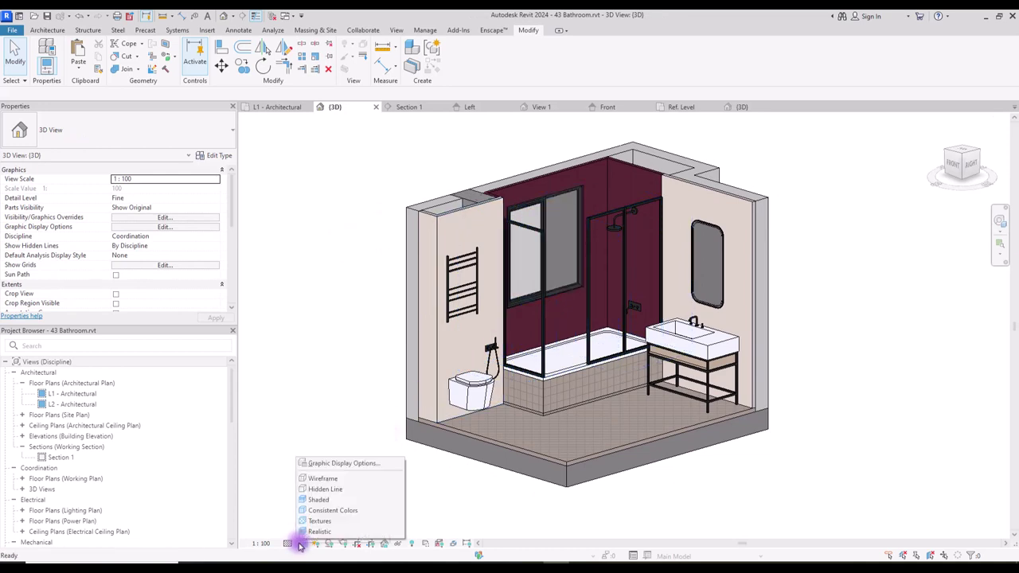
{"action": "left_click", "coordinate": [332, 460]}
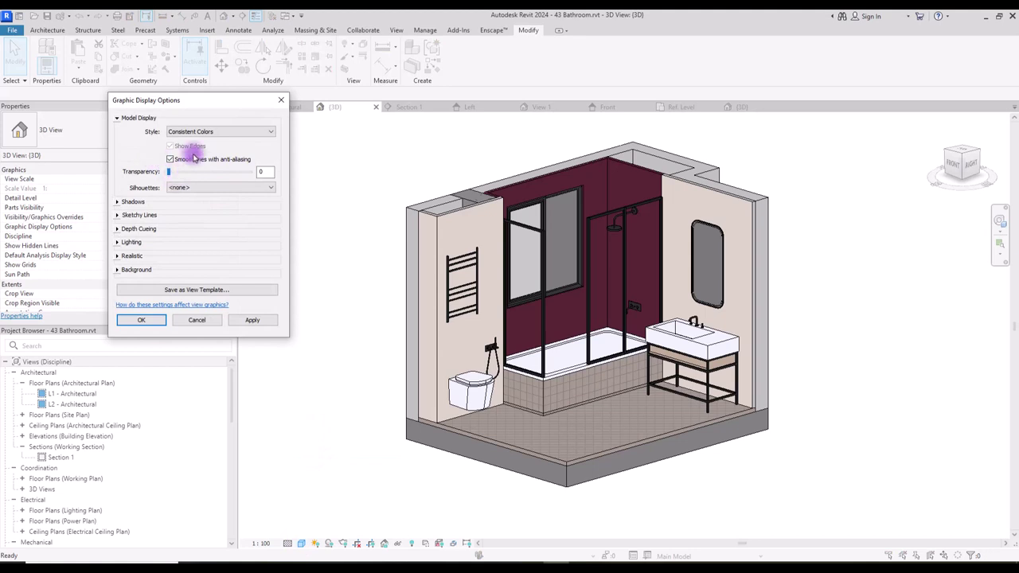
{"action": "left_click", "coordinate": [119, 203]}
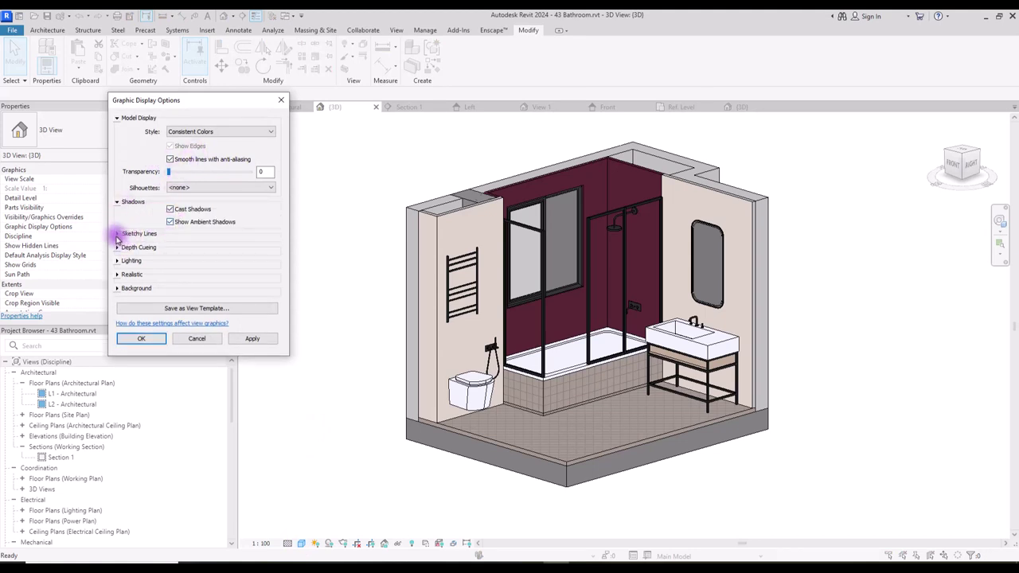
{"action": "left_click", "coordinate": [118, 234]}
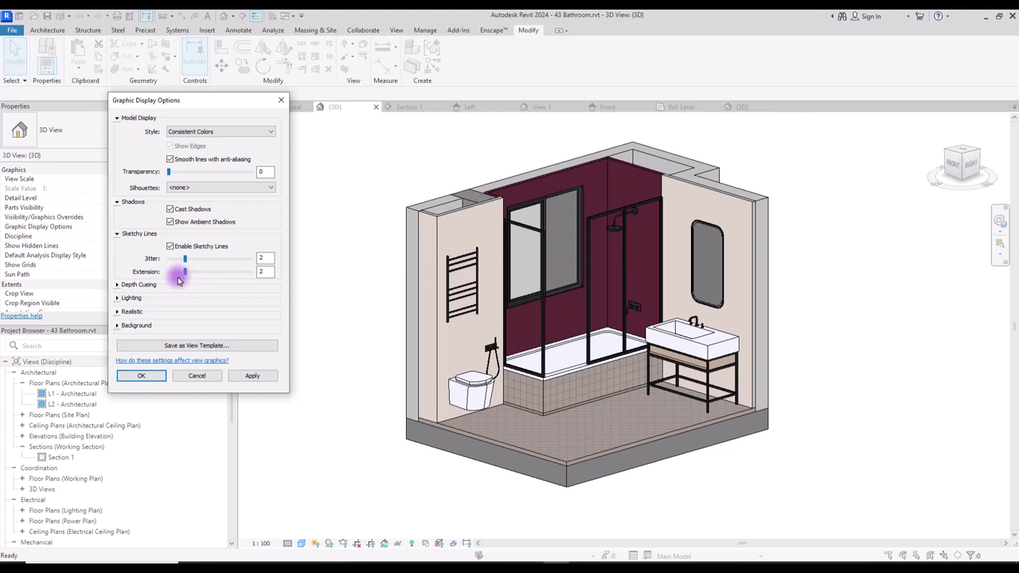
Set the lighting to sun 49, ambient light 93 and shadows 34, keep the background at None, and confirm the graphic display options.
{"action": "left_click", "coordinate": [119, 297]}
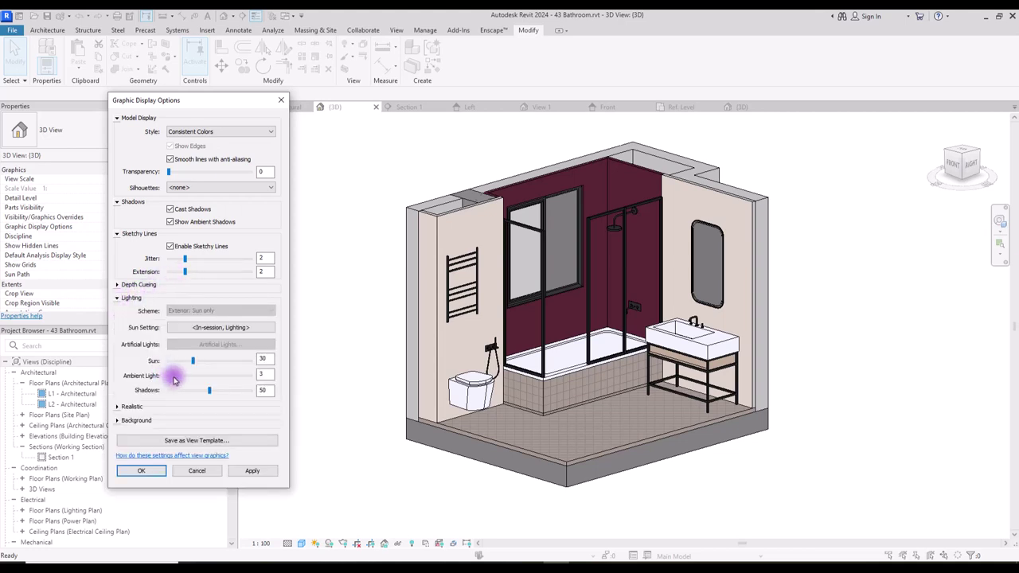
{"action": "left_click_drag", "start_coordinate": [174, 378], "coordinate": [244, 382]}
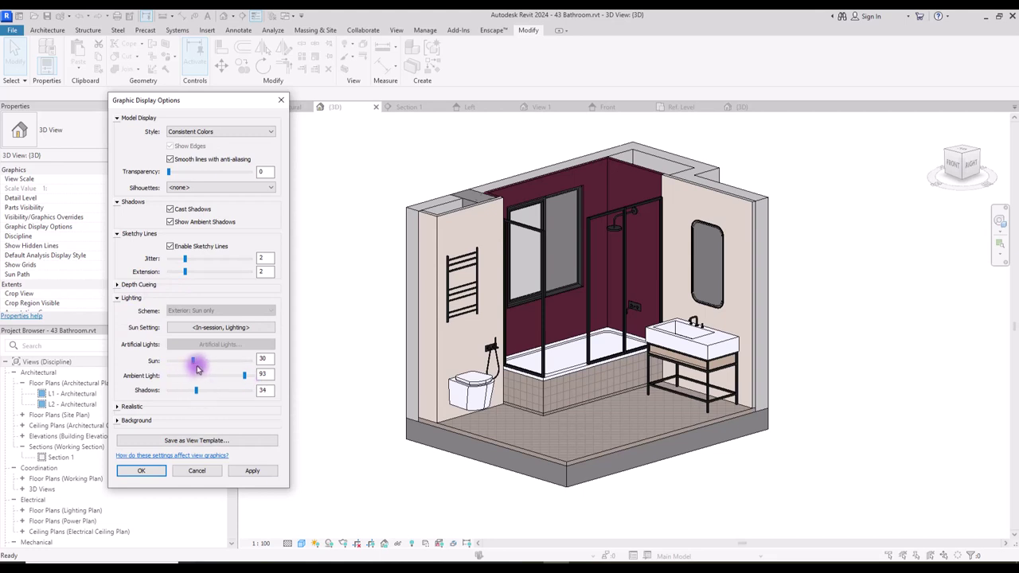
{"action": "left_click", "coordinate": [131, 420]}
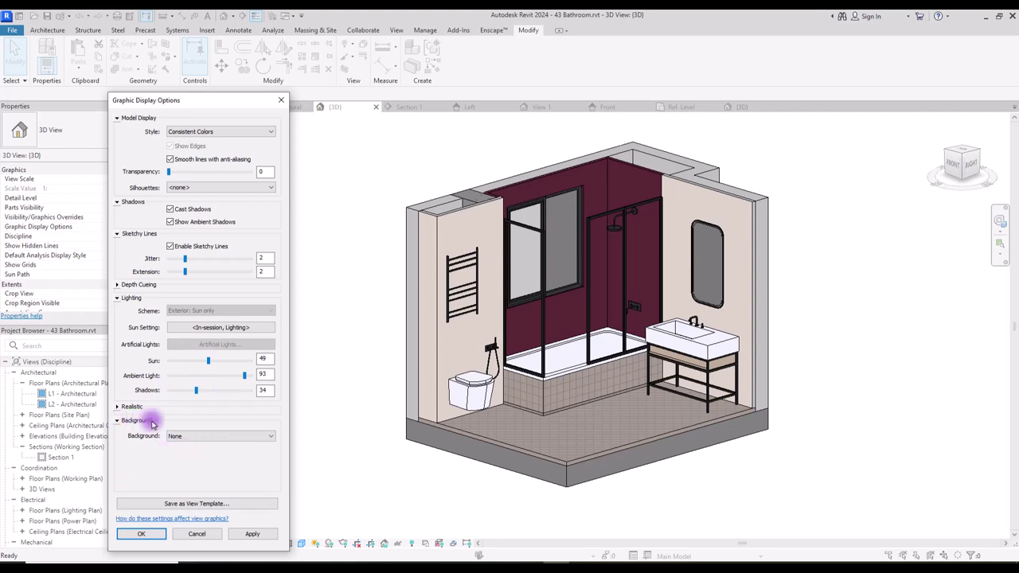
{"action": "left_click", "coordinate": [196, 439]}
{"action": "left_click", "coordinate": [154, 487]}
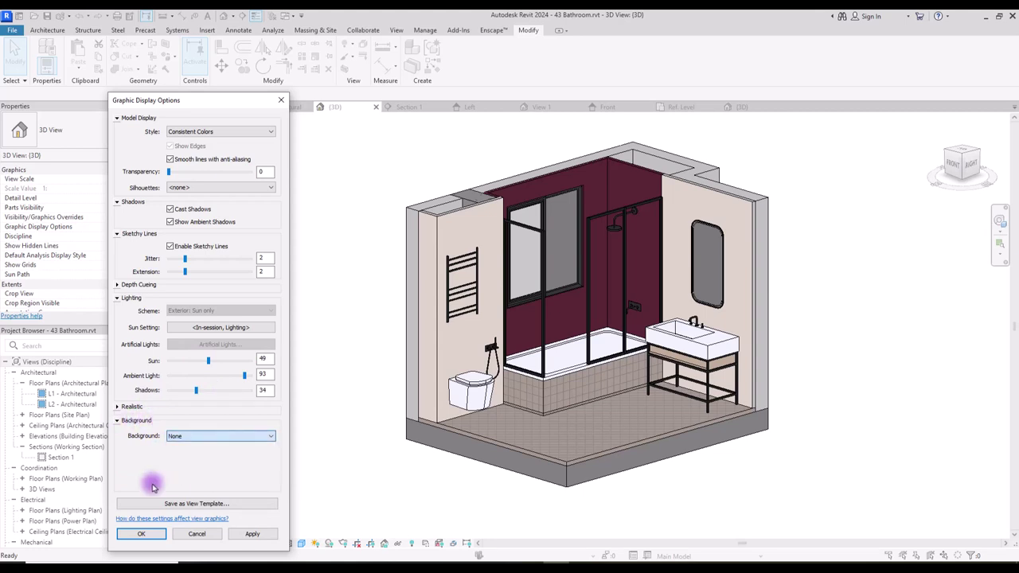
{"action": "left_click", "coordinate": [141, 534]}
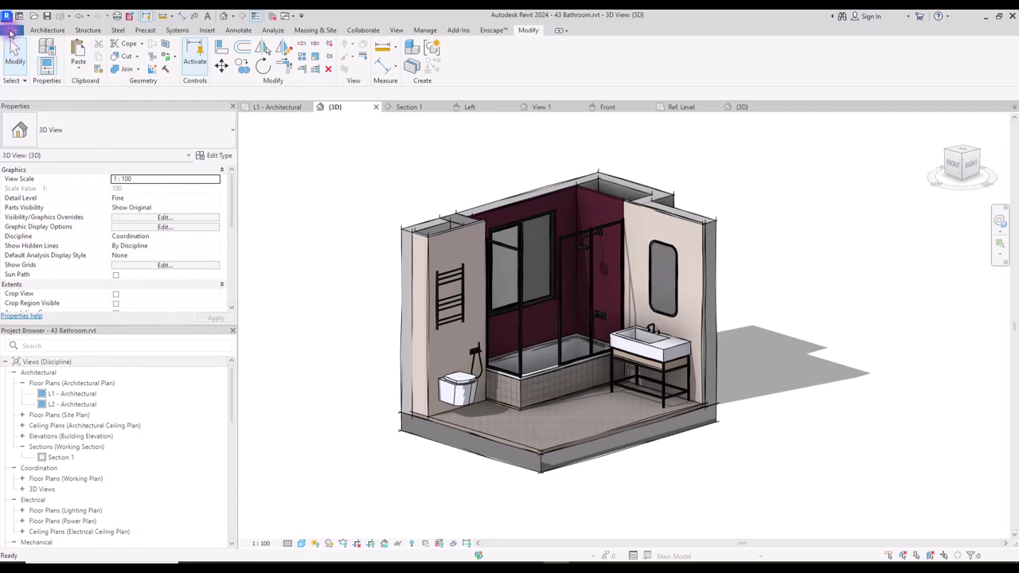
Review the image export options for the current 3D view and leave them without exporting.
{"action": "left_click", "coordinate": [12, 30]}
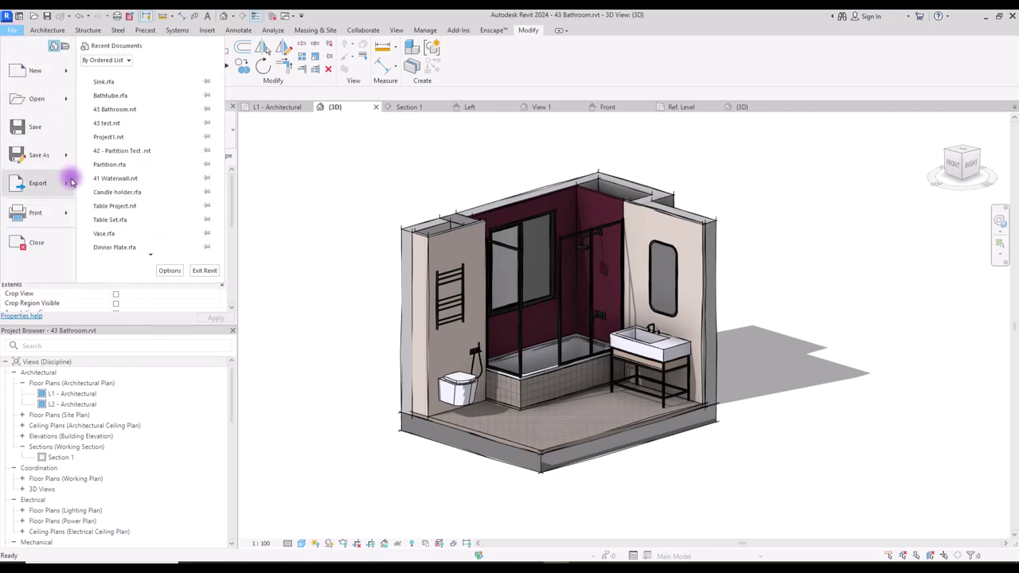
{"action": "mouse_move", "coordinate": [35, 183]}
{"action": "scroll", "coordinate": [151, 257], "scroll_direction": "down", "scroll_amount": 4}
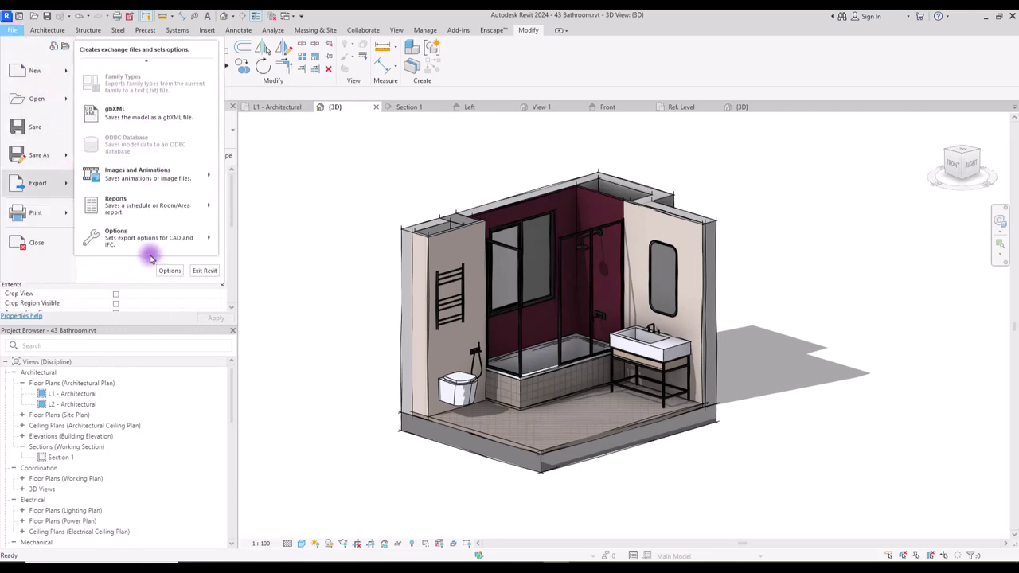
{"action": "mouse_move", "coordinate": [222, 175]}
{"action": "left_click", "coordinate": [242, 200]}
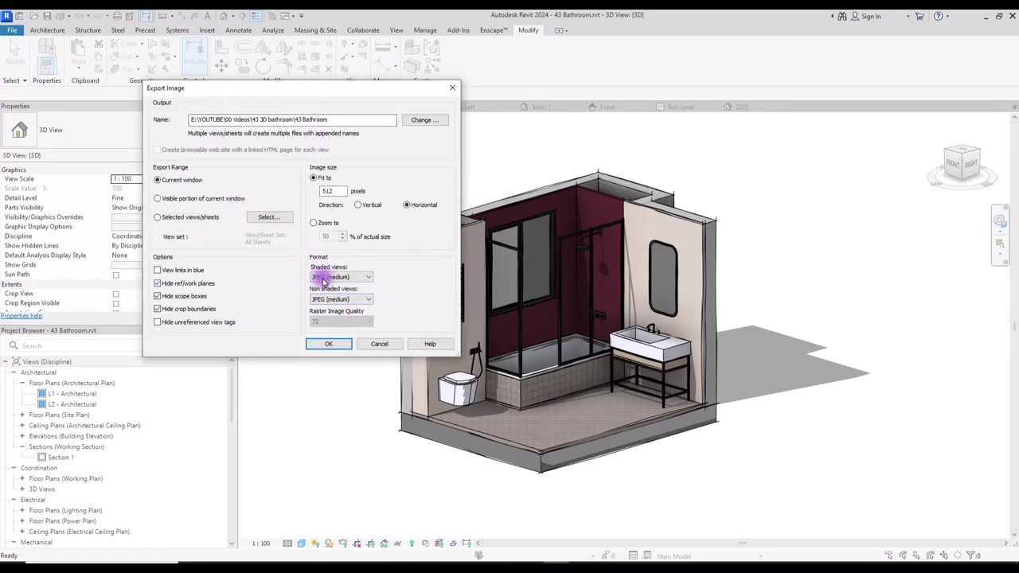
{"action": "left_click", "coordinate": [380, 343]}
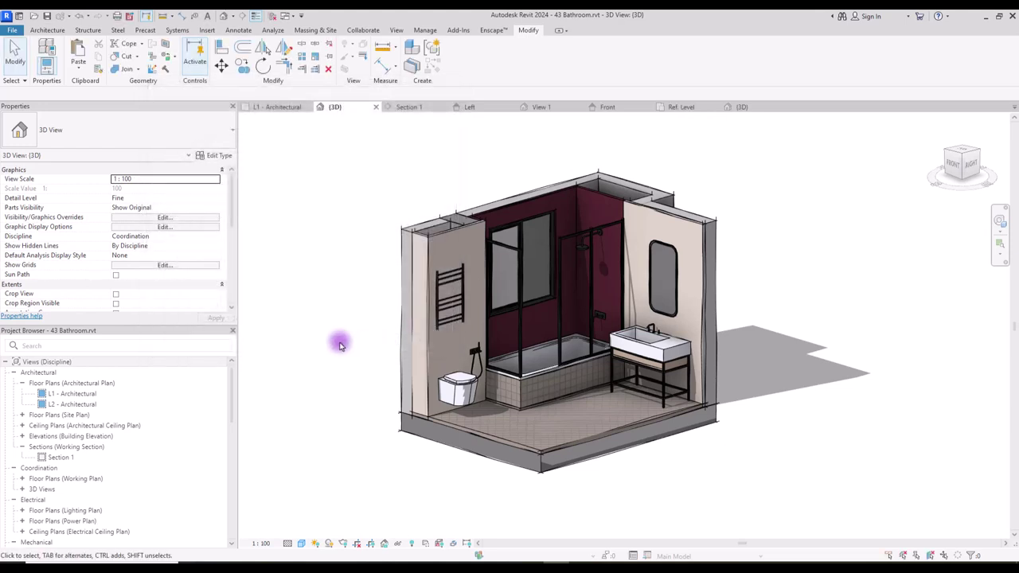